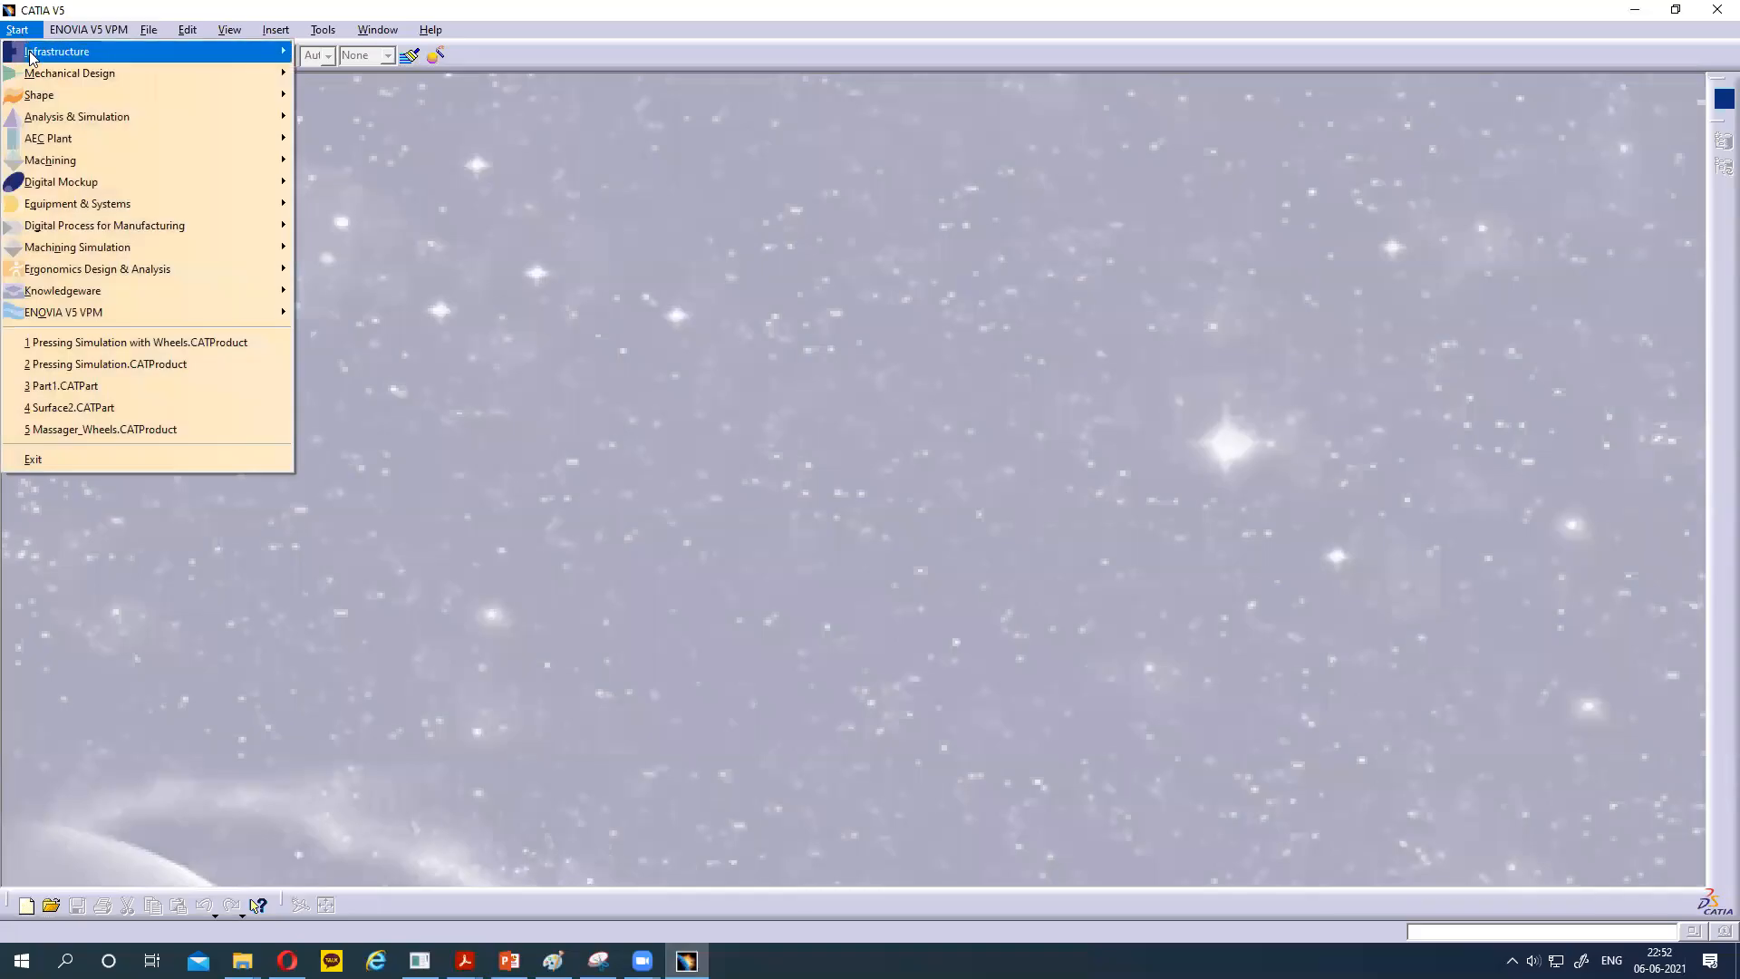
# Create a new Generative Shape Design part named Bellow_Joint.
pyautogui.moveTo(39, 97)
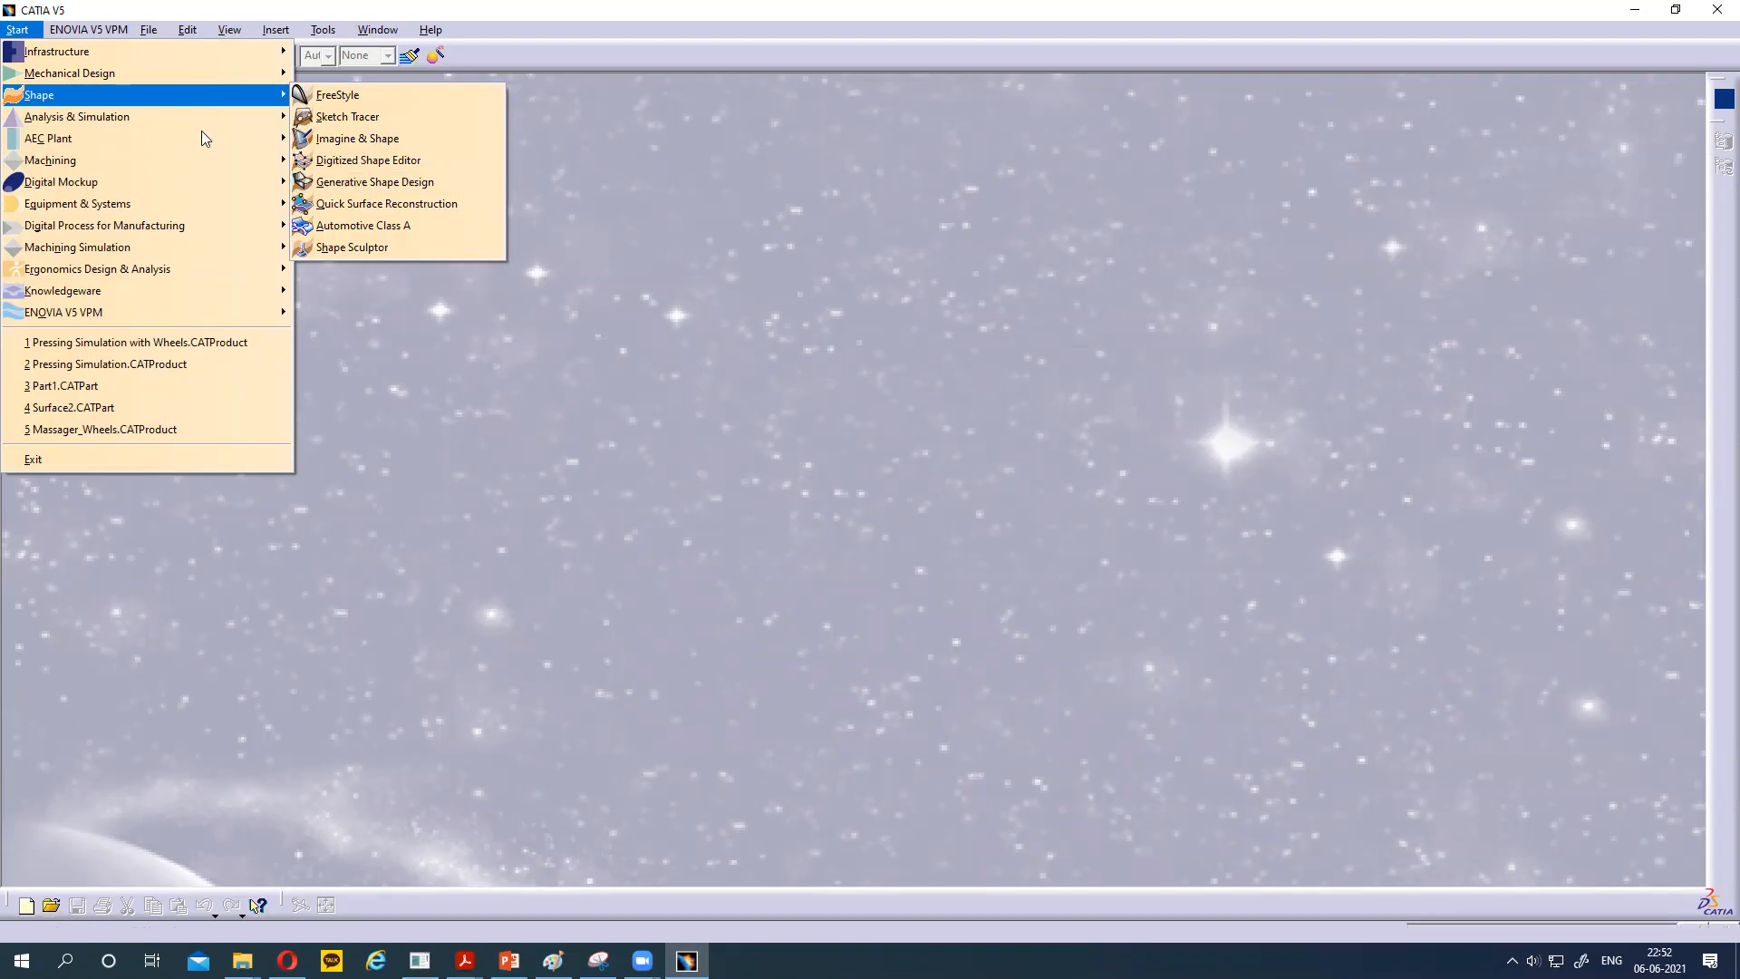
pyautogui.moveTo(126, 74)
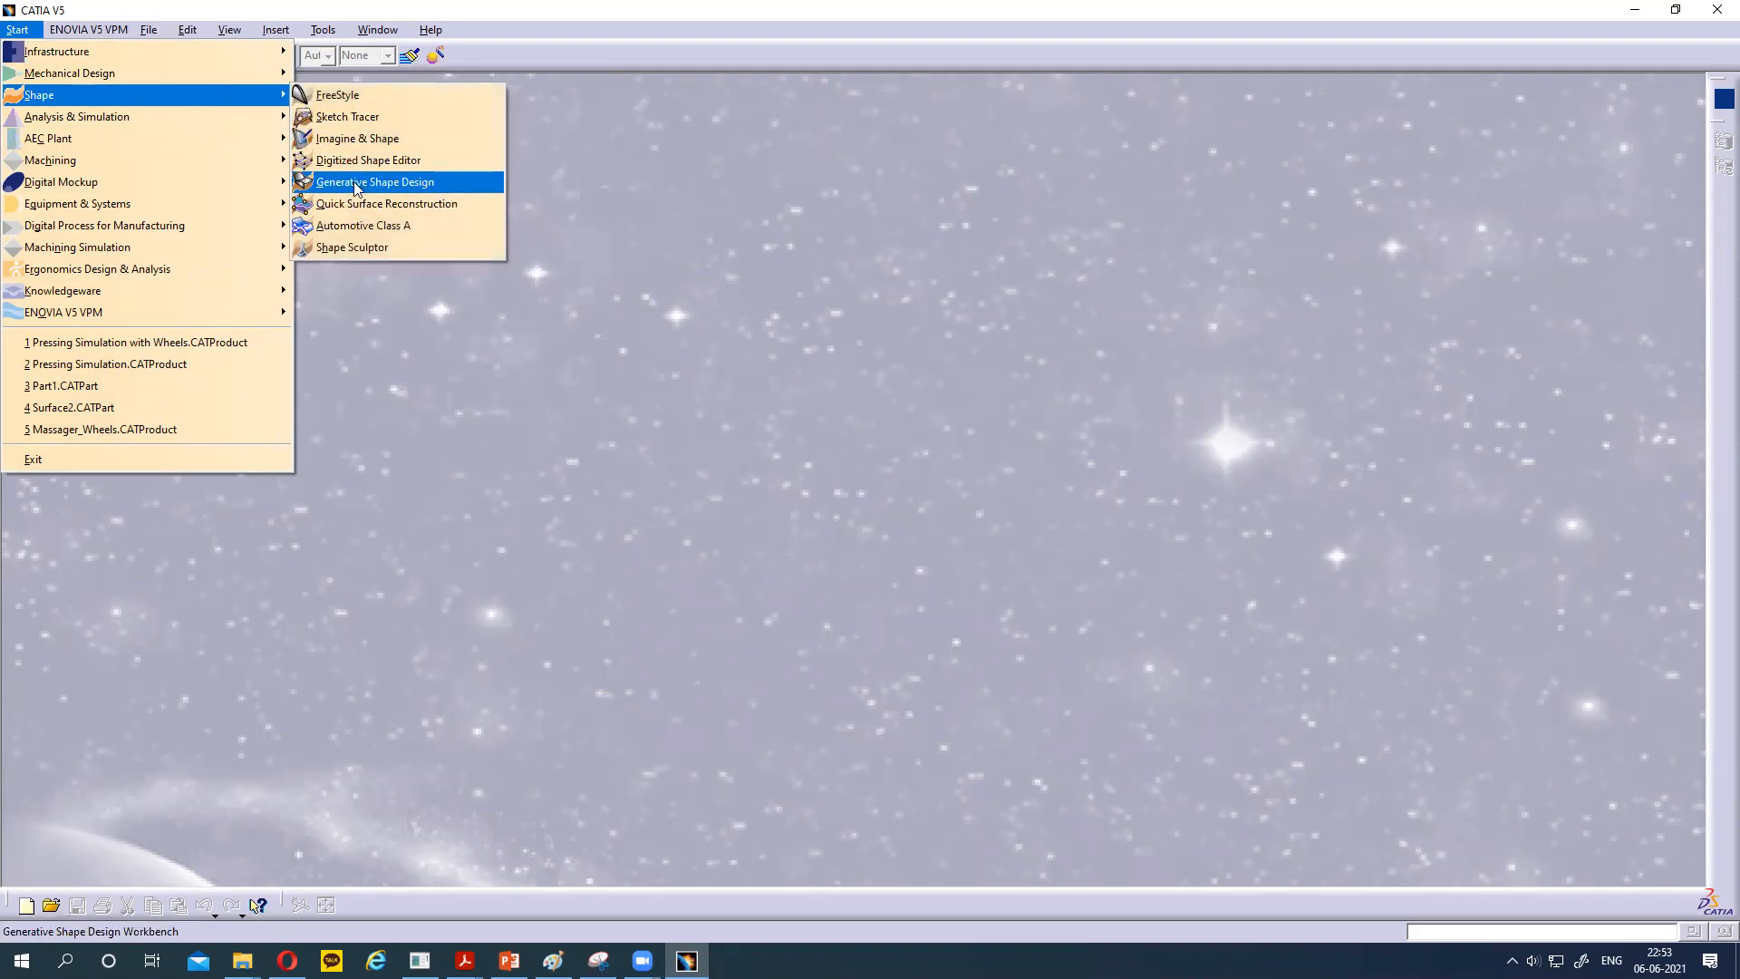
pyautogui.click(356, 185)
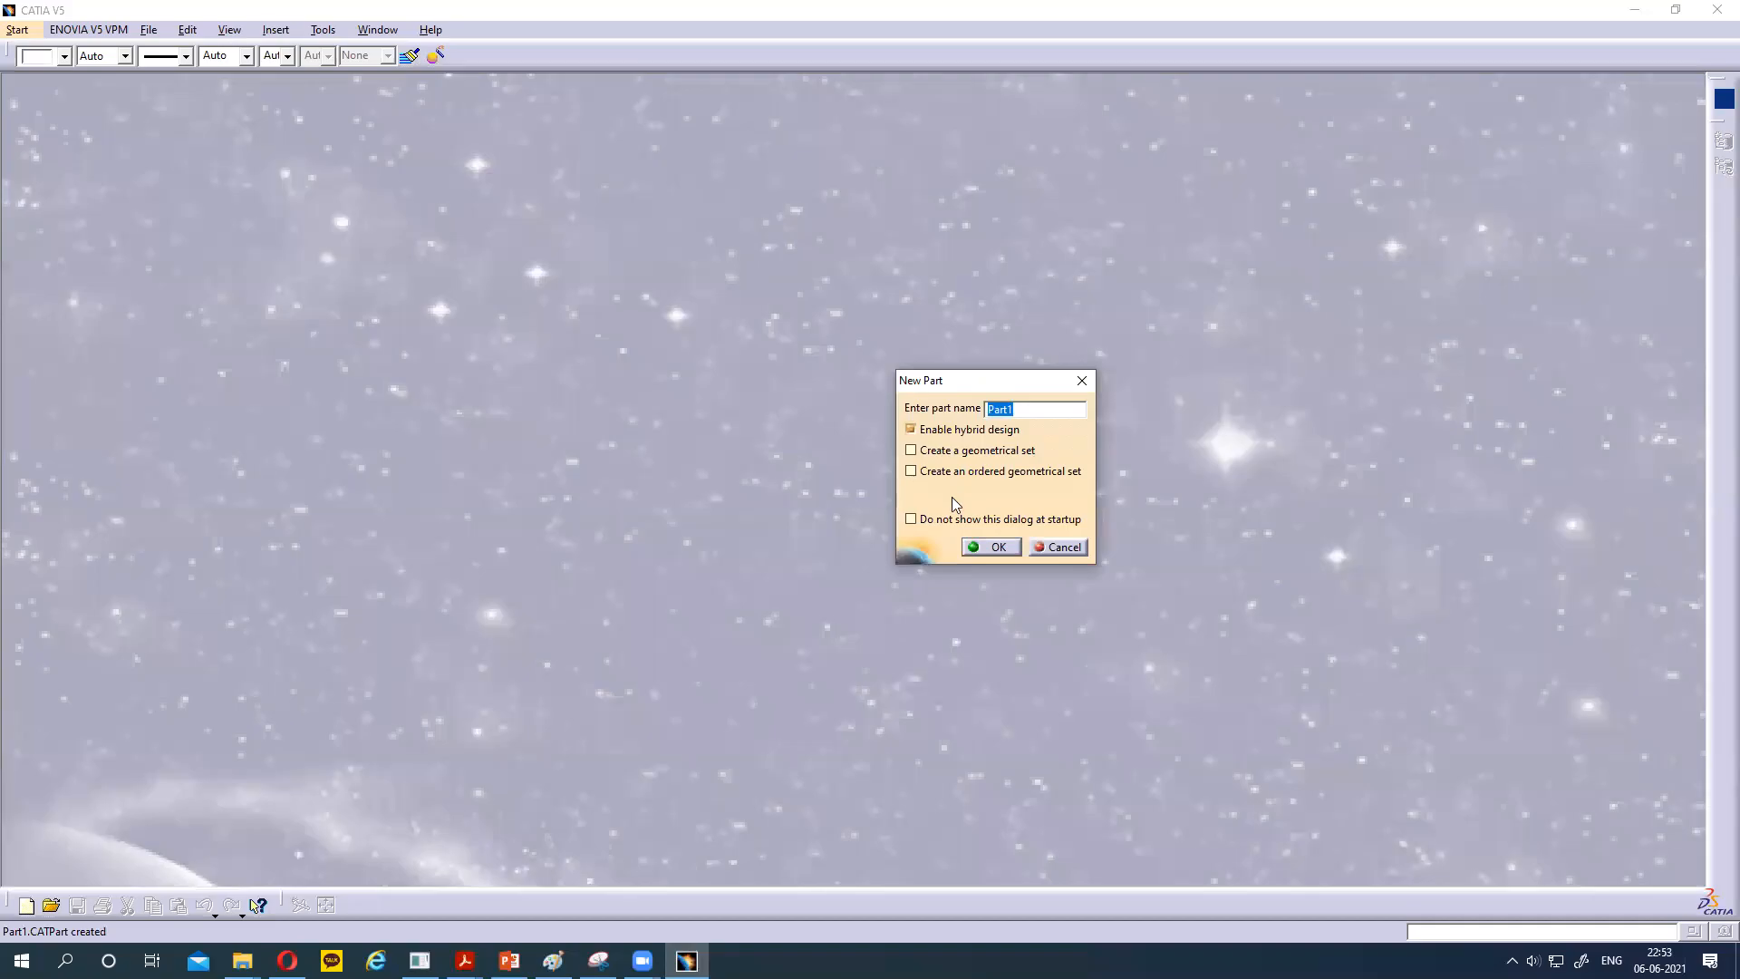
pyautogui.write('Bellow_Joint')
pyautogui.click(989, 547)
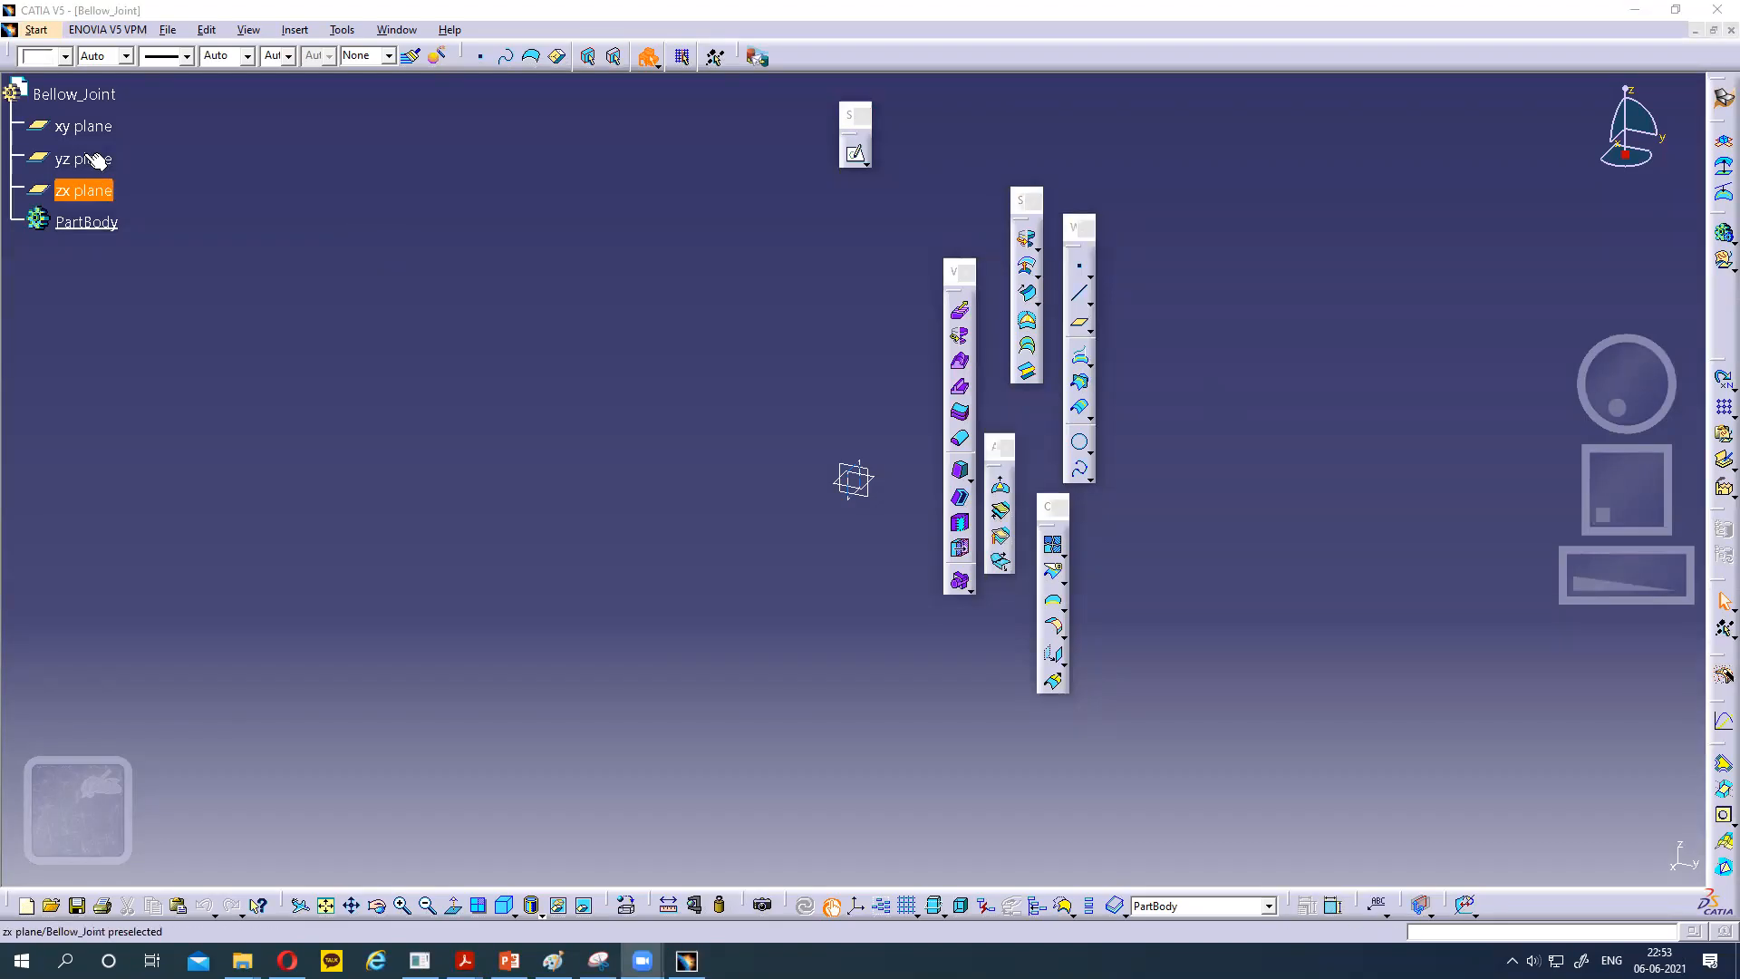
# Open a new sketch on the xy plane.
pyautogui.click(82, 127)
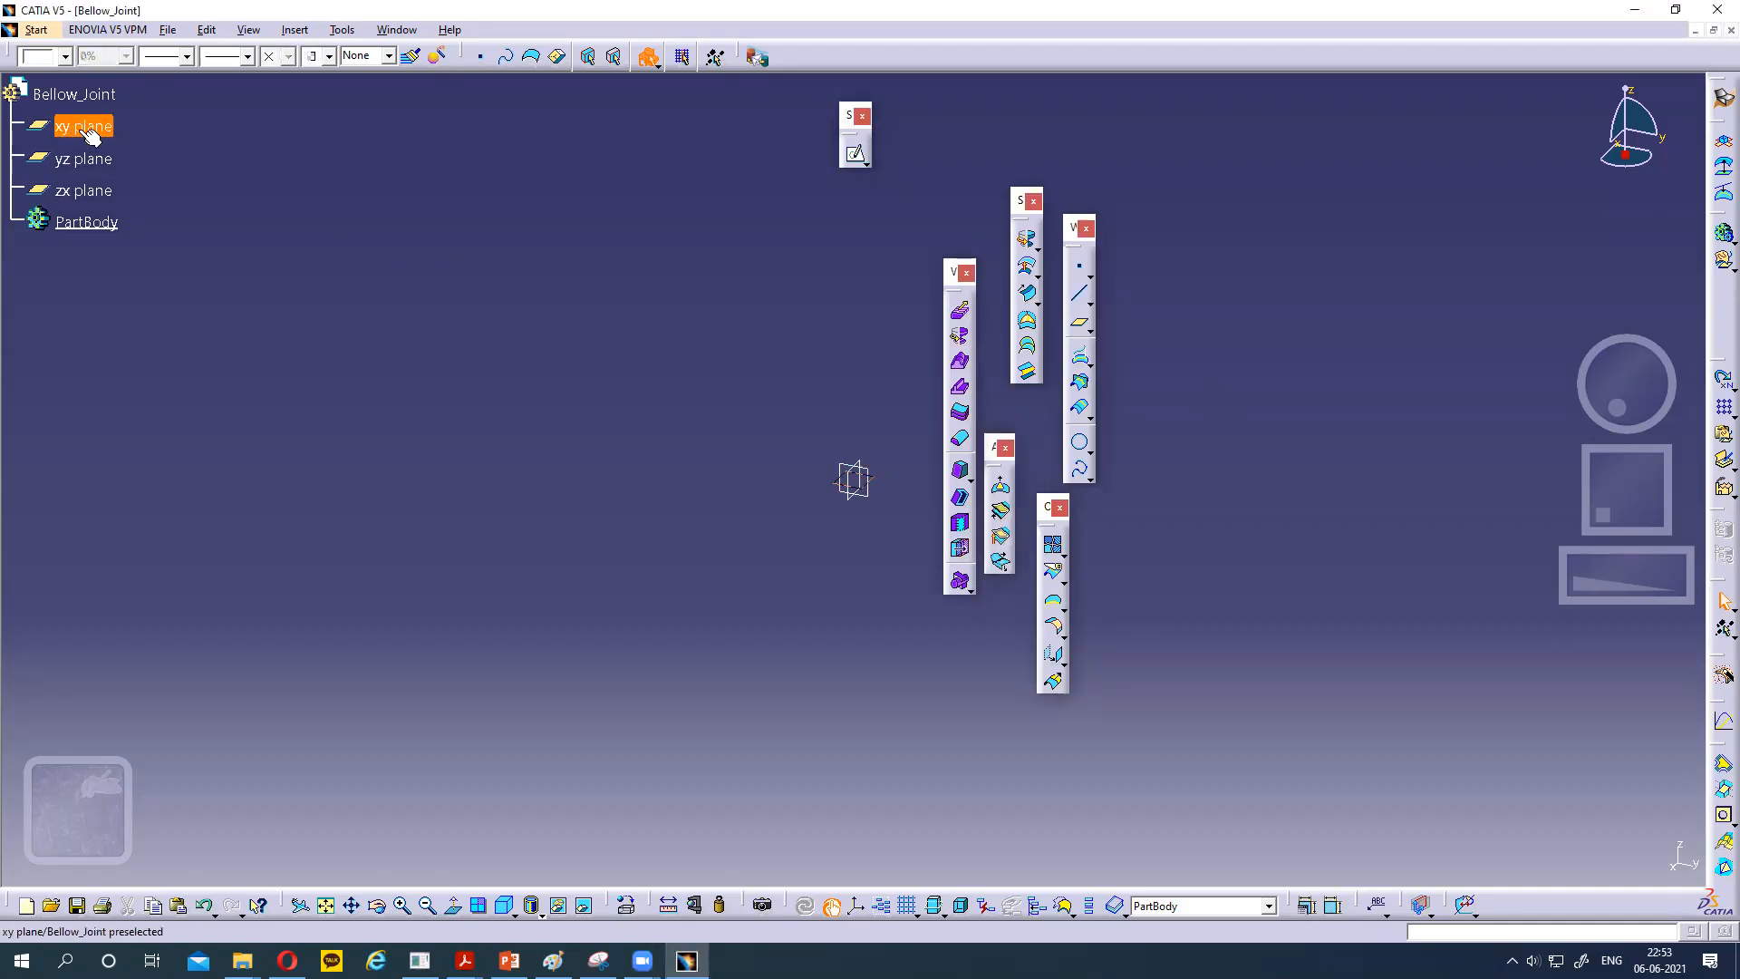
pyautogui.click(853, 155)
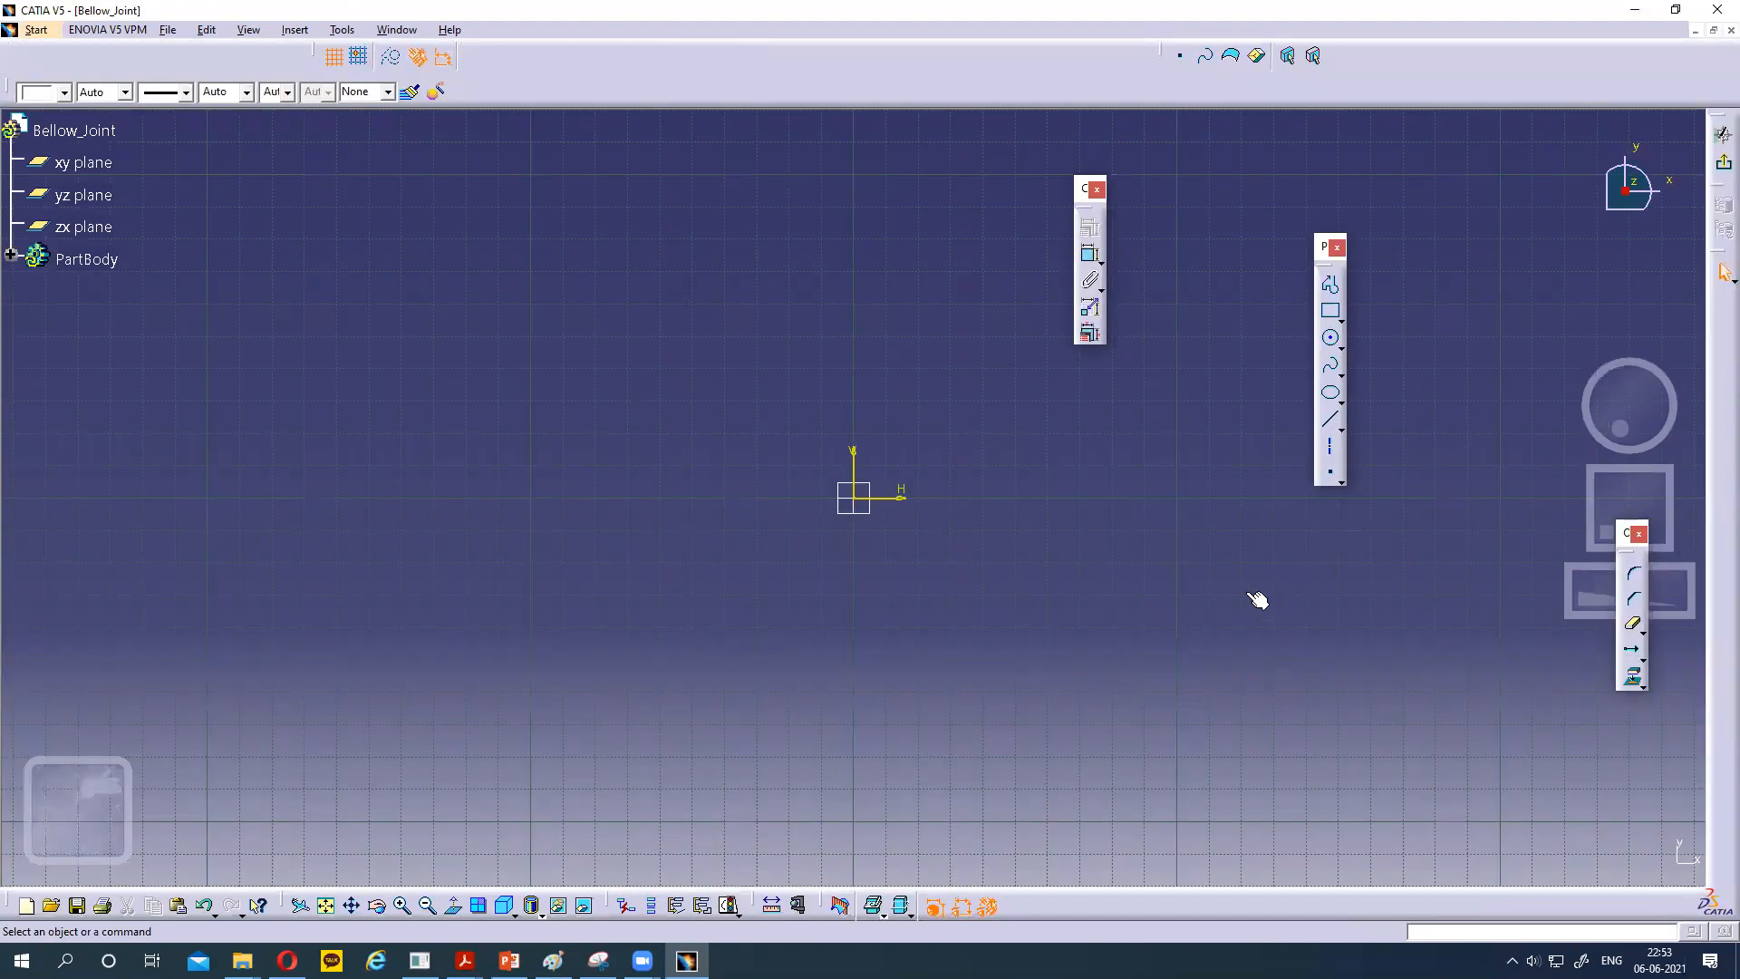
pyautogui.moveTo(1161, 581); pyautogui.dragTo(705, 529, button='middle')
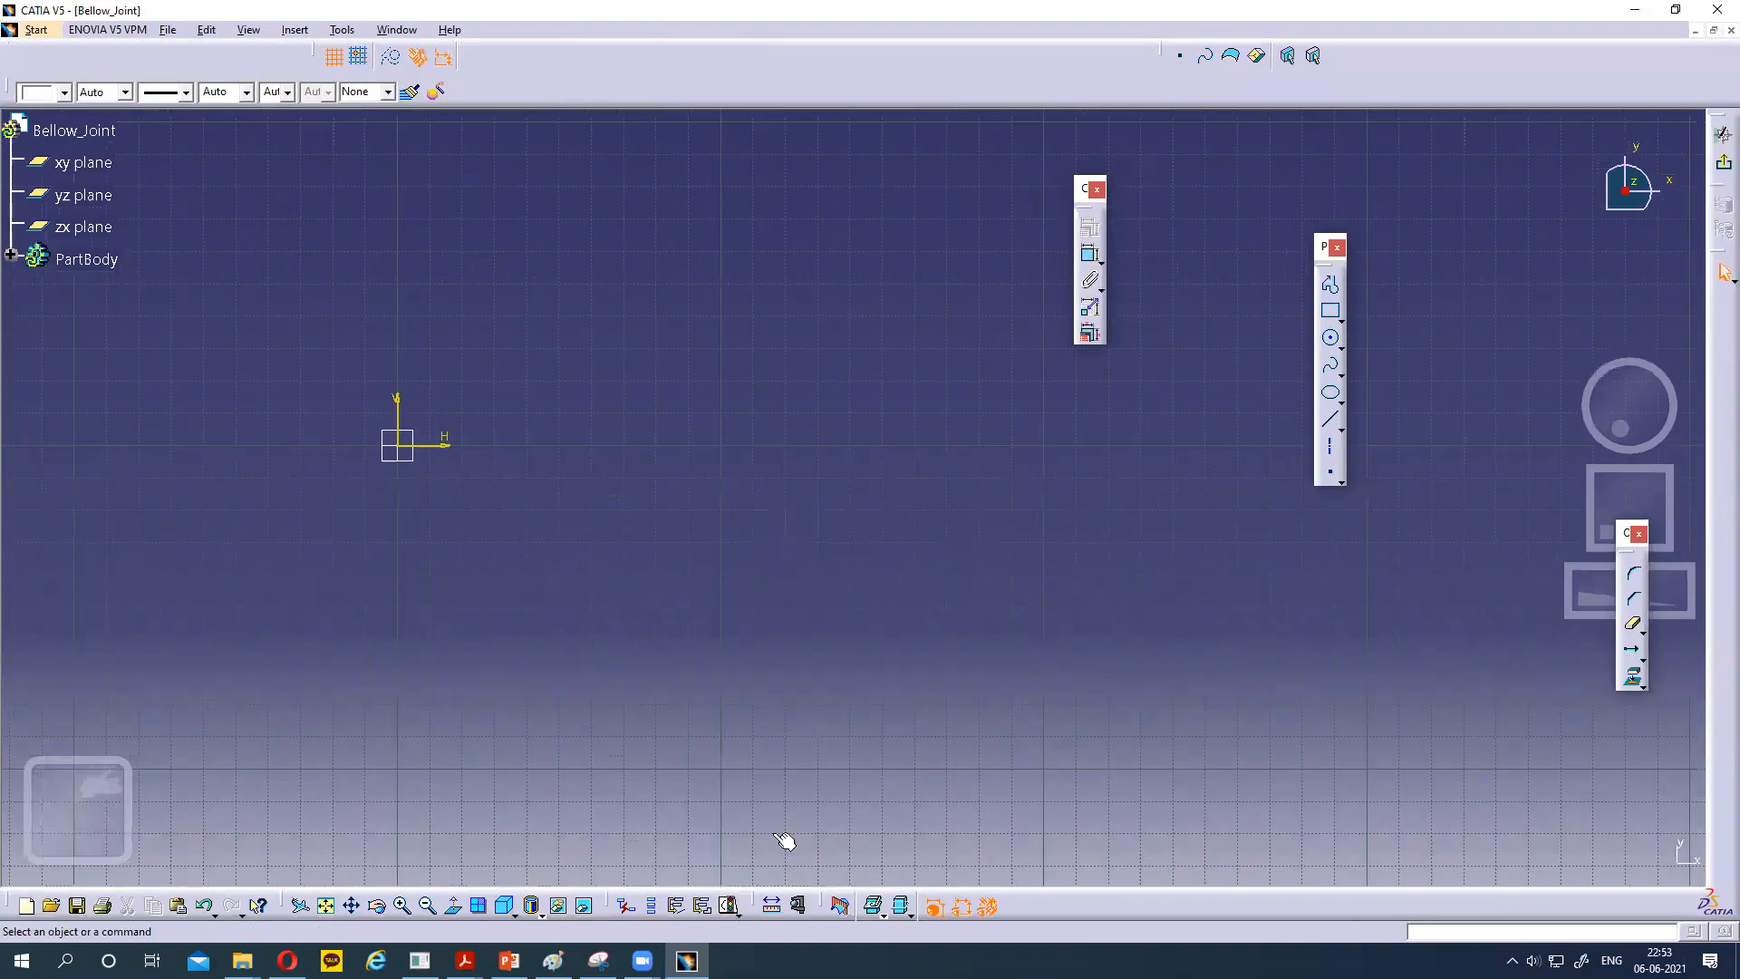
# Switch to PowerPoint, trace one bellows convolution on the dimensioned drawing to study its outline, and return to CATIA.
pyautogui.click(509, 960)
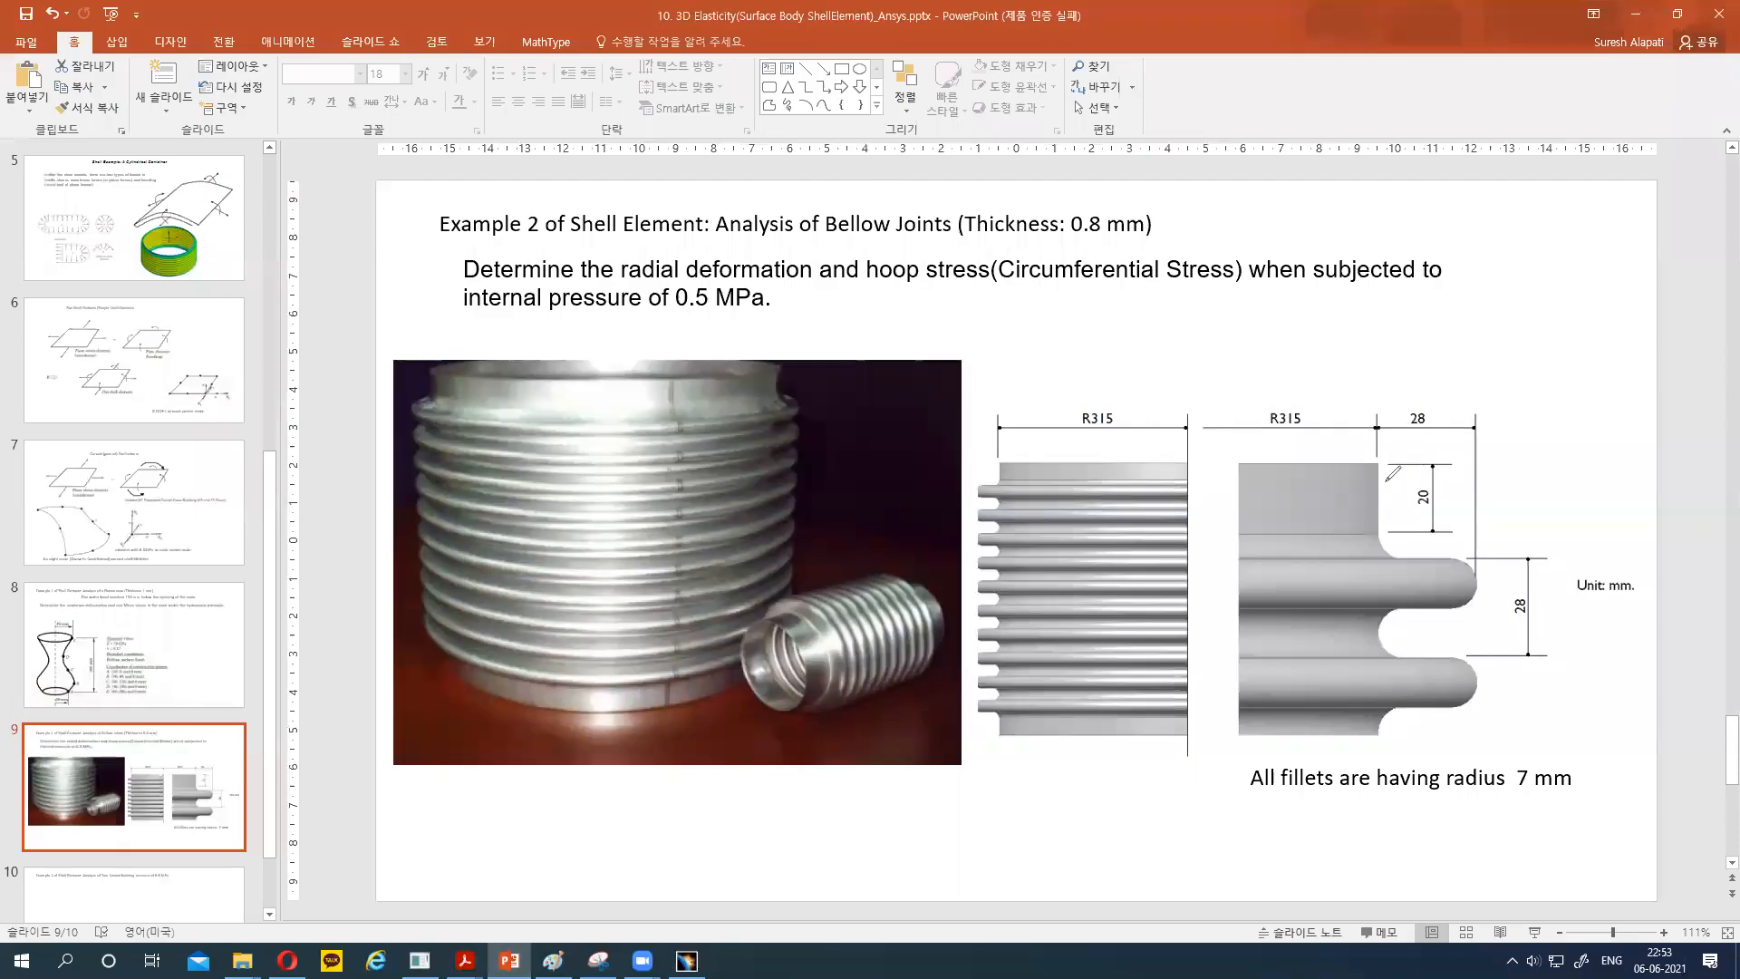
pyautogui.moveTo(1378, 466)
pyautogui.mouseDown()
pyautogui.moveTo(1389, 546)
pyautogui.moveTo(1476, 567)
pyautogui.moveTo(1480, 594)
pyautogui.moveTo(1376, 636)
pyautogui.moveTo(1401, 663)
pyautogui.mouseUp()
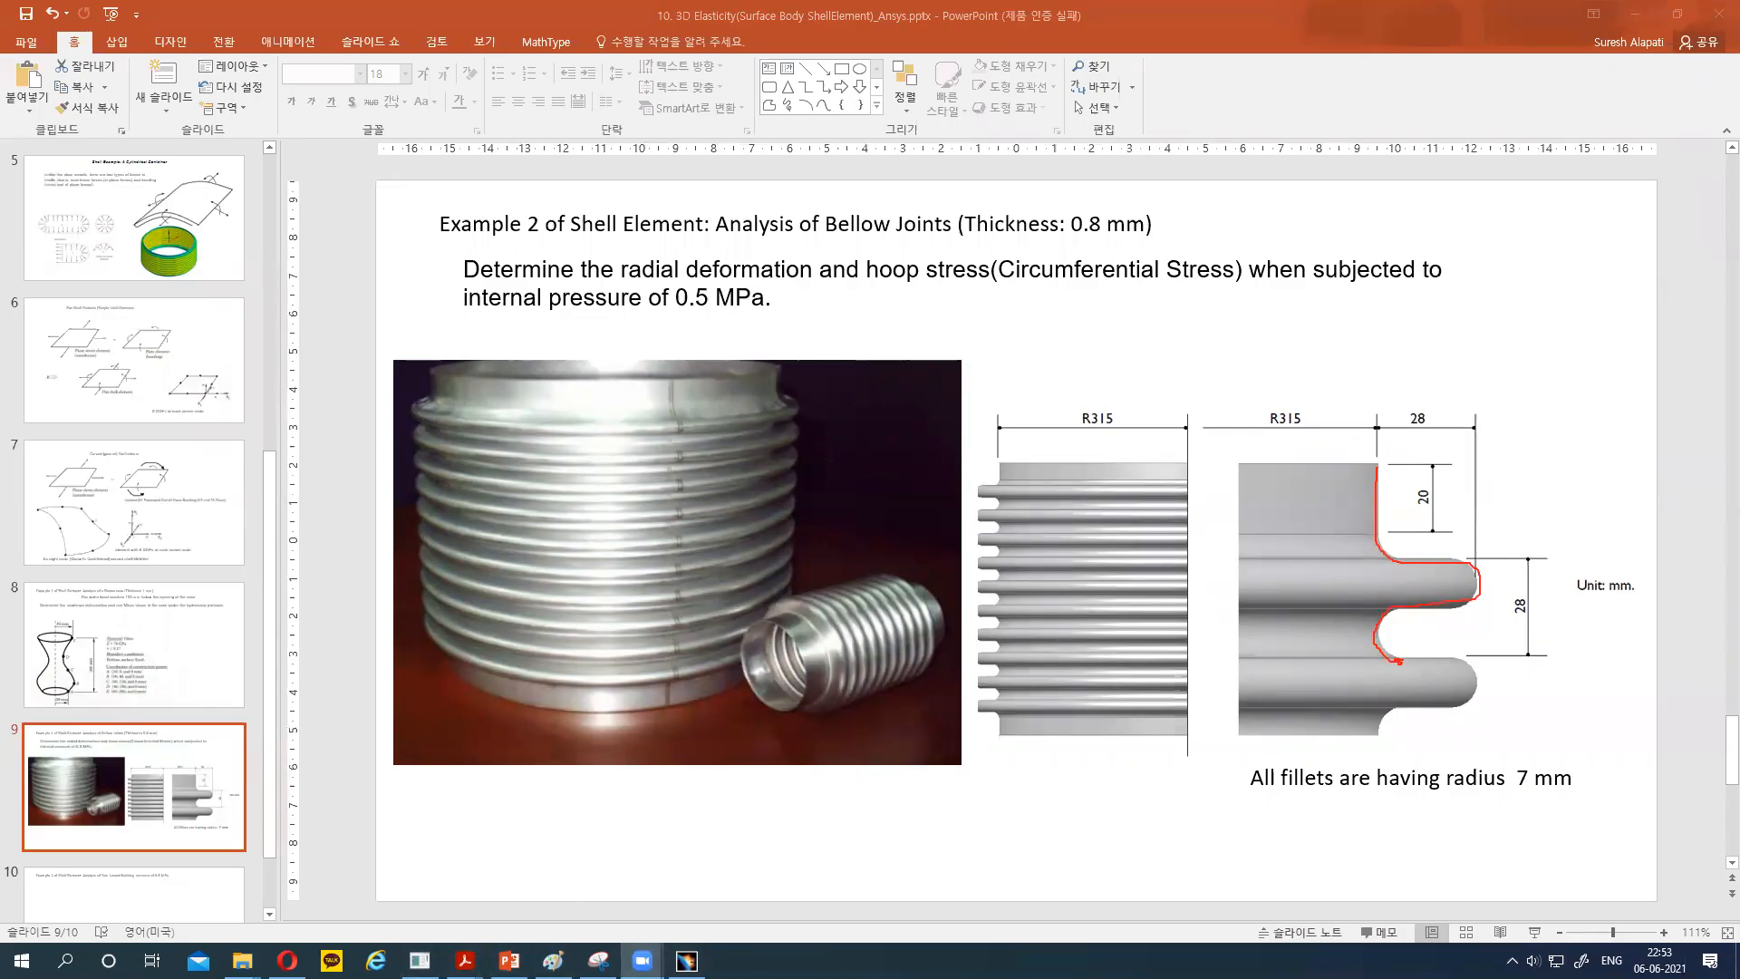
pyautogui.click(686, 961)
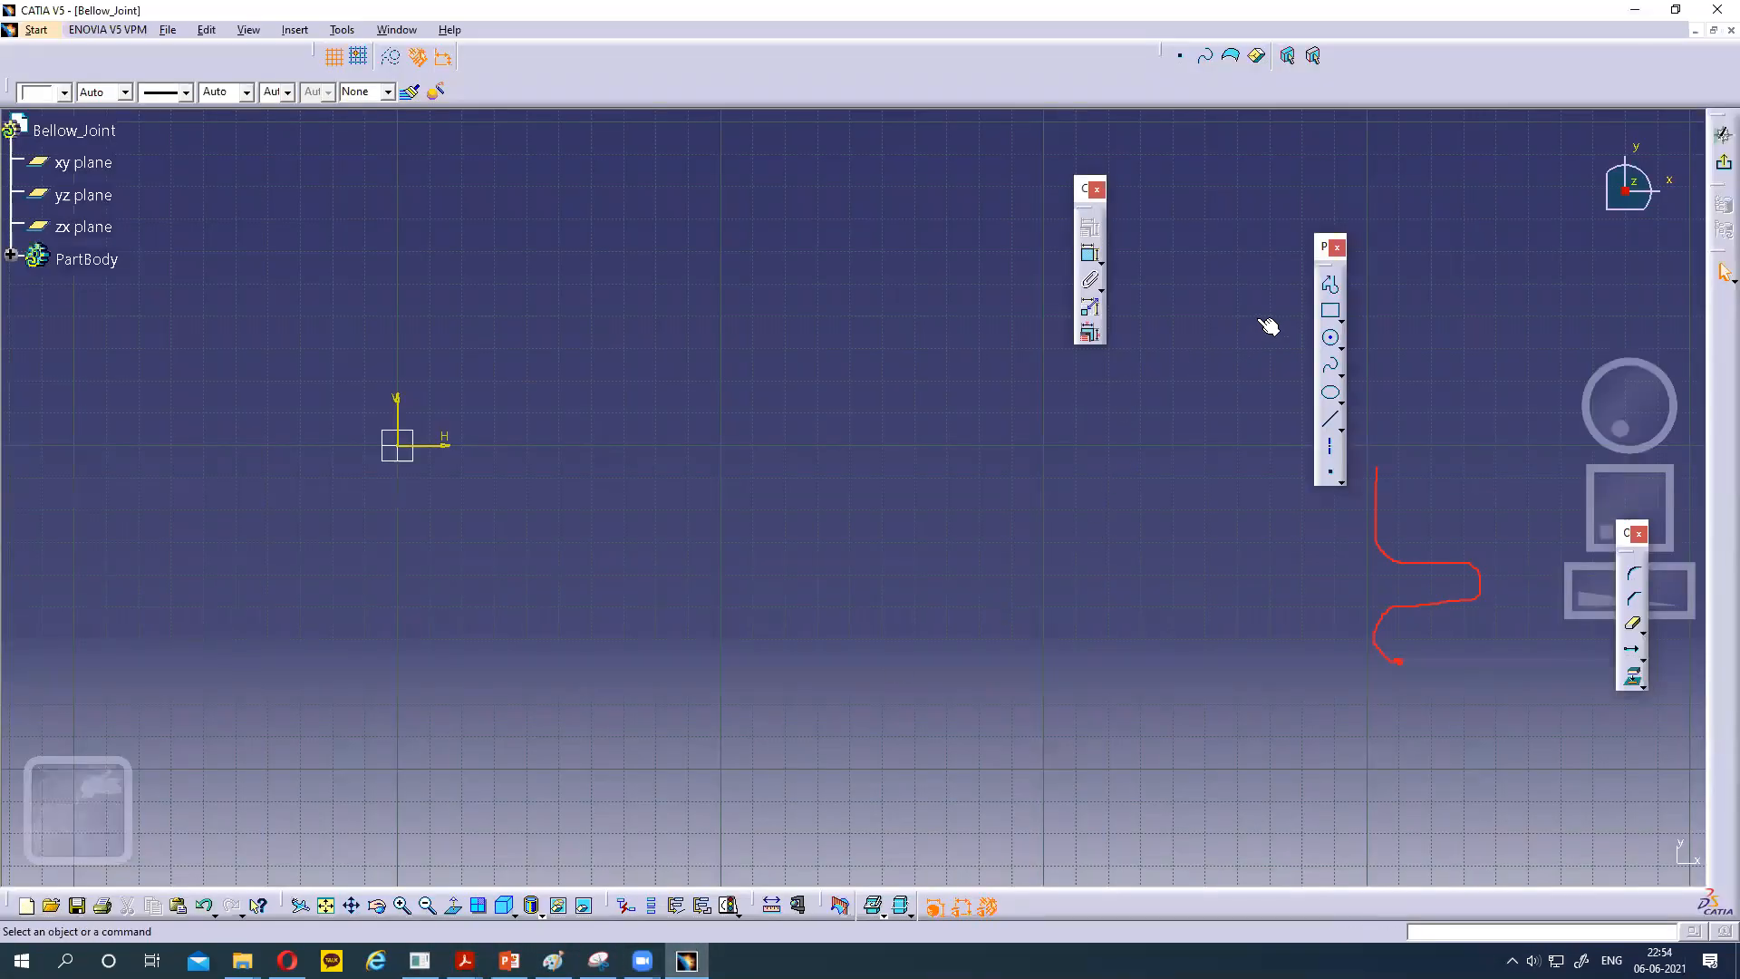
# Start a profile on the H axis about 261.5 mm from the origin, with a vertical line downward and a tangent arc of about 17.5 mm radius.
pyautogui.click(1331, 287)
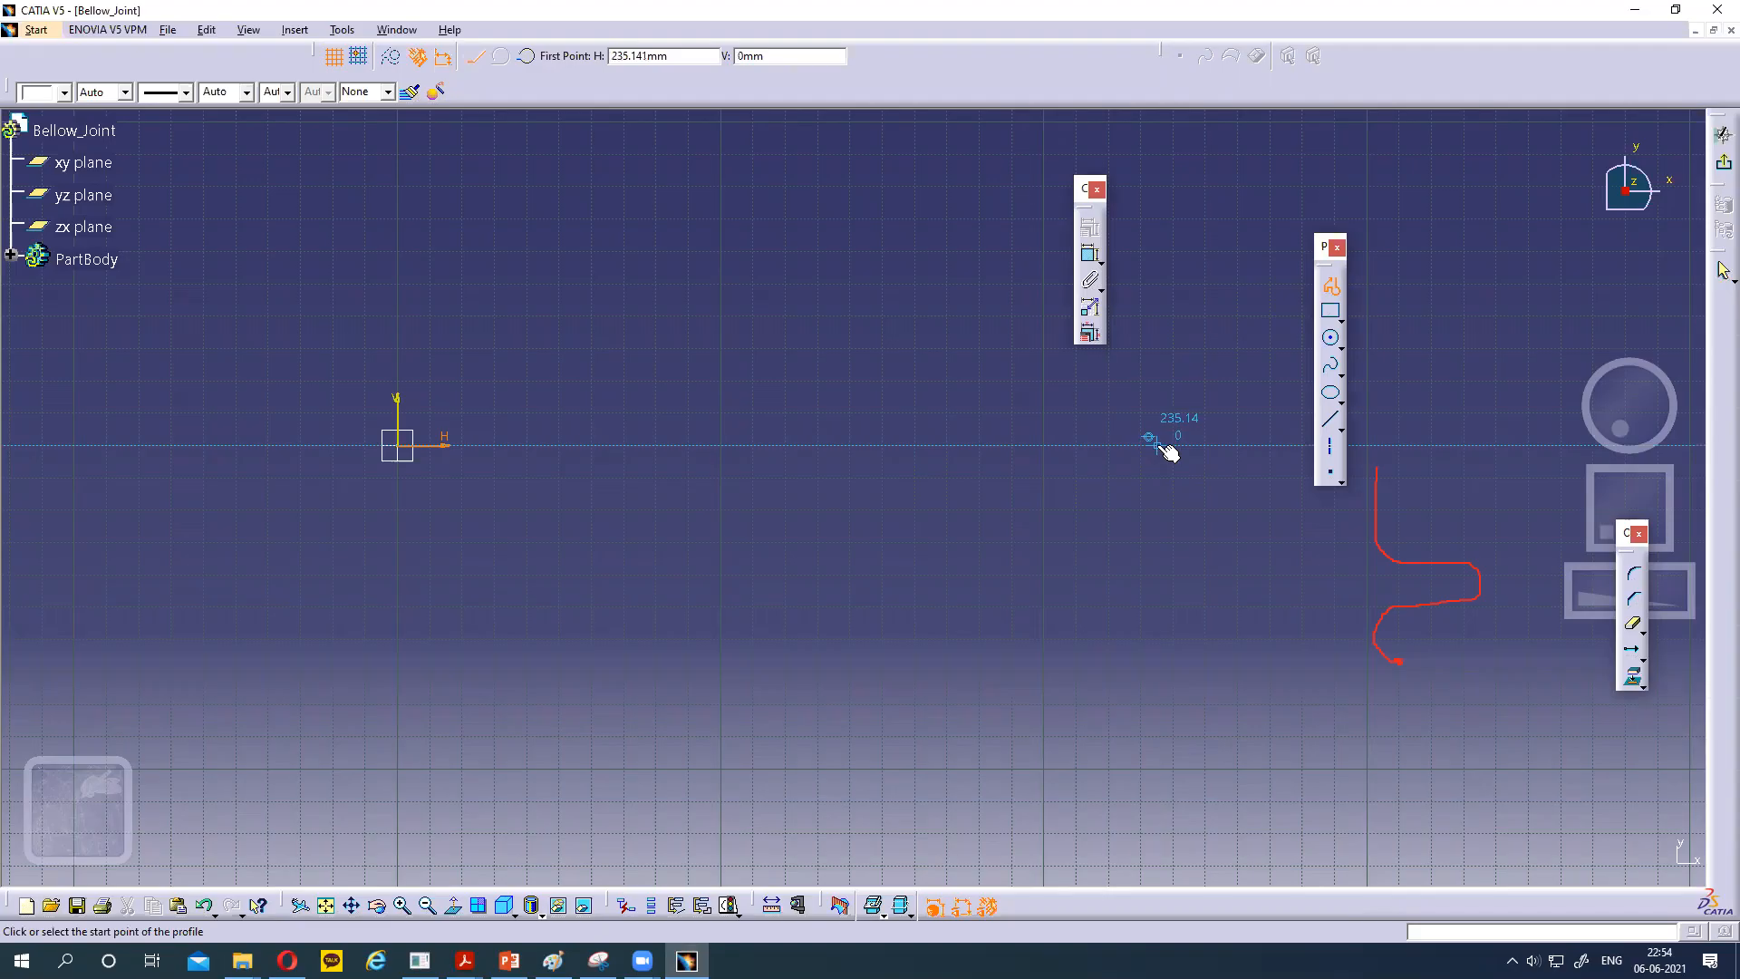
pyautogui.click(465, 961)
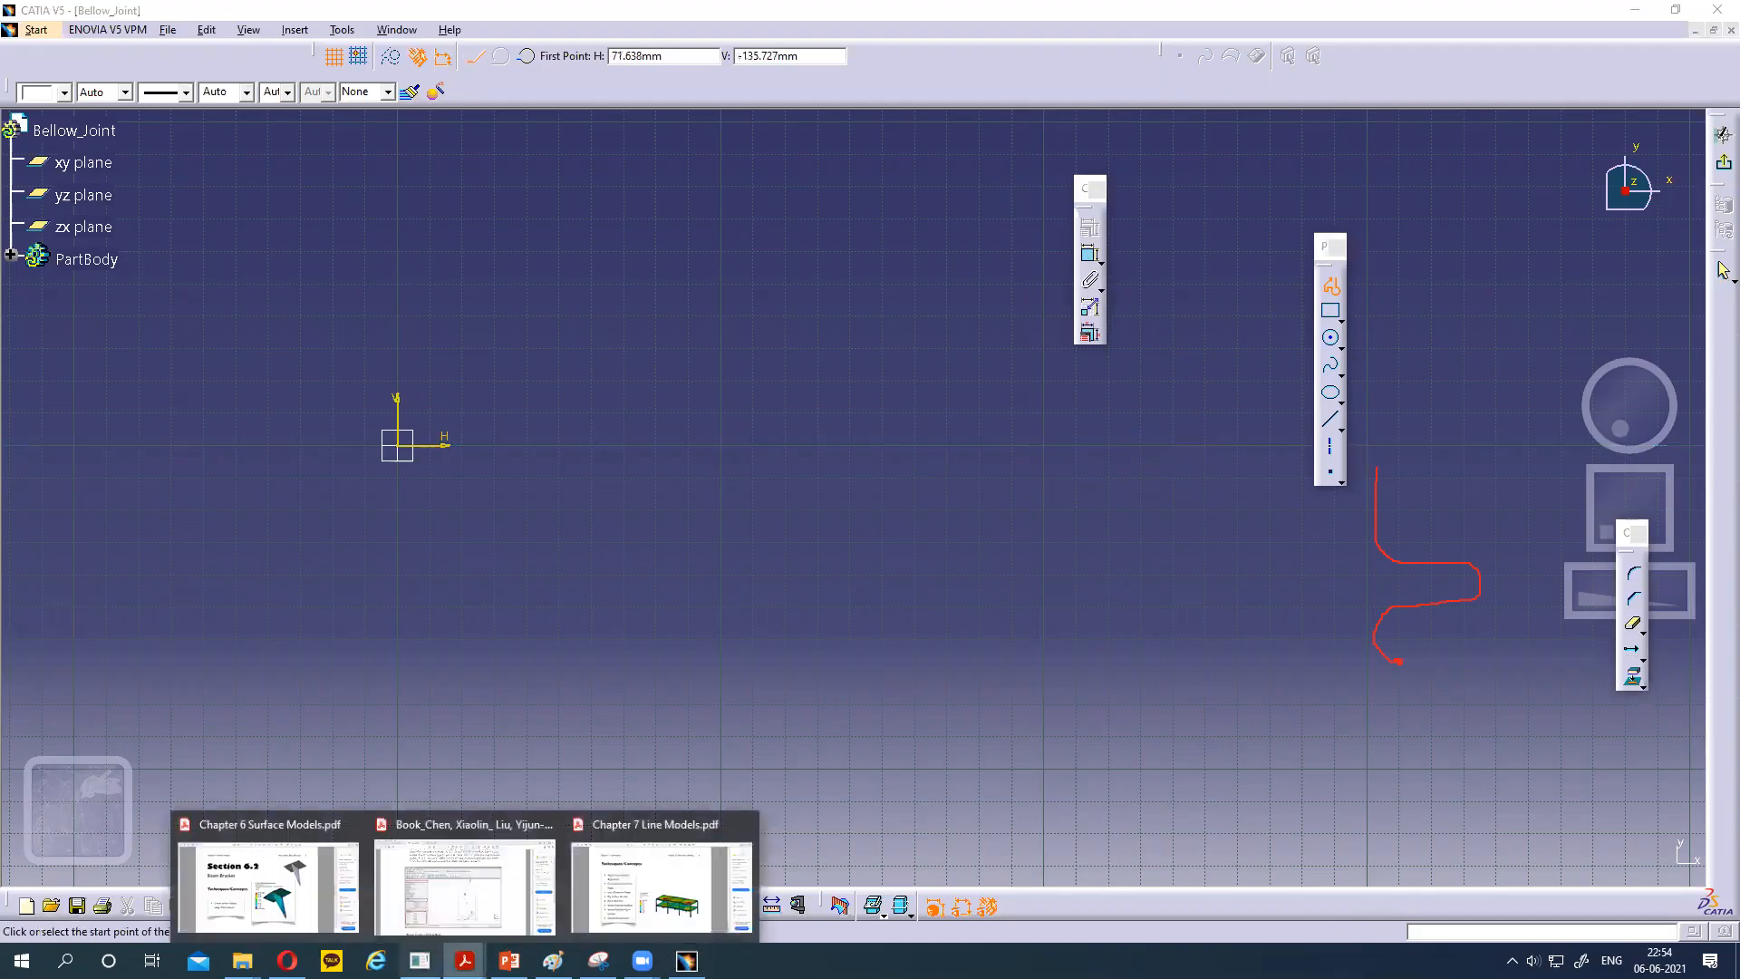
pyautogui.click(510, 961)
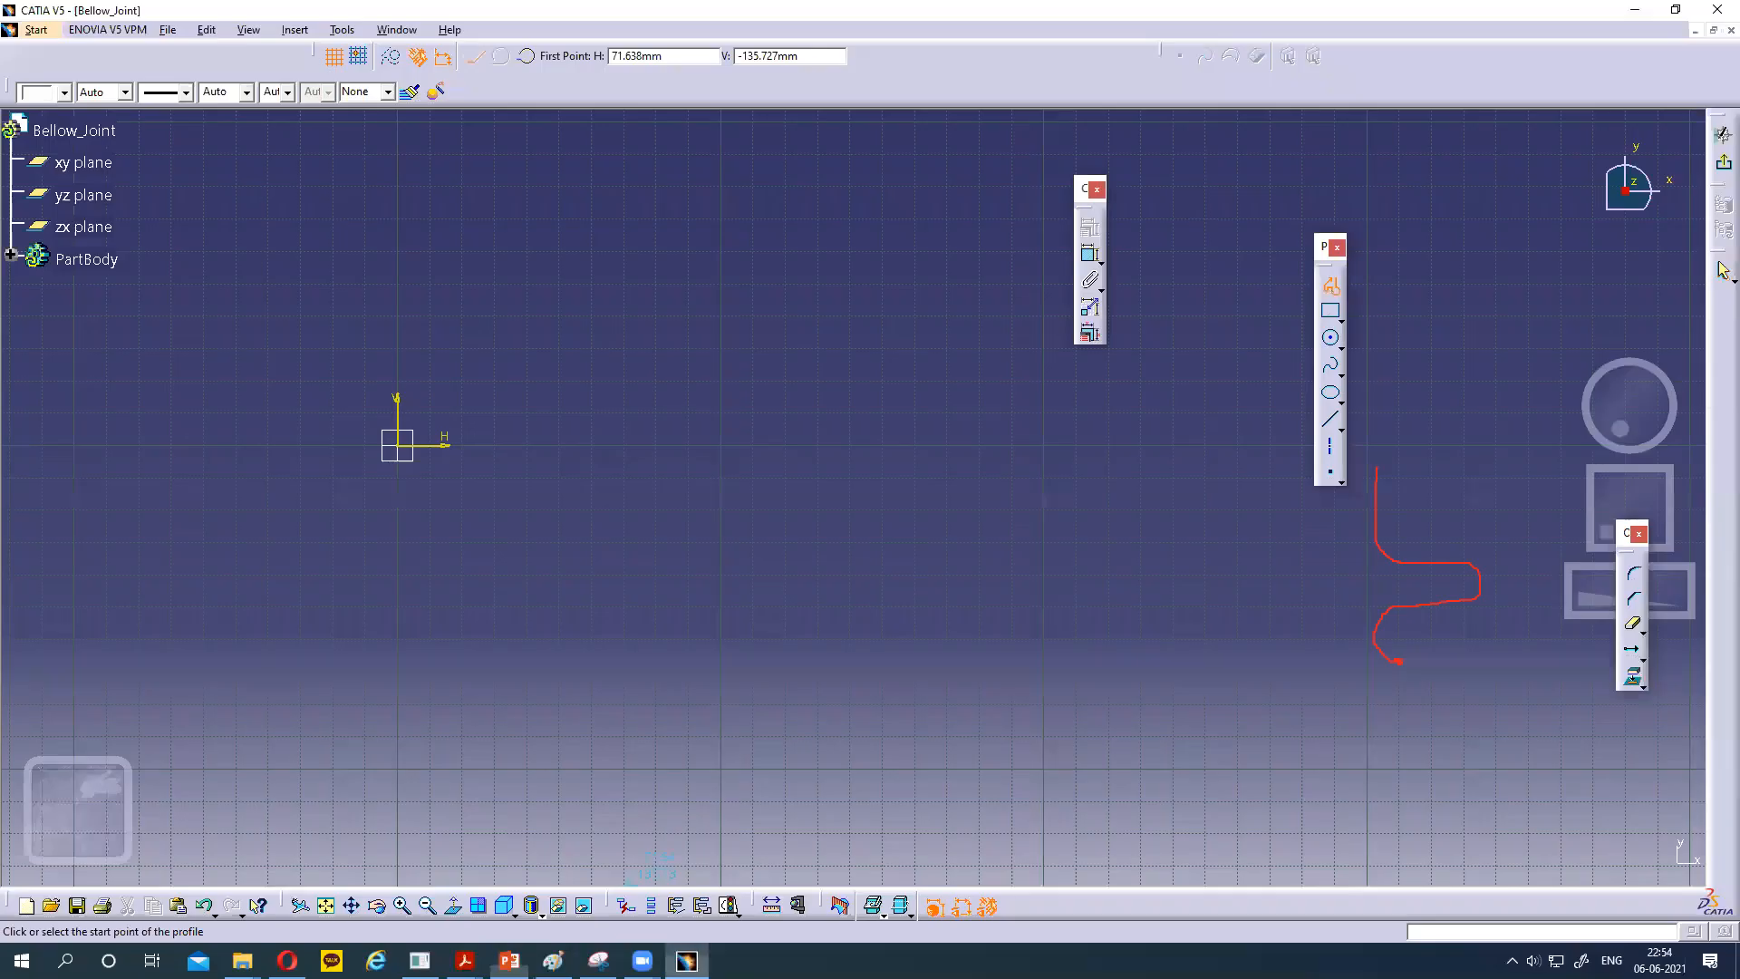
pyautogui.click(687, 961)
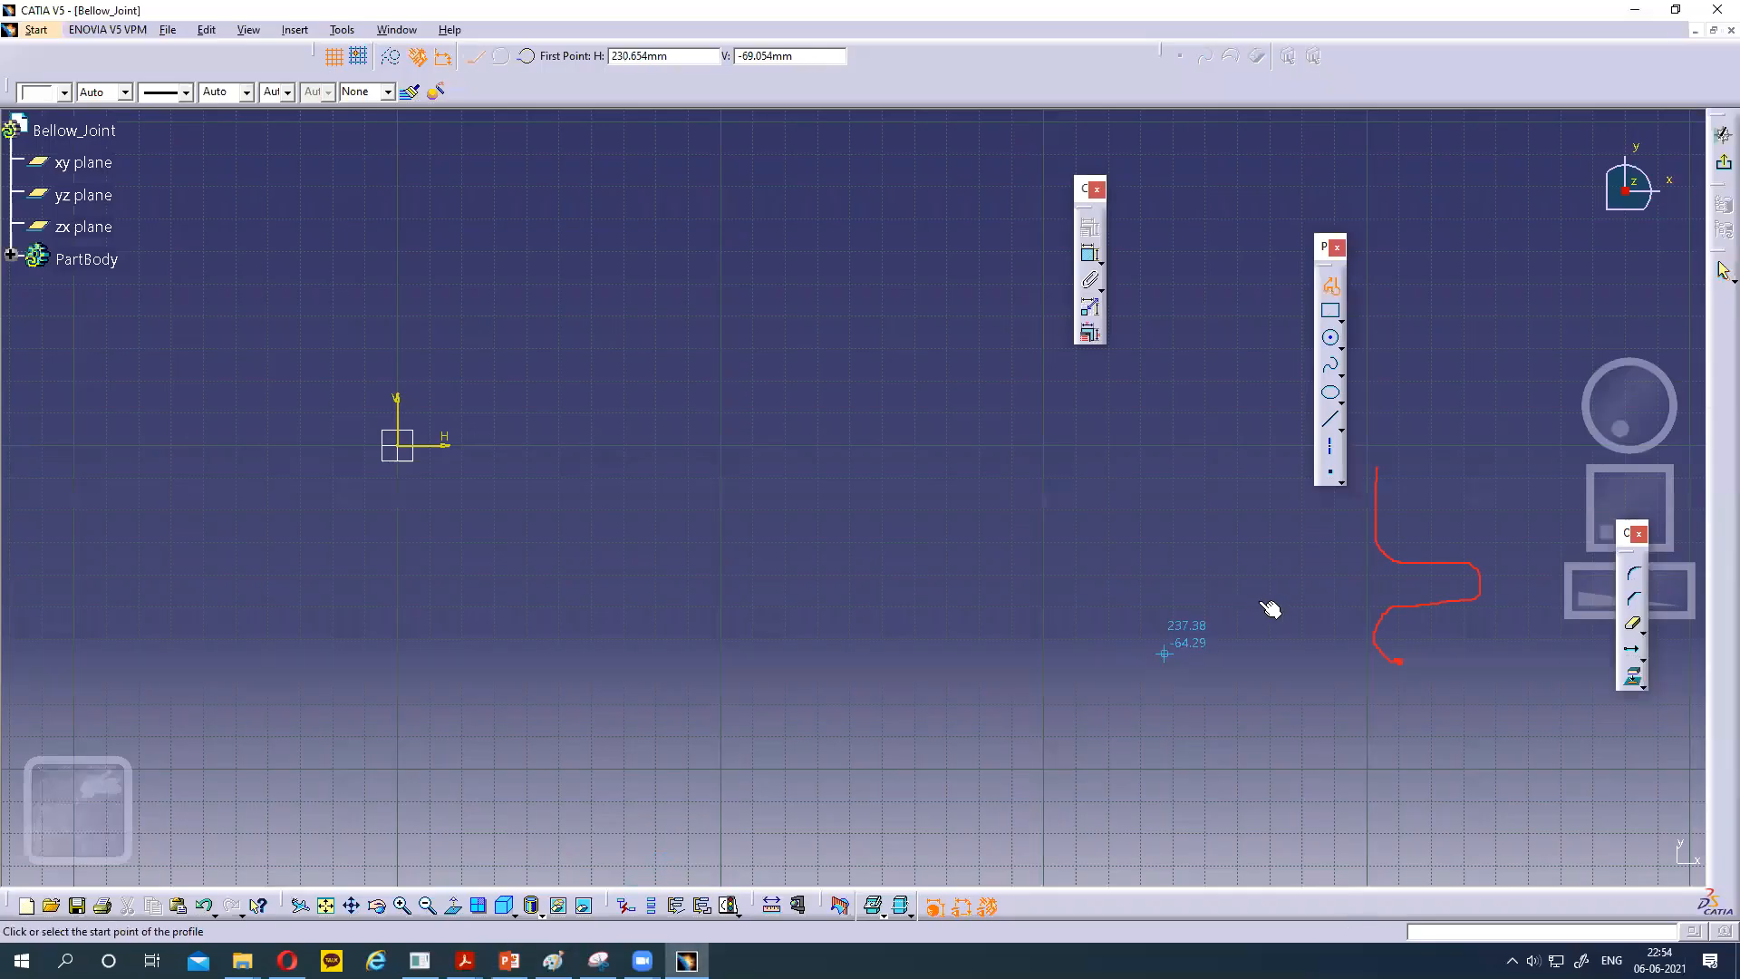
pyautogui.click(1243, 444)
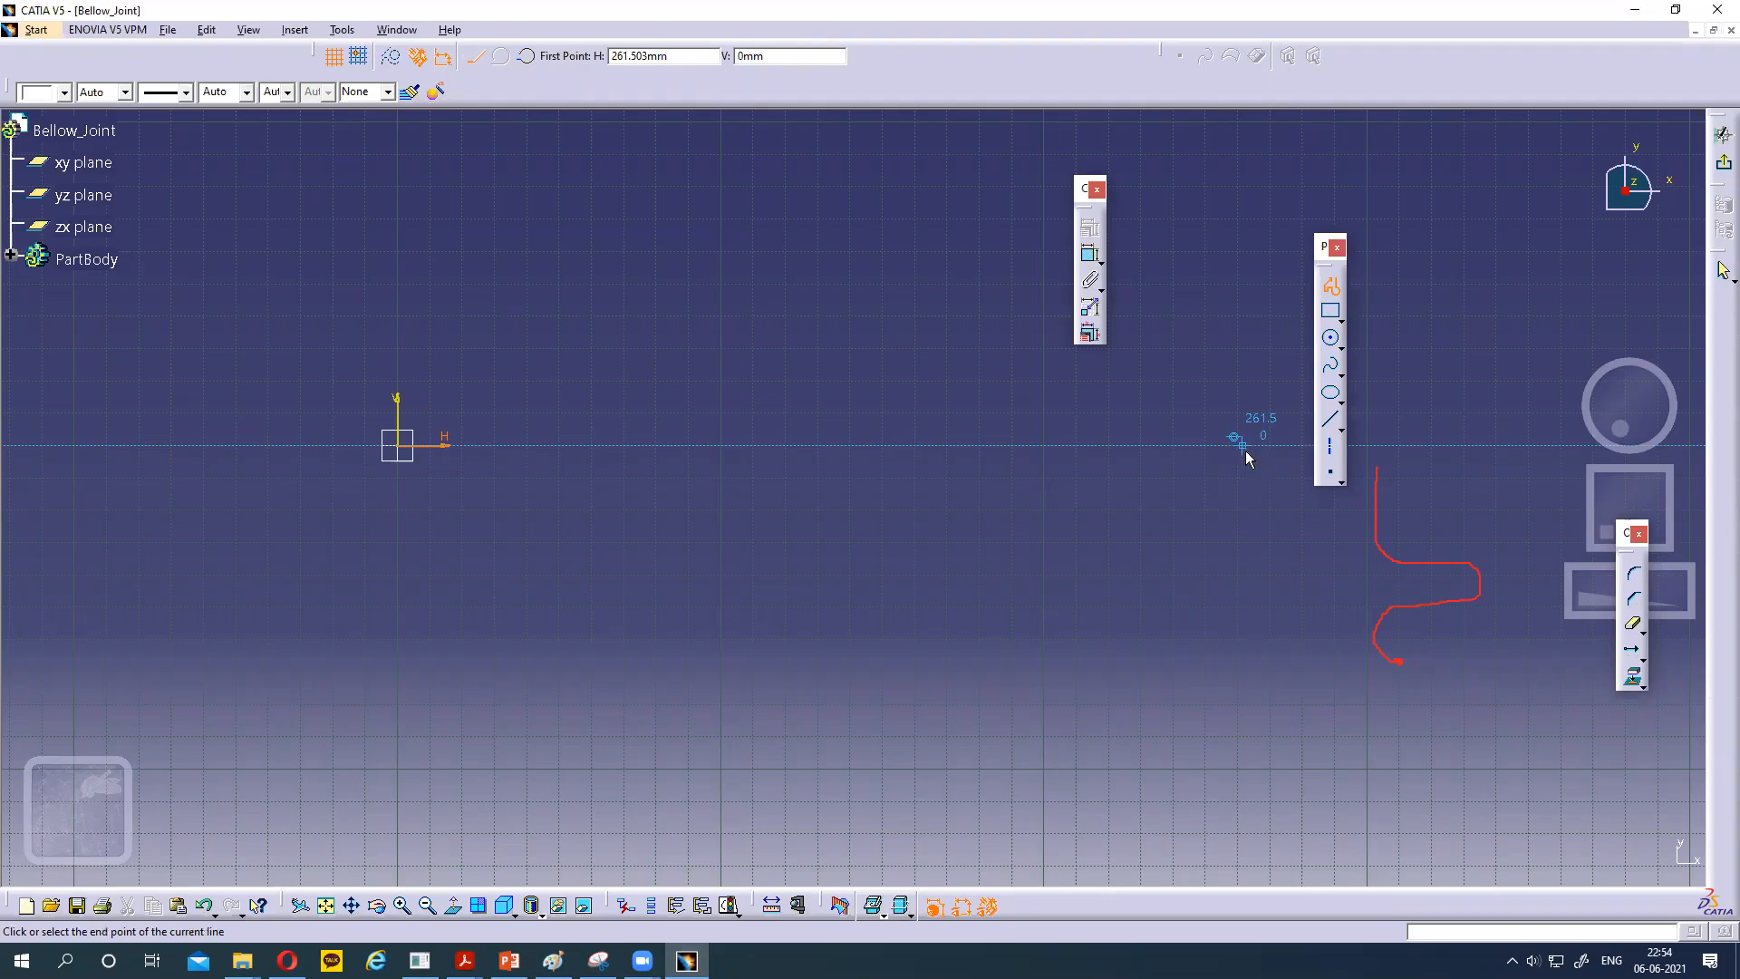
pyautogui.click(1243, 524)
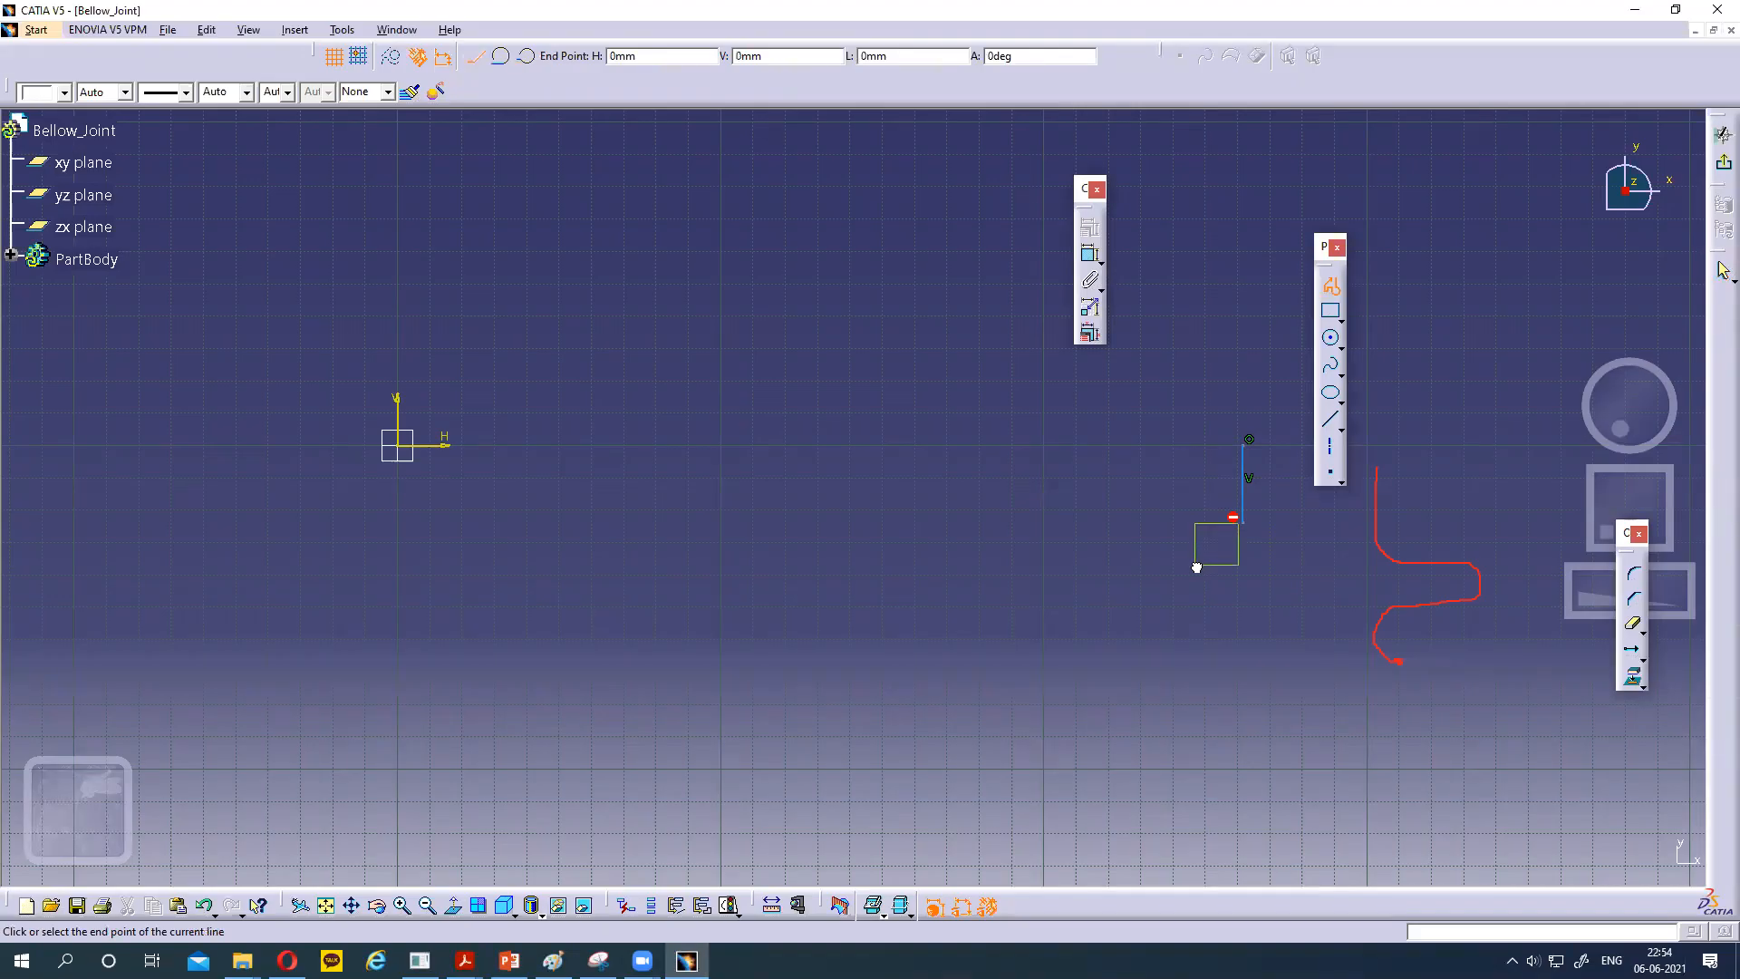
pyautogui.moveTo(1196, 567); pyautogui.dragTo(1285, 580)
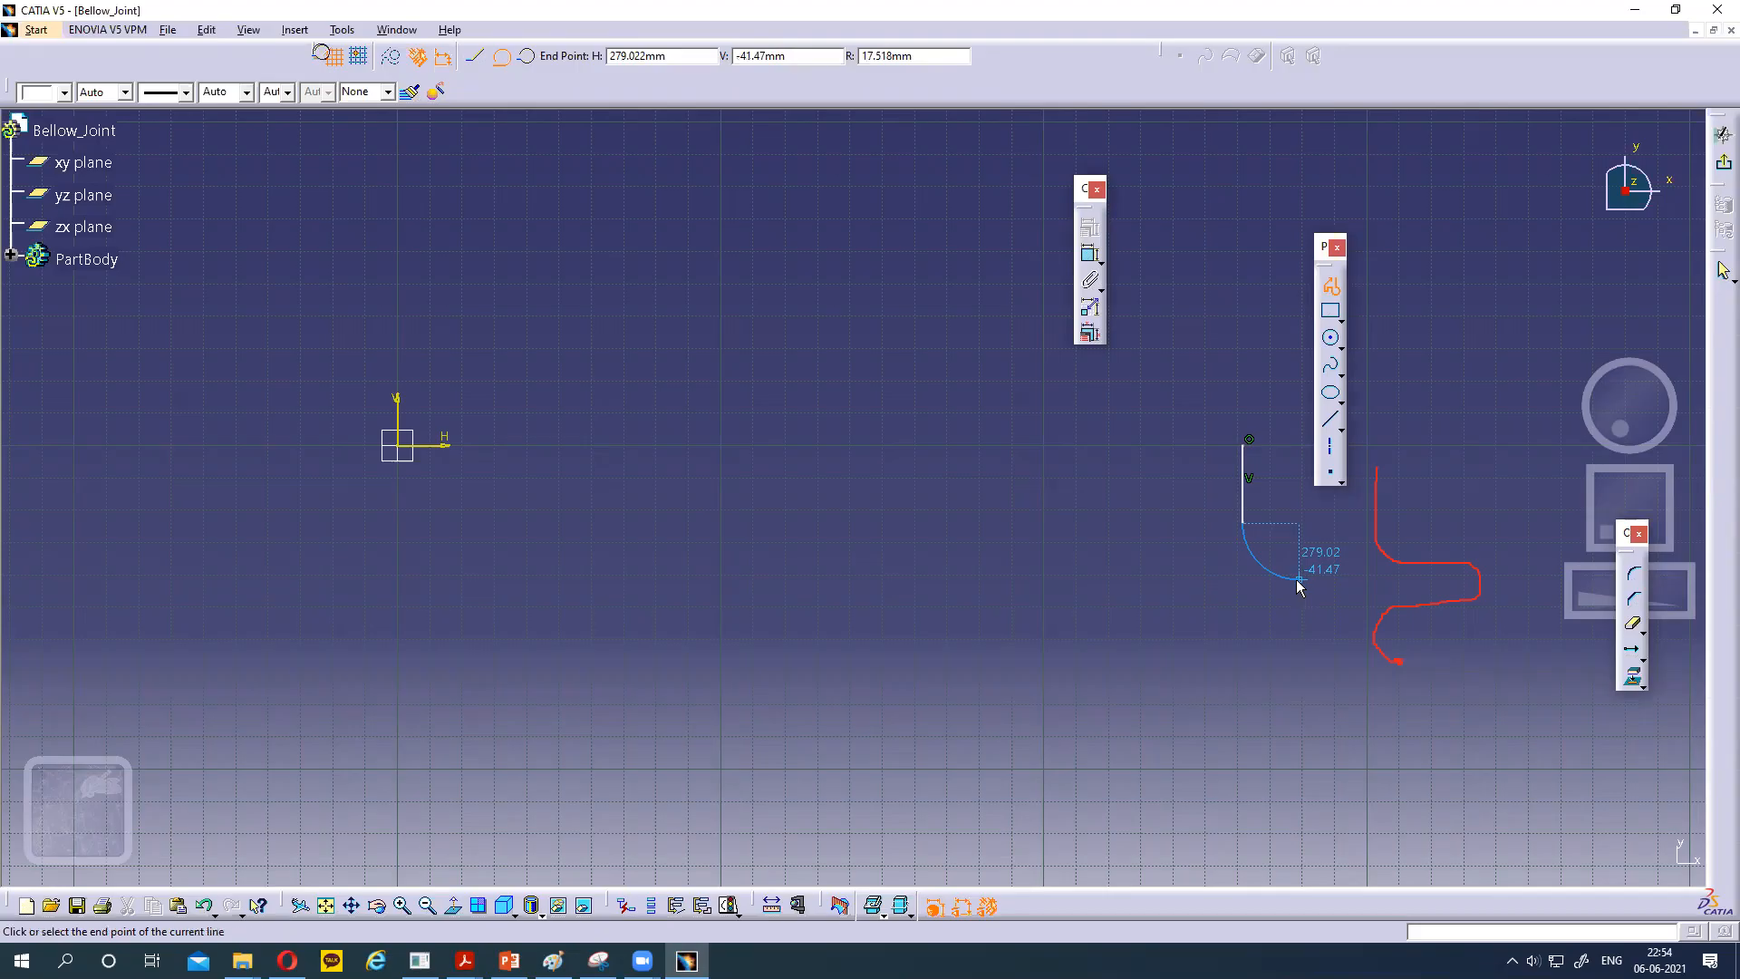
pyautogui.click(1298, 581)
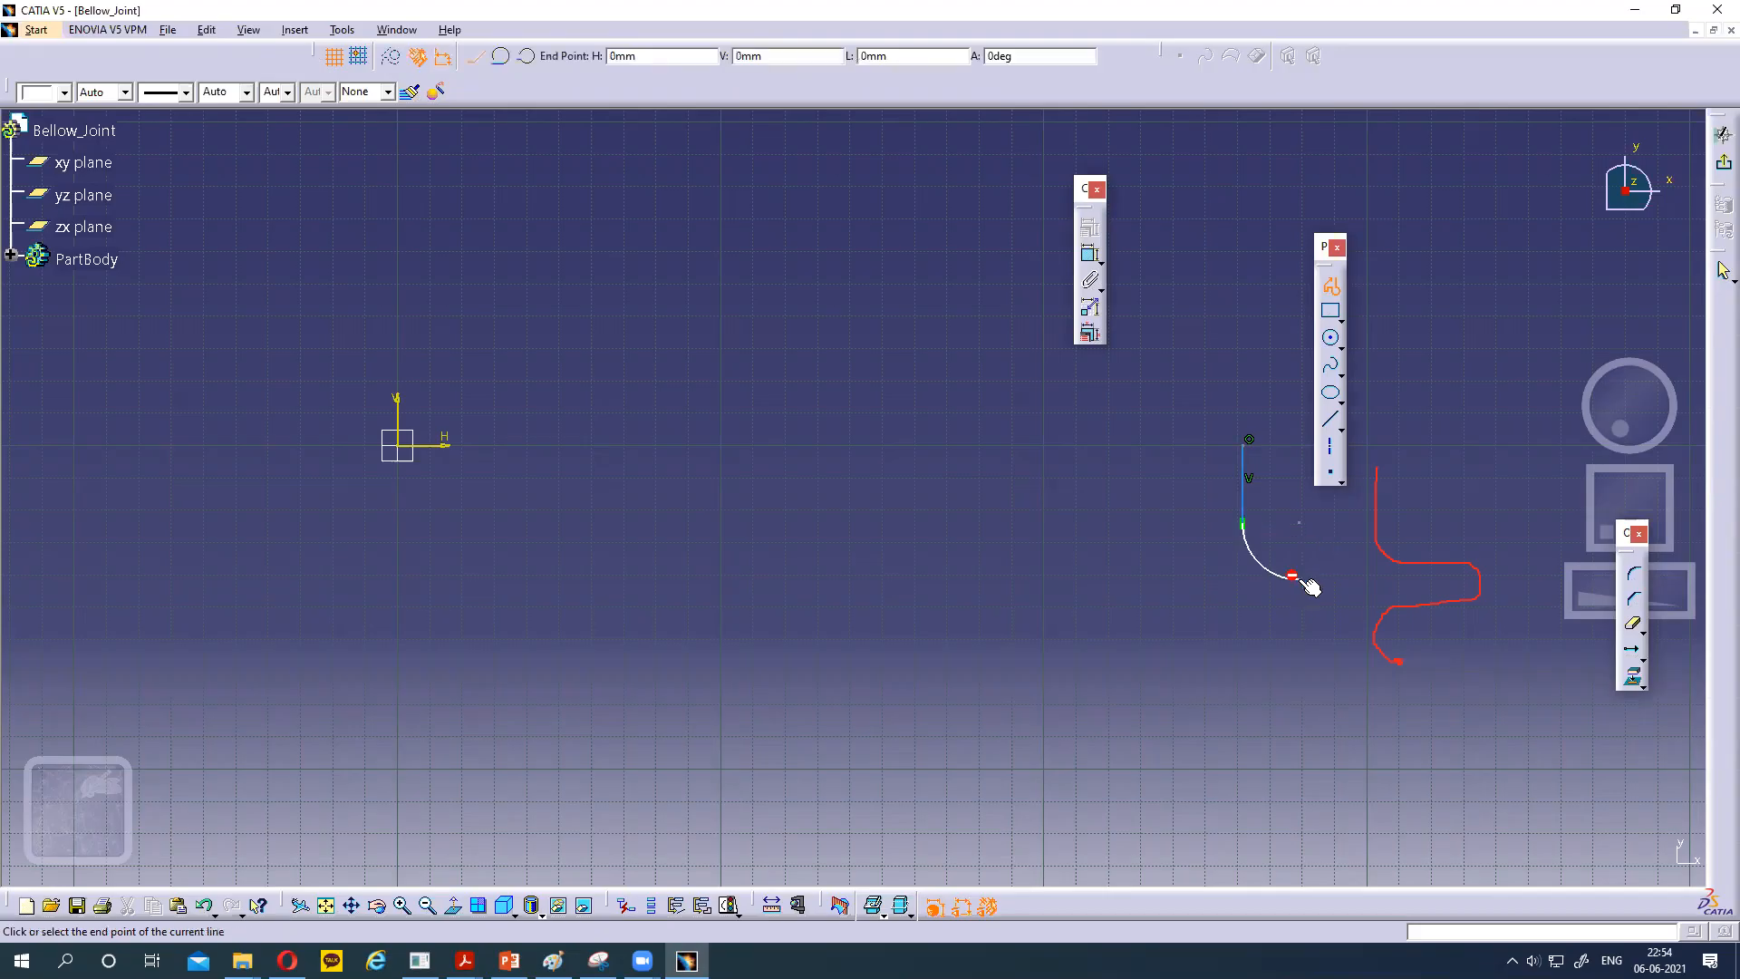
# Continue the profile with a horizontal line, a tangent half-circle of about 16.3 mm radius, and a return line about 26 mm long.
pyautogui.doubleClick(1383, 586)
pyautogui.moveTo(1383, 586); pyautogui.dragTo(1389, 693)
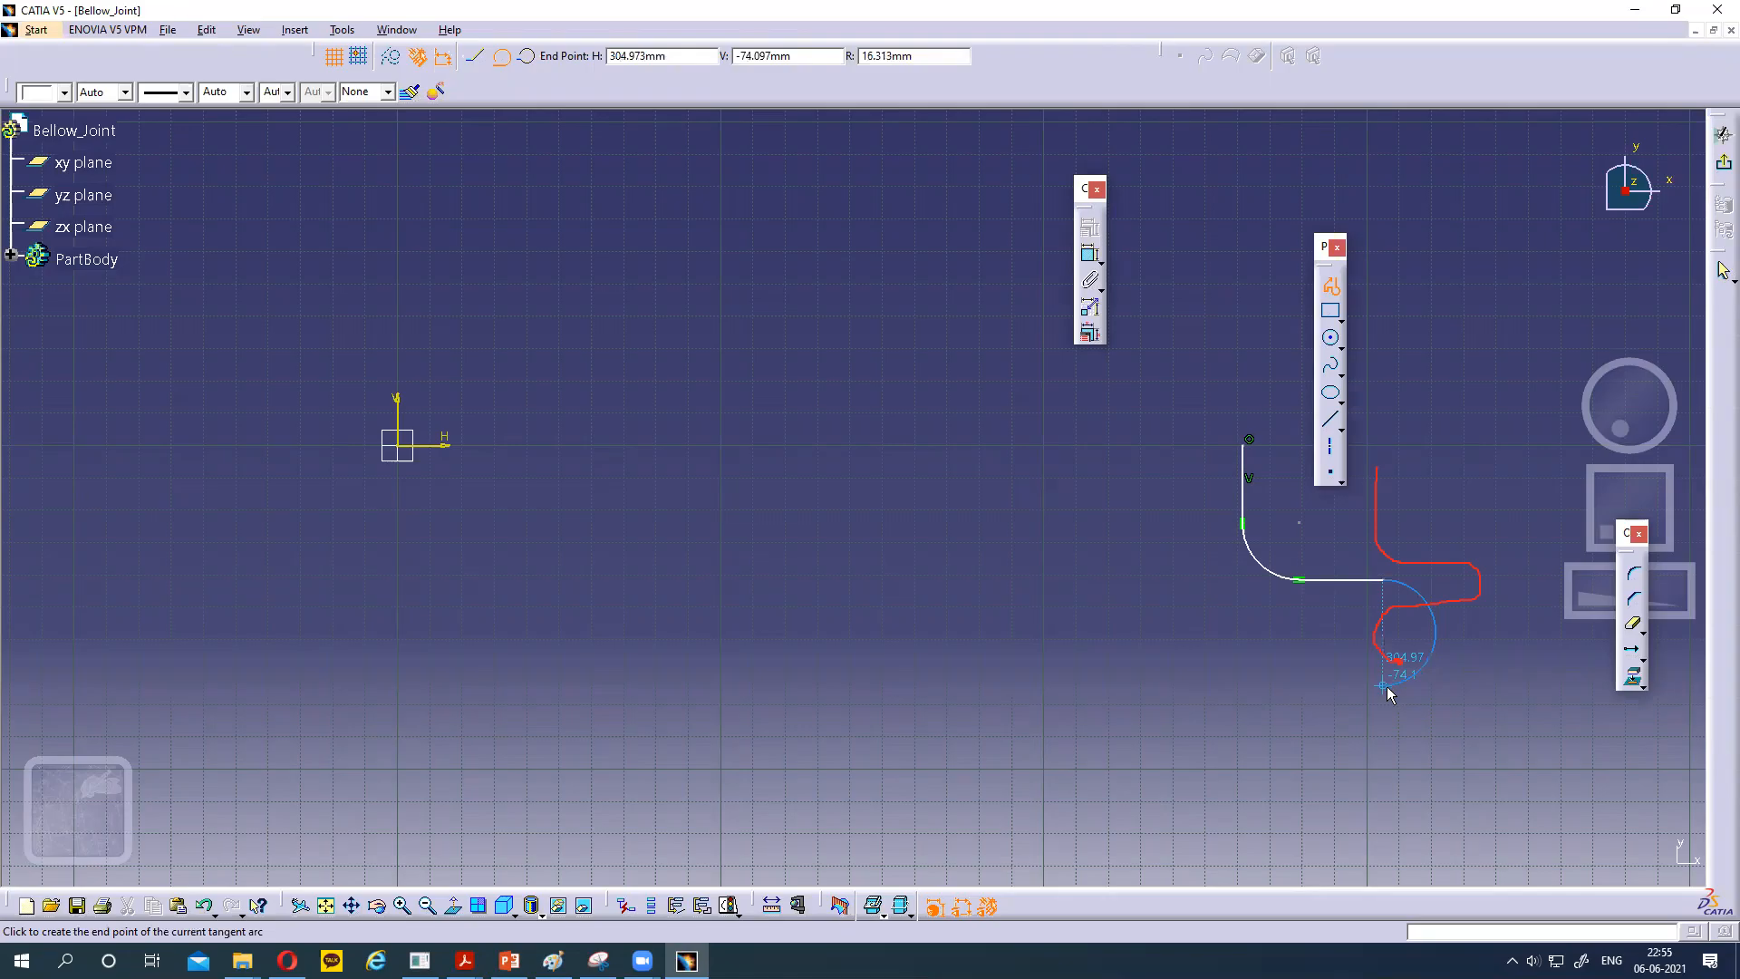
pyautogui.click(1386, 687)
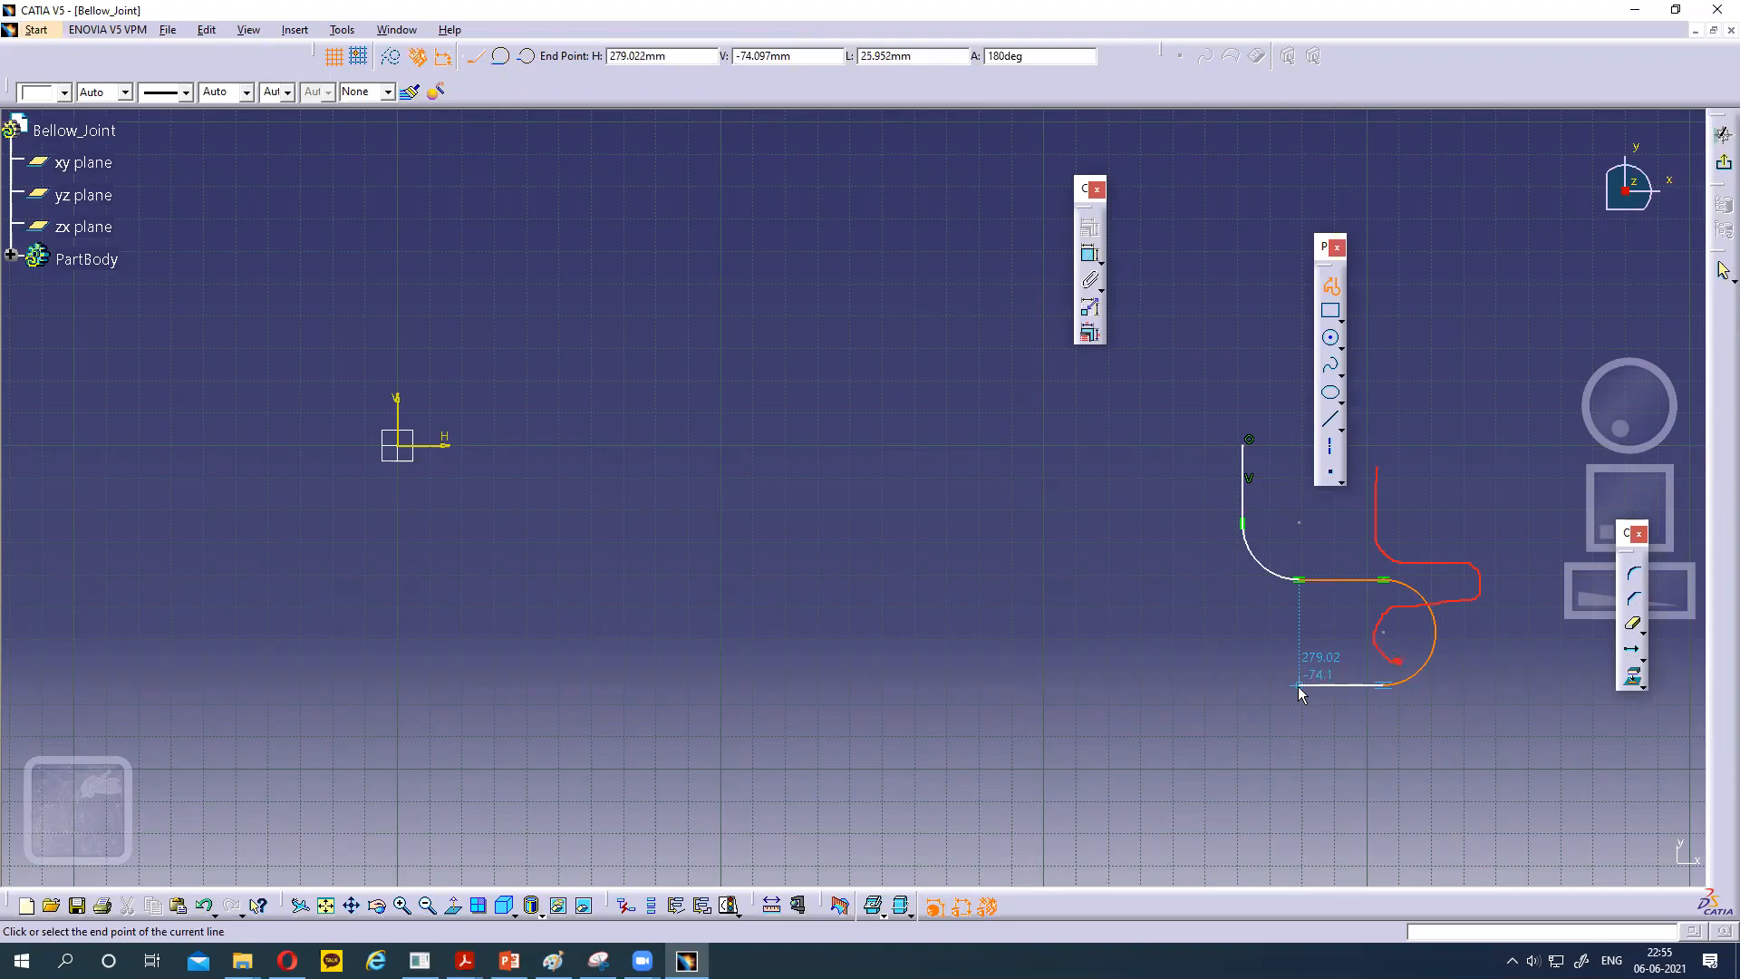
pyautogui.click(1298, 687)
# Finish the open profile with a tangent half-circle of about 17.5 mm radius, bulging inward in line with the upper vertical line.
pyautogui.moveTo(1331, 756); pyautogui.dragTo(1324, 757)
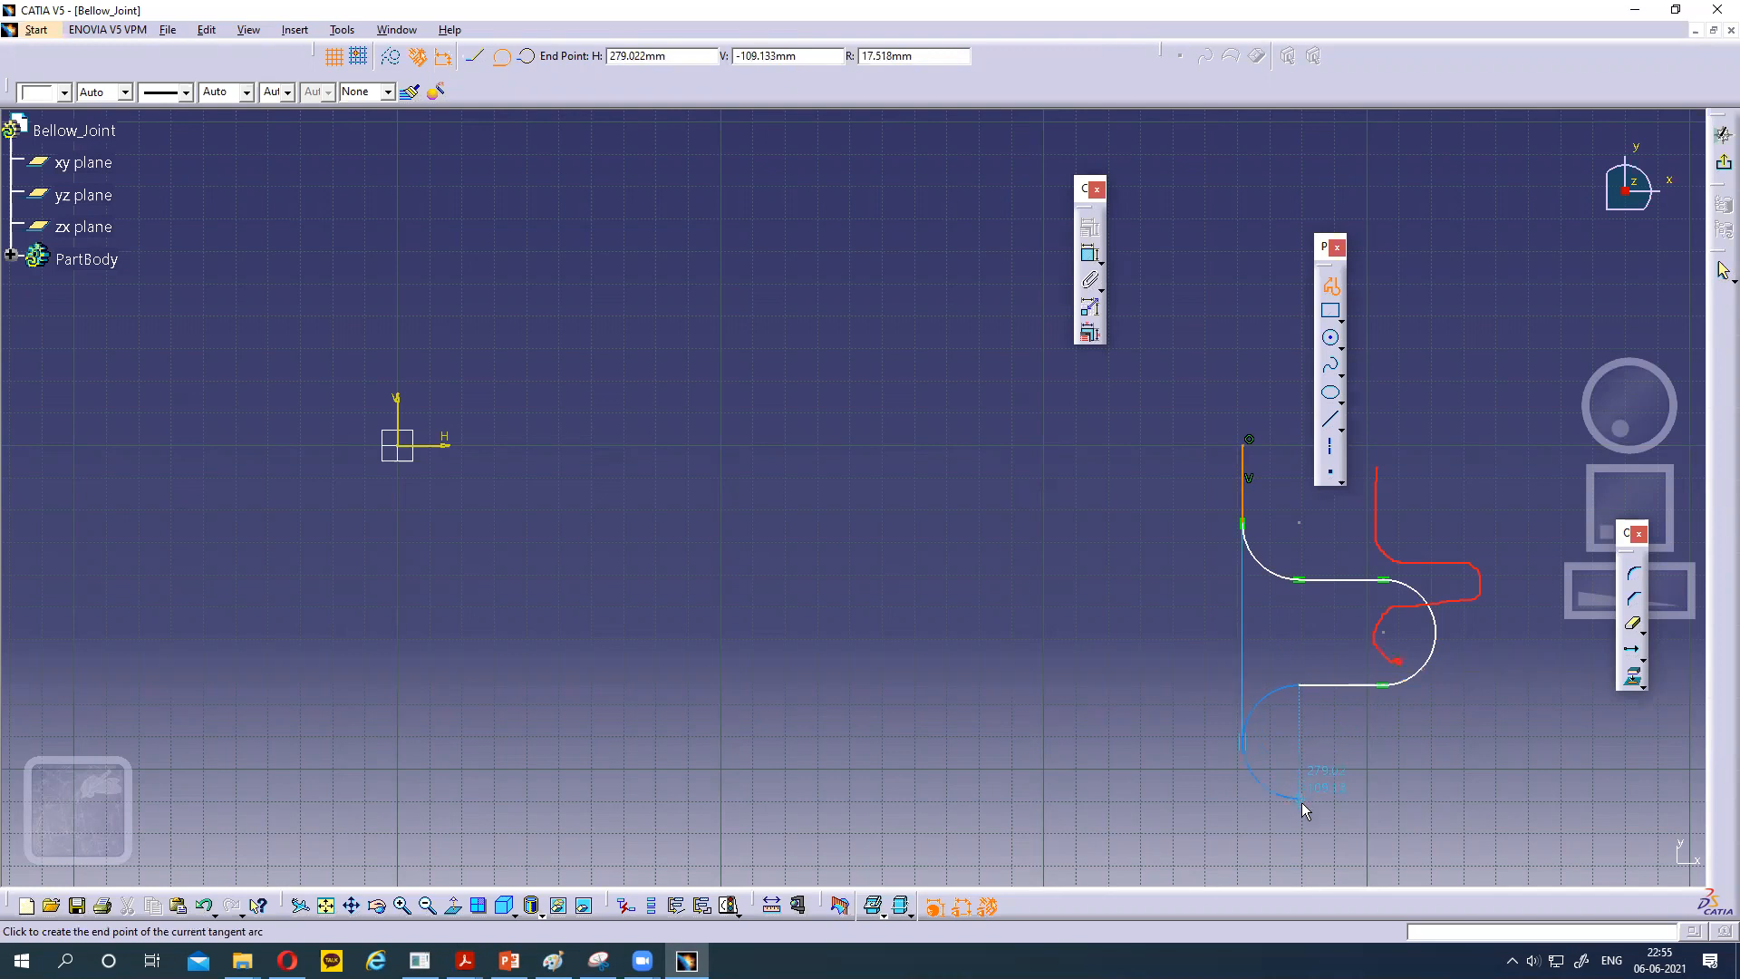
pyautogui.click(1302, 801)
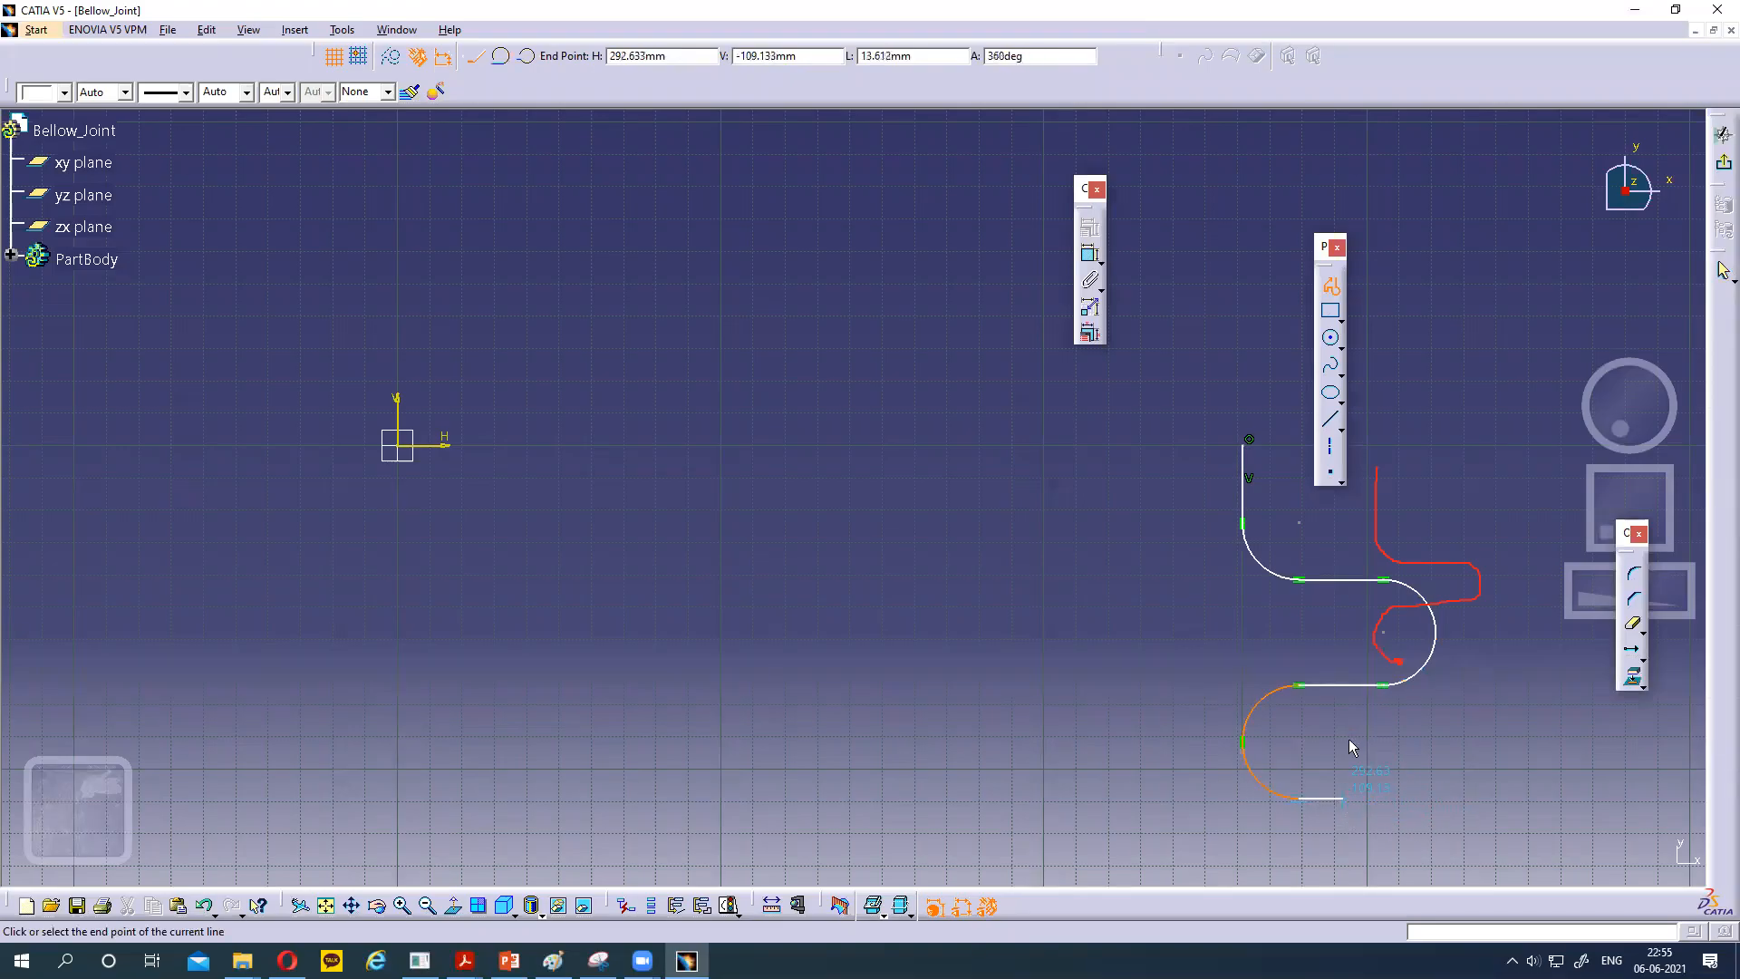
pyautogui.rightClick(1343, 802)
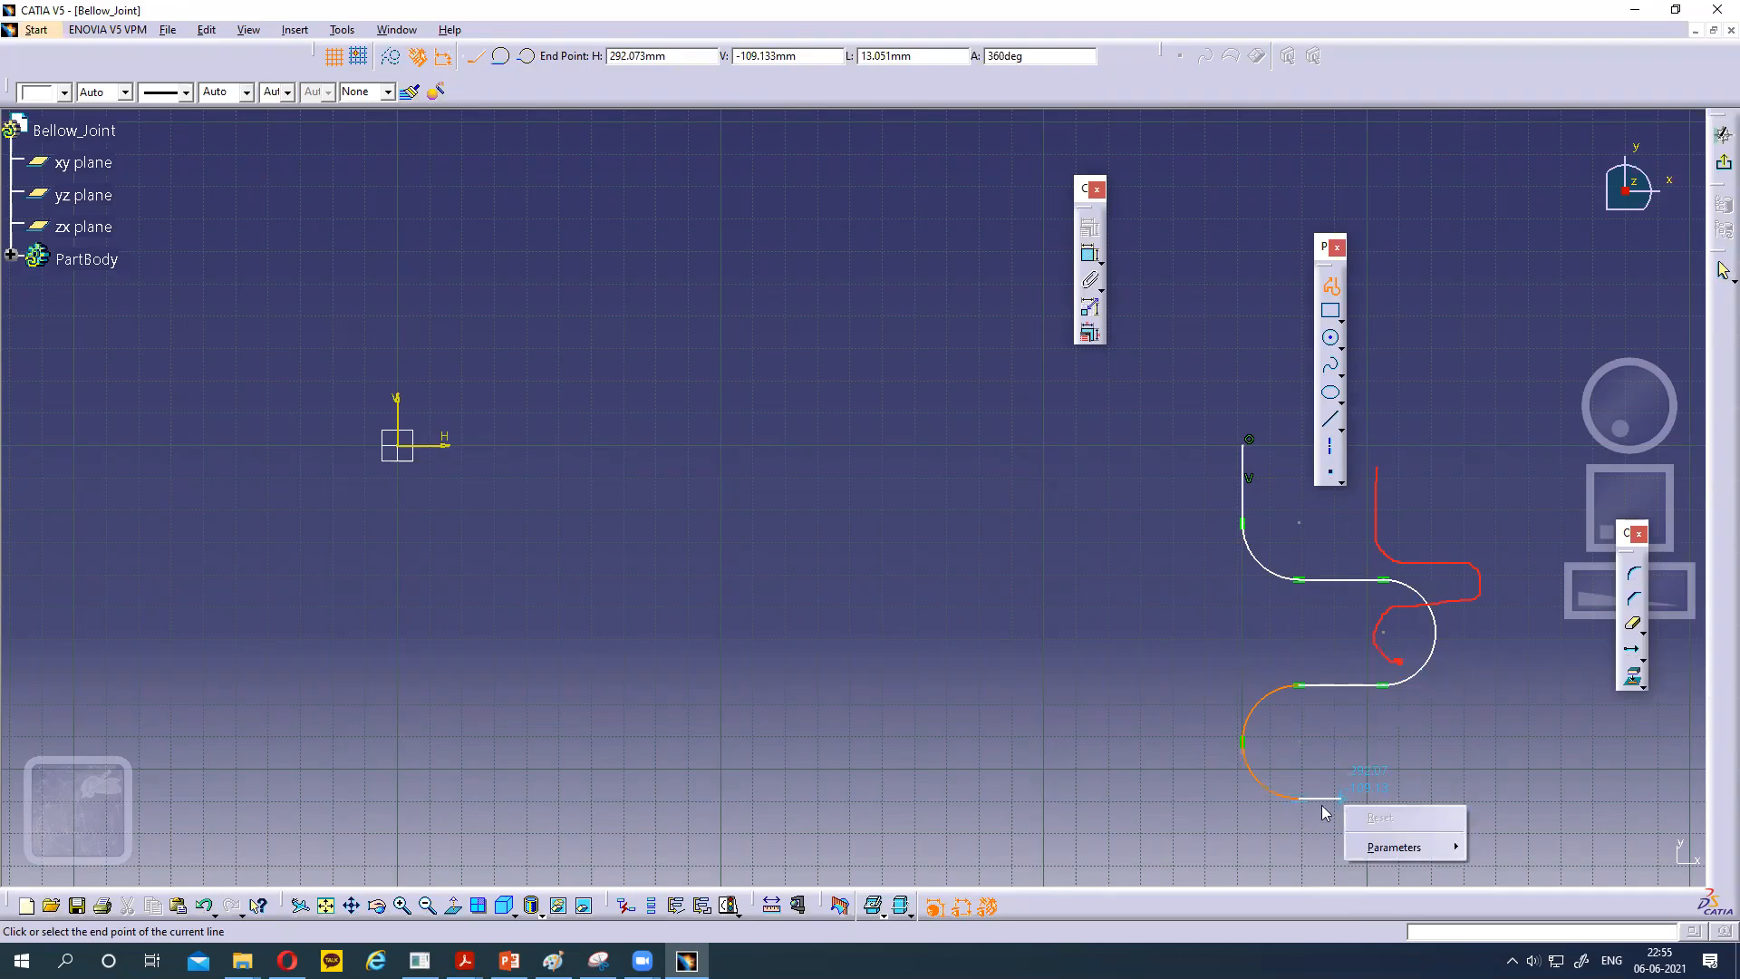
pyautogui.click(1305, 823)
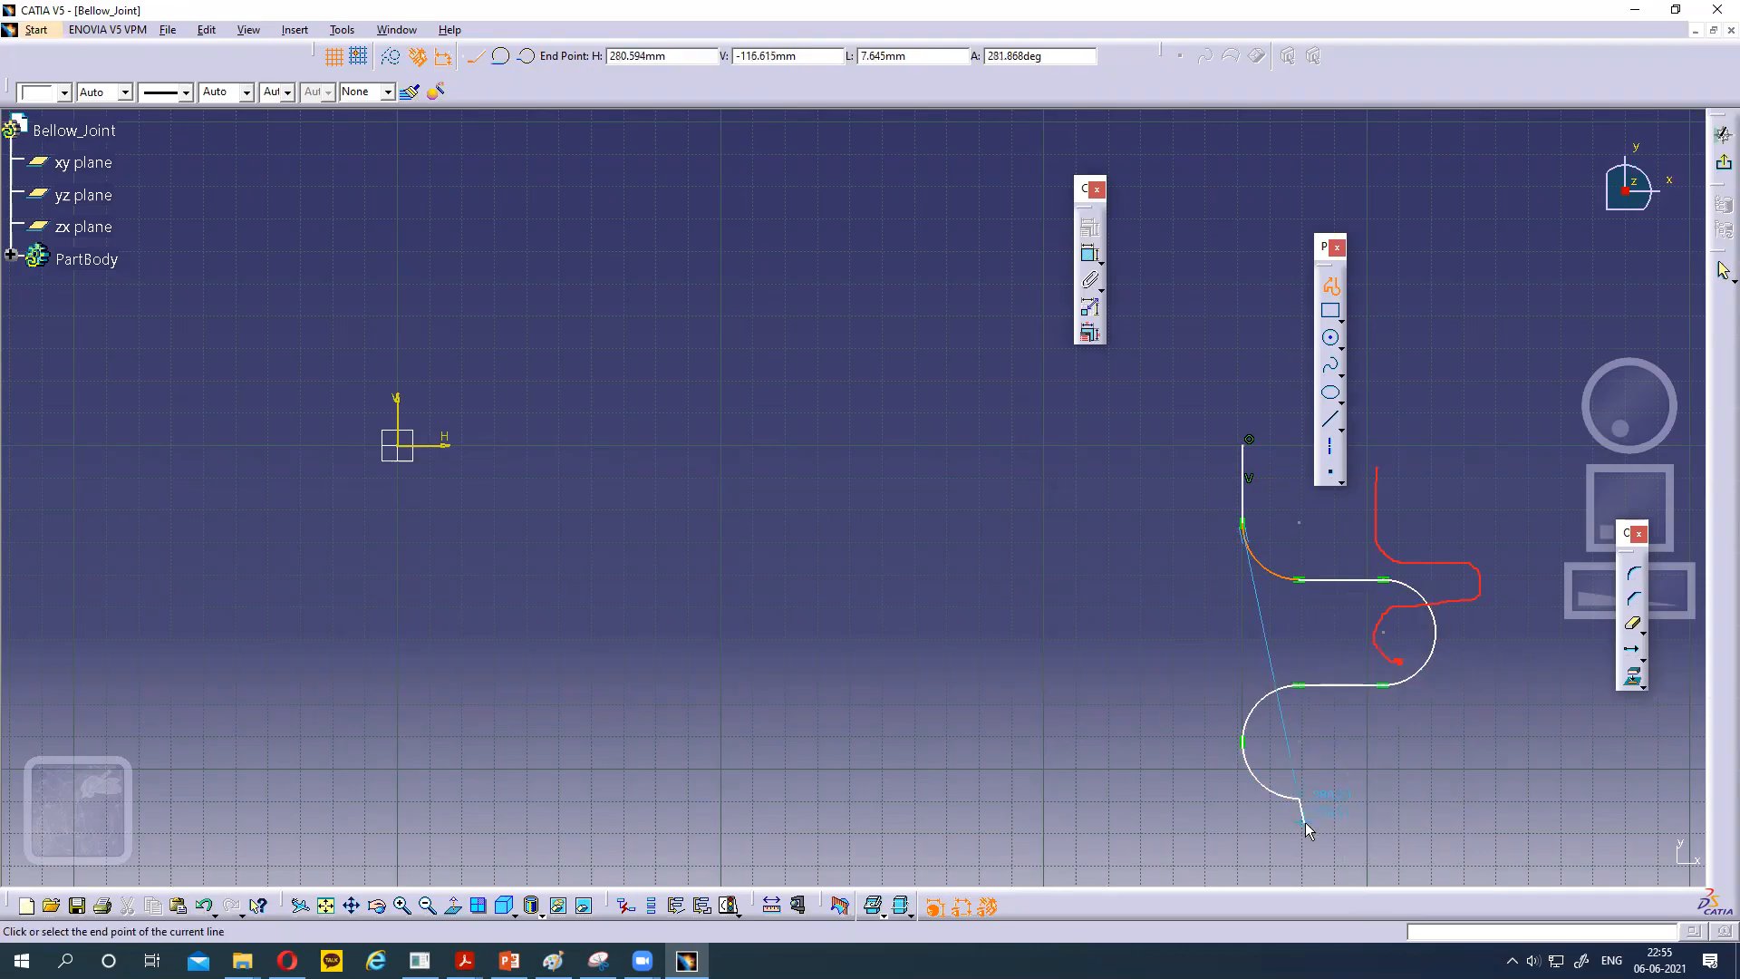
pyautogui.press('Escape')
pyautogui.click(1319, 755)
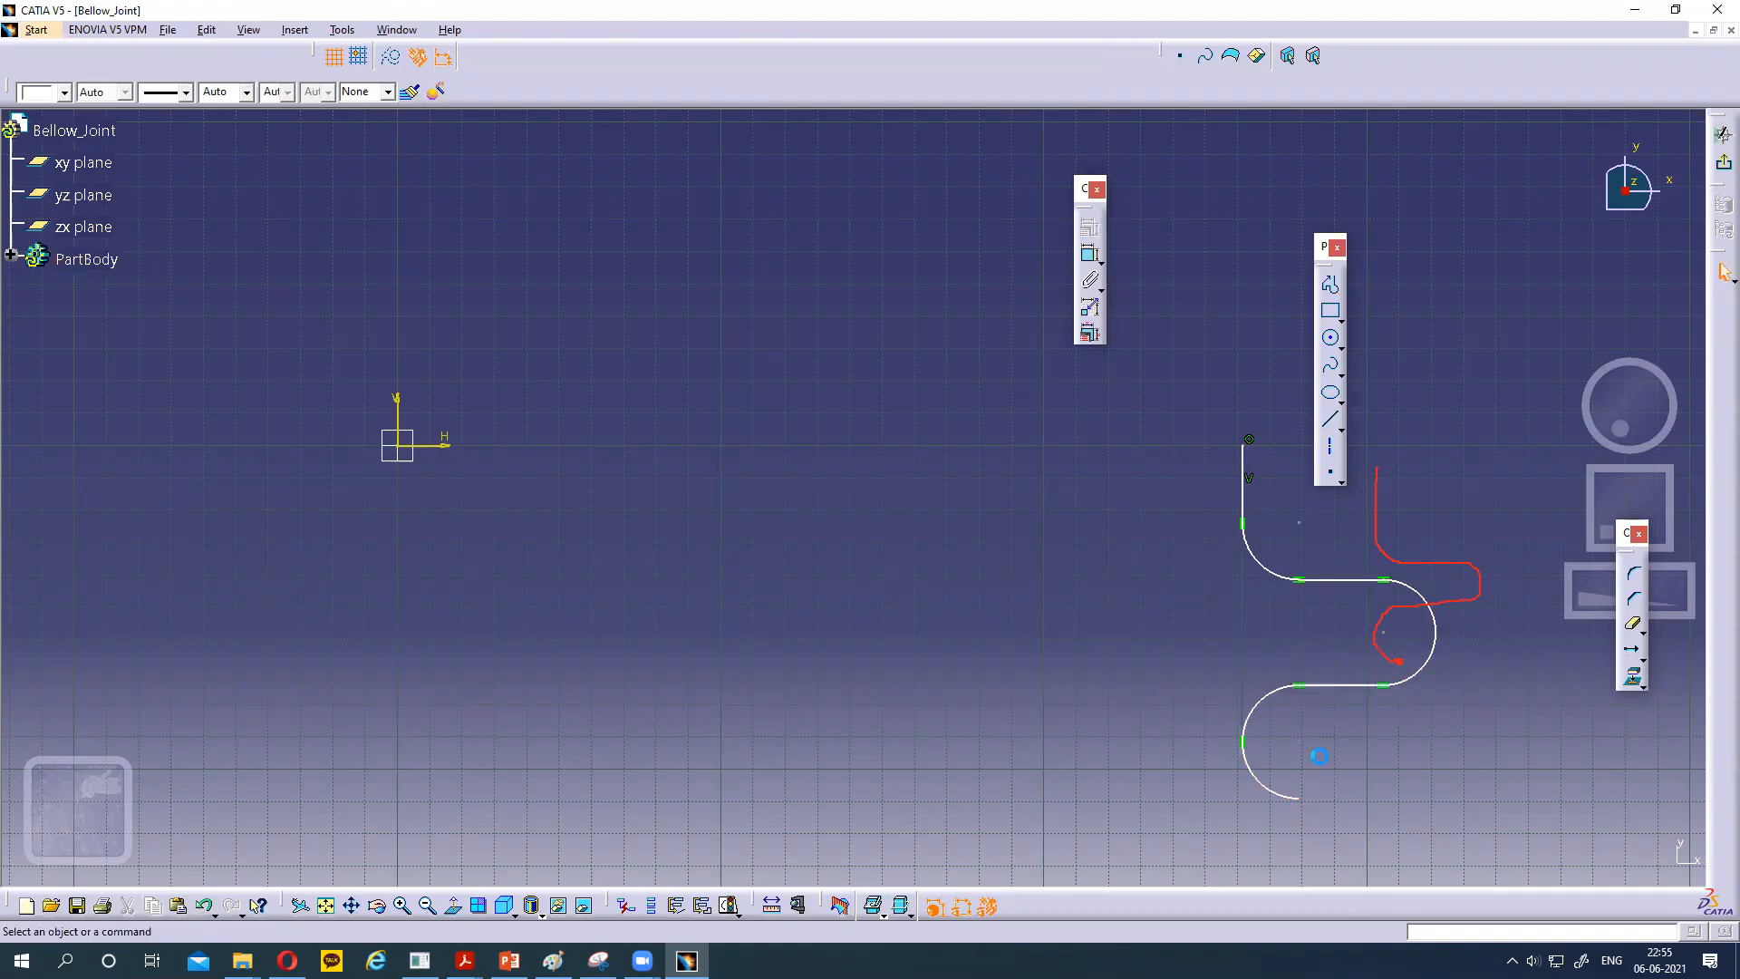
# Examine the bellows drawing in PowerPoint for how the inner arc aligns with the upper straight edge, and return to CATIA.
pyautogui.click(1244, 742)
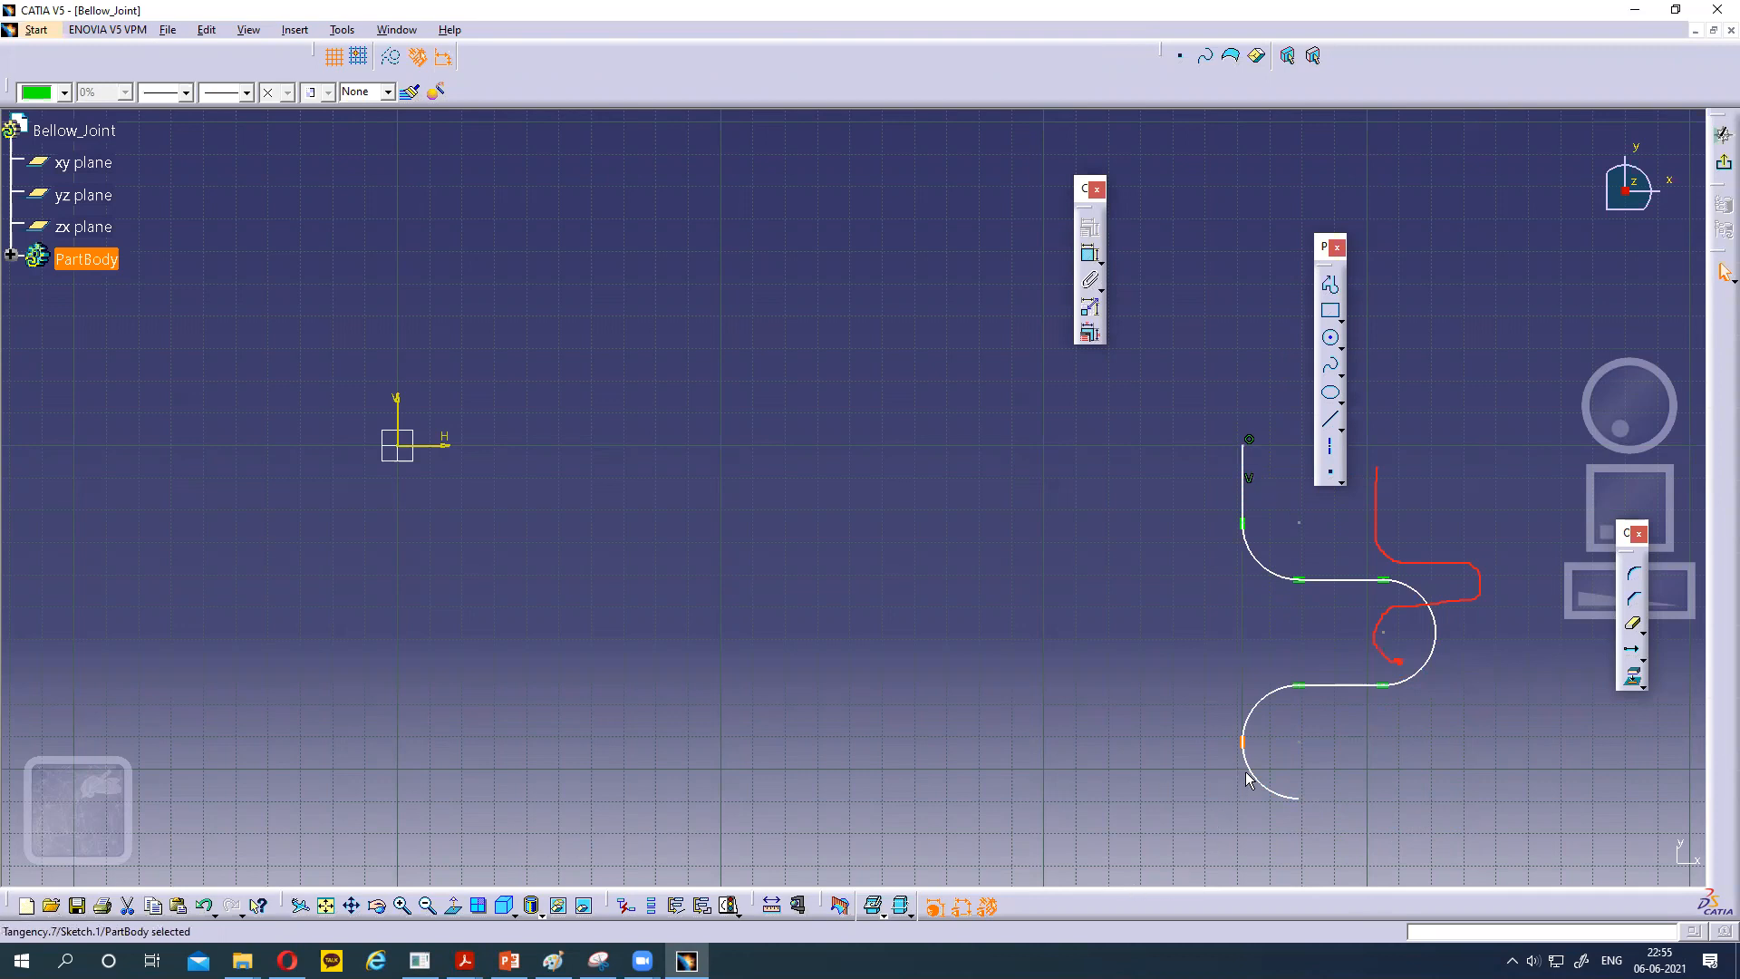
pyautogui.click(465, 960)
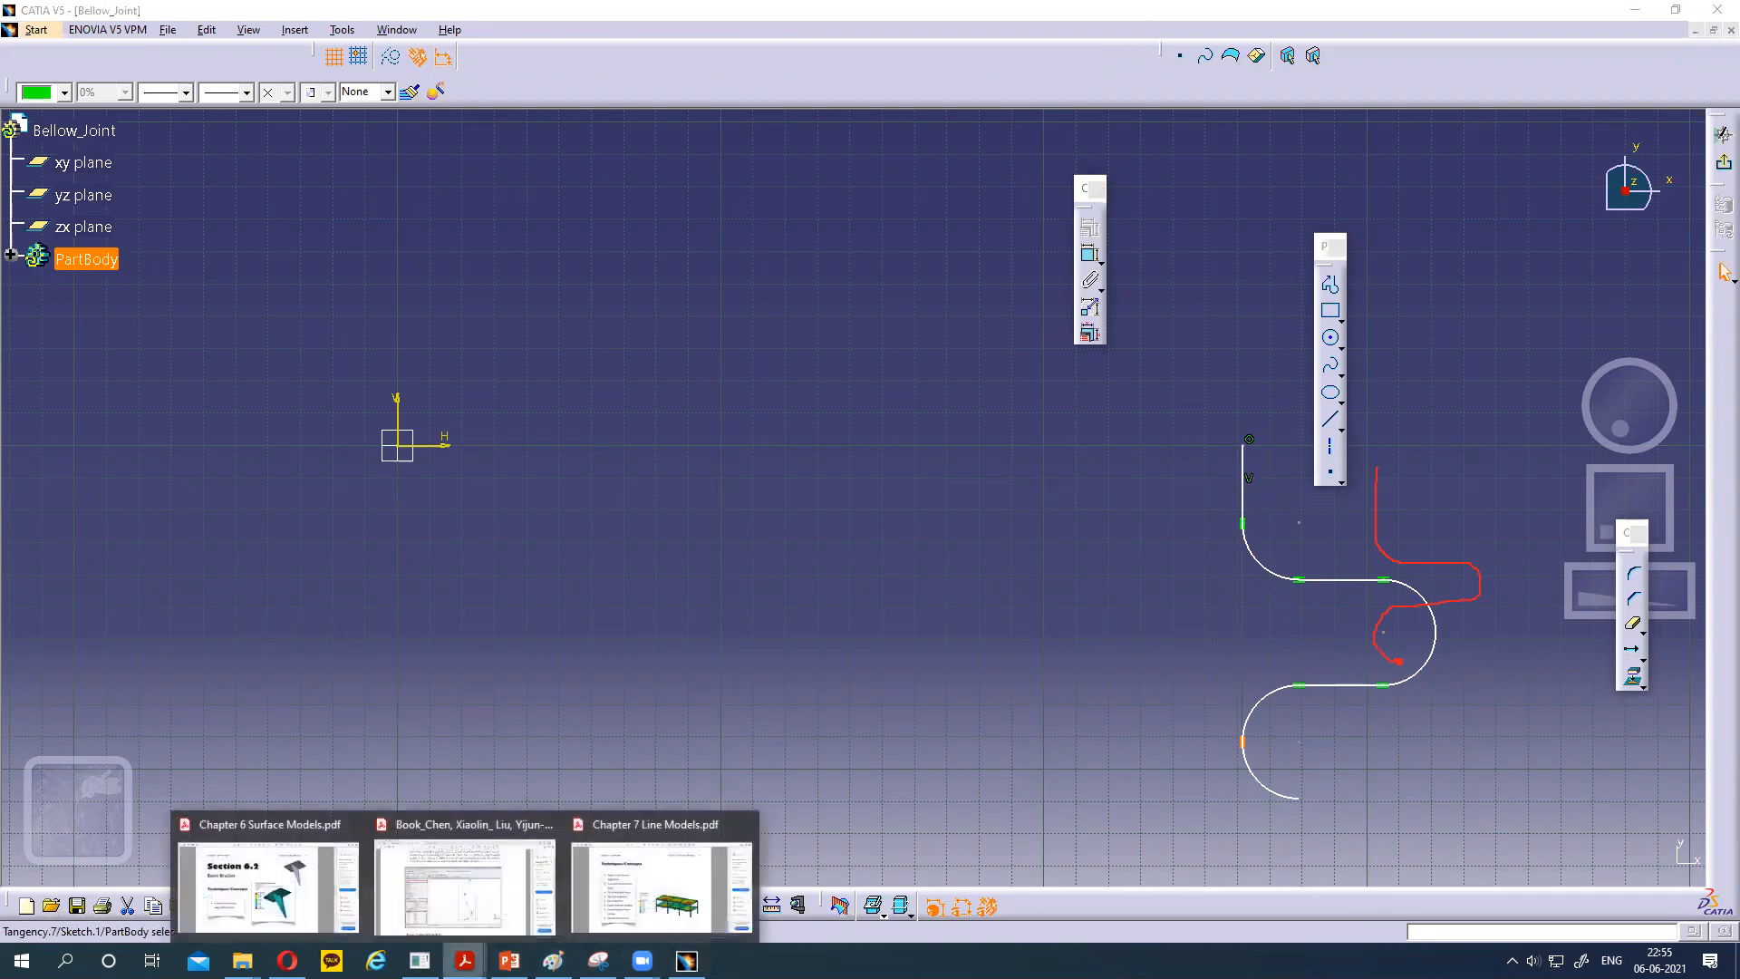
pyautogui.click(465, 883)
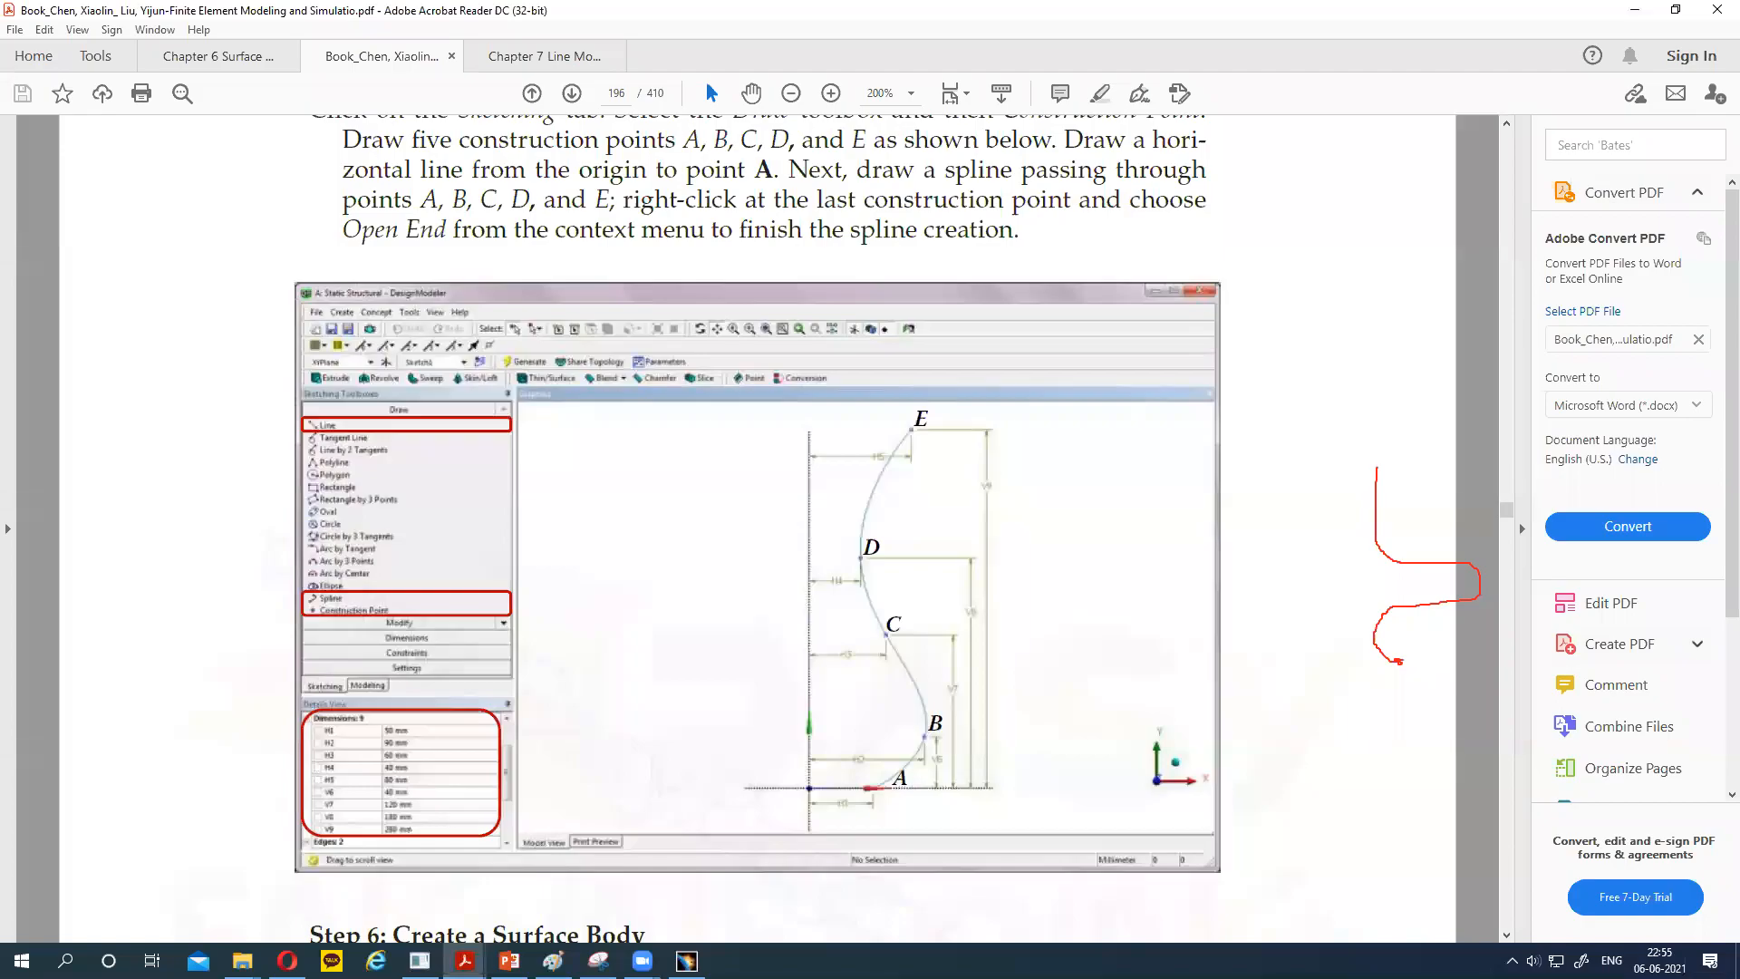
pyautogui.click(509, 959)
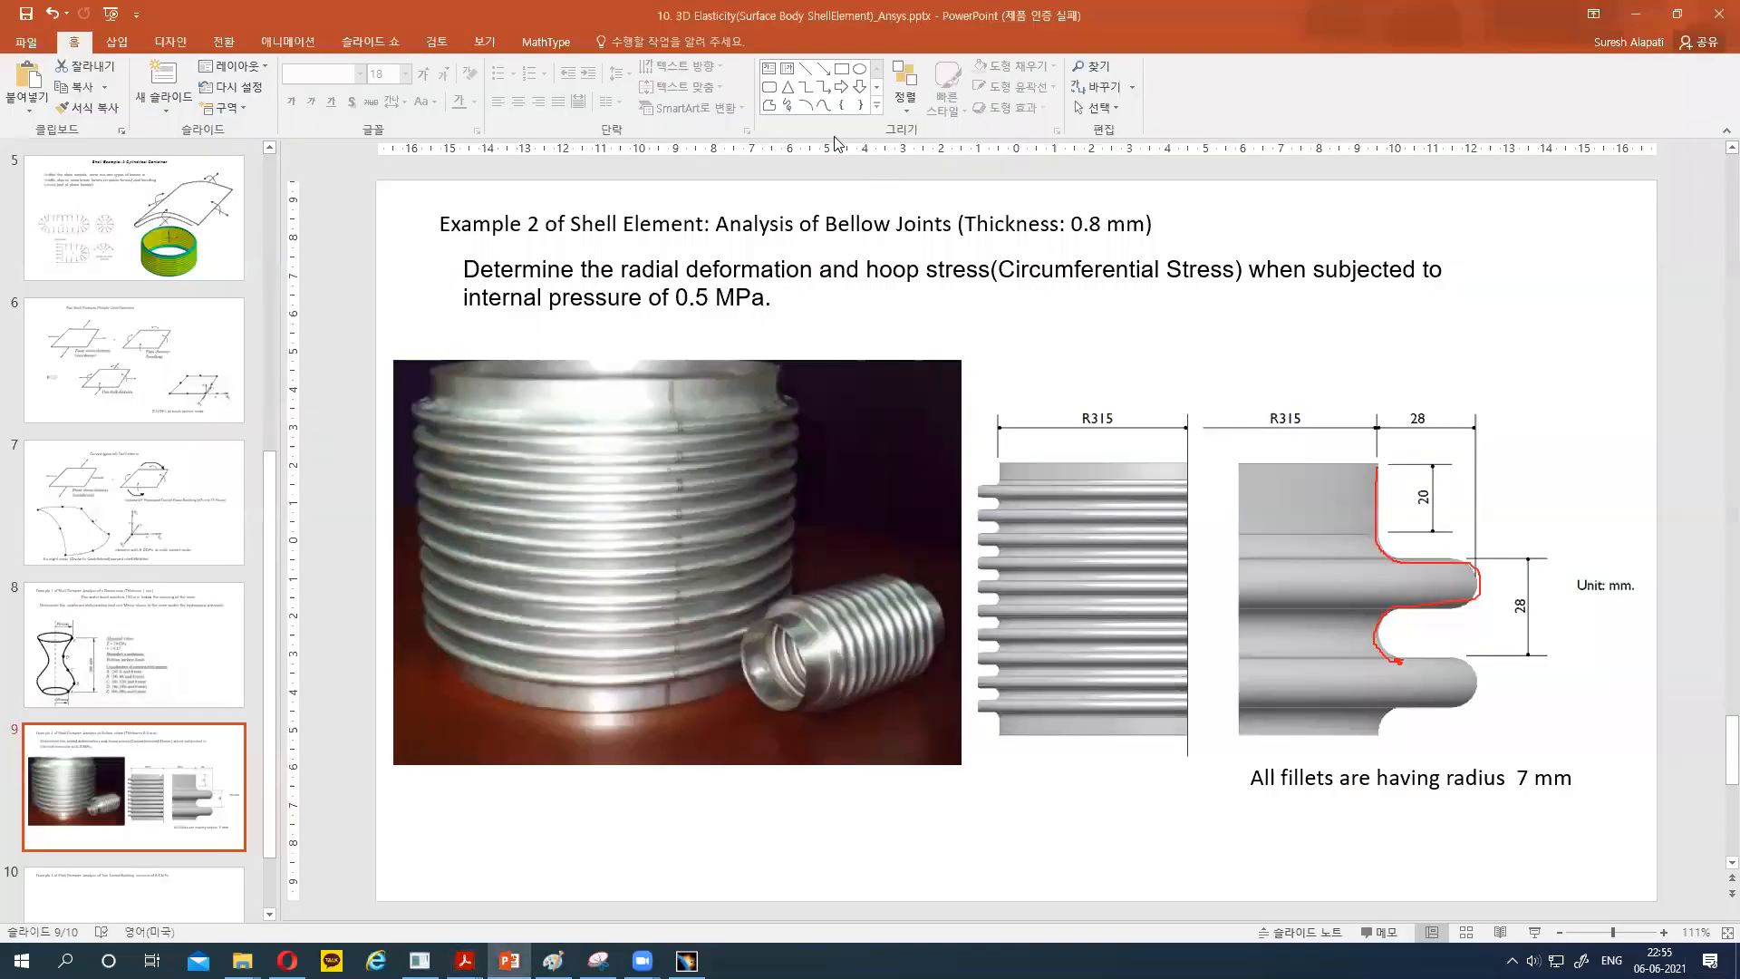
pyautogui.moveTo(1376, 465); pyautogui.dragTo(1373, 673)
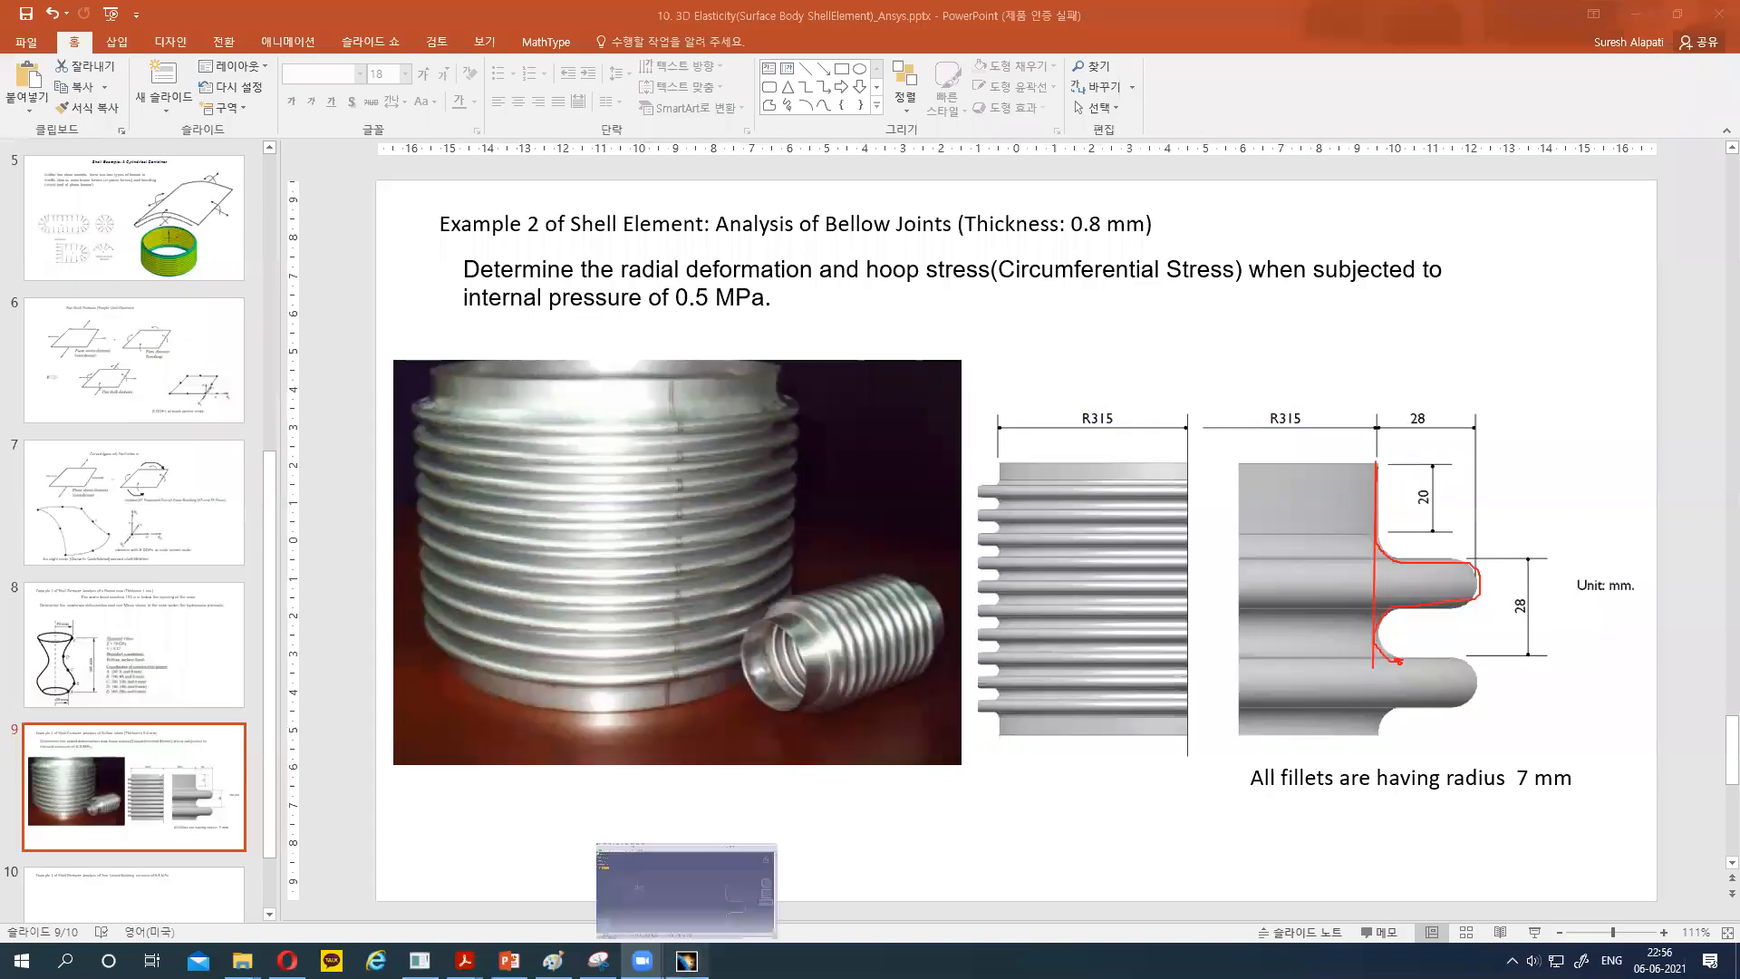
pyautogui.click(687, 961)
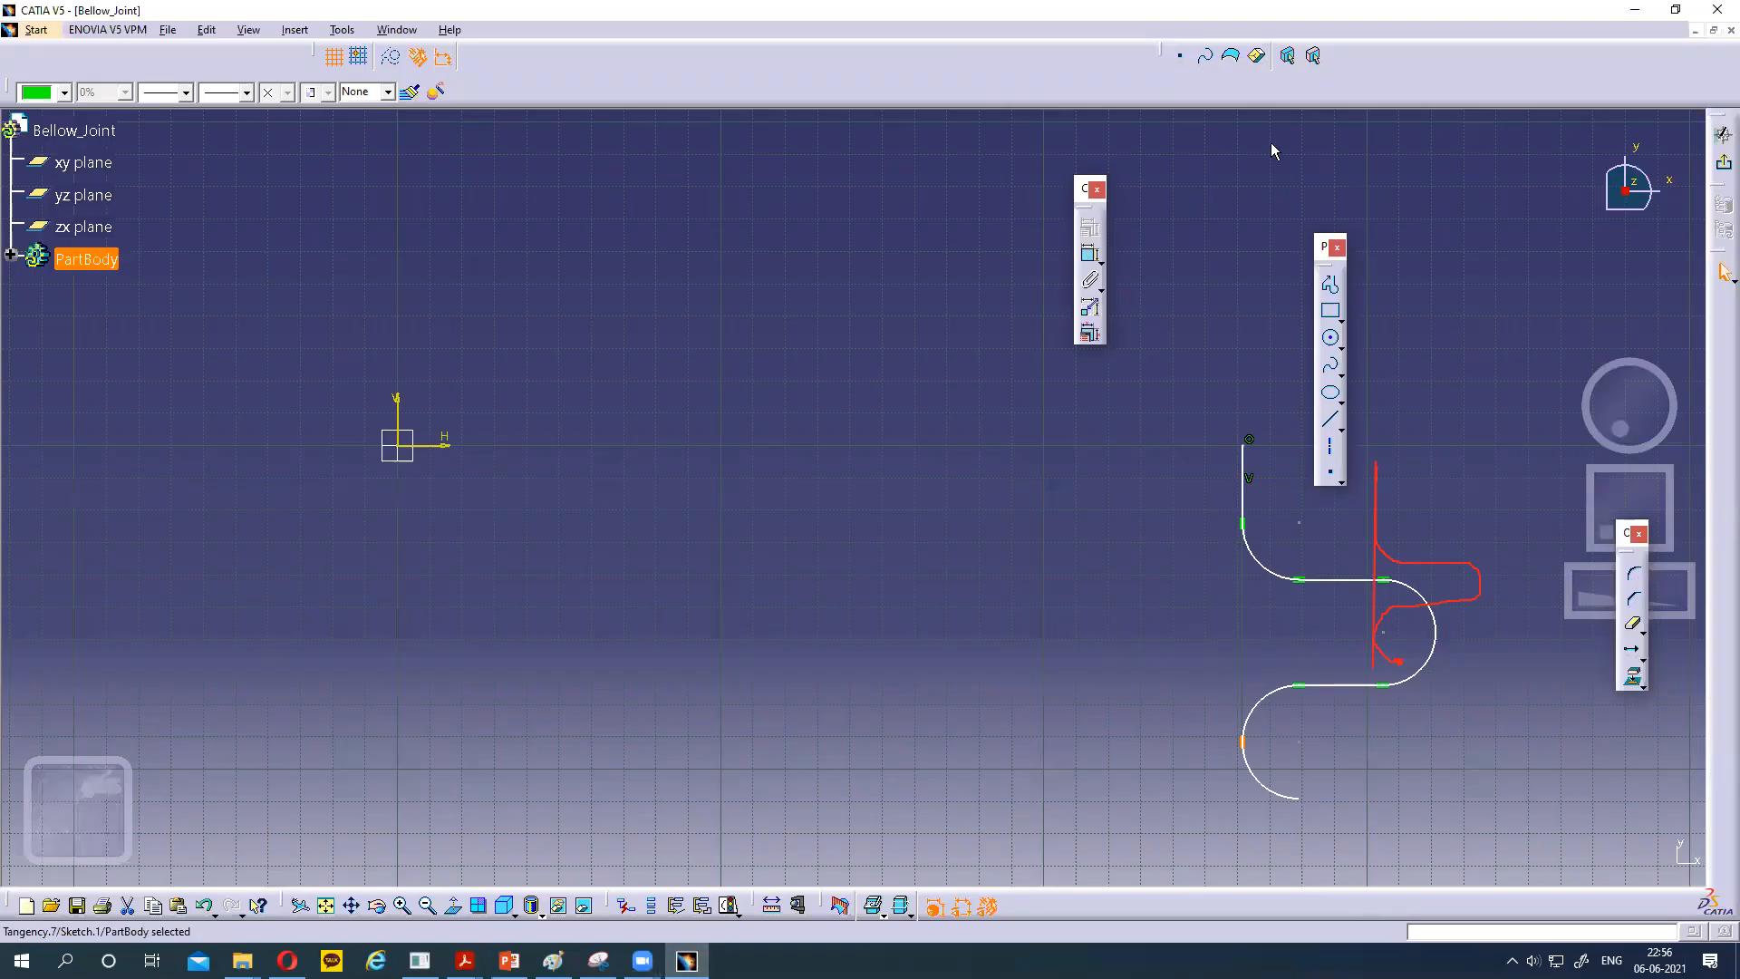
# Dimension the upper vertical line's distance from the V axis and set it to 315 mm, as given in the PowerPoint drawing.
pyautogui.click(1255, 494)
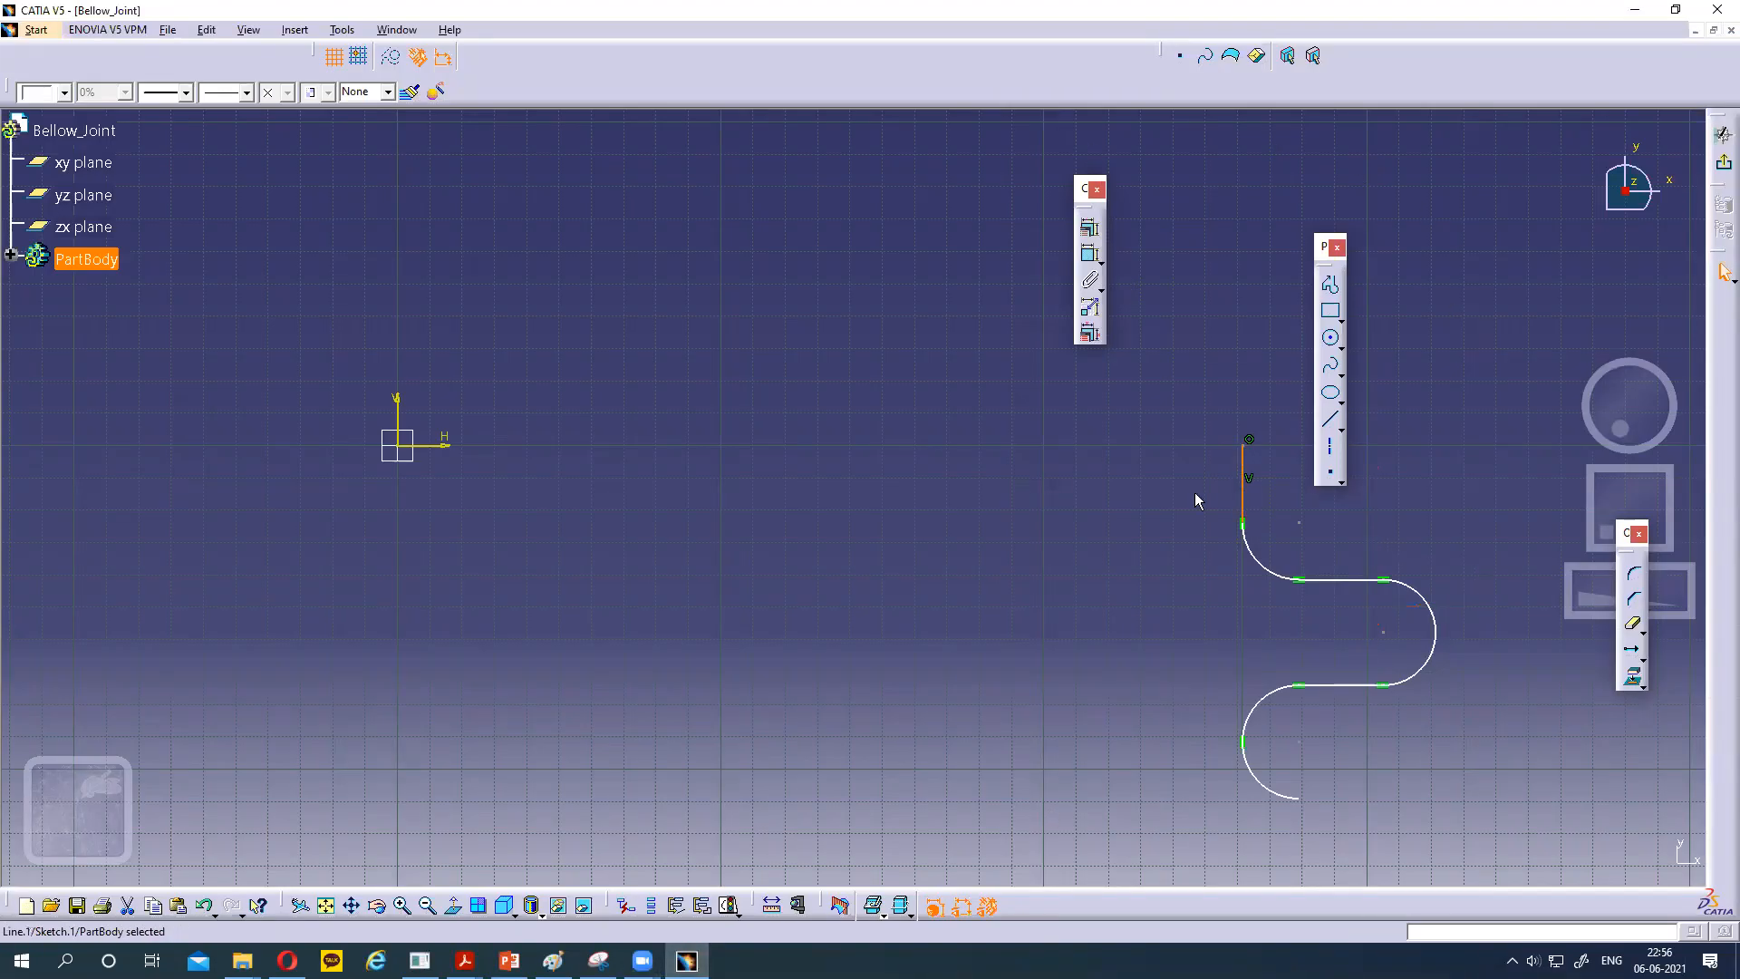
pyautogui.keyDown('ctrl'); pyautogui.click(398, 413); pyautogui.keyUp('ctrl')
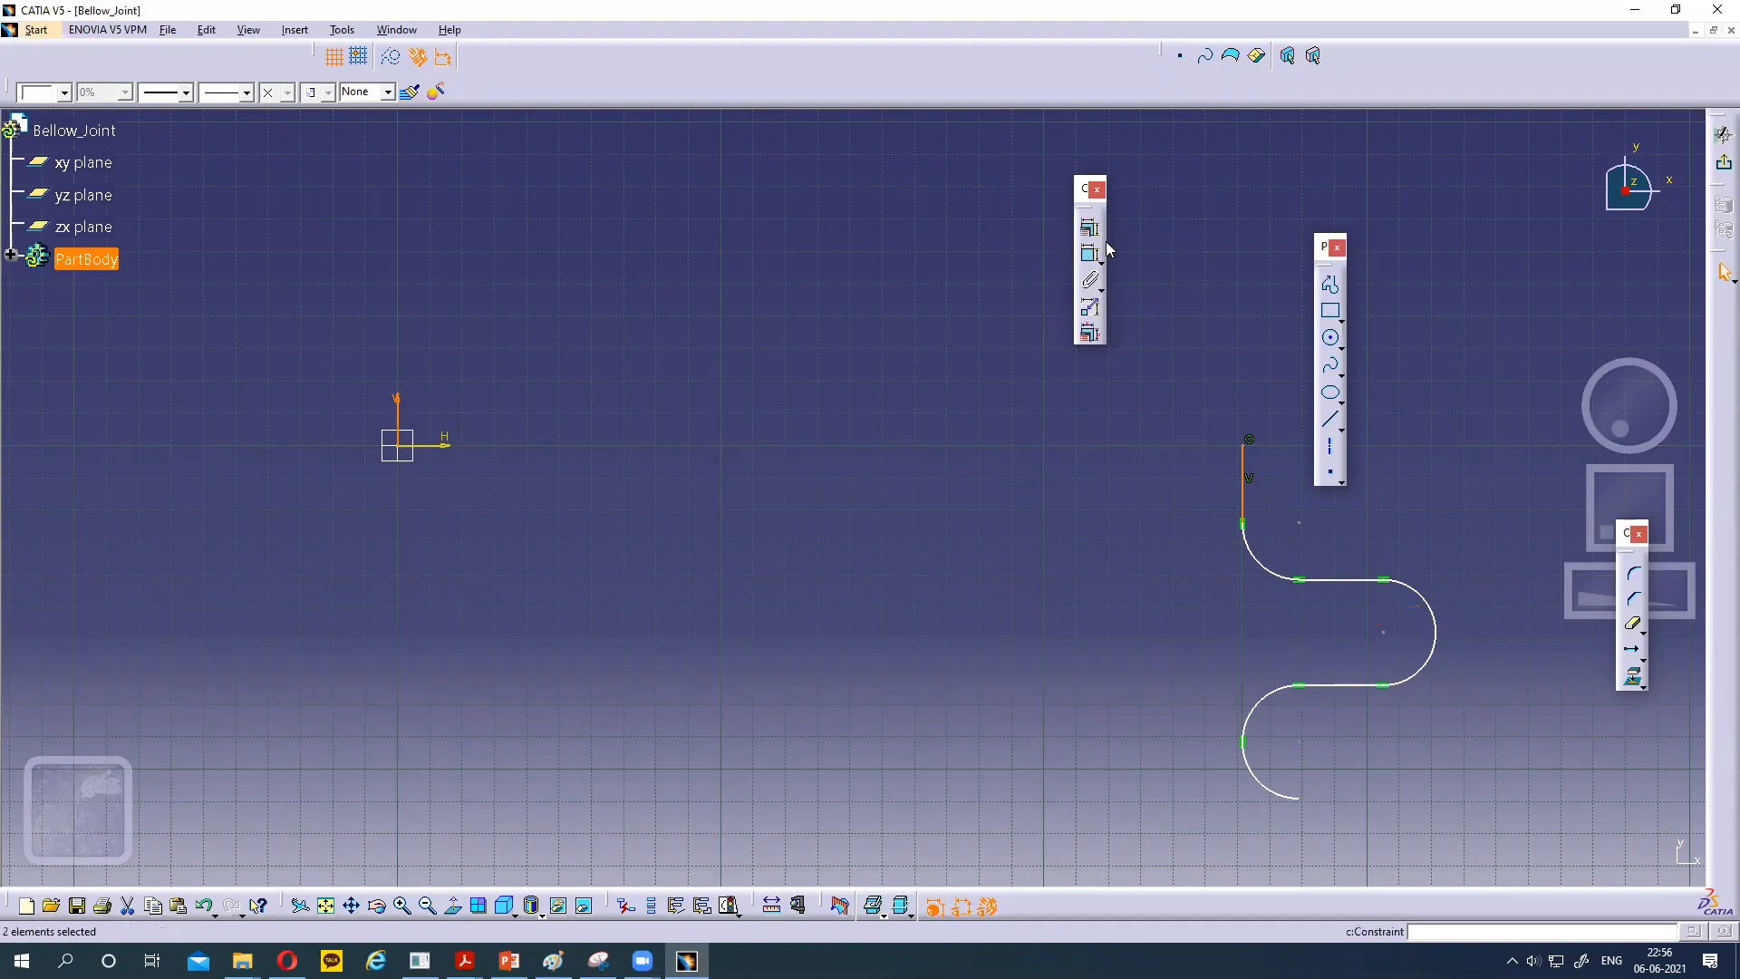
pyautogui.click(1079, 254)
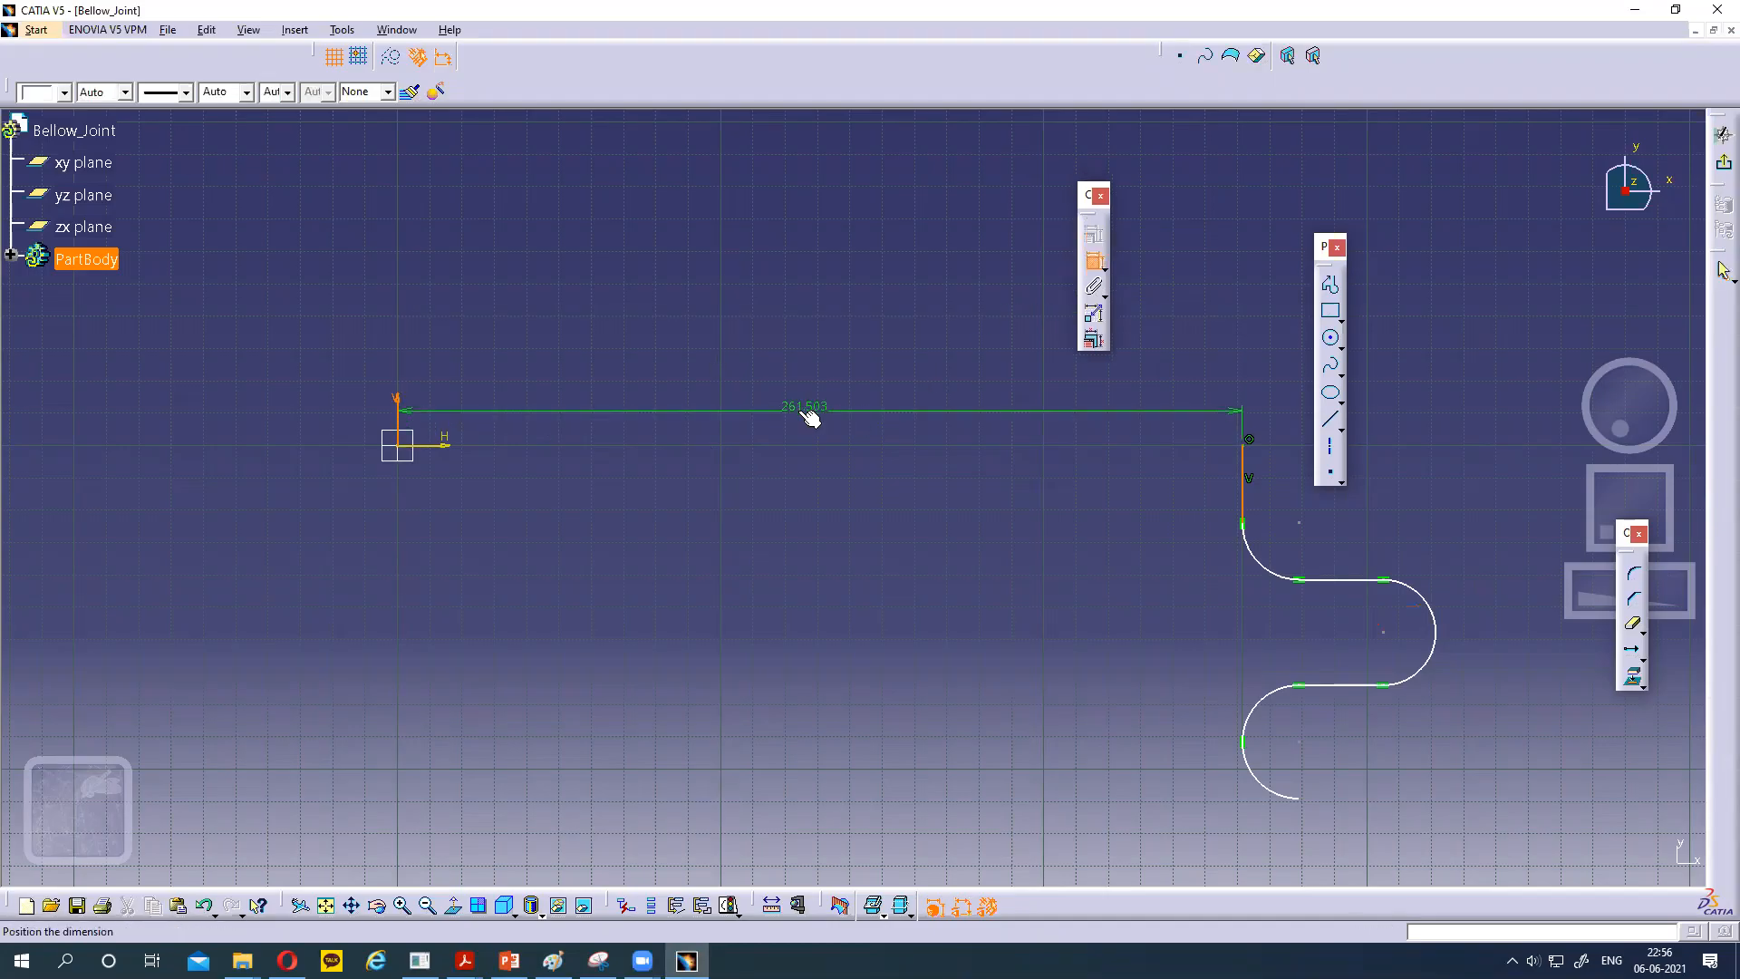
pyautogui.click(510, 960)
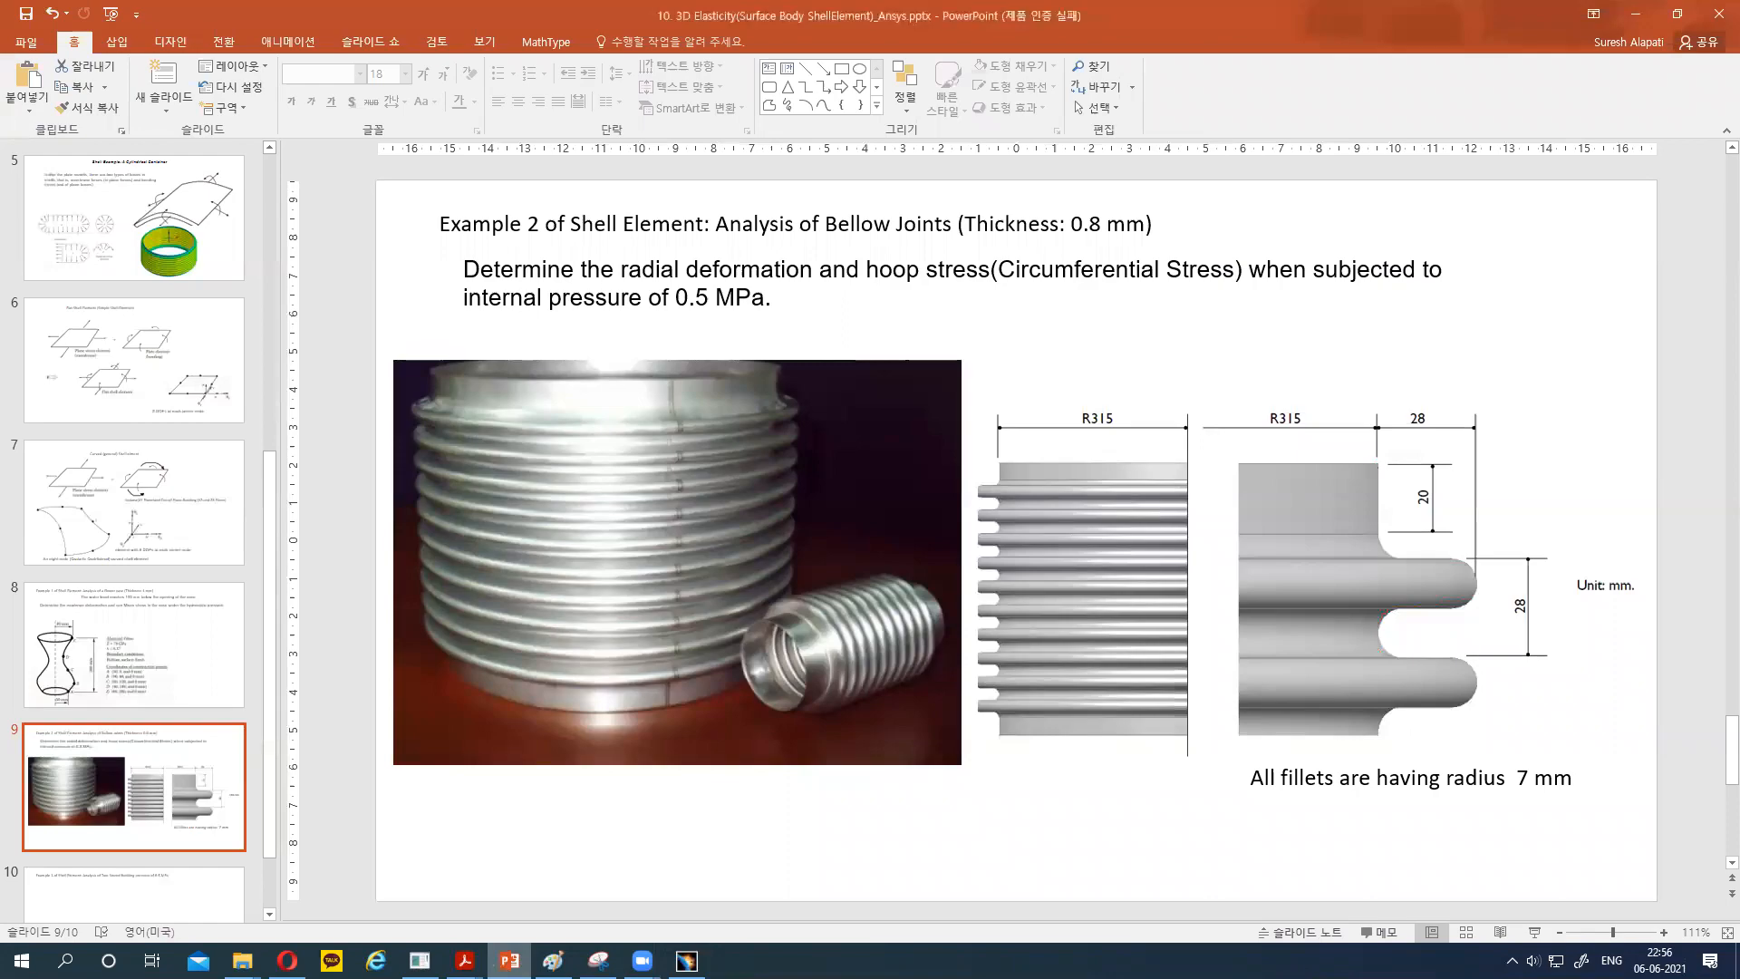
pyautogui.click(686, 960)
pyautogui.click(810, 407)
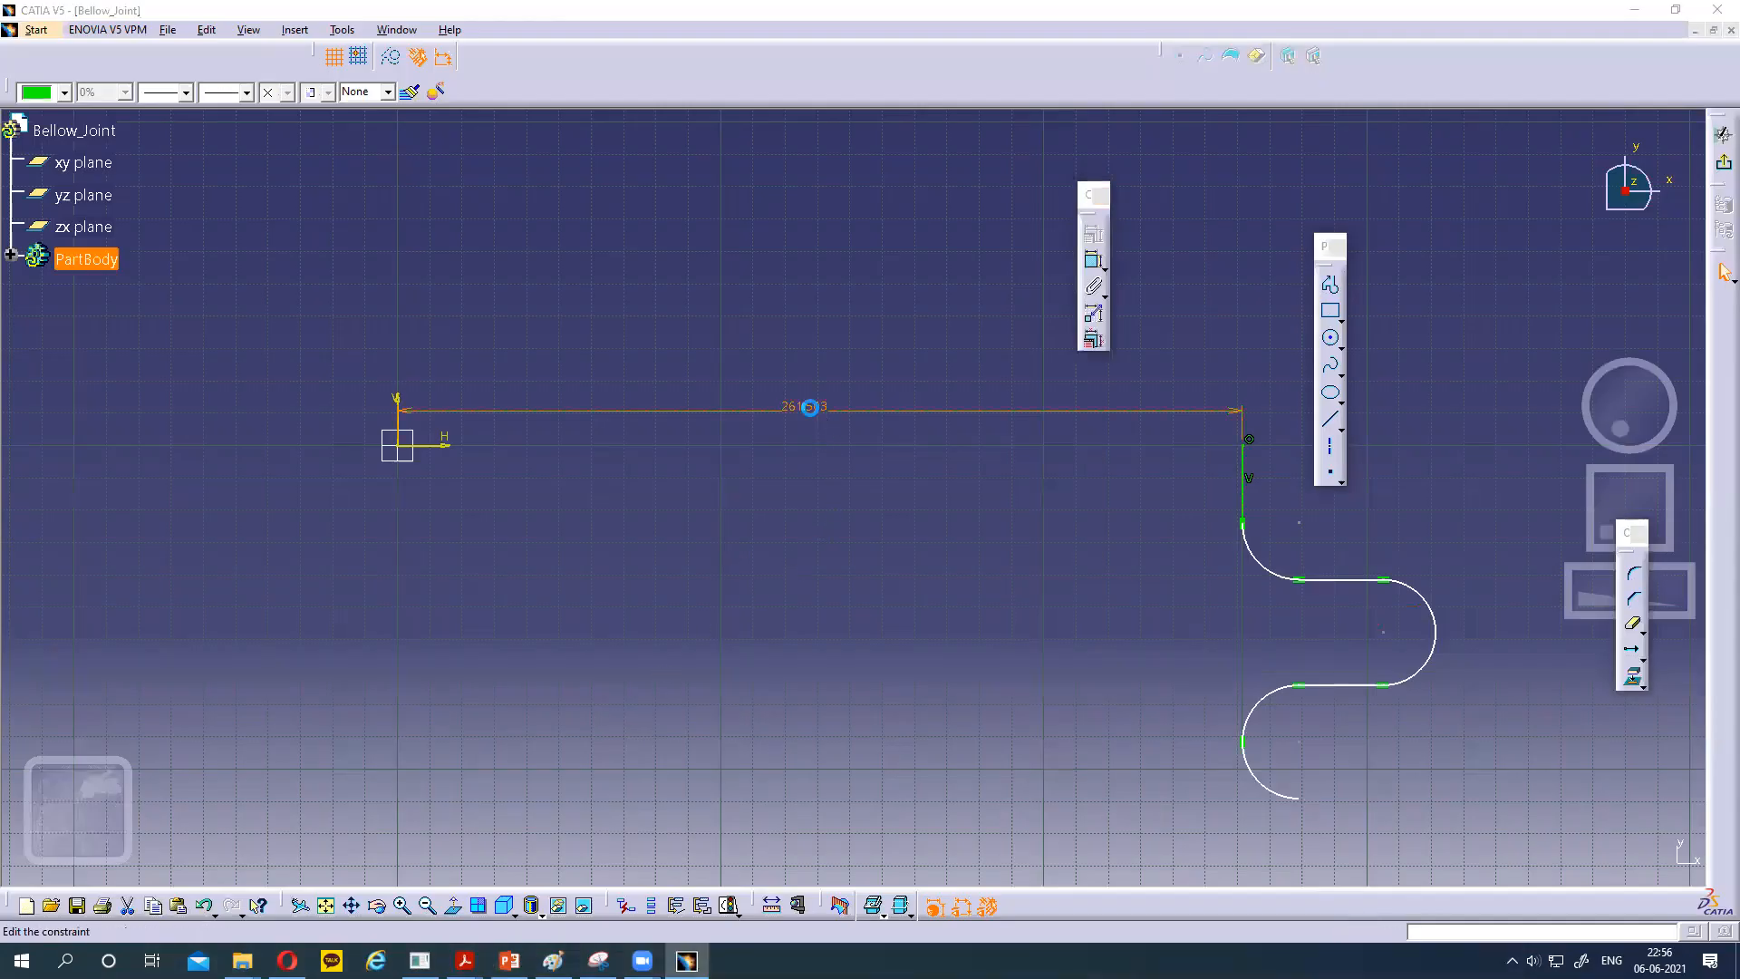
pyautogui.doubleClick(810, 407)
pyautogui.write('315')
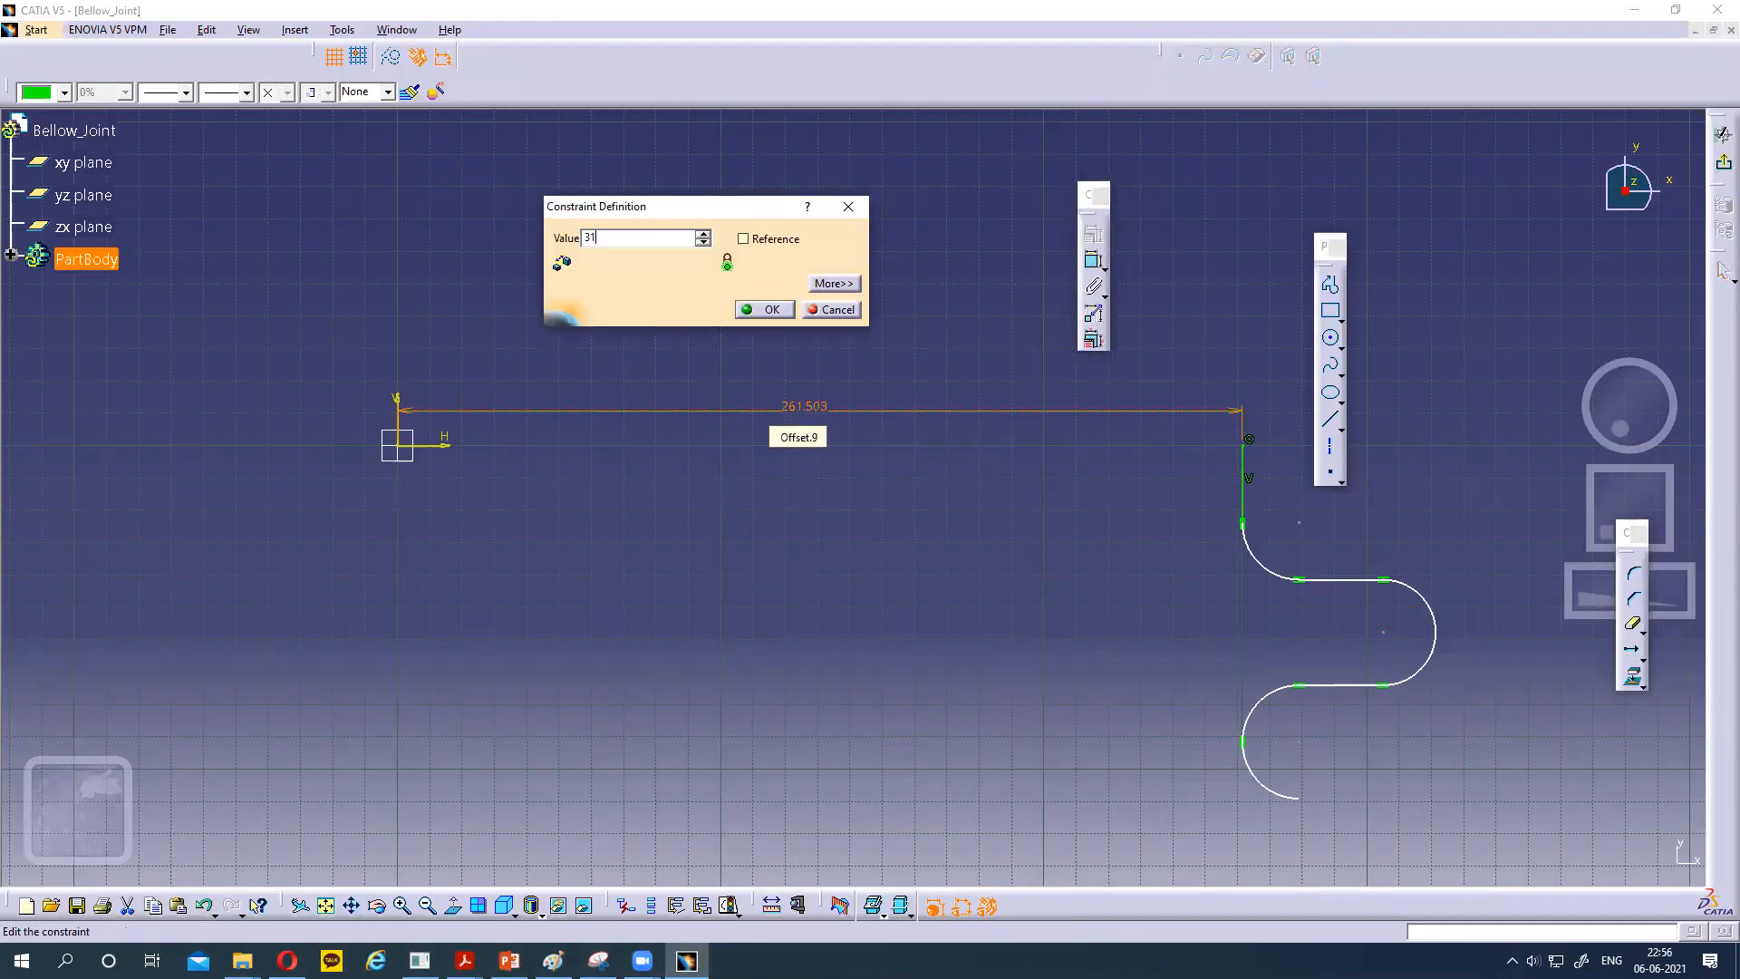
pyautogui.press('Return')
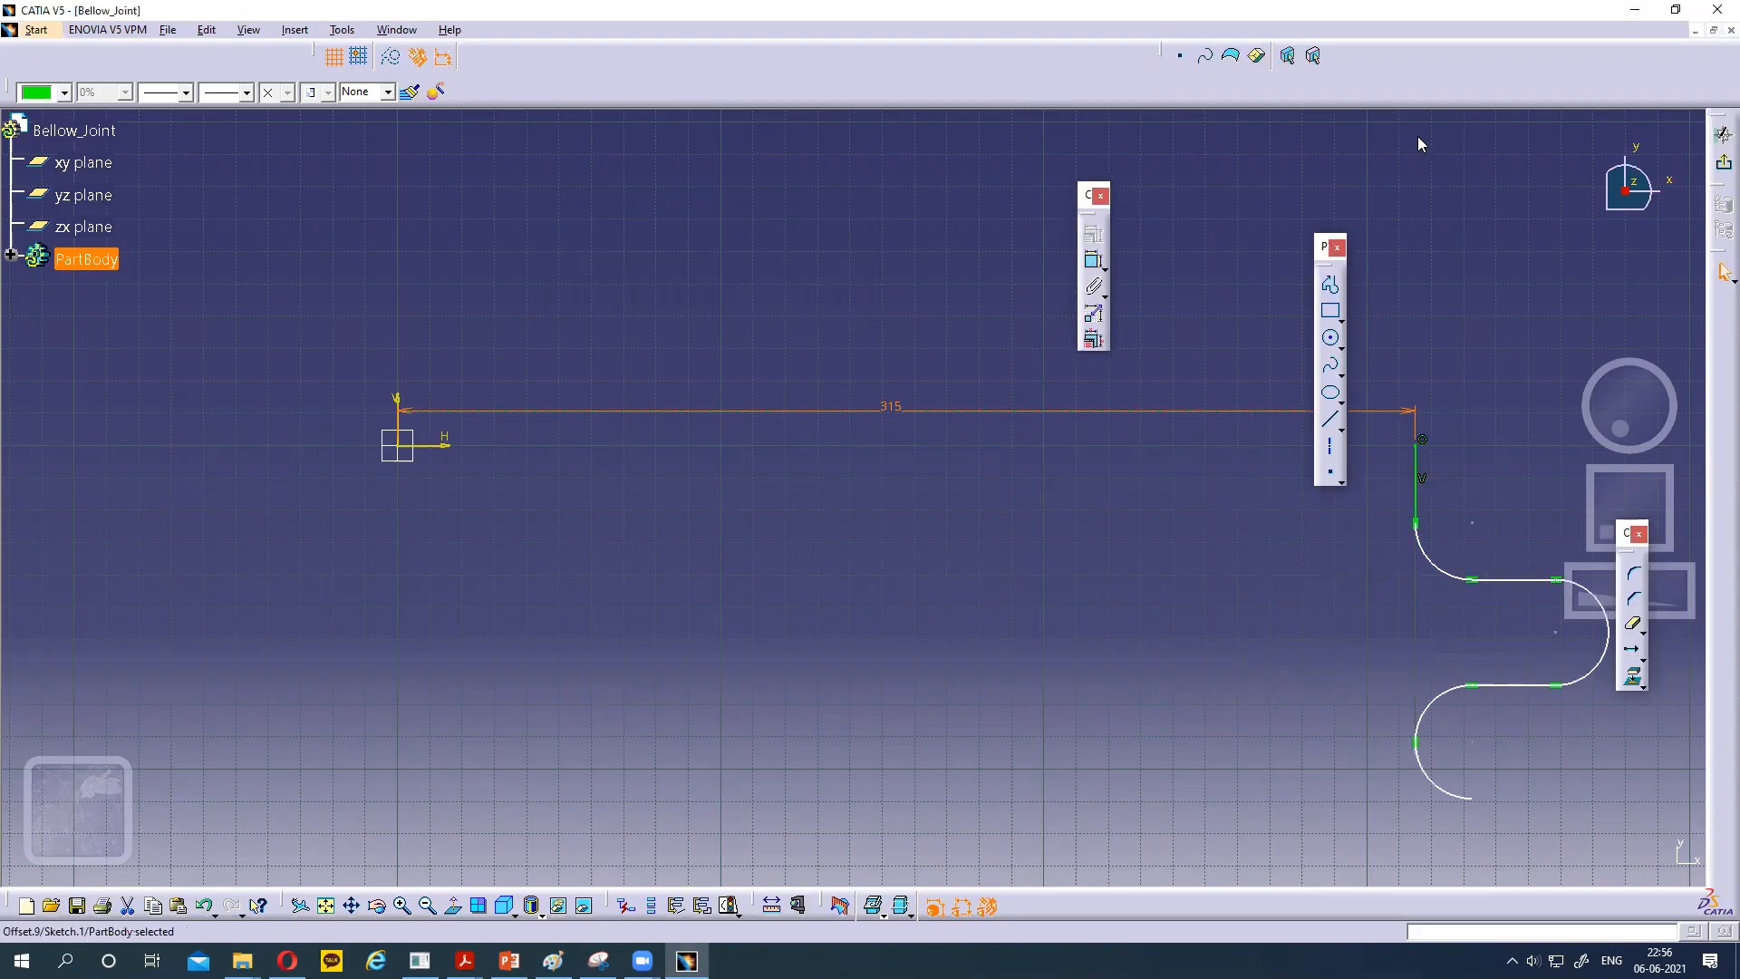
# Dimension the radius of the upper arc below the vertical line and set it to 7 mm, following the PowerPoint fillet note.
pyautogui.moveTo(1324, 247); pyautogui.dragTo(1403, 137)
pyautogui.click(1434, 564)
pyautogui.click(1093, 260)
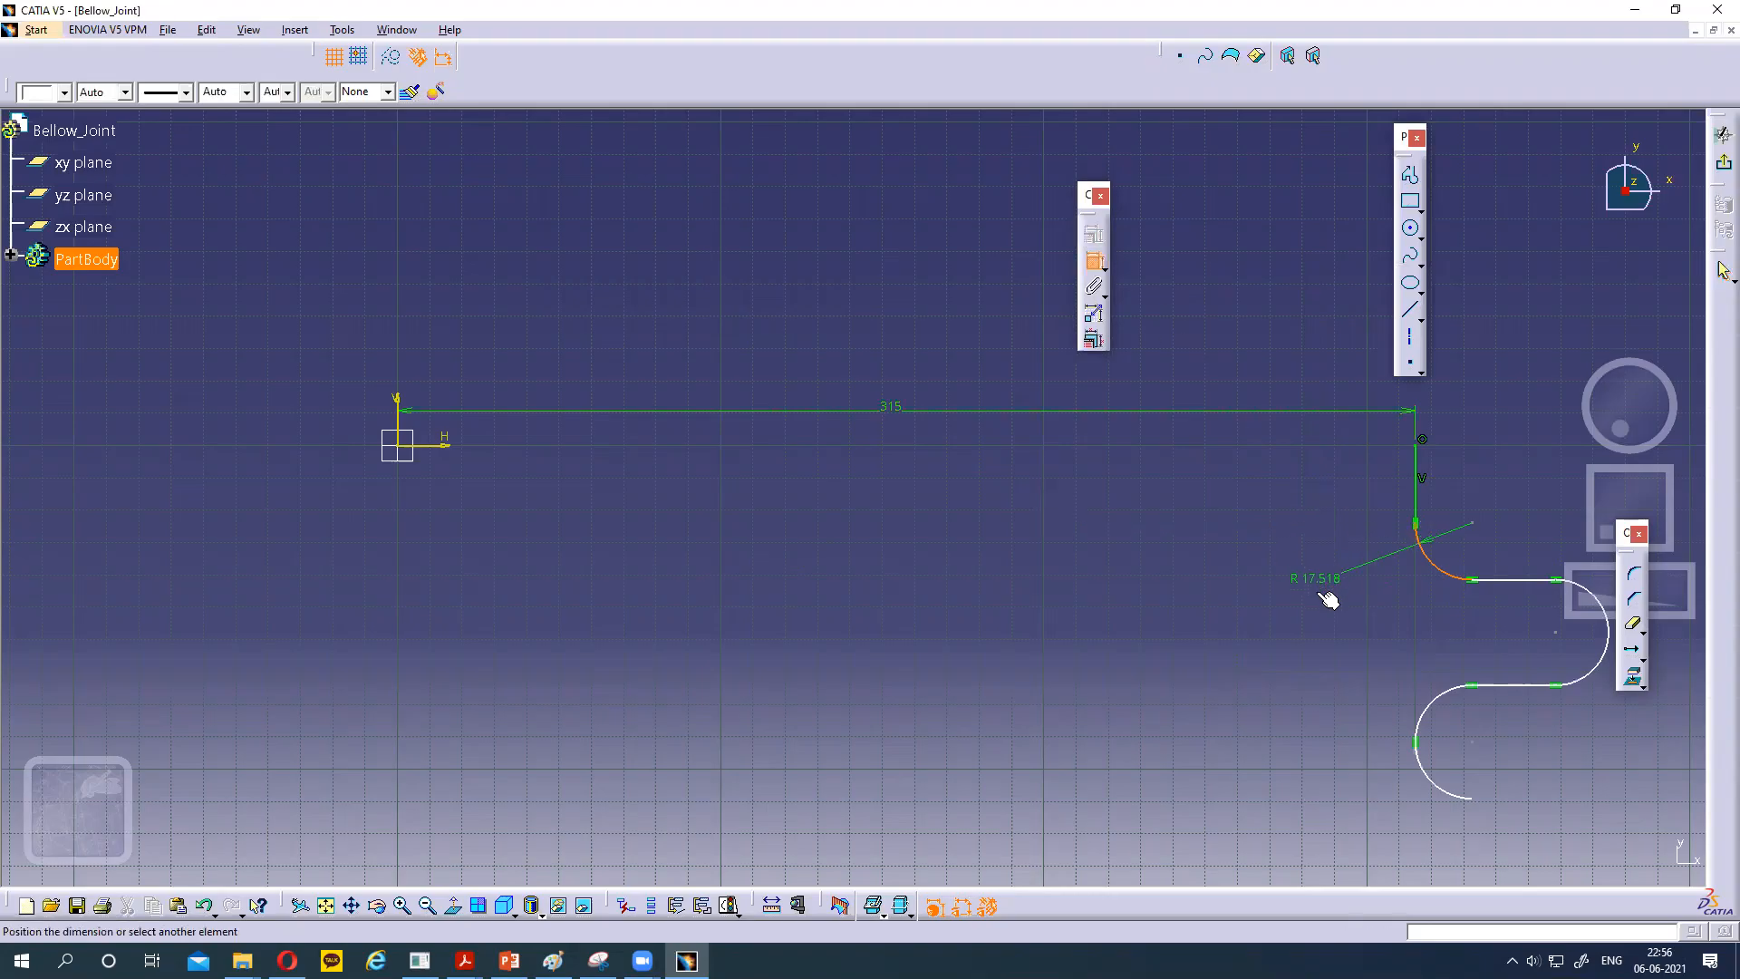
pyautogui.click(1329, 605)
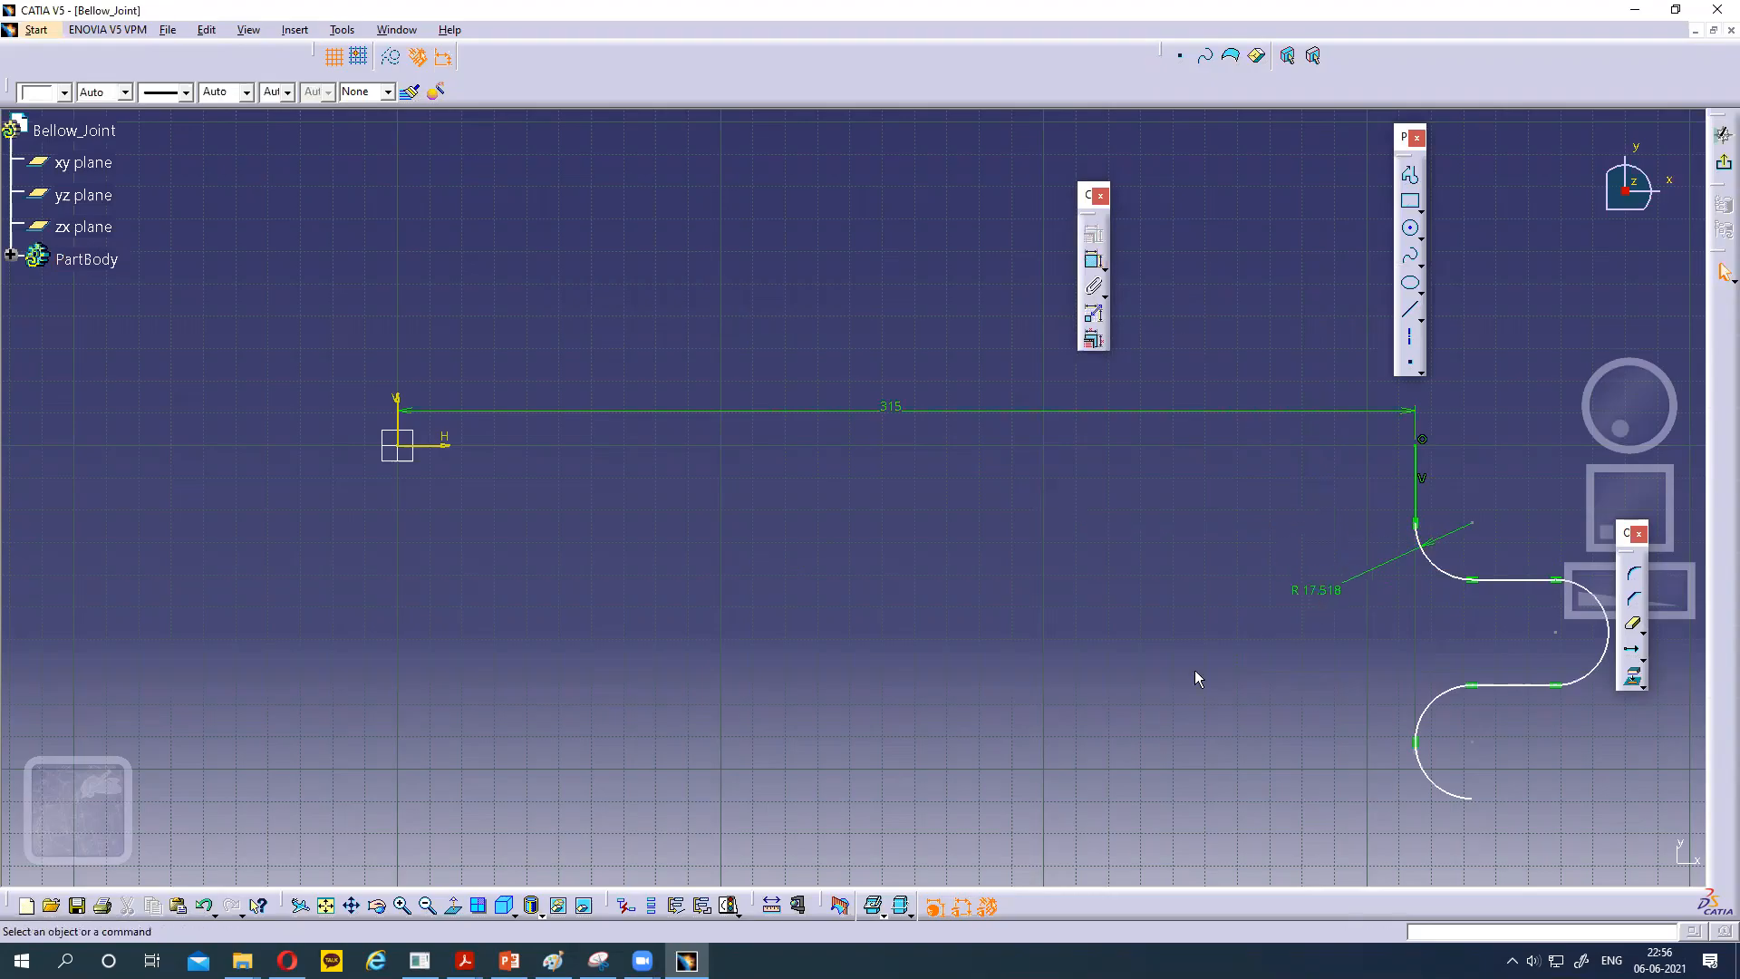
pyautogui.click(510, 961)
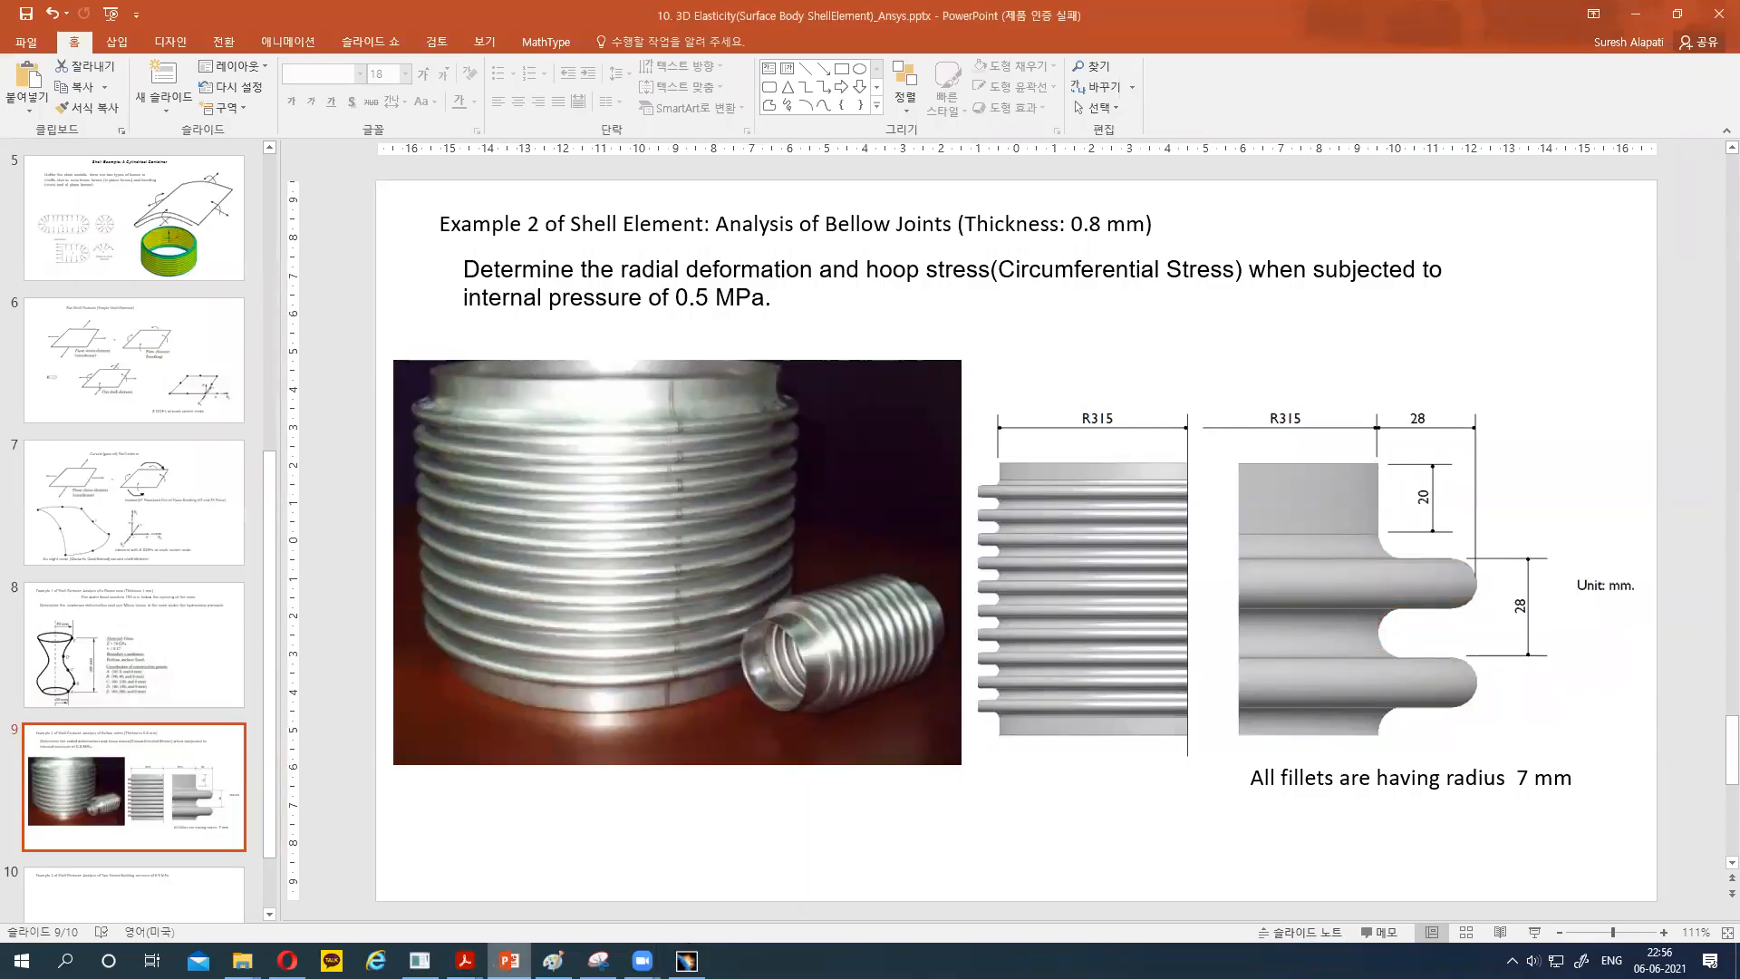
pyautogui.click(1532, 780)
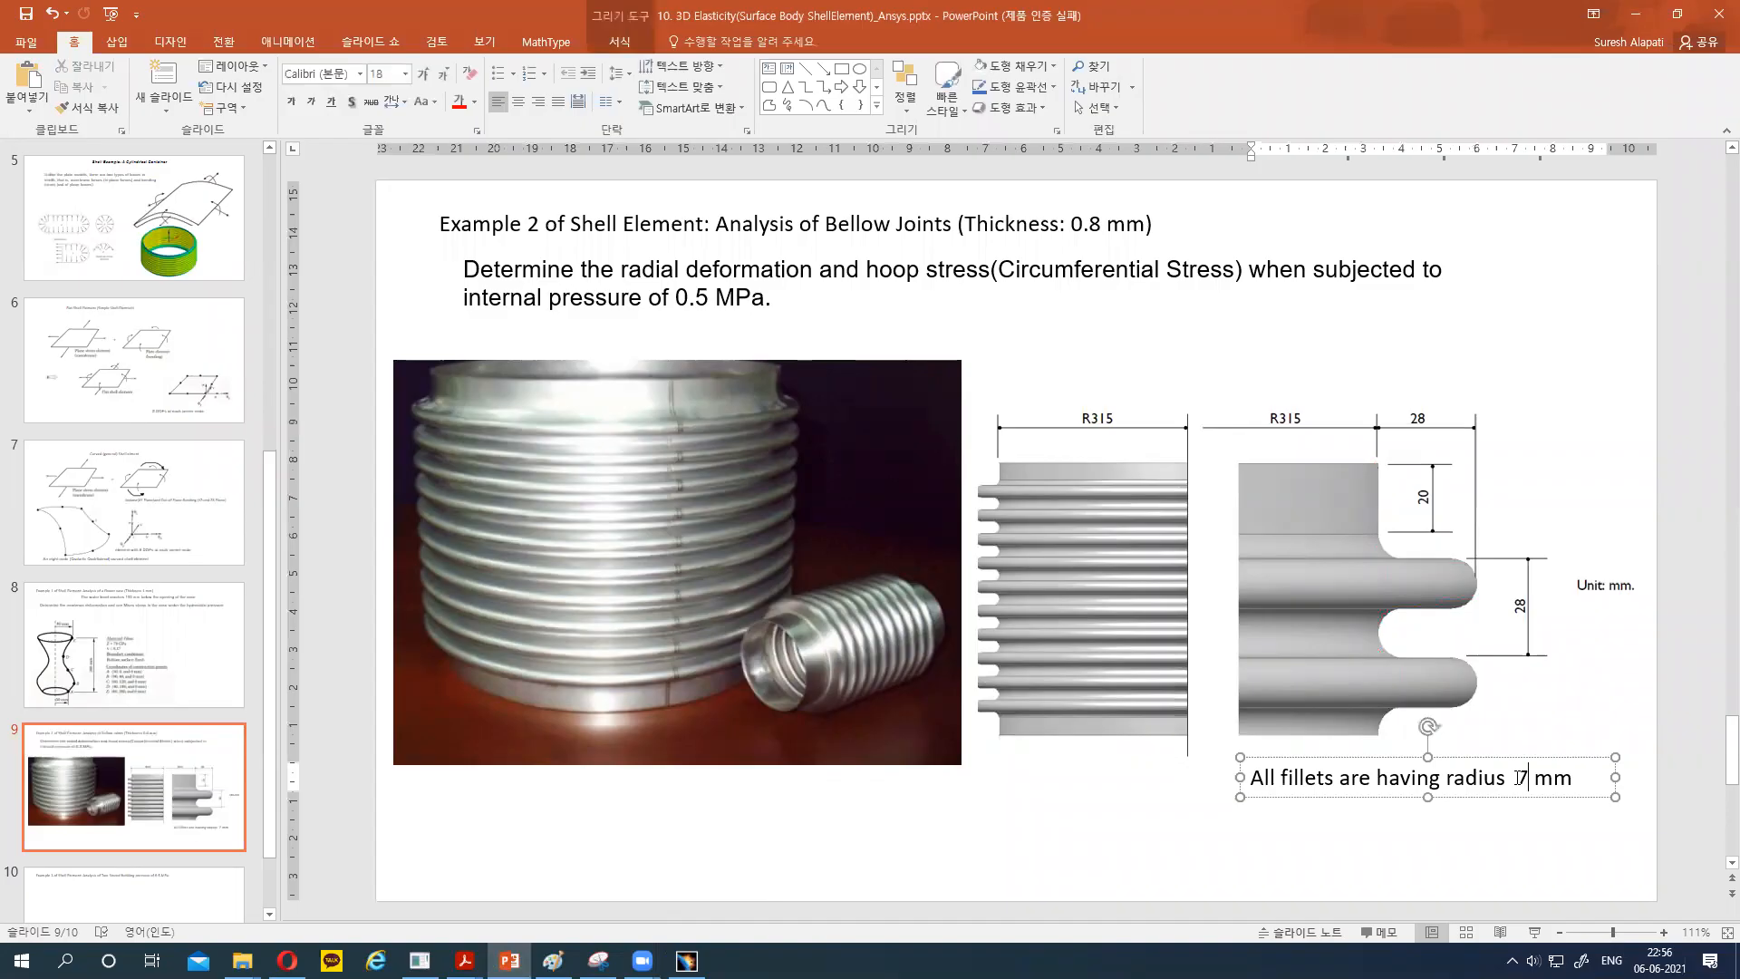
pyautogui.click(503, 959)
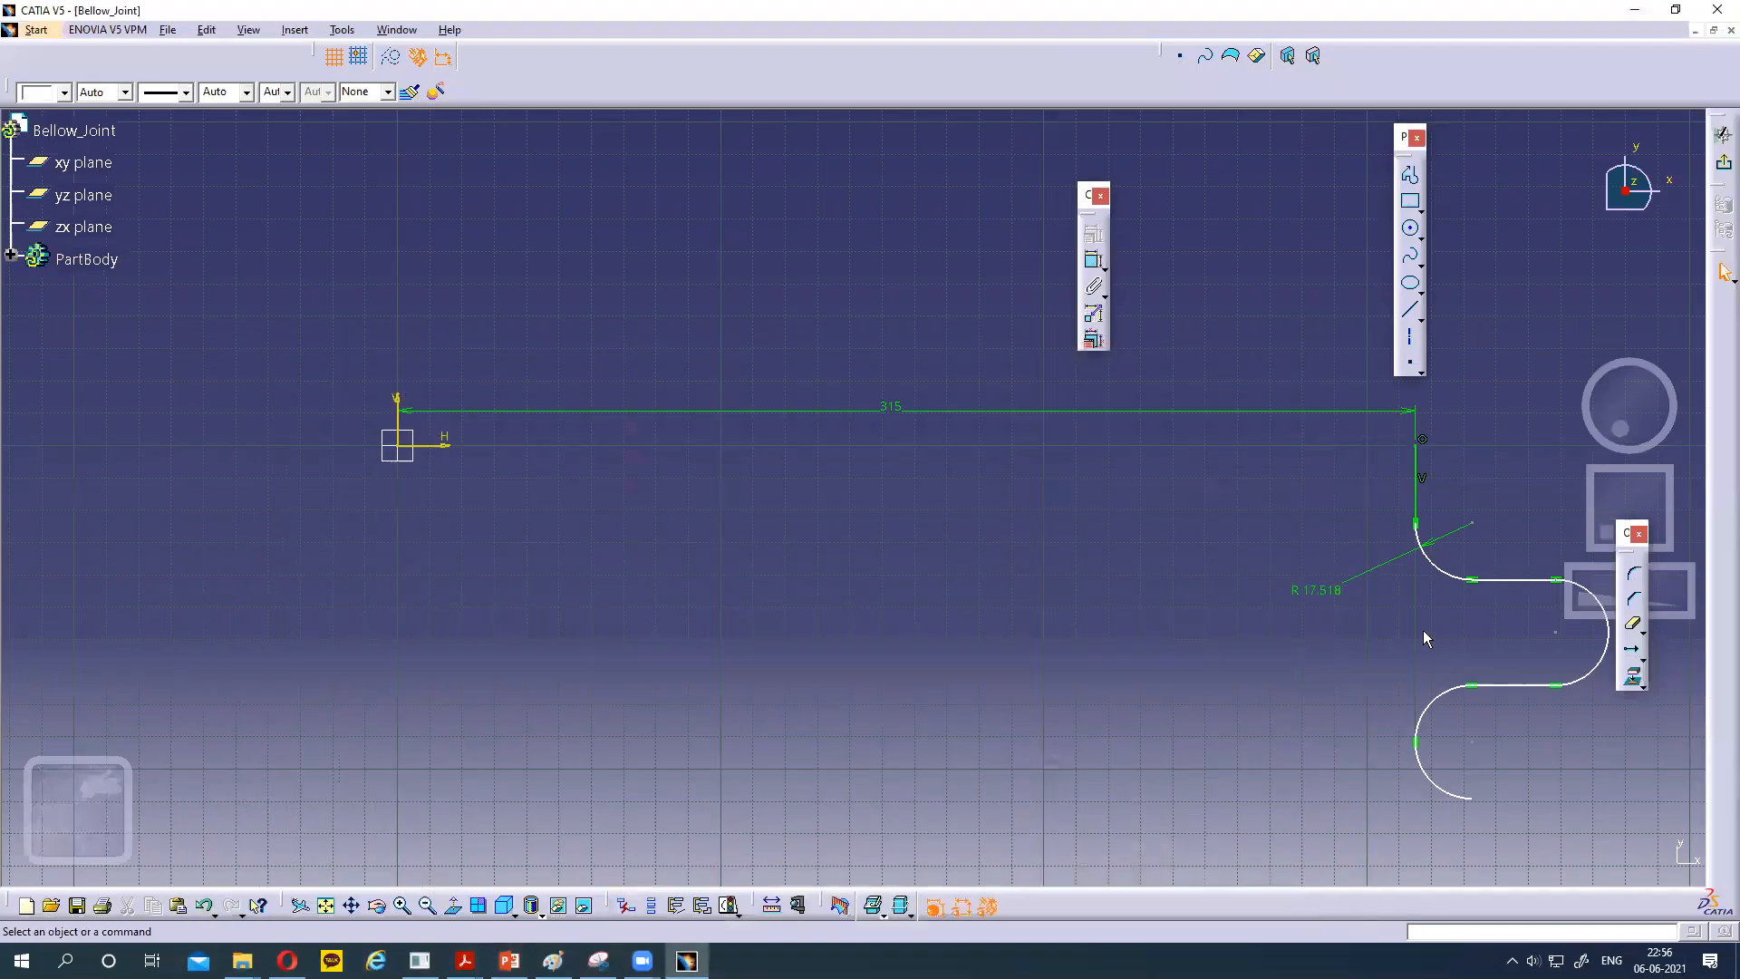
pyautogui.doubleClick(1323, 599)
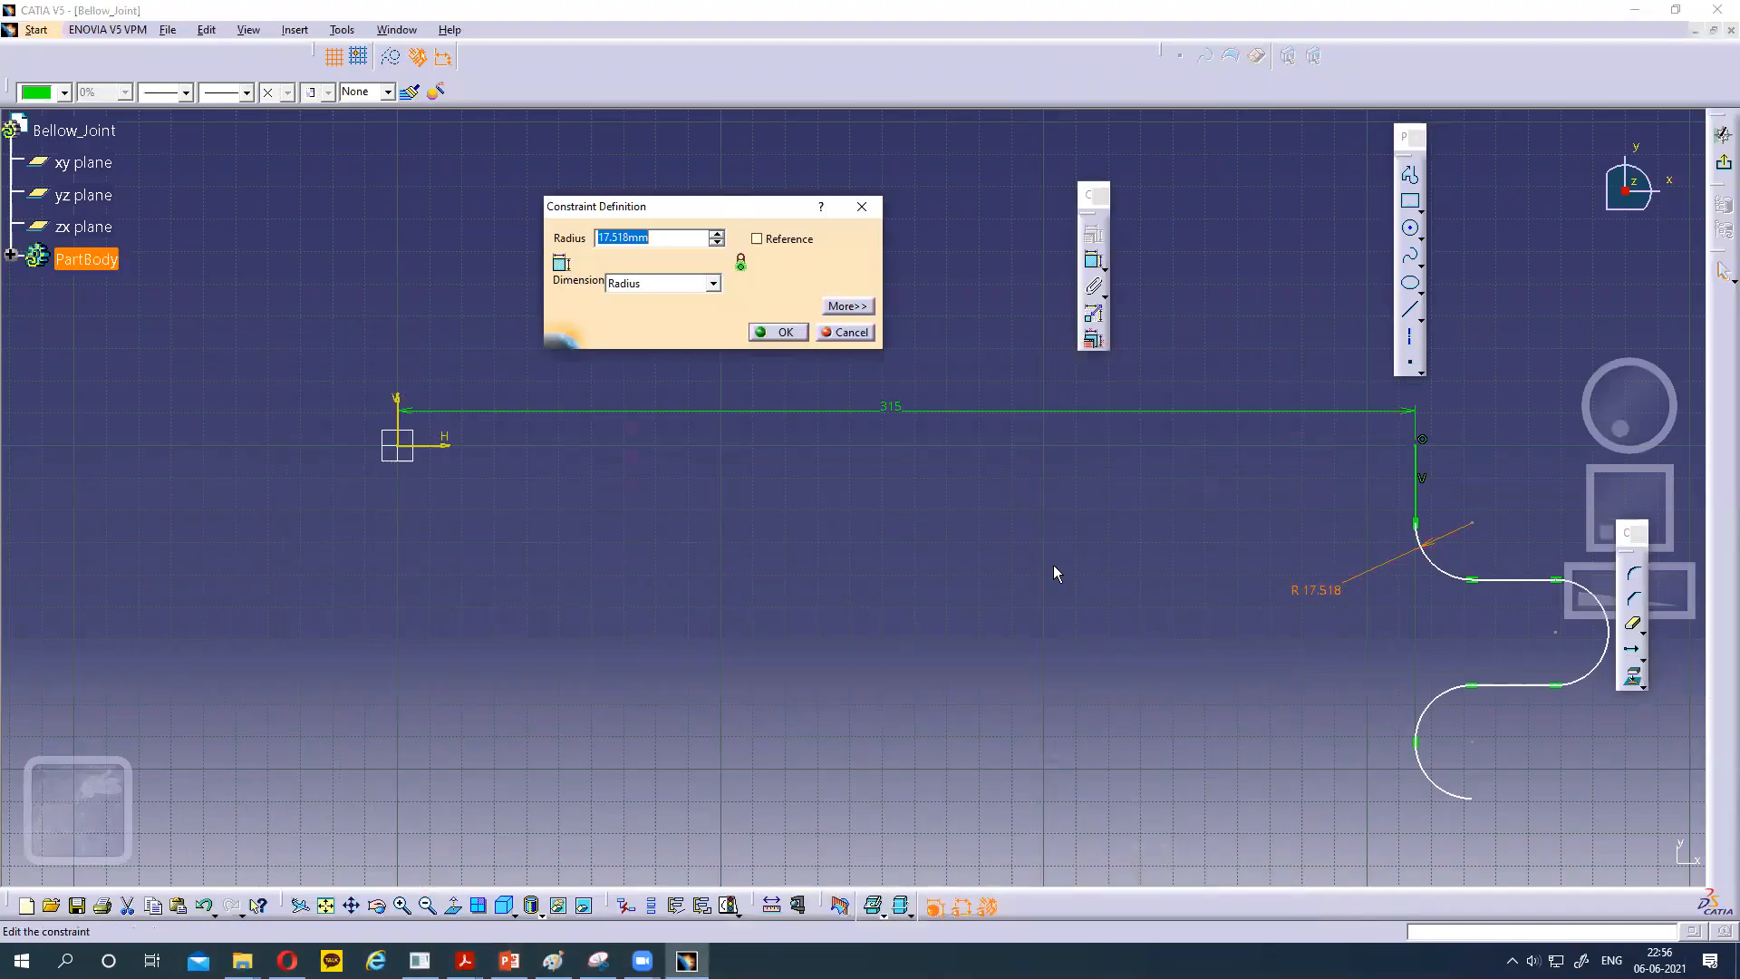
pyautogui.write('7')
pyautogui.press('Return')
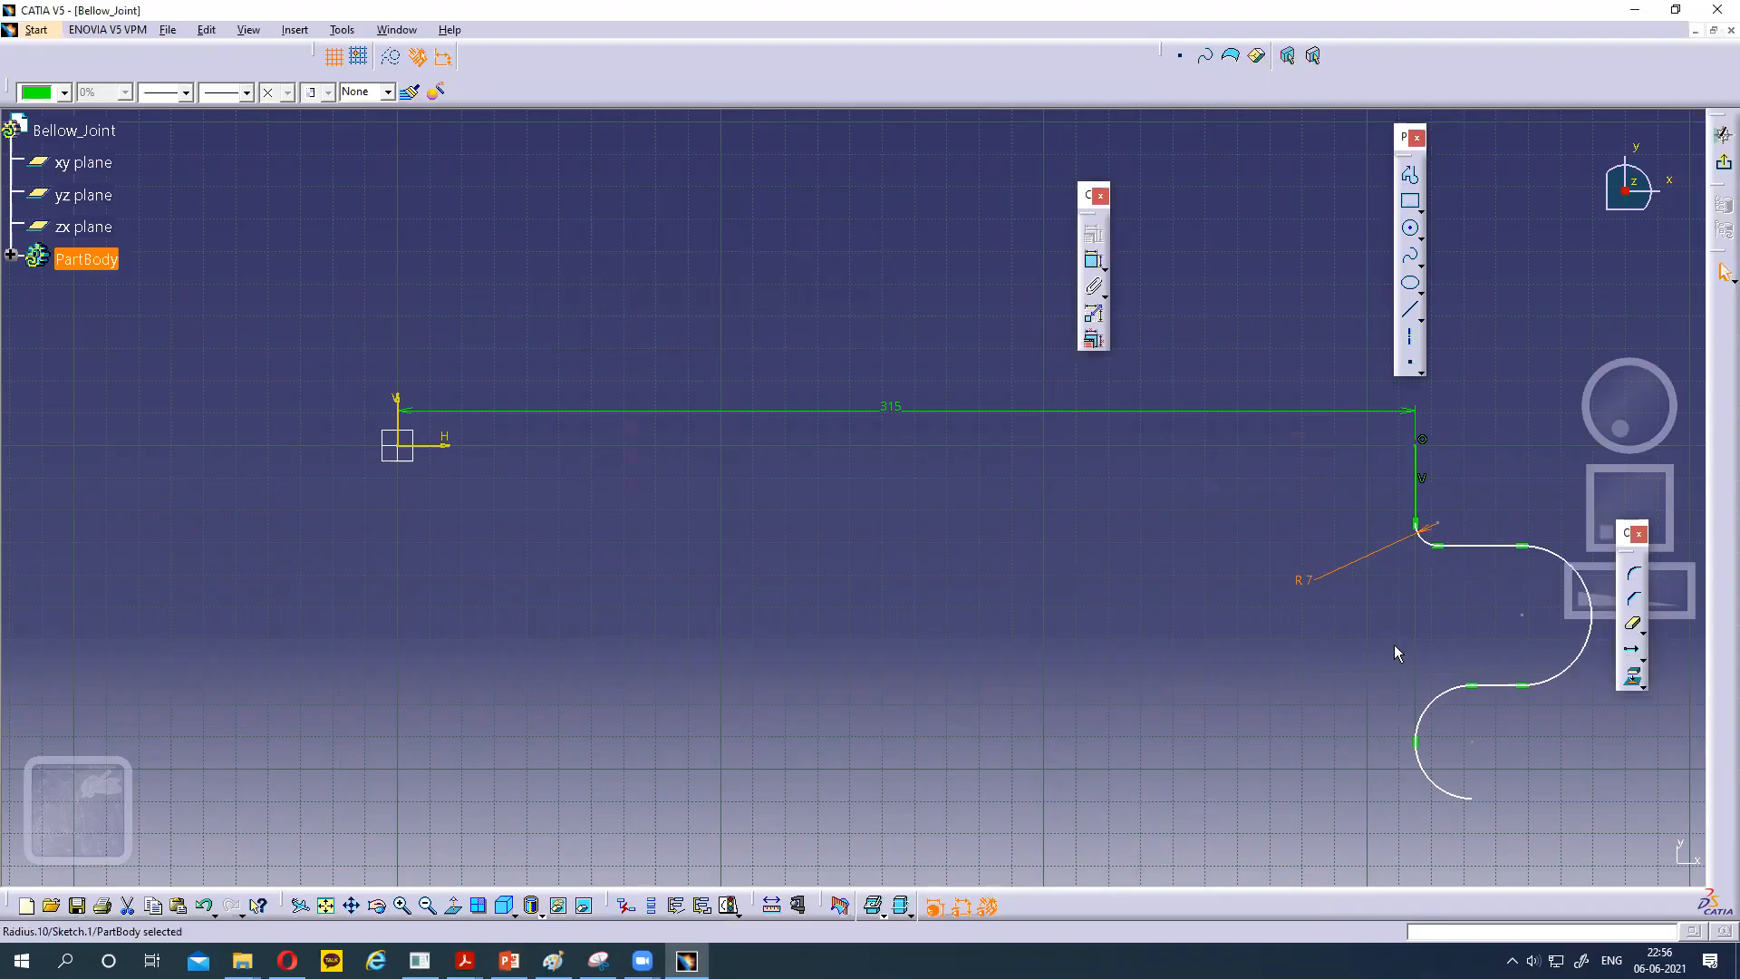
# Dimension the radius of the outer half-circle of the convolution and set it to 7 mm.
pyautogui.click(1573, 571)
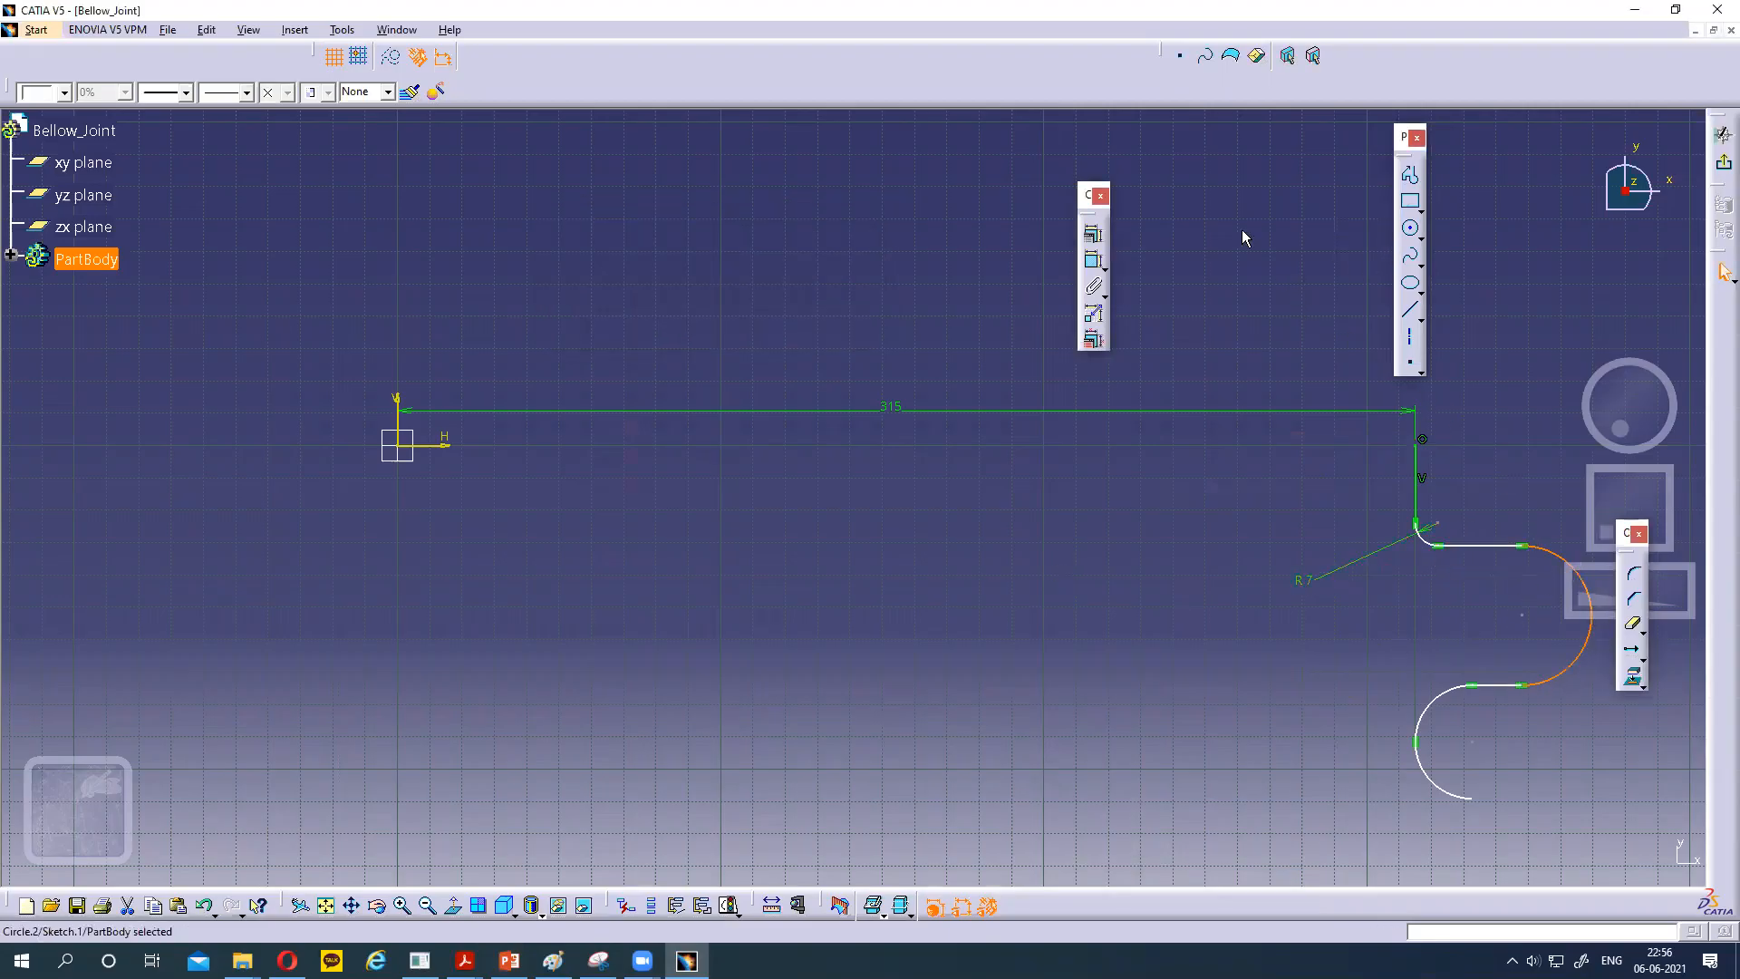
pyautogui.click(1094, 260)
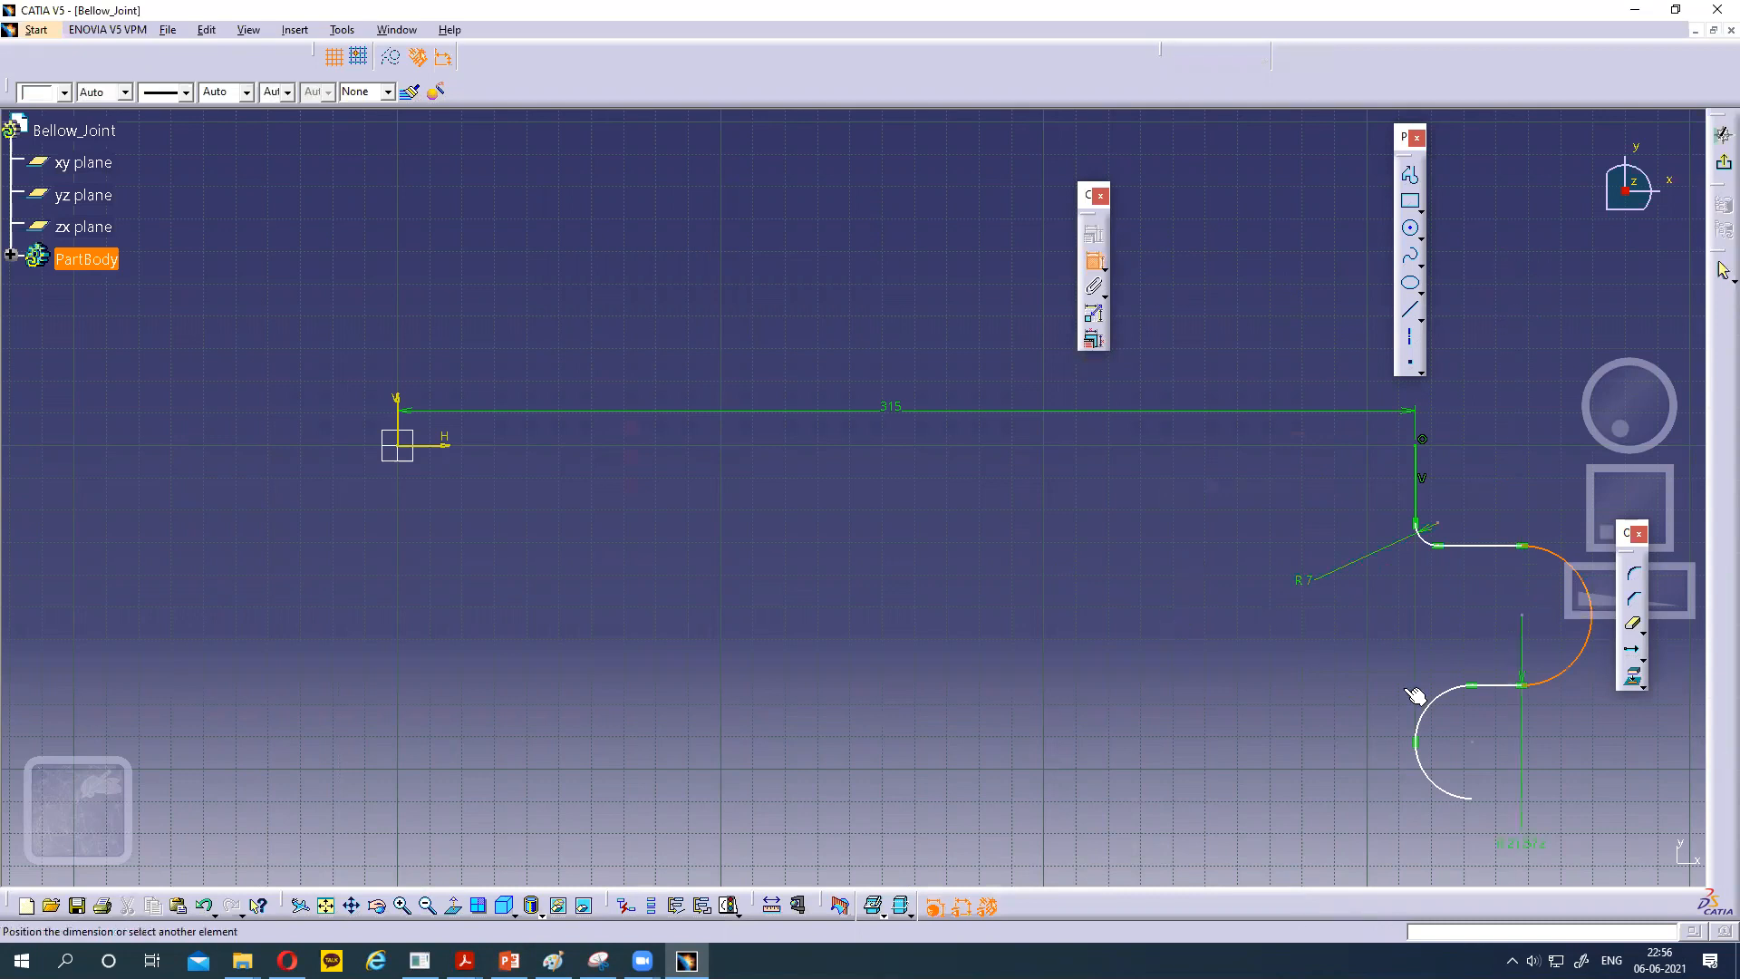
pyautogui.click(1584, 687)
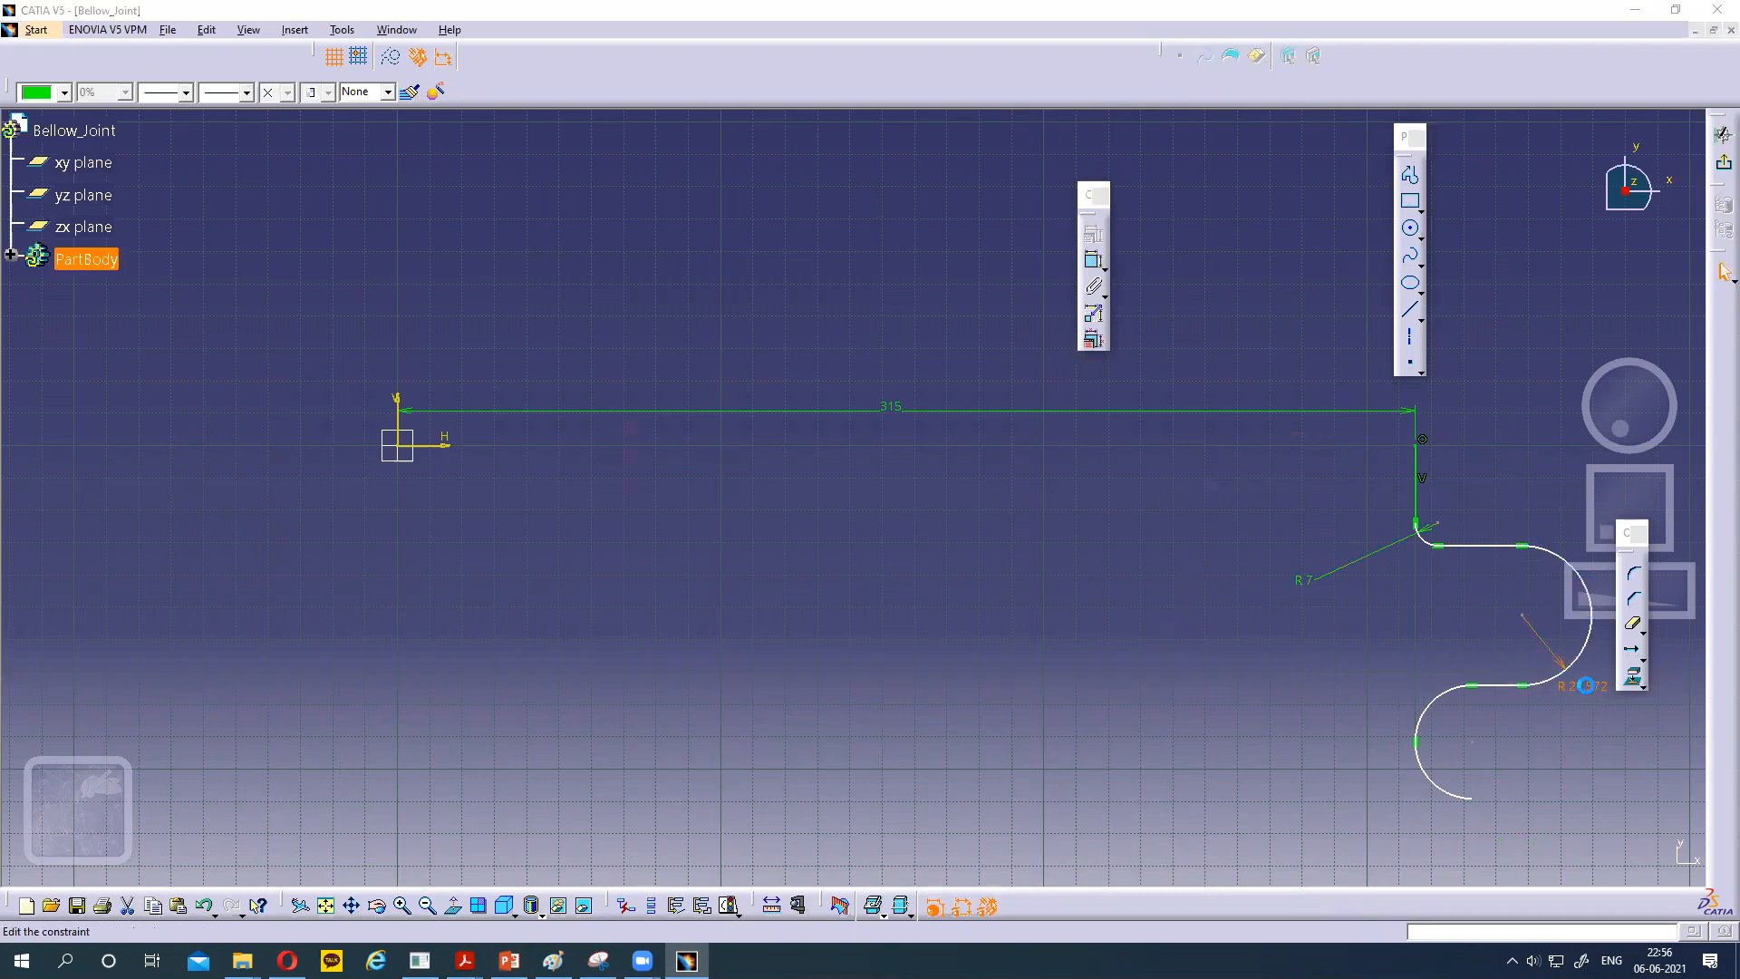
pyautogui.doubleClick(1584, 686)
pyautogui.write('7')
pyautogui.press('Return')
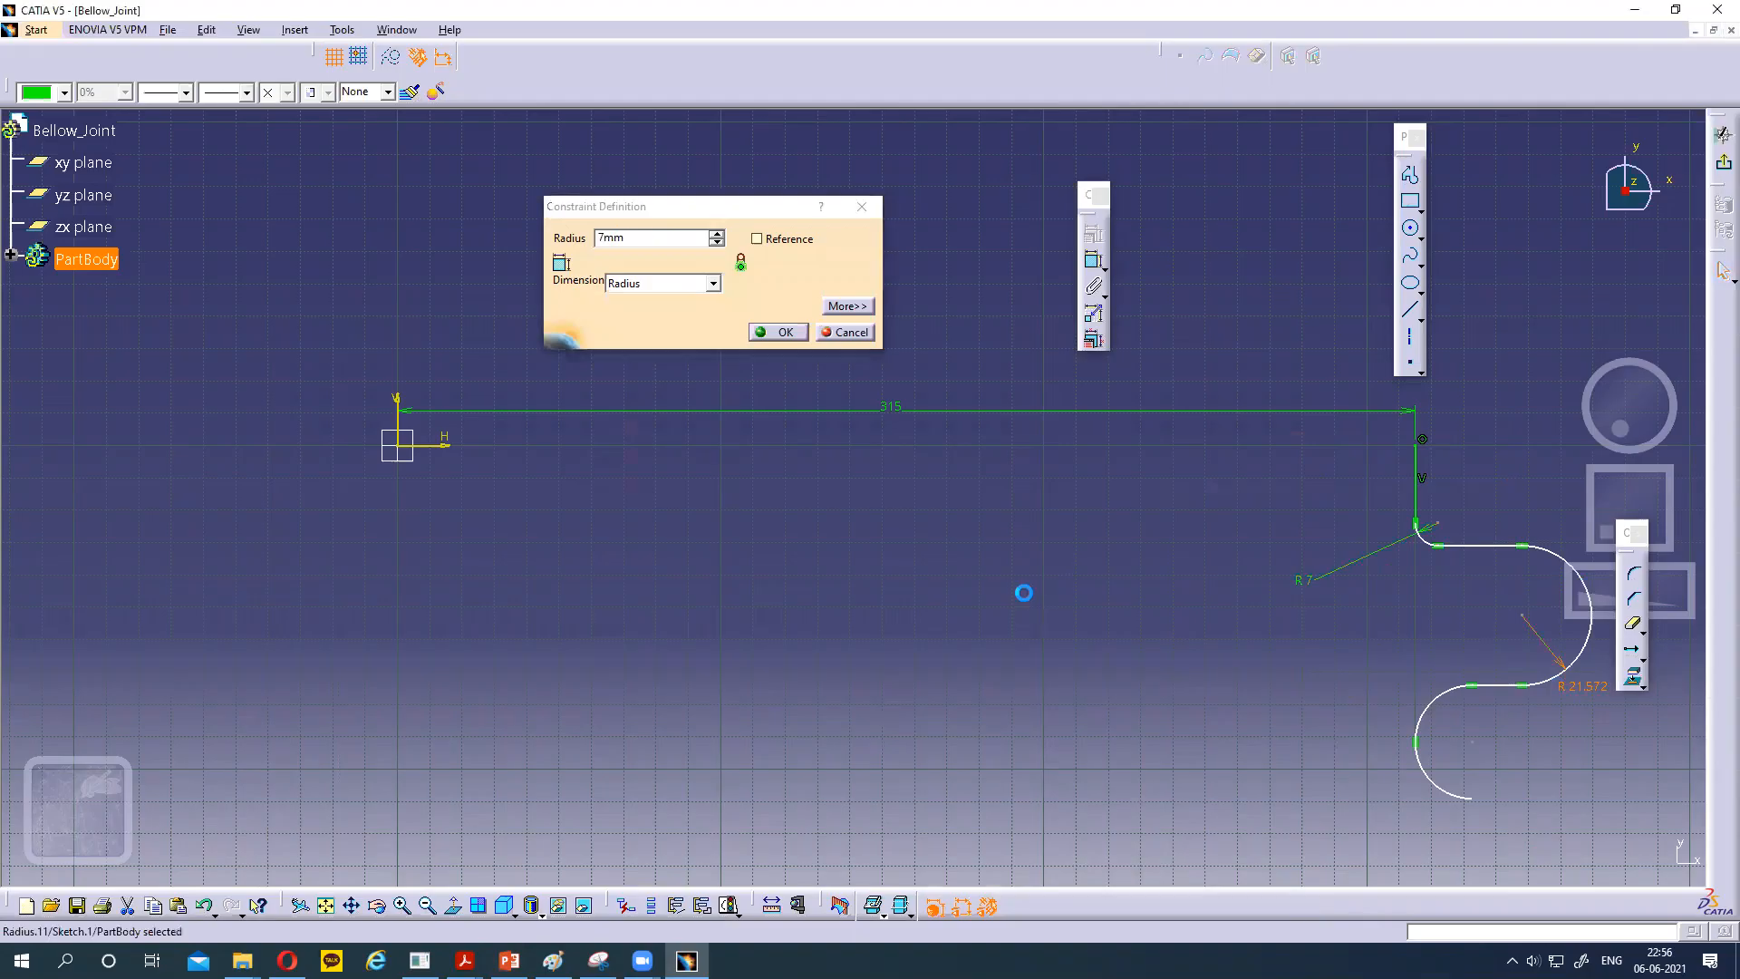
# Dimension the radius of the inner arc at the profile's lower end and set it to 7 mm.
pyautogui.moveTo(1544, 729); pyautogui.dragTo(1447, 737, button='middle')
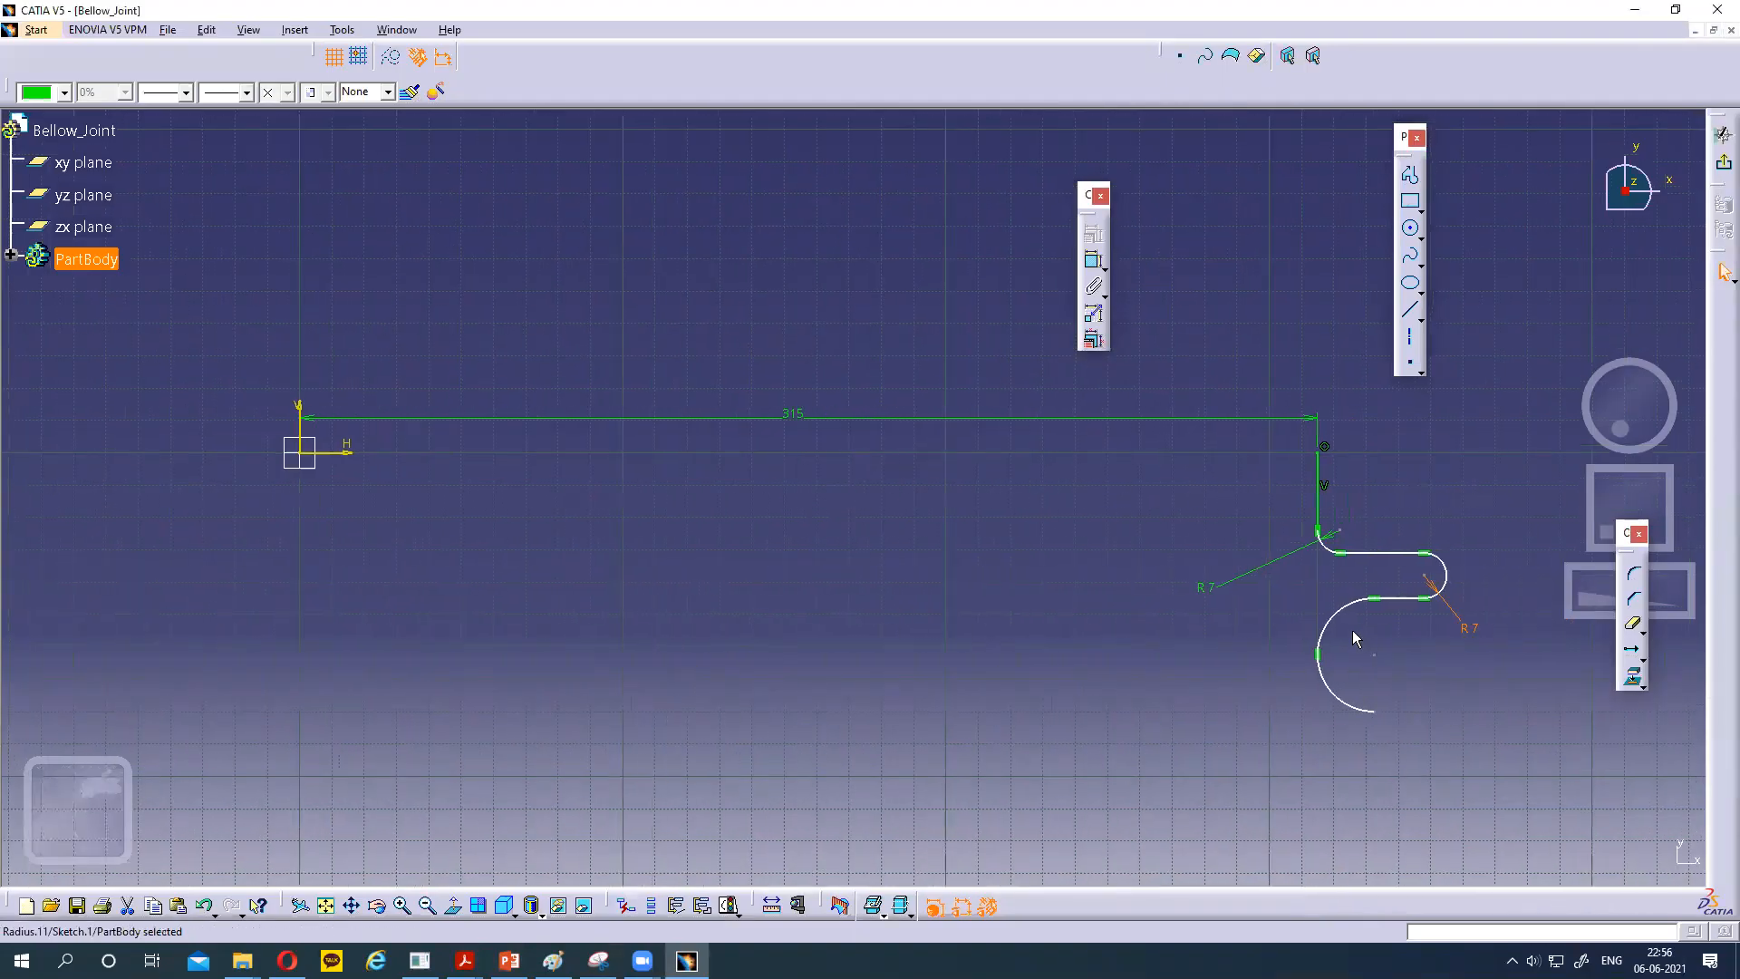
pyautogui.click(1341, 628)
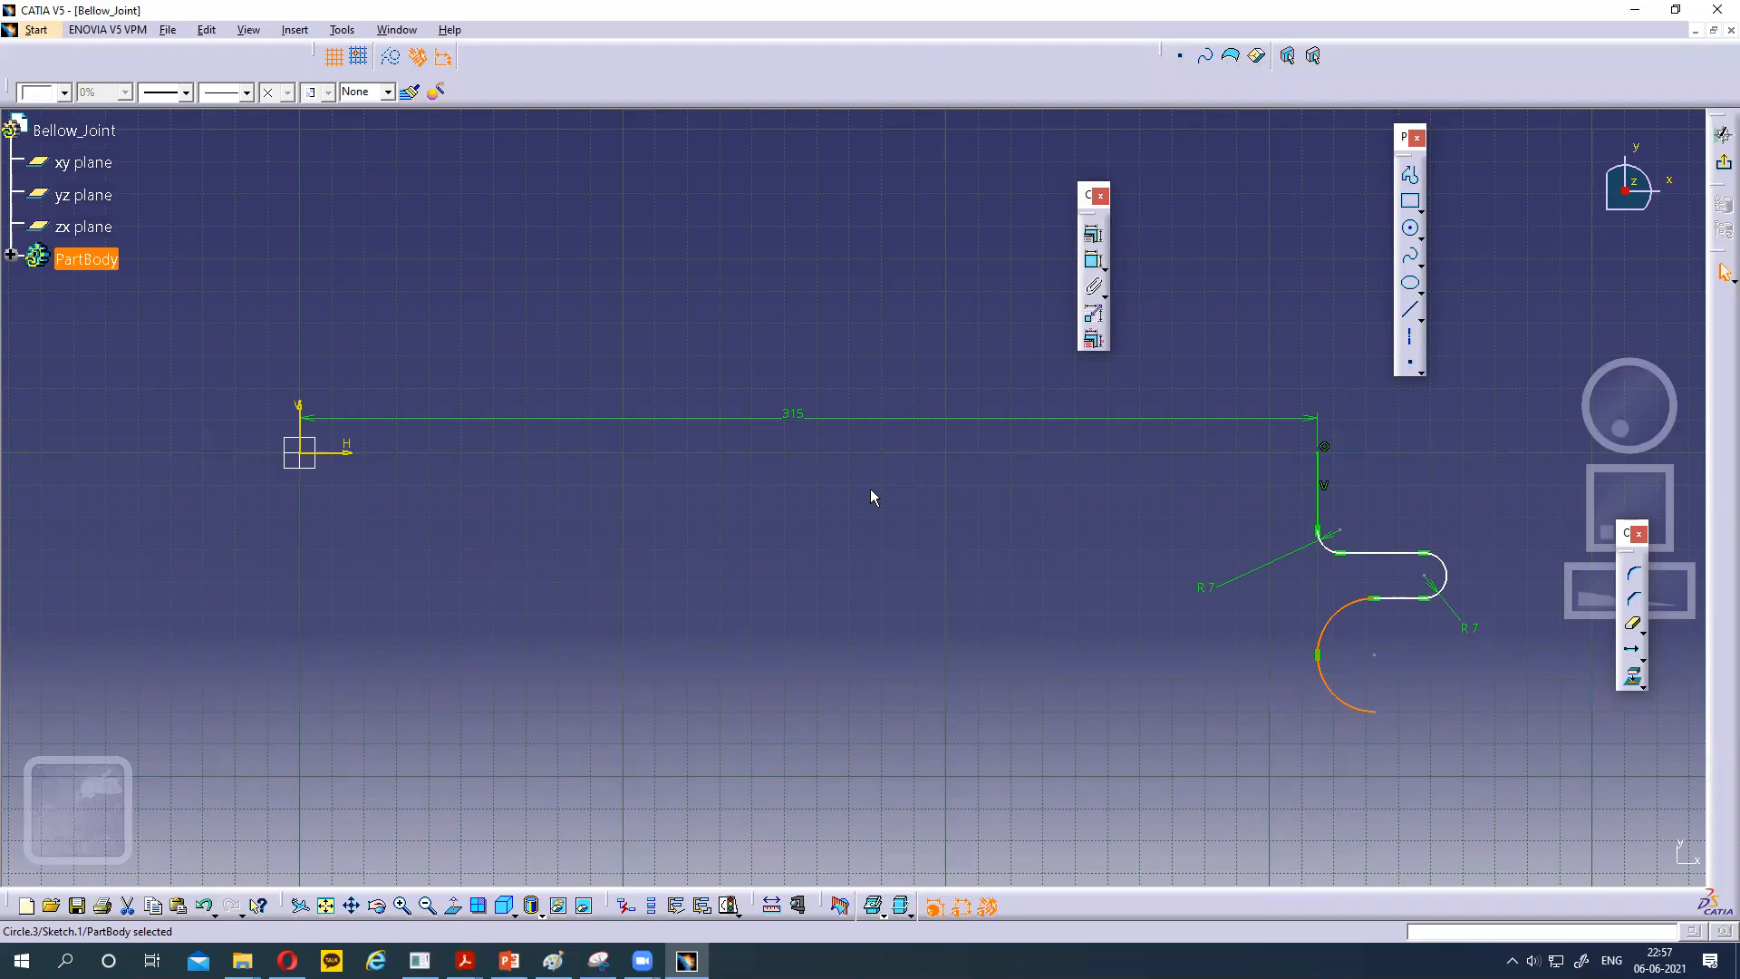
pyautogui.click(1365, 714)
pyautogui.click(1093, 261)
pyautogui.click(1242, 623)
pyautogui.doubleClick(1251, 618)
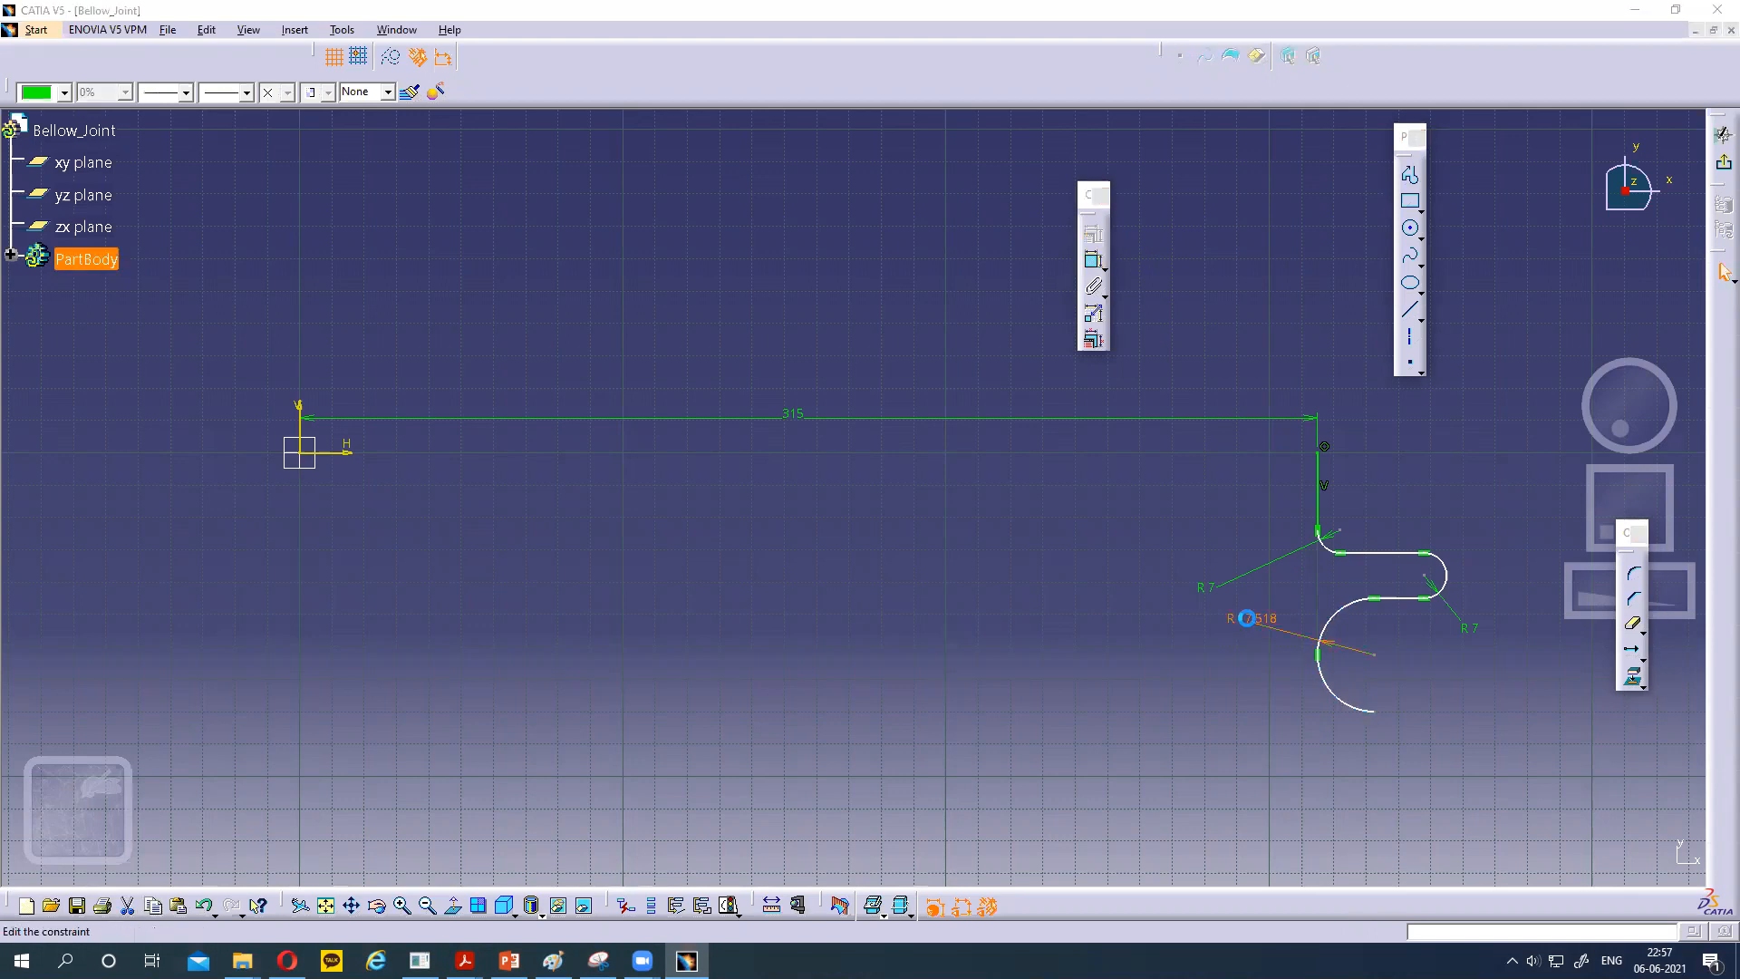
pyautogui.write('7')
pyautogui.press('Return')
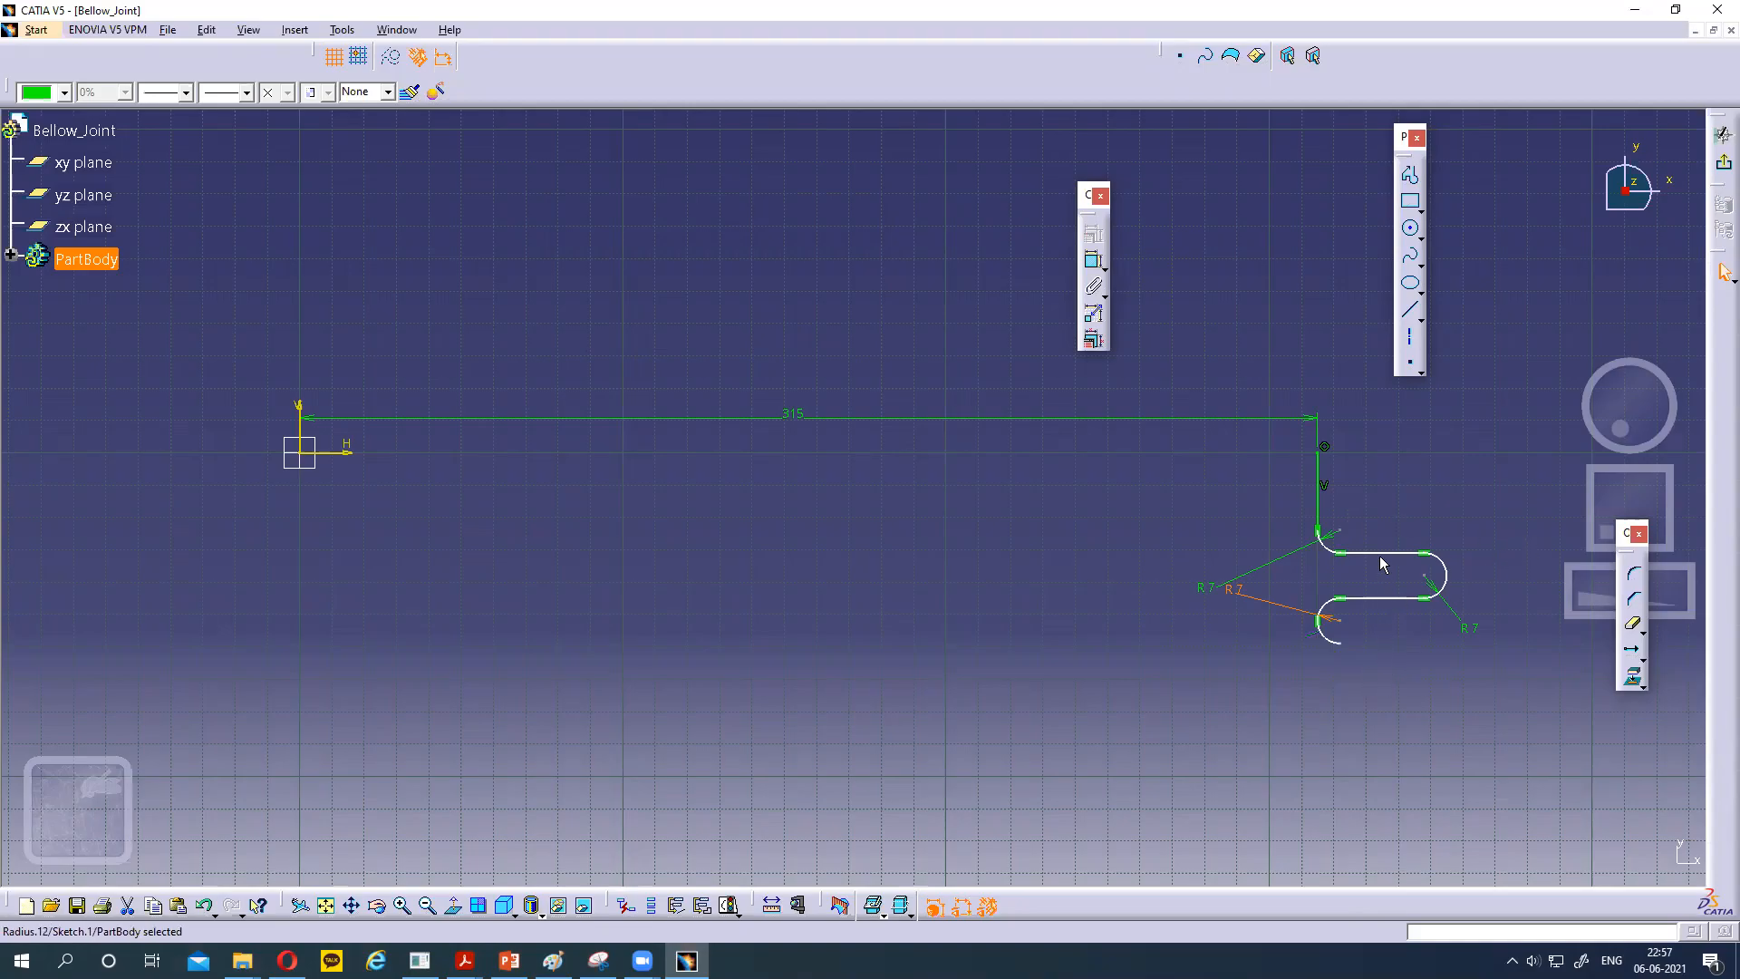
# Dimension the horizontal distance from the vertical line to the outer half-circle and set it to 28 mm, as in the PowerPoint drawing.
pyautogui.click(1451, 580)
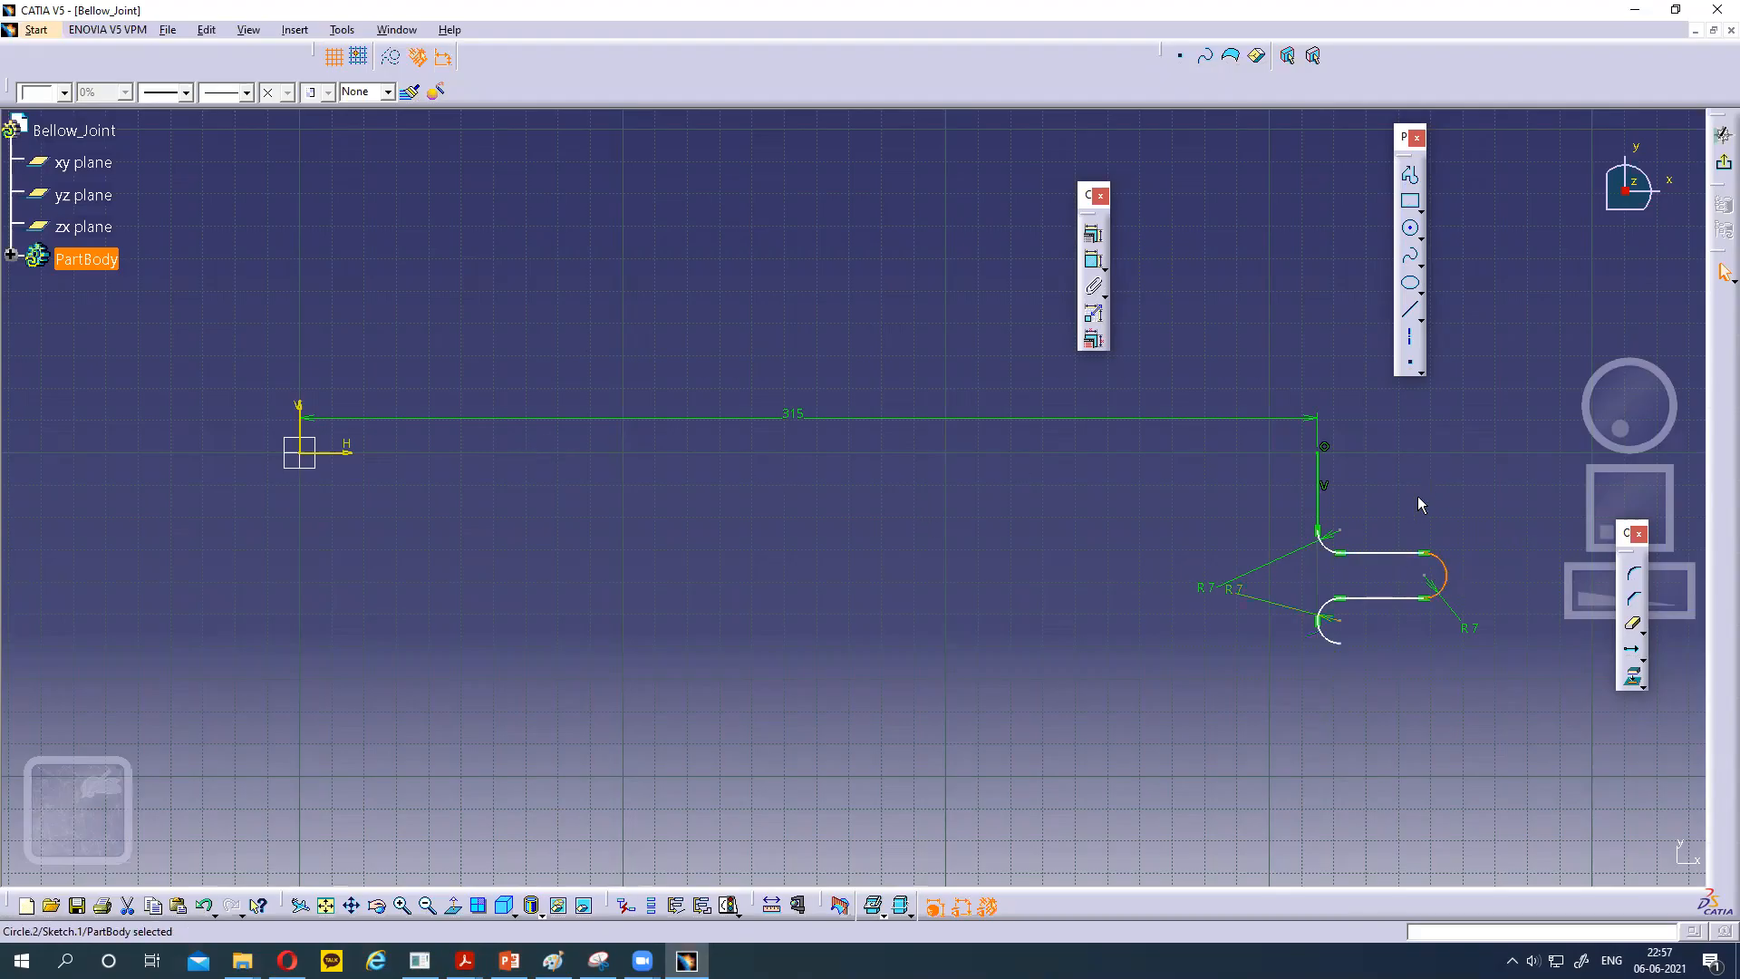
pyautogui.keyDown('ctrl'); pyautogui.click(1320, 492); pyautogui.keyUp('ctrl')
pyautogui.click(465, 961)
pyautogui.click(512, 962)
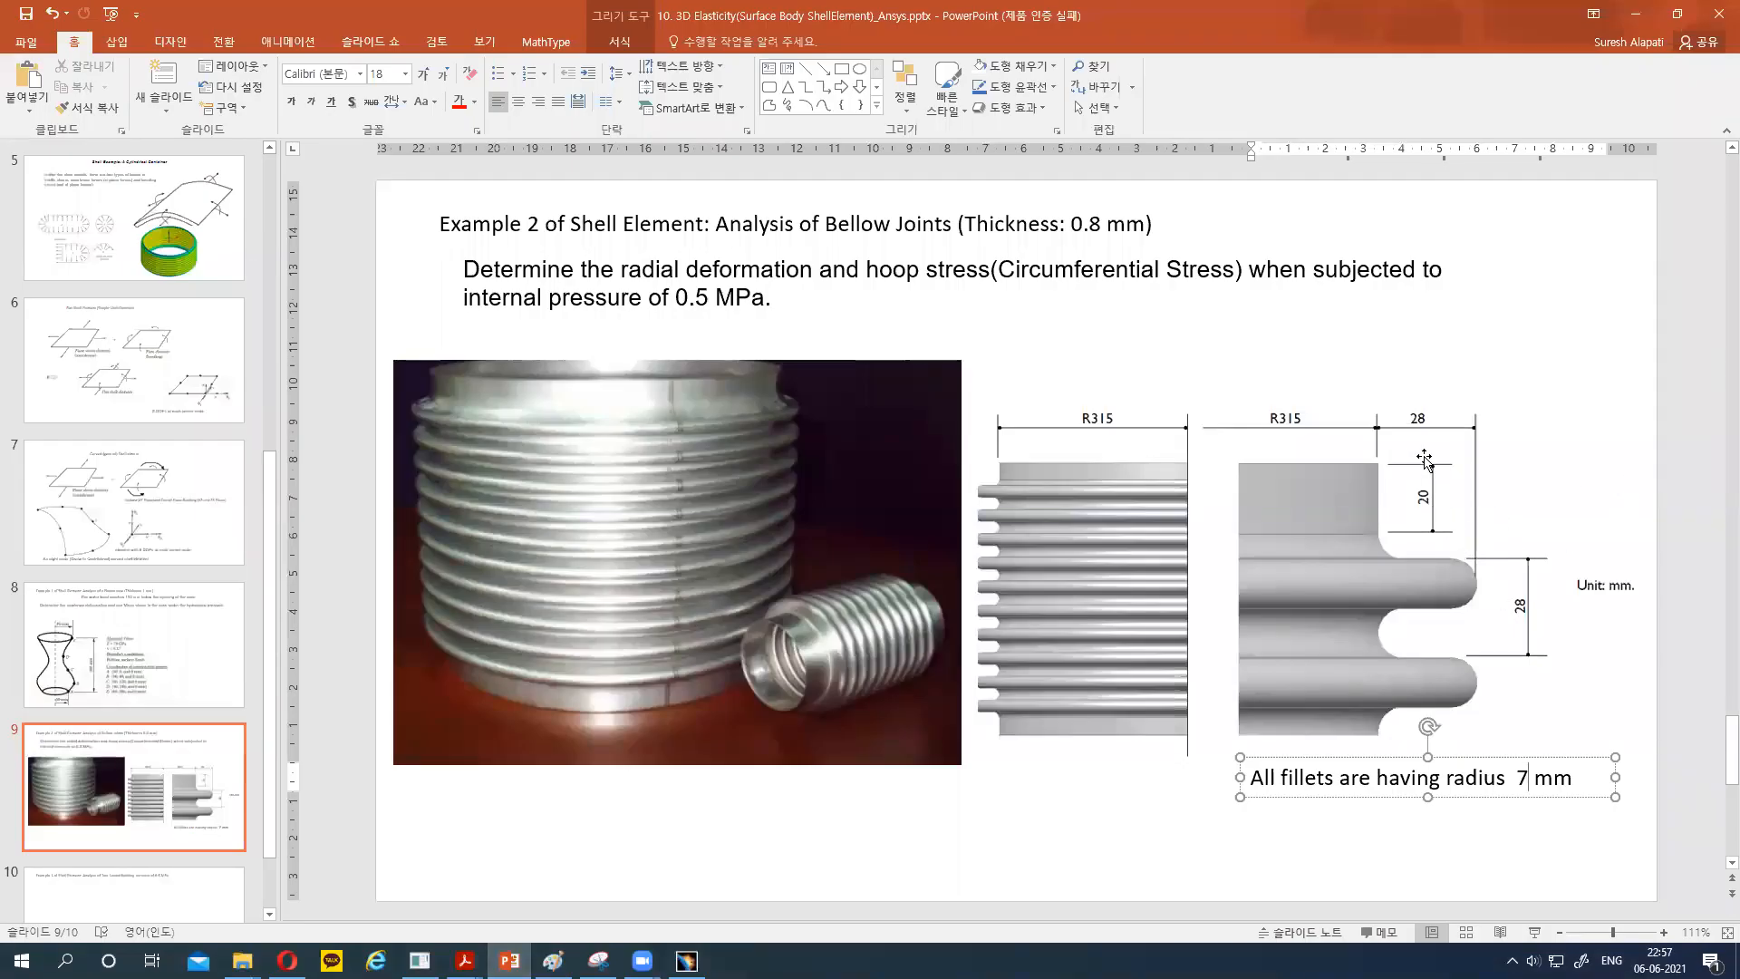
pyautogui.moveTo(553, 963)
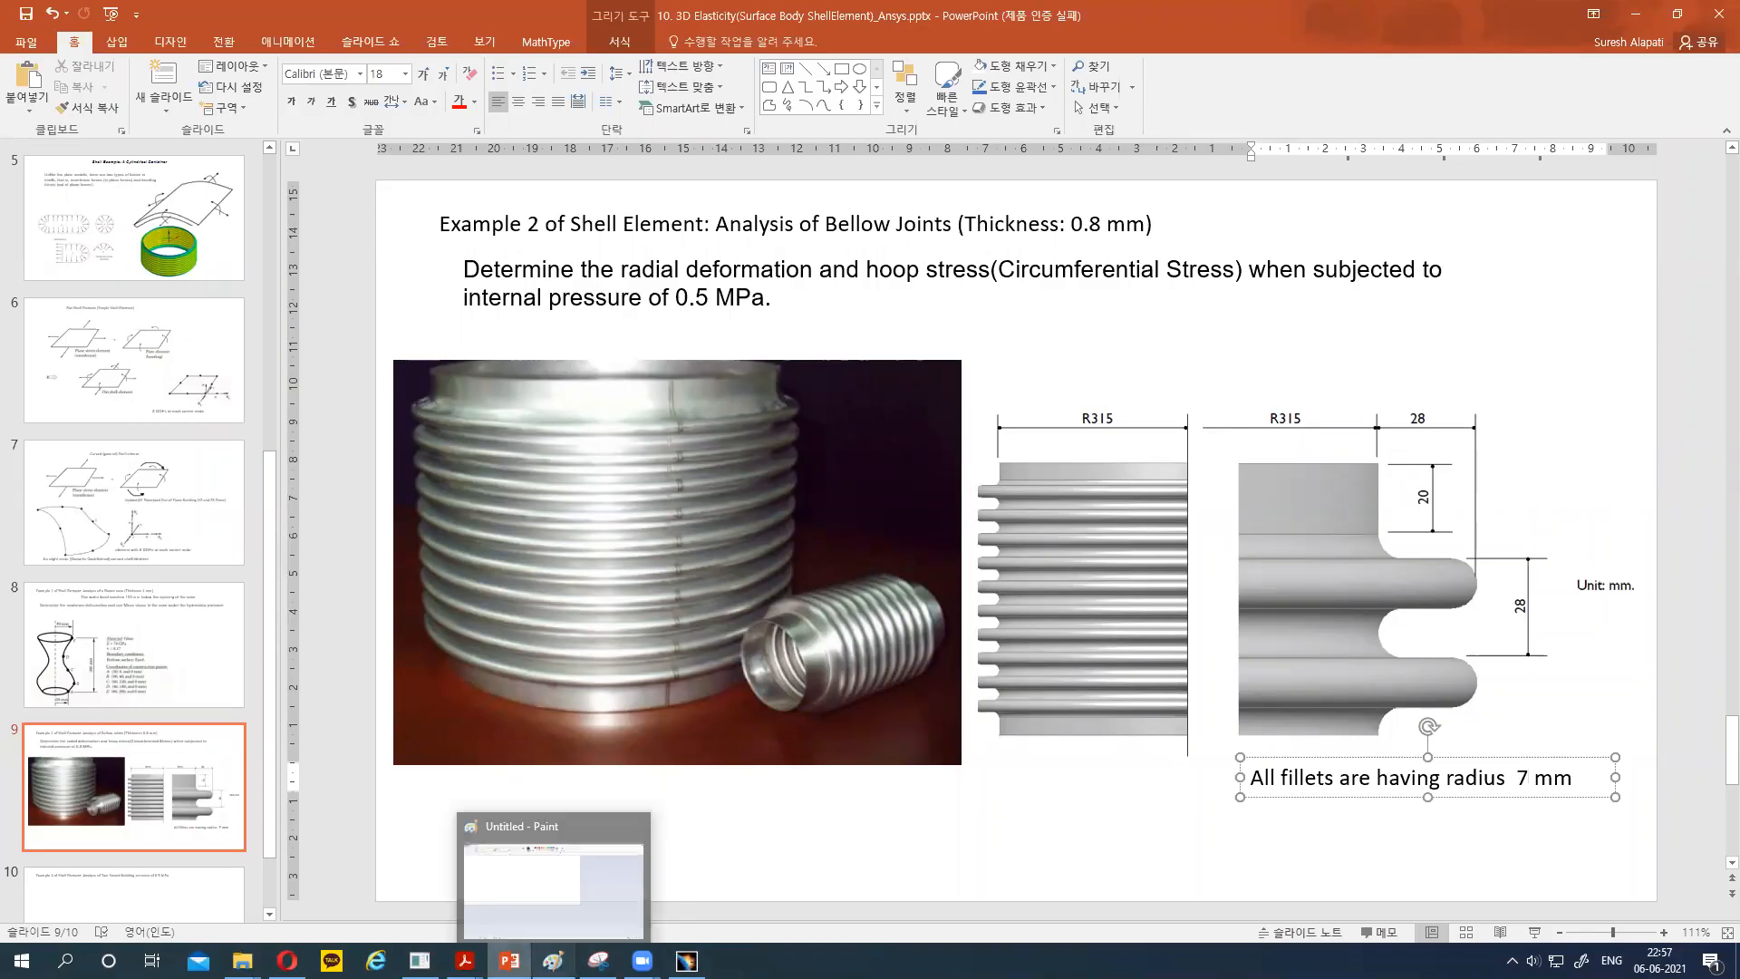
pyautogui.click(686, 961)
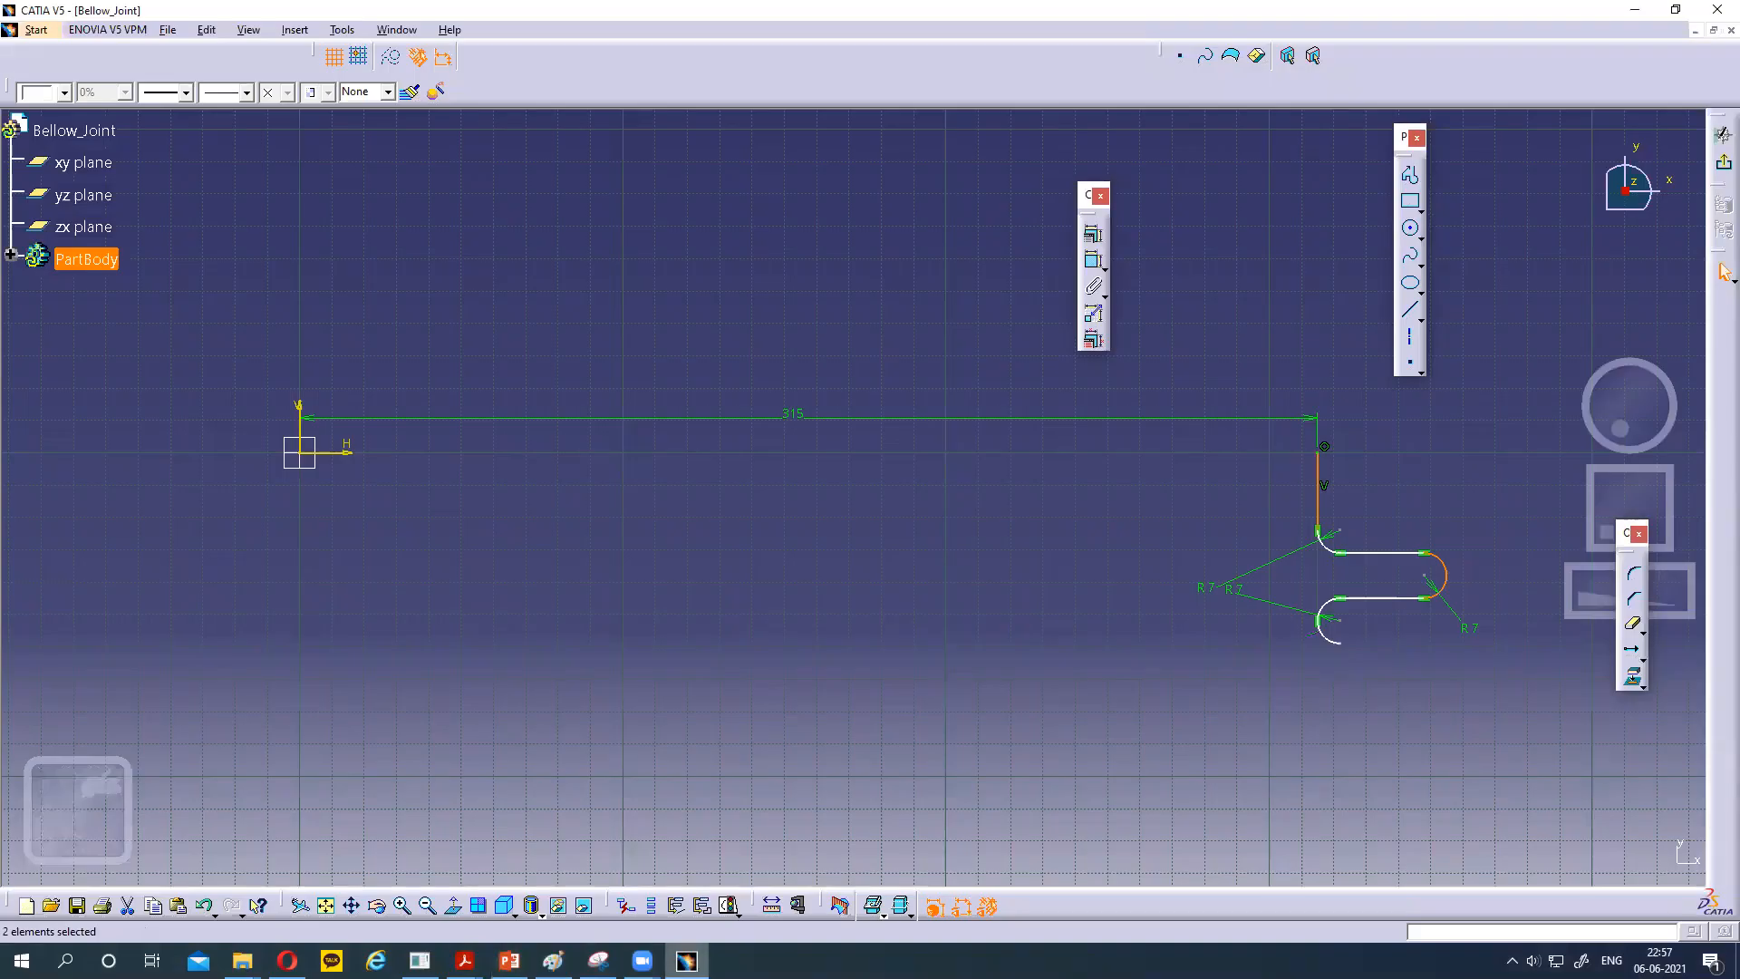
pyautogui.click(1093, 260)
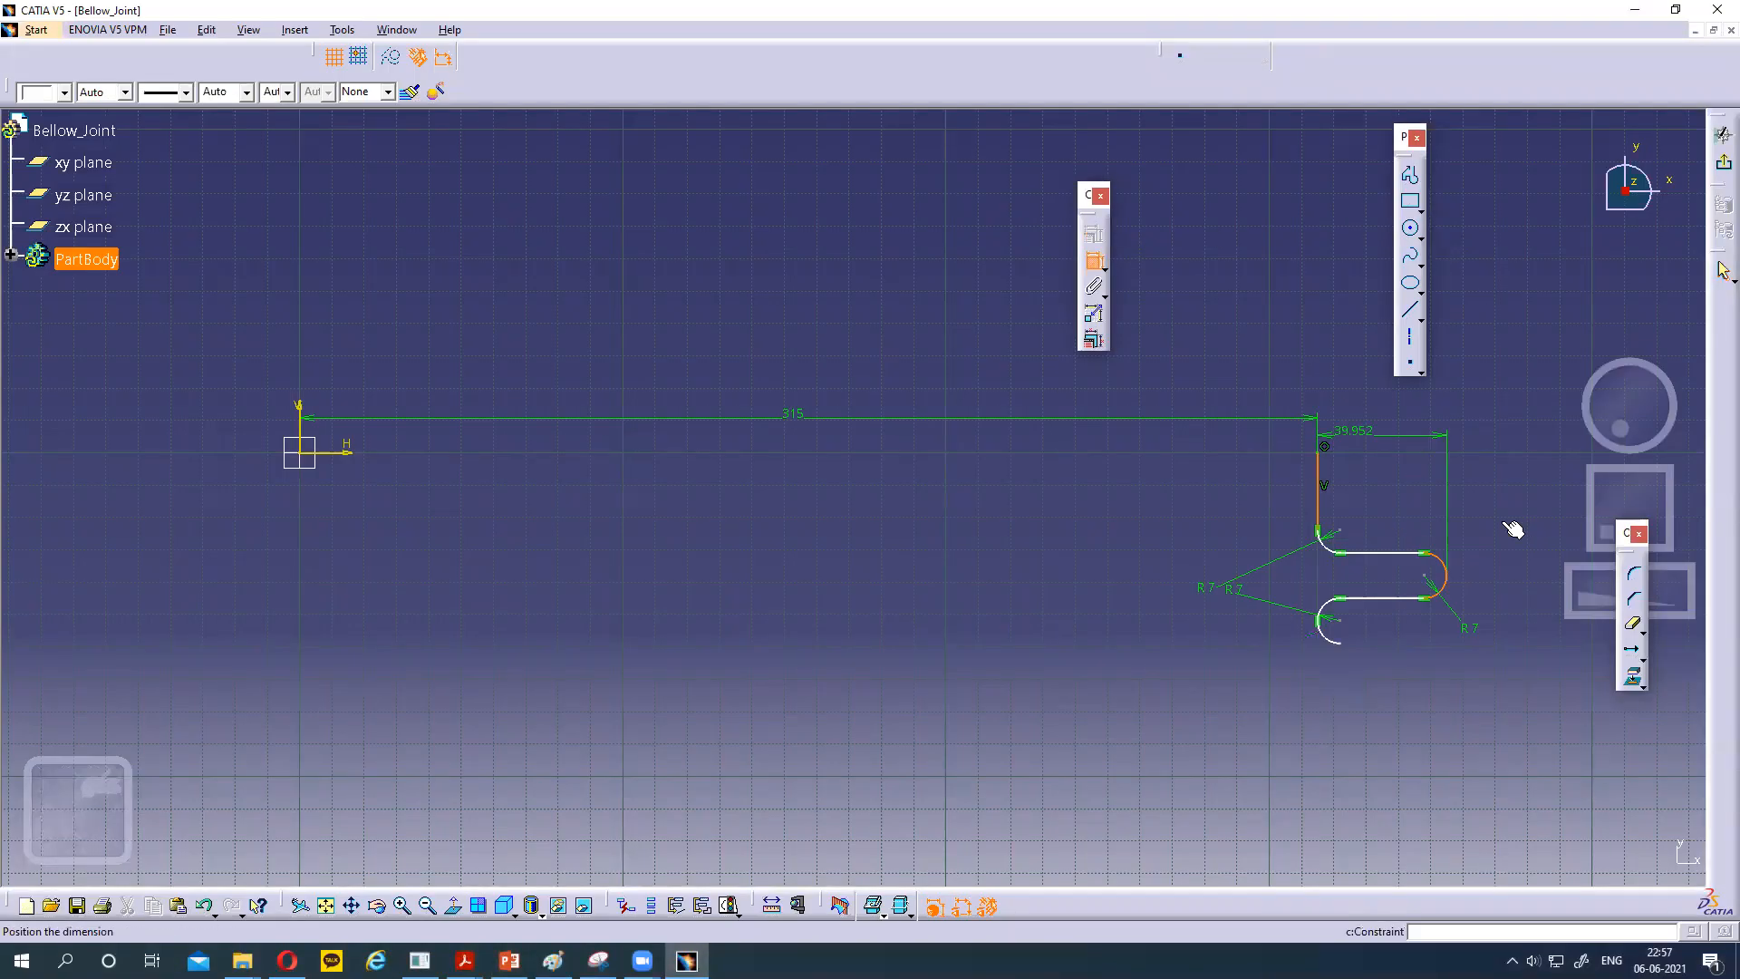
pyautogui.click(1382, 468)
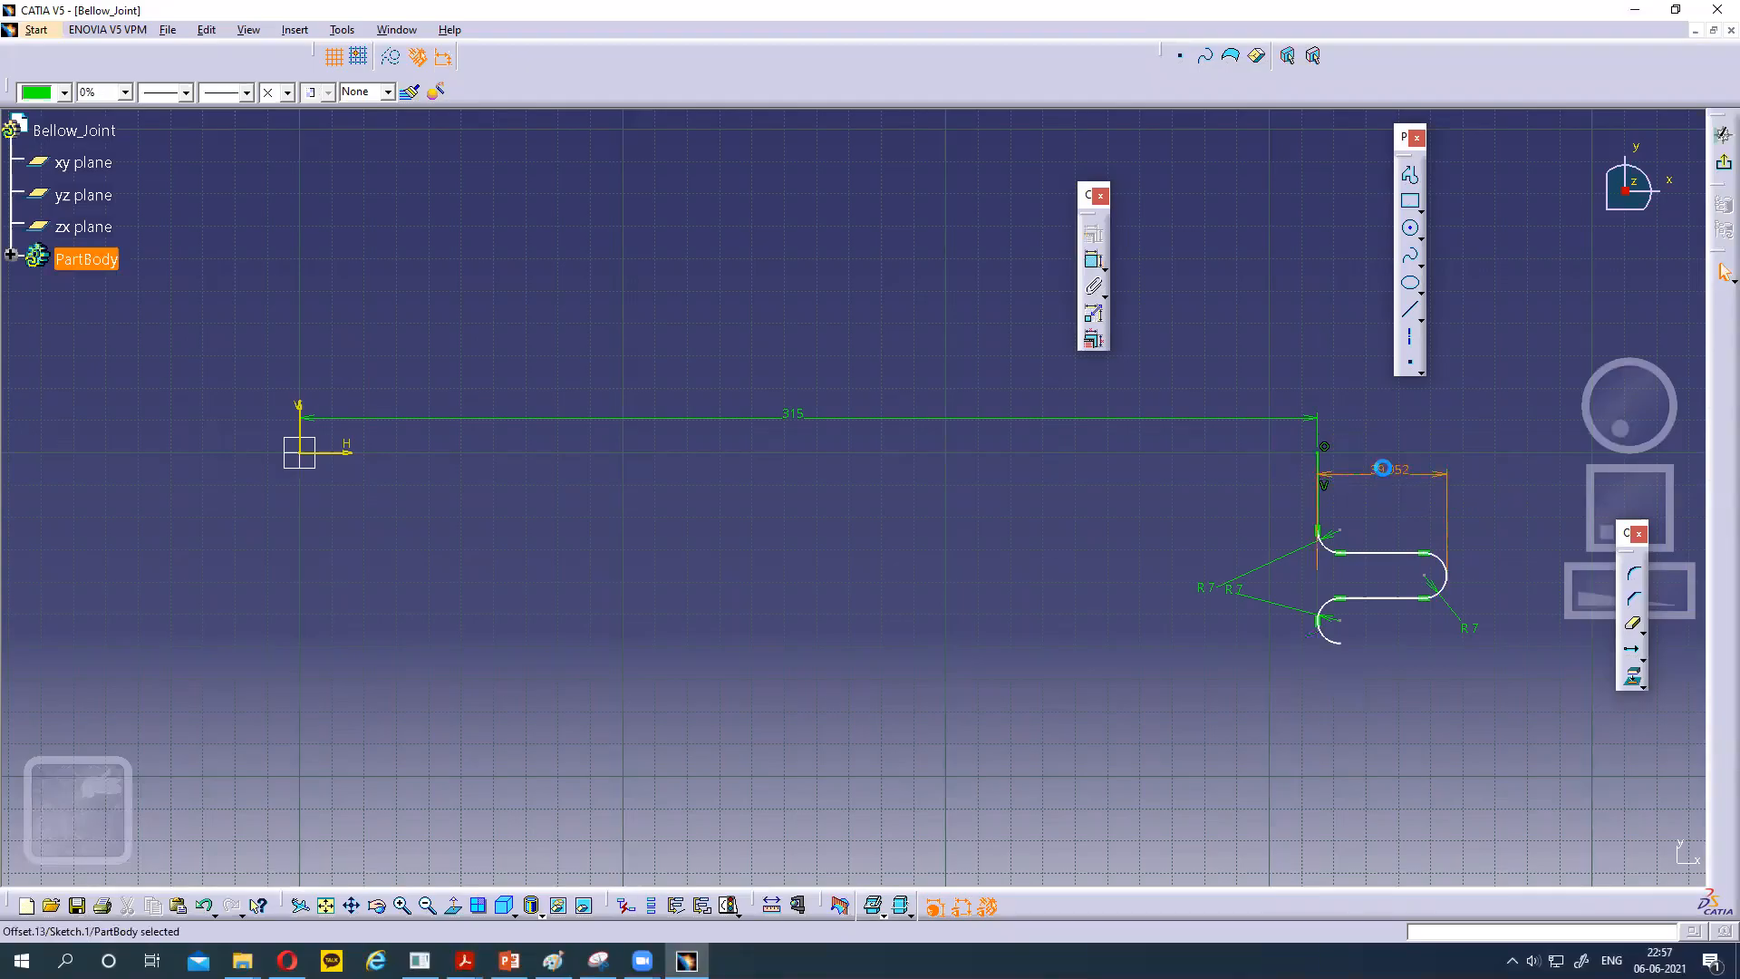
pyautogui.doubleClick(1383, 467)
pyautogui.write('28')
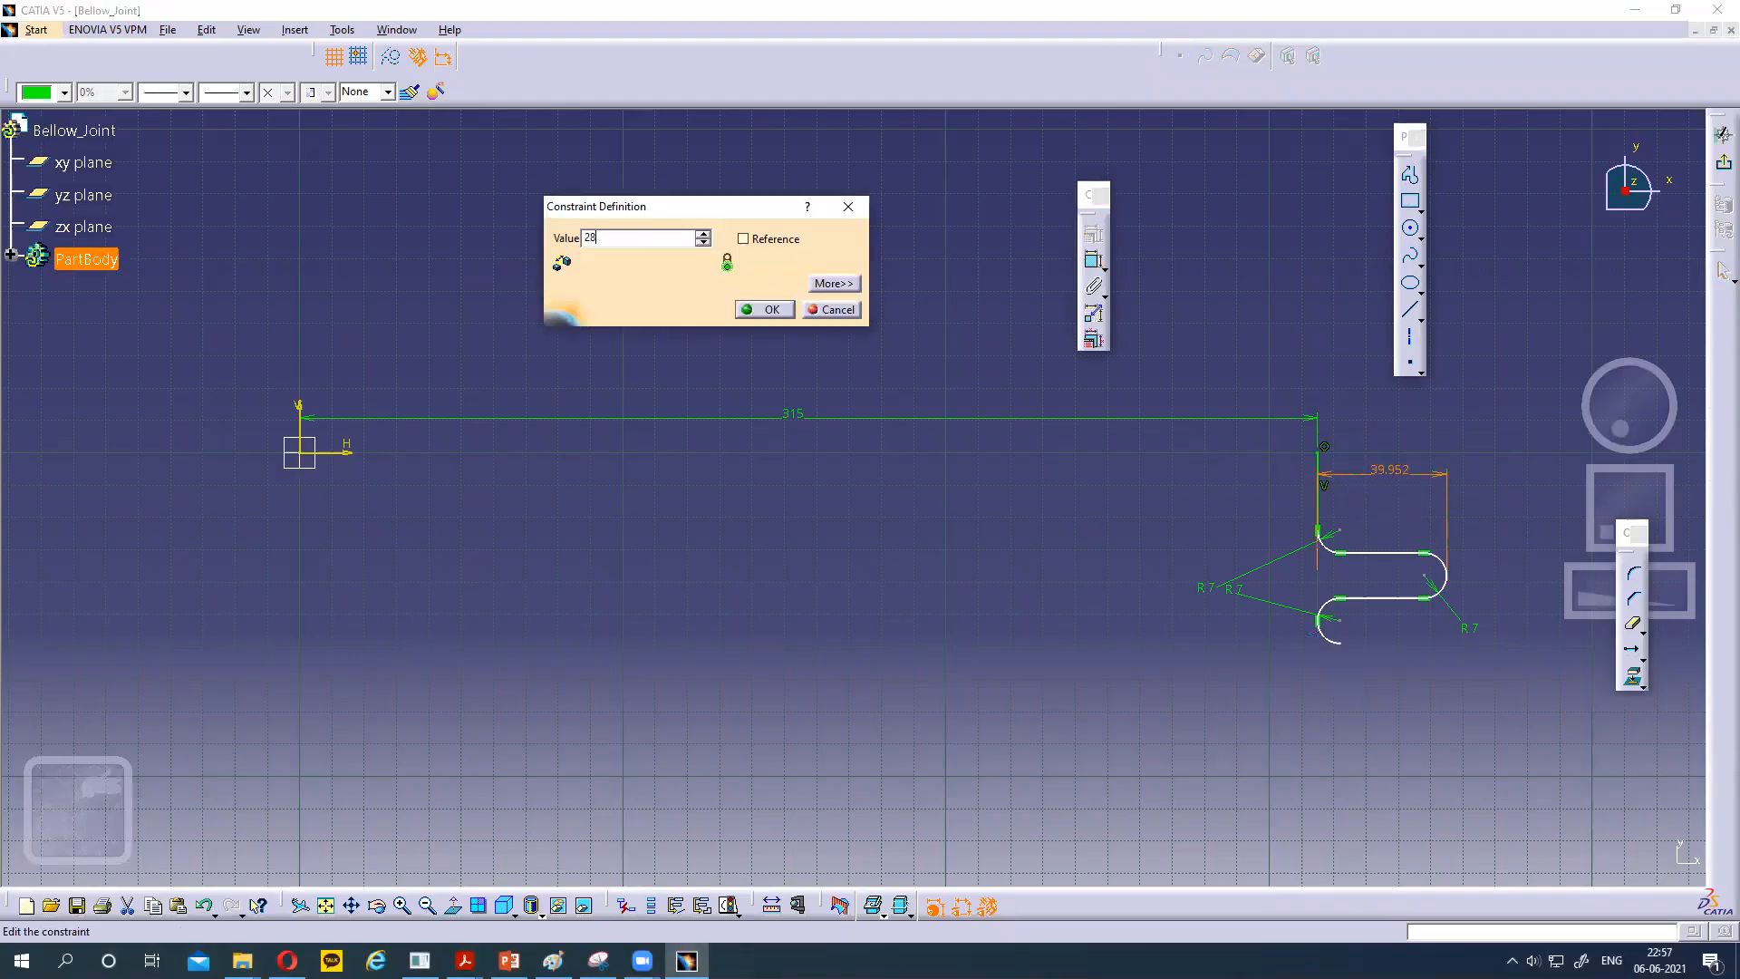
pyautogui.press('Return')
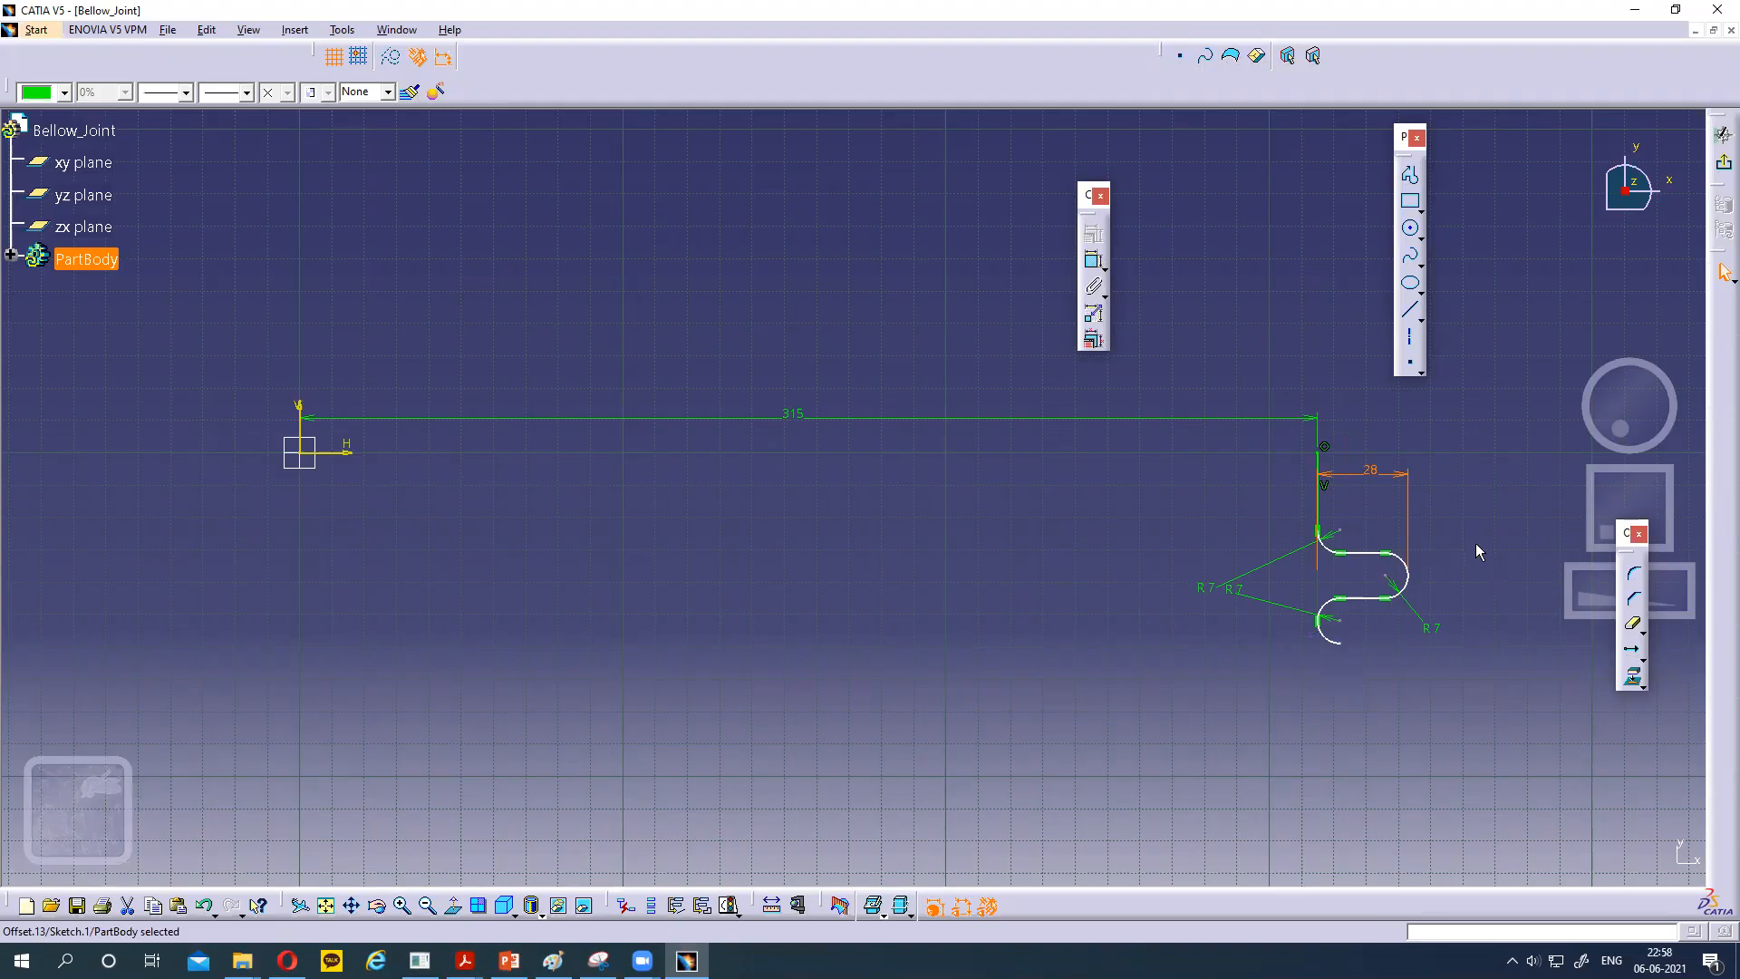
pyautogui.moveTo(1478, 567); pyautogui.dragTo(1431, 514, button='middle')
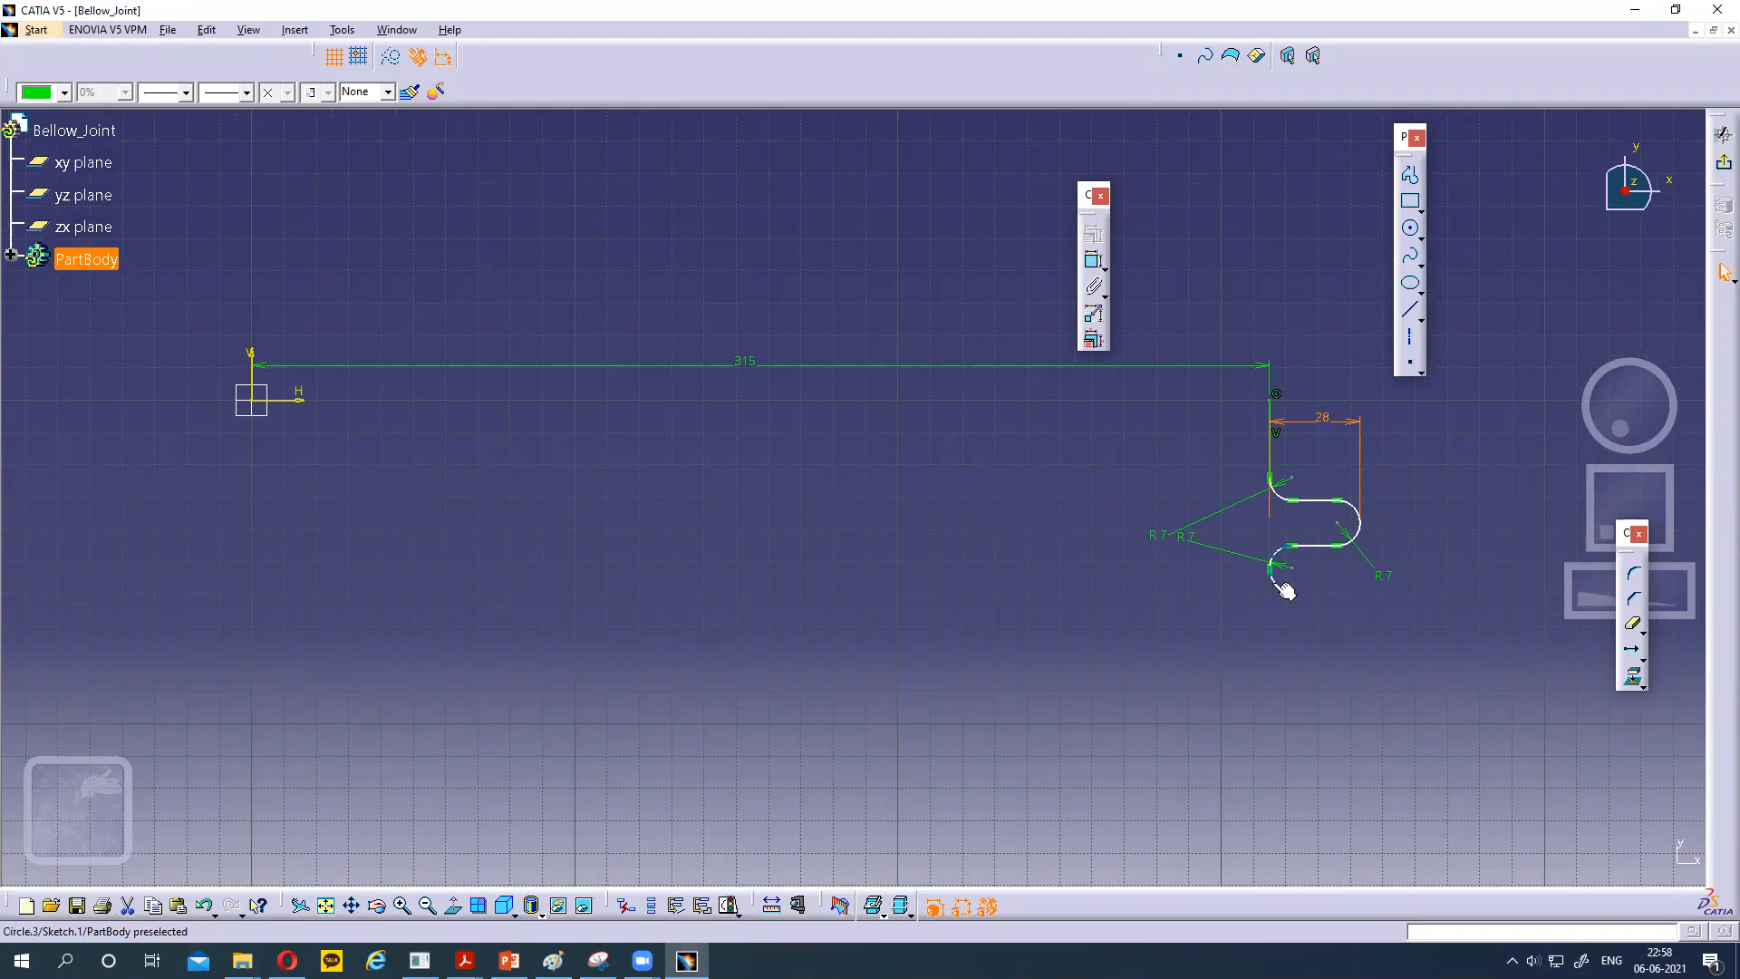
pyautogui.click(1331, 505)
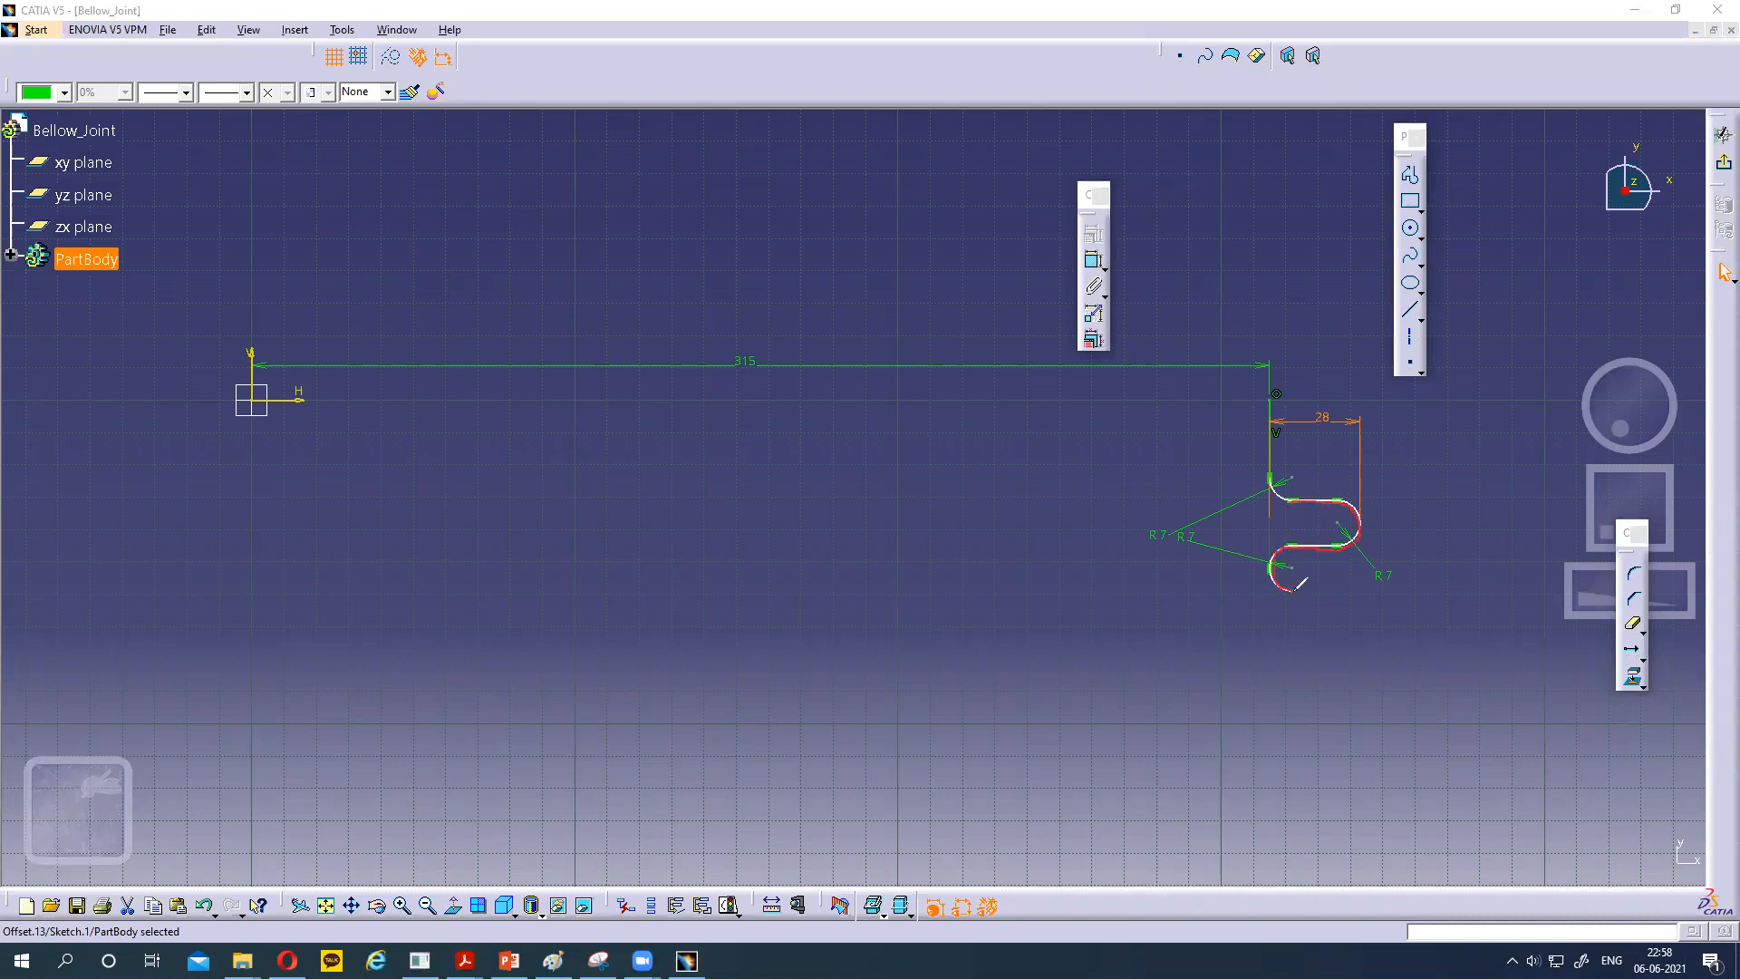
pyautogui.moveTo(1361, 599); pyautogui.dragTo(1295, 627)
pyautogui.moveTo(1281, 726)
pyautogui.mouseDown()
pyautogui.moveTo(1335, 749)
pyautogui.moveTo(1303, 798)
pyautogui.mouseUp()
pyautogui.click(1094, 152)
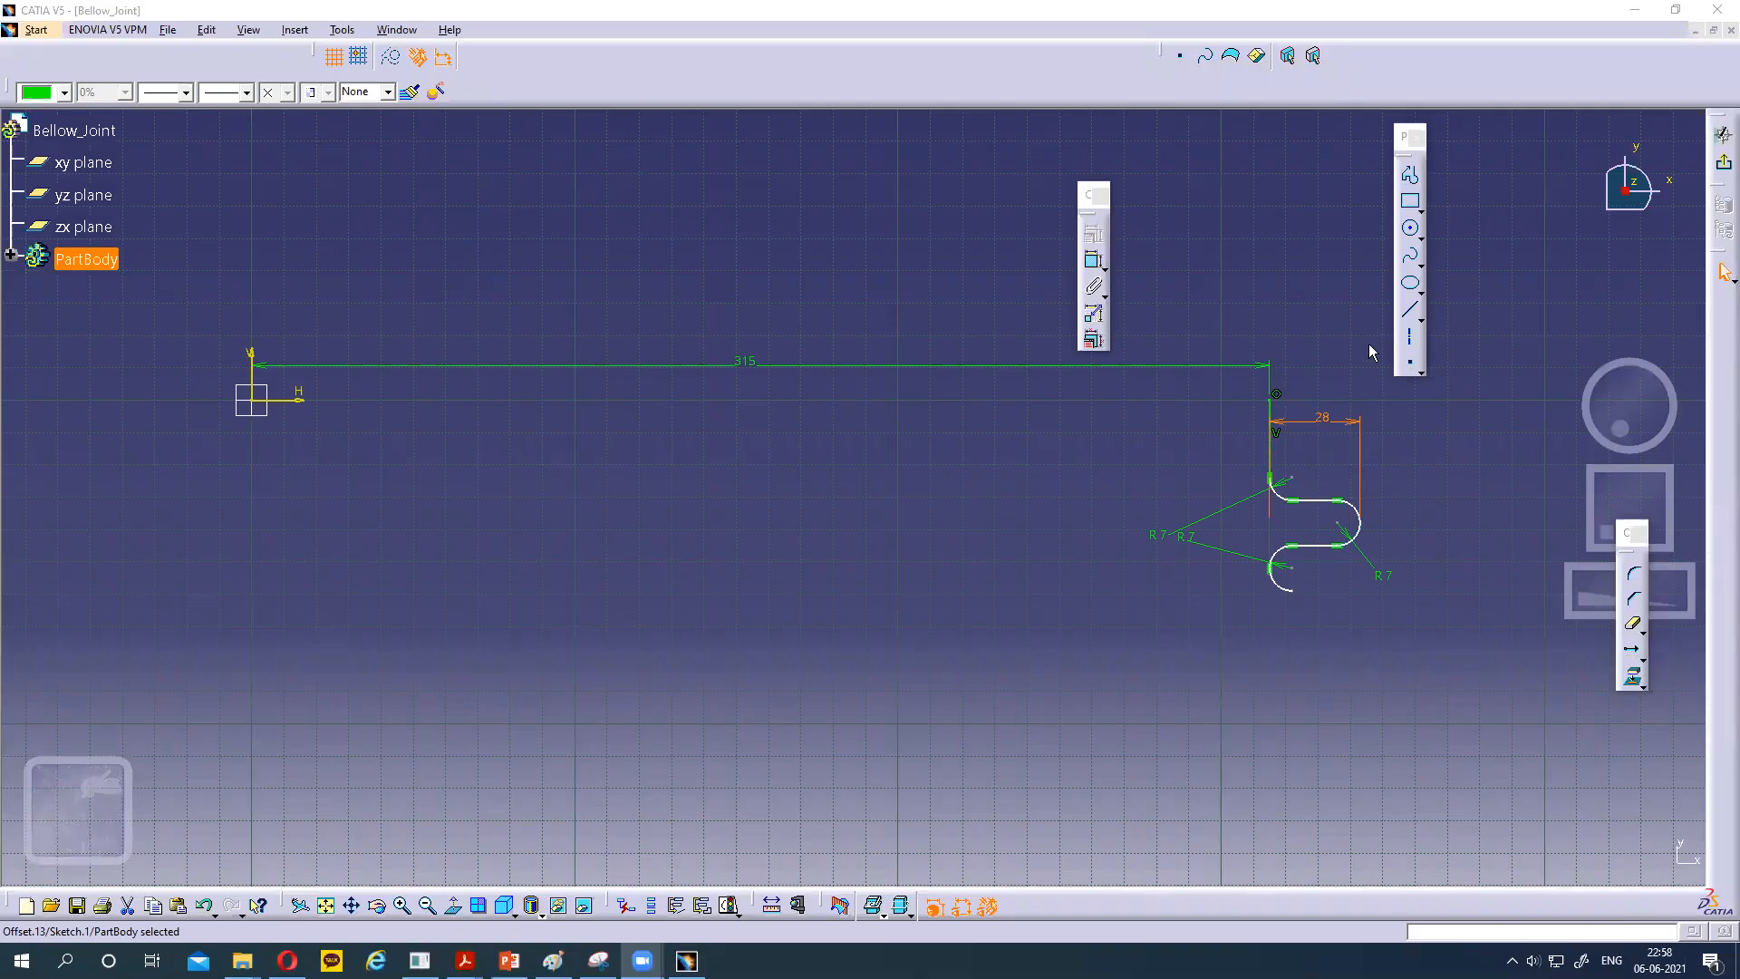
# Translate the outer half-circle, its two horizontal lines and the lower inner arc downward in 9 duplicates, from upper to lower inner arc centre.
pyautogui.click(1331, 501)
pyautogui.keyDown('ctrl'); pyautogui.click(1359, 533); pyautogui.keyUp('ctrl')
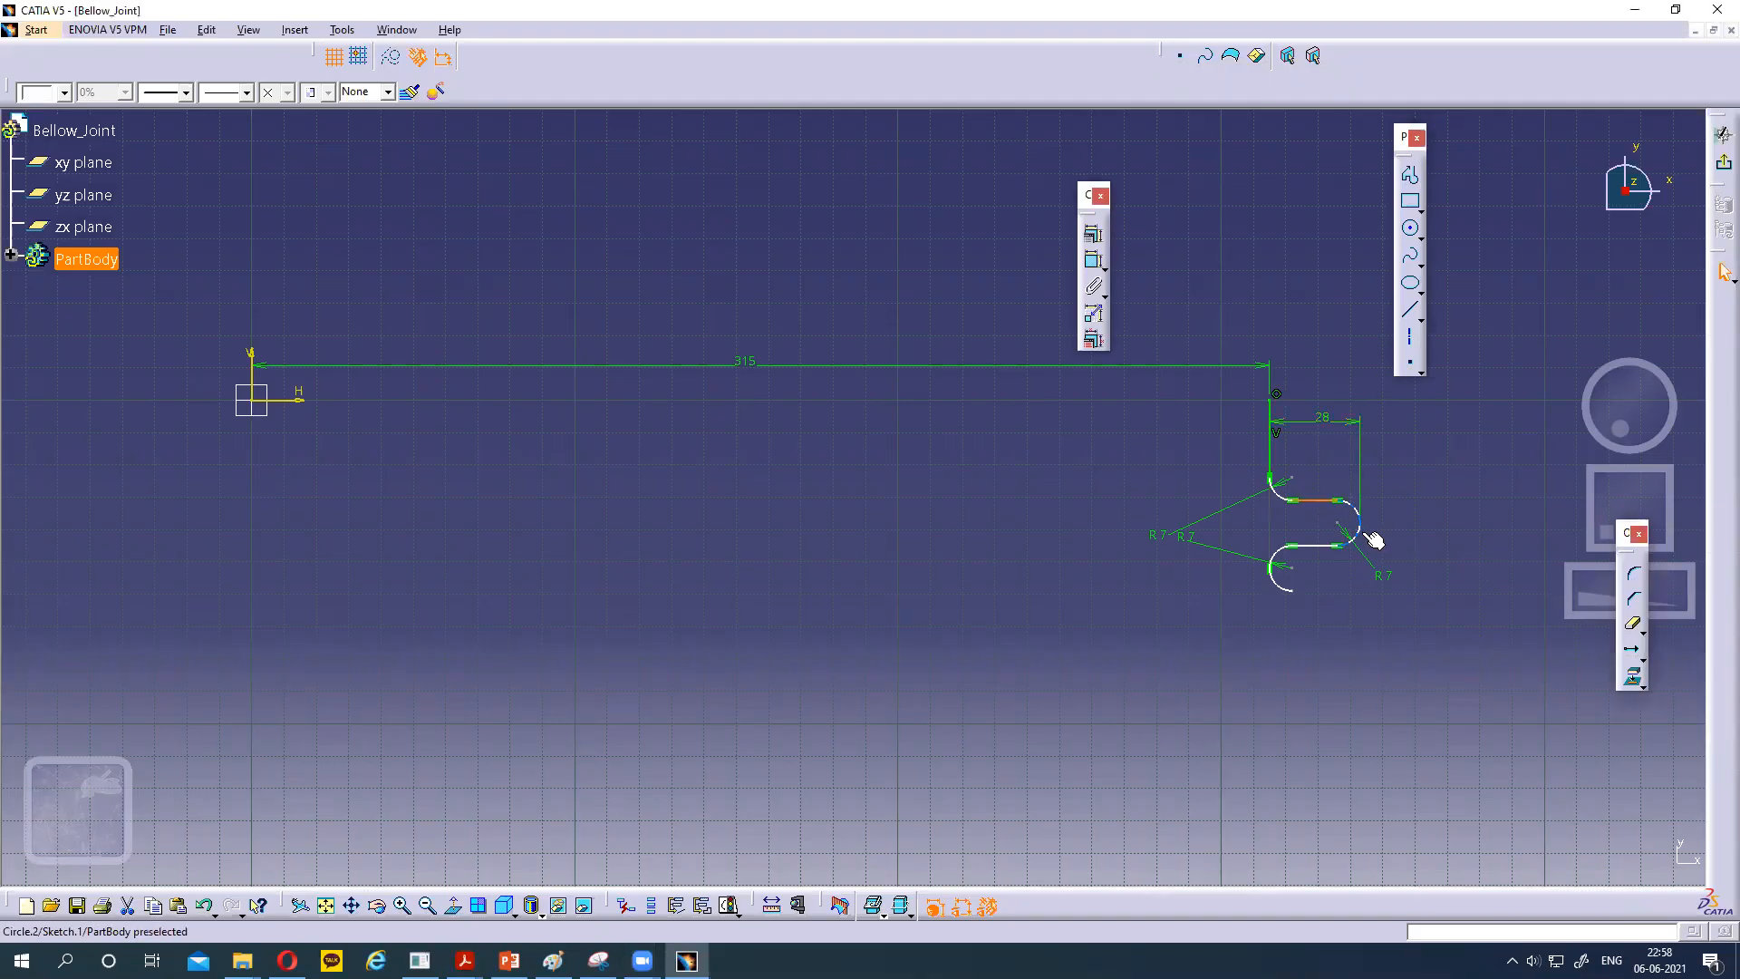
pyautogui.keyDown('ctrl'); pyautogui.click(1314, 544); pyautogui.keyUp('ctrl')
pyautogui.keyDown('ctrl'); pyautogui.click(1289, 567); pyautogui.keyUp('ctrl')
pyautogui.click(1639, 654)
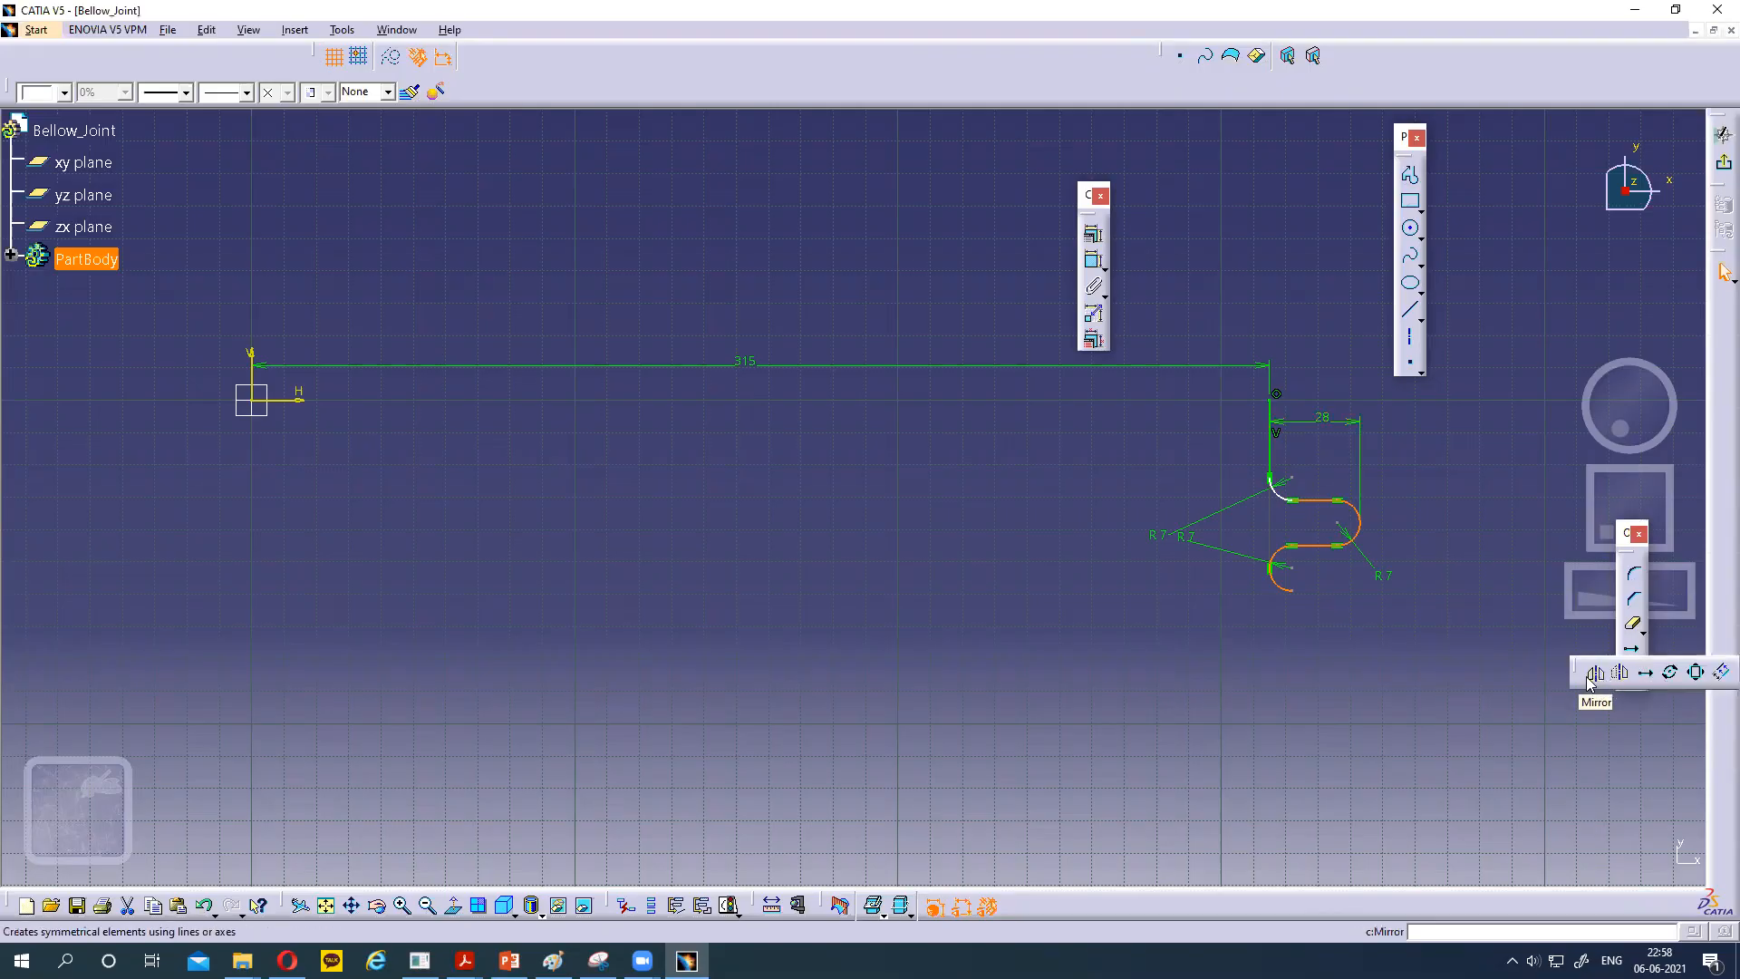
pyautogui.click(1646, 674)
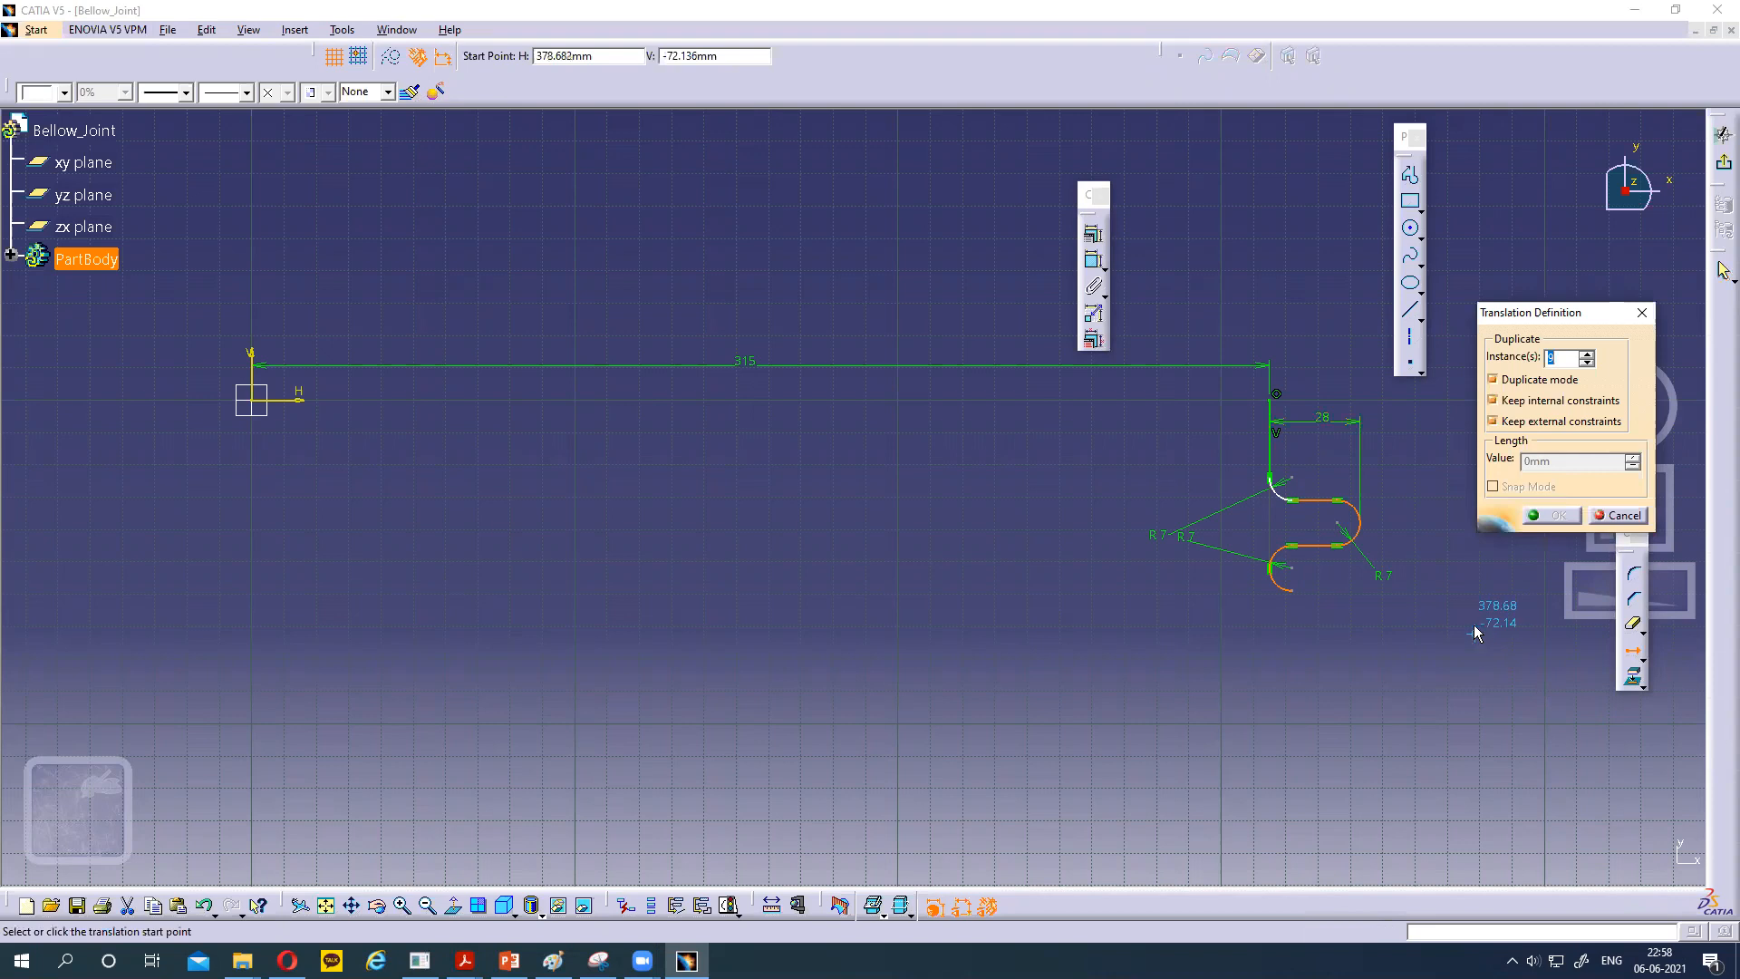
pyautogui.click(1295, 479)
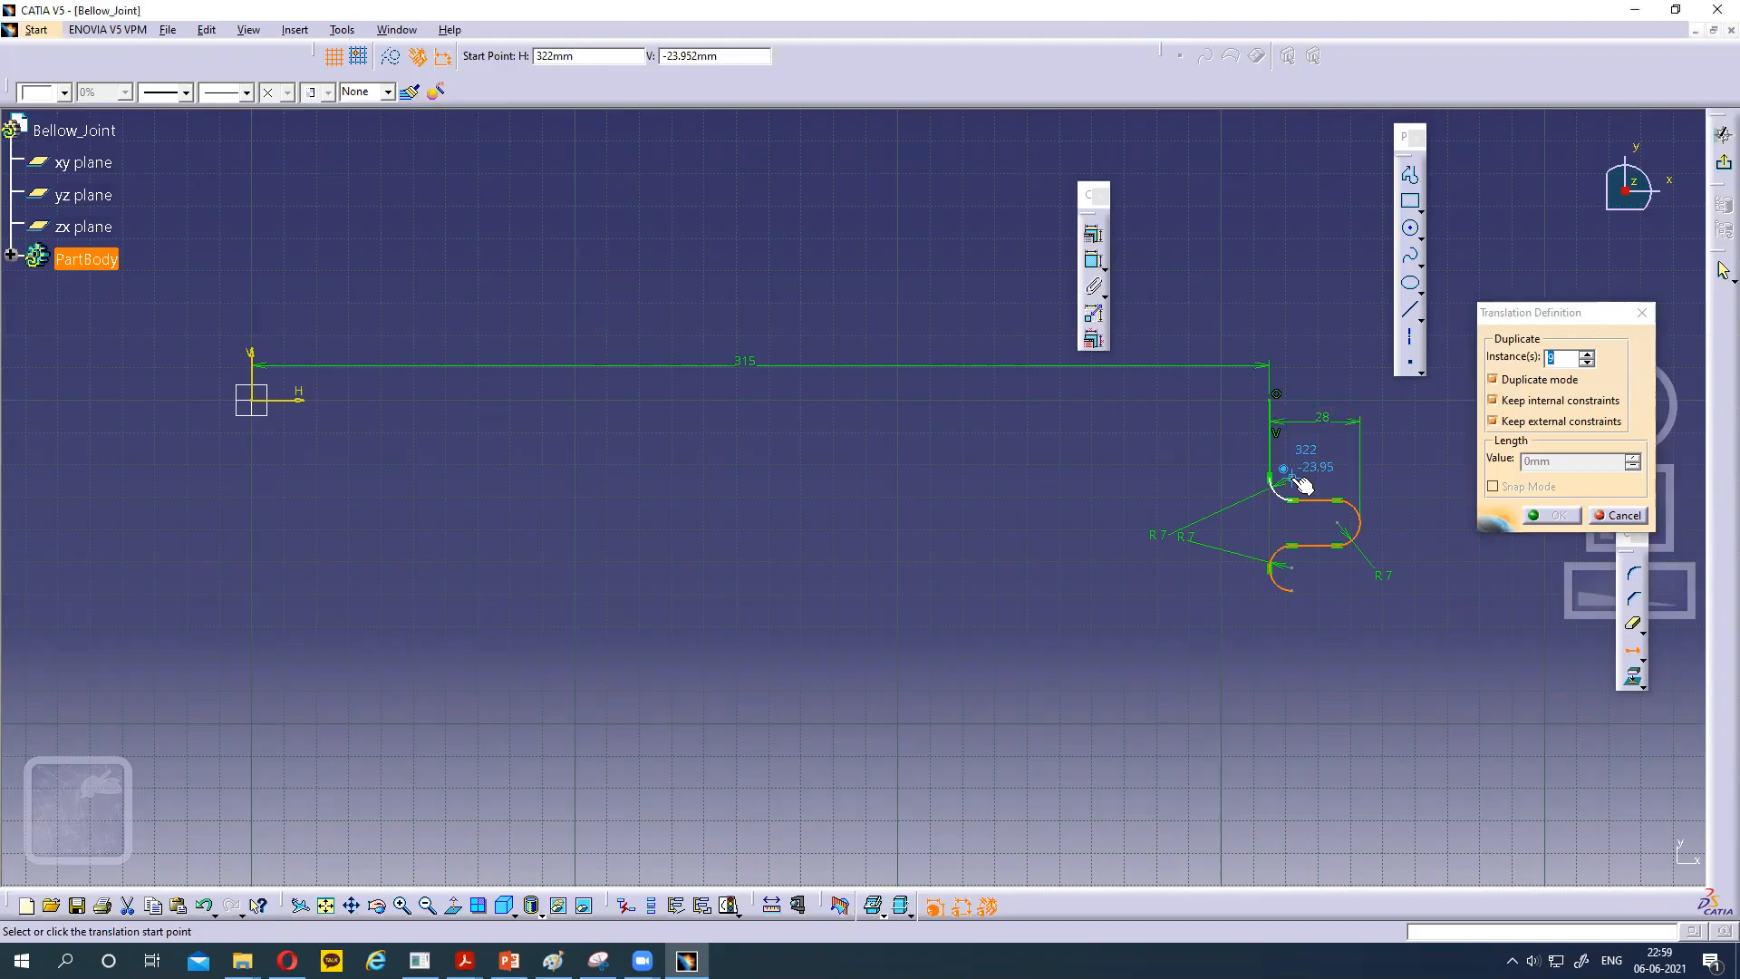
pyautogui.click(1302, 577)
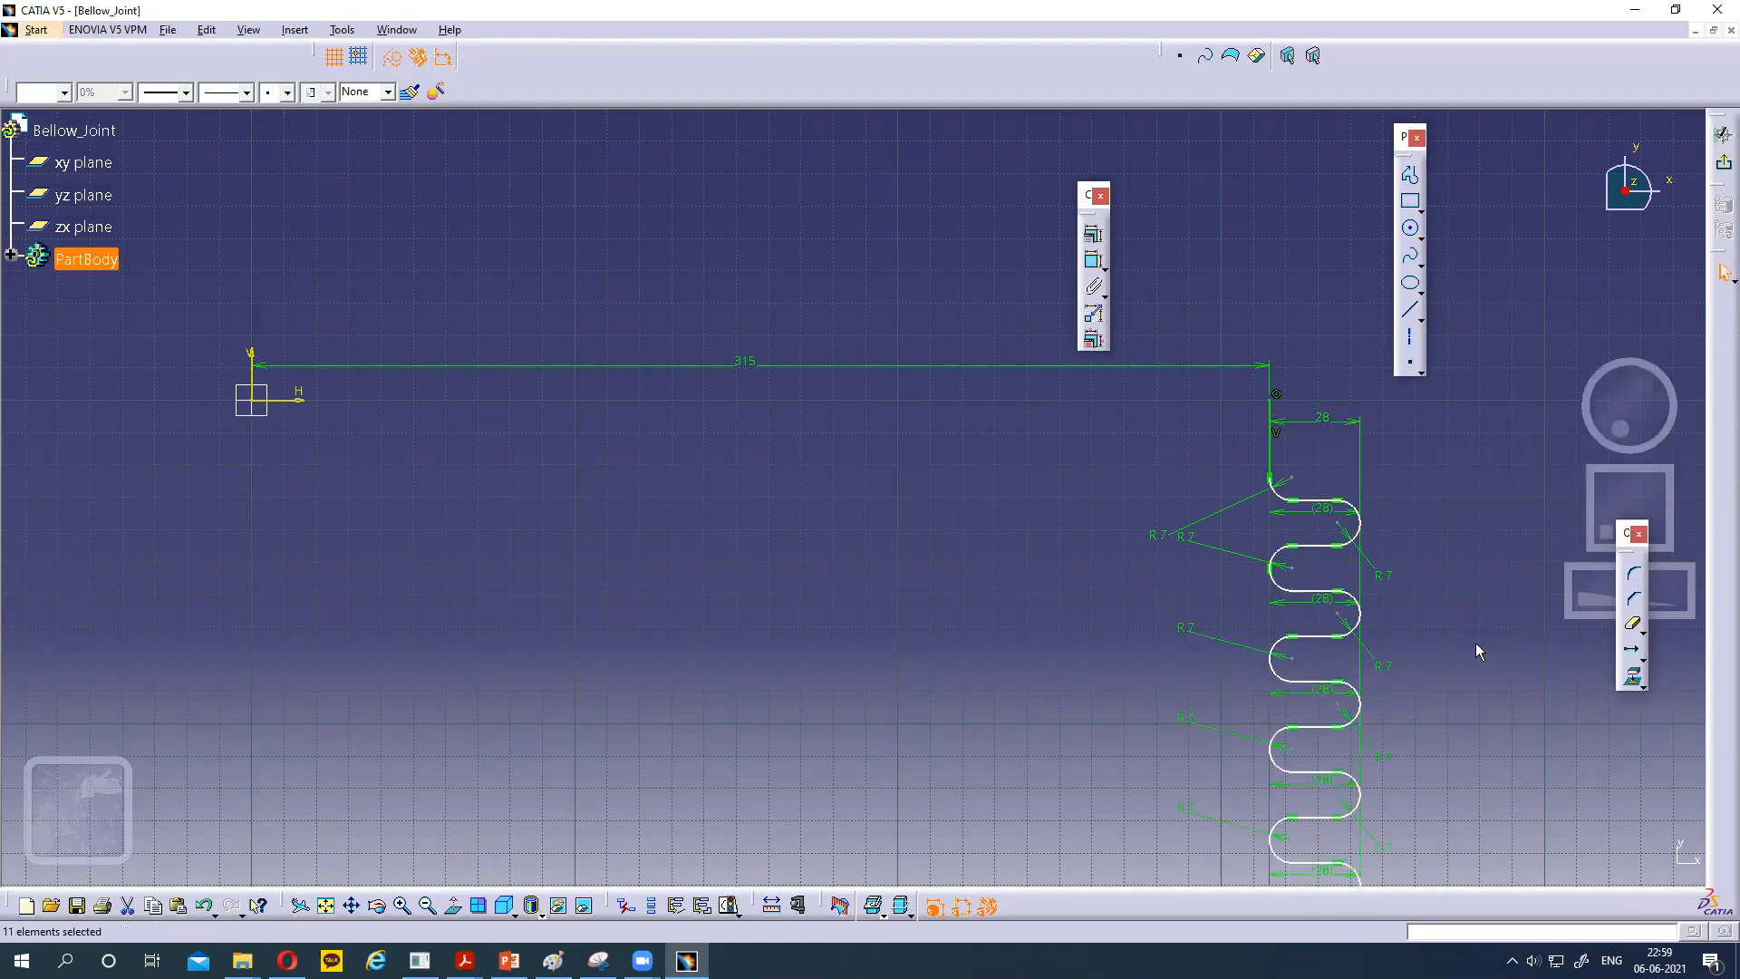
pyautogui.moveTo(1478, 639); pyautogui.dragTo(1391, 321, button='middle')
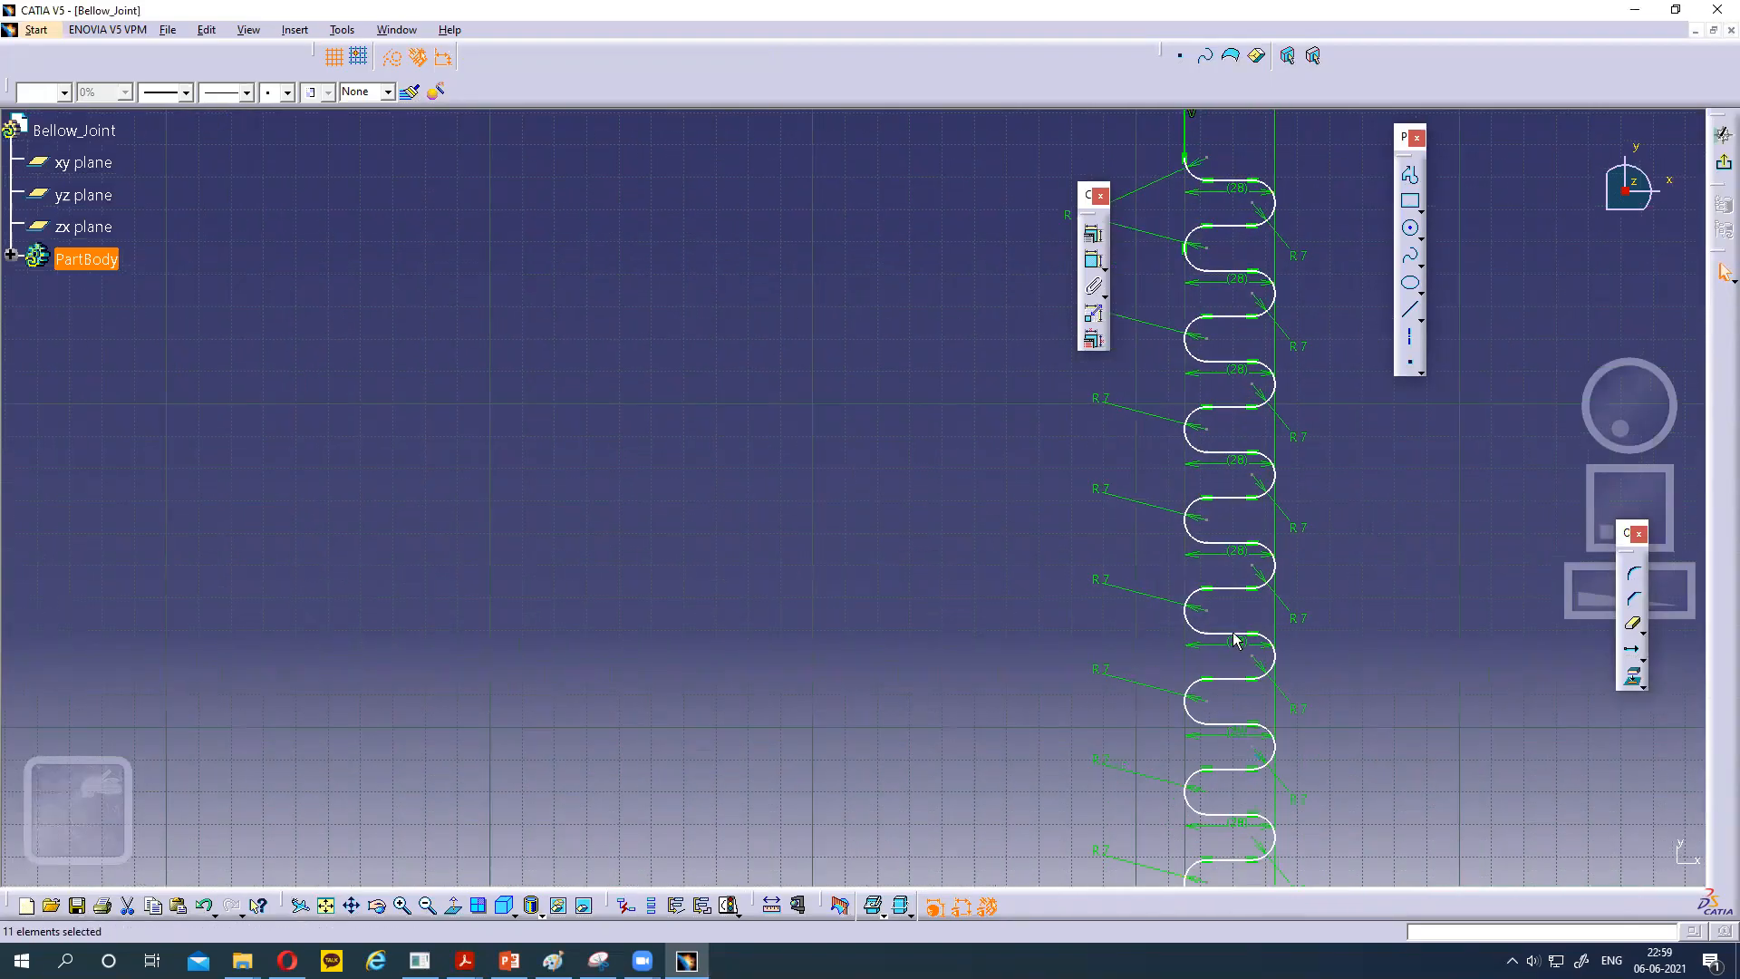
pyautogui.moveTo(1414, 695)
pyautogui.mouseDown(button='middle')
pyautogui.moveTo(1383, 540)
pyautogui.moveTo(1384, 650)
pyautogui.moveTo(1385, 535)
pyautogui.mouseUp(button='middle')
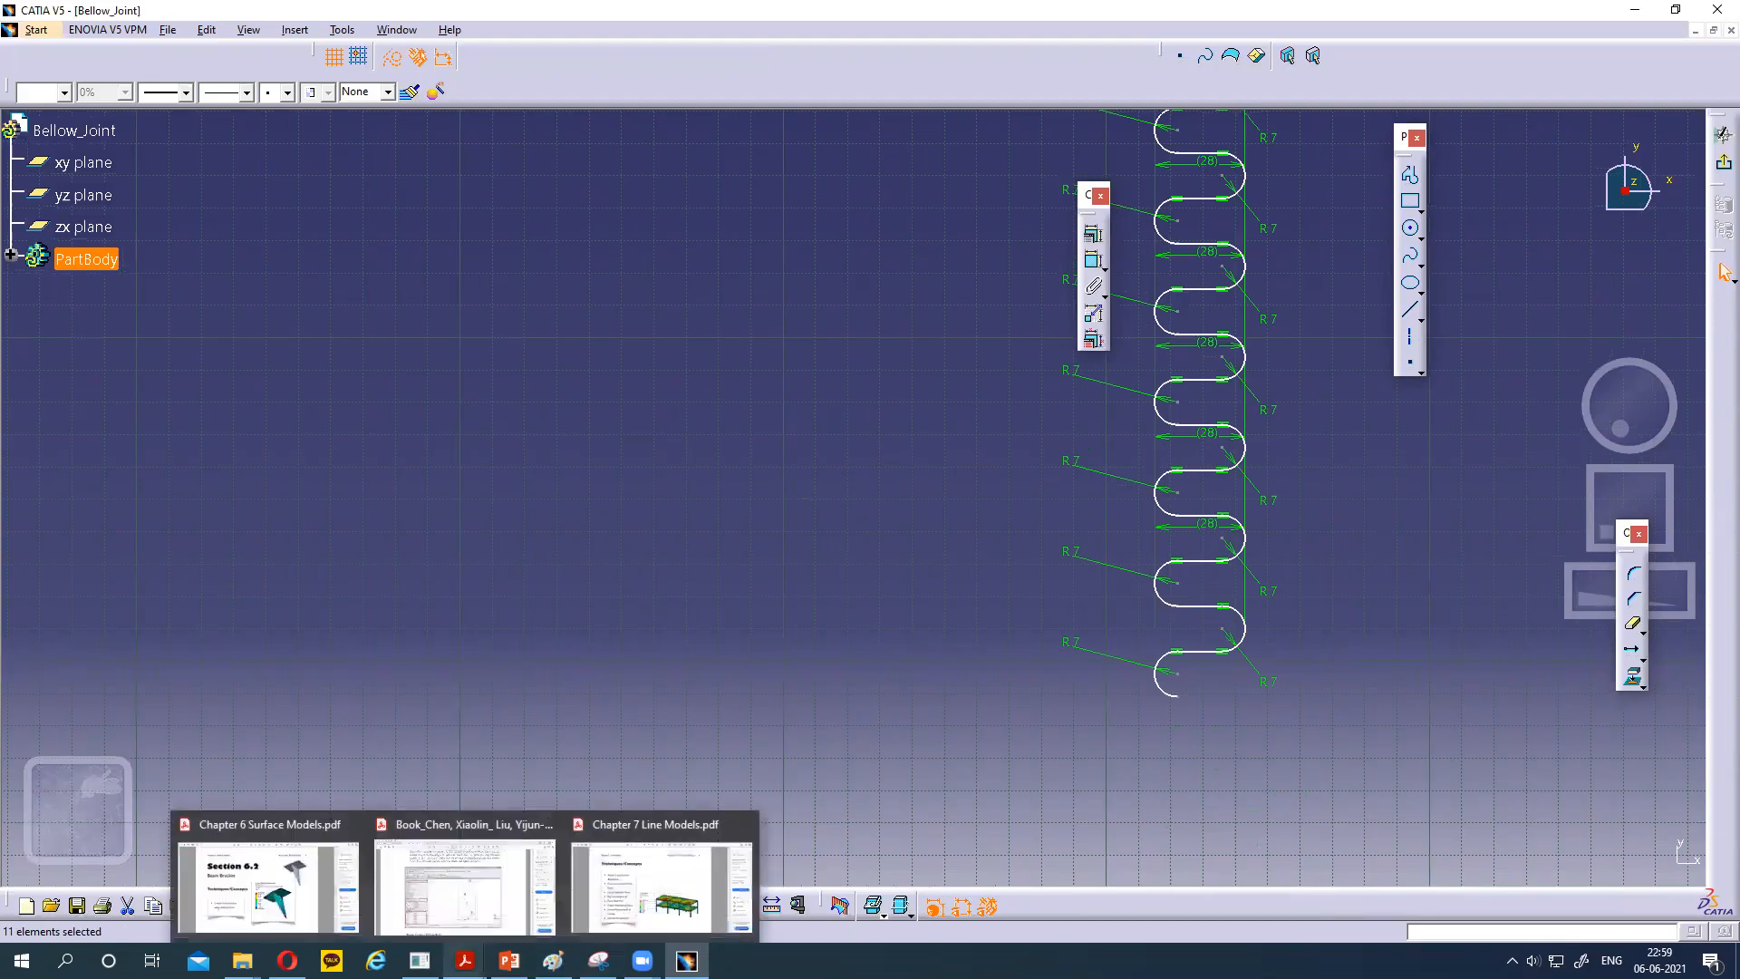
# Consult the bellows drawing in PowerPoint, return to CATIA and sketch a vertical line about 21 mm long downward from the last inner arc.
pyautogui.click(464, 884)
pyautogui.click(508, 961)
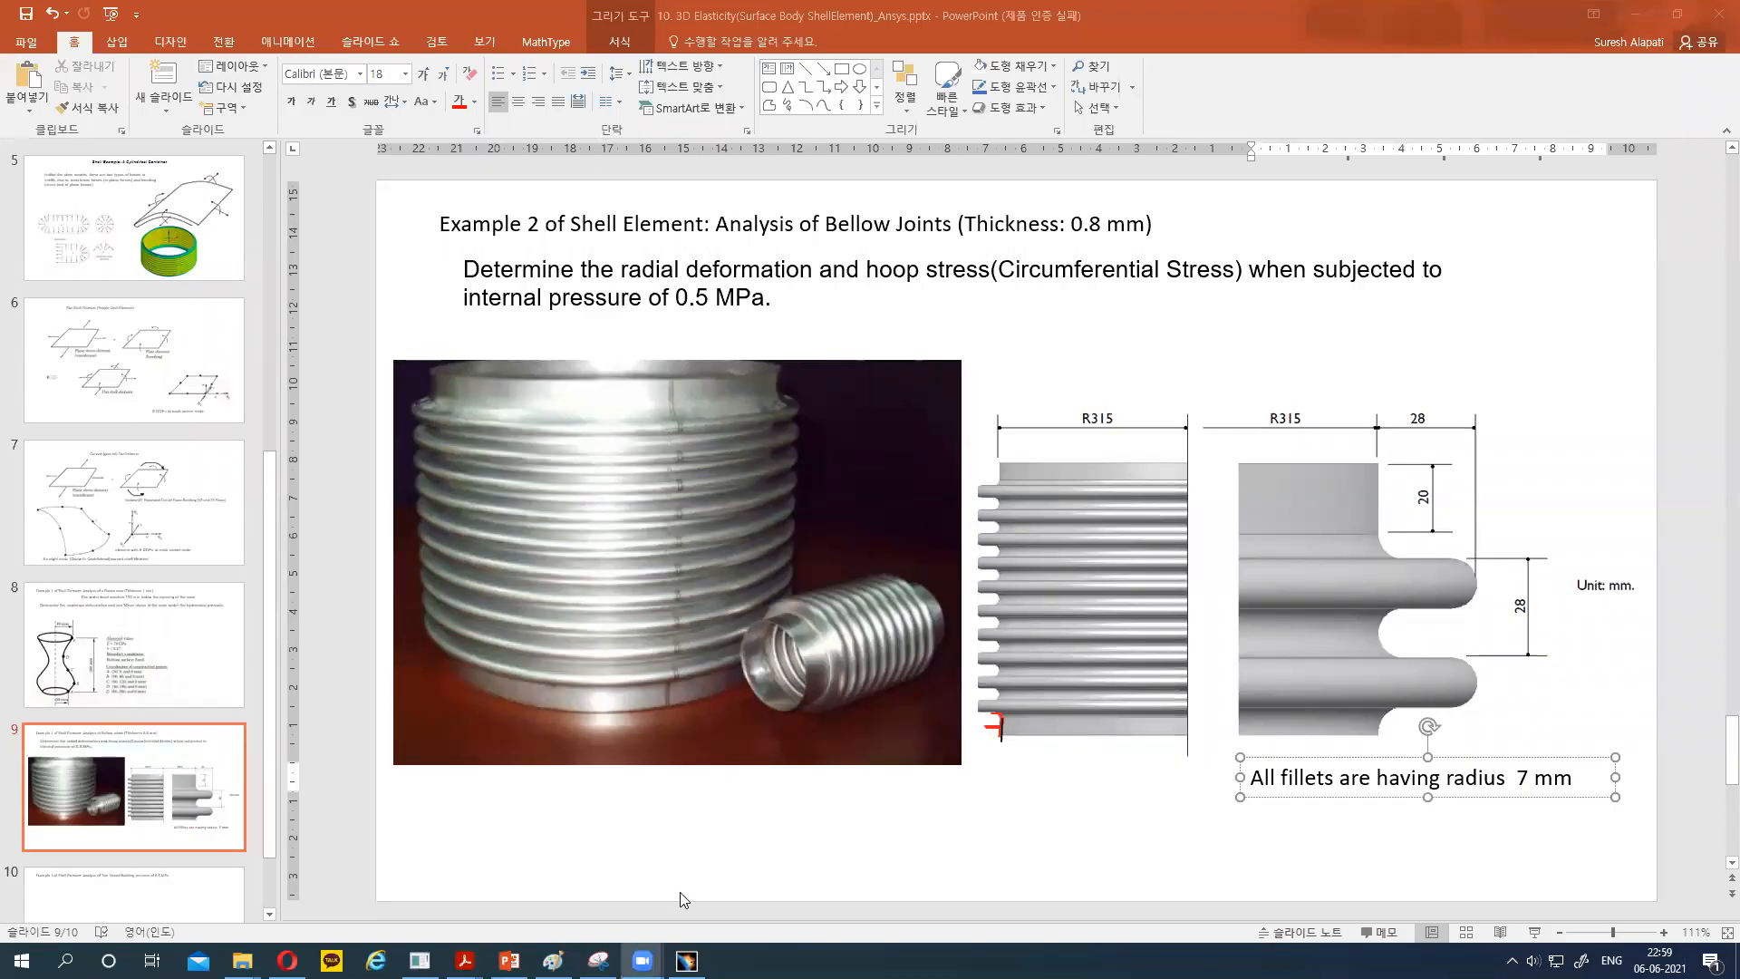
pyautogui.click(687, 961)
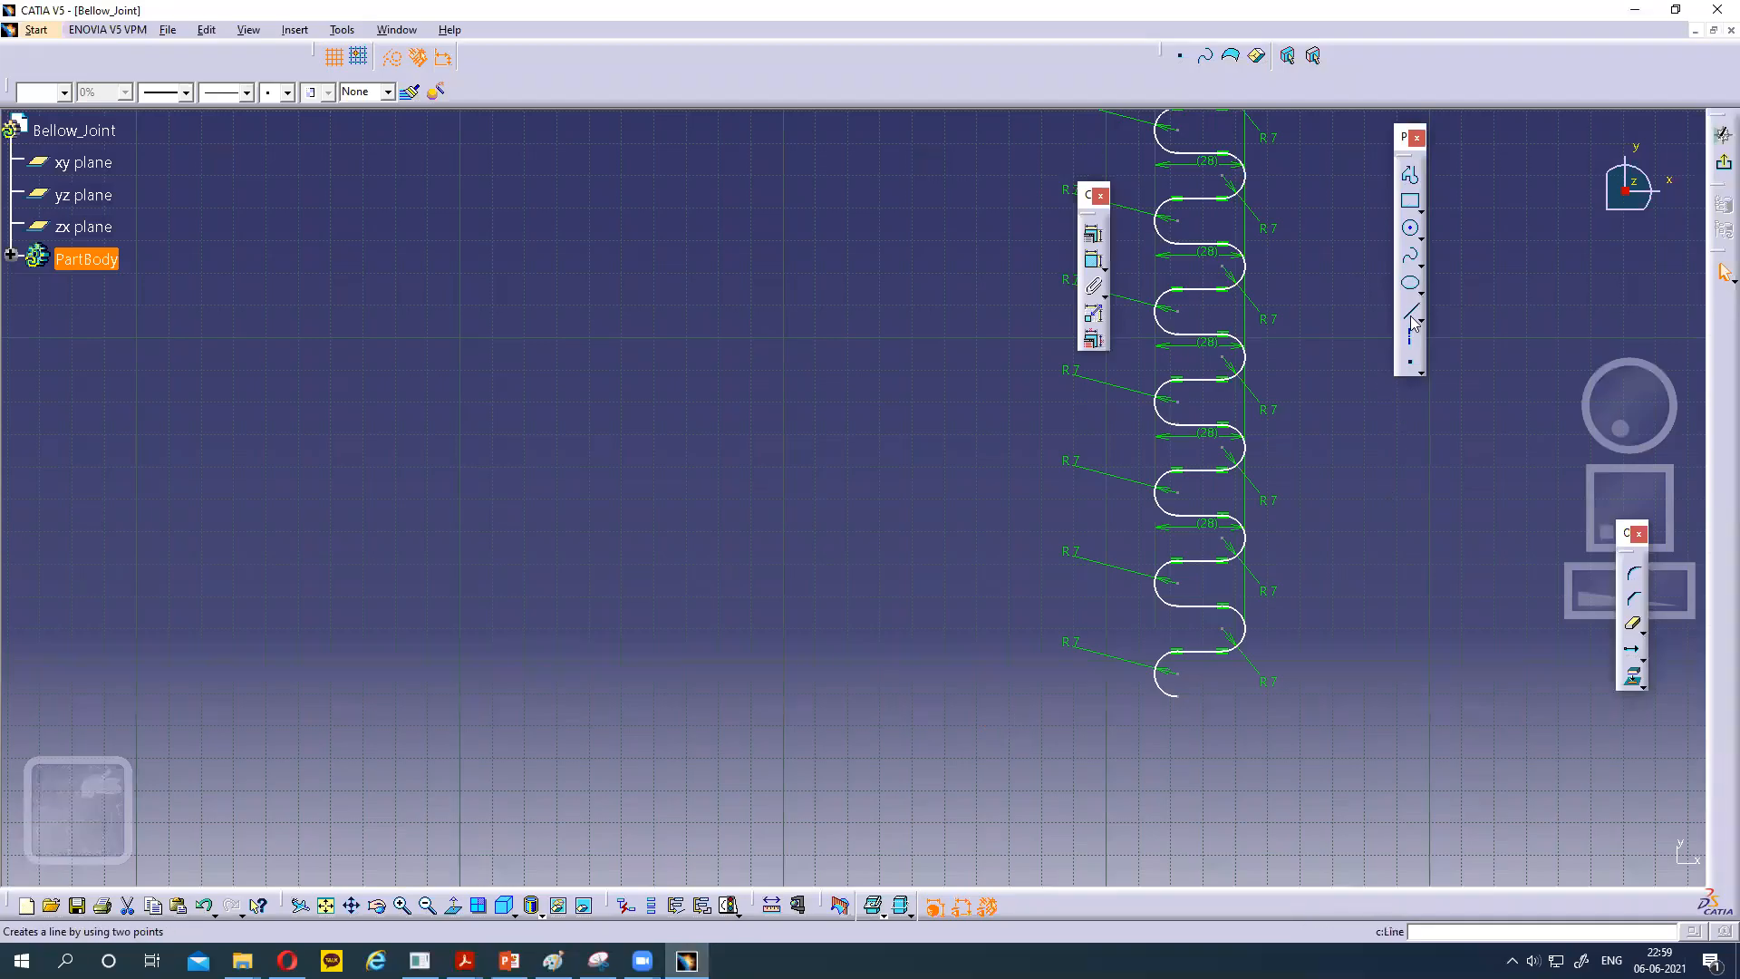
pyautogui.click(1411, 313)
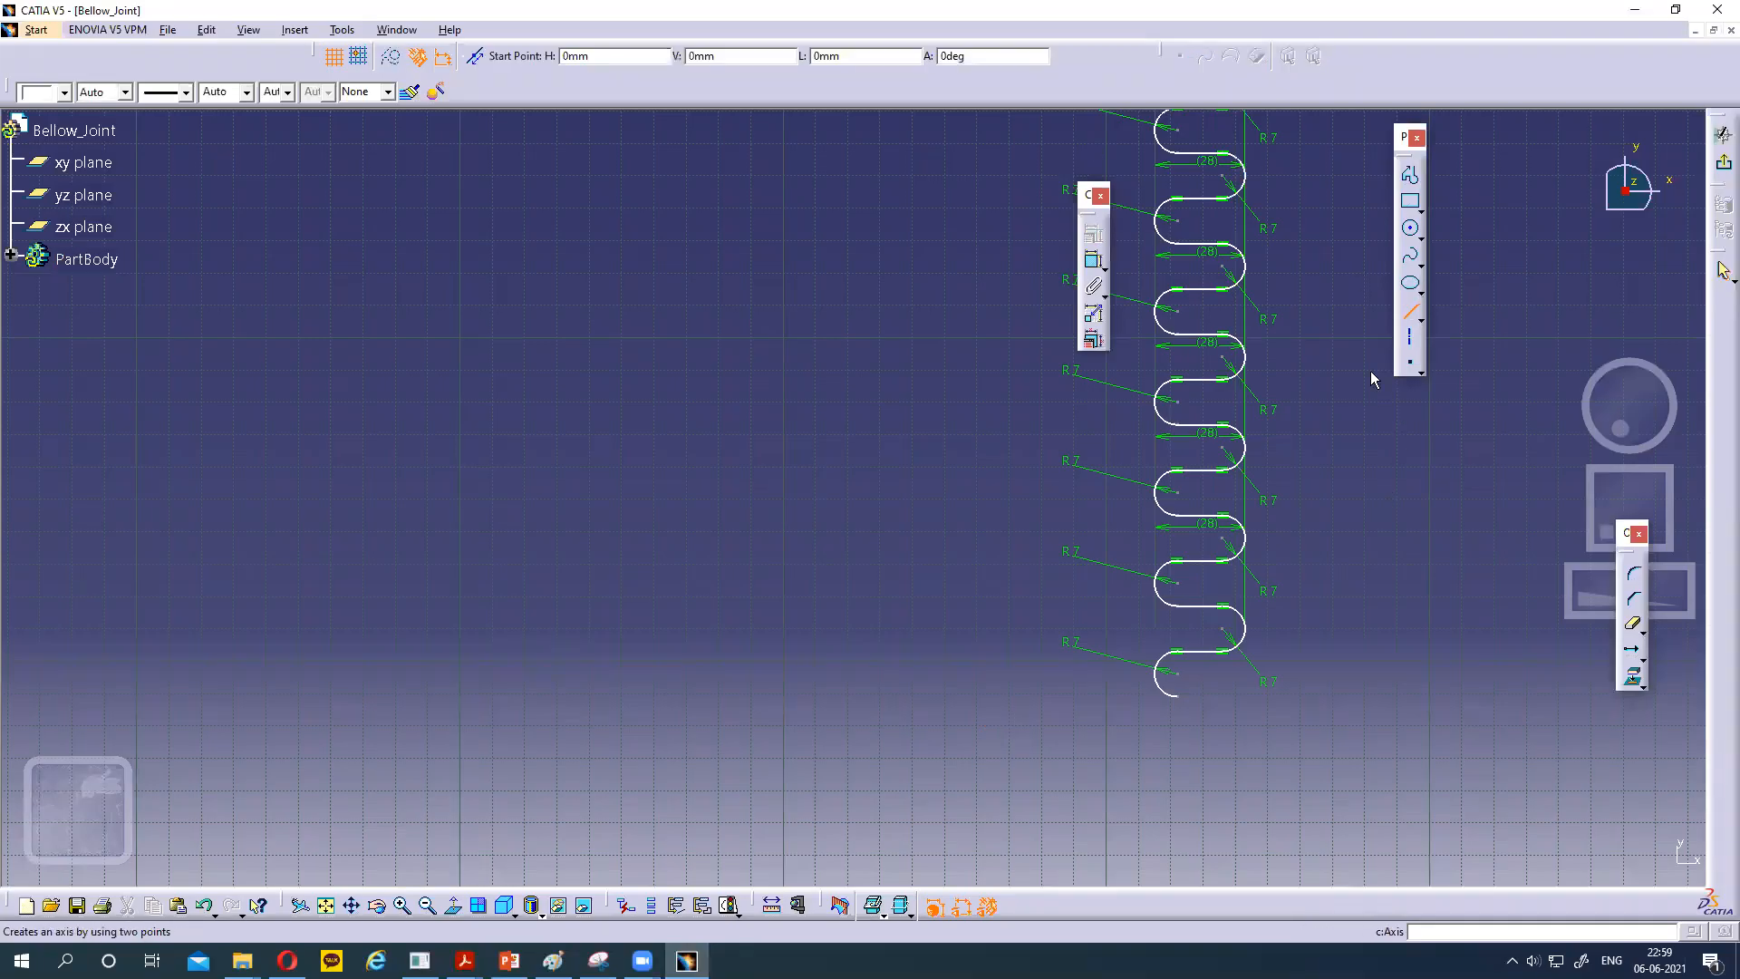
pyautogui.click(1165, 674)
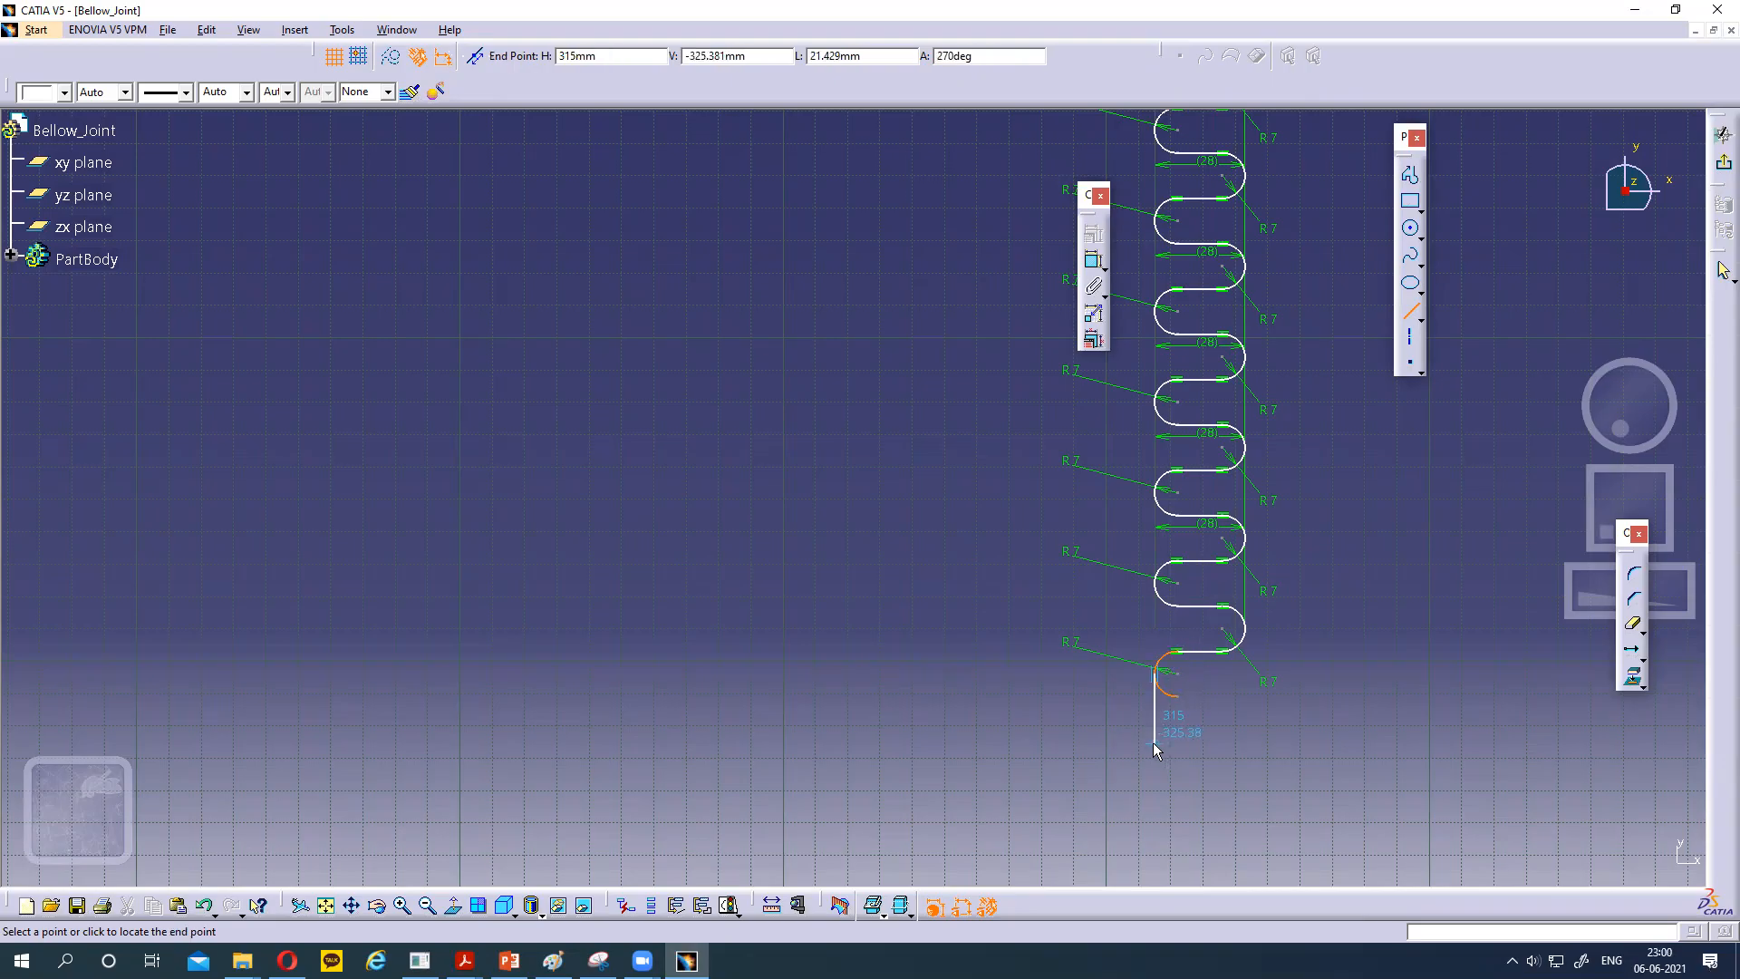
pyautogui.click(1155, 743)
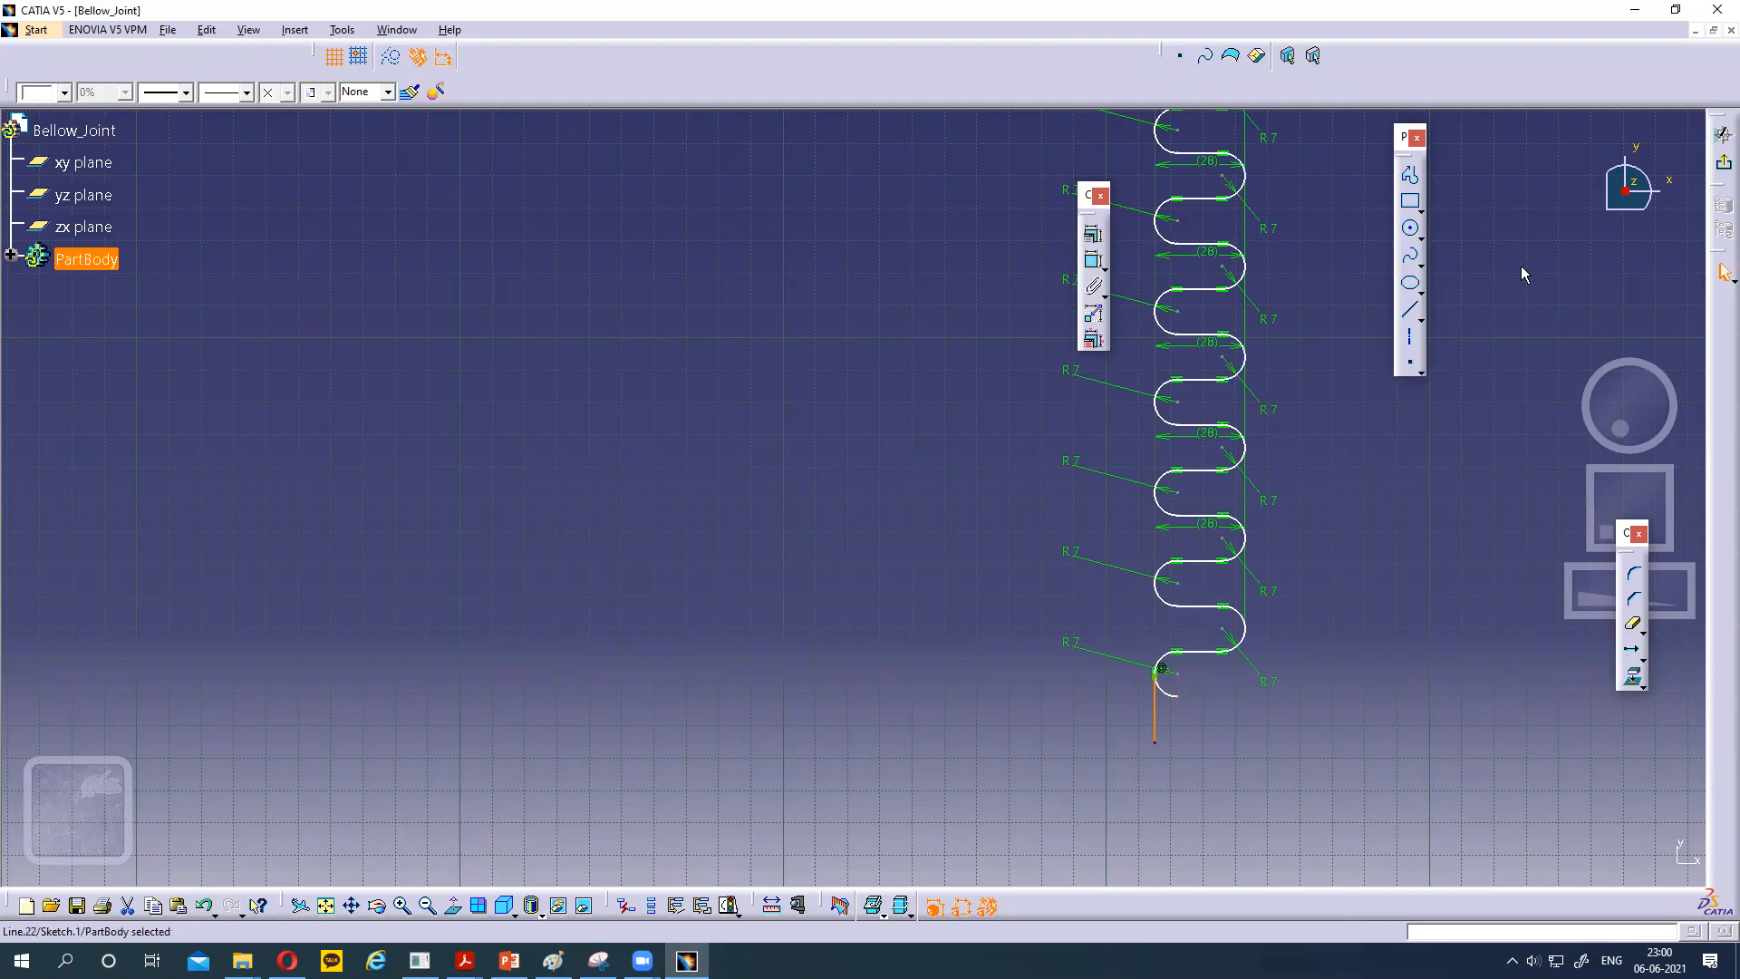
# Dimension the length of the vertical line at the profile's lower end and set it to 20 mm.
pyautogui.click(1094, 260)
pyautogui.click(1155, 712)
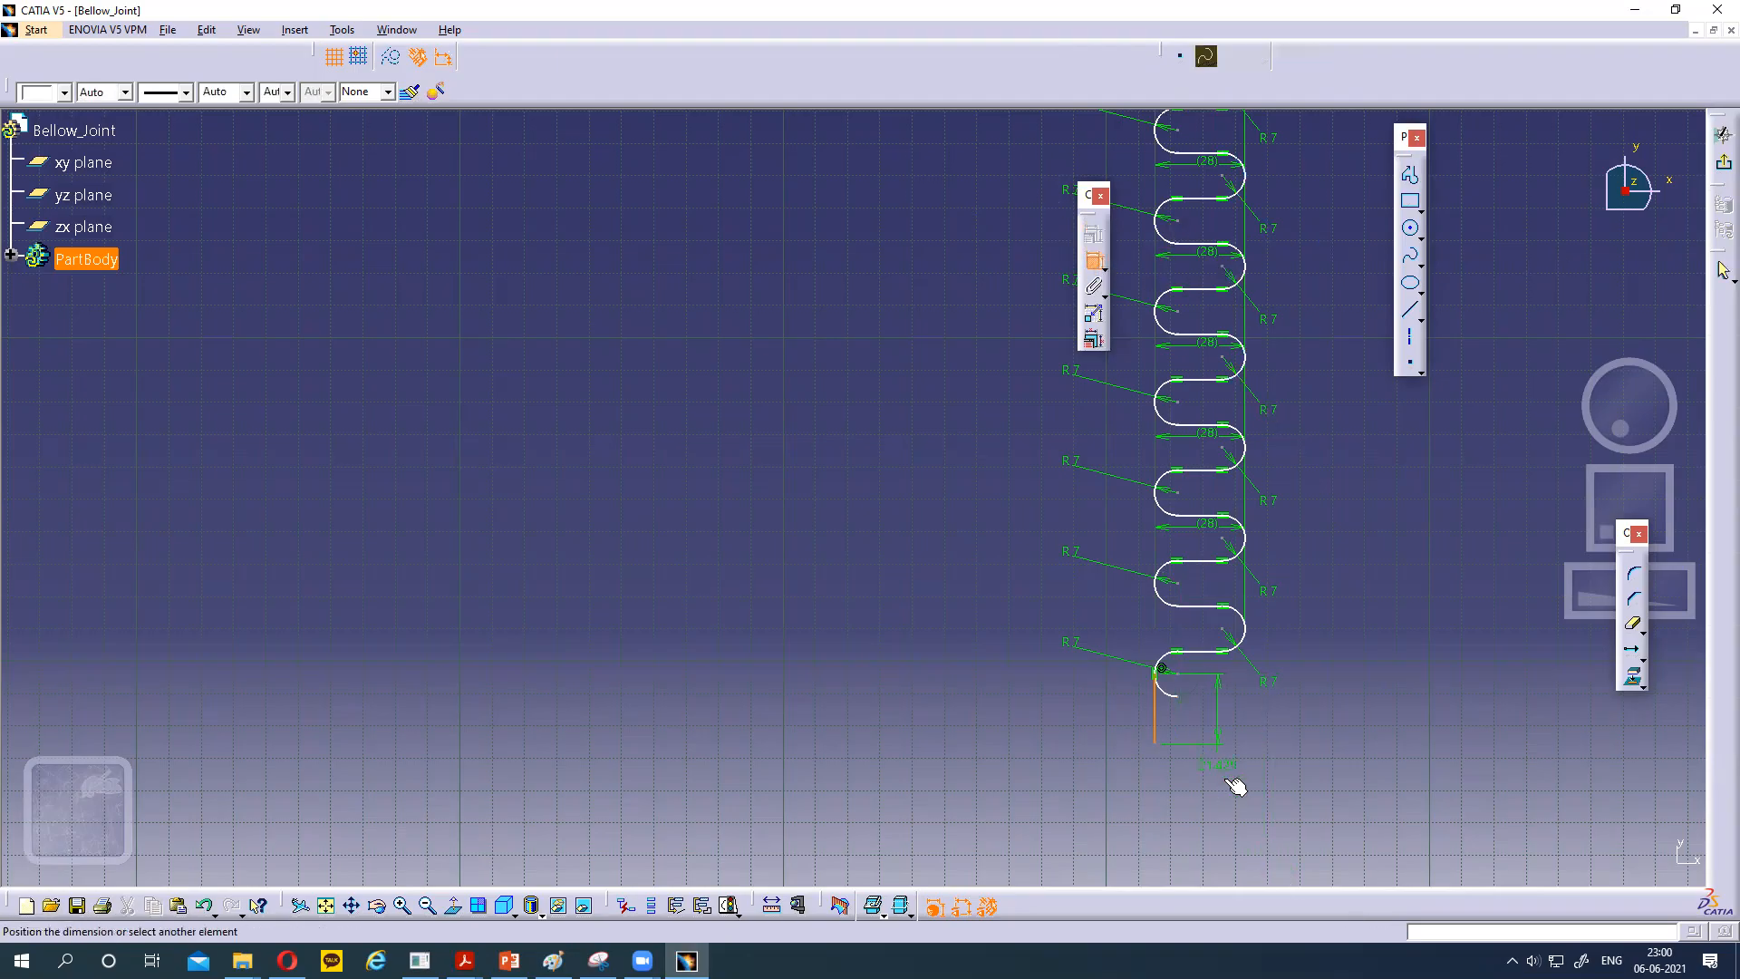
pyautogui.click(1319, 784)
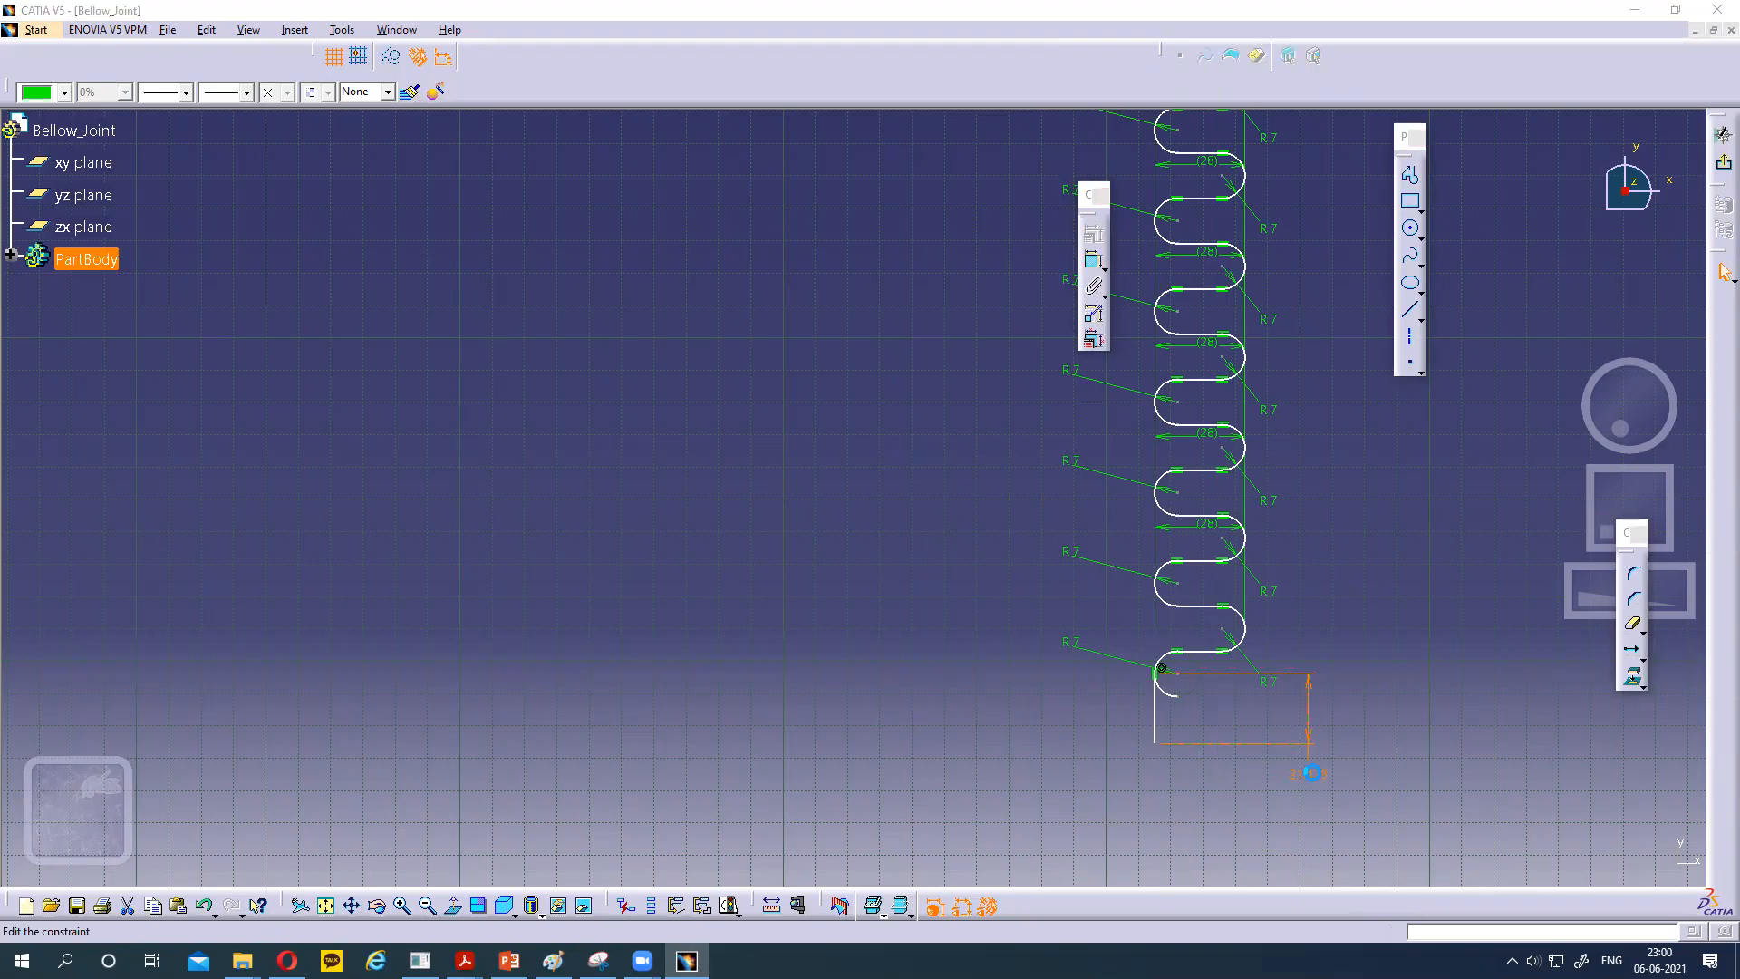
pyautogui.doubleClick(1305, 778)
pyautogui.write('20mm')
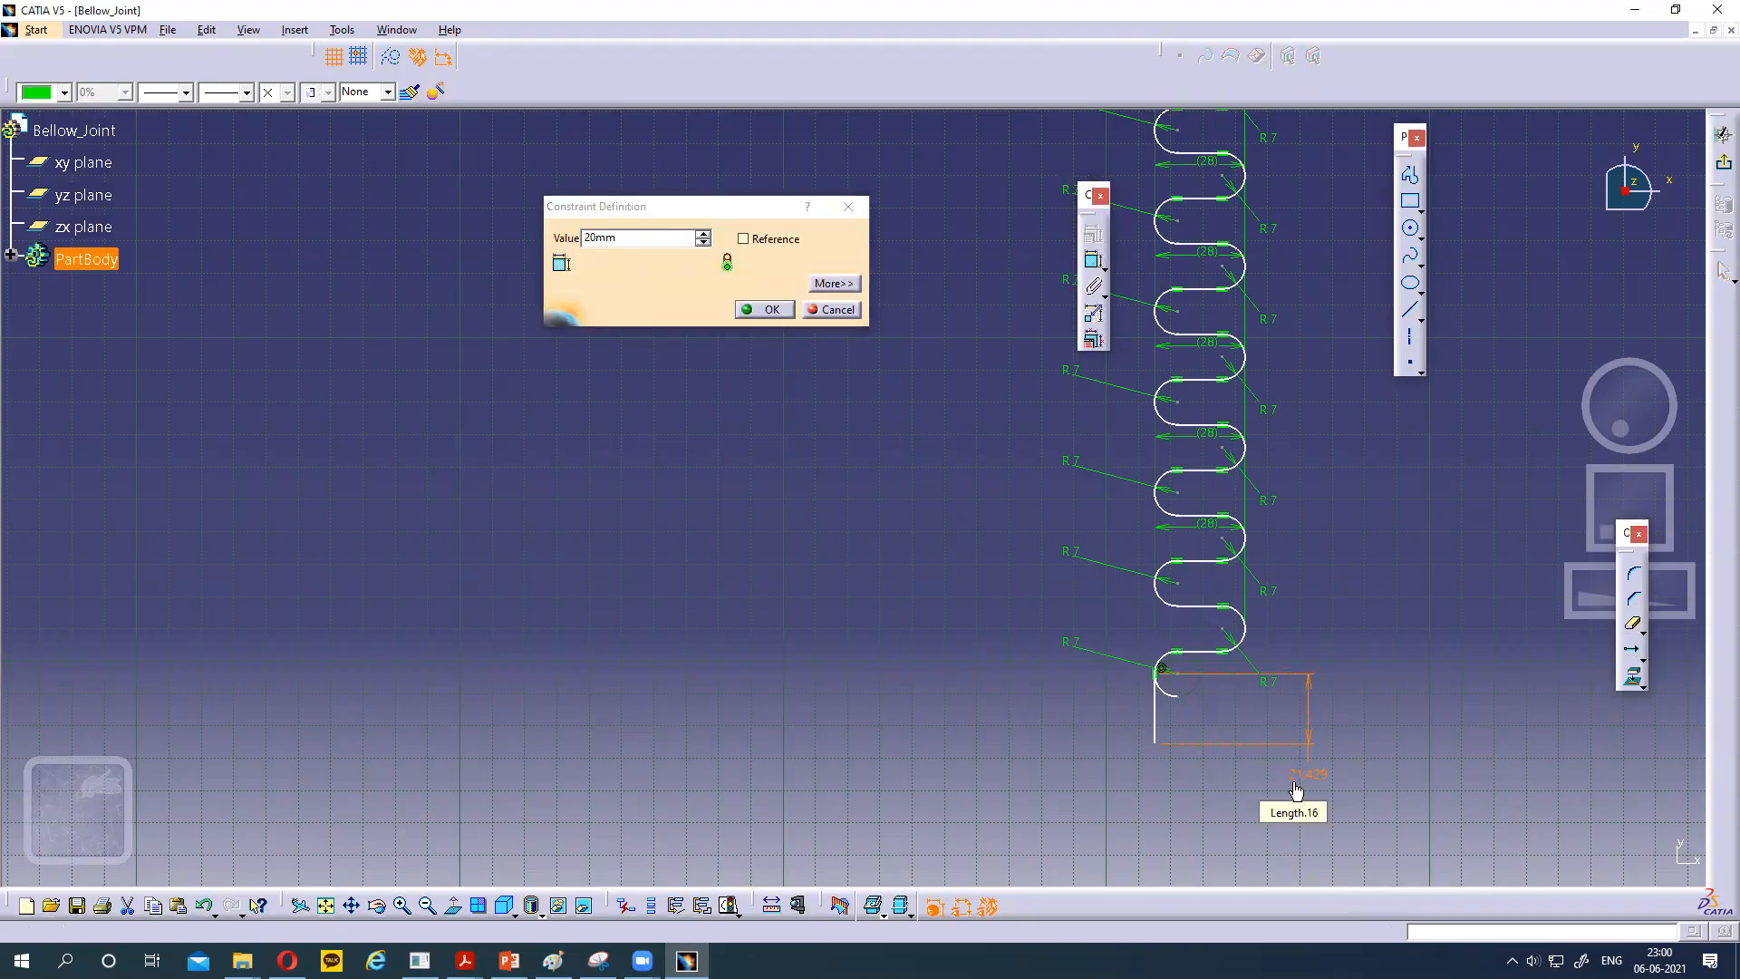
pyautogui.press('Return')
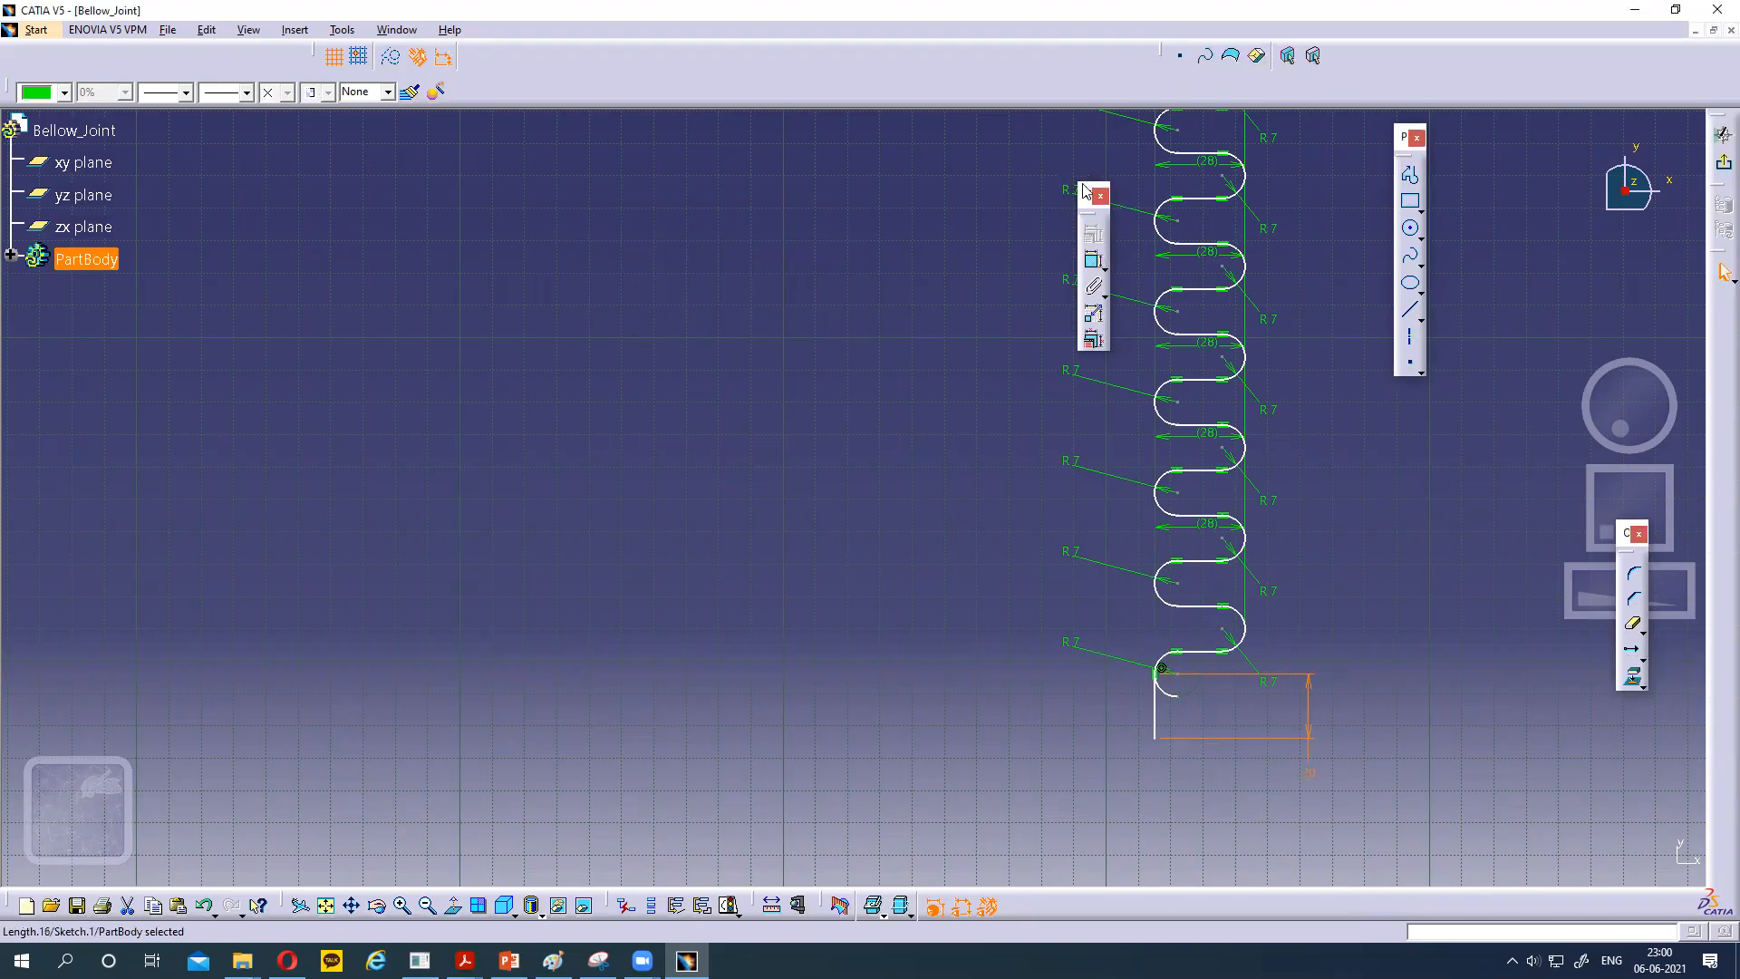
# Quick Trim the surplus part of the last inner arc that extends past the start of the lower vertical line.
pyautogui.click(1633, 624)
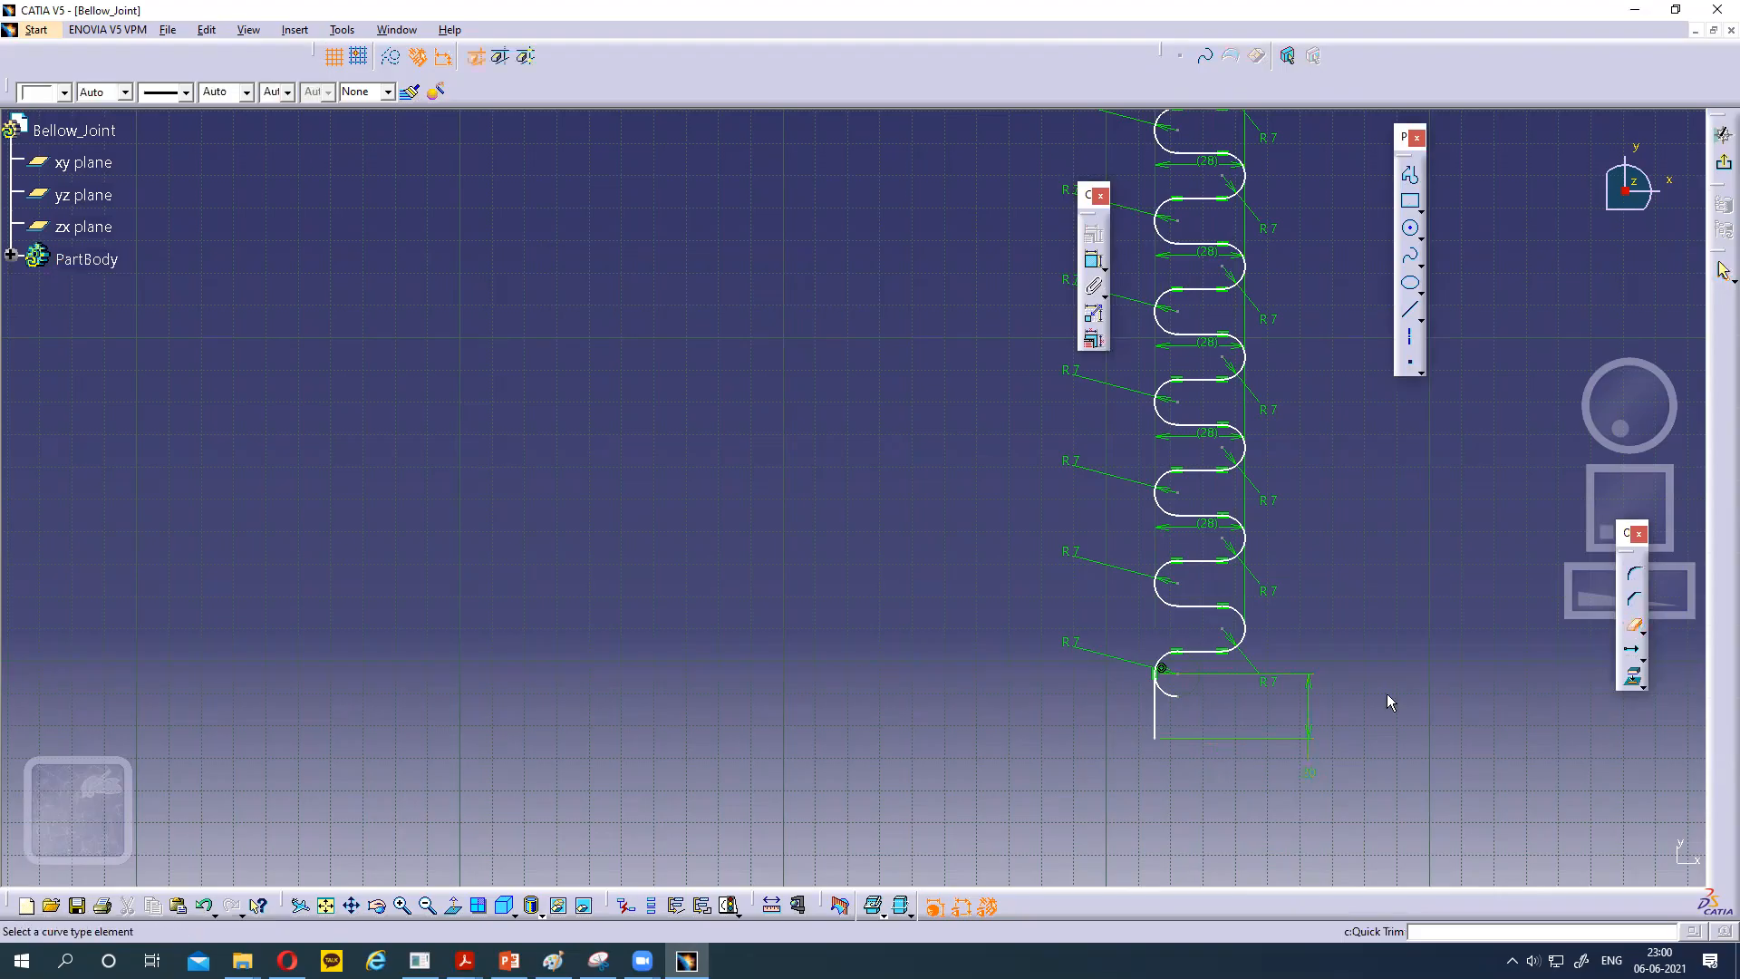
pyautogui.click(1175, 698)
pyautogui.click(326, 906)
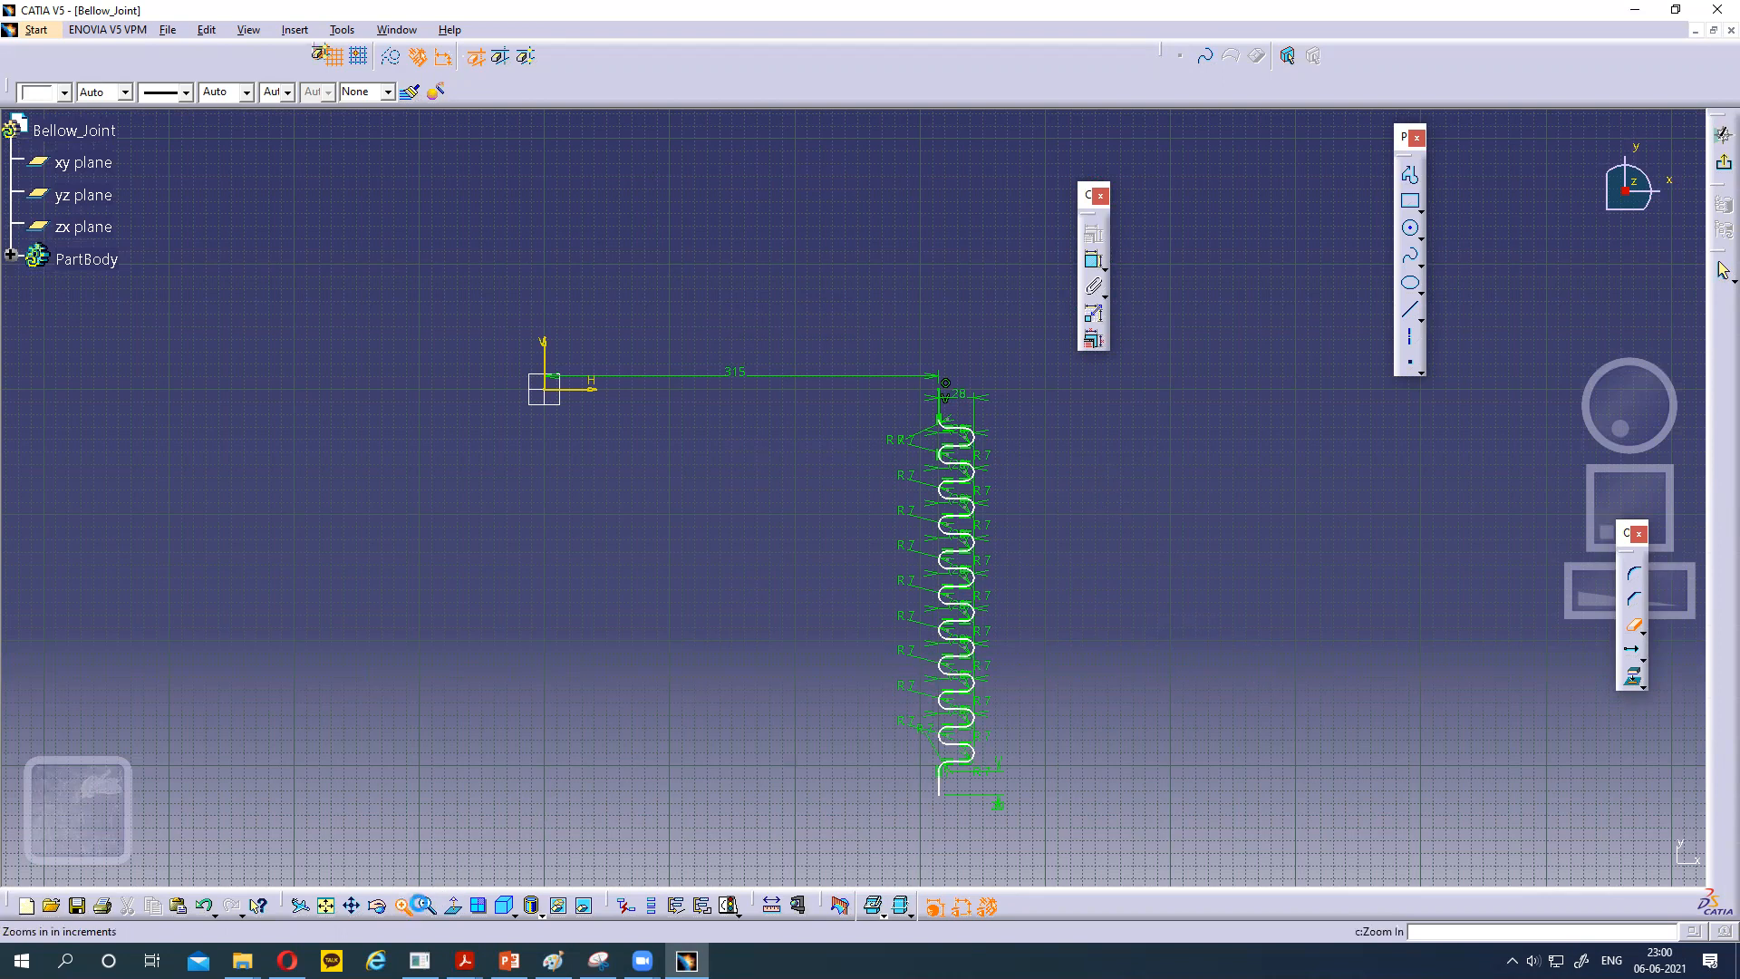
pyautogui.click(401, 905)
pyautogui.click(402, 905)
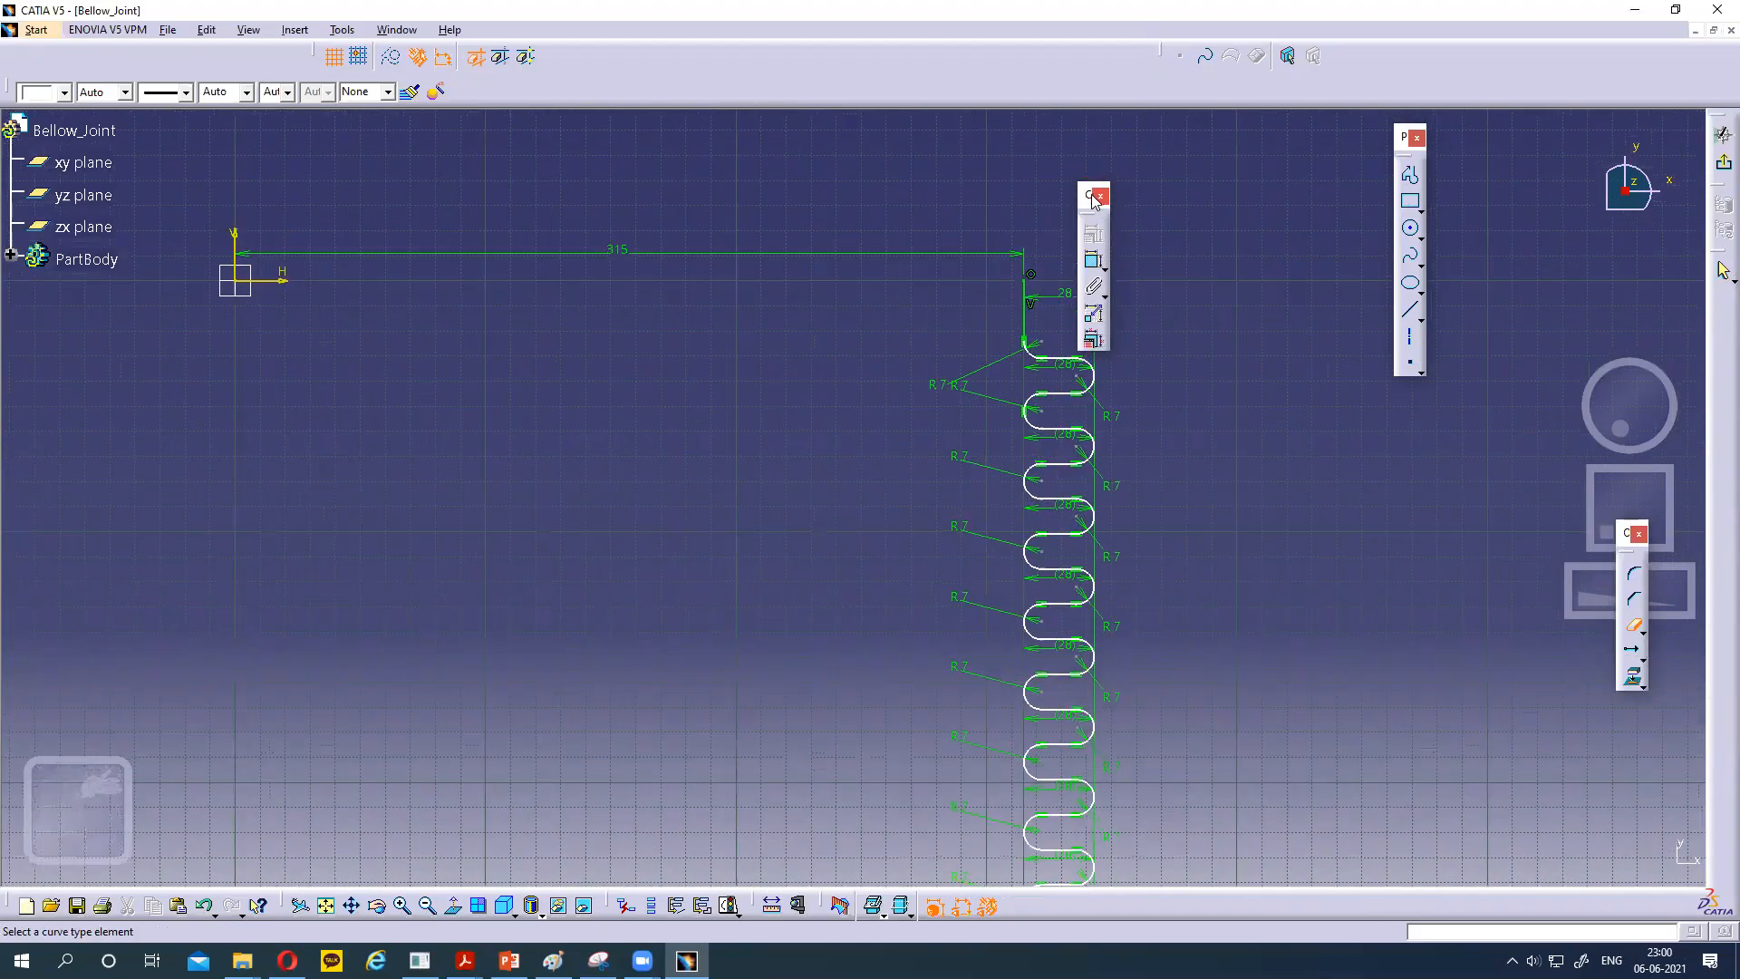
pyautogui.moveTo(1108, 194); pyautogui.dragTo(1283, 172)
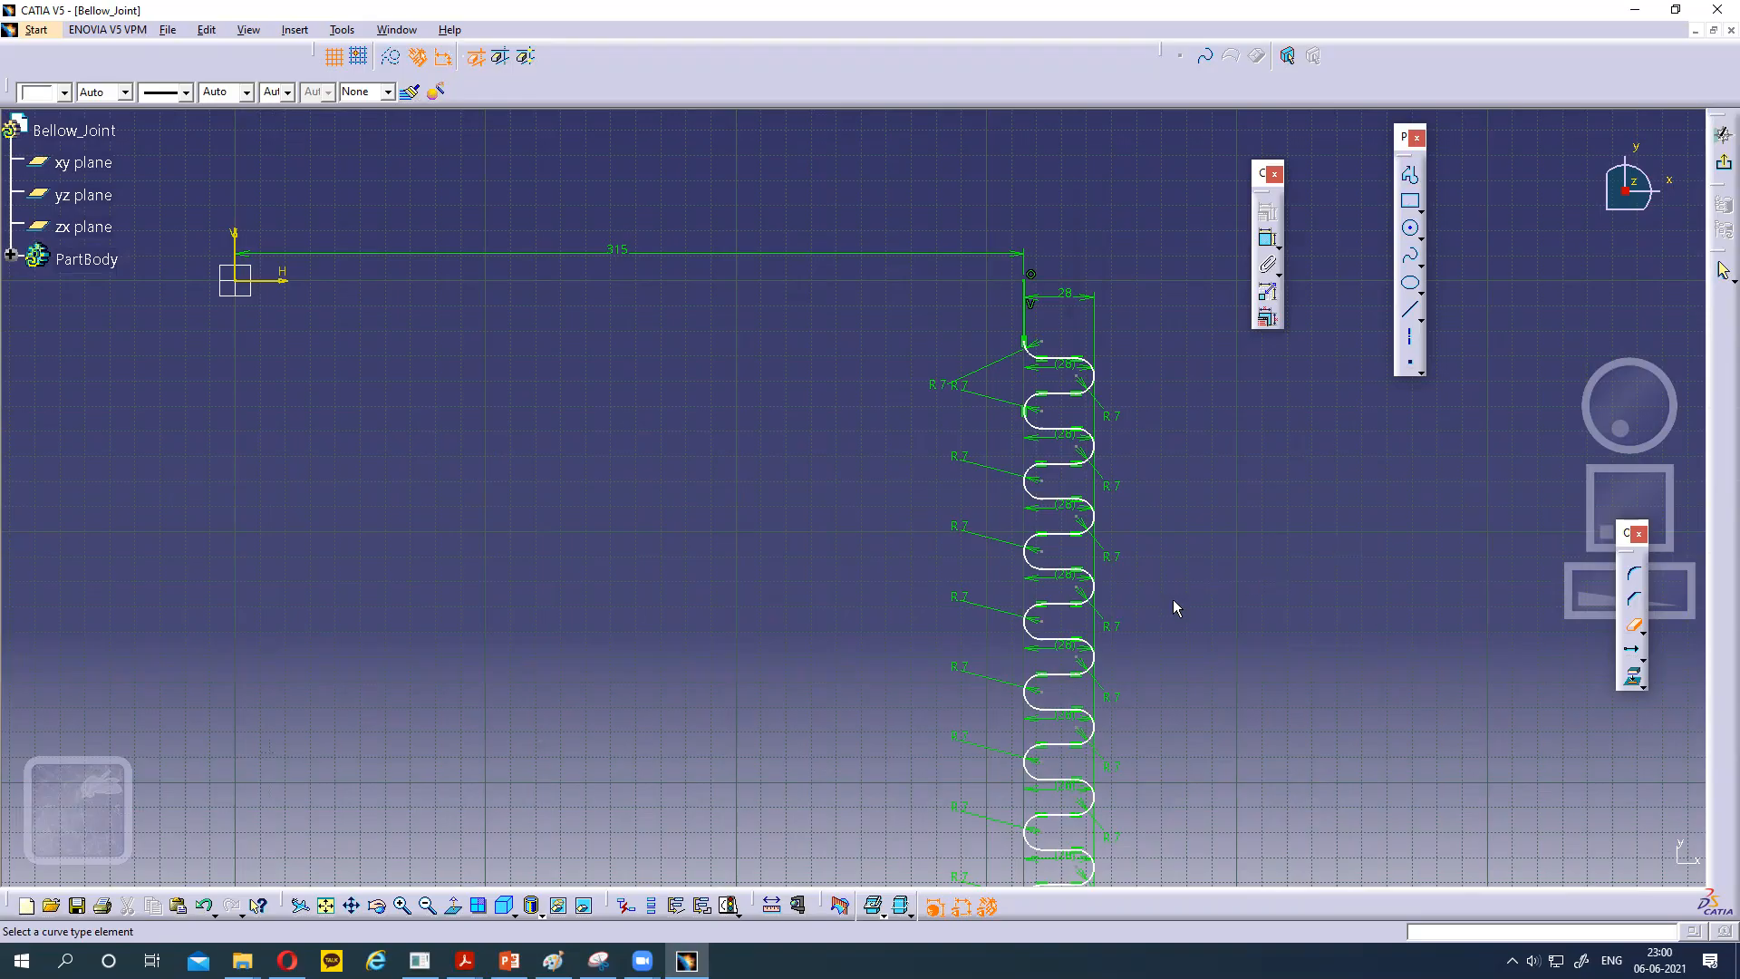
pyautogui.click(1632, 650)
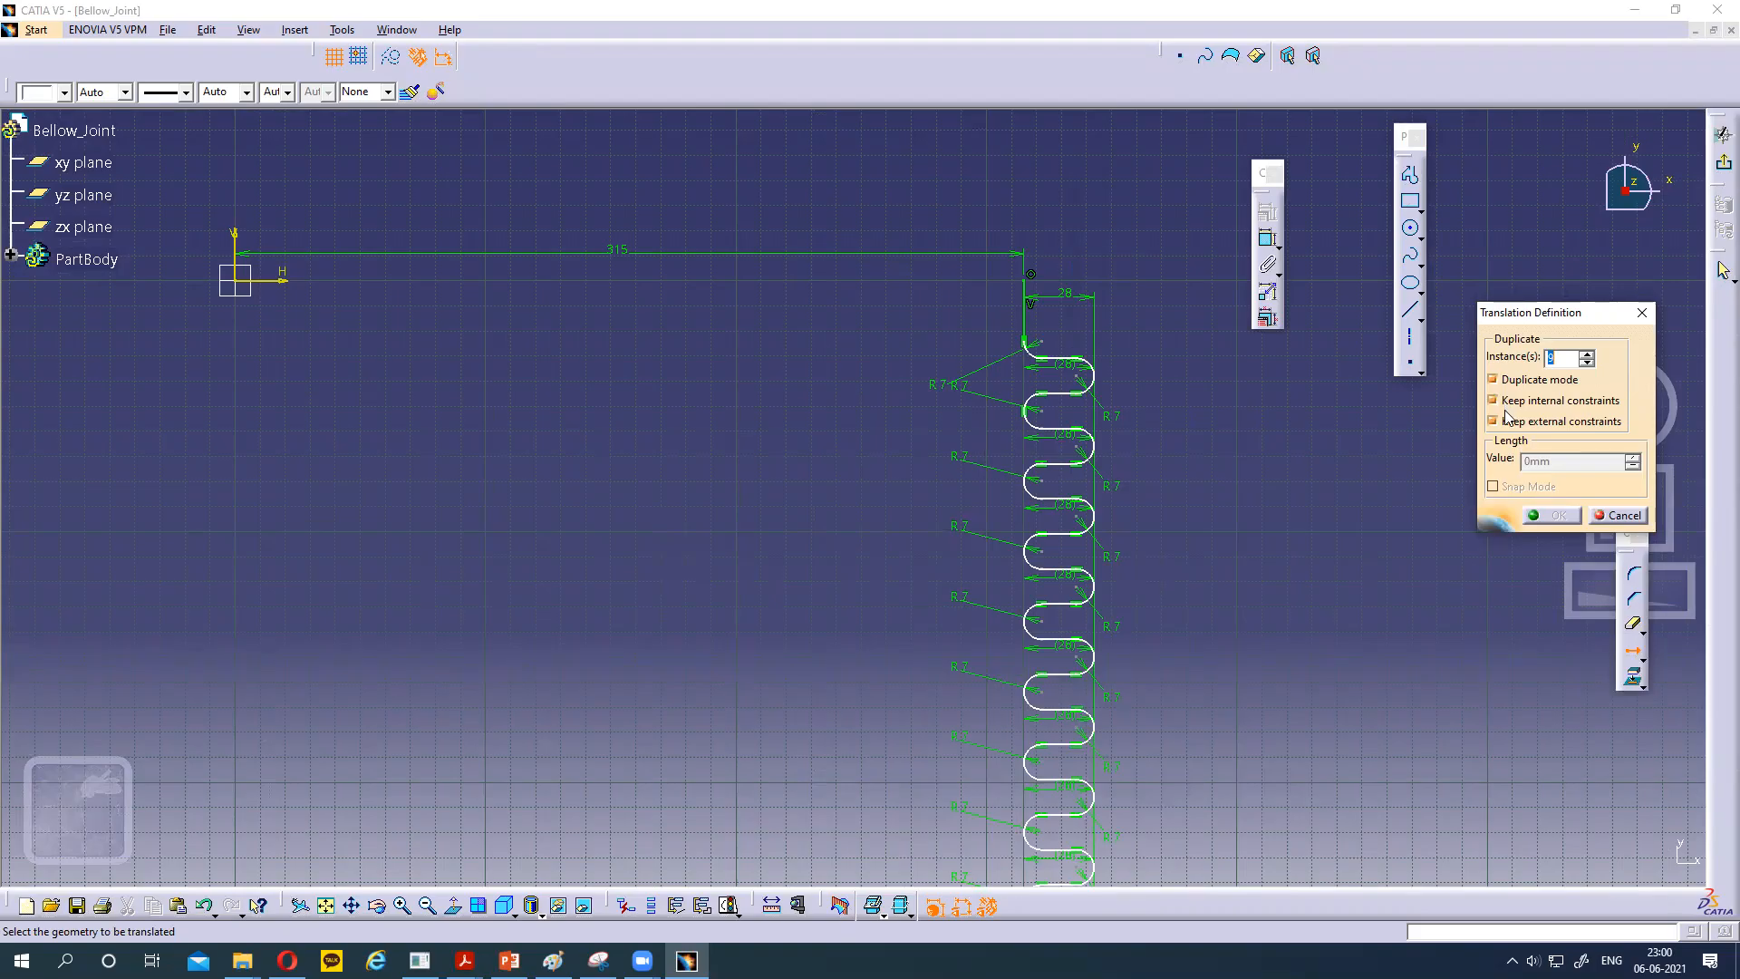
pyautogui.click(1615, 516)
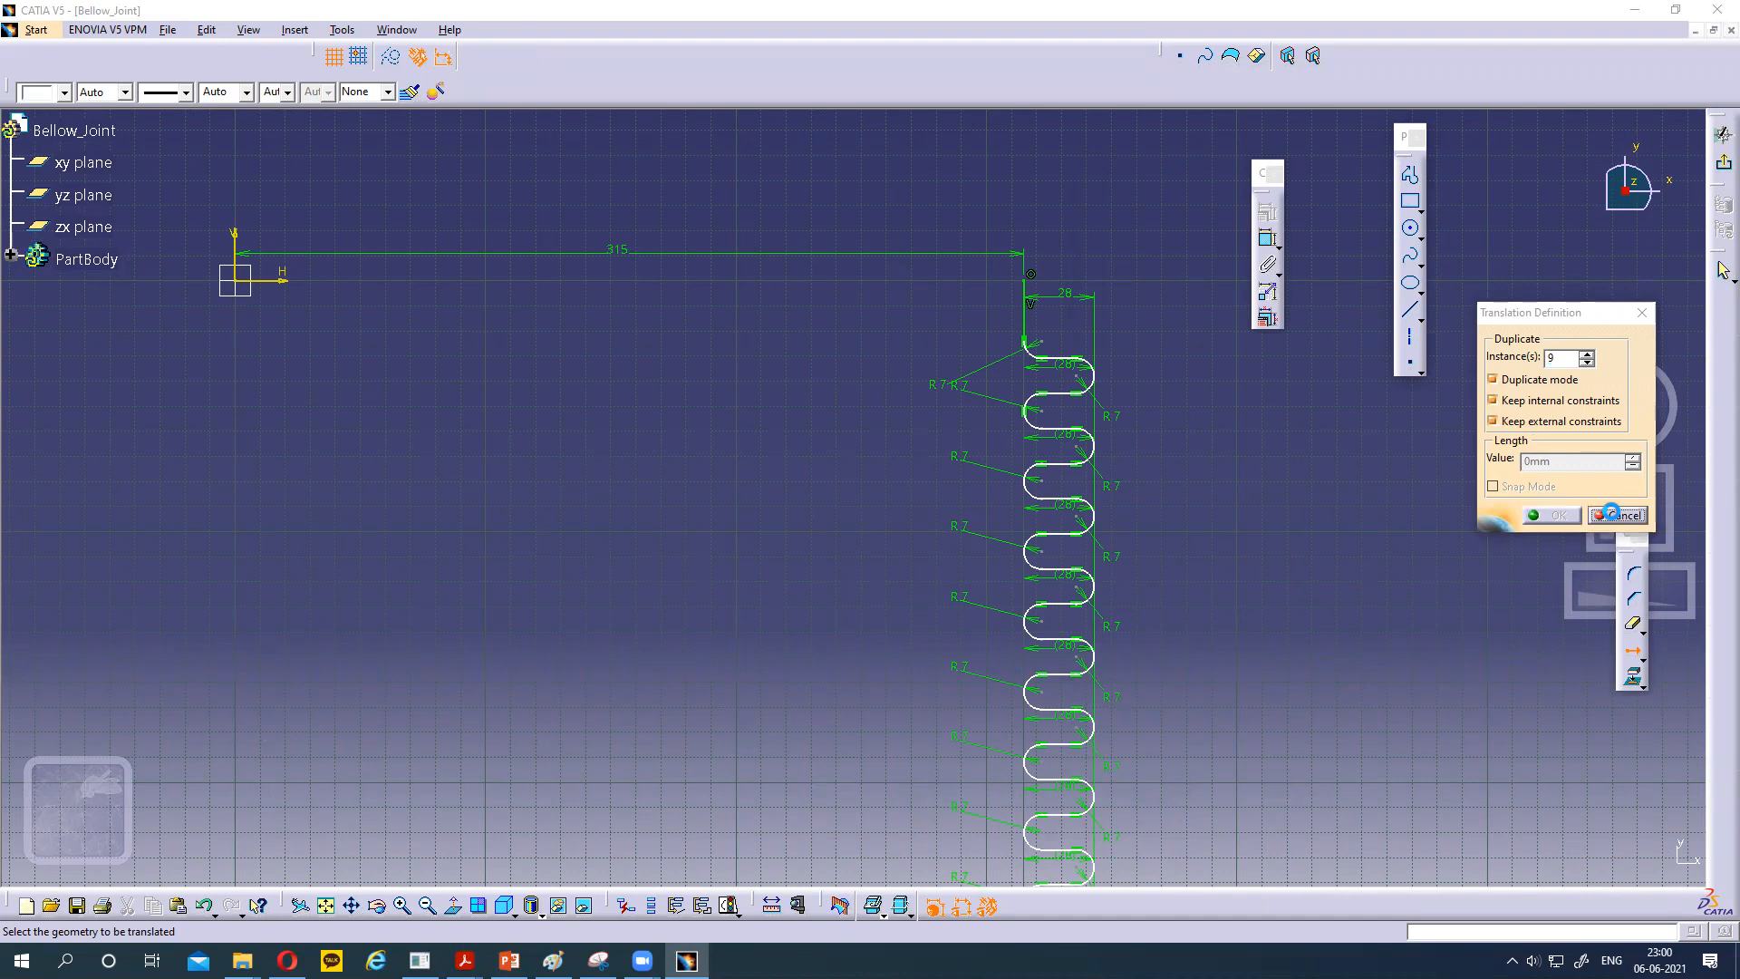
# Apply a Horizontal constraint to all the straight lines linking the arcs along the whole bellows profile.
pyautogui.click(1061, 357)
pyautogui.keyDown('ctrl'); pyautogui.click(1074, 393); pyautogui.keyUp('ctrl')
pyautogui.keyDown('ctrl'); pyautogui.click(1072, 428); pyautogui.keyUp('ctrl')
pyautogui.keyDown('ctrl'); pyautogui.click(1068, 464); pyautogui.keyUp('ctrl')
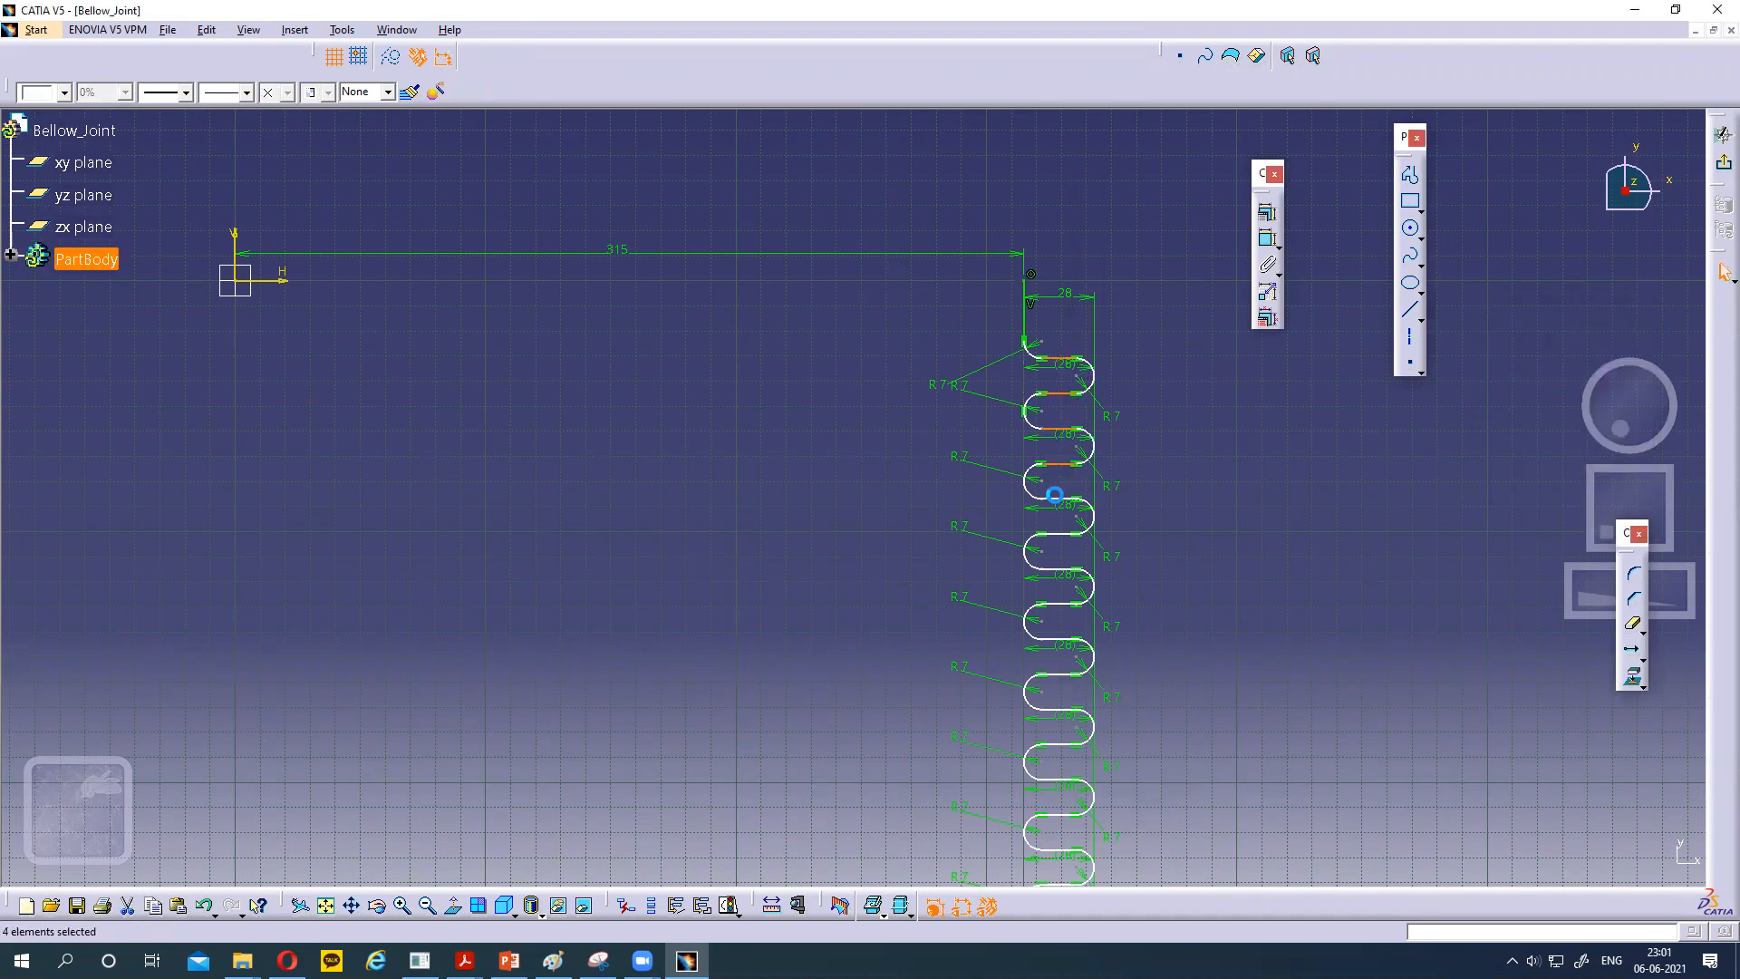
pyautogui.keyDown('ctrl'); pyautogui.click(1060, 497); pyautogui.keyUp('ctrl')
pyautogui.keyDown('ctrl'); pyautogui.click(1062, 535); pyautogui.keyUp('ctrl')
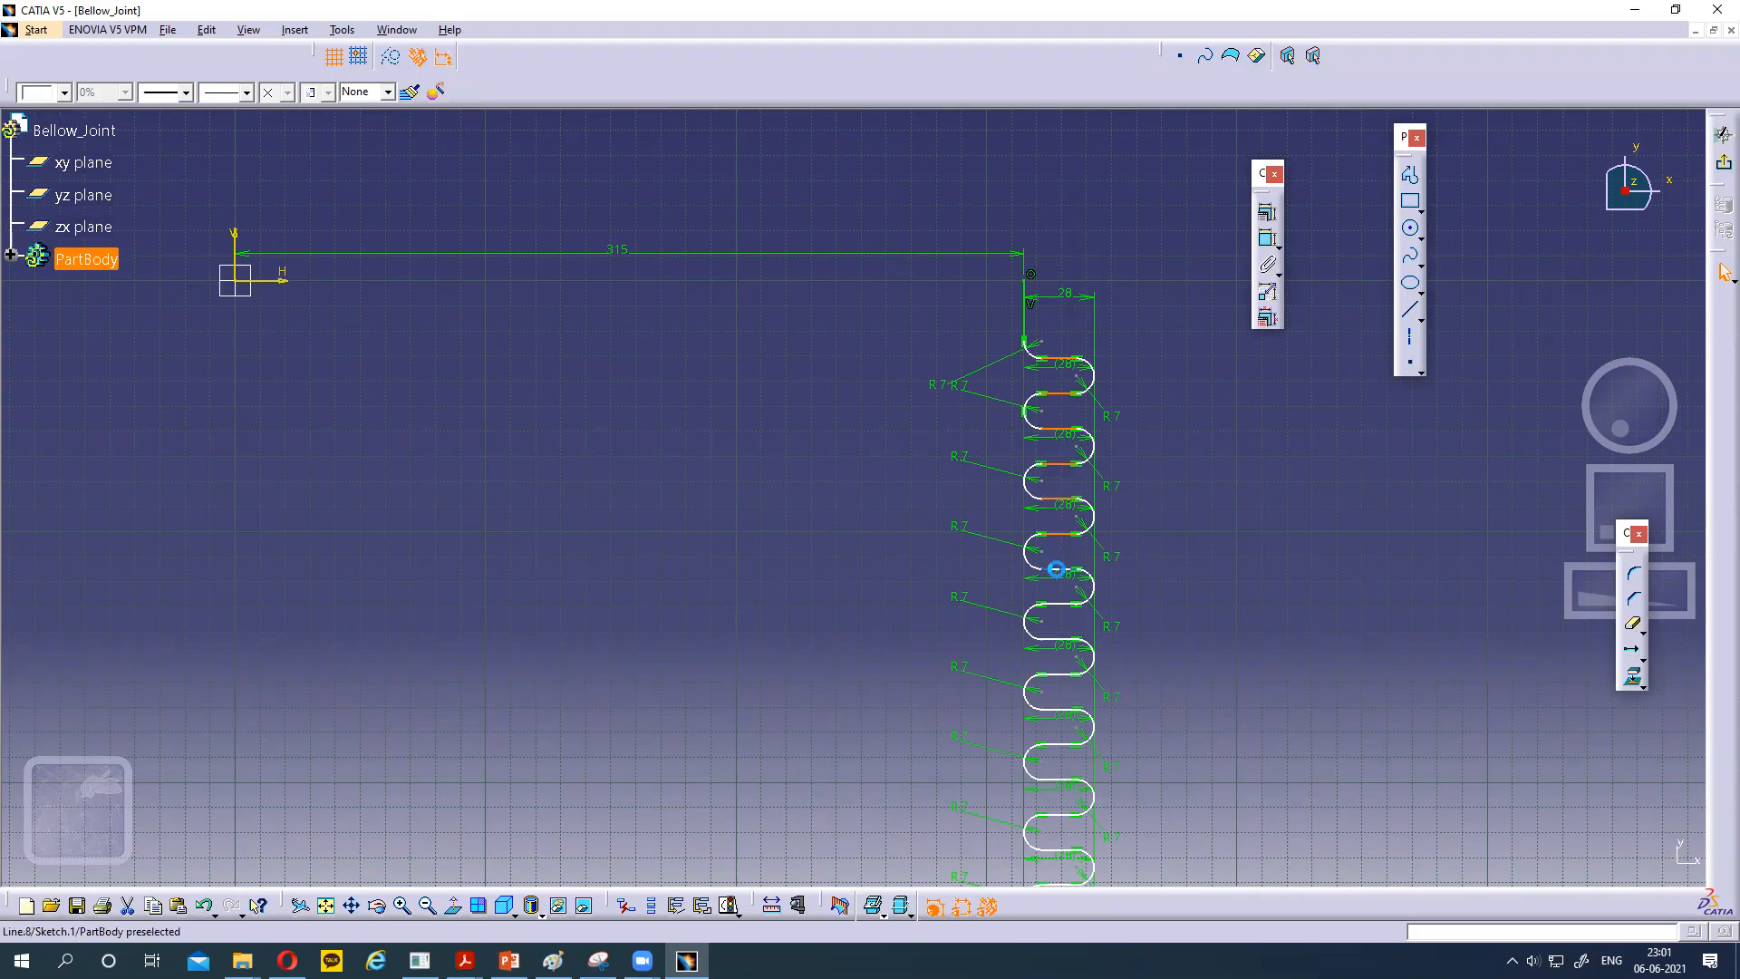
pyautogui.keyDown('ctrl'); pyautogui.click(1065, 569); pyautogui.keyUp('ctrl')
pyautogui.keyDown('ctrl'); pyautogui.click(1063, 604); pyautogui.keyUp('ctrl')
pyautogui.keyDown('ctrl'); pyautogui.click(1058, 640); pyautogui.keyUp('ctrl')
pyautogui.keyDown('ctrl'); pyautogui.click(1062, 676); pyautogui.keyUp('ctrl')
pyautogui.keyDown('ctrl'); pyautogui.click(1059, 711); pyautogui.keyUp('ctrl')
pyautogui.keyDown('ctrl'); pyautogui.click(1063, 745); pyautogui.keyUp('ctrl')
pyautogui.keyDown('ctrl'); pyautogui.click(1061, 781); pyautogui.keyUp('ctrl')
pyautogui.keyDown('ctrl'); pyautogui.click(1062, 816); pyautogui.keyUp('ctrl')
pyautogui.keyDown('ctrl'); pyautogui.click(1060, 852); pyautogui.keyUp('ctrl')
pyautogui.moveTo(1303, 733); pyautogui.dragTo(1298, 630, button='middle')
pyautogui.keyDown('ctrl'); pyautogui.click(1058, 745); pyautogui.keyUp('ctrl')
pyautogui.keyDown('ctrl'); pyautogui.click(1053, 816); pyautogui.keyUp('ctrl')
pyautogui.keyDown('ctrl'); pyautogui.click(1053, 849); pyautogui.keyUp('ctrl')
pyautogui.moveTo(1184, 831); pyautogui.dragTo(1204, 680, button='middle')
pyautogui.keyDown('ctrl'); pyautogui.click(1079, 747); pyautogui.keyUp('ctrl')
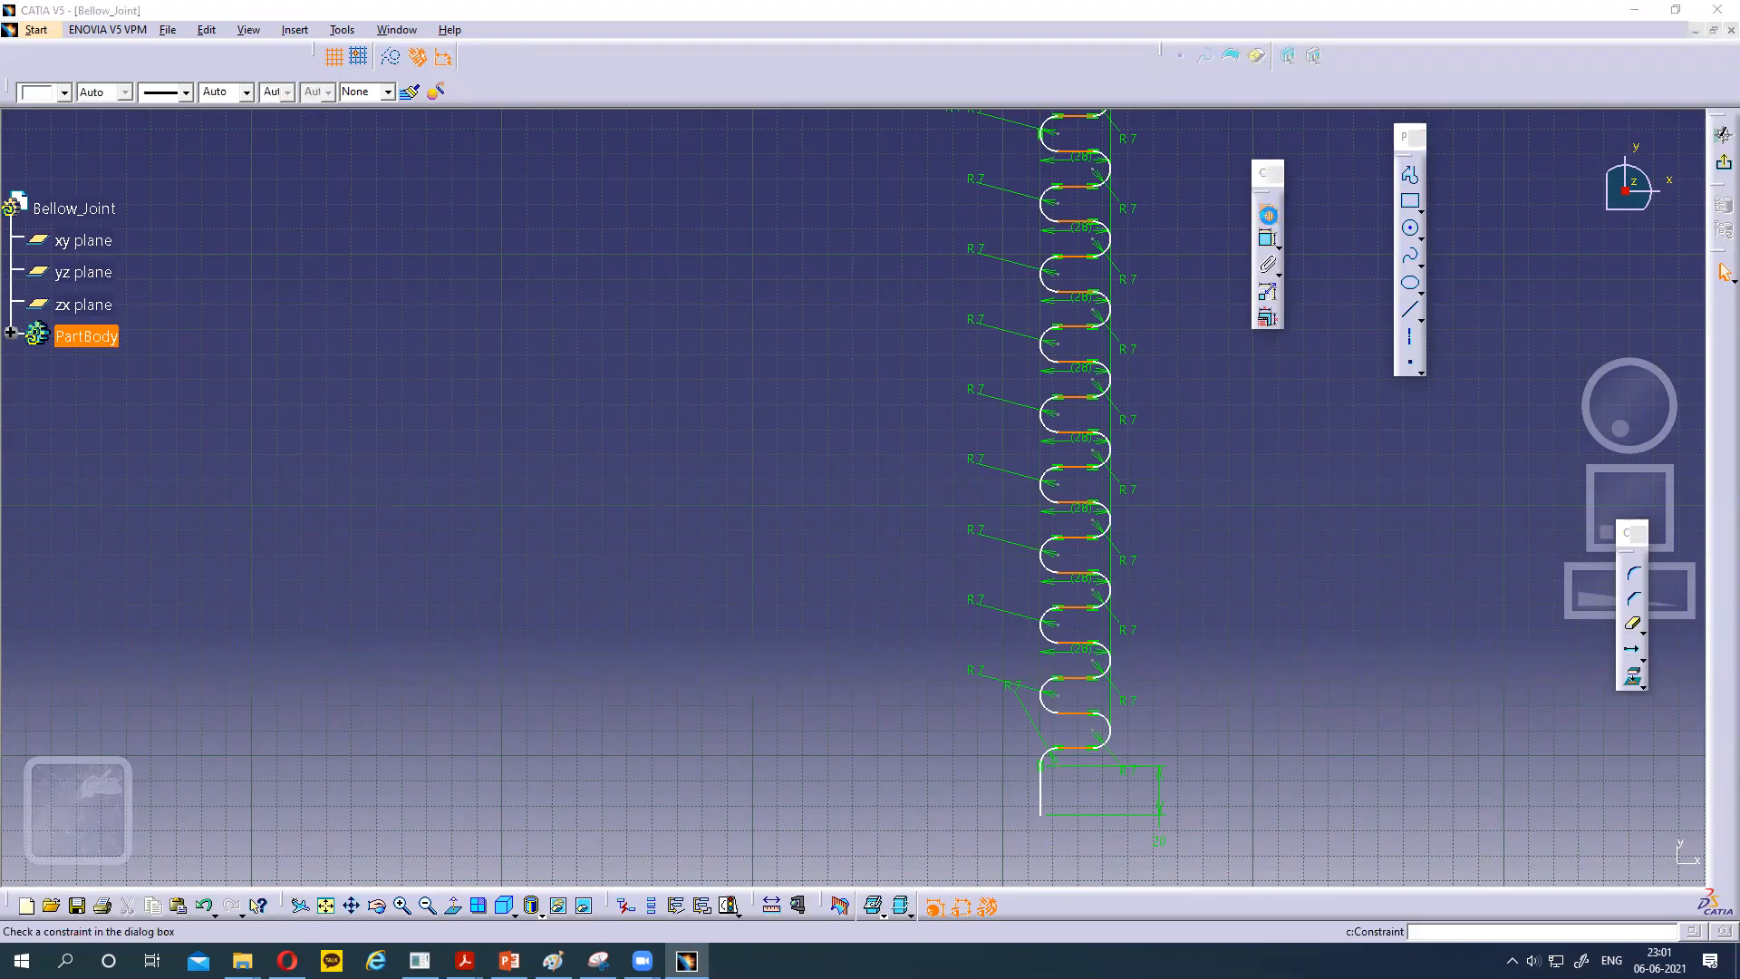
pyautogui.click(1267, 212)
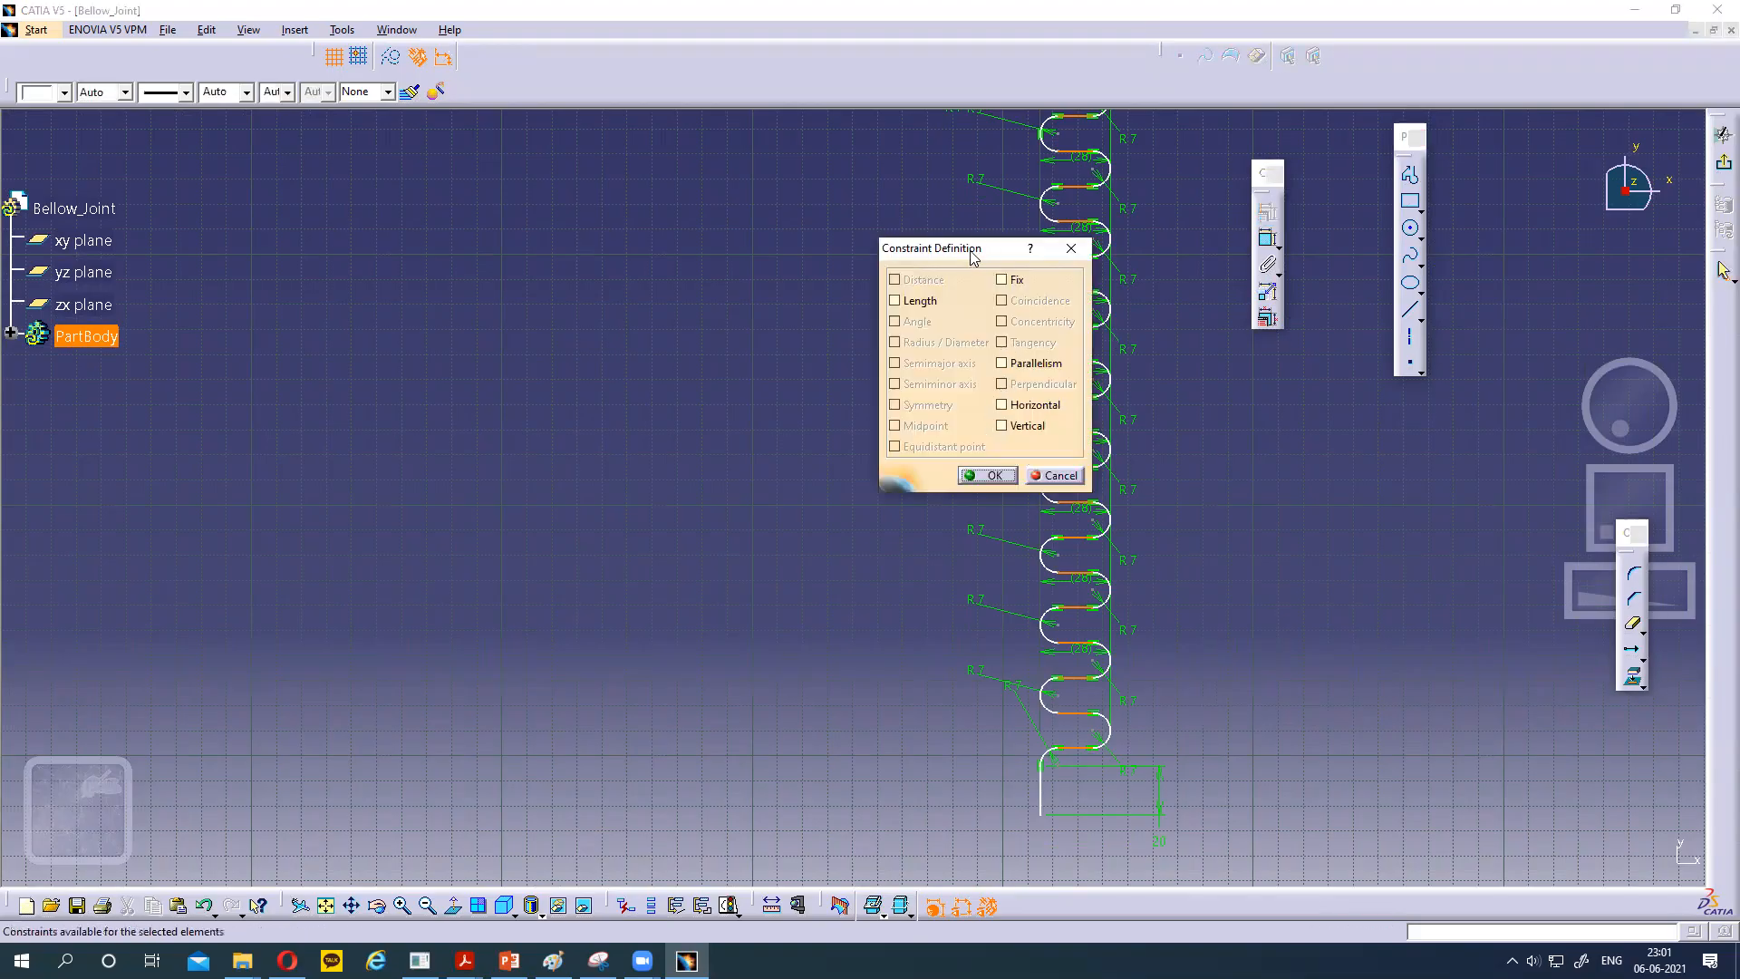
pyautogui.moveTo(1326, 403); pyautogui.dragTo(1326, 405)
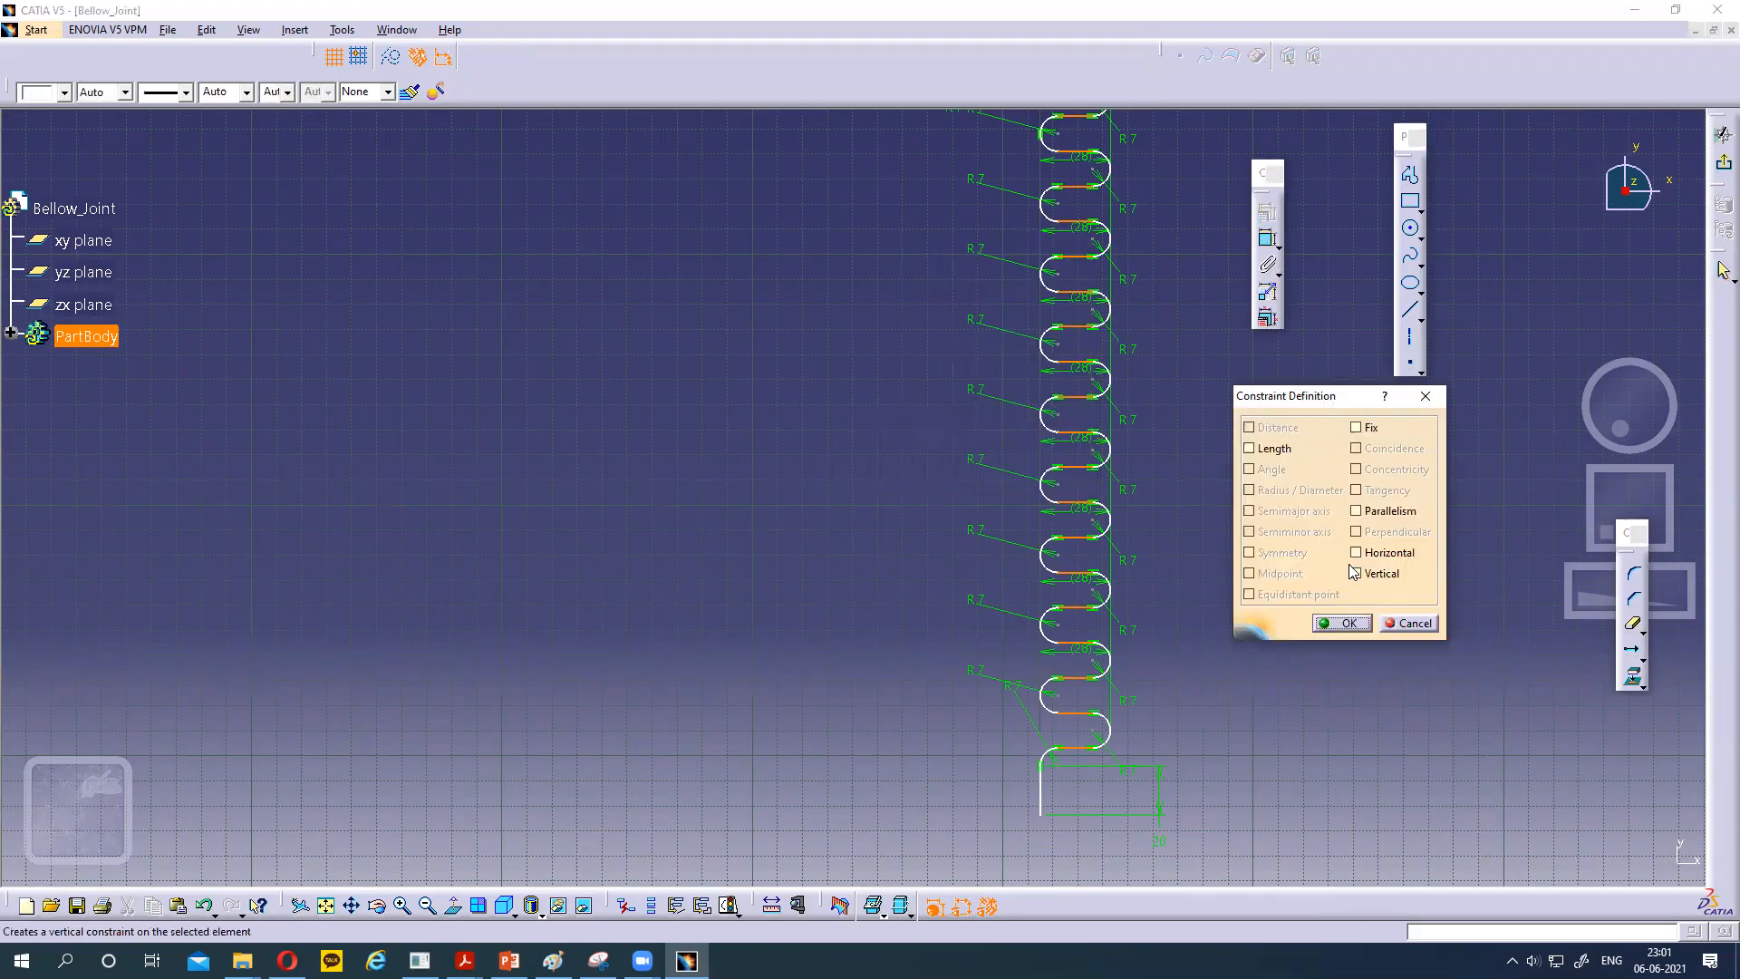
pyautogui.click(1356, 552)
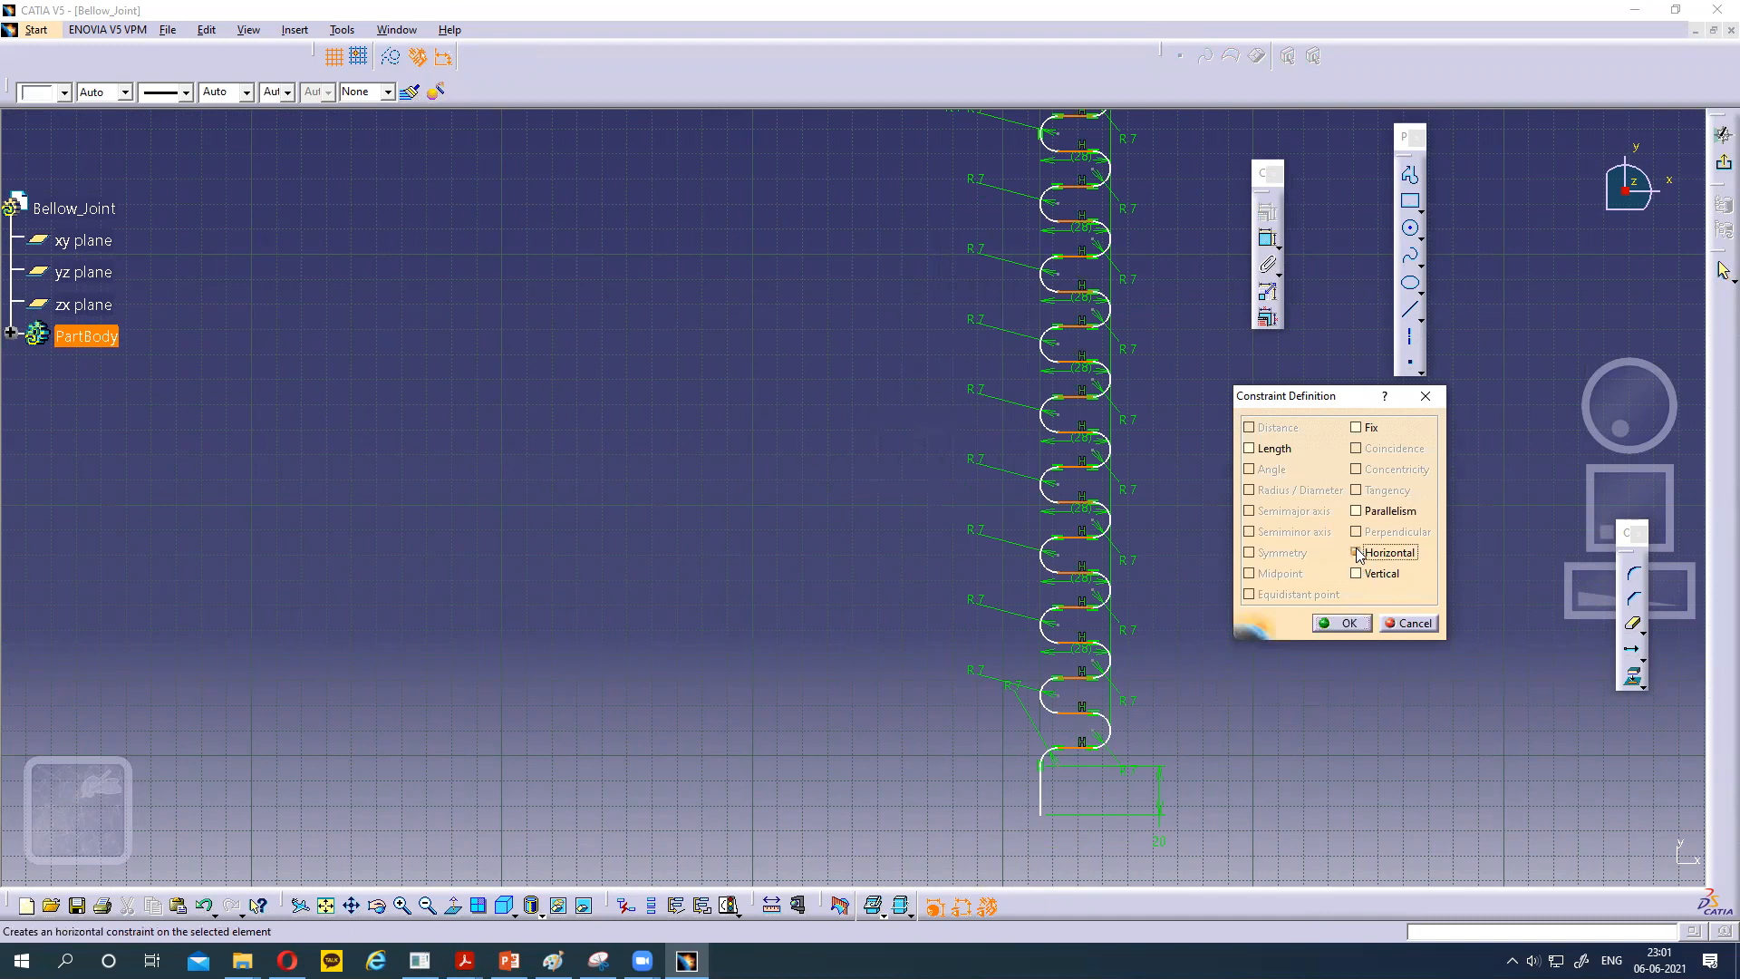
pyautogui.click(1348, 624)
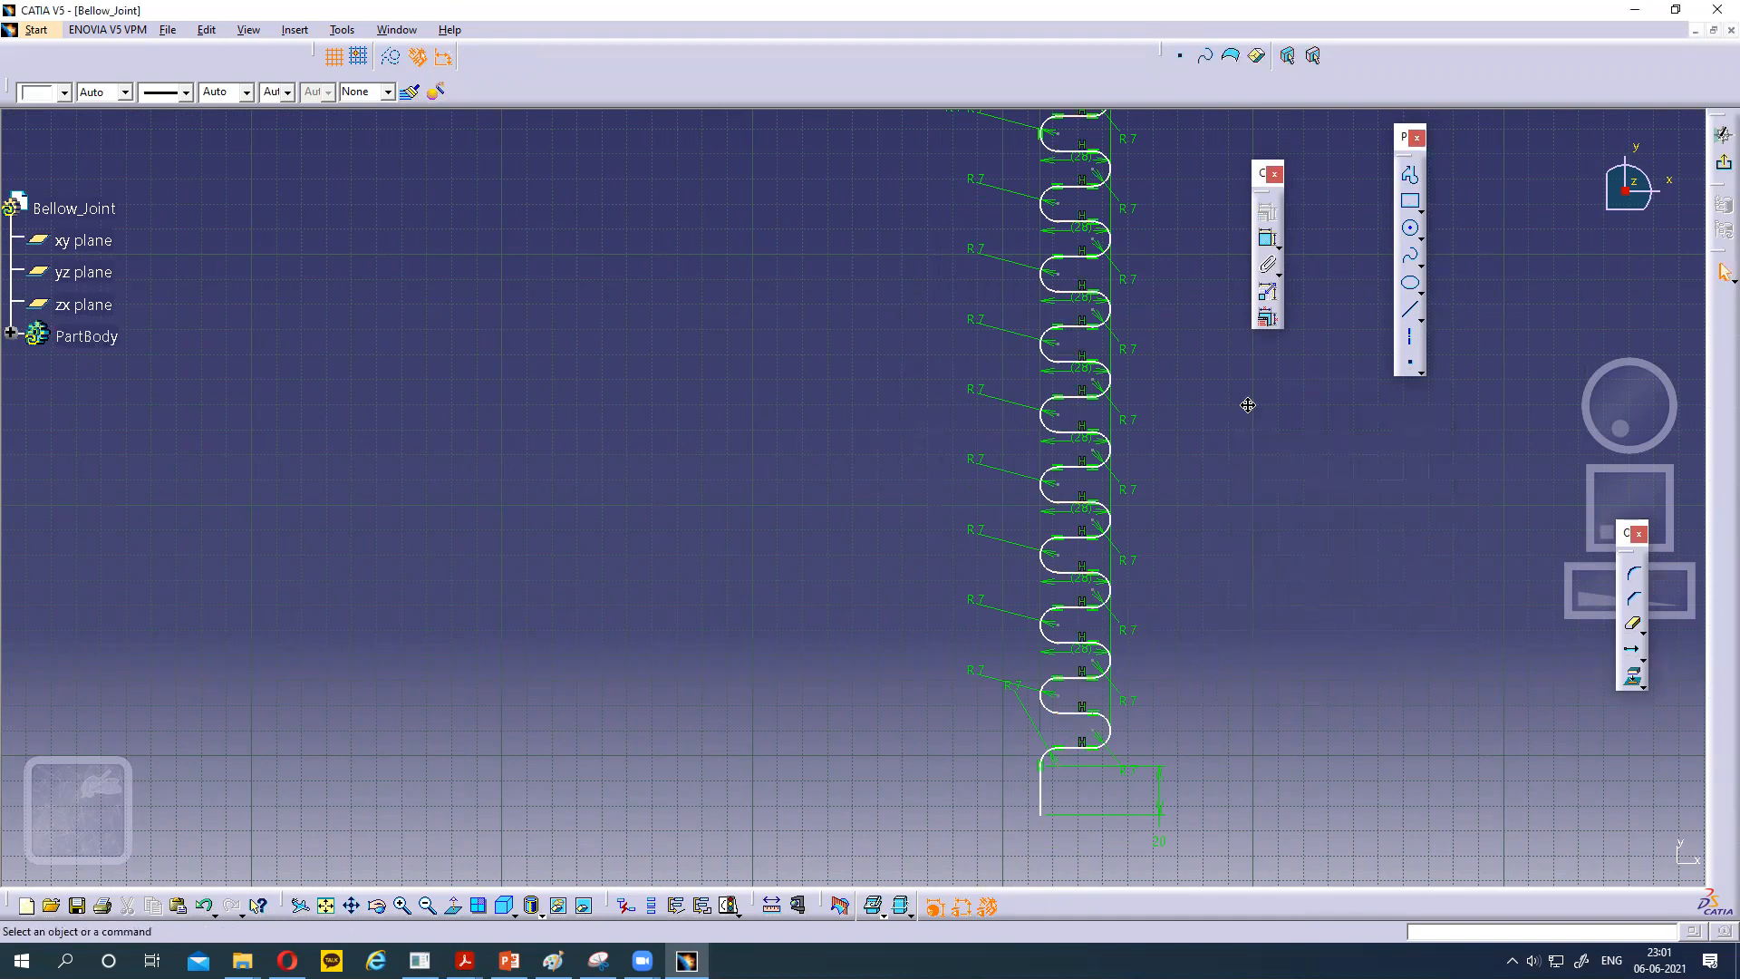
pyautogui.moveTo(1248, 400); pyautogui.dragTo(1181, 590, button='middle')
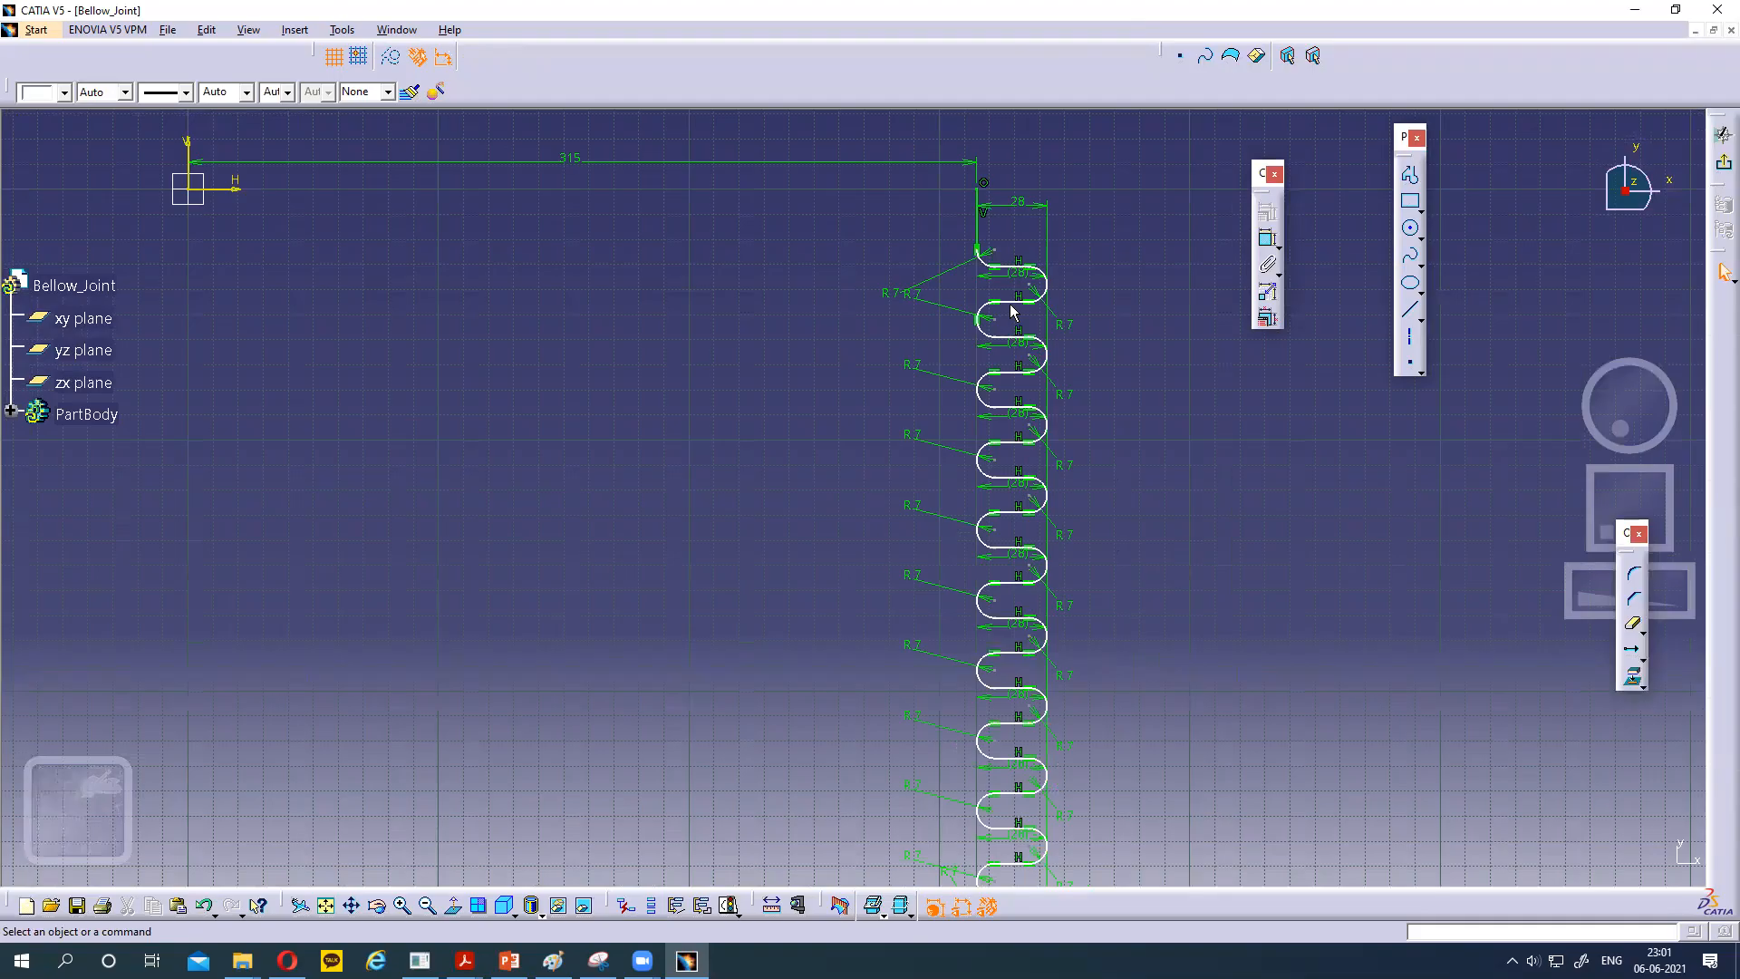
pyautogui.click(1008, 338)
pyautogui.keyDown('ctrl'); pyautogui.click(995, 337); pyautogui.keyUp('ctrl')
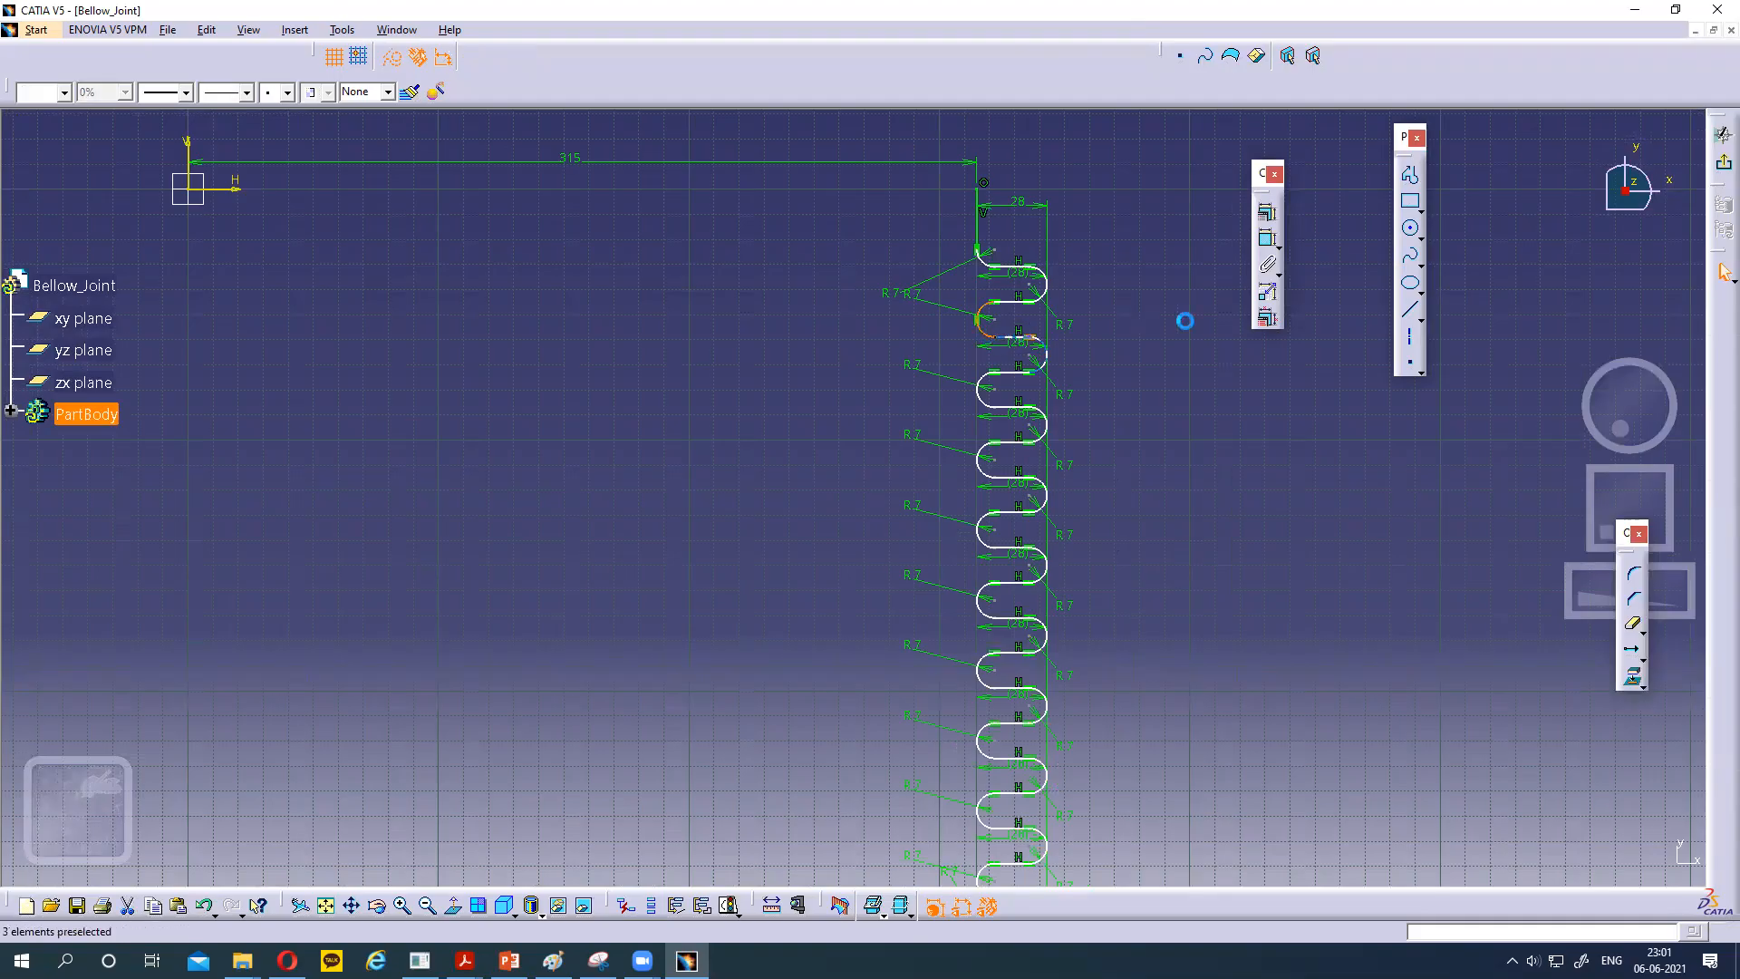
pyautogui.click(1267, 212)
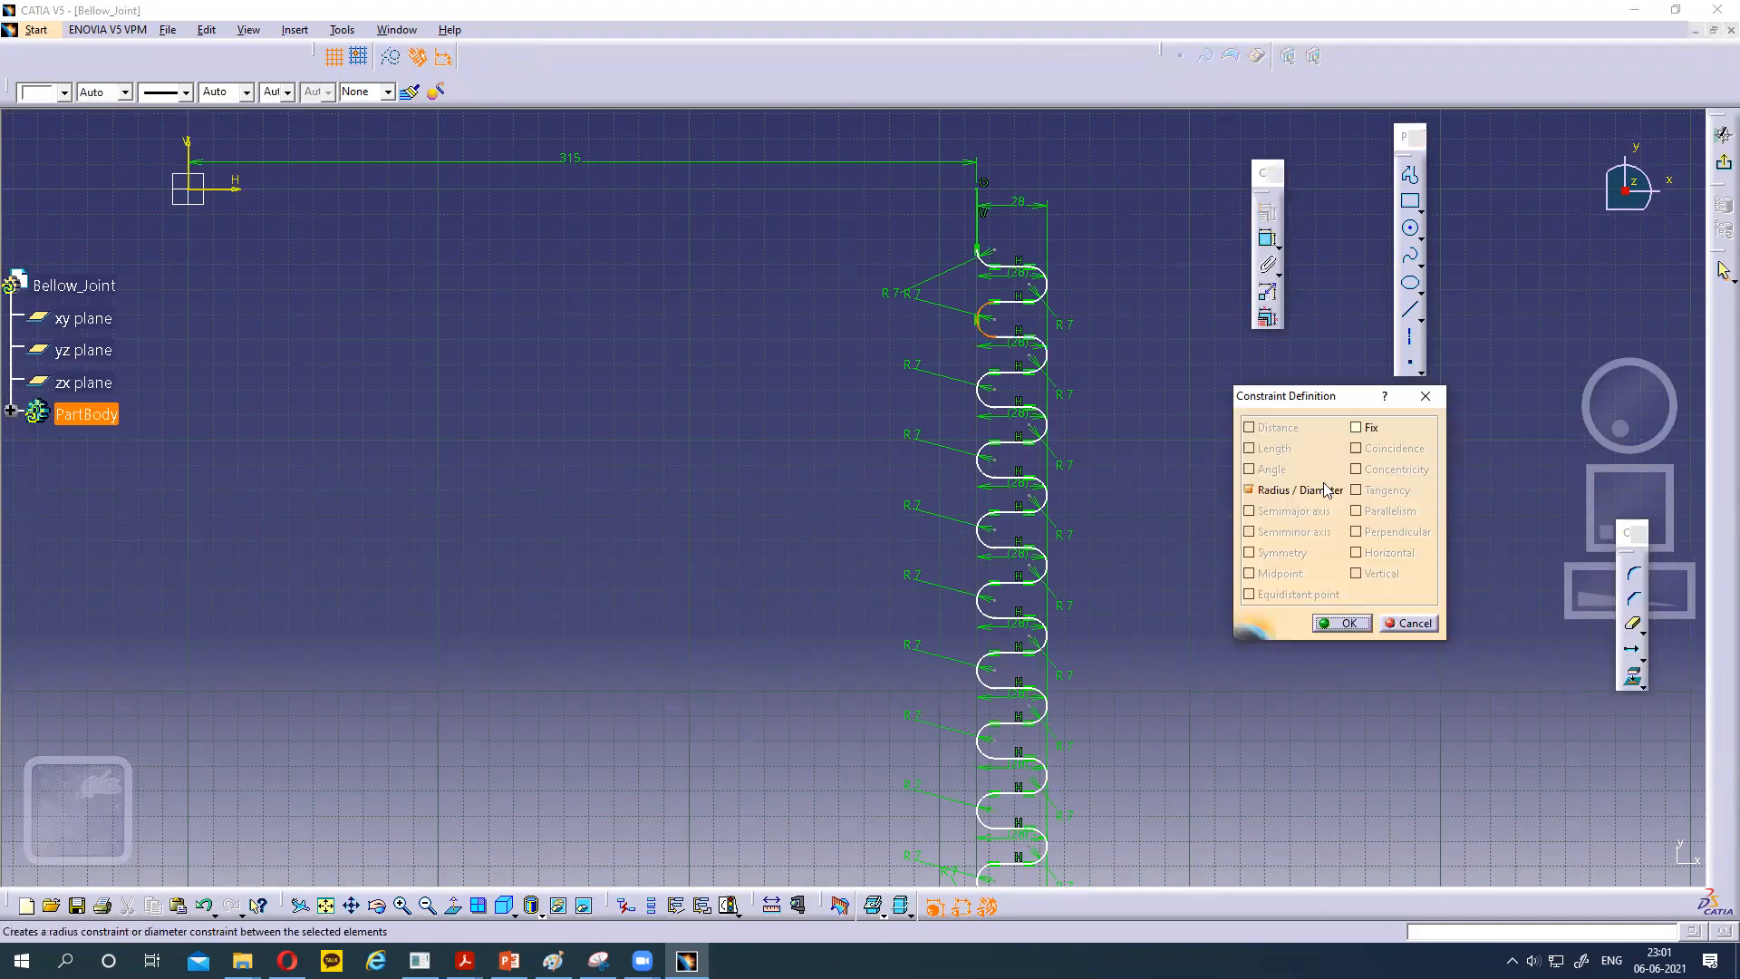
pyautogui.click(1341, 622)
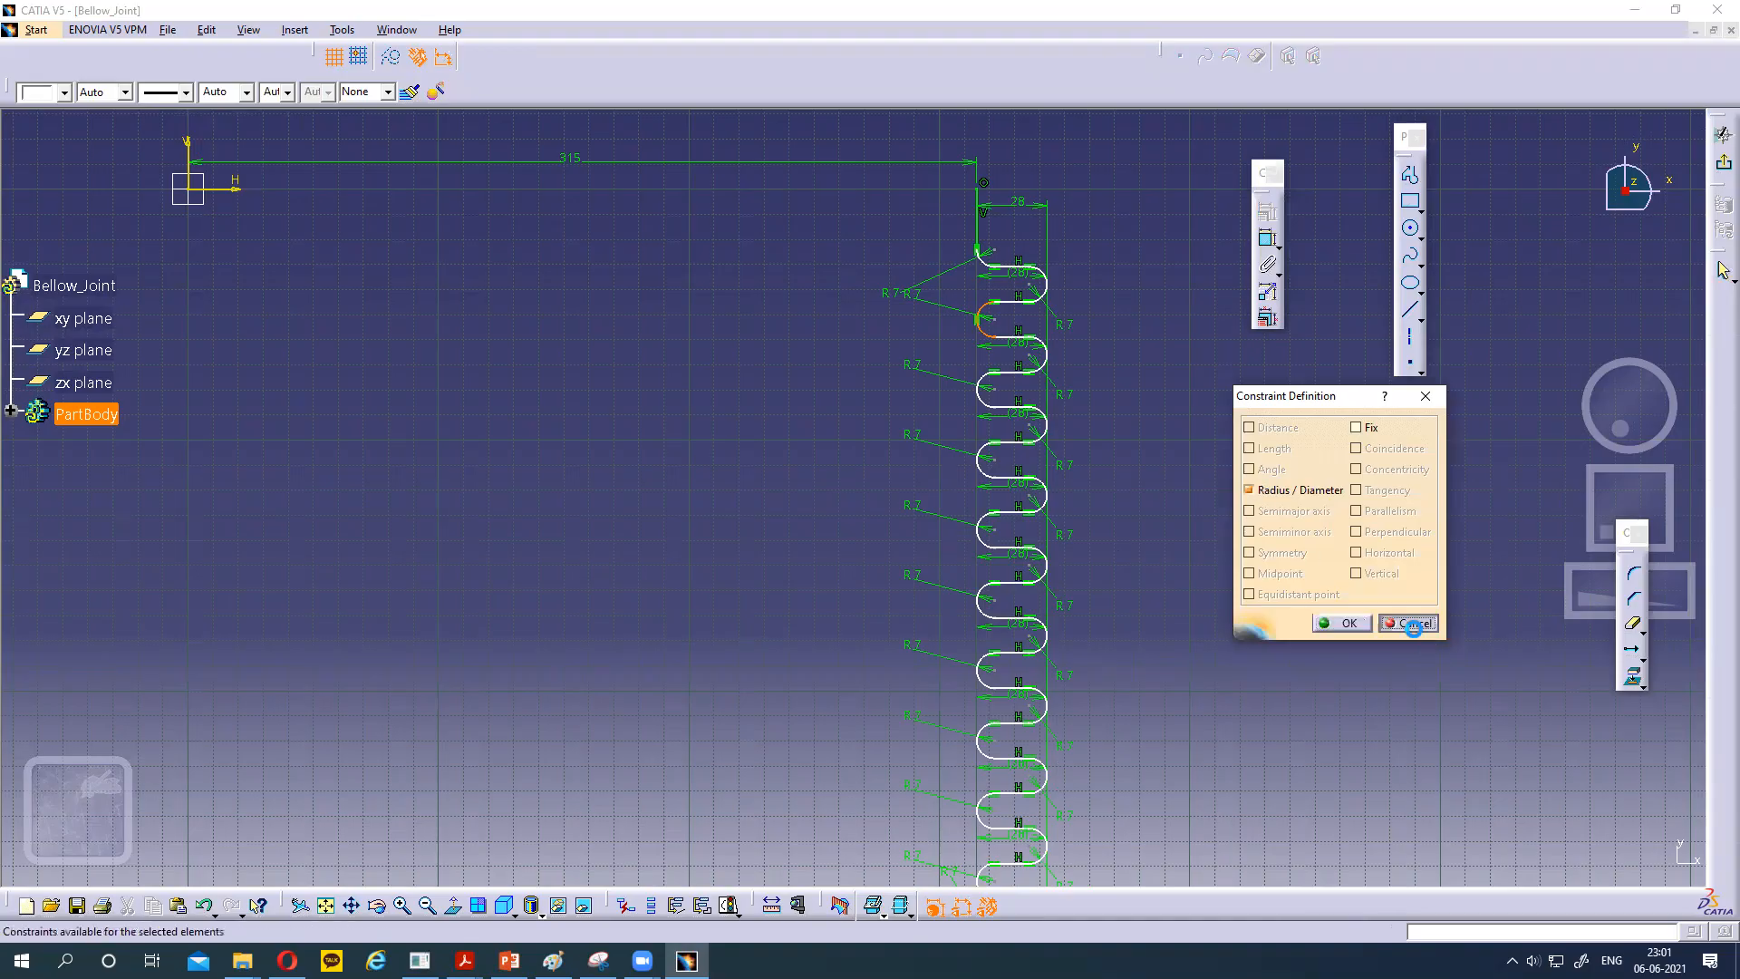
pyautogui.keyDown('ctrl'); pyautogui.click(1017, 338); pyautogui.keyUp('ctrl')
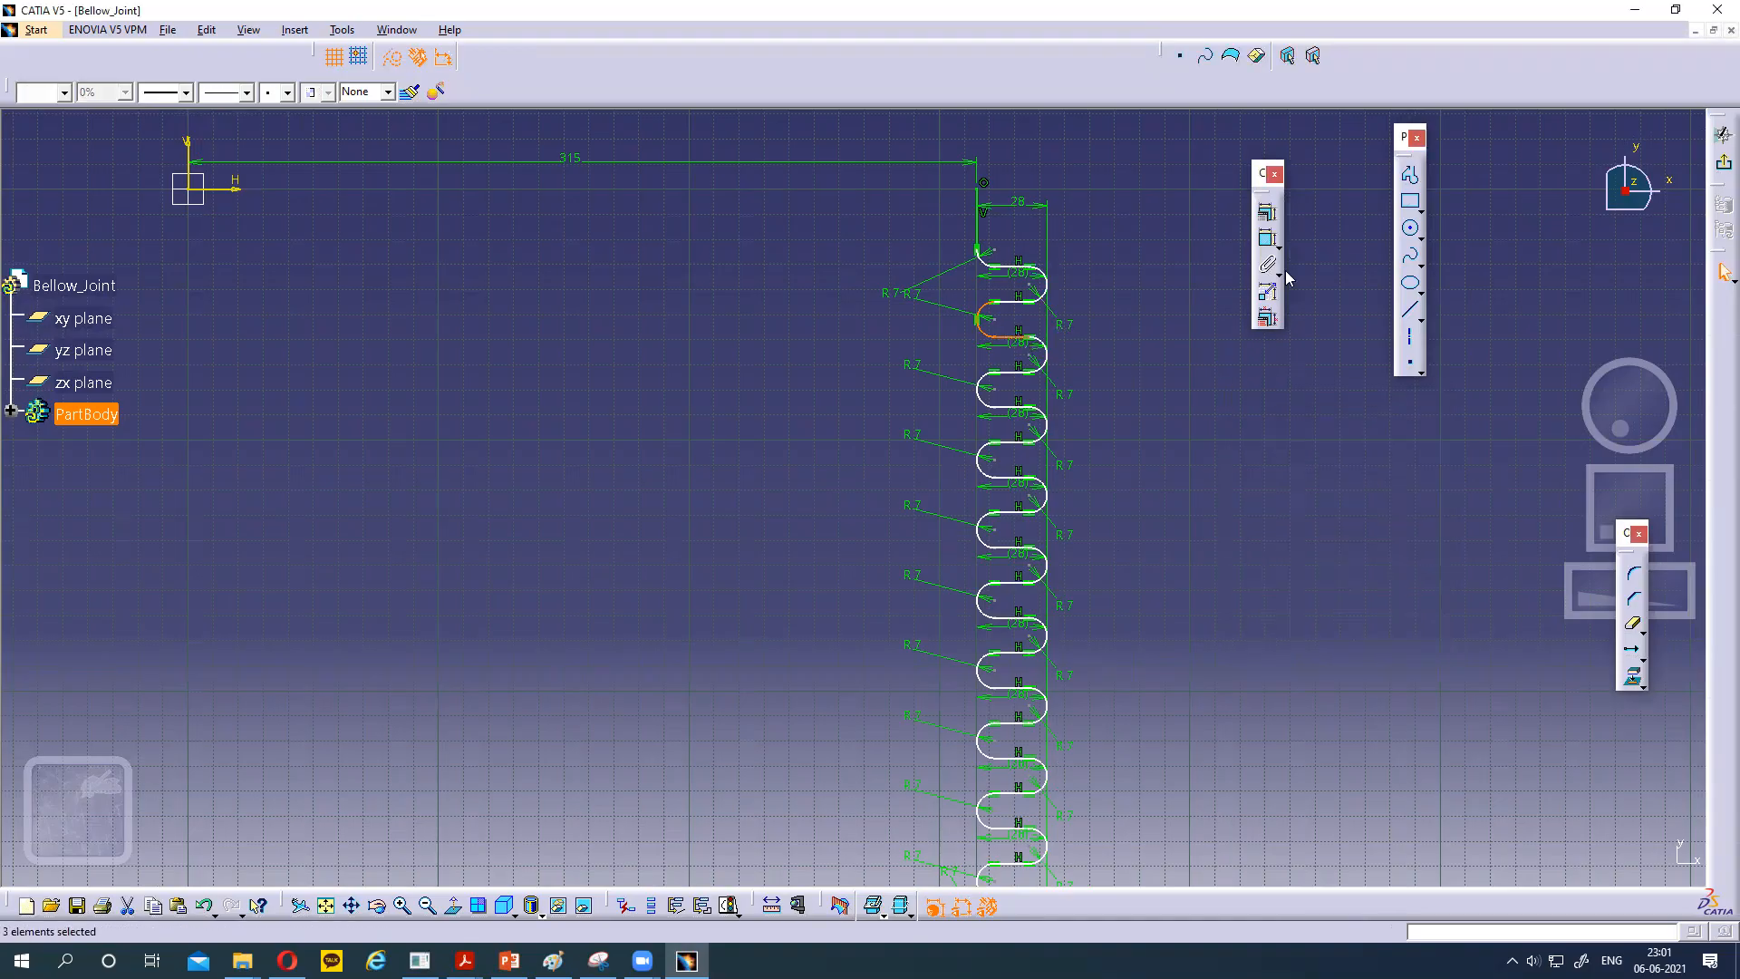
pyautogui.click(1268, 215)
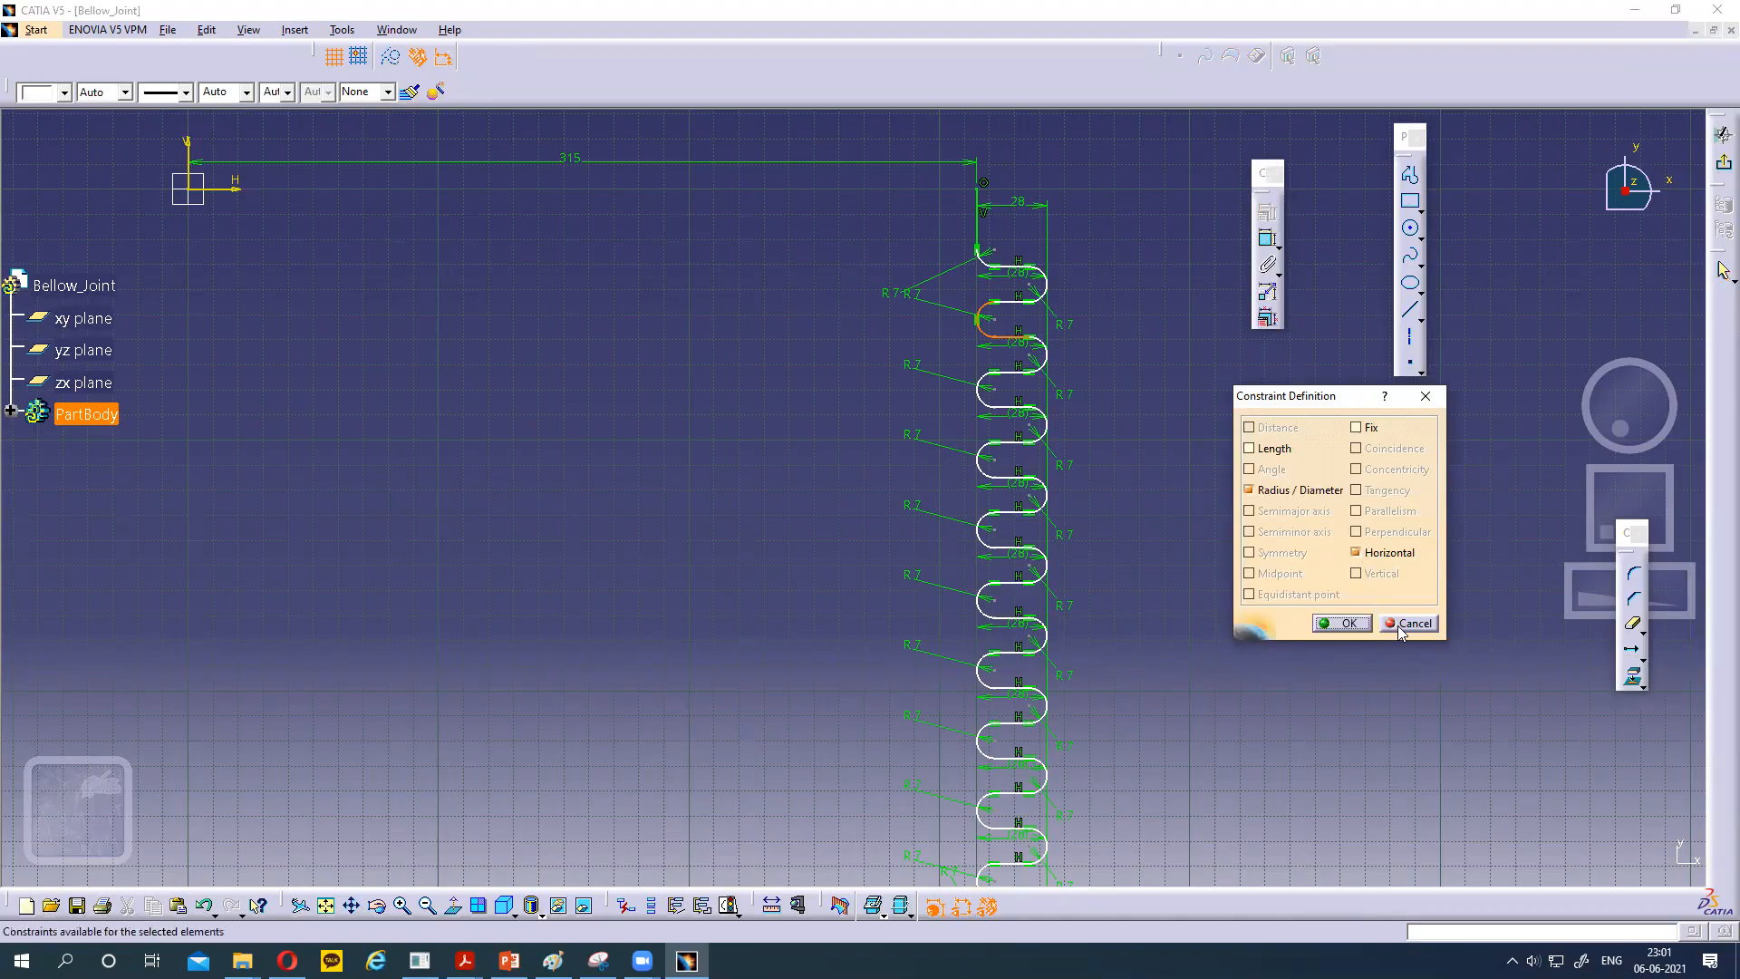
pyautogui.click(1342, 623)
# Apply a Tangency constraint between the second inner arc from the profile's upper end and the horizontal line at its lower end.
pyautogui.moveTo(1274, 572)
pyautogui.keyDown('ctrl'); pyautogui.mouseDown(button='middle')
pyautogui.moveTo(1259, 517)
pyautogui.moveTo(1296, 467)
pyautogui.mouseUp(button='middle'); pyautogui.keyUp('ctrl')
pyautogui.click(1049, 202)
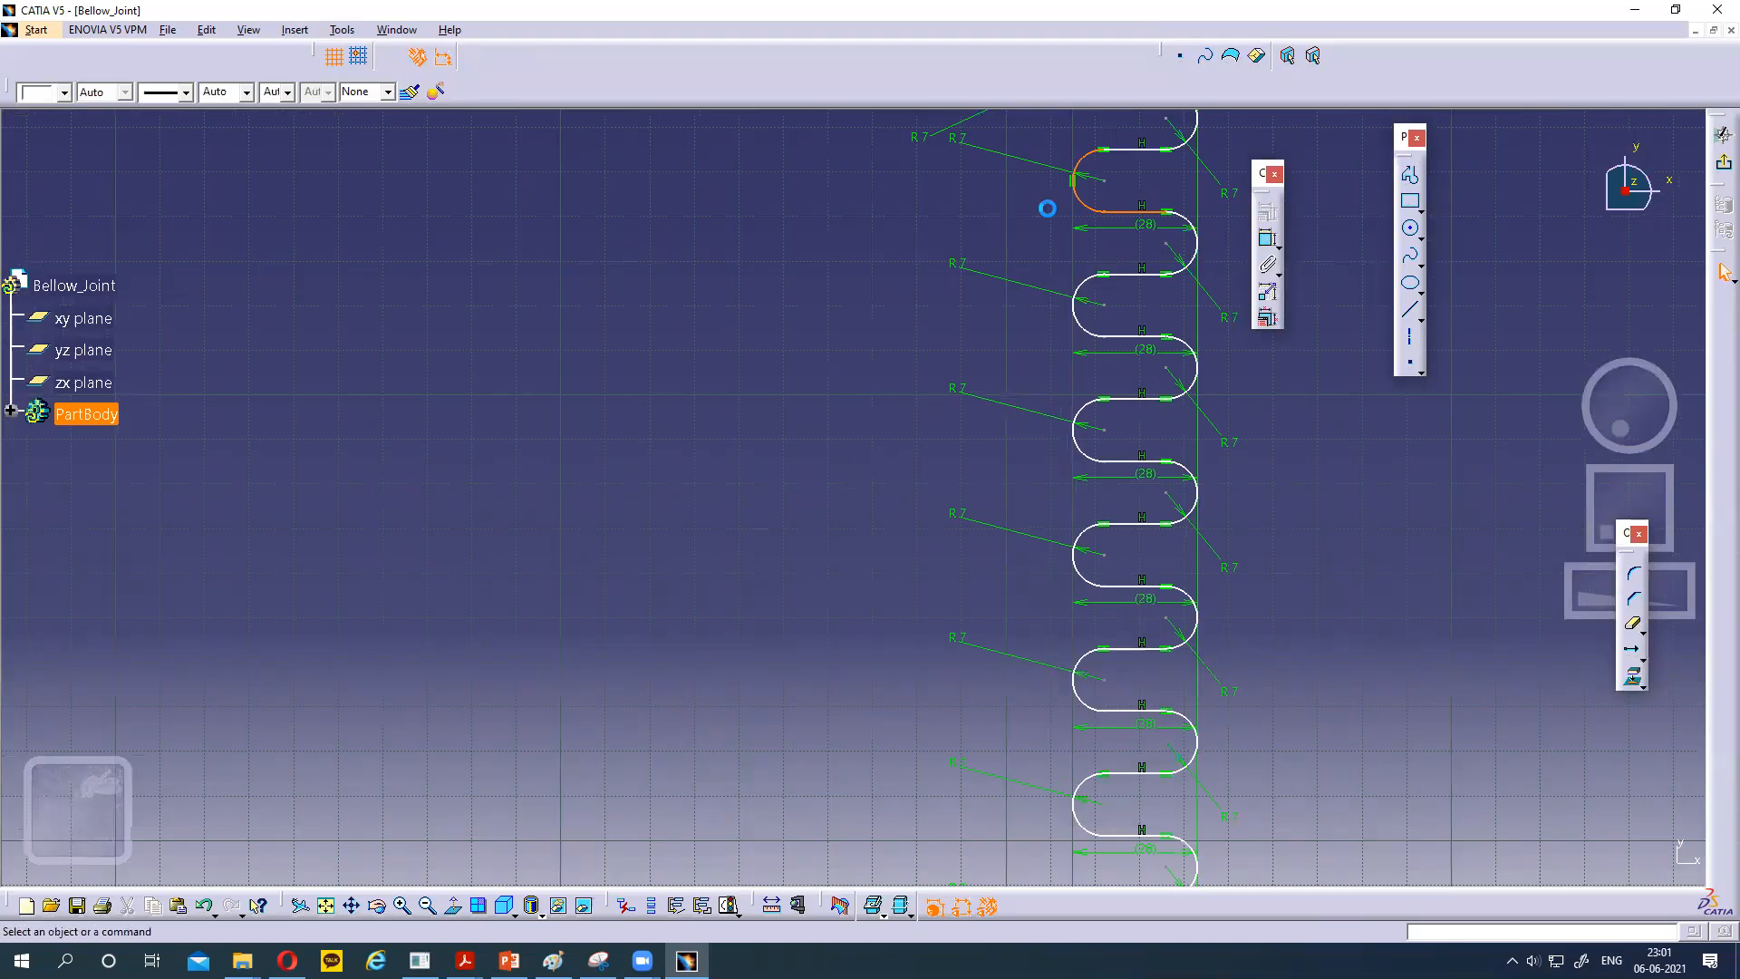
pyautogui.click(1124, 213)
pyautogui.keyDown('ctrl'); pyautogui.click(1084, 201); pyautogui.keyUp('ctrl')
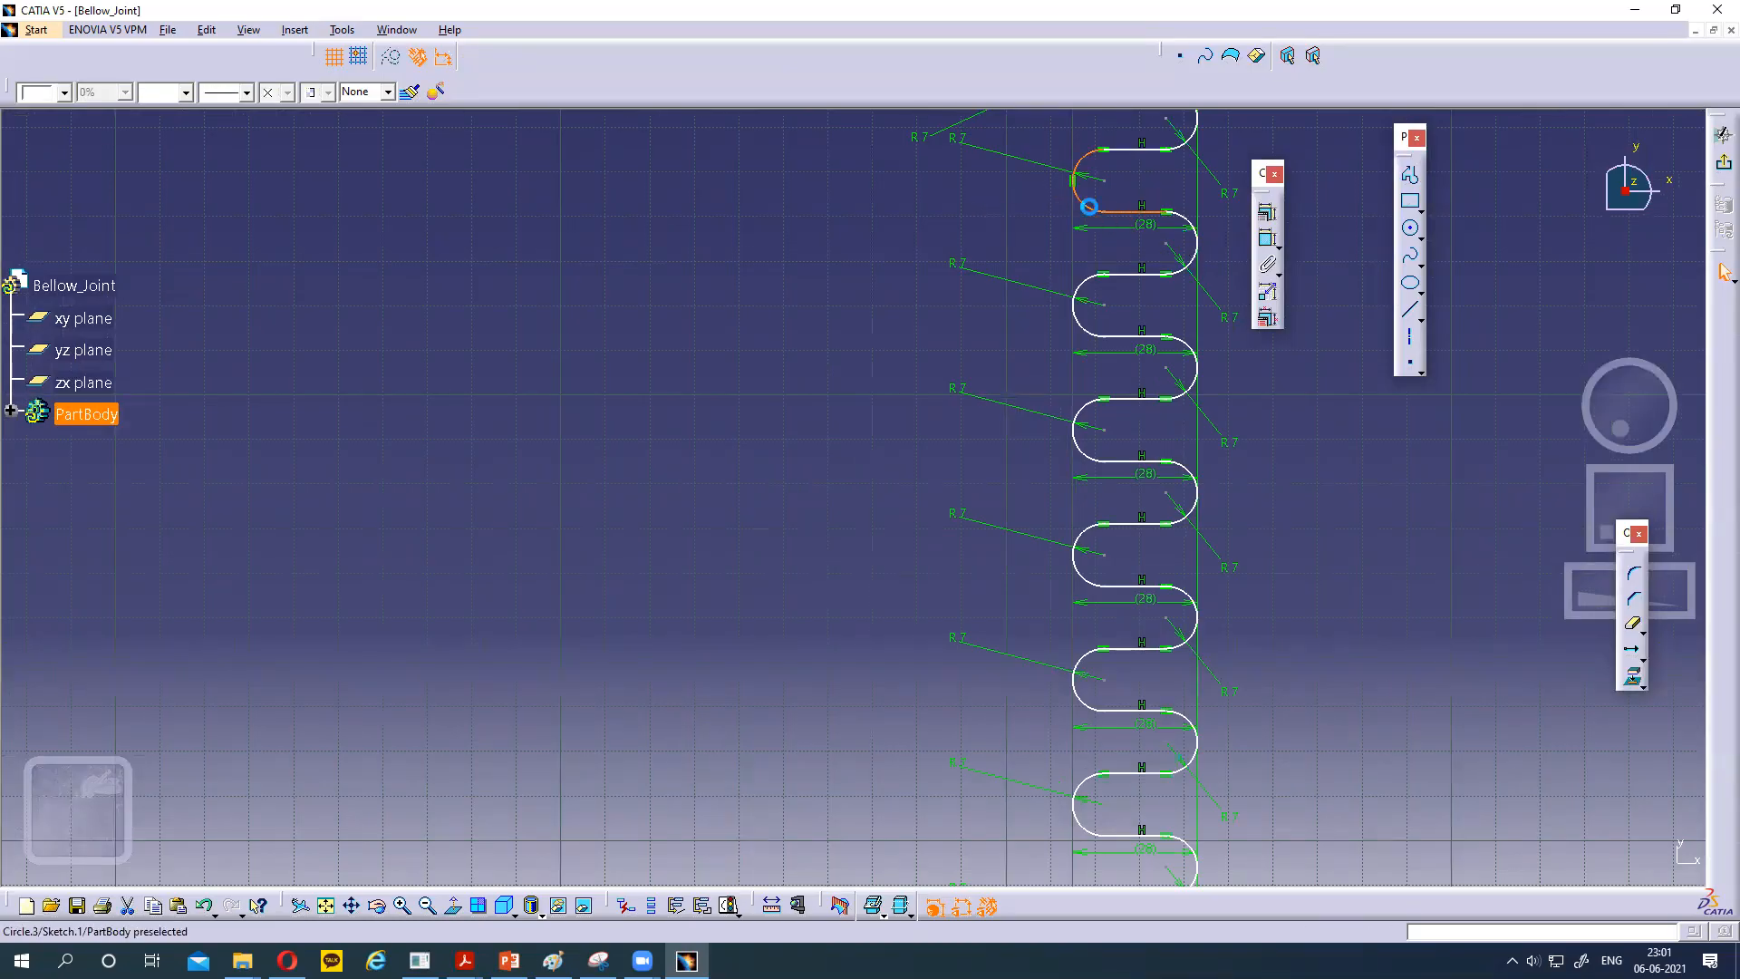
pyautogui.click(1267, 215)
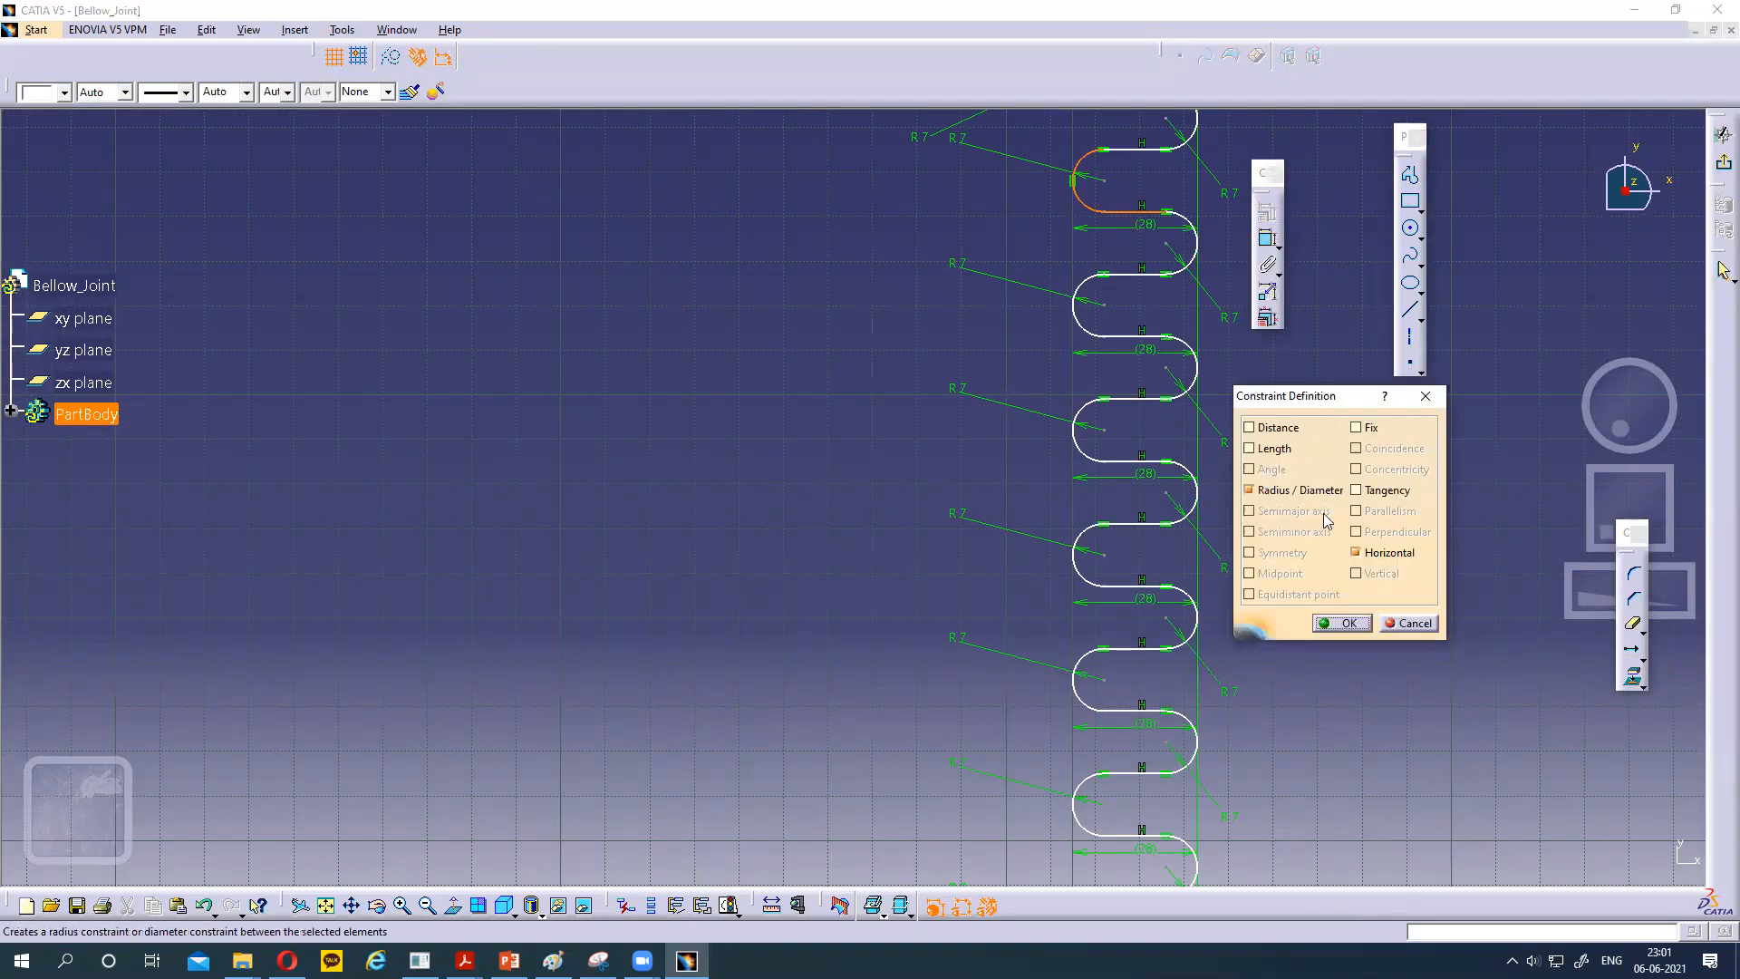
pyautogui.click(1357, 490)
pyautogui.click(1340, 624)
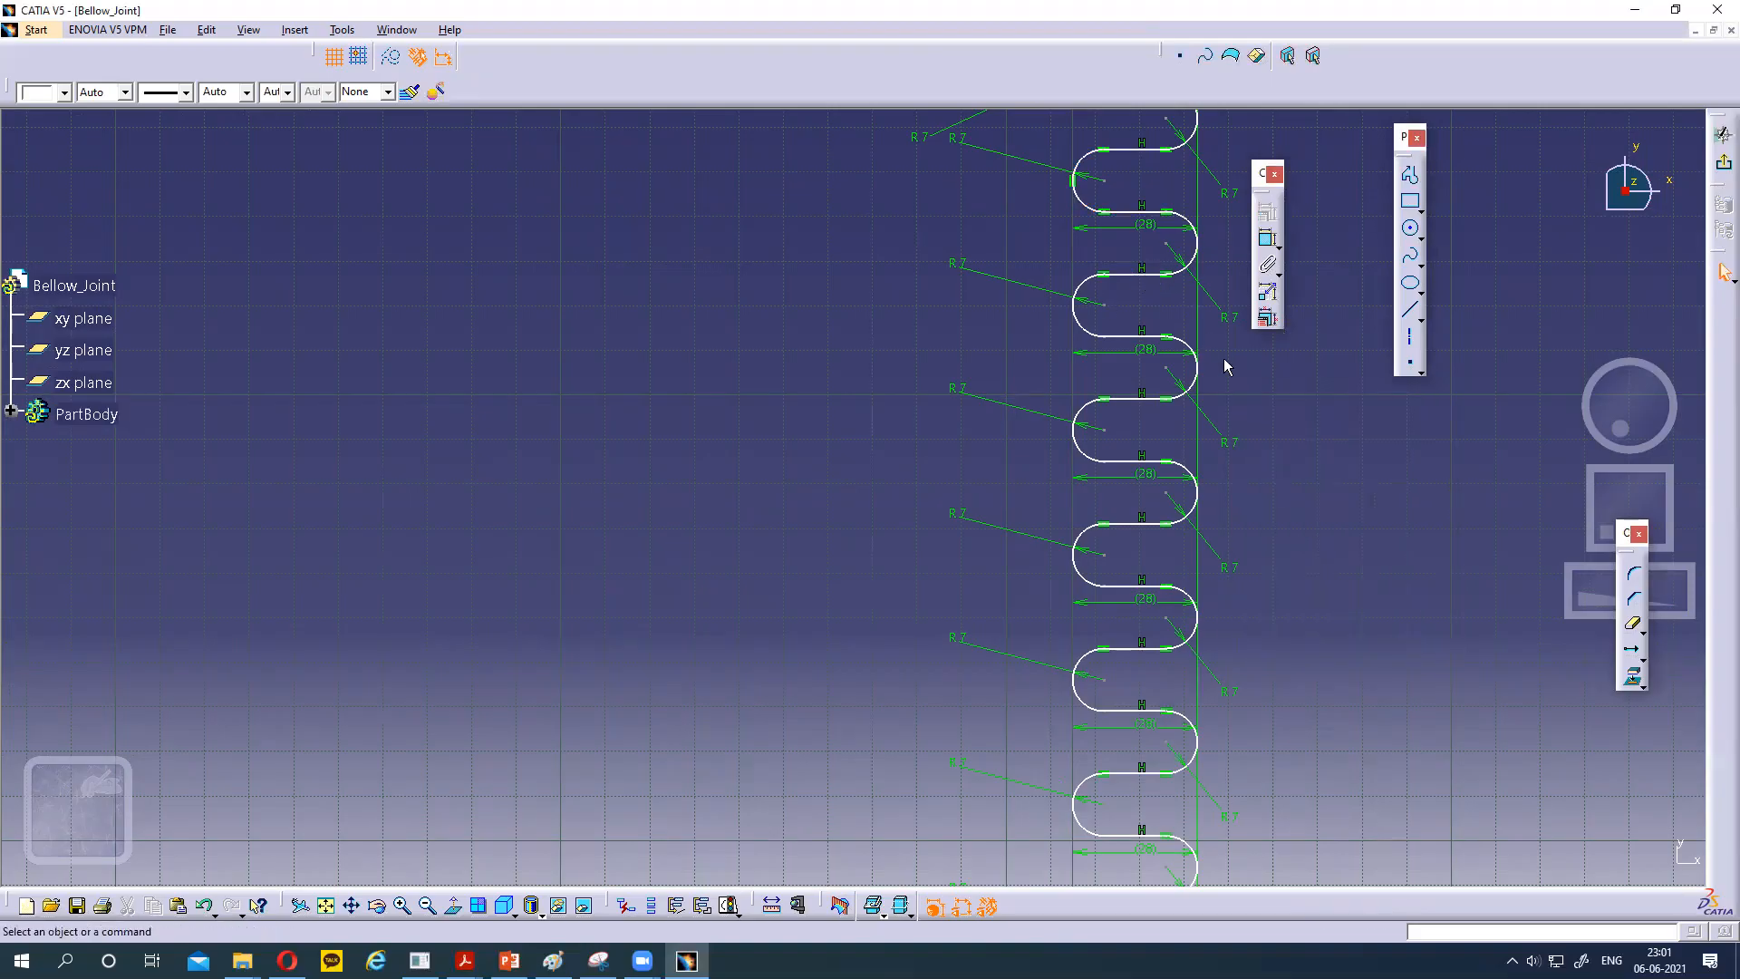
# Exit the bellows profile sketch and return to the 3D surface design workspace.
pyautogui.keyDown('ctrl'); pyautogui.moveTo(1340, 497); pyautogui.dragTo(1314, 634, button='middle'); pyautogui.keyUp('ctrl')
pyautogui.keyDown('ctrl'); pyautogui.moveTo(1186, 541); pyautogui.dragTo(1220, 513, button='middle'); pyautogui.keyUp('ctrl')
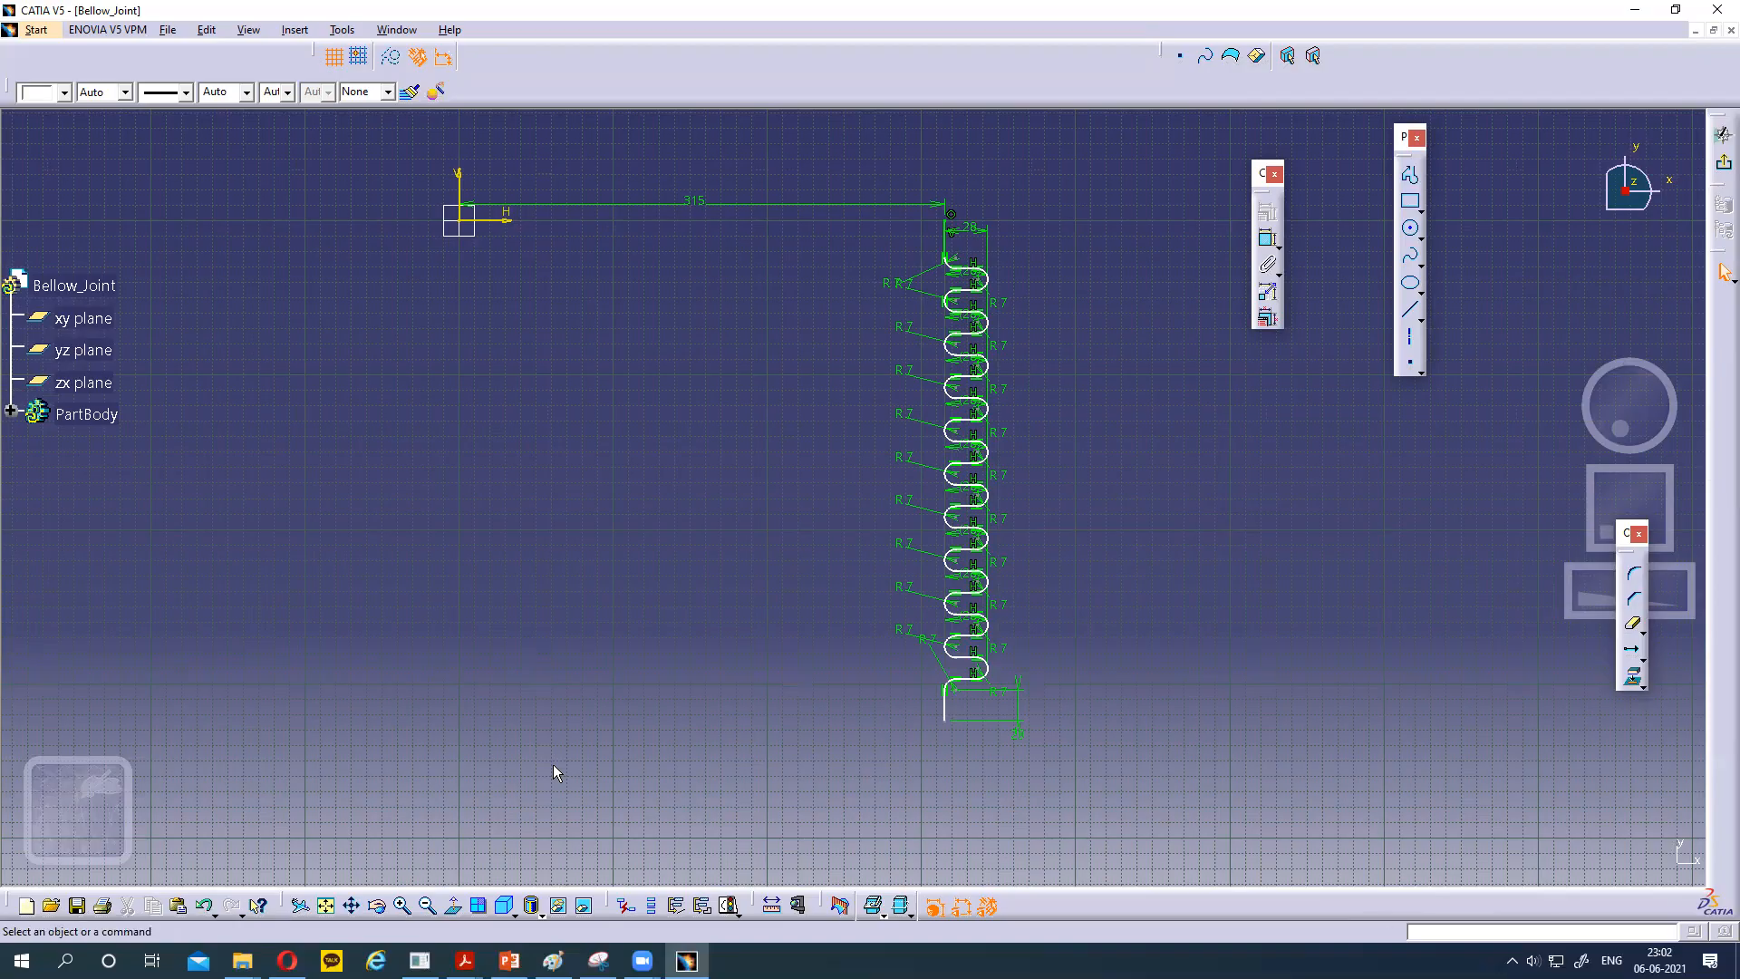
pyautogui.click(1724, 164)
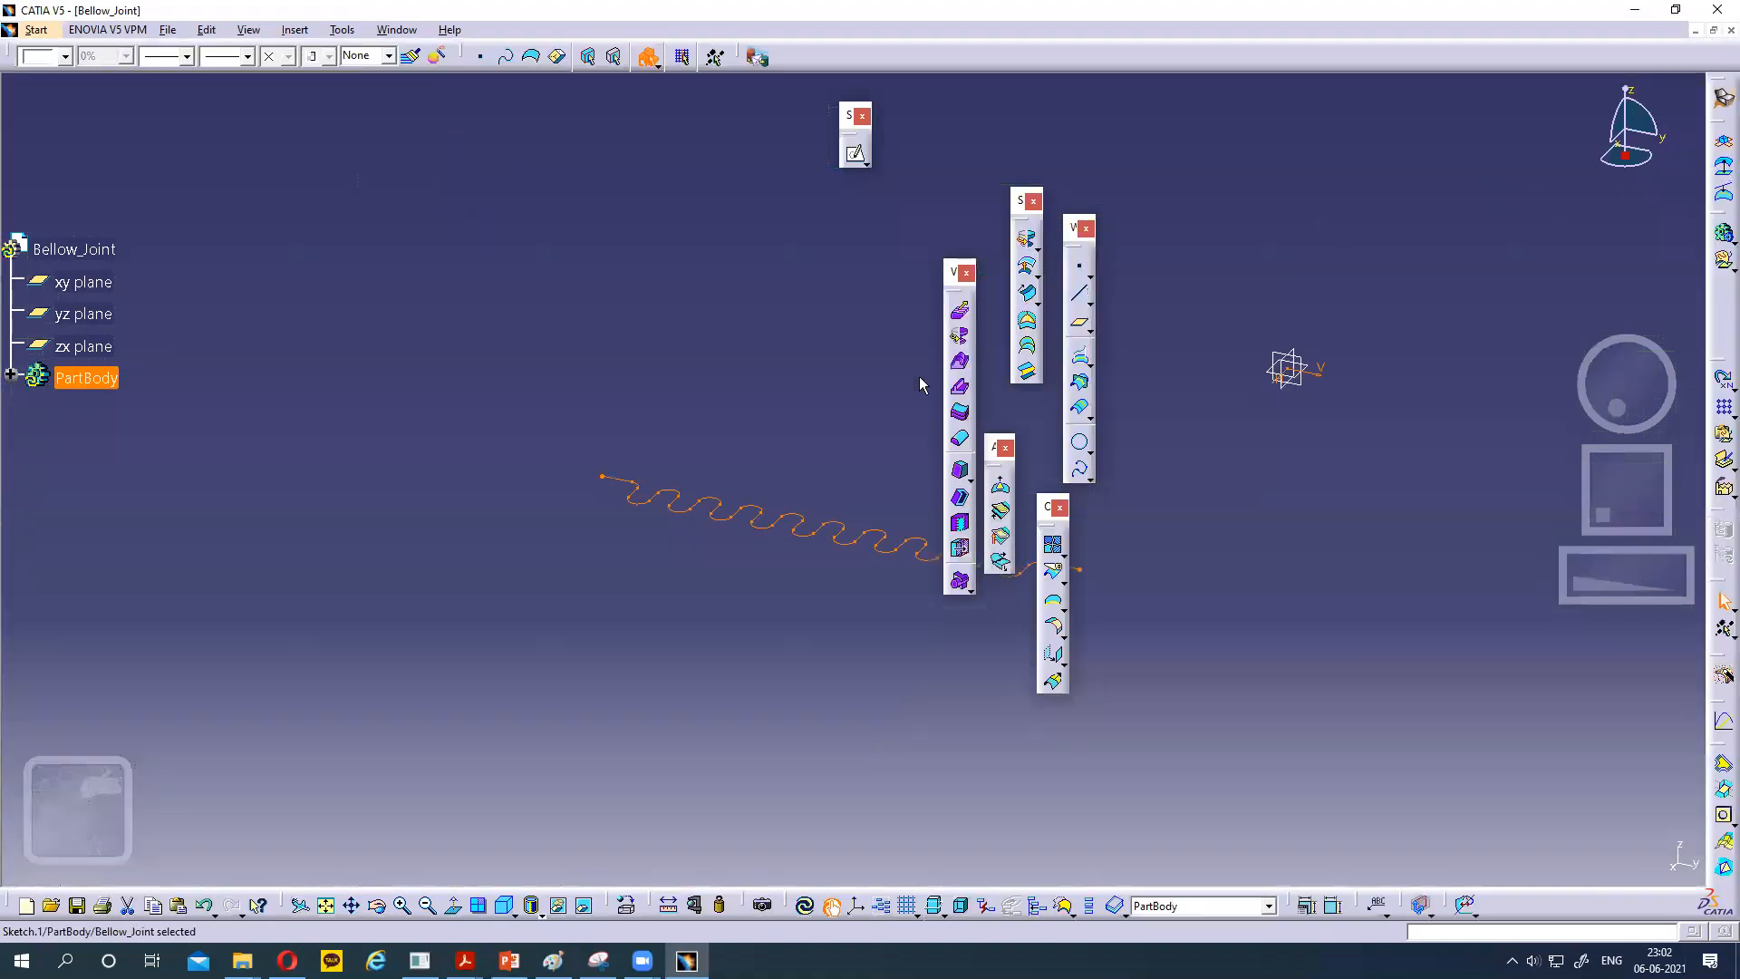
# Move the floating volume and surface toolbars away from the bellows profile to free the work area.
pyautogui.moveTo(949, 275); pyautogui.dragTo(1404, 444)
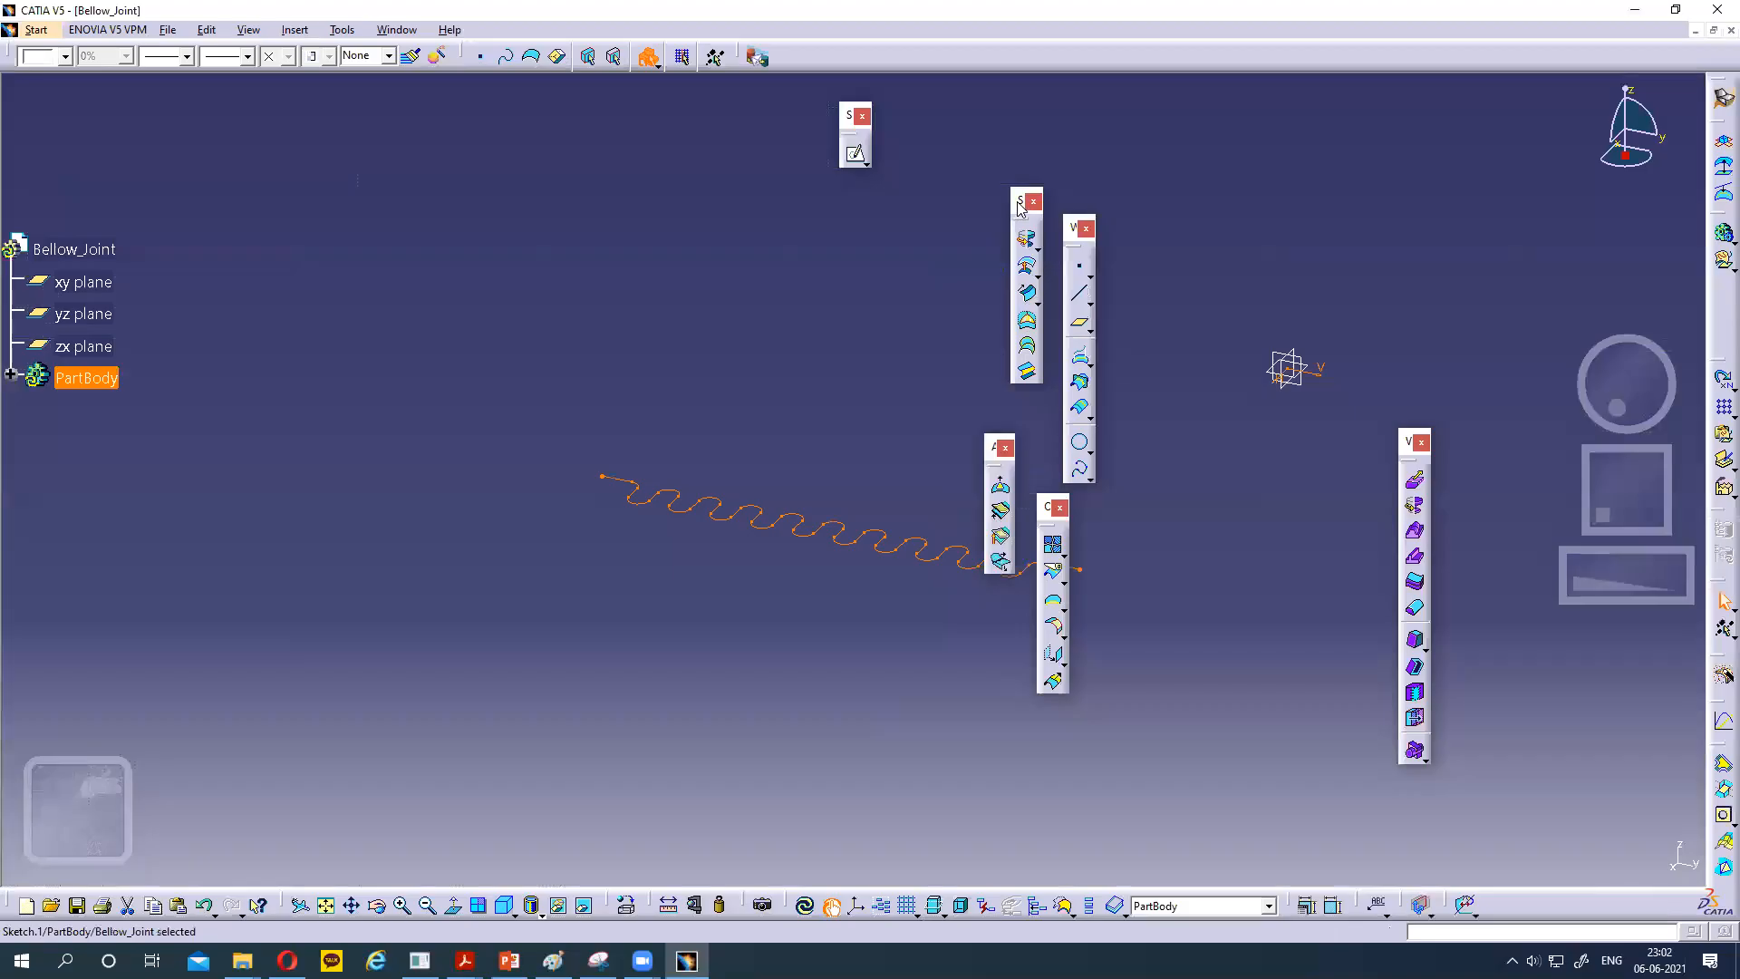
pyautogui.moveTo(1265, 523); pyautogui.dragTo(1267, 522)
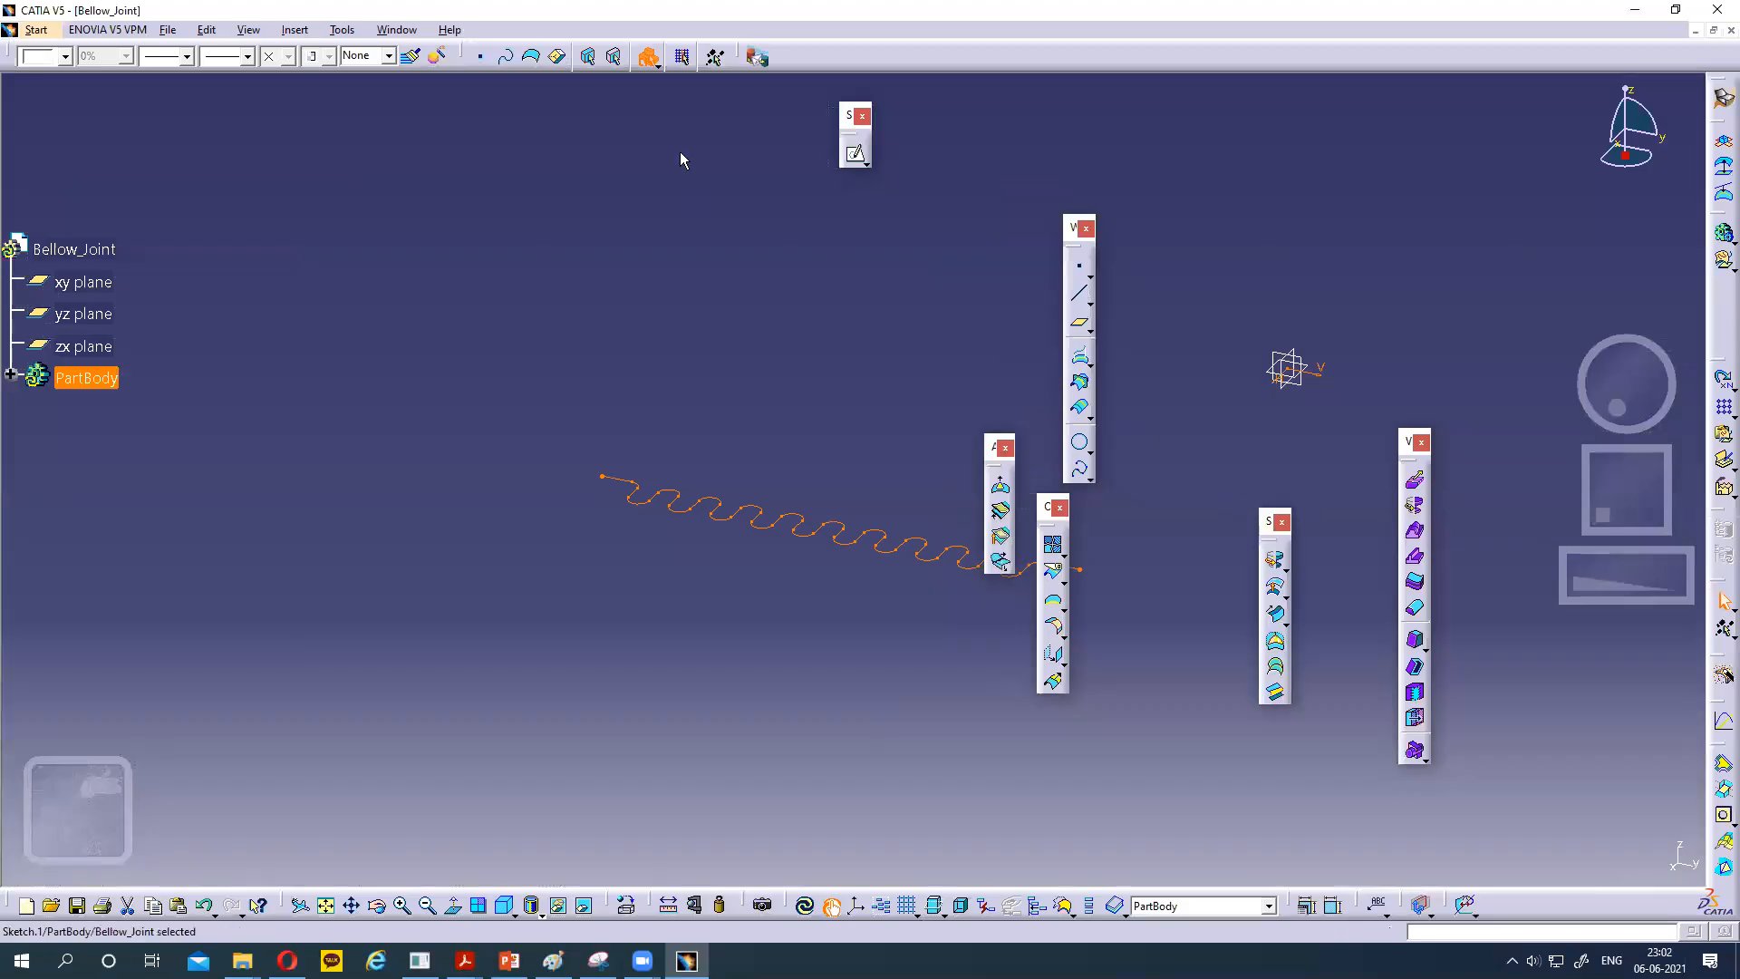
pyautogui.moveTo(963, 301)
pyautogui.mouseDown()
pyautogui.moveTo(1535, 438)
pyautogui.moveTo(1537, 422)
pyautogui.mouseUp()
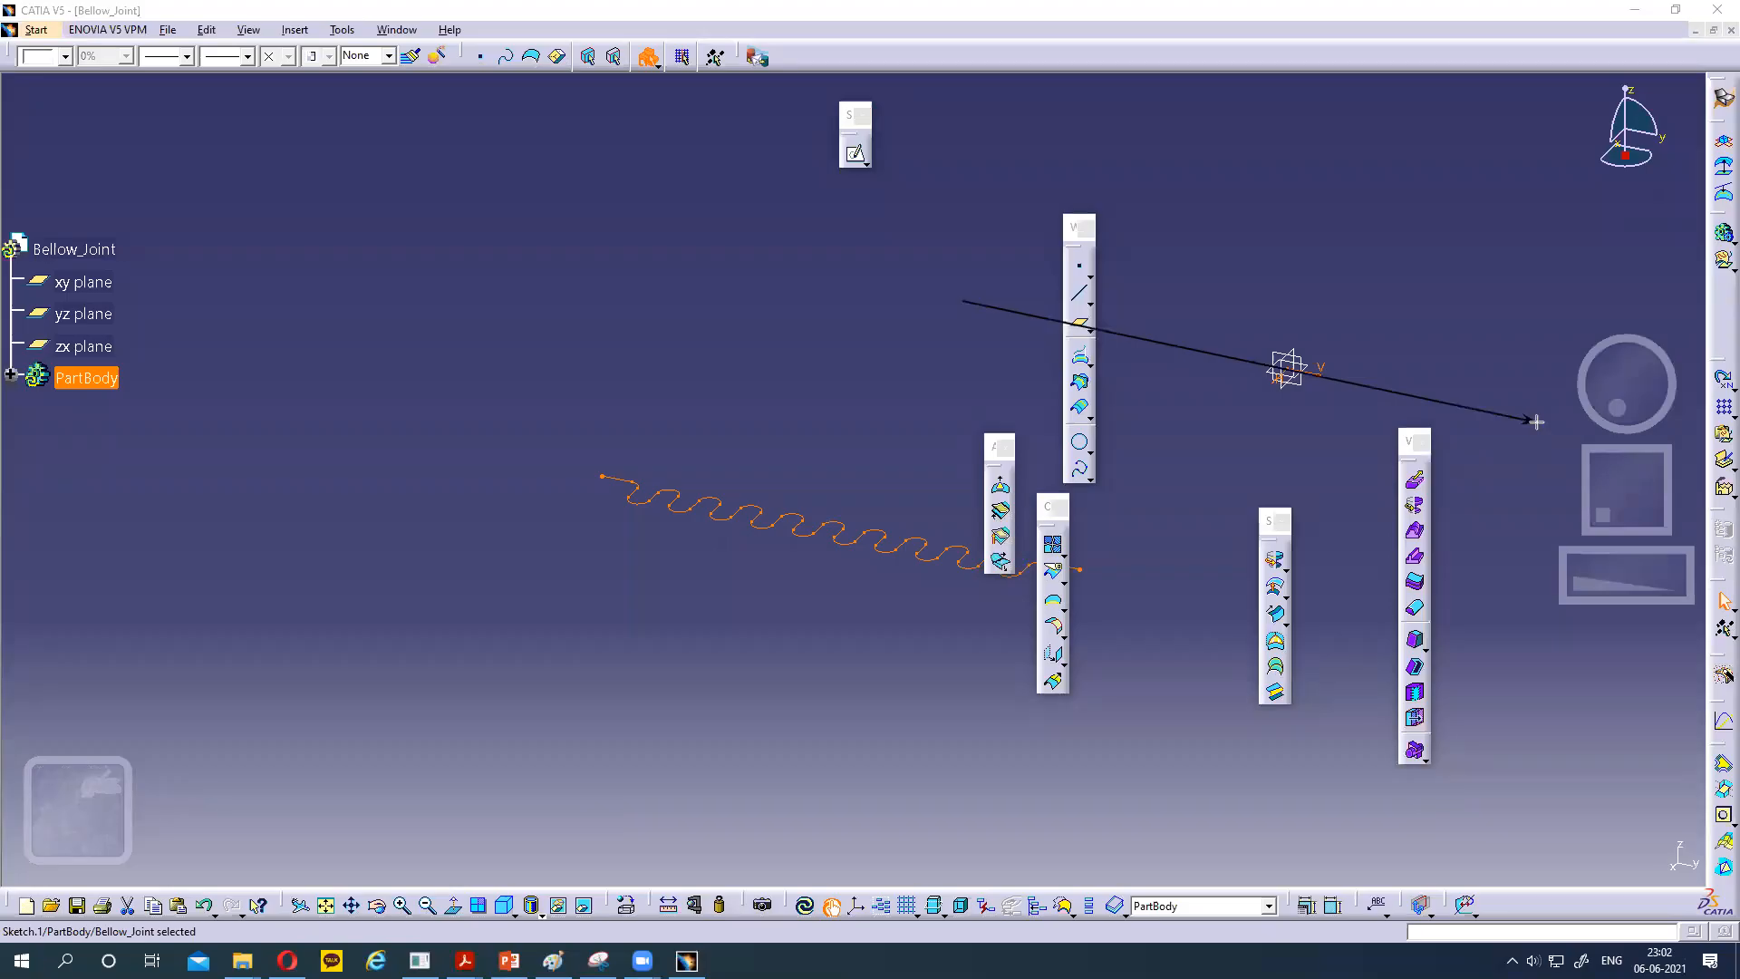
pyautogui.hotkey('ctrl', 'z')
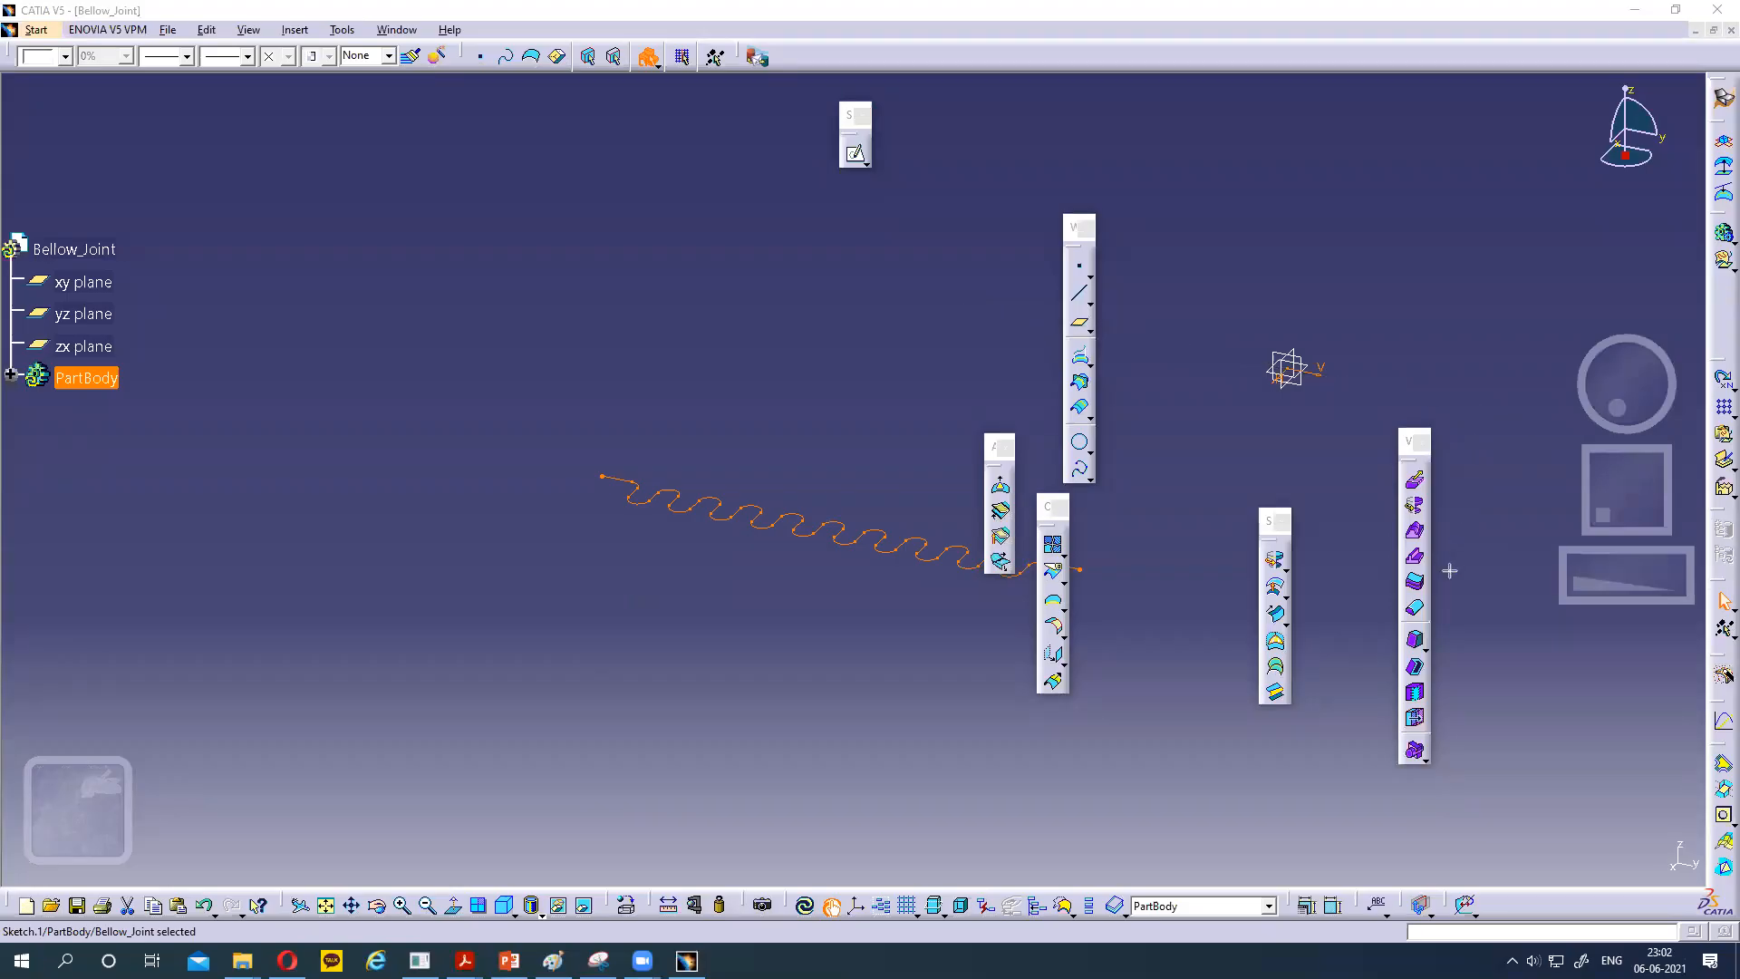
pyautogui.click(628, 164)
# Revolve the bellows profile sketch into a surface through 360 degrees about the sketch's vertical V axis.
pyautogui.click(1285, 573)
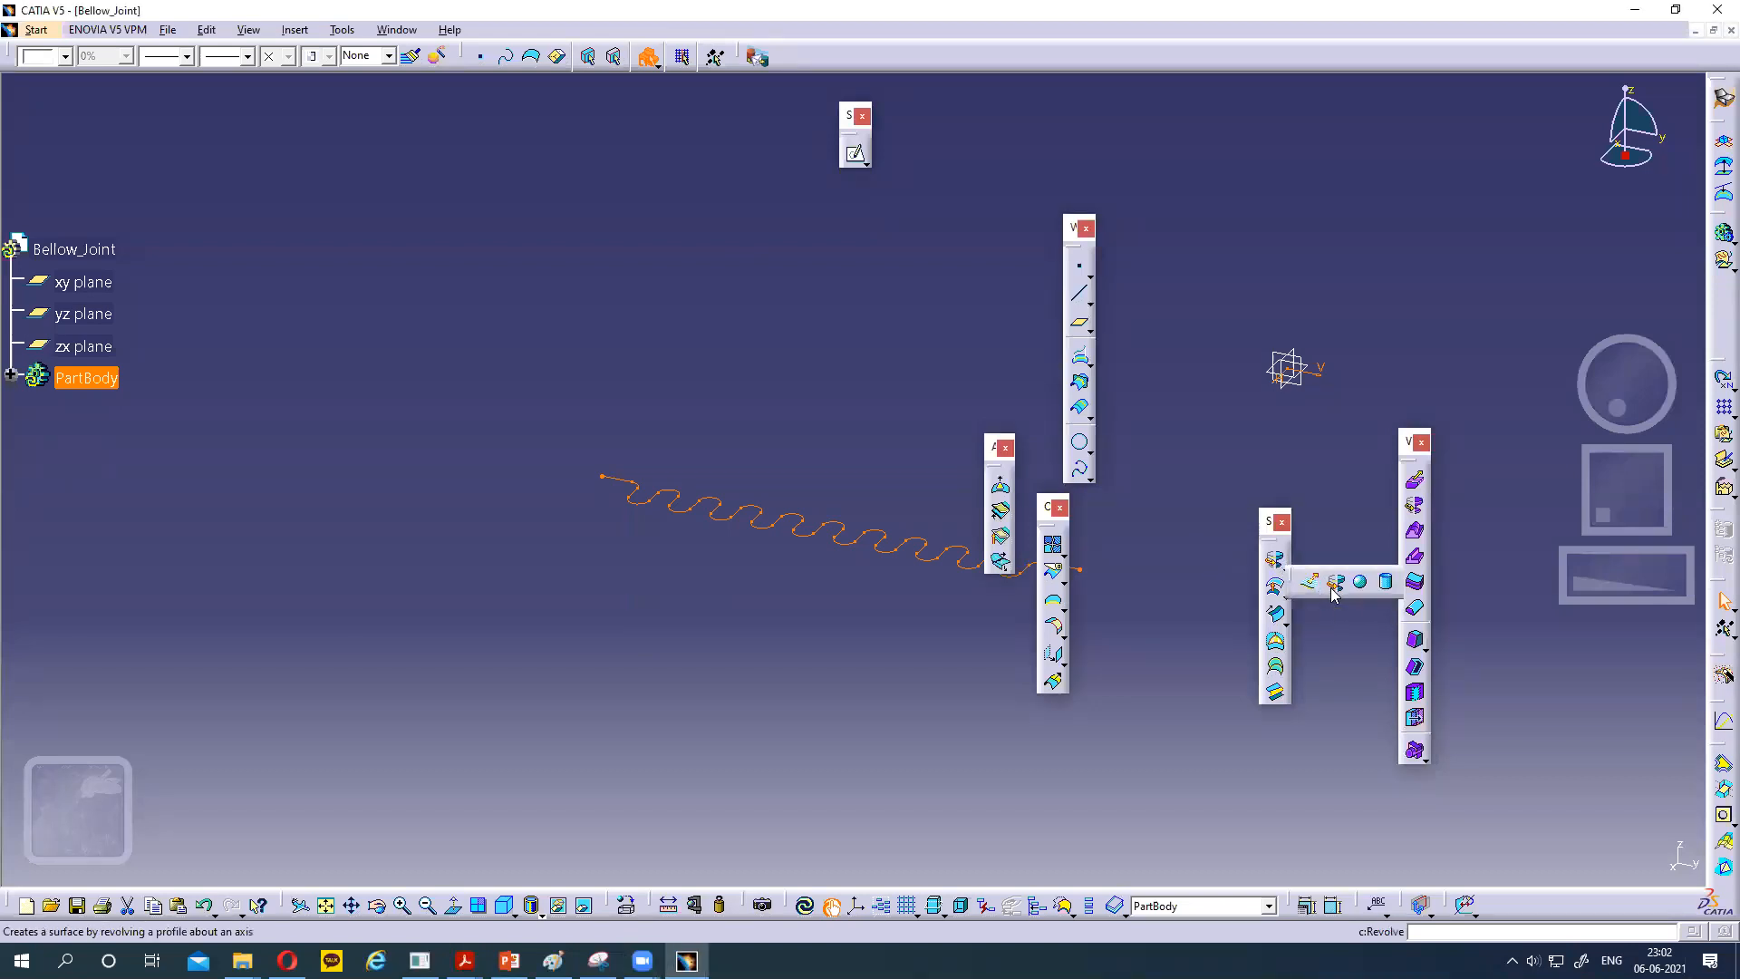
pyautogui.click(1331, 585)
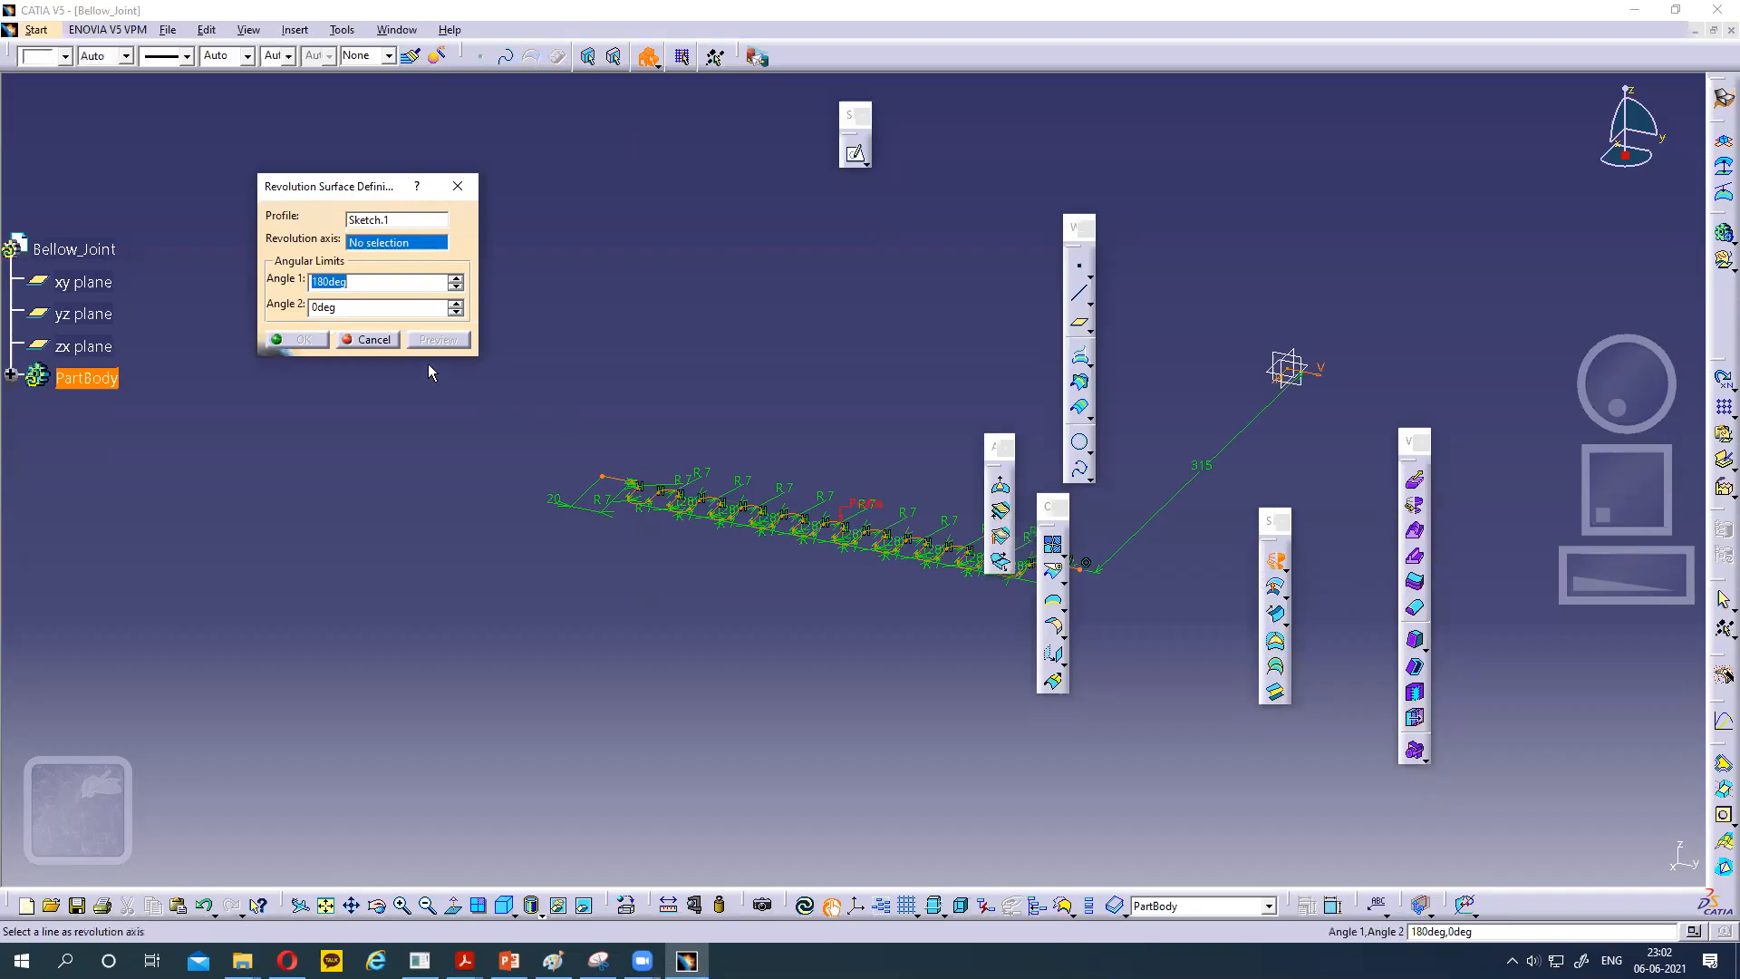
pyautogui.write('360')
pyautogui.click(1316, 373)
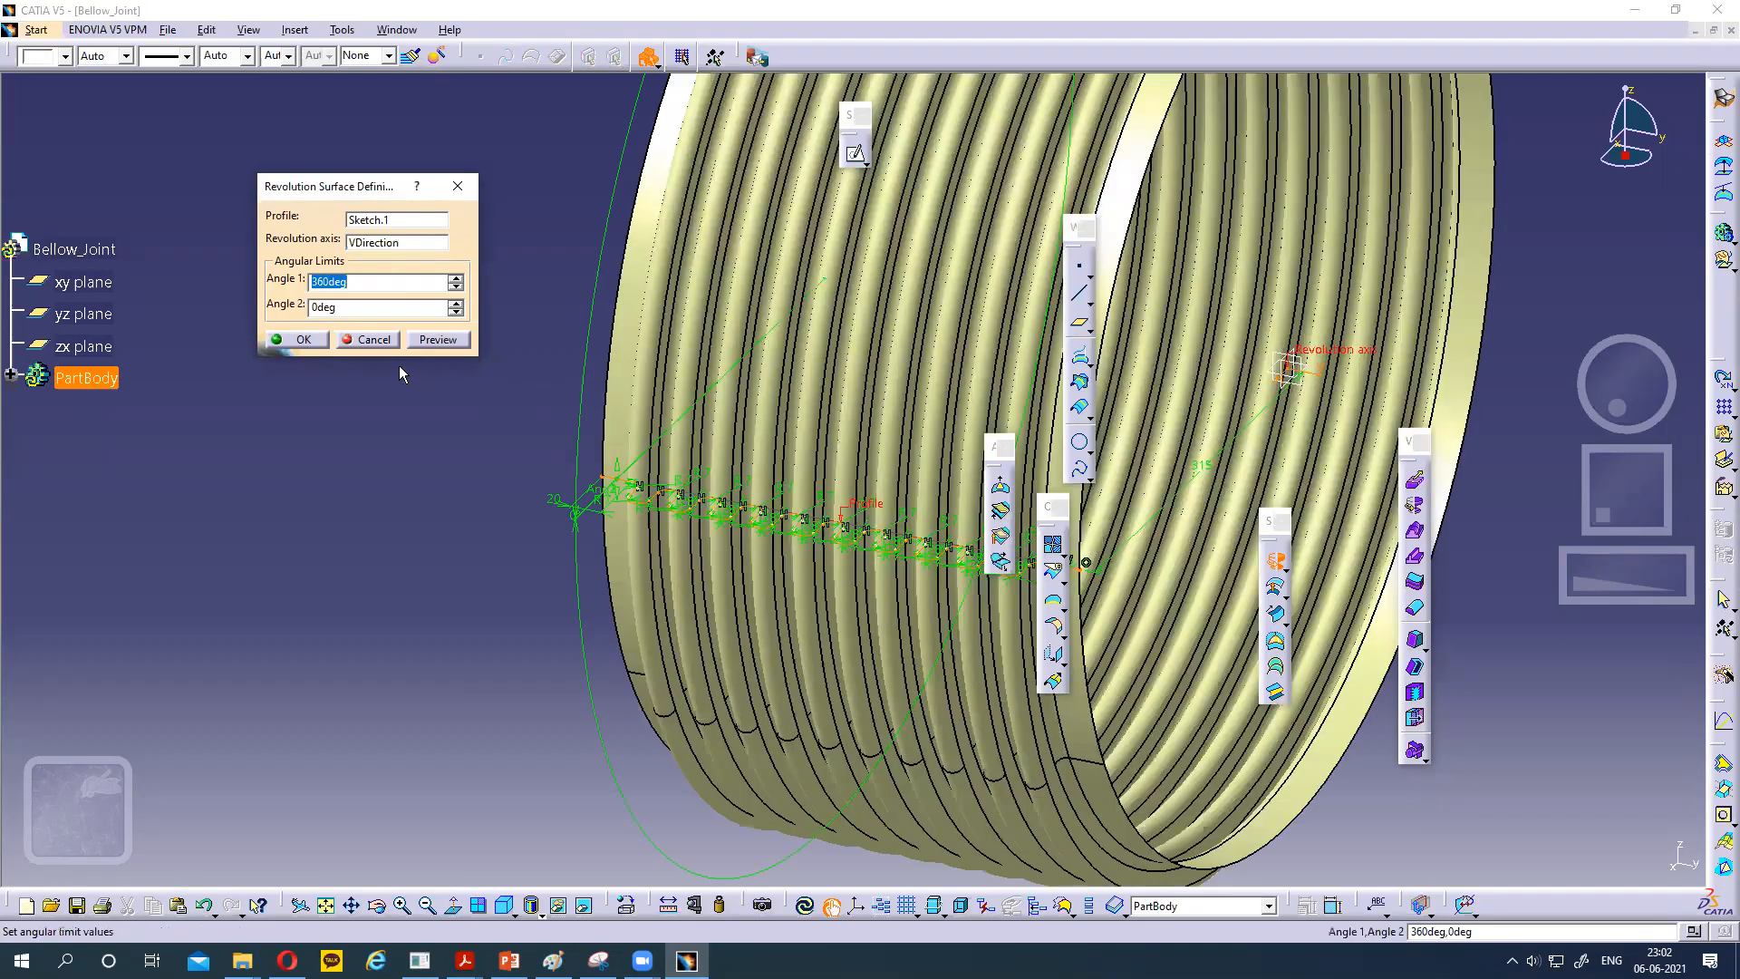
pyautogui.click(317, 343)
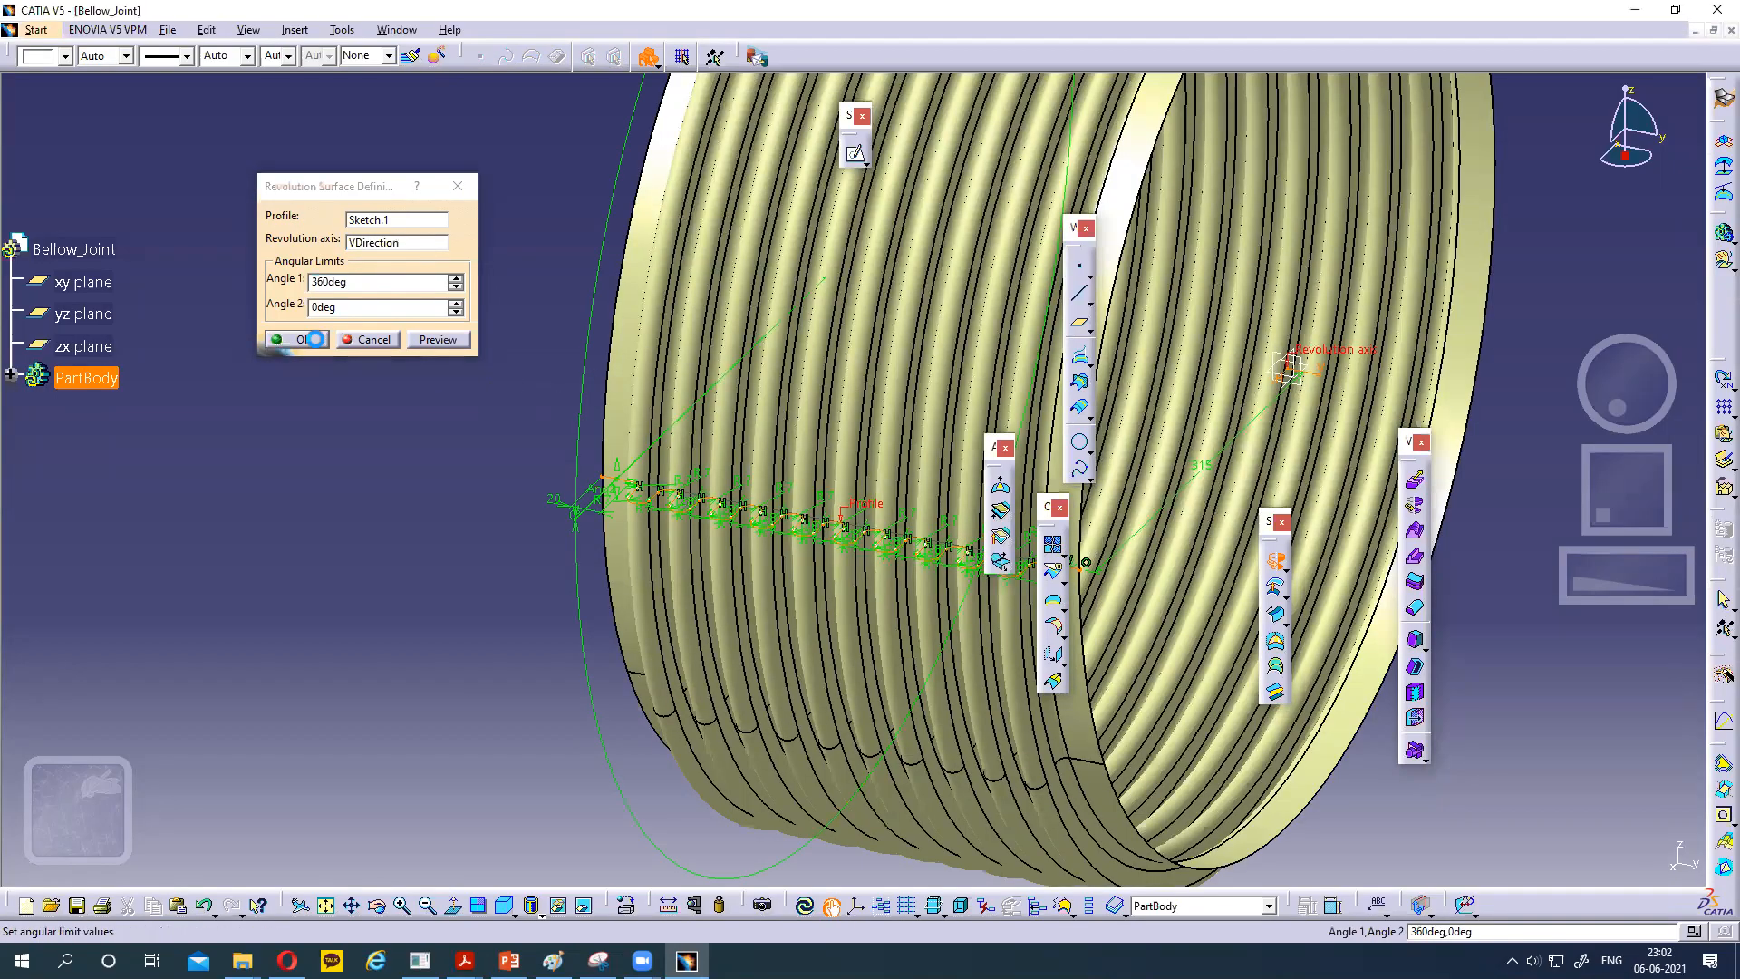
# Hide the profile sketch that lies on the revolved bellows surface.
pyautogui.click(377, 909)
pyautogui.moveTo(1166, 658); pyautogui.dragTo(671, 245)
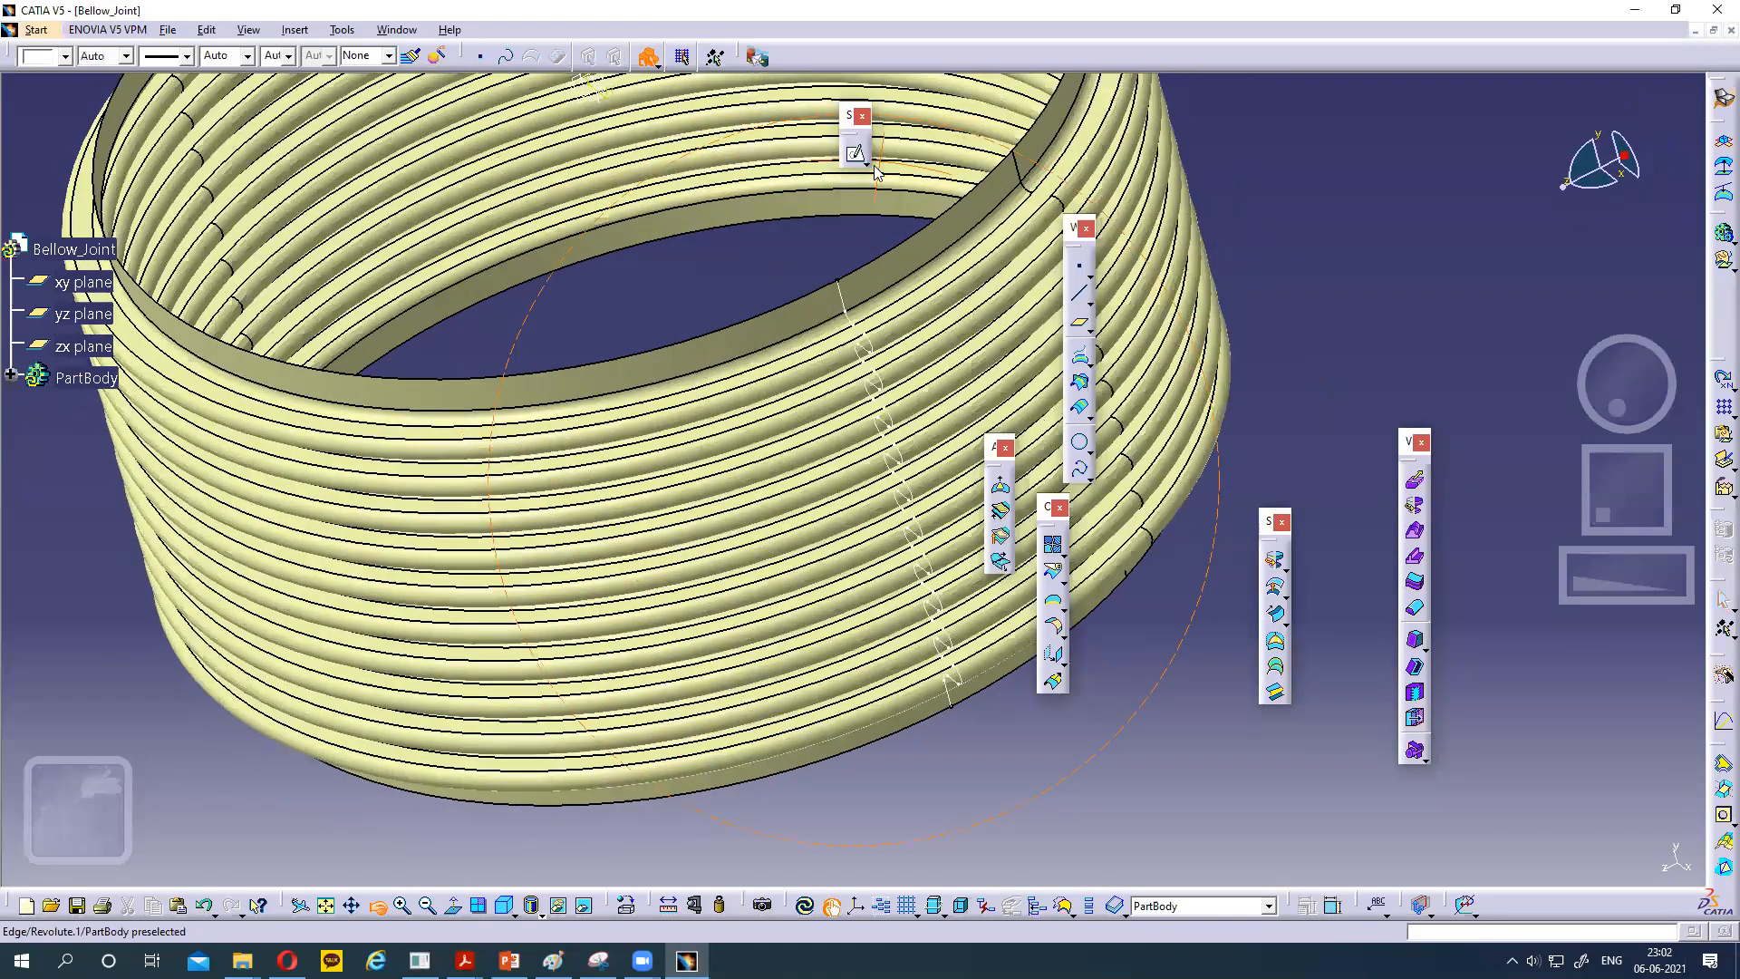
pyautogui.rightClick(871, 342)
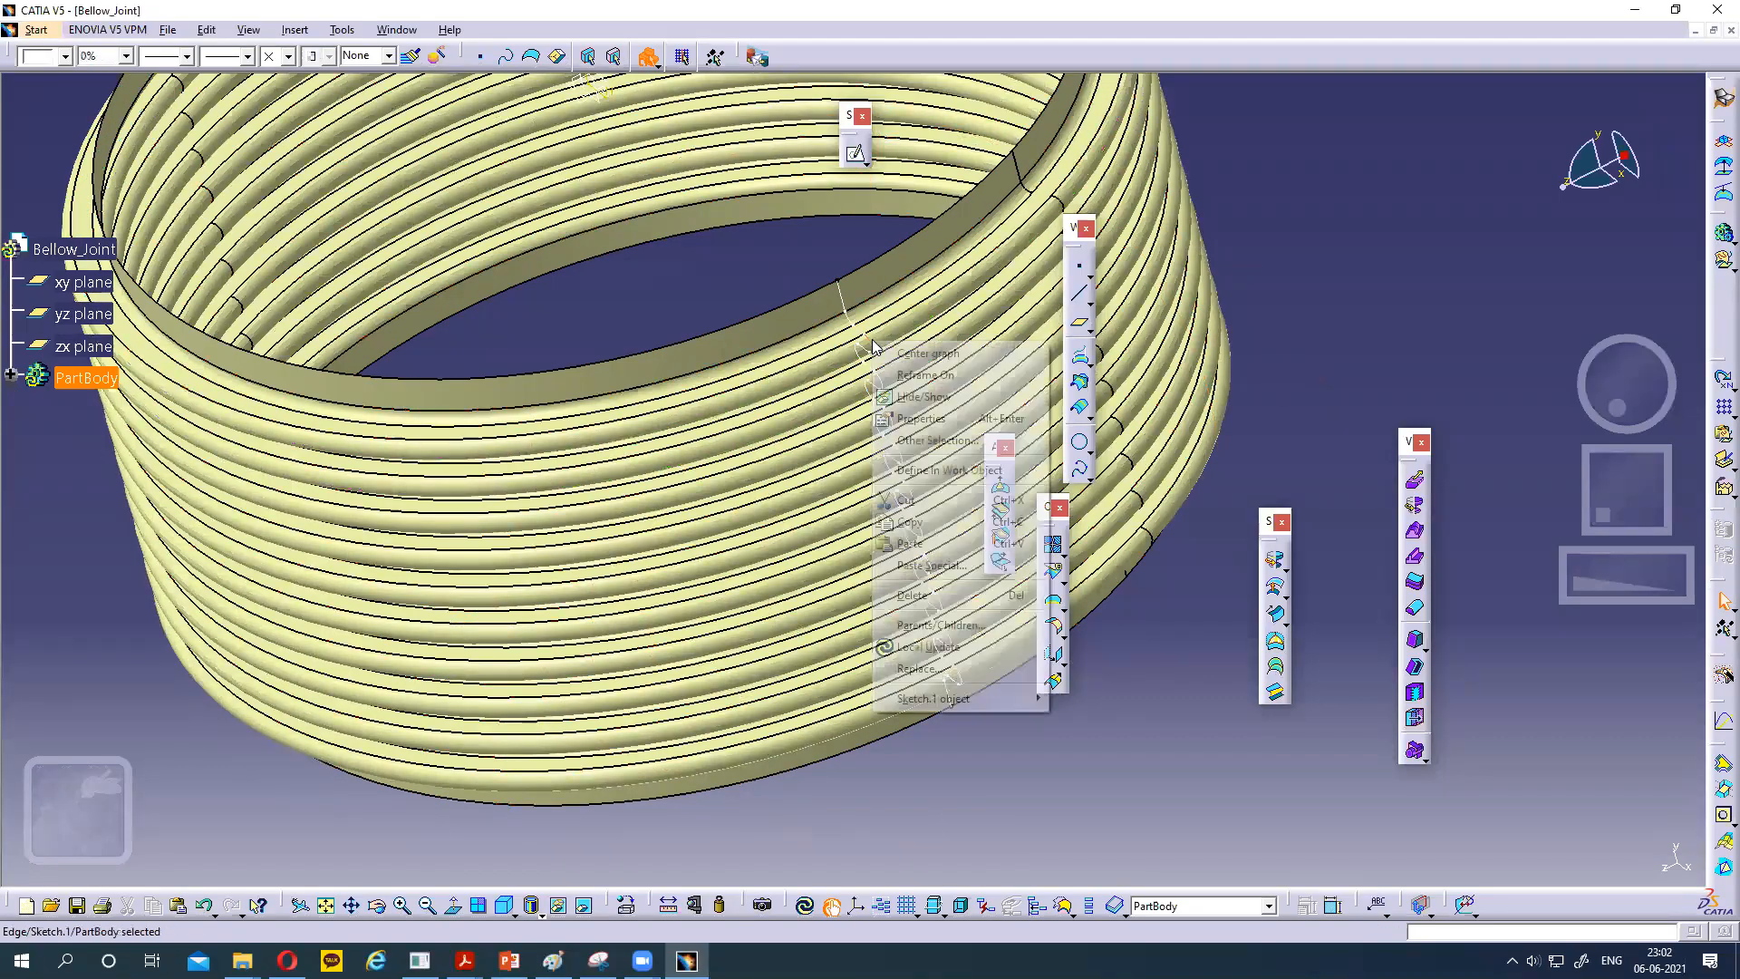
pyautogui.click(911, 396)
pyautogui.moveTo(341, 809); pyautogui.dragTo(625, 694, button='middle')
pyautogui.moveTo(1254, 461); pyautogui.dragTo(1397, 576, button='middle')
pyautogui.scroll(1, 1397, 577)
pyautogui.keyDown('ctrl'); pyautogui.moveTo(1403, 288); pyautogui.dragTo(1401, 322, button='middle'); pyautogui.keyUp('ctrl')
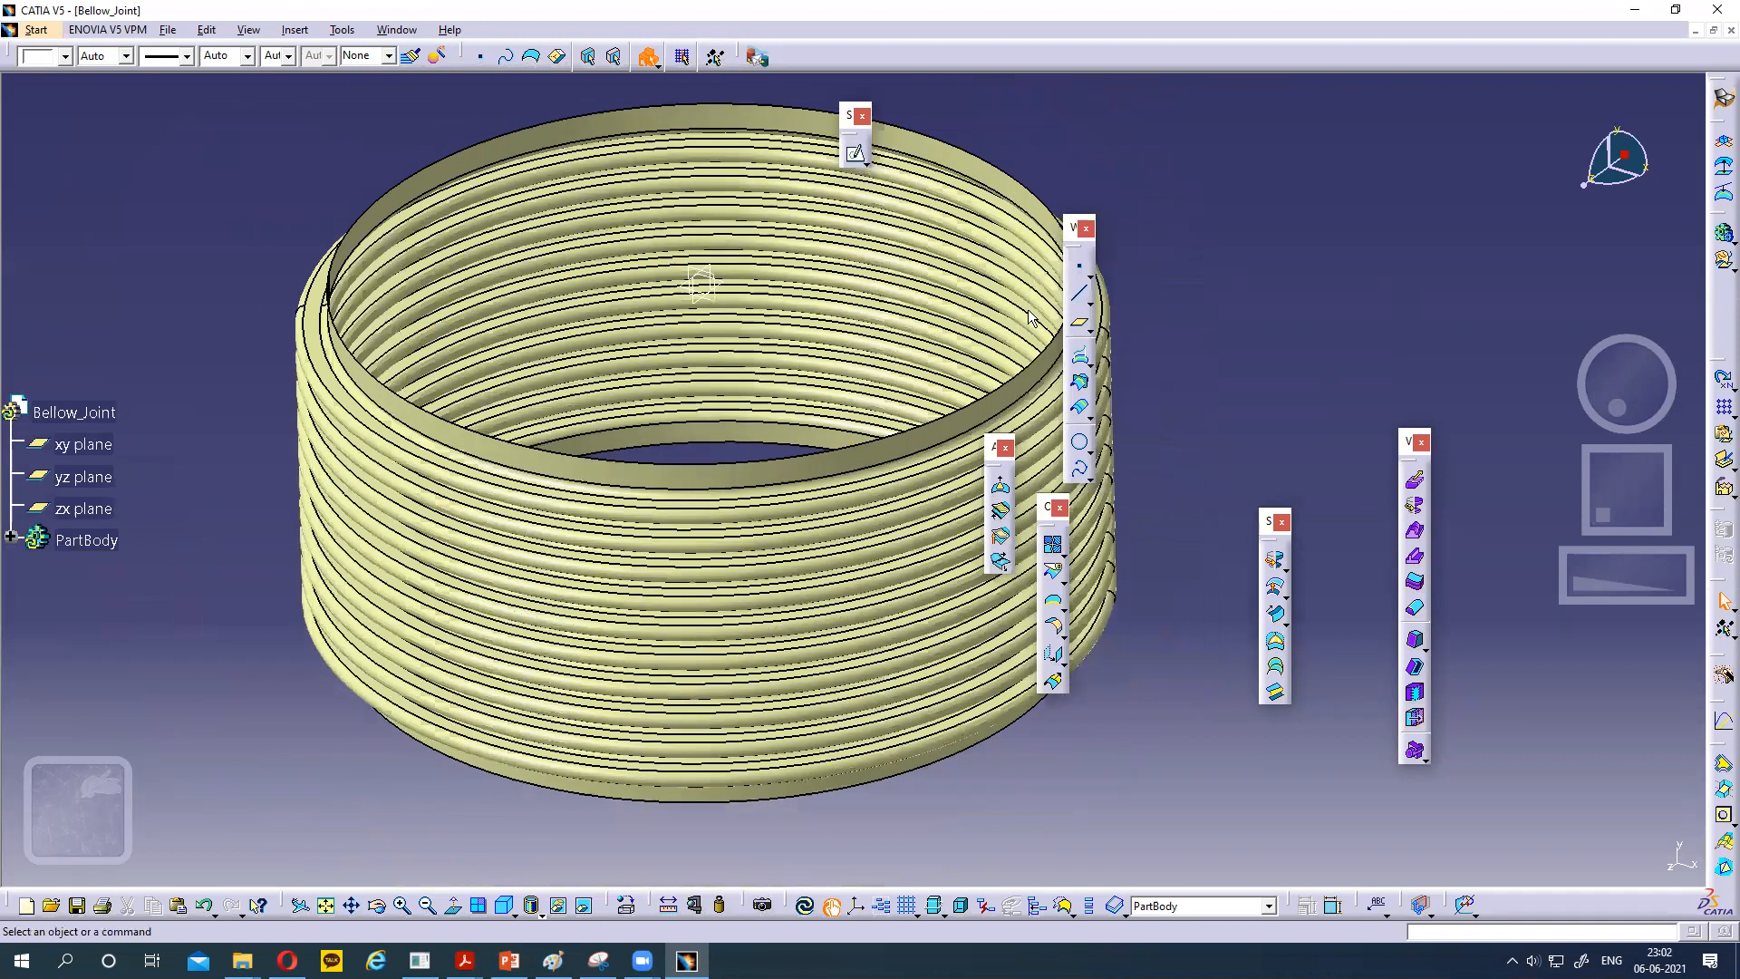
# Save the part on the Desktop as Bellow_Joint.CATPart.
pyautogui.click(169, 32)
pyautogui.click(209, 145)
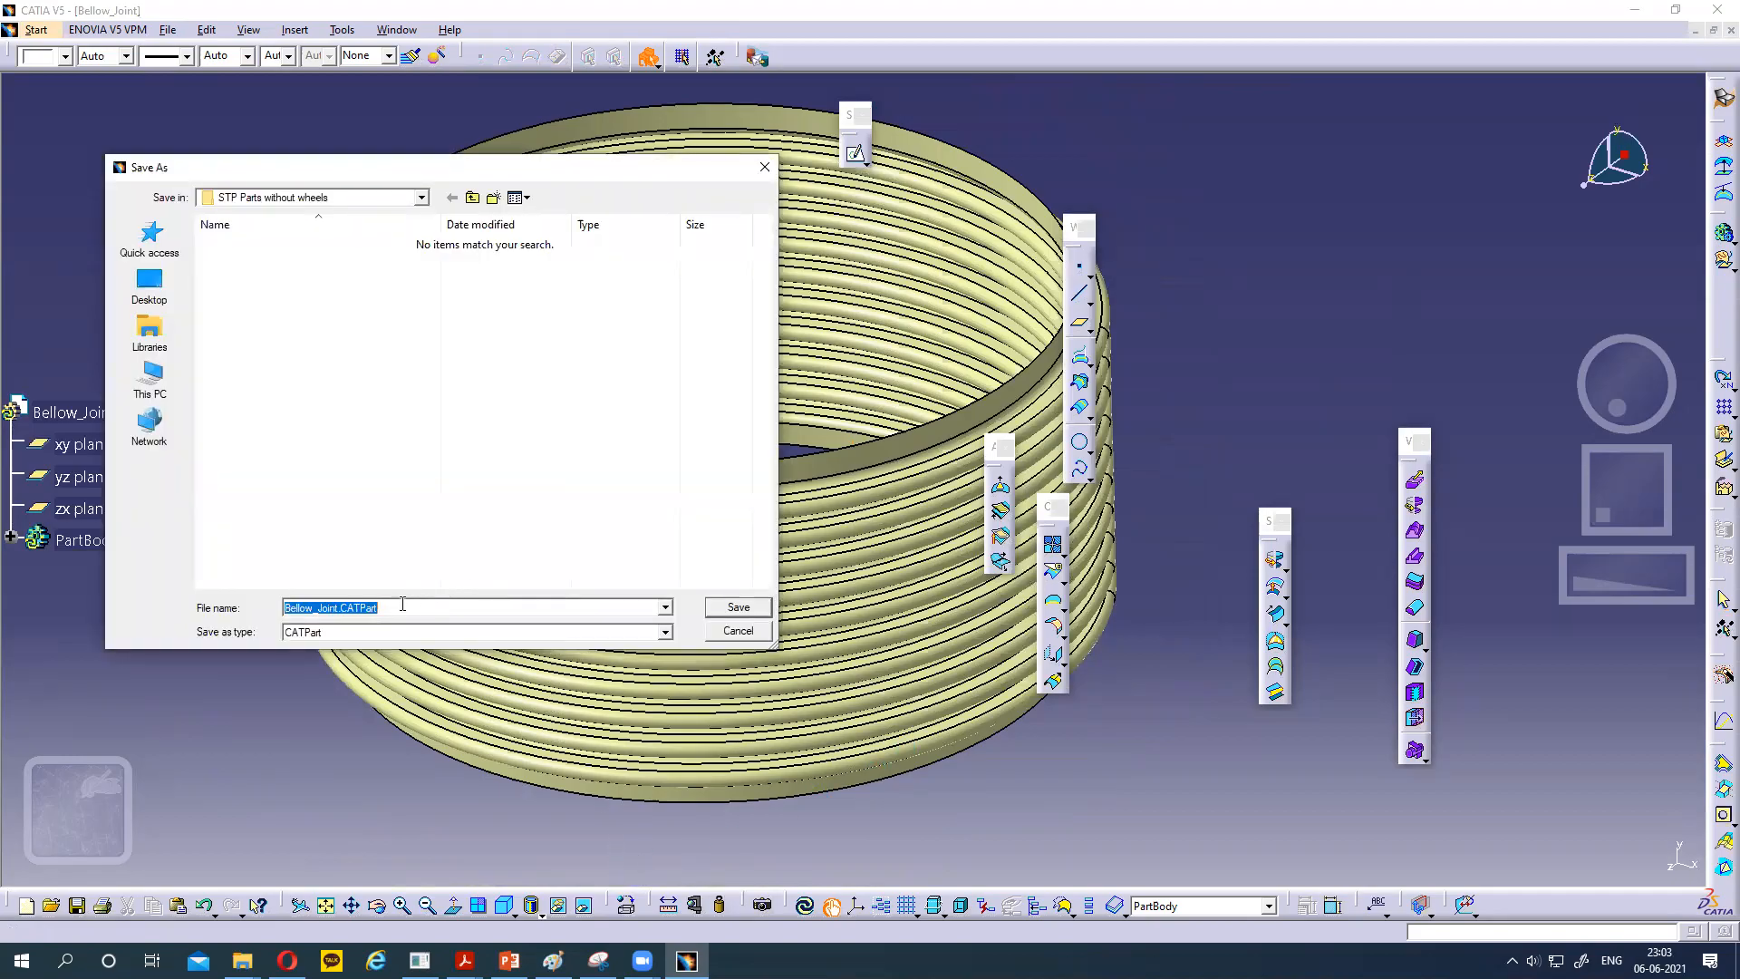
pyautogui.click(143, 287)
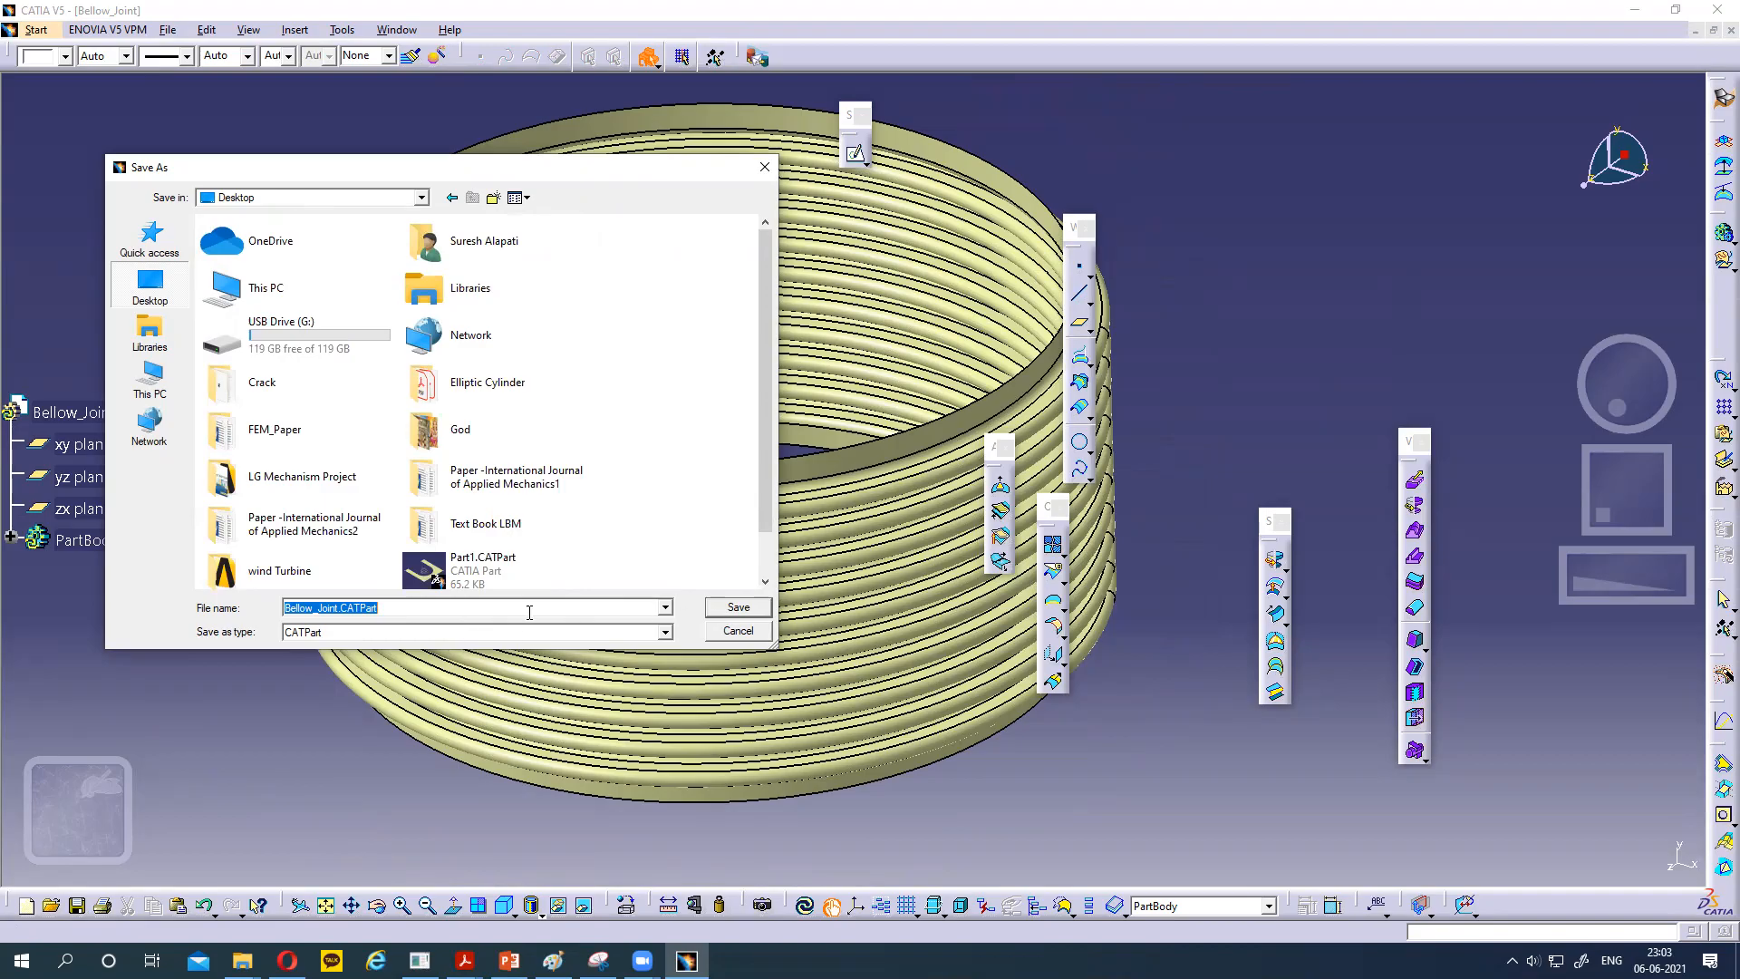
pyautogui.click(731, 614)
# Save a copy of the bellows in stp format on the Desktop as Bellow_Joint.stp.
pyautogui.click(168, 35)
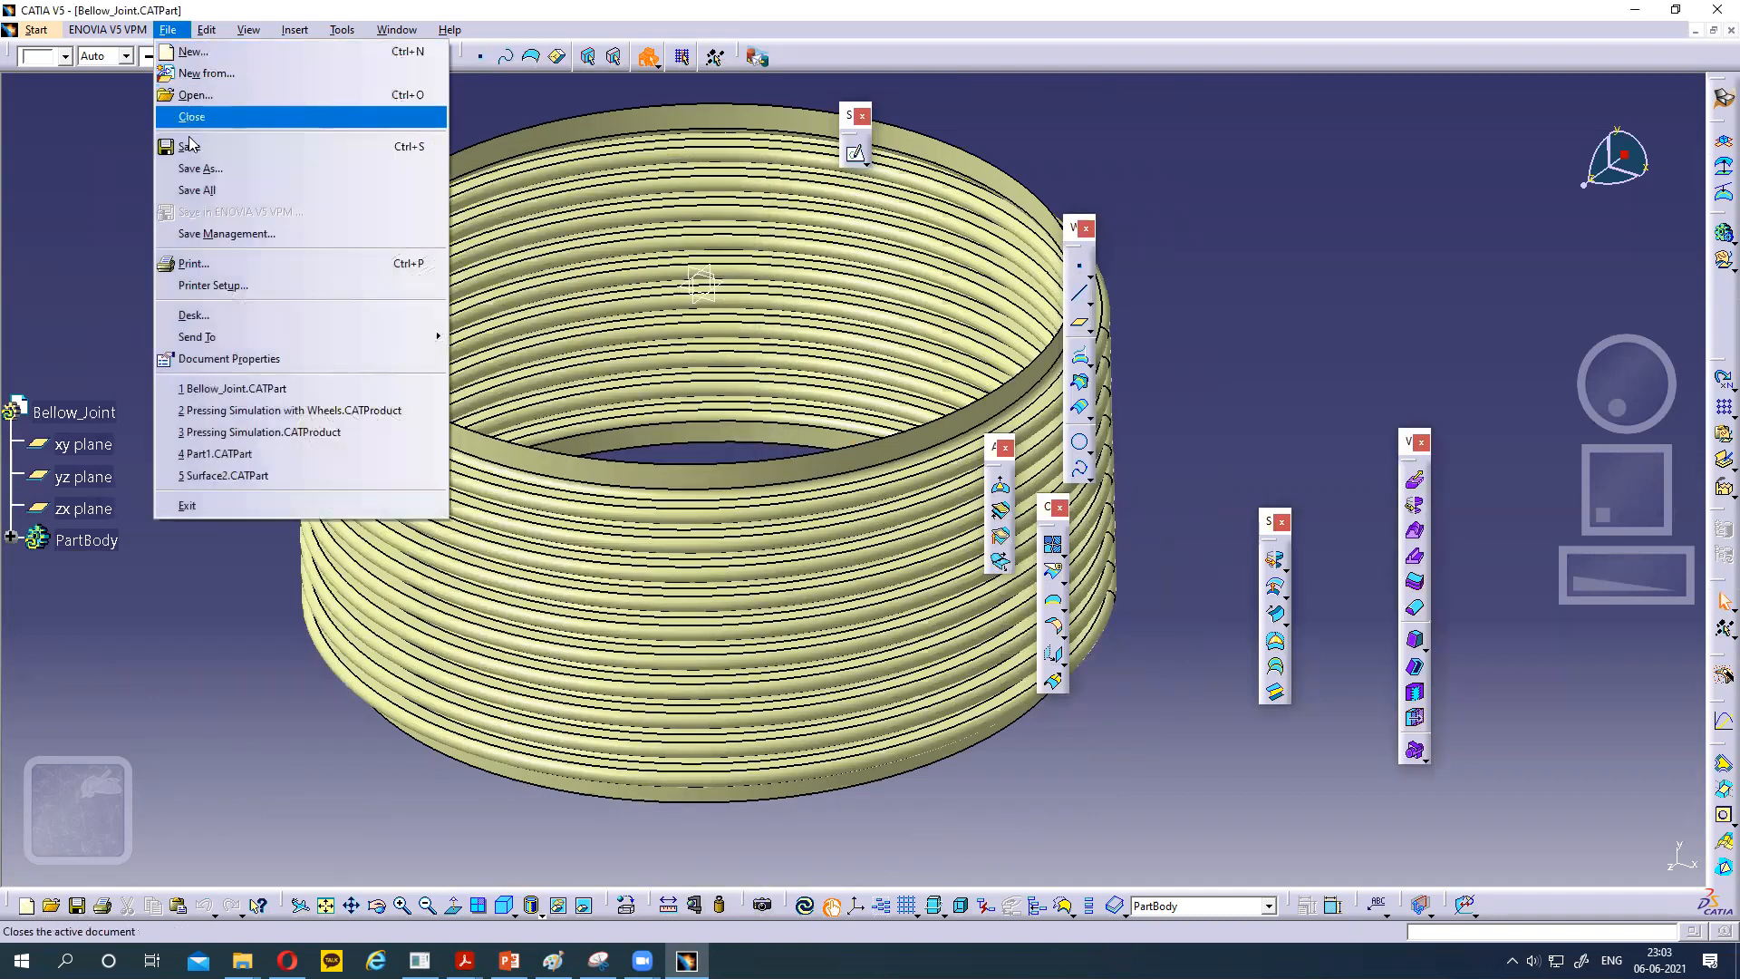
pyautogui.click(218, 167)
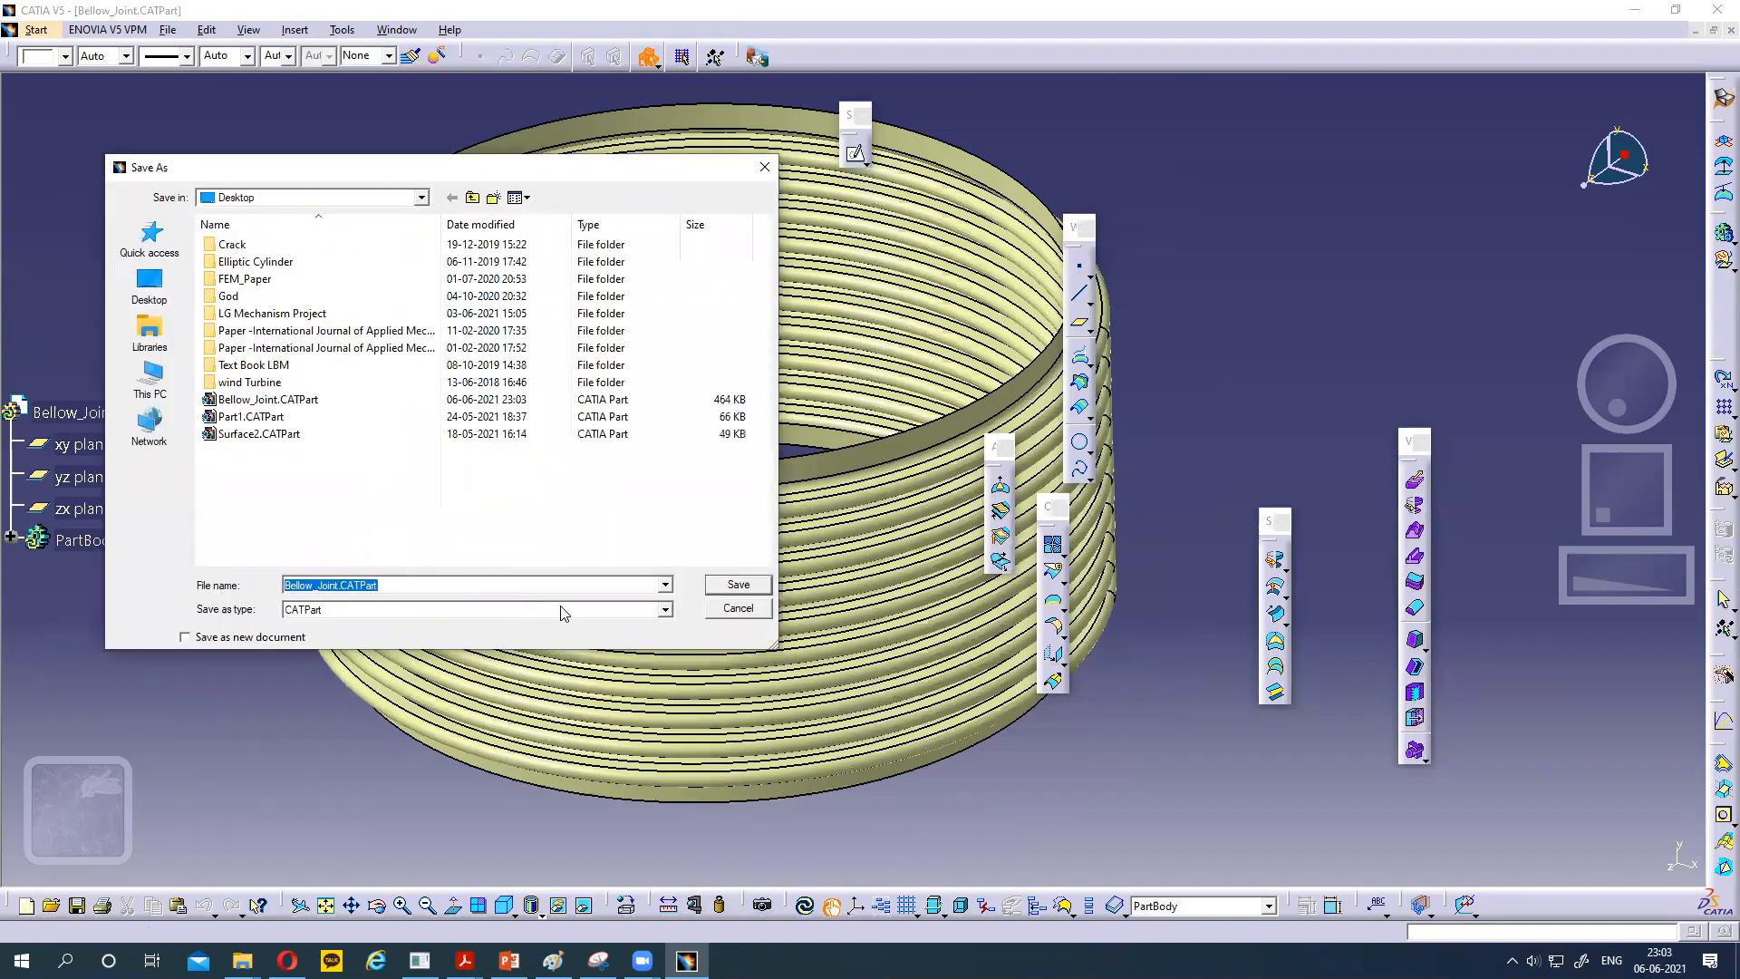
pyautogui.click(666, 610)
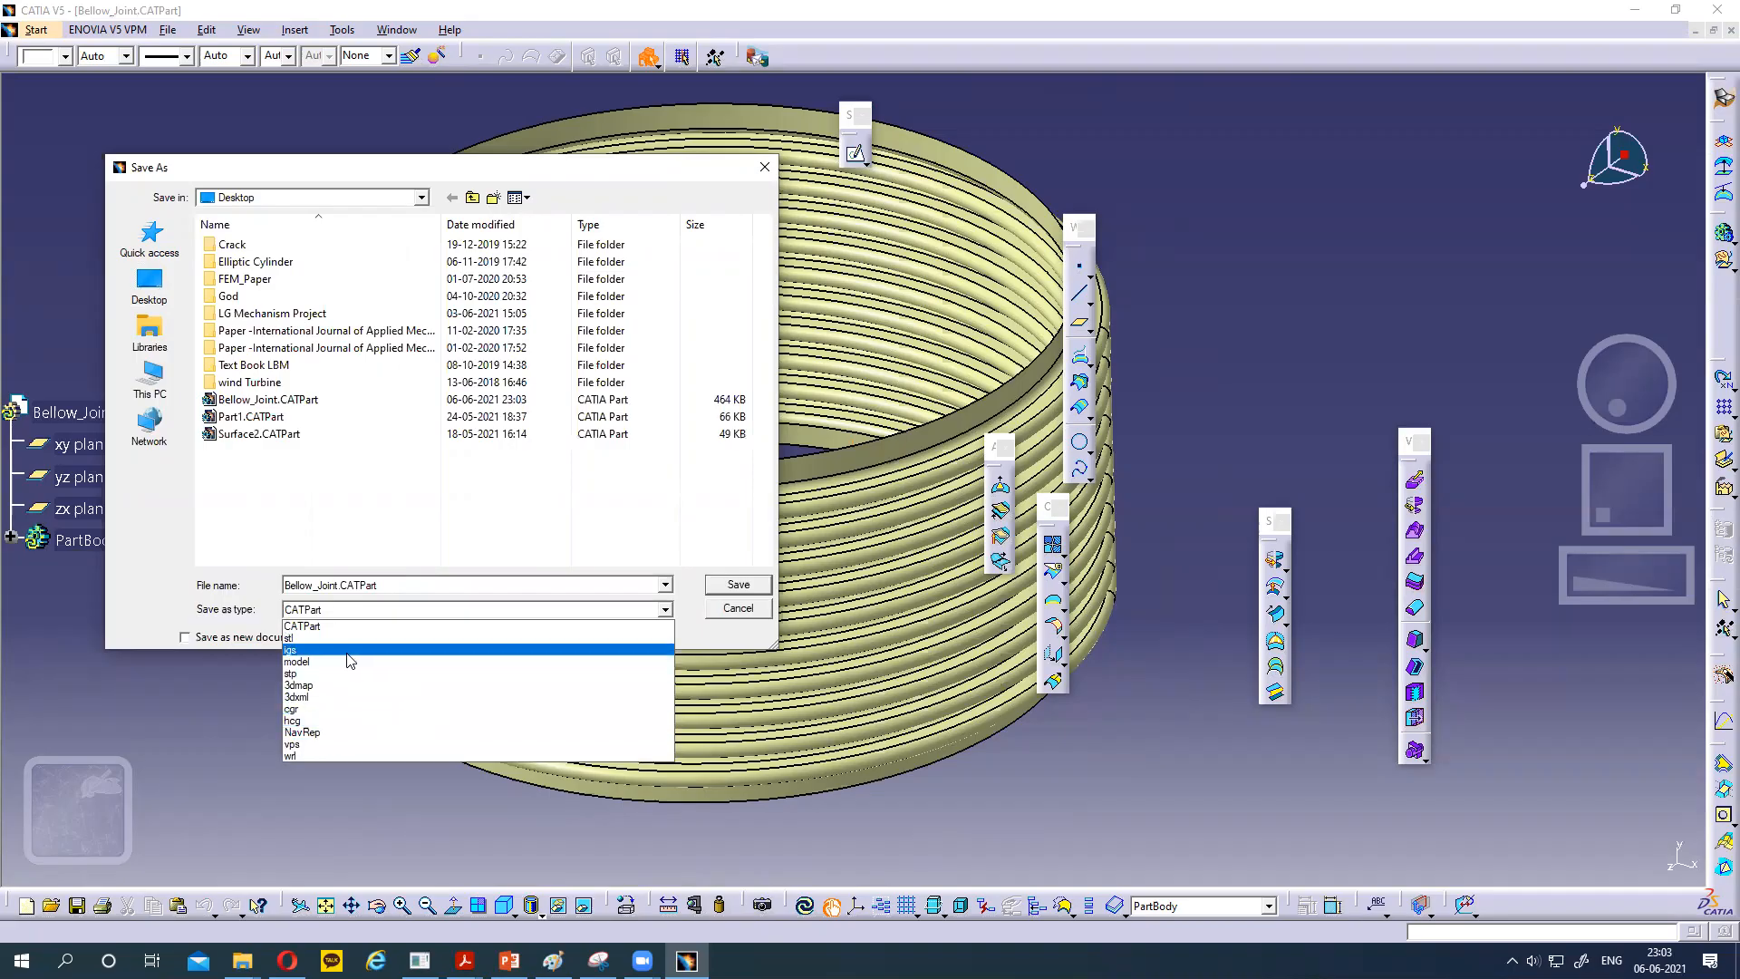
pyautogui.click(305, 673)
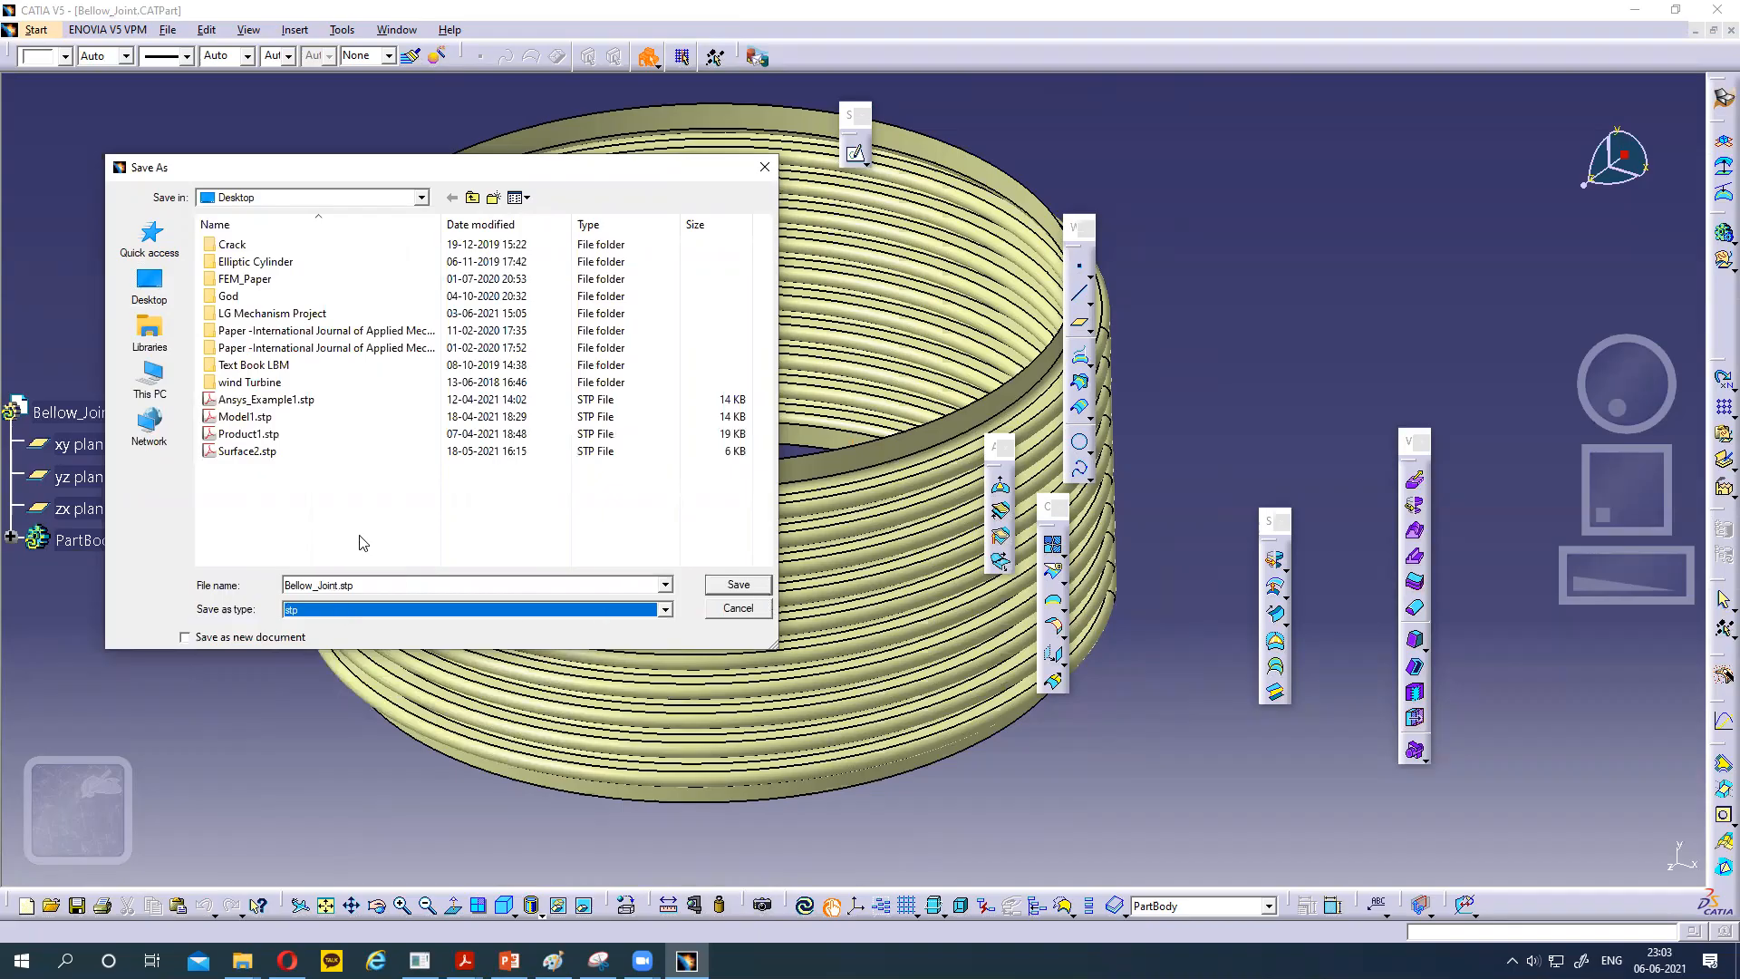
pyautogui.click(740, 588)
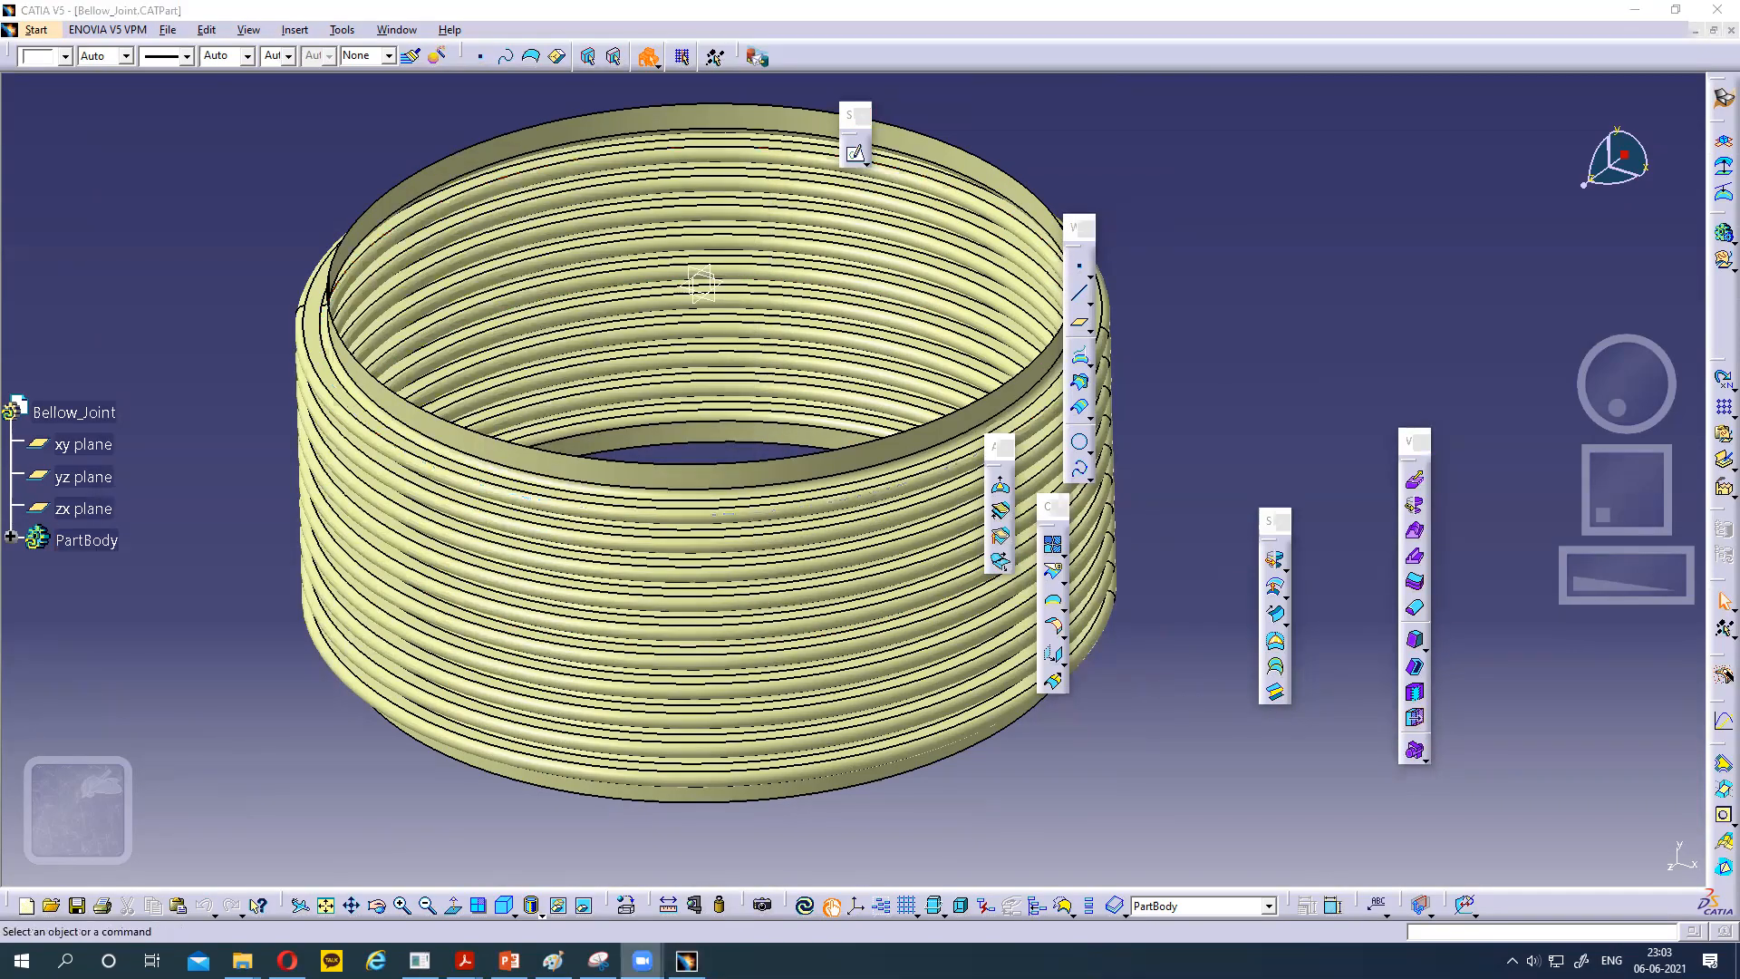
# Switch to PowerPoint and review the bellow joint problem and the flower vase shell element example.
pyautogui.moveTo(510, 961)
pyautogui.click(524, 895)
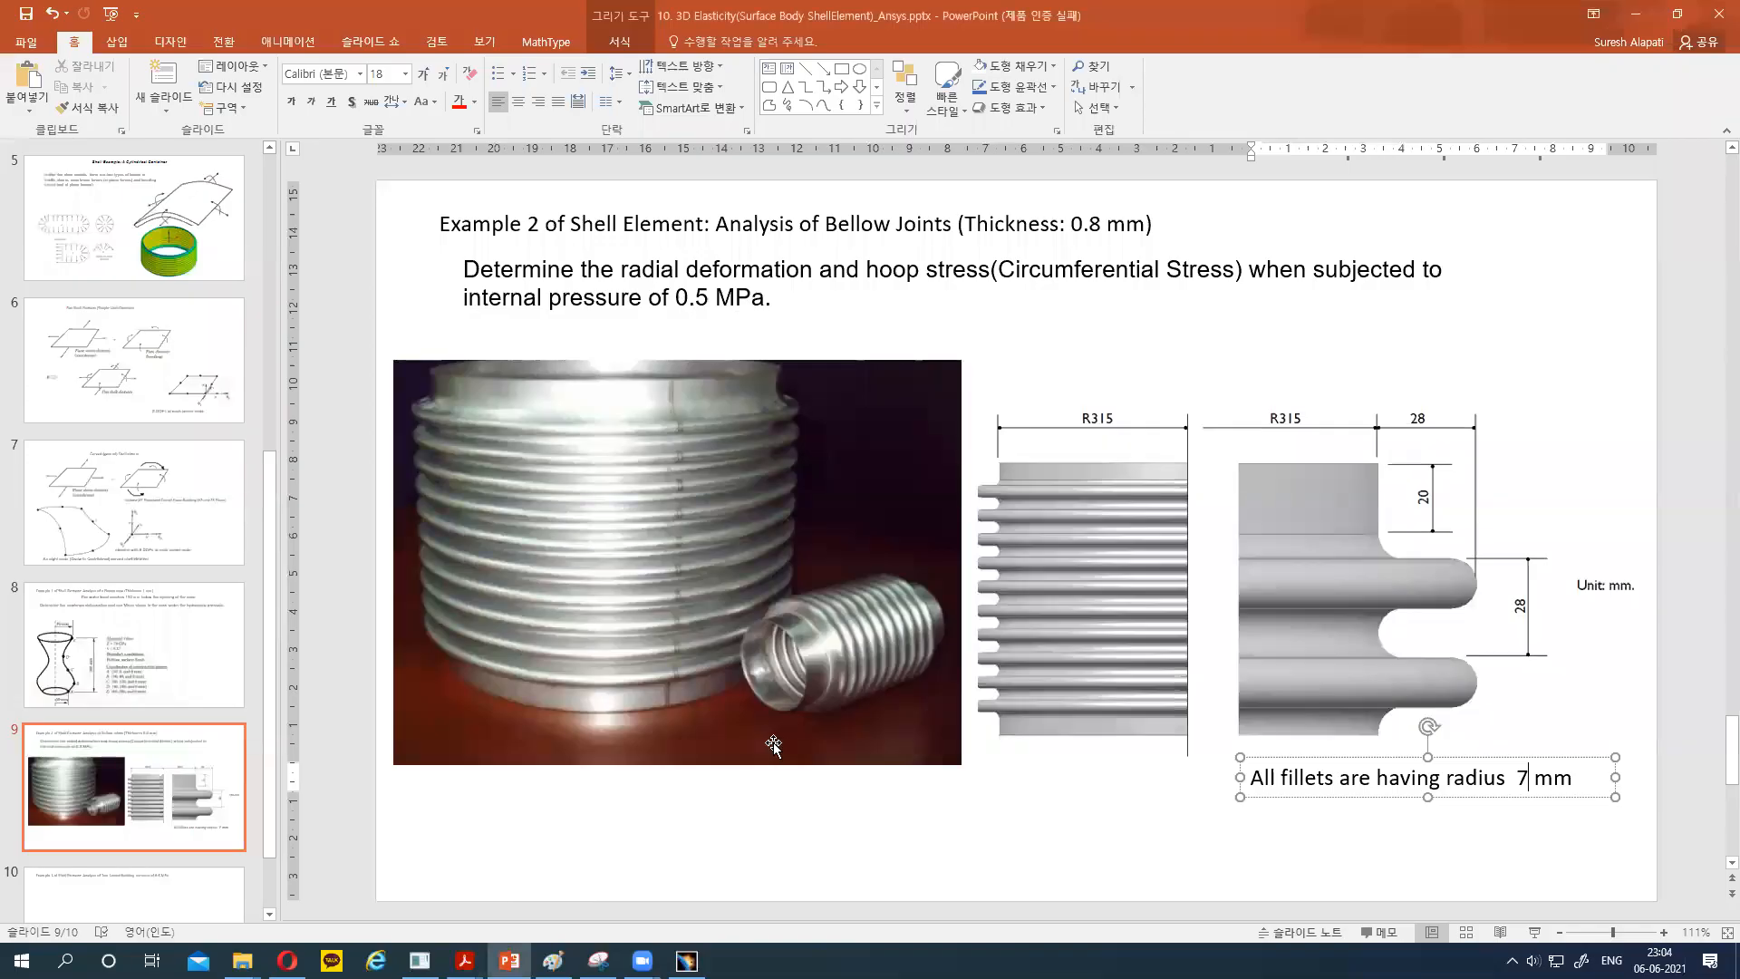
pyautogui.click(197, 671)
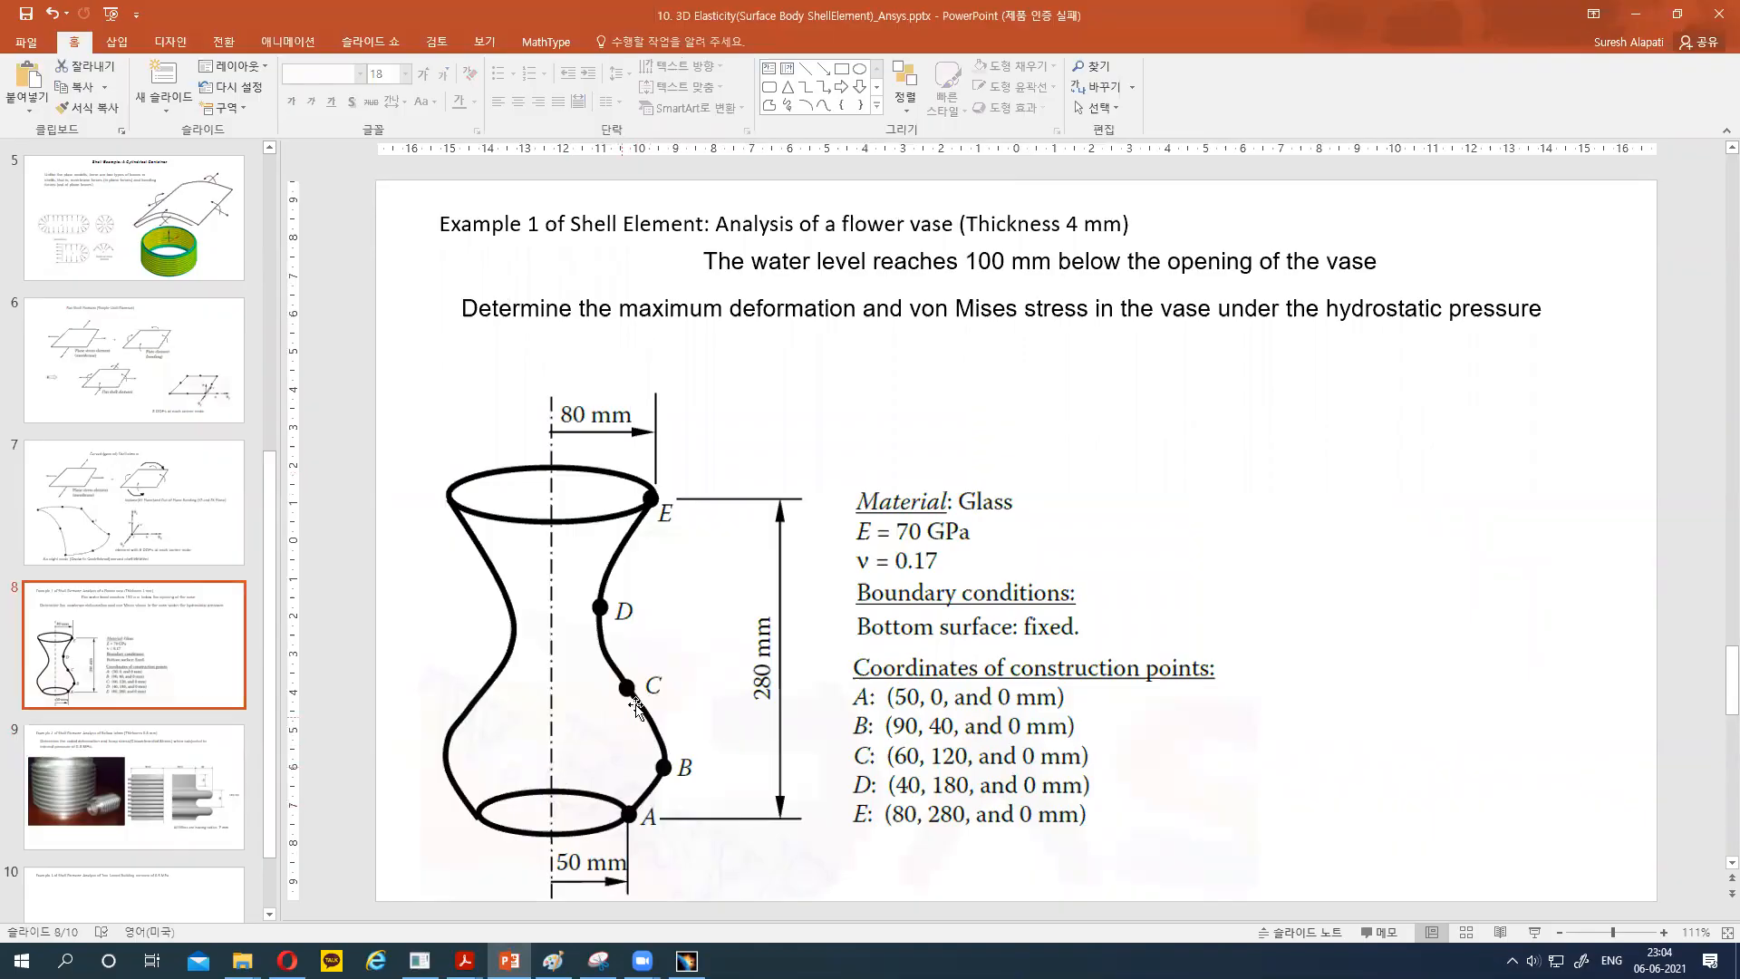
pyautogui.moveTo(598, 961)
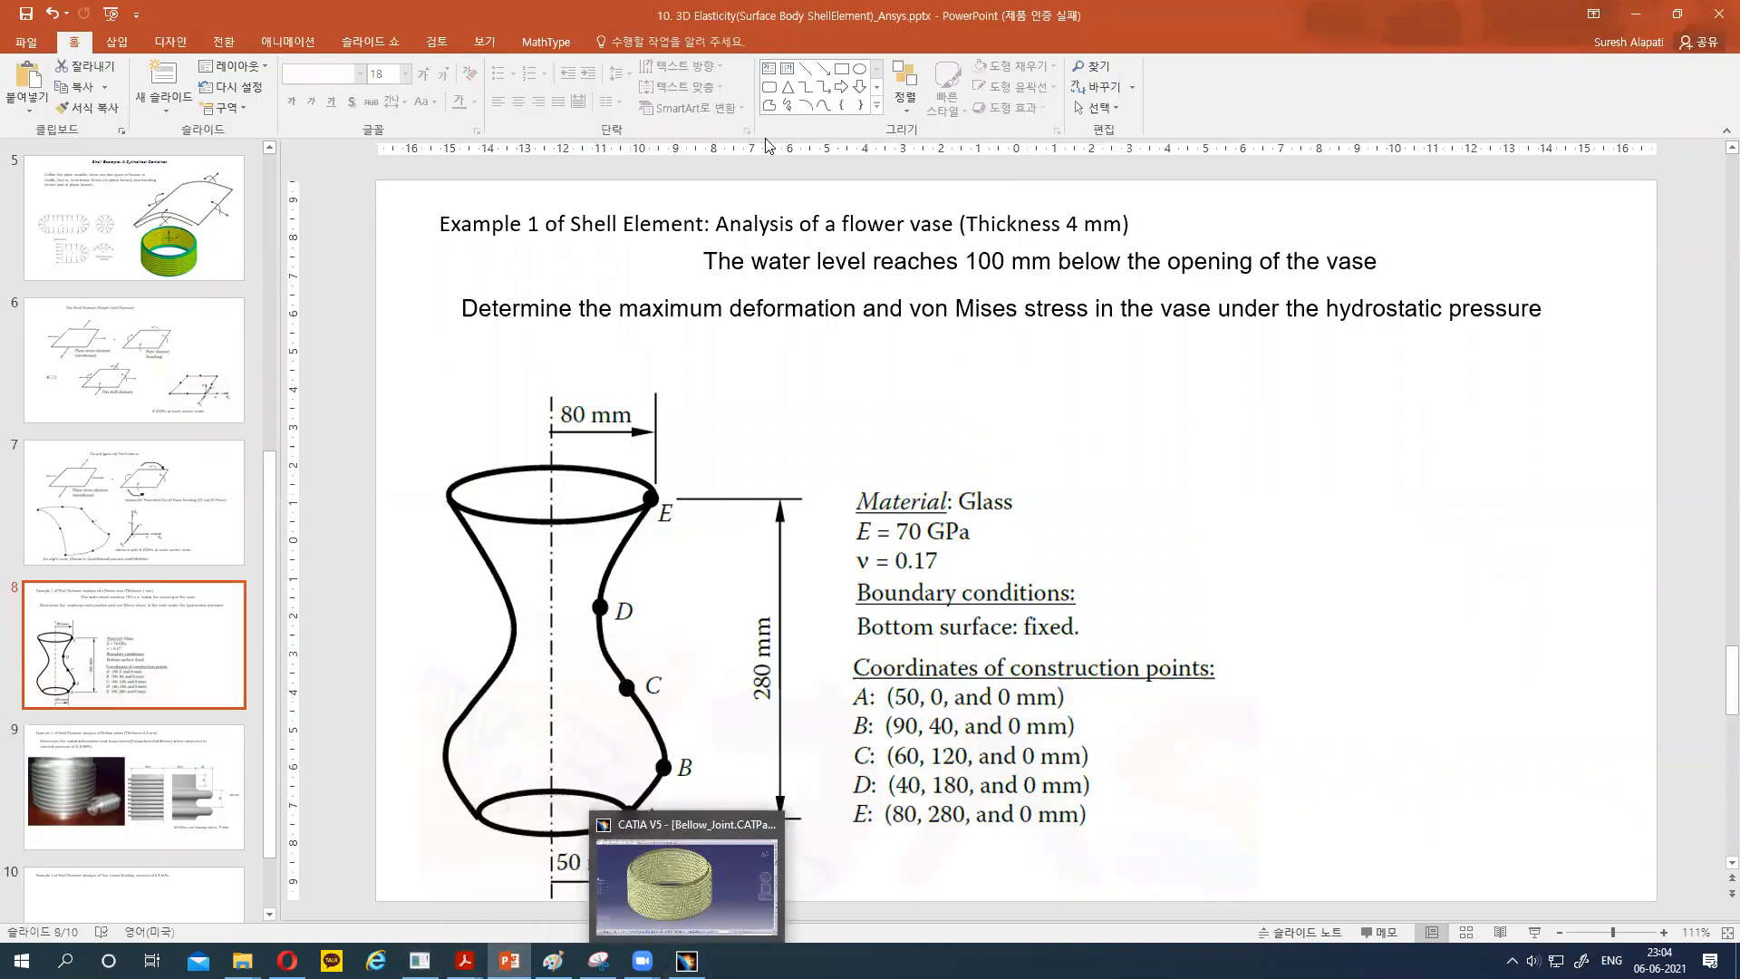
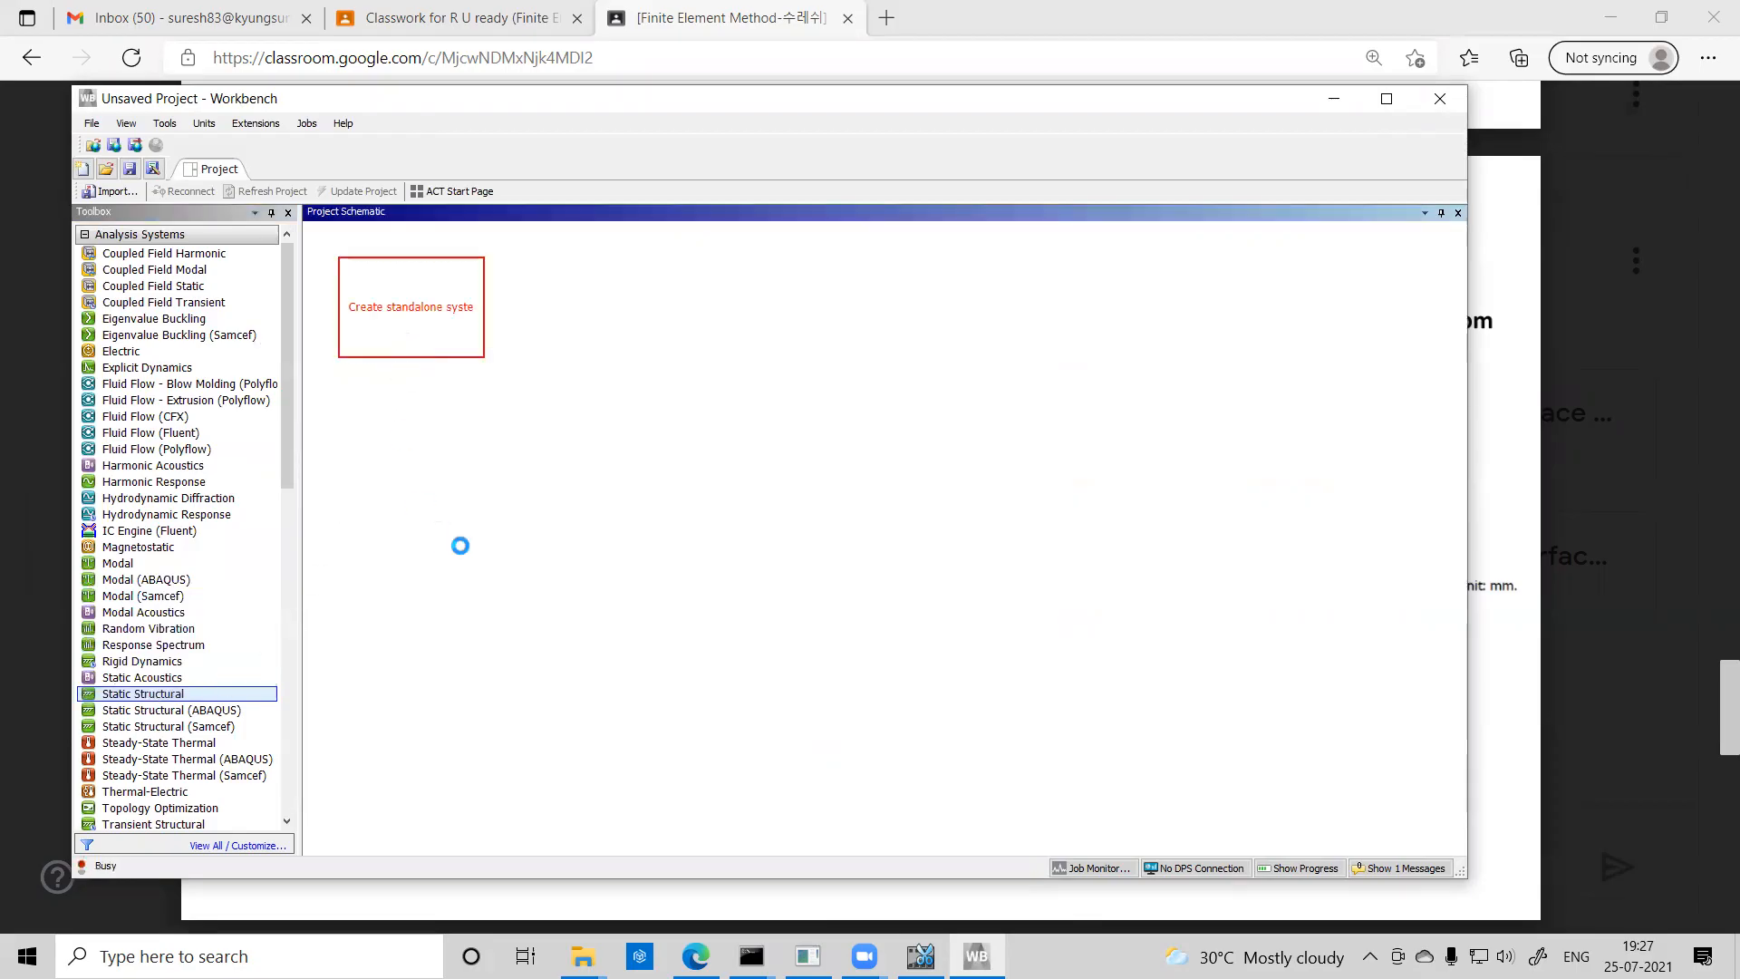
# Switch to Ansys Workbench and add a standalone Static Structural system to the project schematic.
pyautogui.click(460, 541)
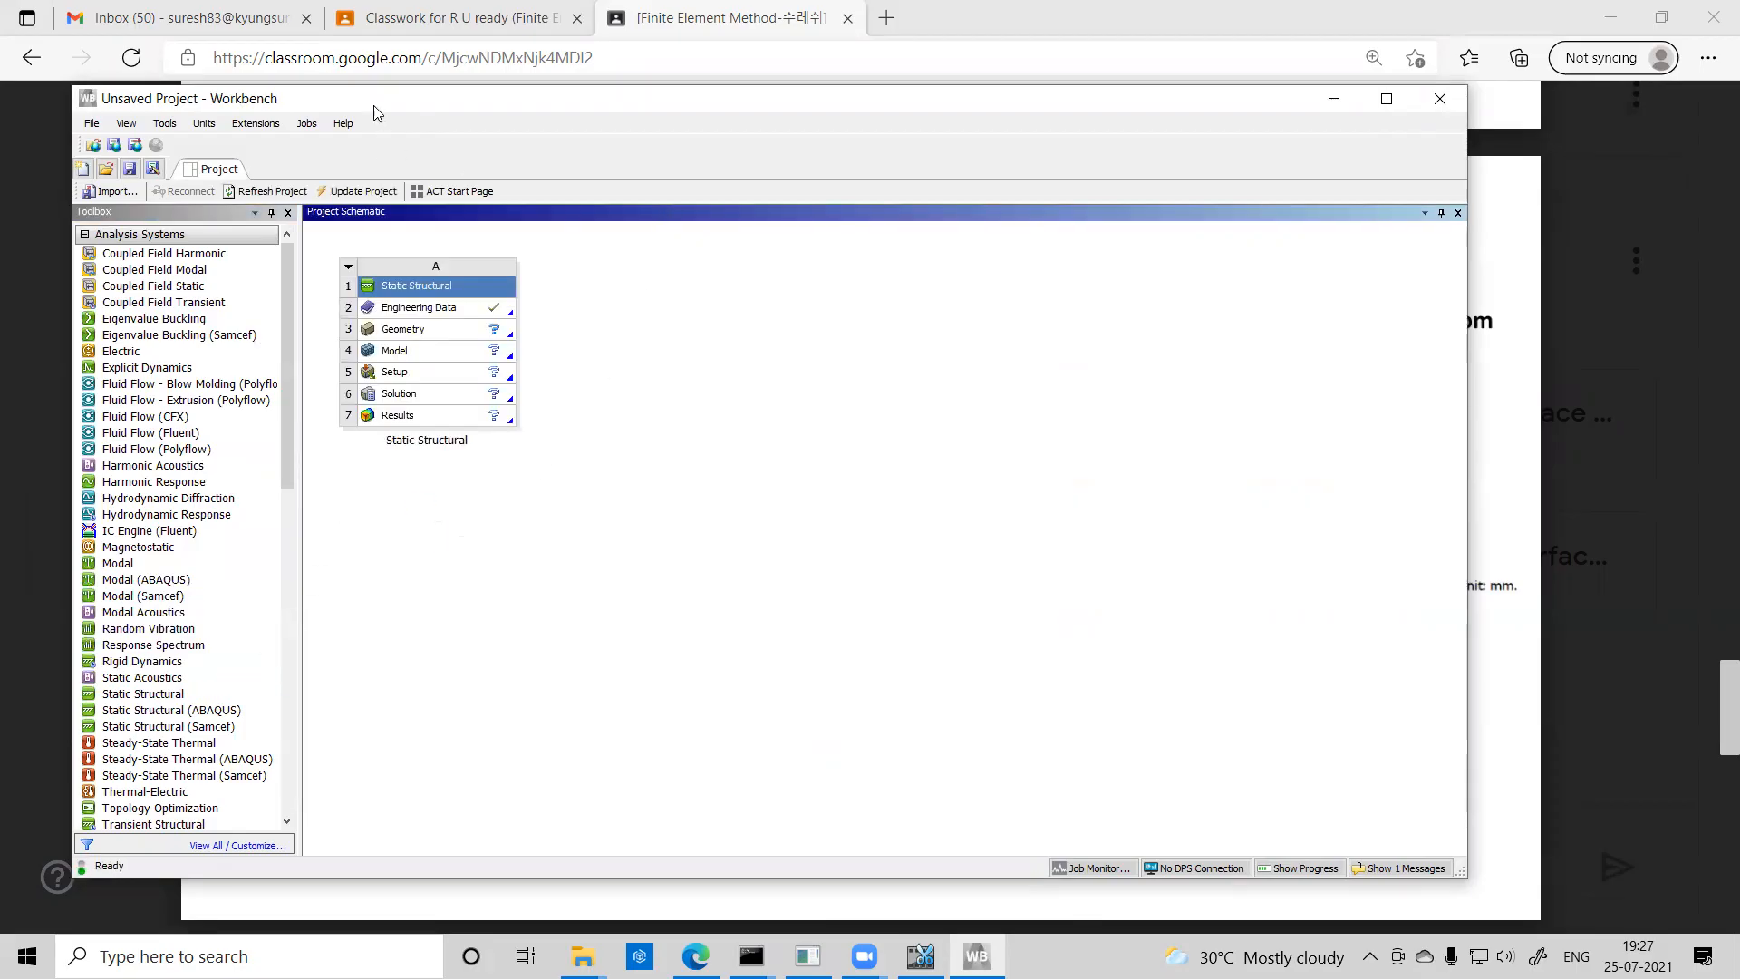
# Review the bellow joint's material, Young's modulus and Poisson's ratio on the problem slide behind the Workbench window.
pyautogui.moveTo(381, 101); pyautogui.dragTo(623, 423)
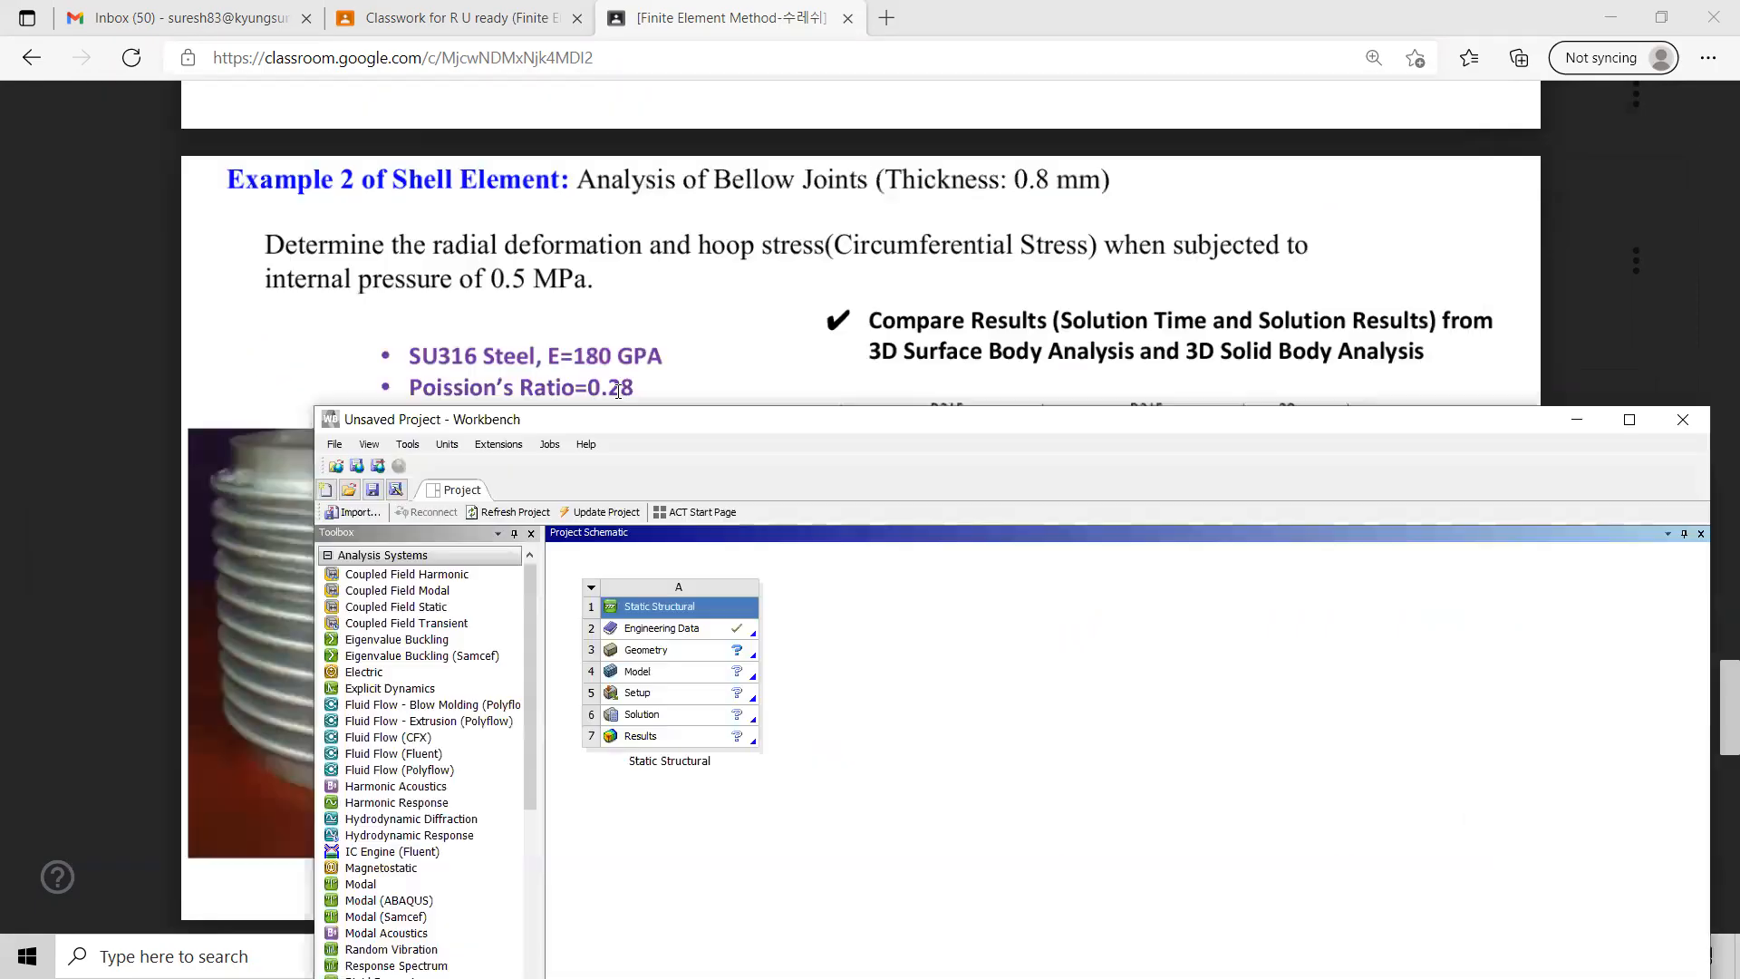
pyautogui.moveTo(420, 372)
pyautogui.mouseDown()
pyautogui.moveTo(508, 371)
pyautogui.moveTo(436, 328)
pyautogui.moveTo(444, 361)
pyautogui.moveTo(642, 366)
pyautogui.mouseUp()
pyautogui.moveTo(563, 407); pyautogui.dragTo(656, 405)
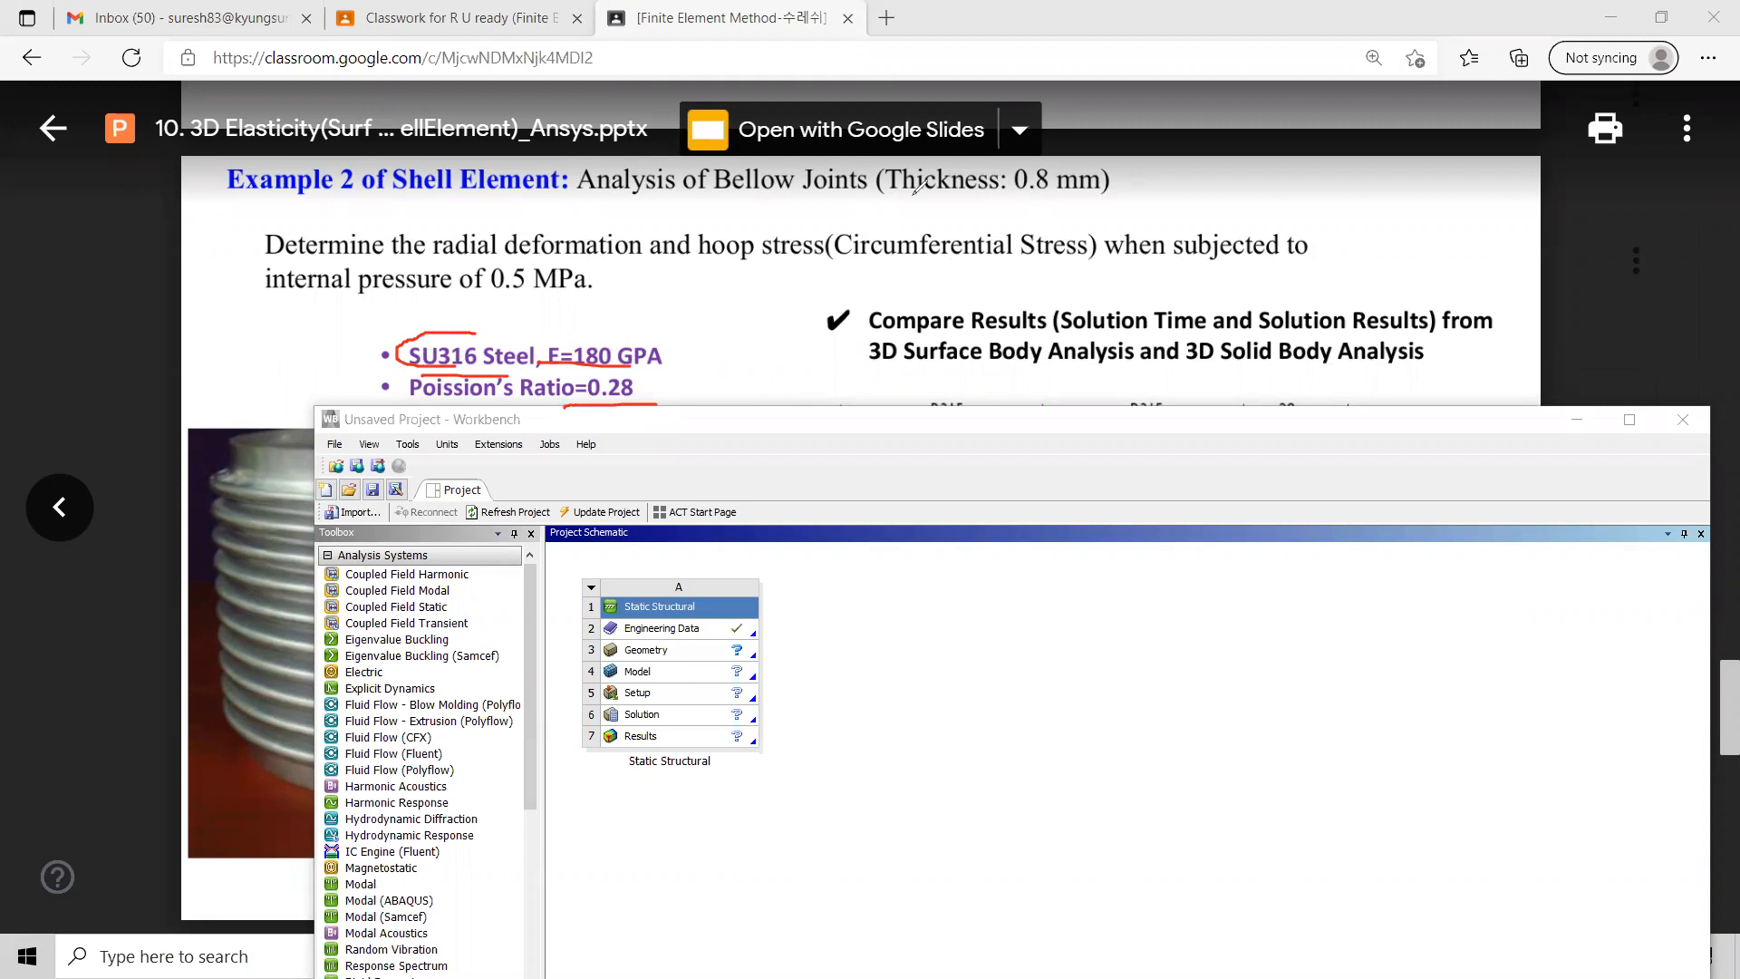
pyautogui.press('Escape')
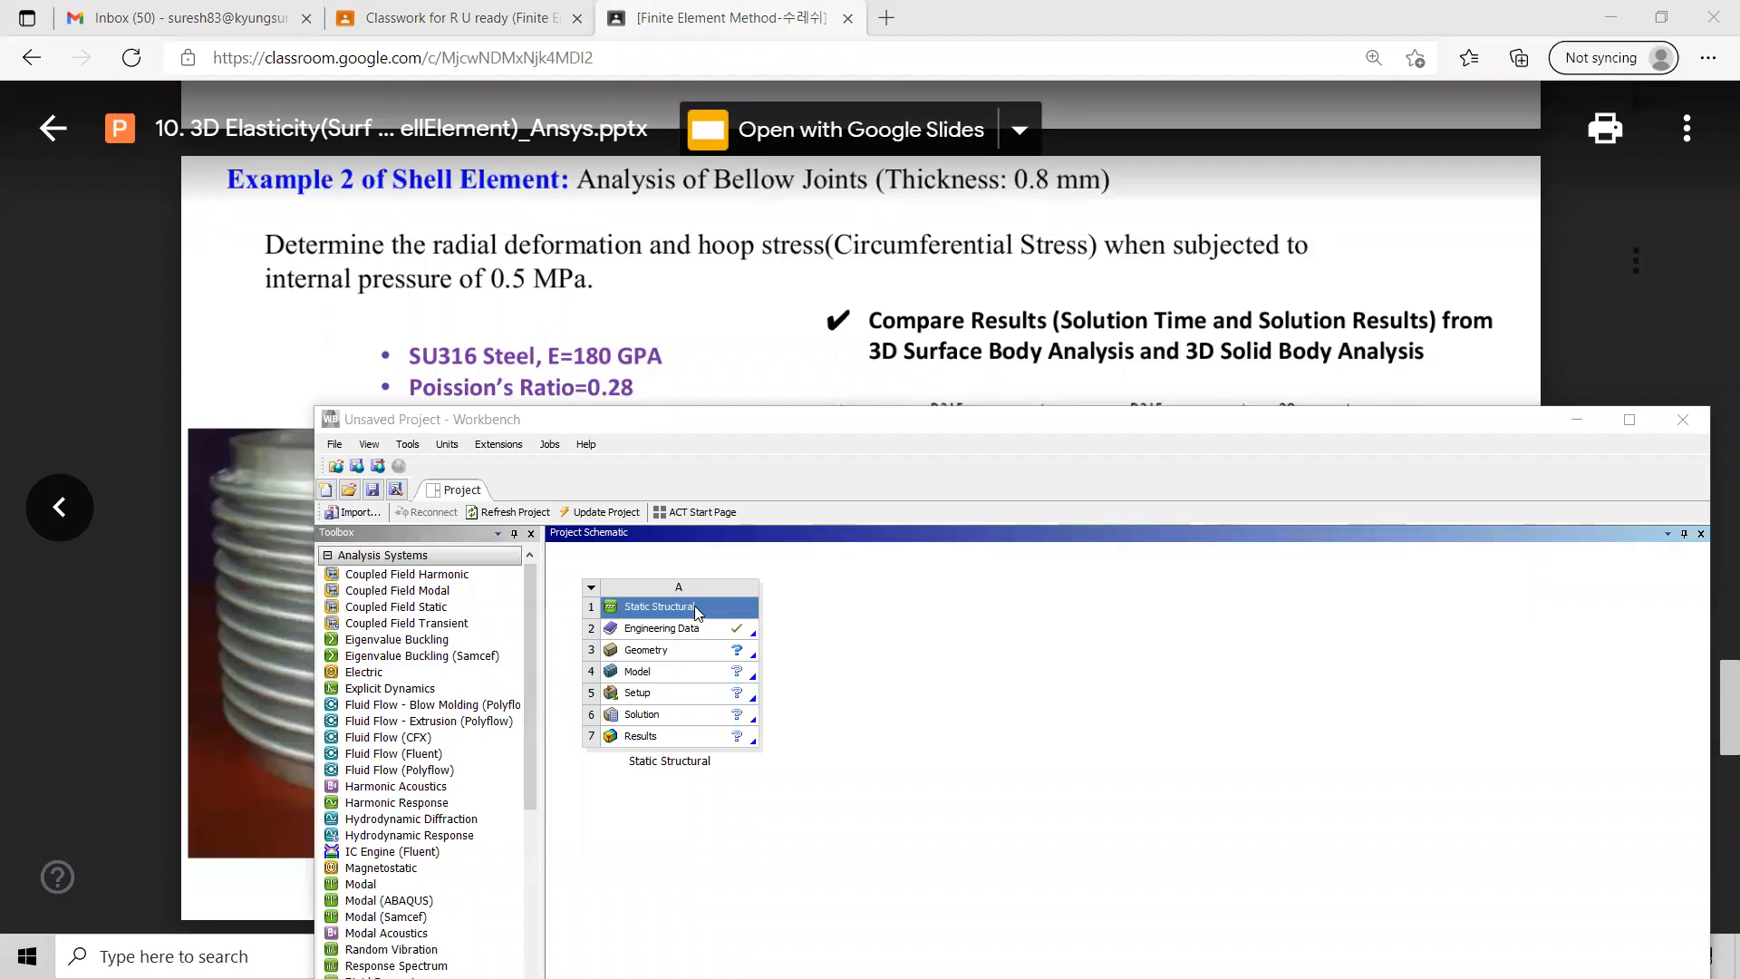
pyautogui.moveTo(782, 423); pyautogui.dragTo(621, 198)
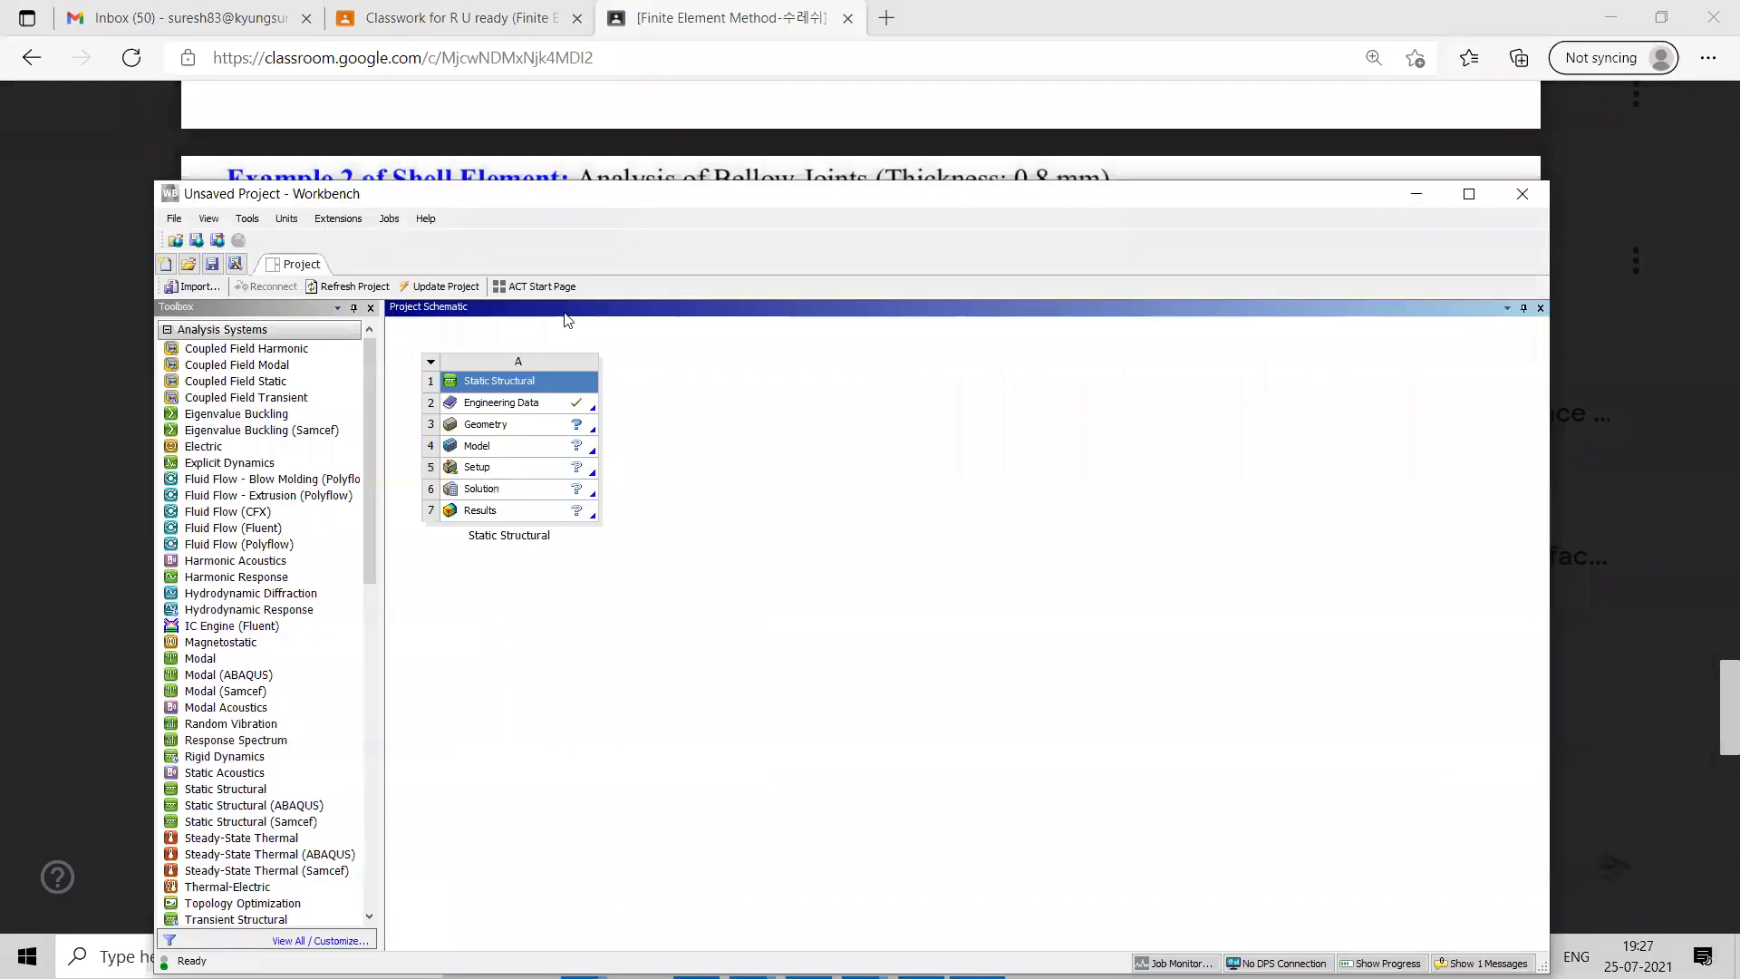
# Open the Static Structural system's engineering data and set Structural Steel's Young's modulus to 1.8E+11 Pa.
pyautogui.doubleClick(513, 402)
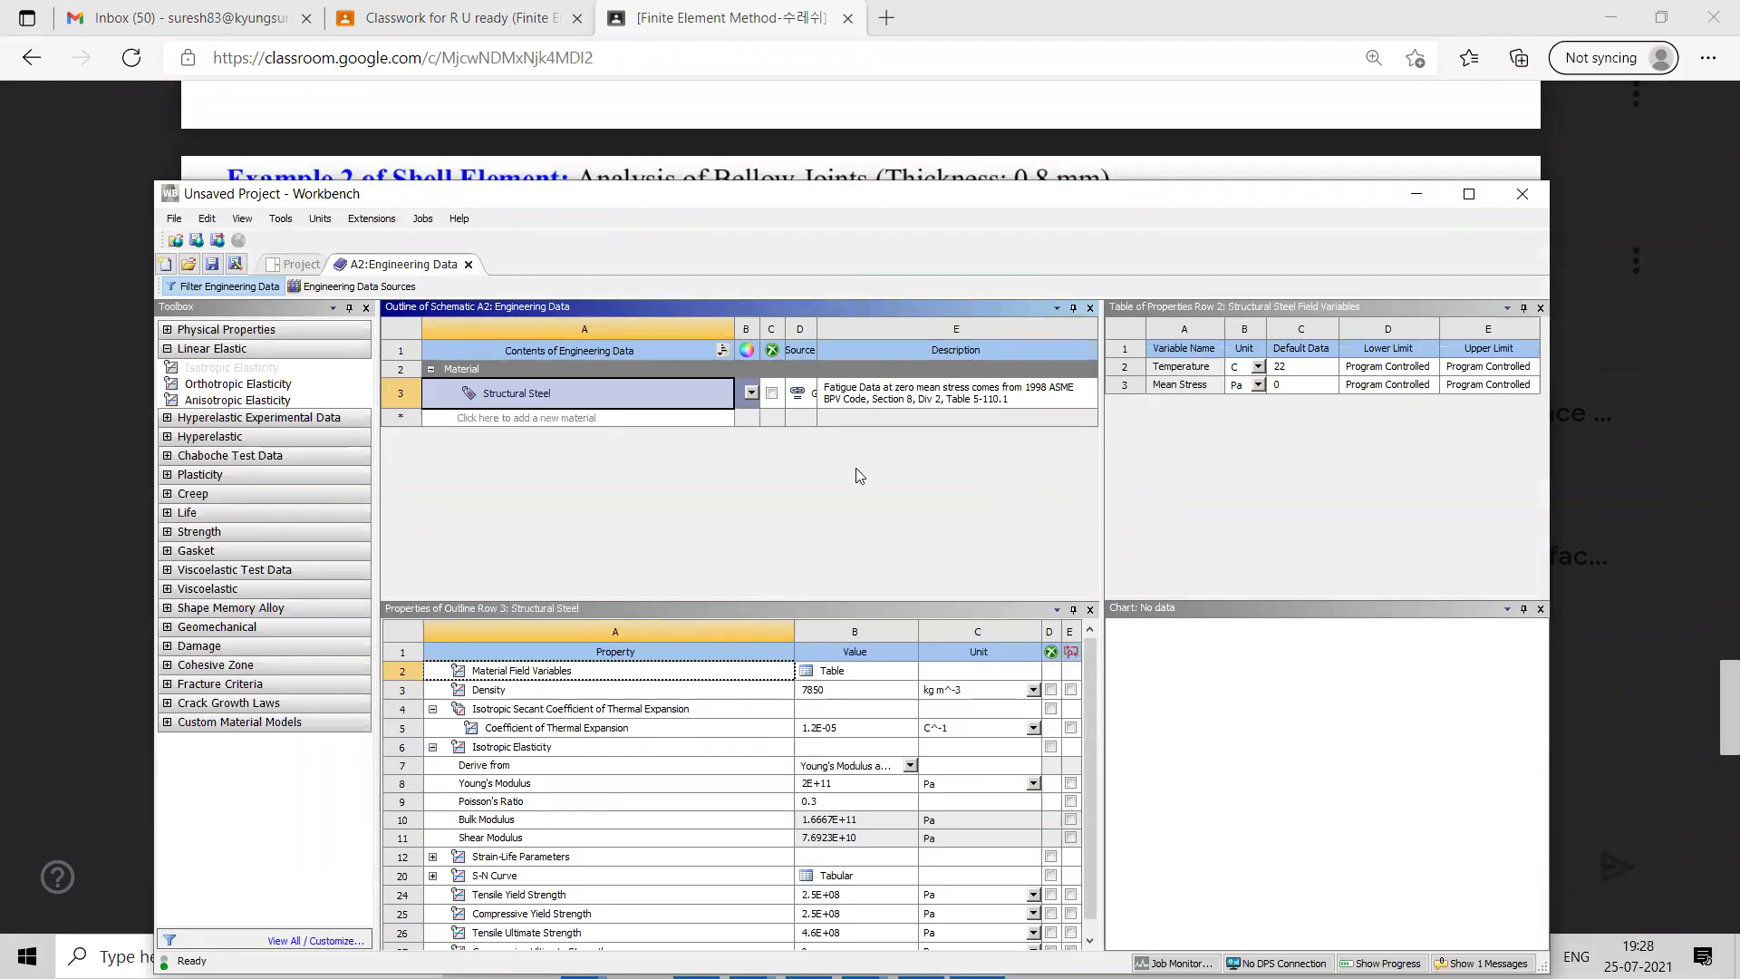
pyautogui.click(830, 785)
pyautogui.click(831, 786)
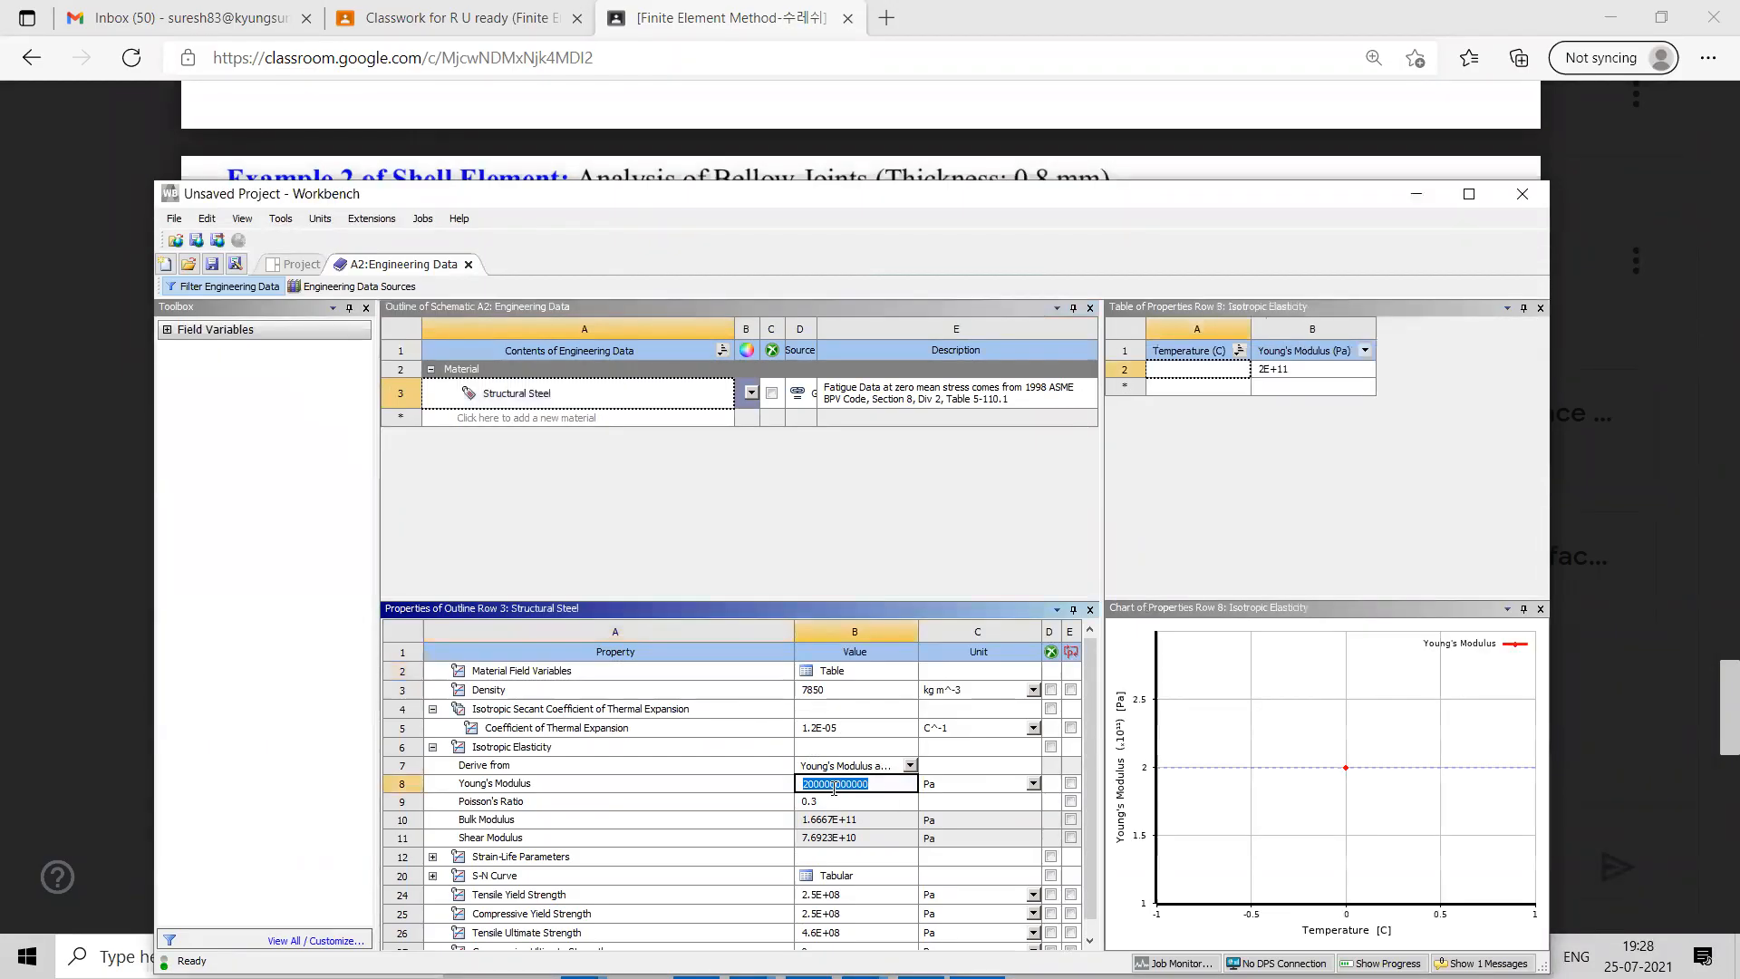
pyautogui.click(821, 787)
pyautogui.moveTo(820, 785); pyautogui.dragTo(800, 785)
pyautogui.write('180')
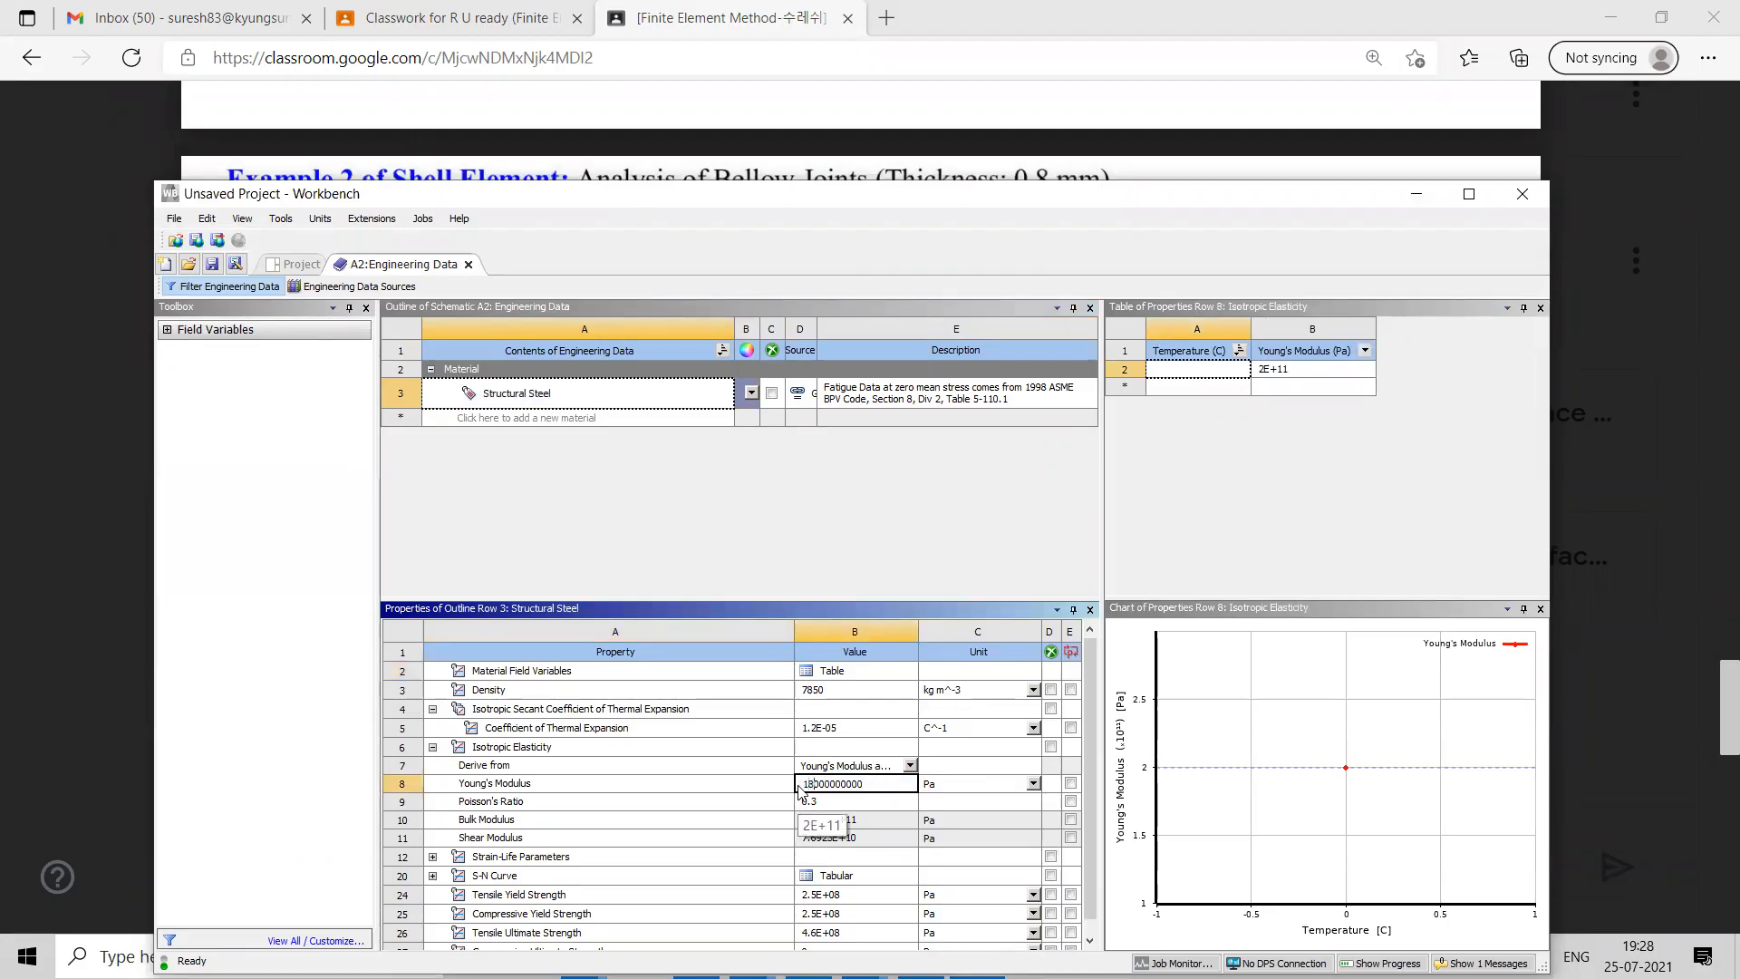
pyautogui.click(970, 769)
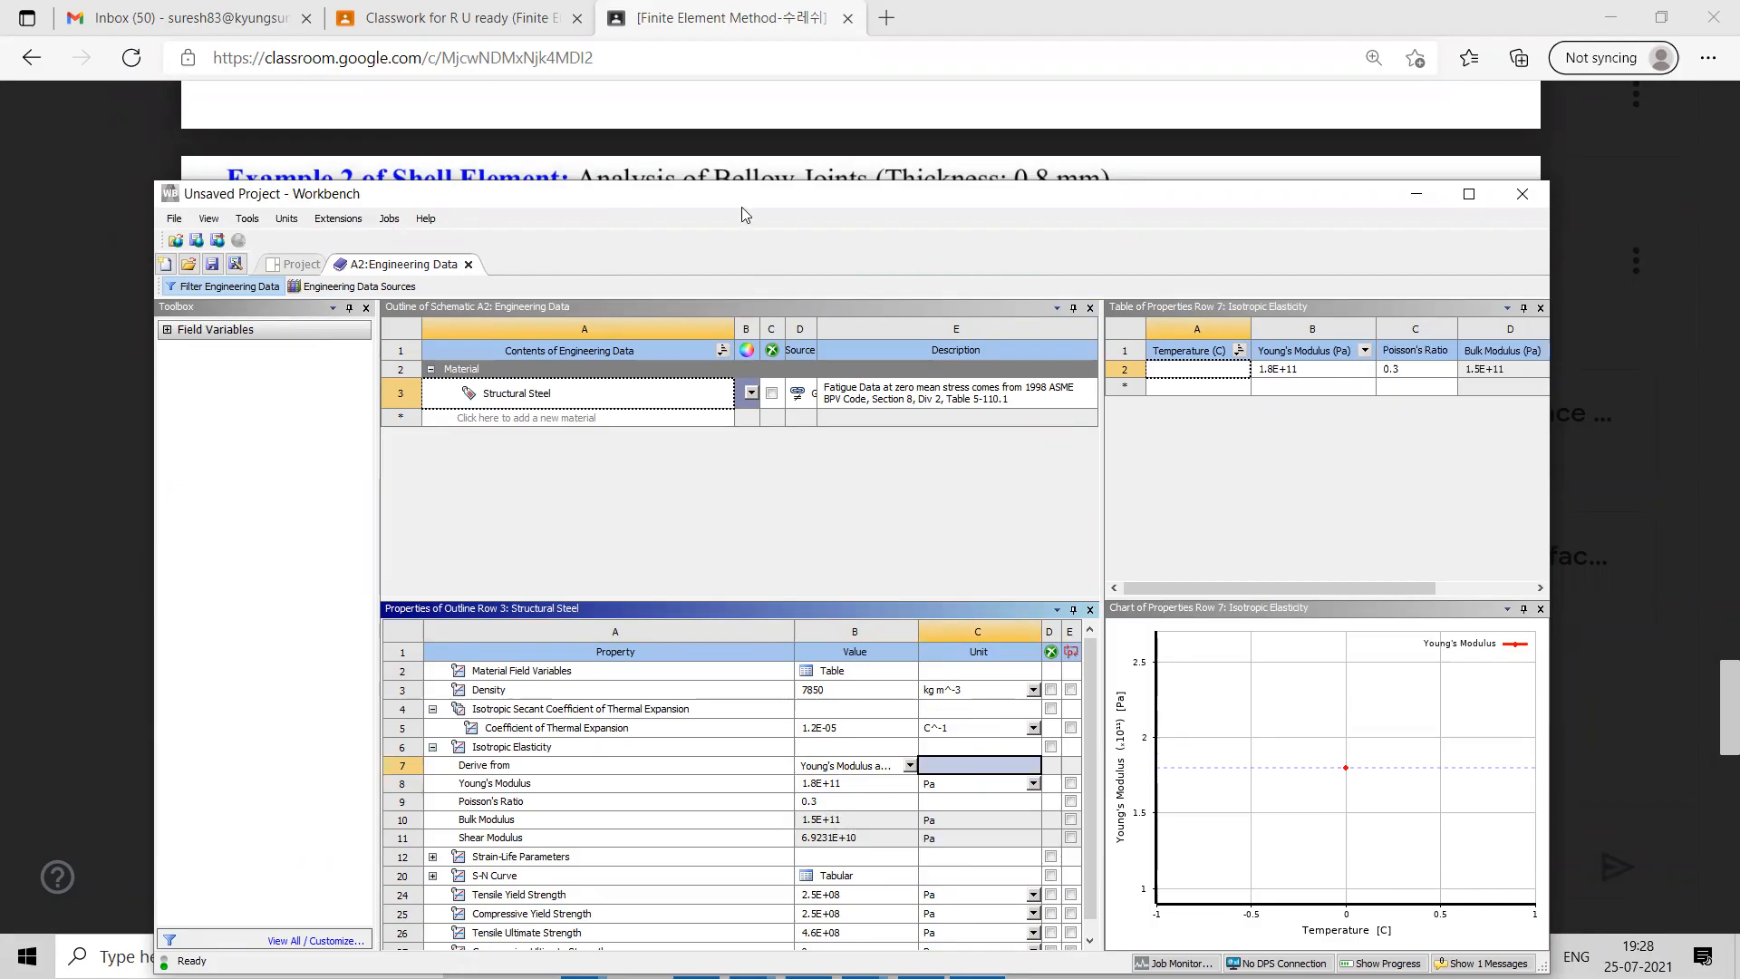
# Set Structural Steel's Poisson's ratio to 0.28 and close the engineering data to return to the project schematic.
pyautogui.moveTo(742, 208); pyautogui.dragTo(699, 194)
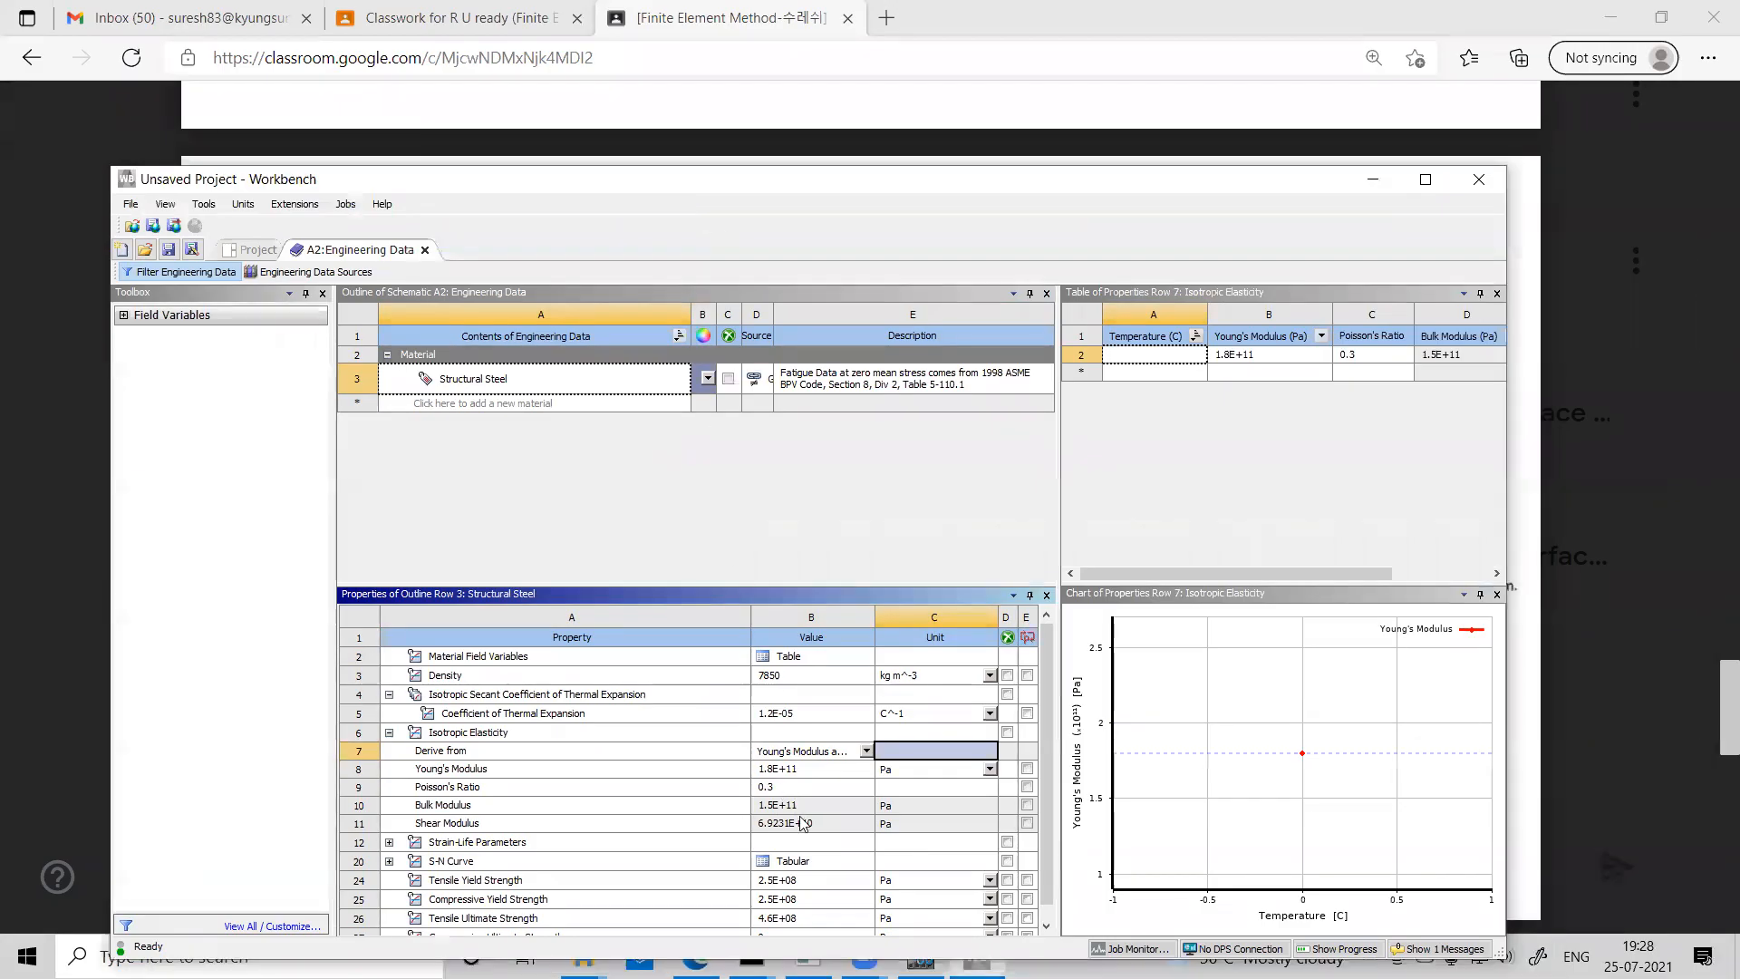
pyautogui.click(784, 788)
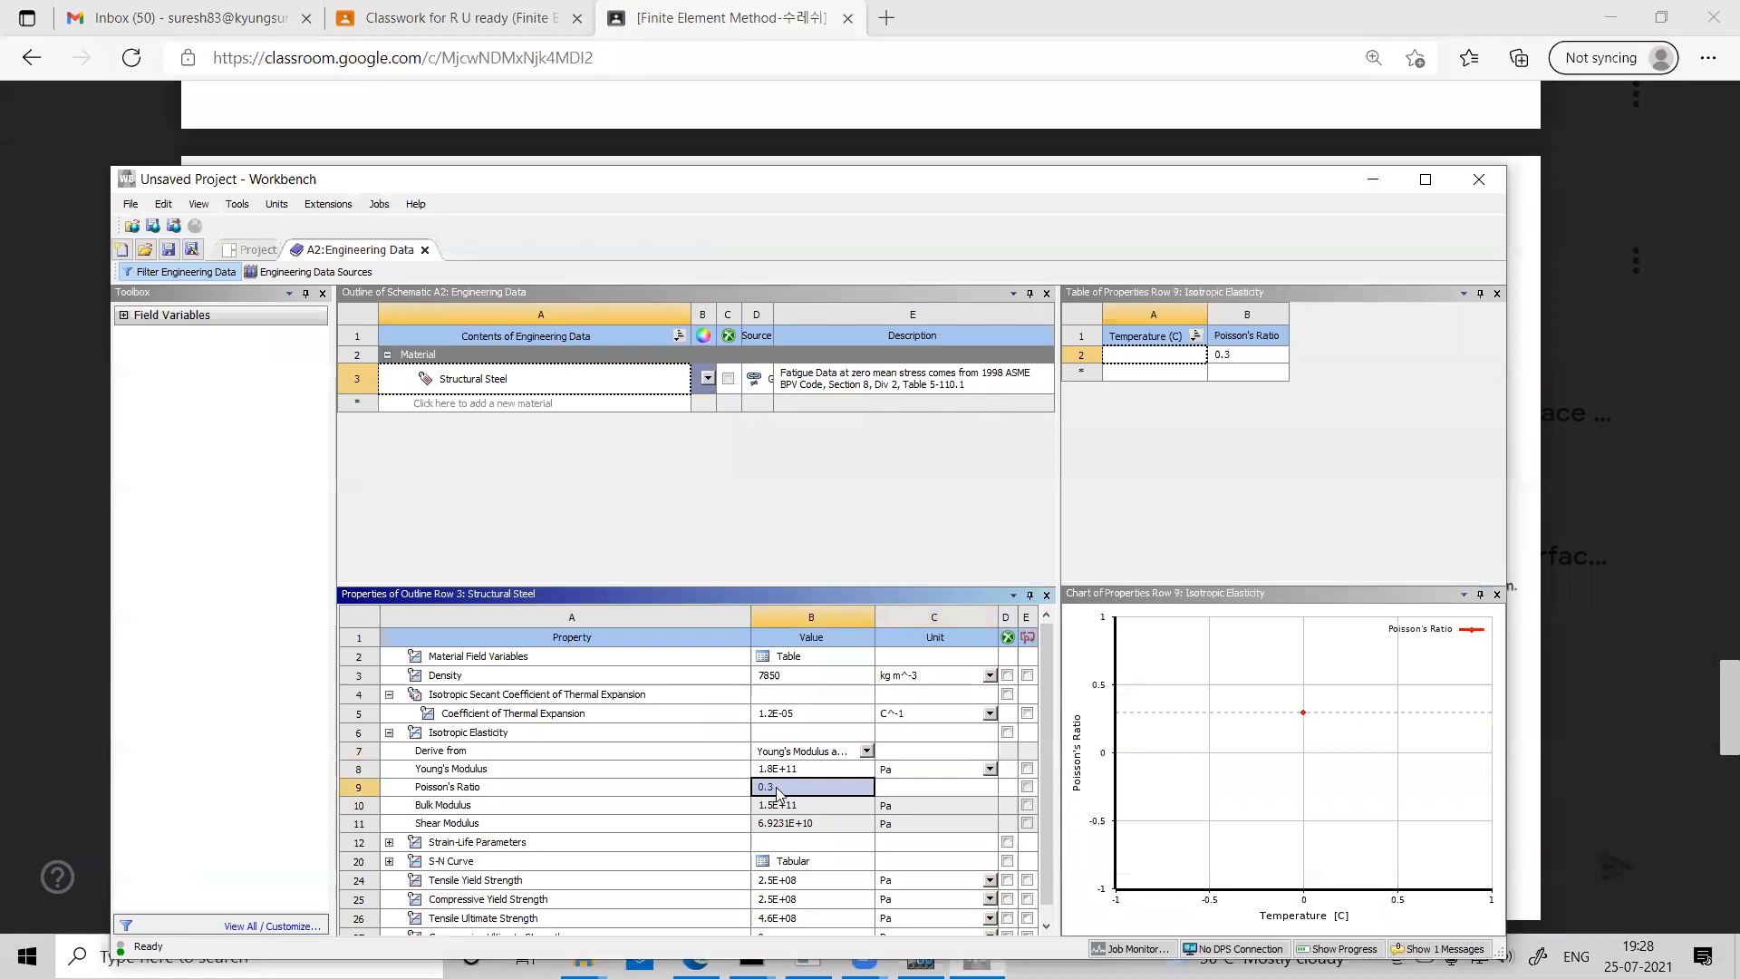
pyautogui.click(778, 788)
pyautogui.moveTo(778, 791); pyautogui.dragTo(772, 793)
pyautogui.write('.28')
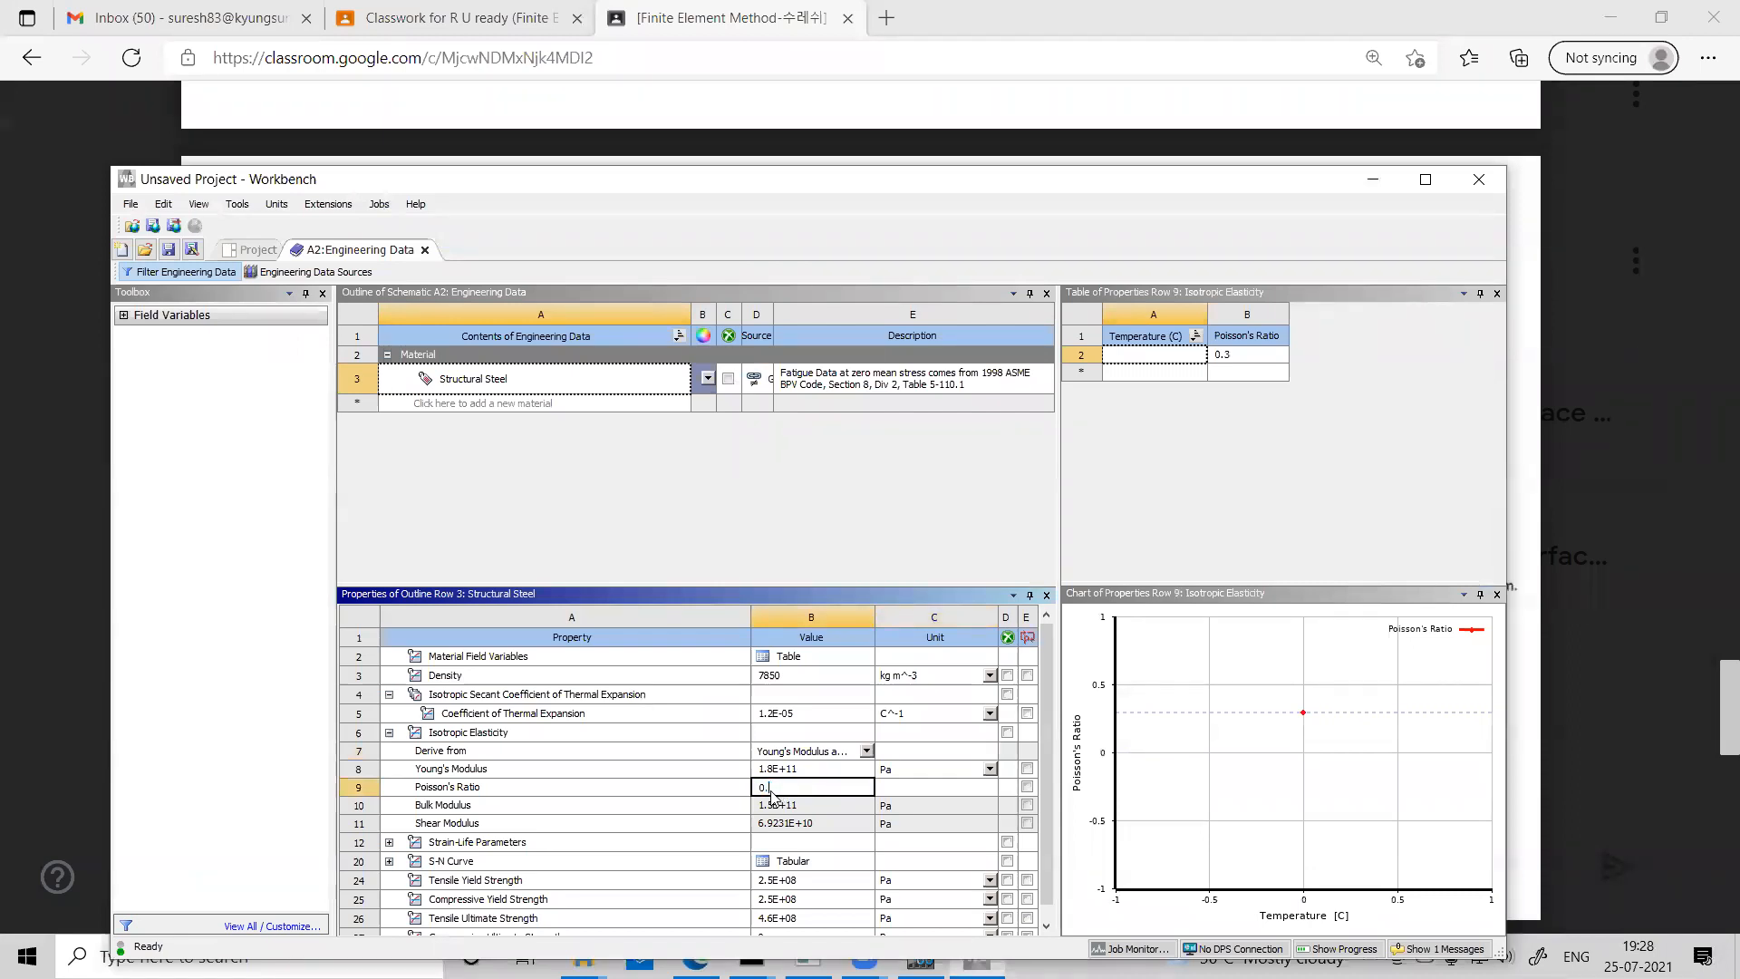
pyautogui.click(941, 793)
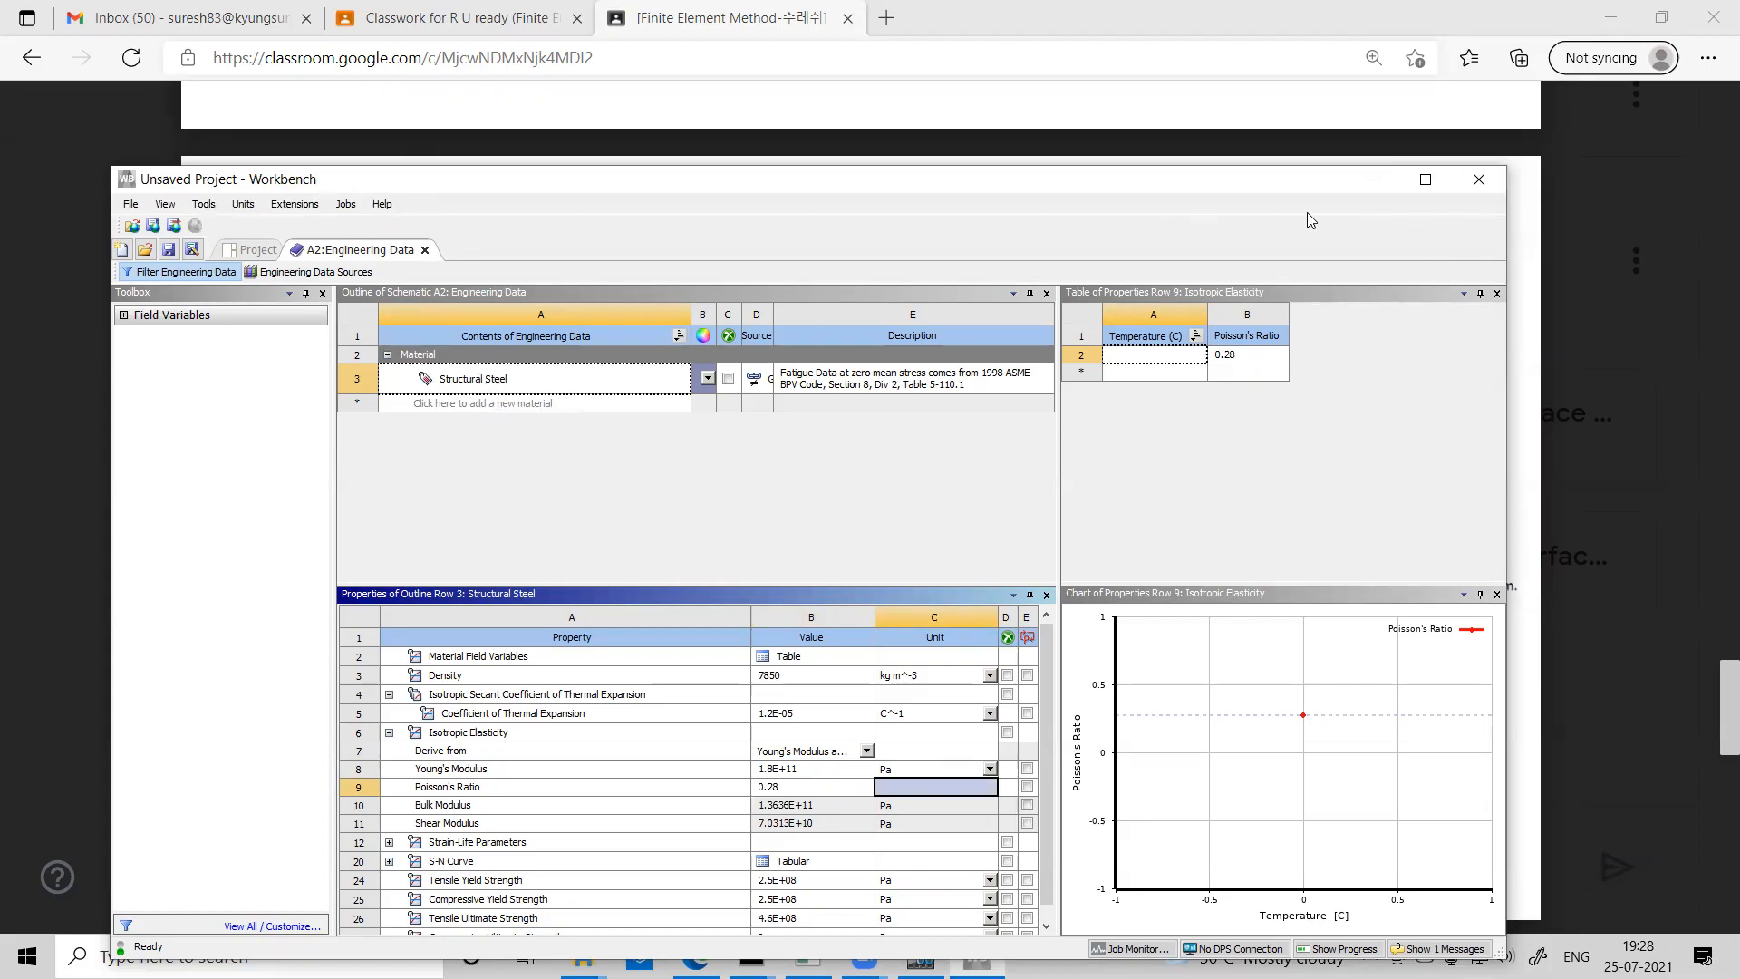
pyautogui.click(1479, 180)
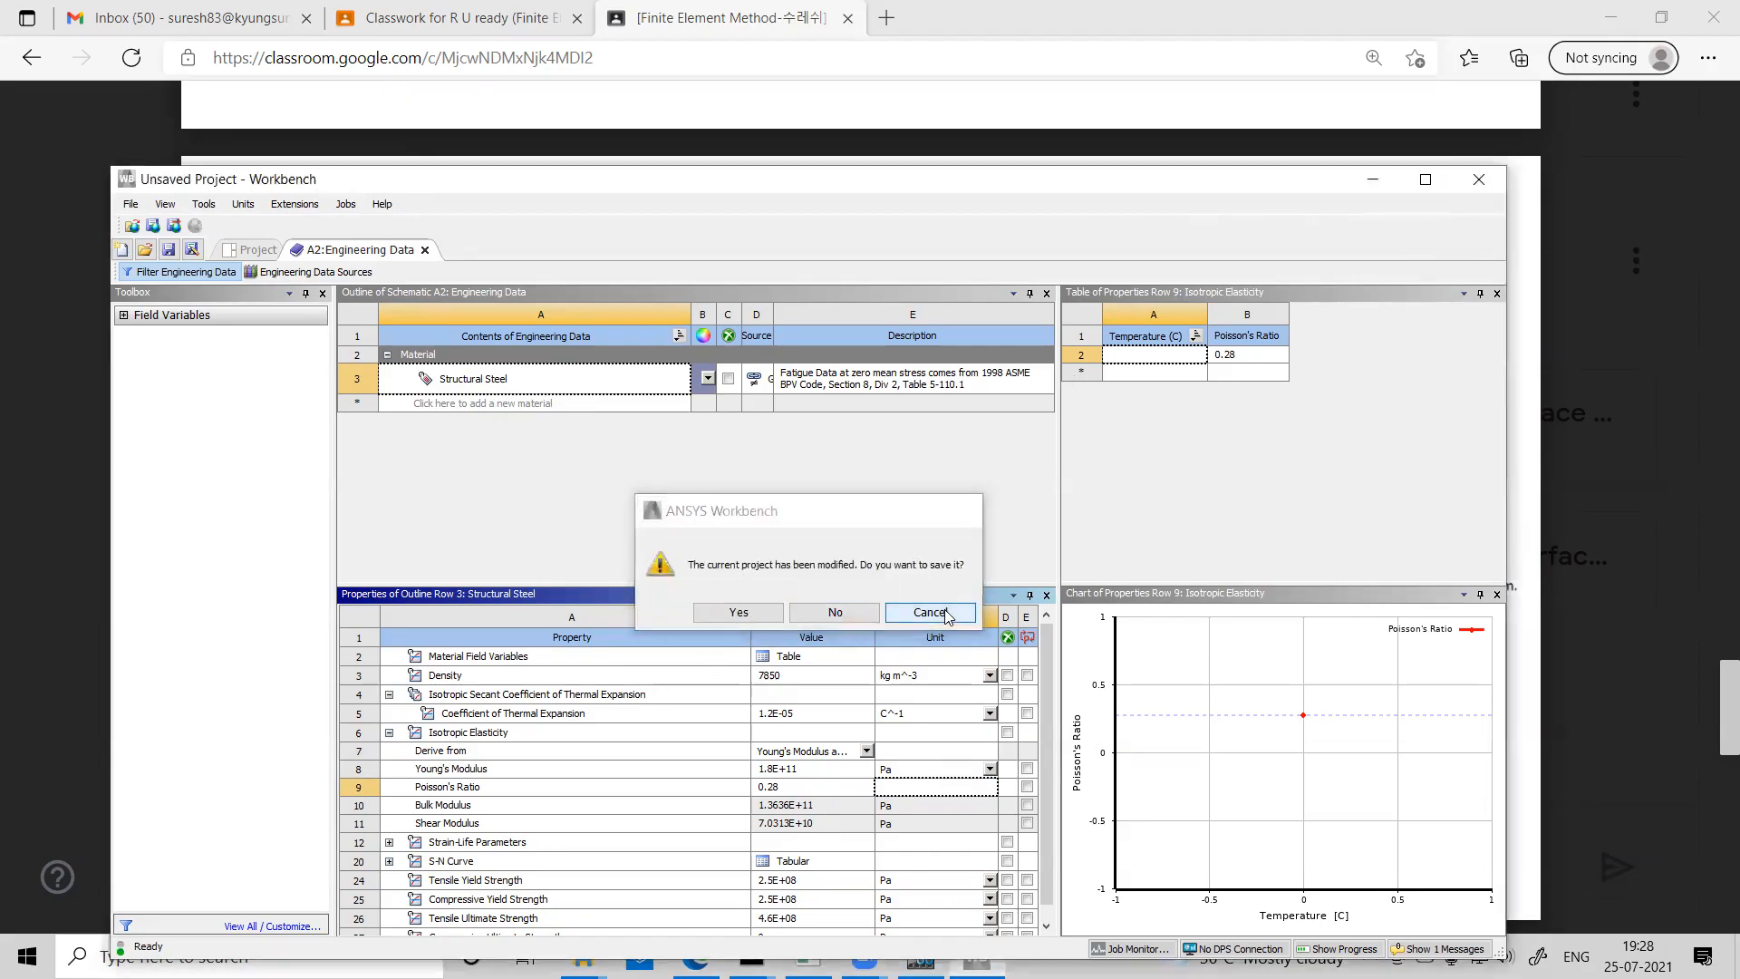
pyautogui.click(946, 614)
pyautogui.click(424, 250)
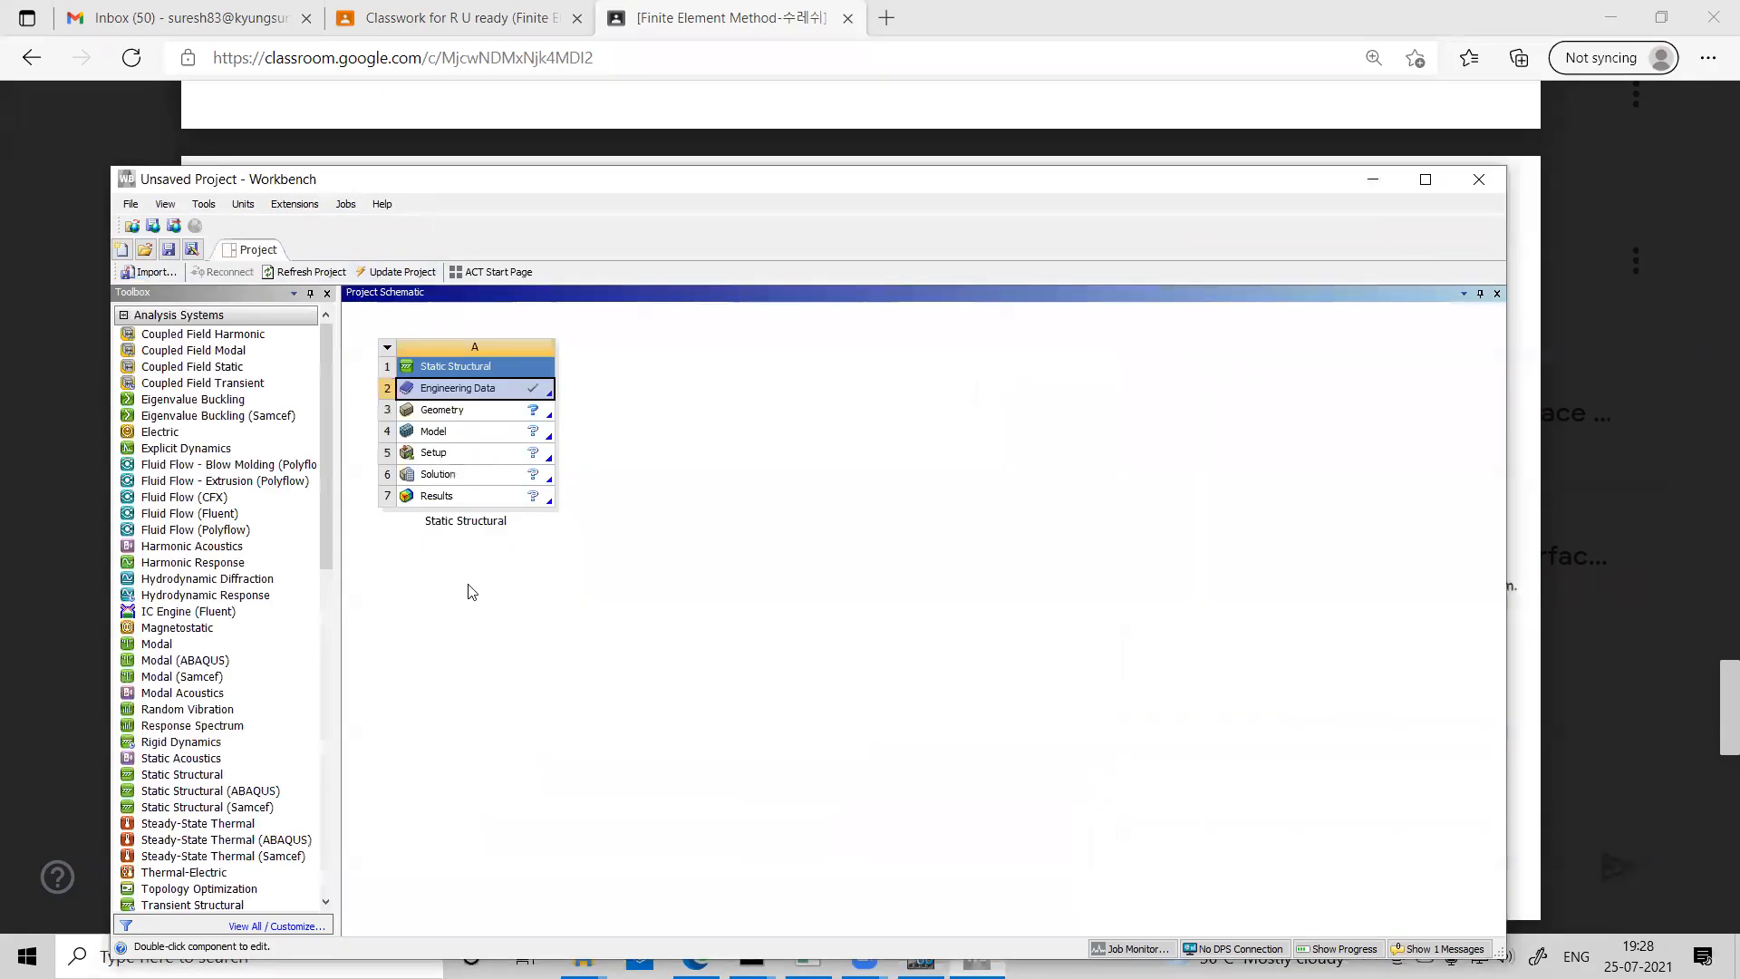
# Import Bellow_Joints_3D Surface.stp from the FEM class folder as the Static Structural system's geometry.
pyautogui.rightClick(503, 415)
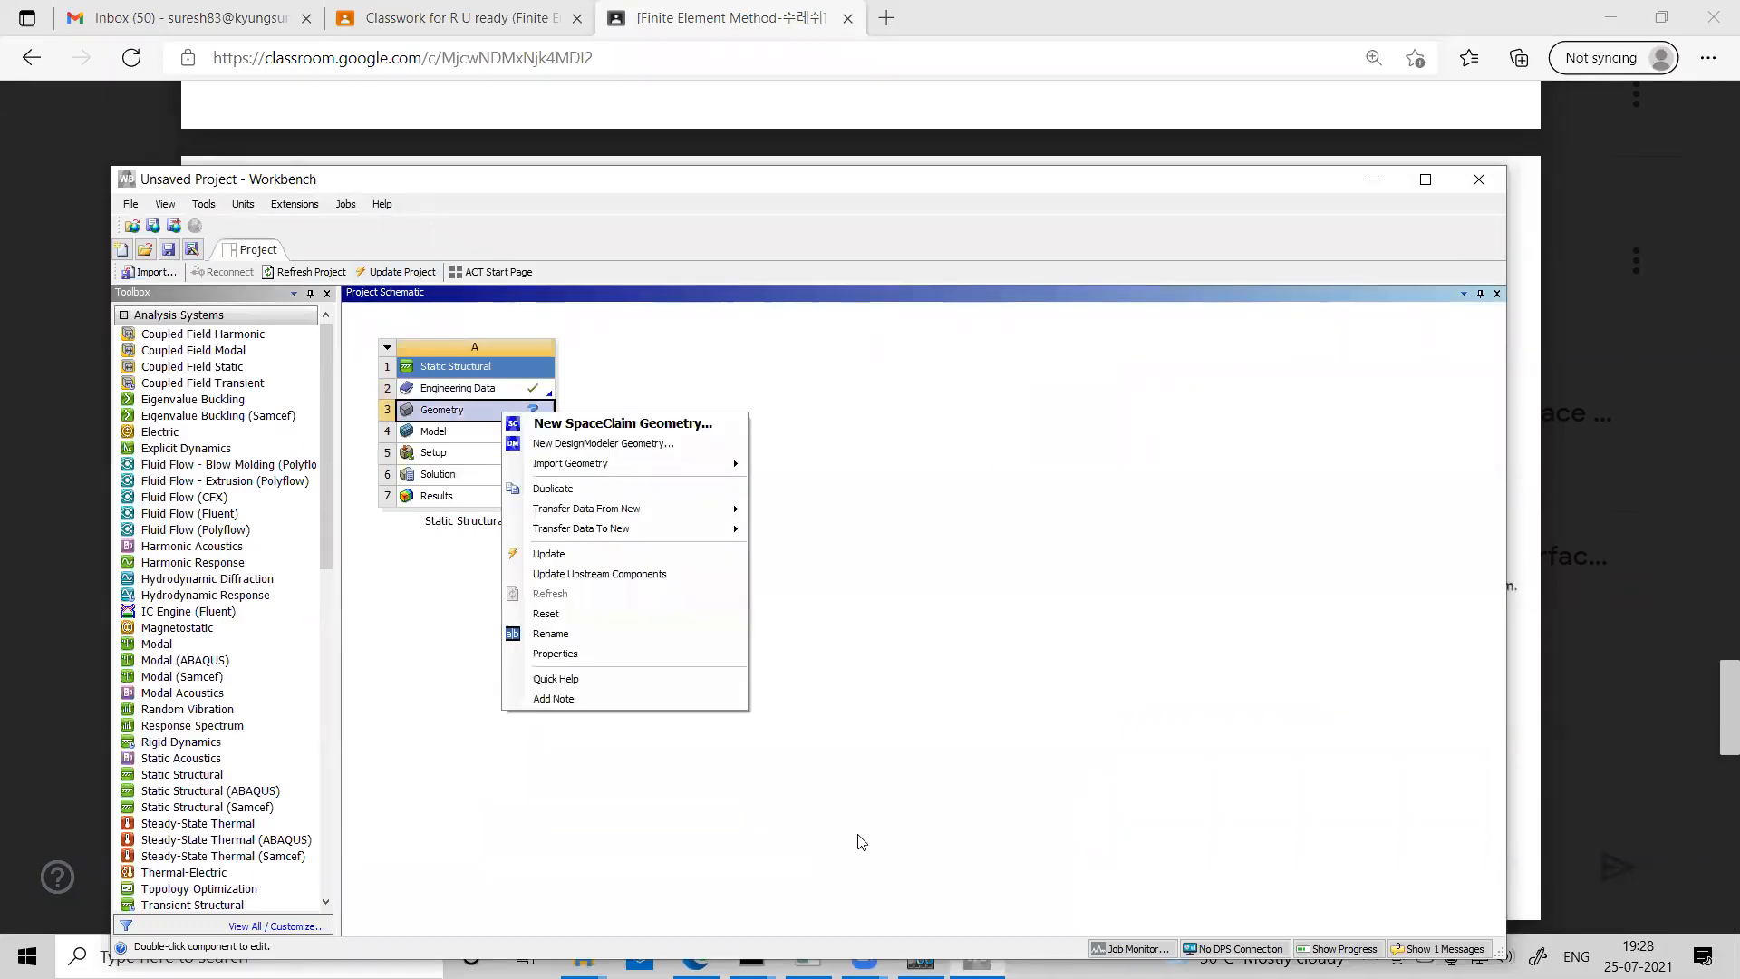
pyautogui.rightClick(495, 404)
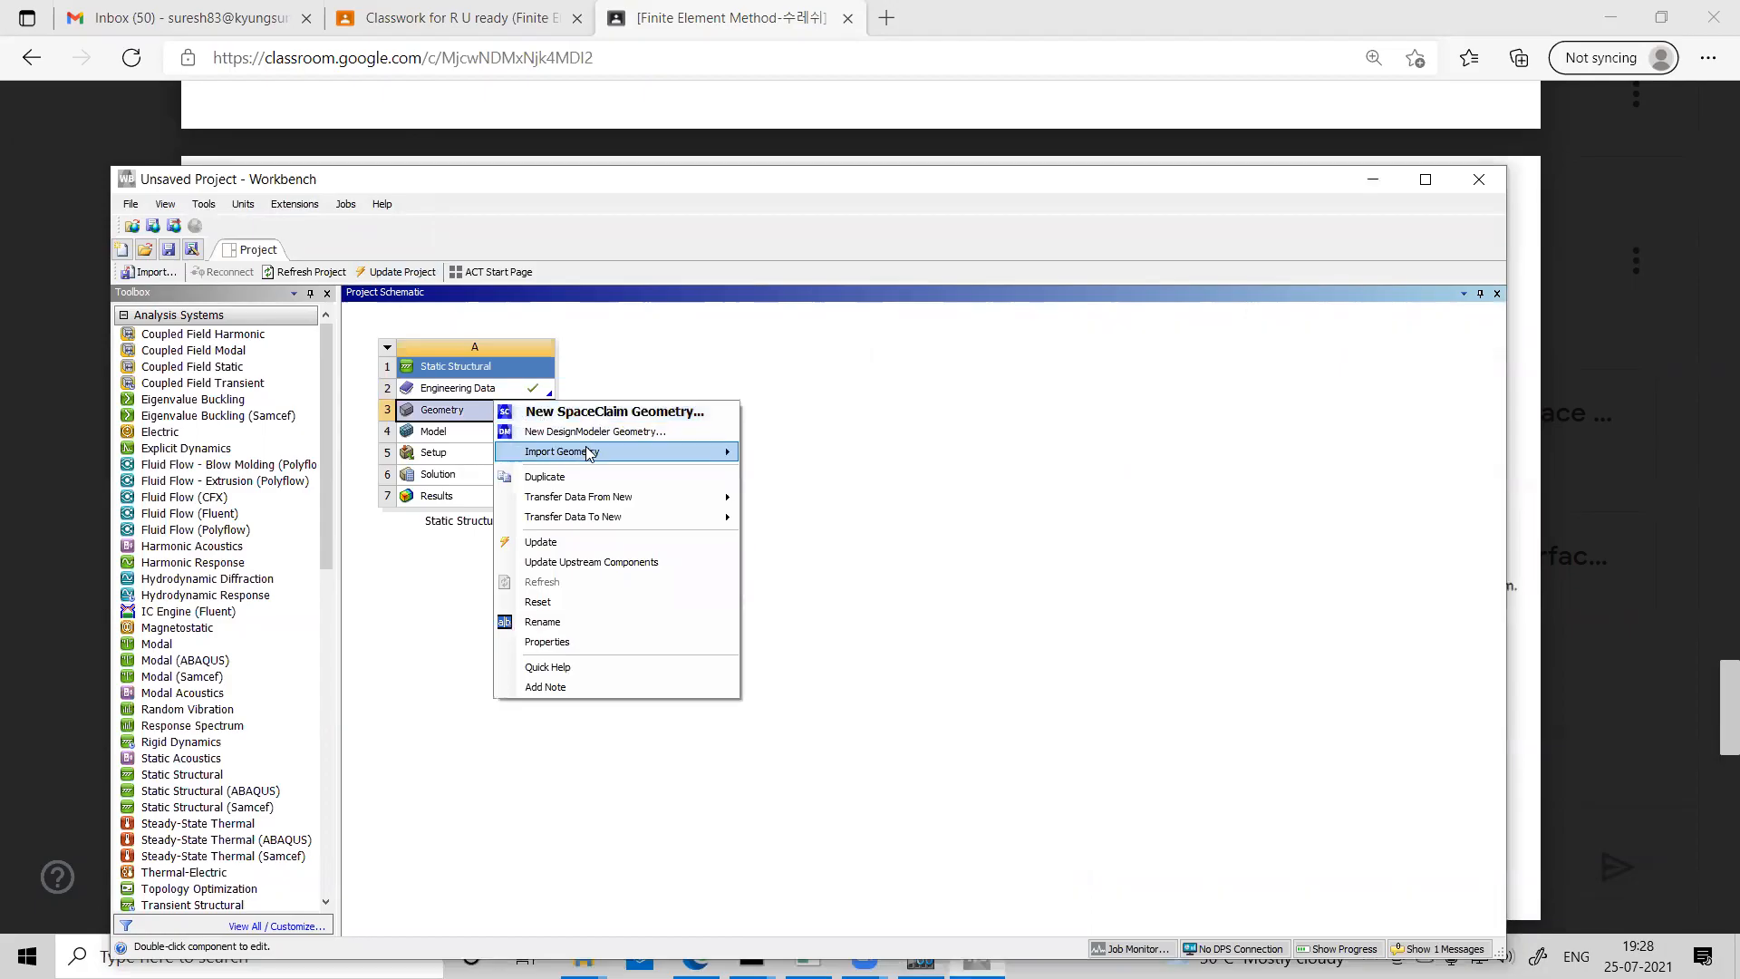
pyautogui.moveTo(679, 453)
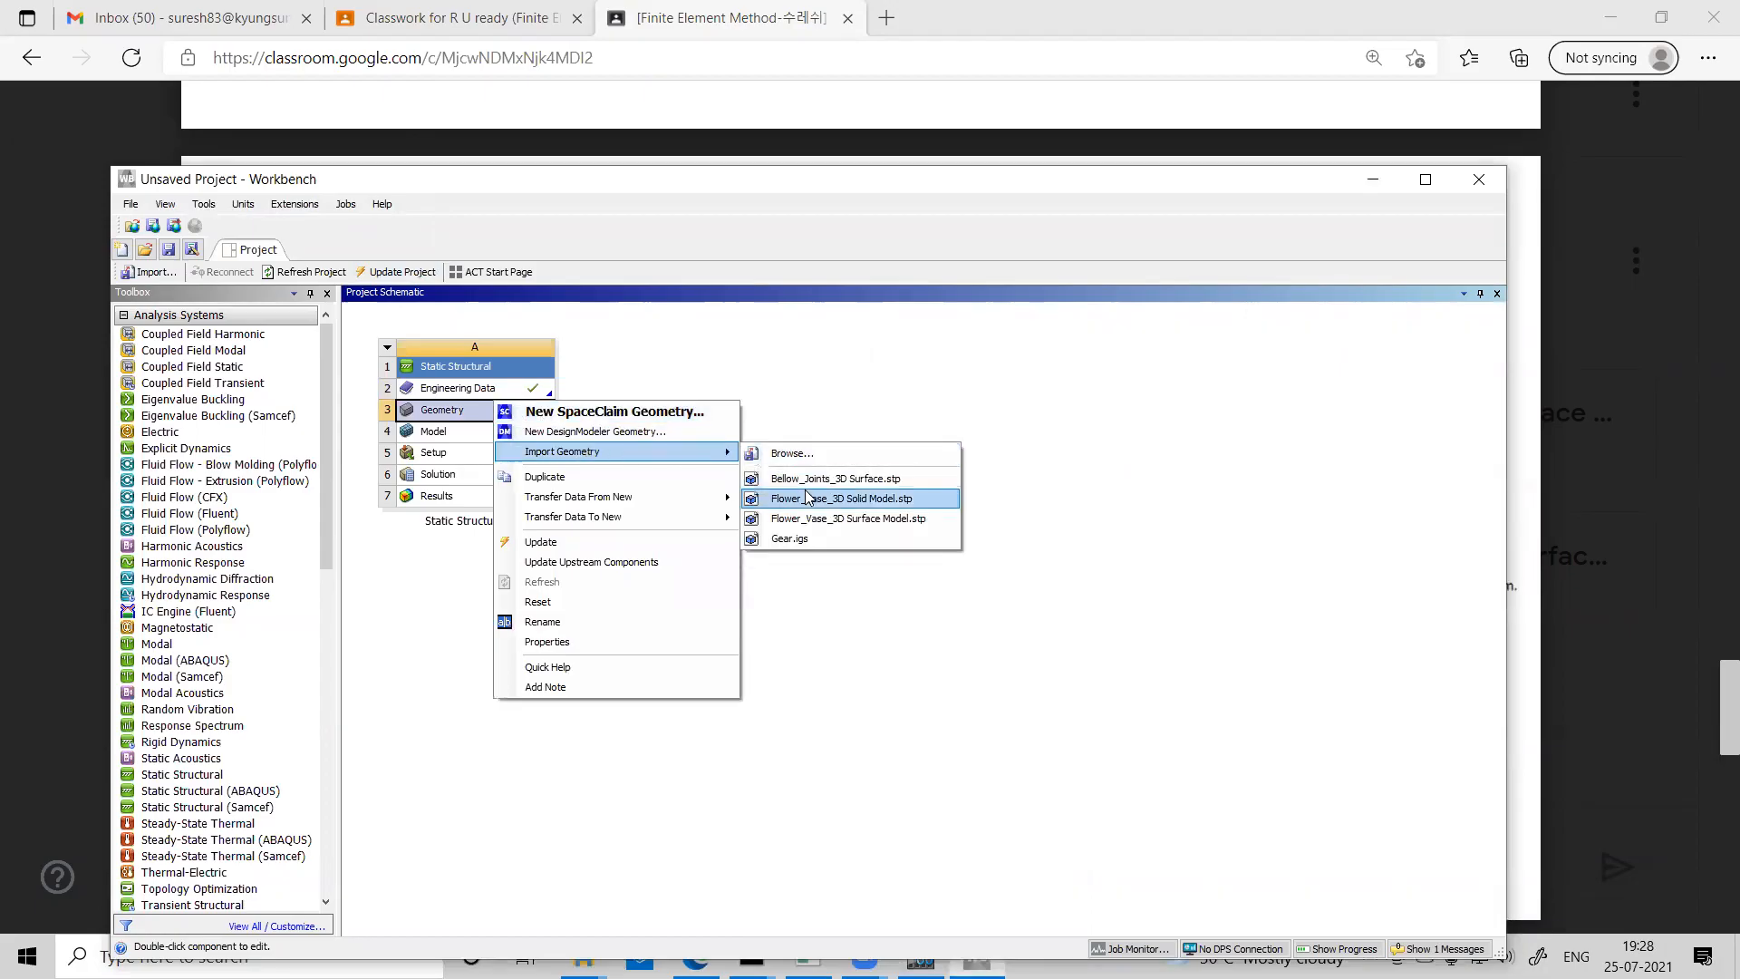
pyautogui.click(785, 455)
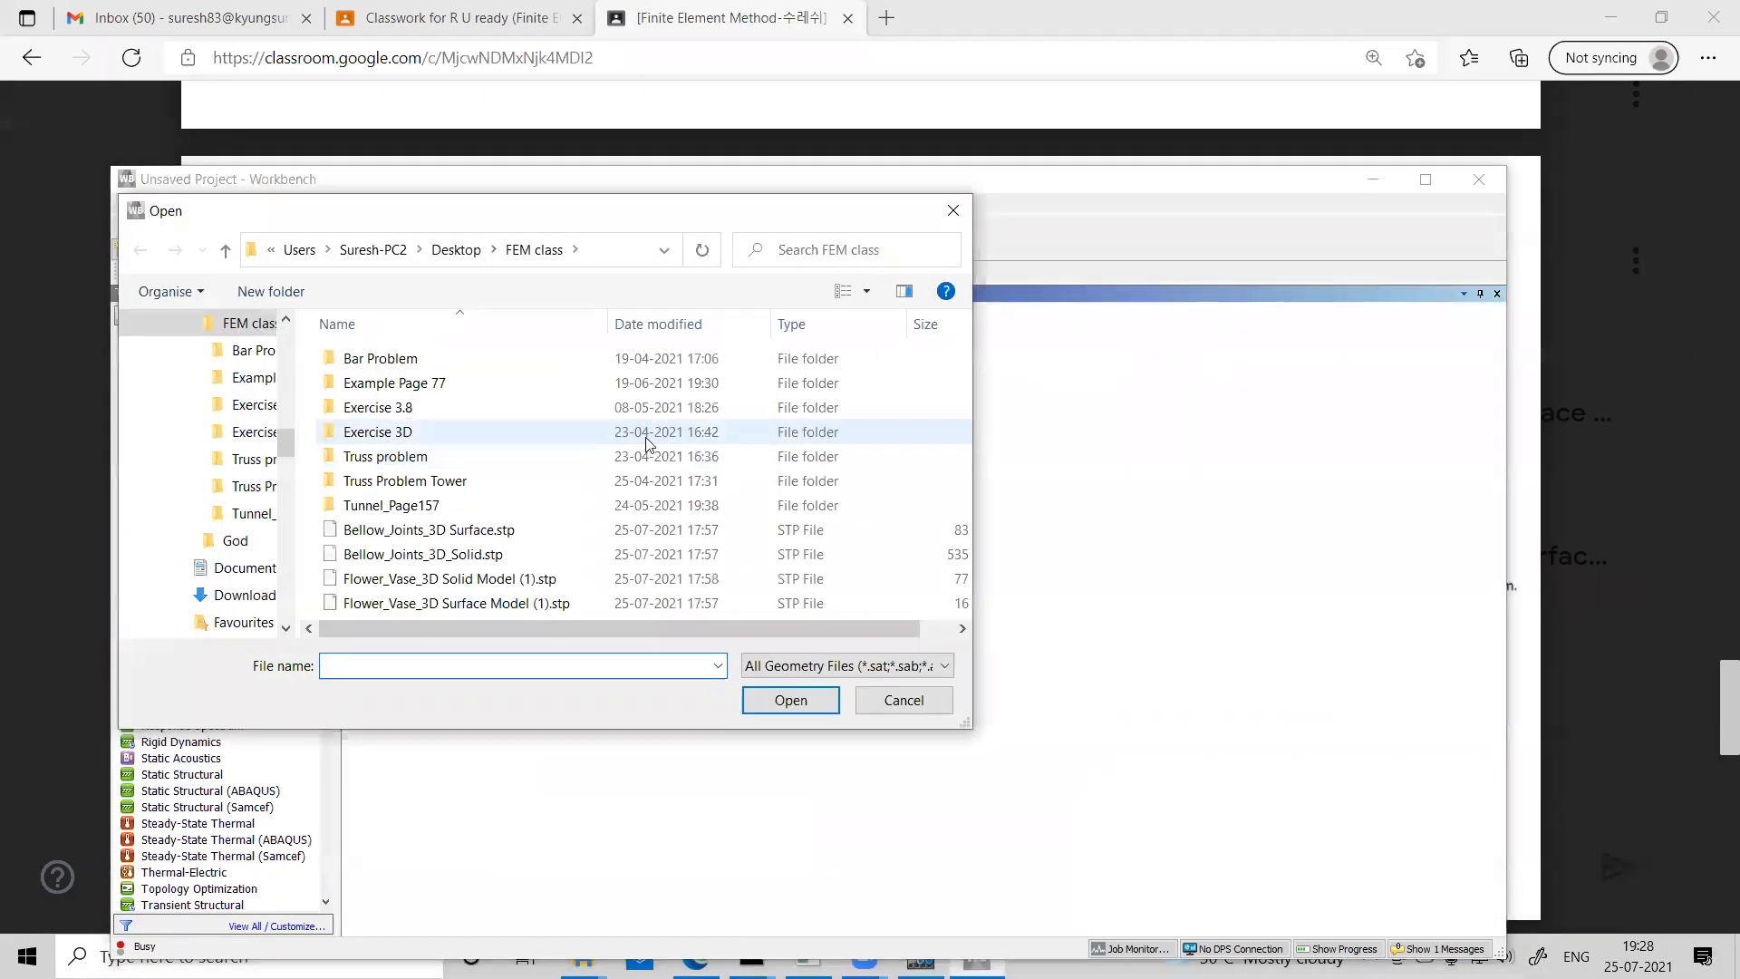
pyautogui.click(441, 531)
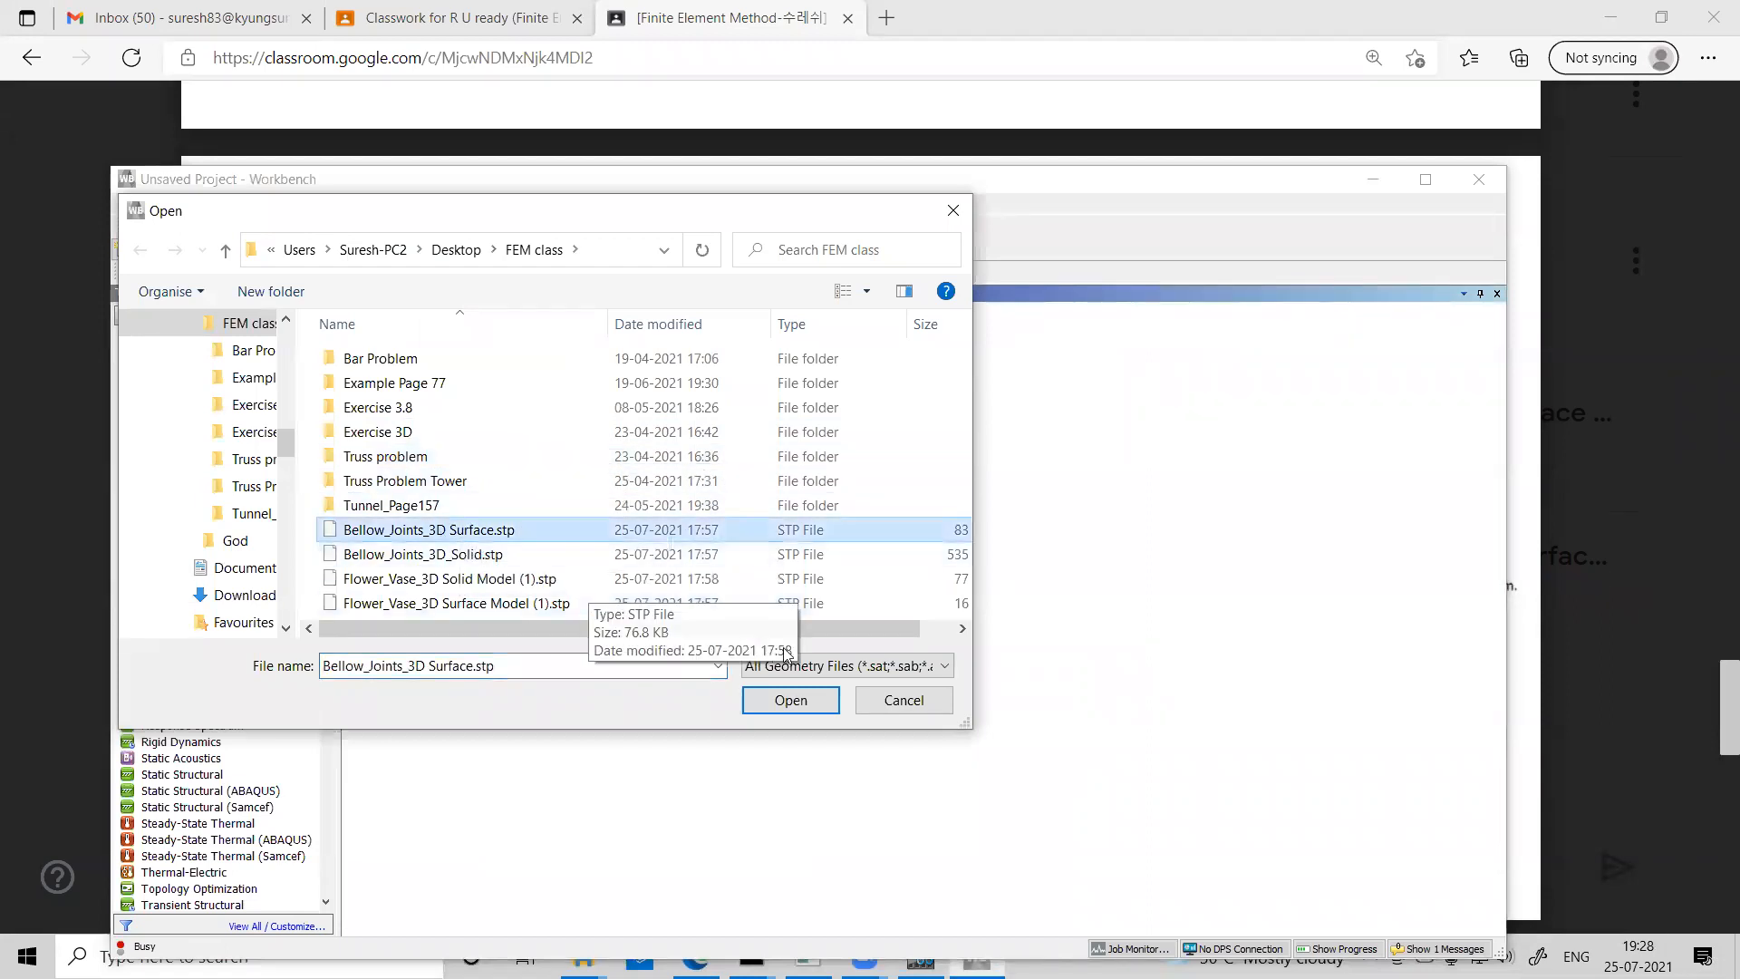
pyautogui.click(789, 700)
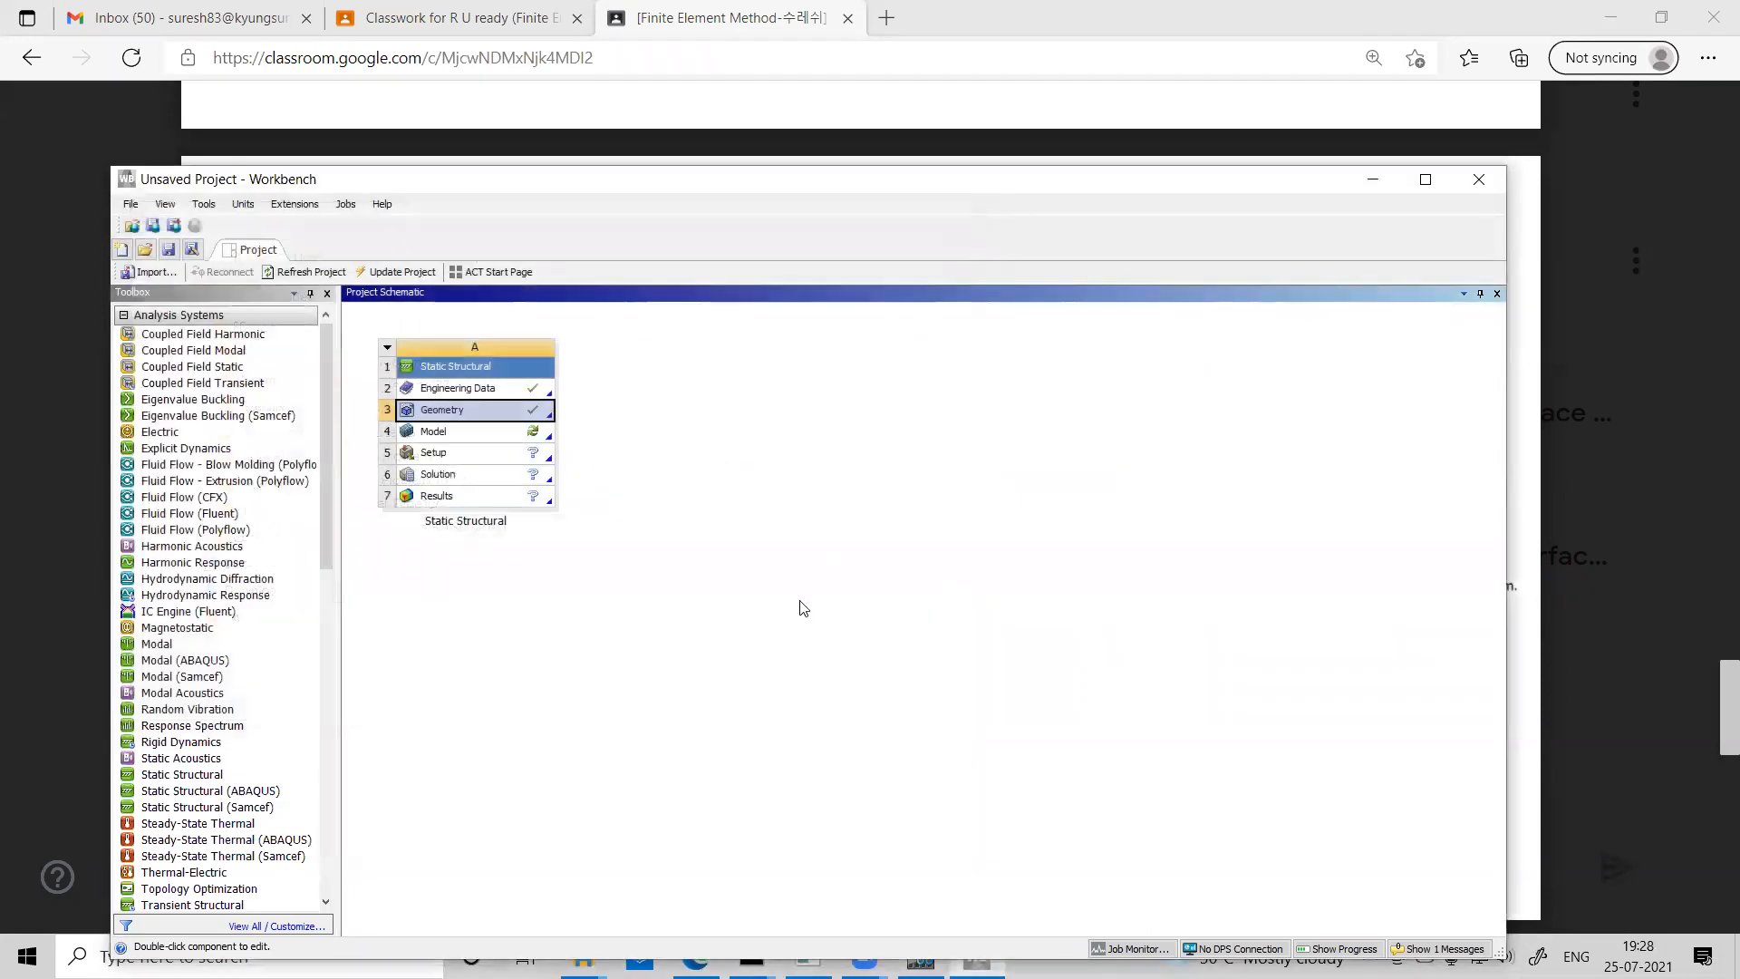
# Open the imported bellows geometry in DesignModeler and generate the import.
pyautogui.rightClick(504, 418)
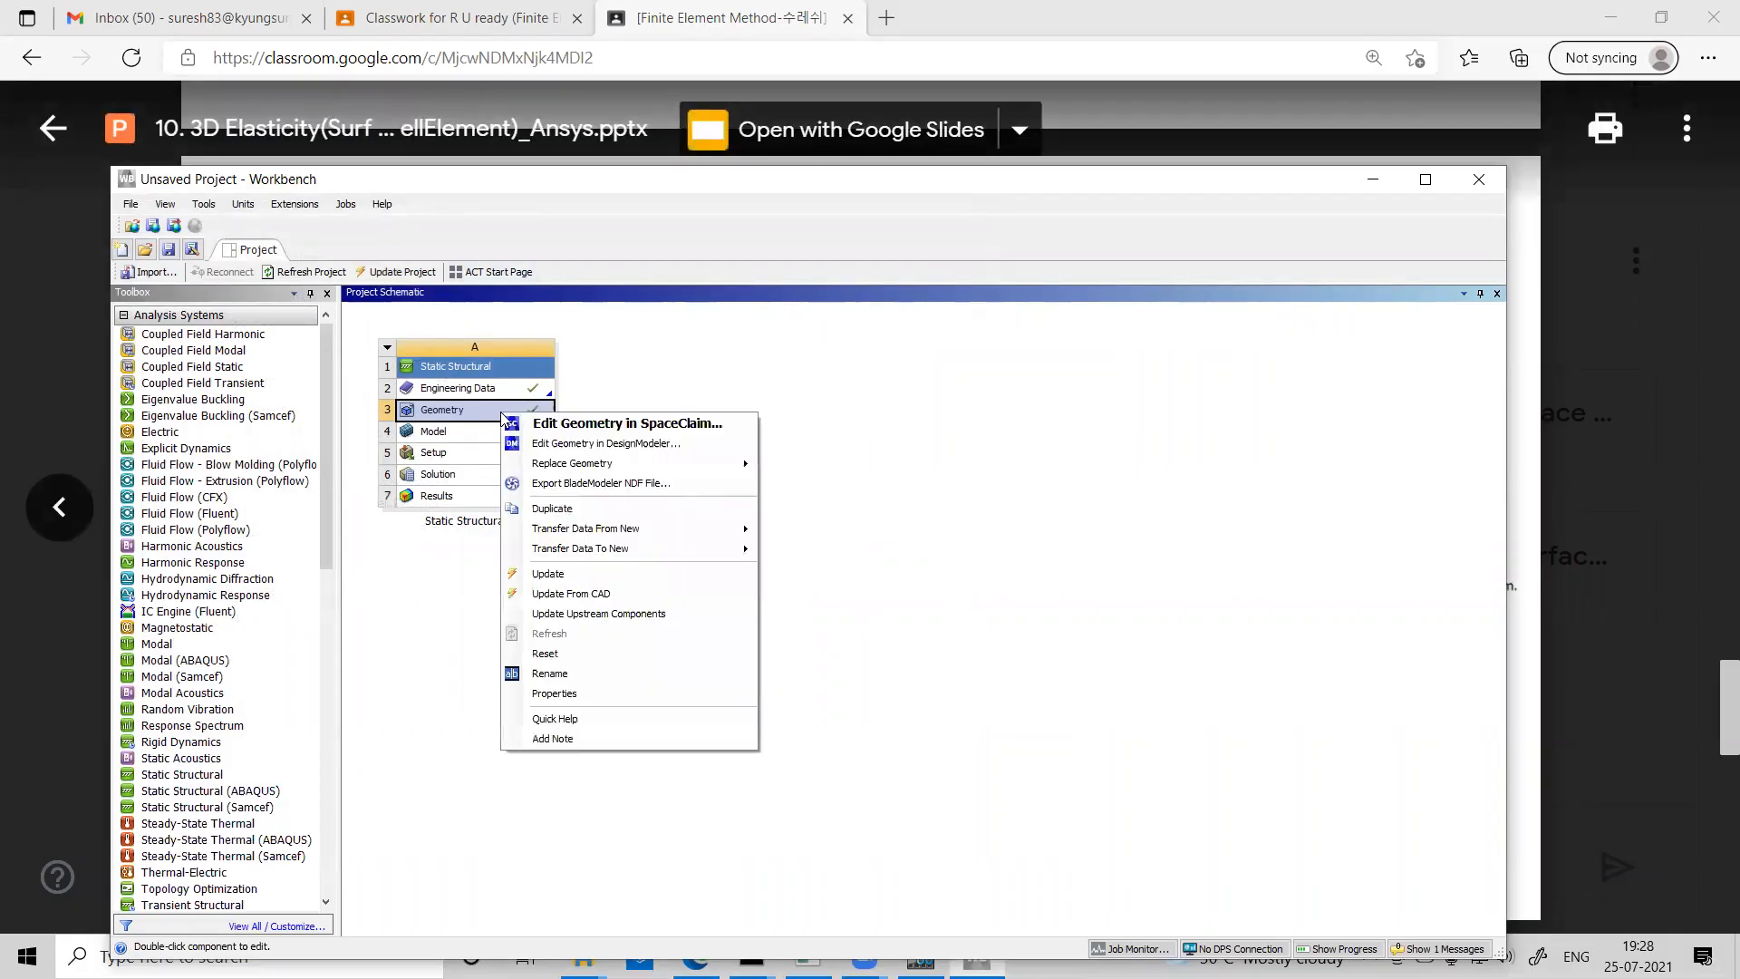
pyautogui.click(617, 444)
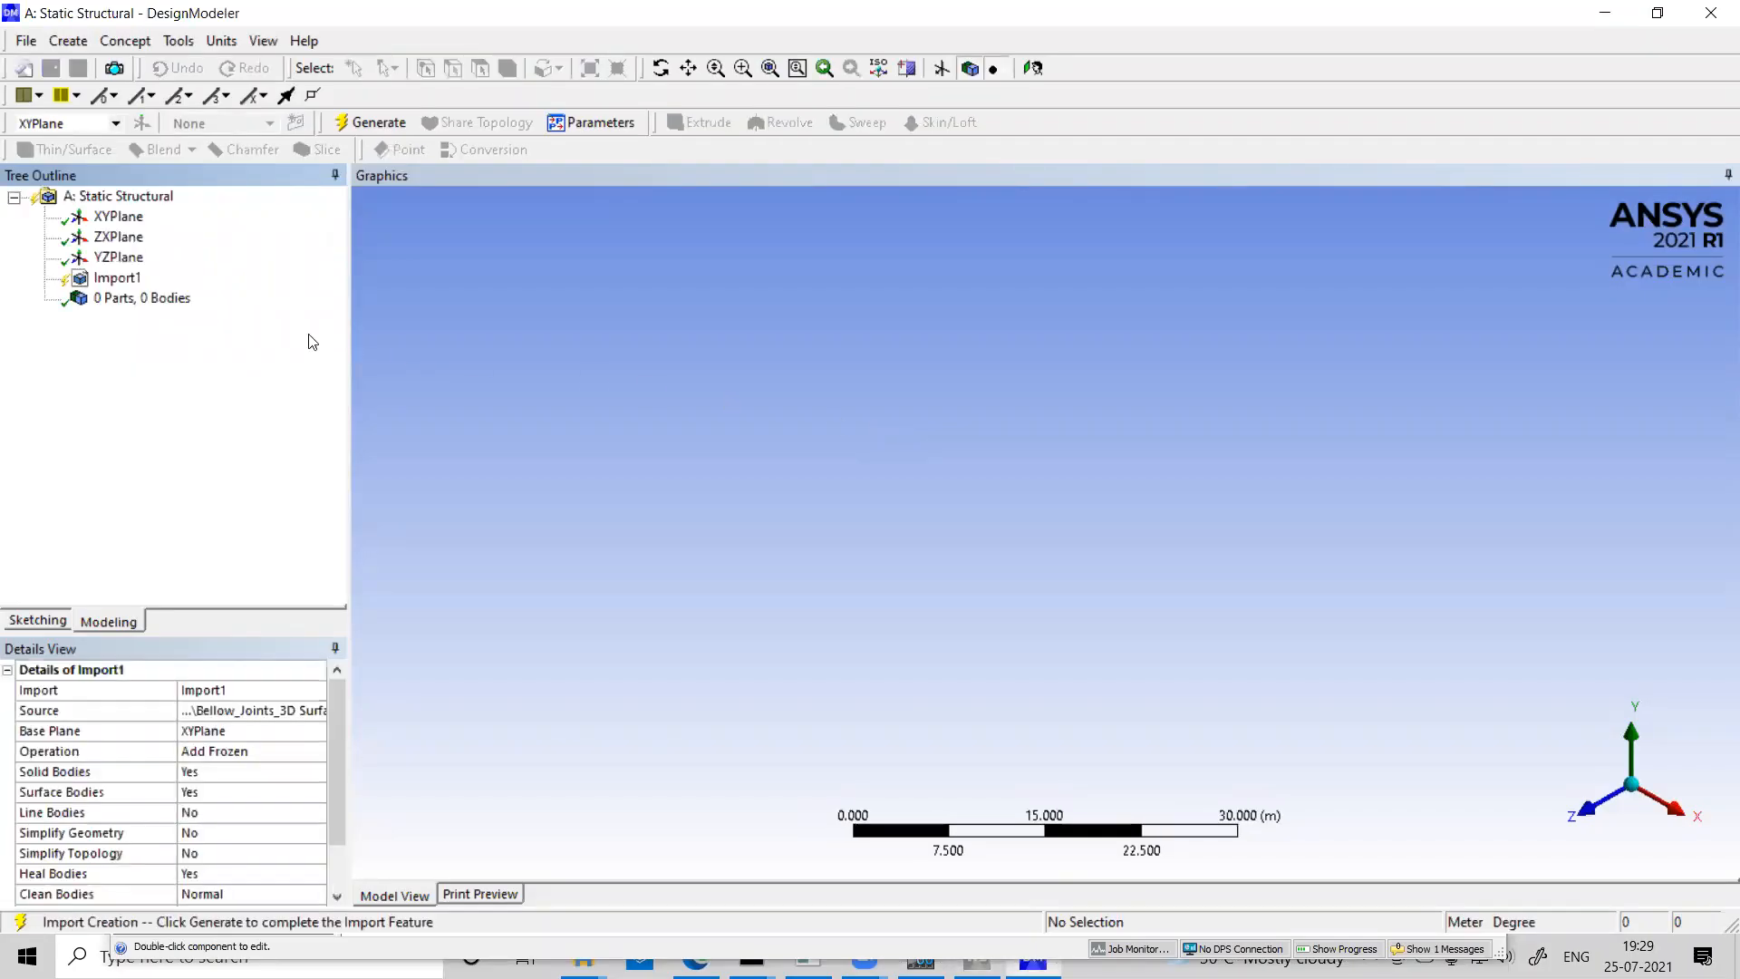
pyautogui.click(364, 124)
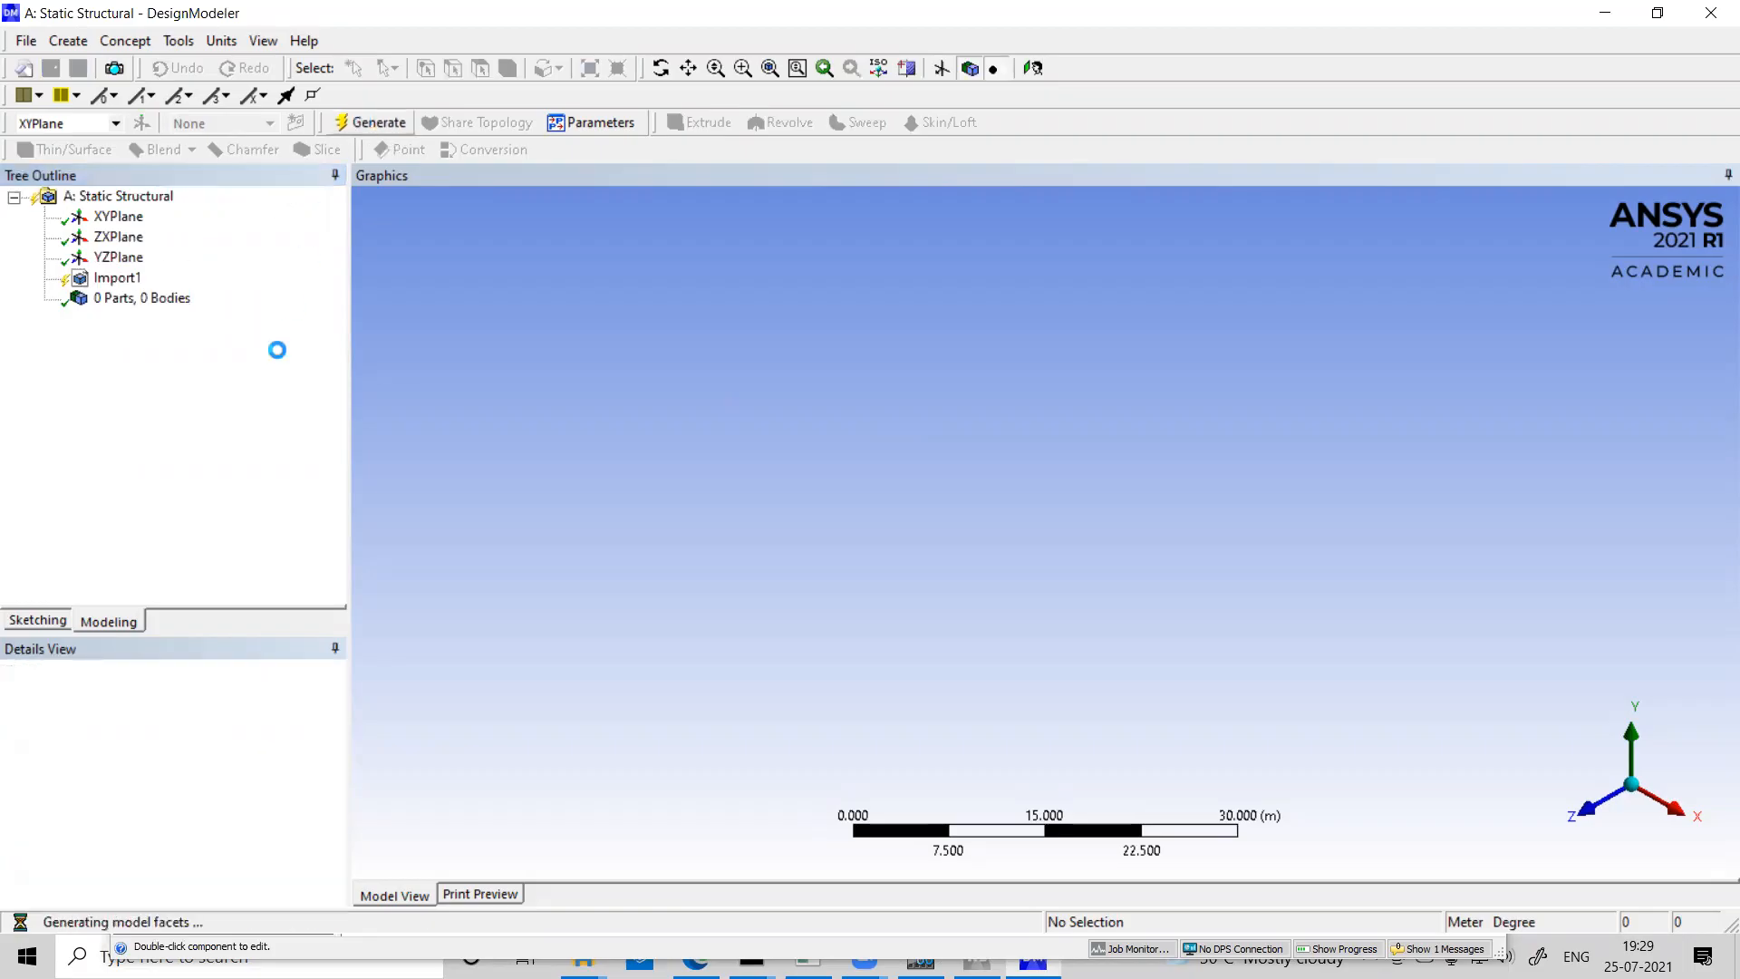
pyautogui.click(44, 300)
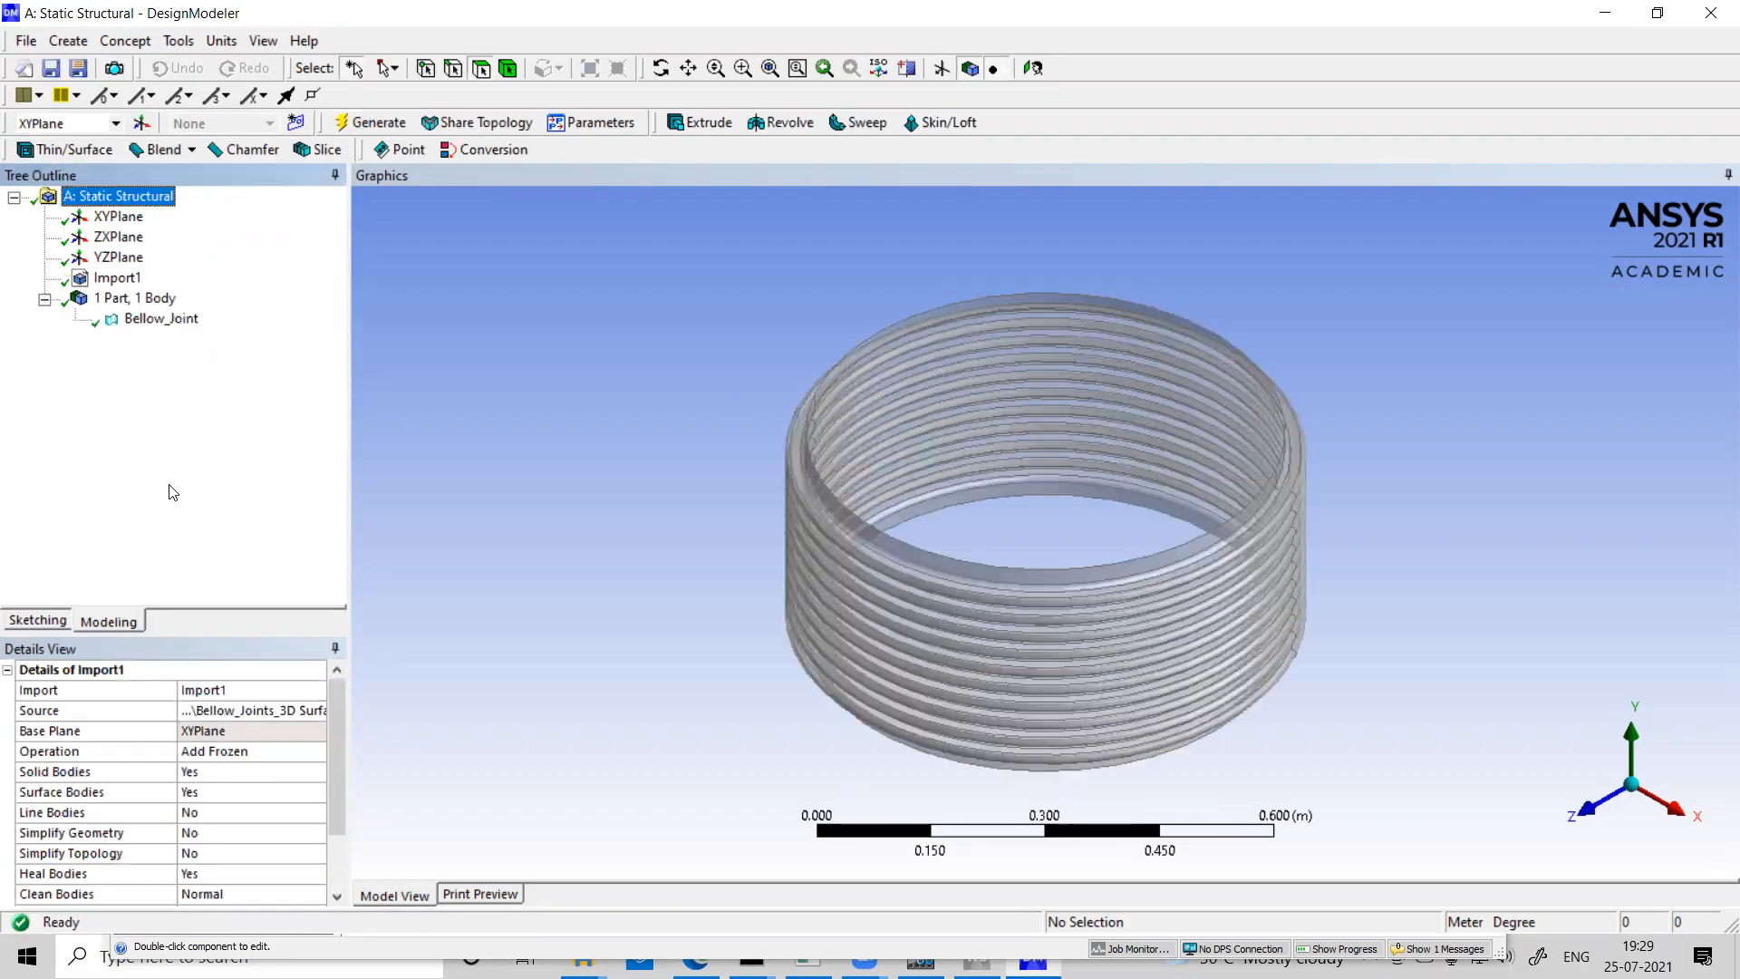
# Inspect the Bellow_Joint surface body's details and its thickness in DesignModeler.
pyautogui.click(143, 323)
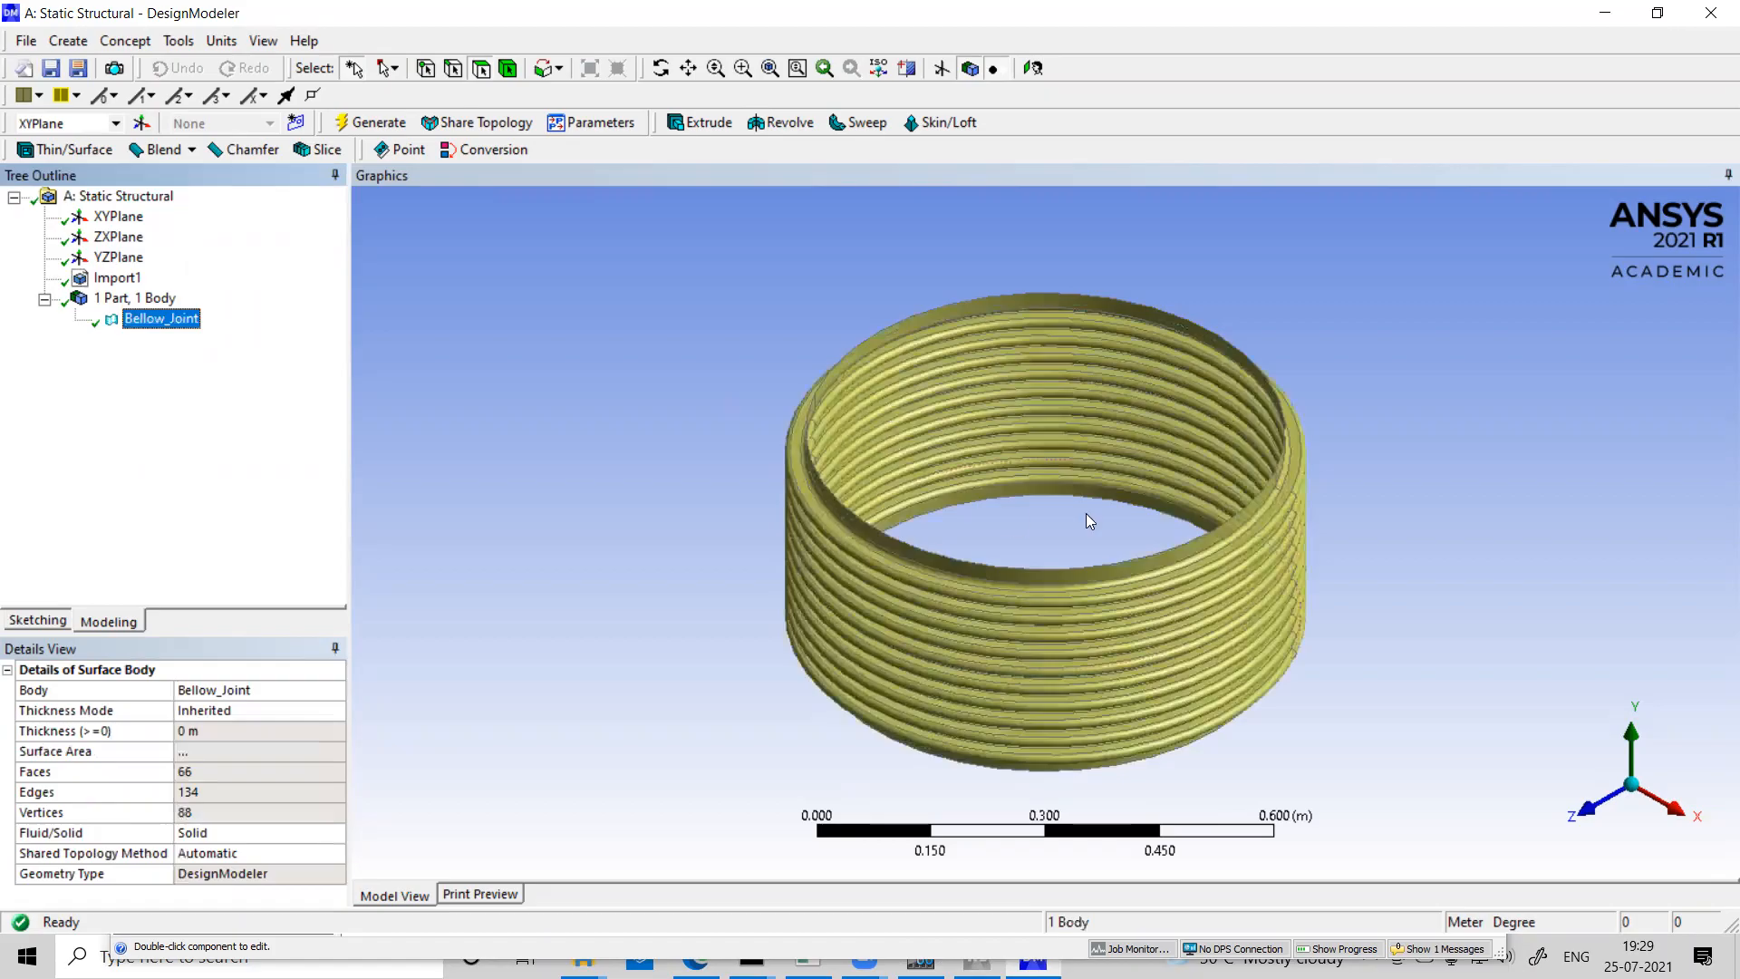
pyautogui.click(220, 732)
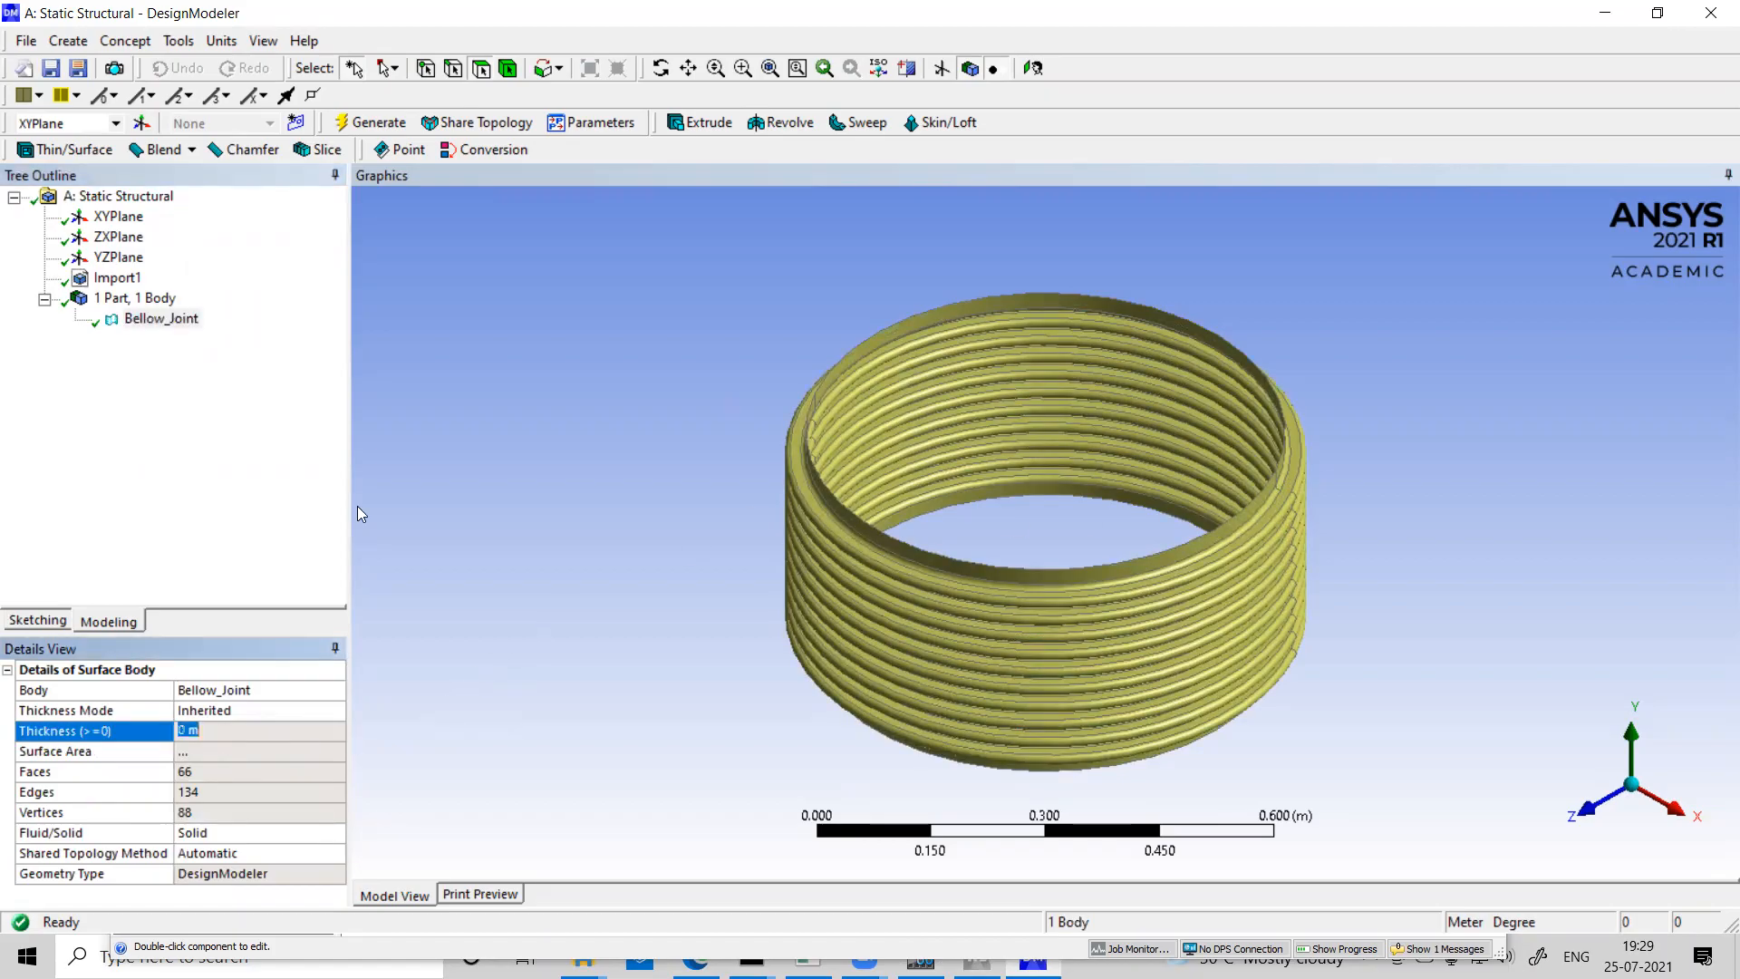
pyautogui.click(259, 478)
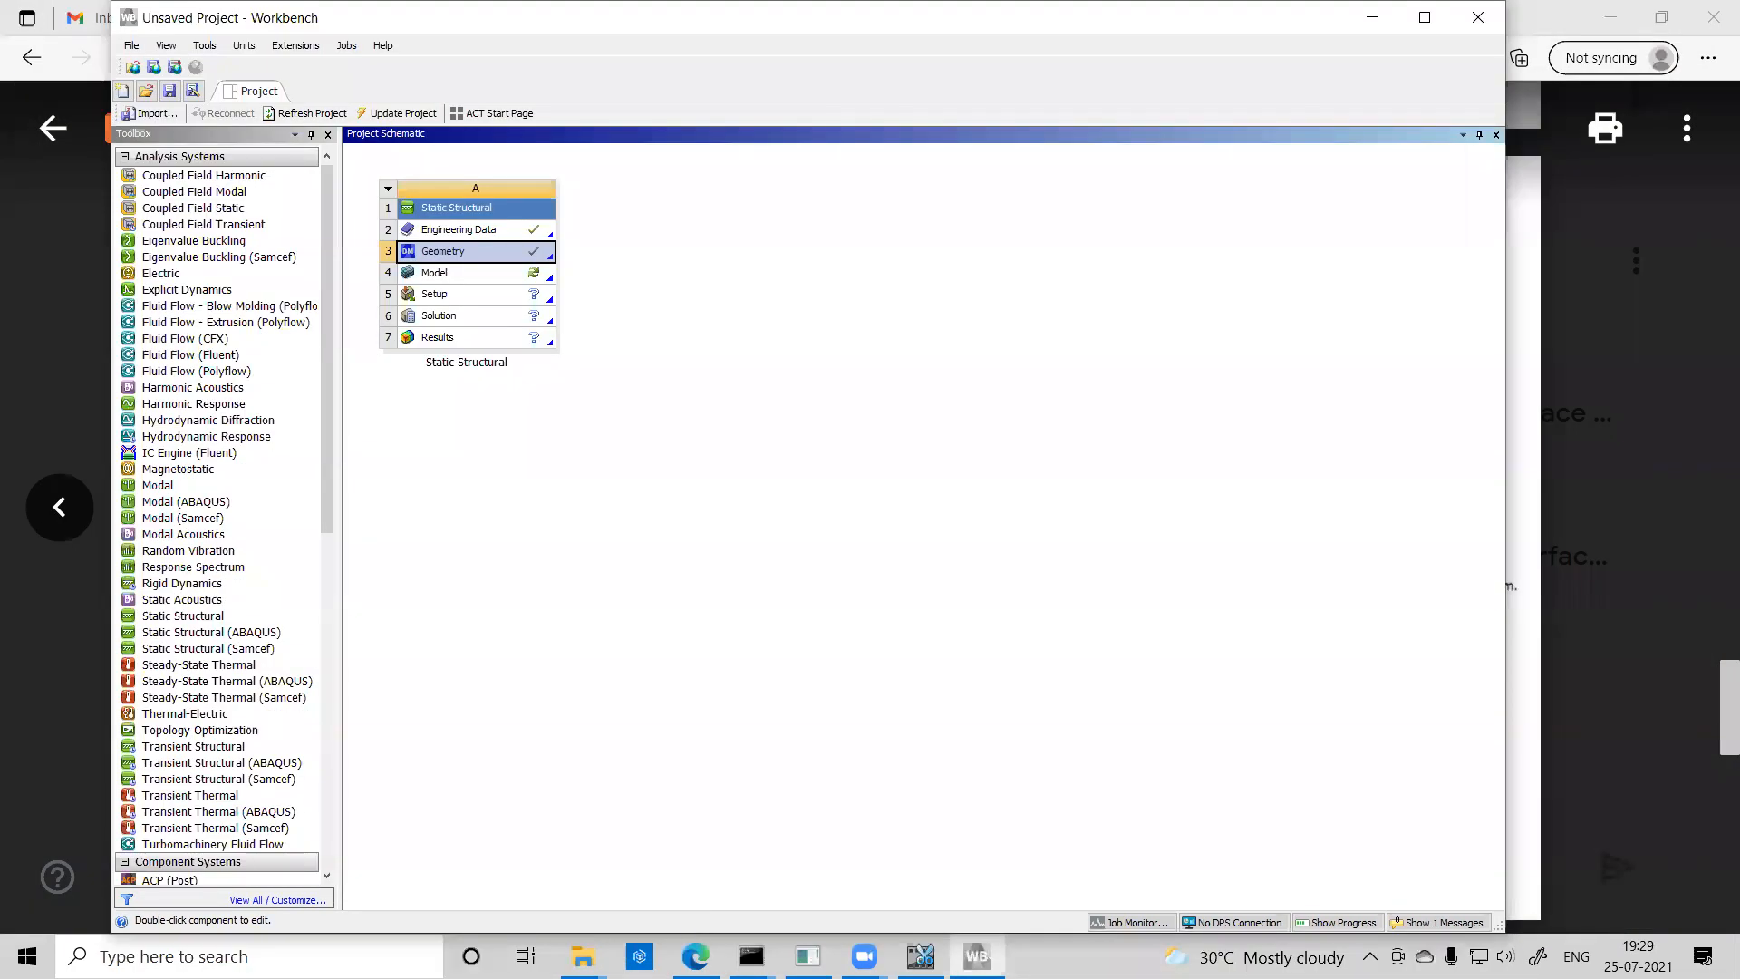
# Switch to the browser to check the bellow joint thickness on the problem slide, and return to Workbench.
pyautogui.click(695, 956)
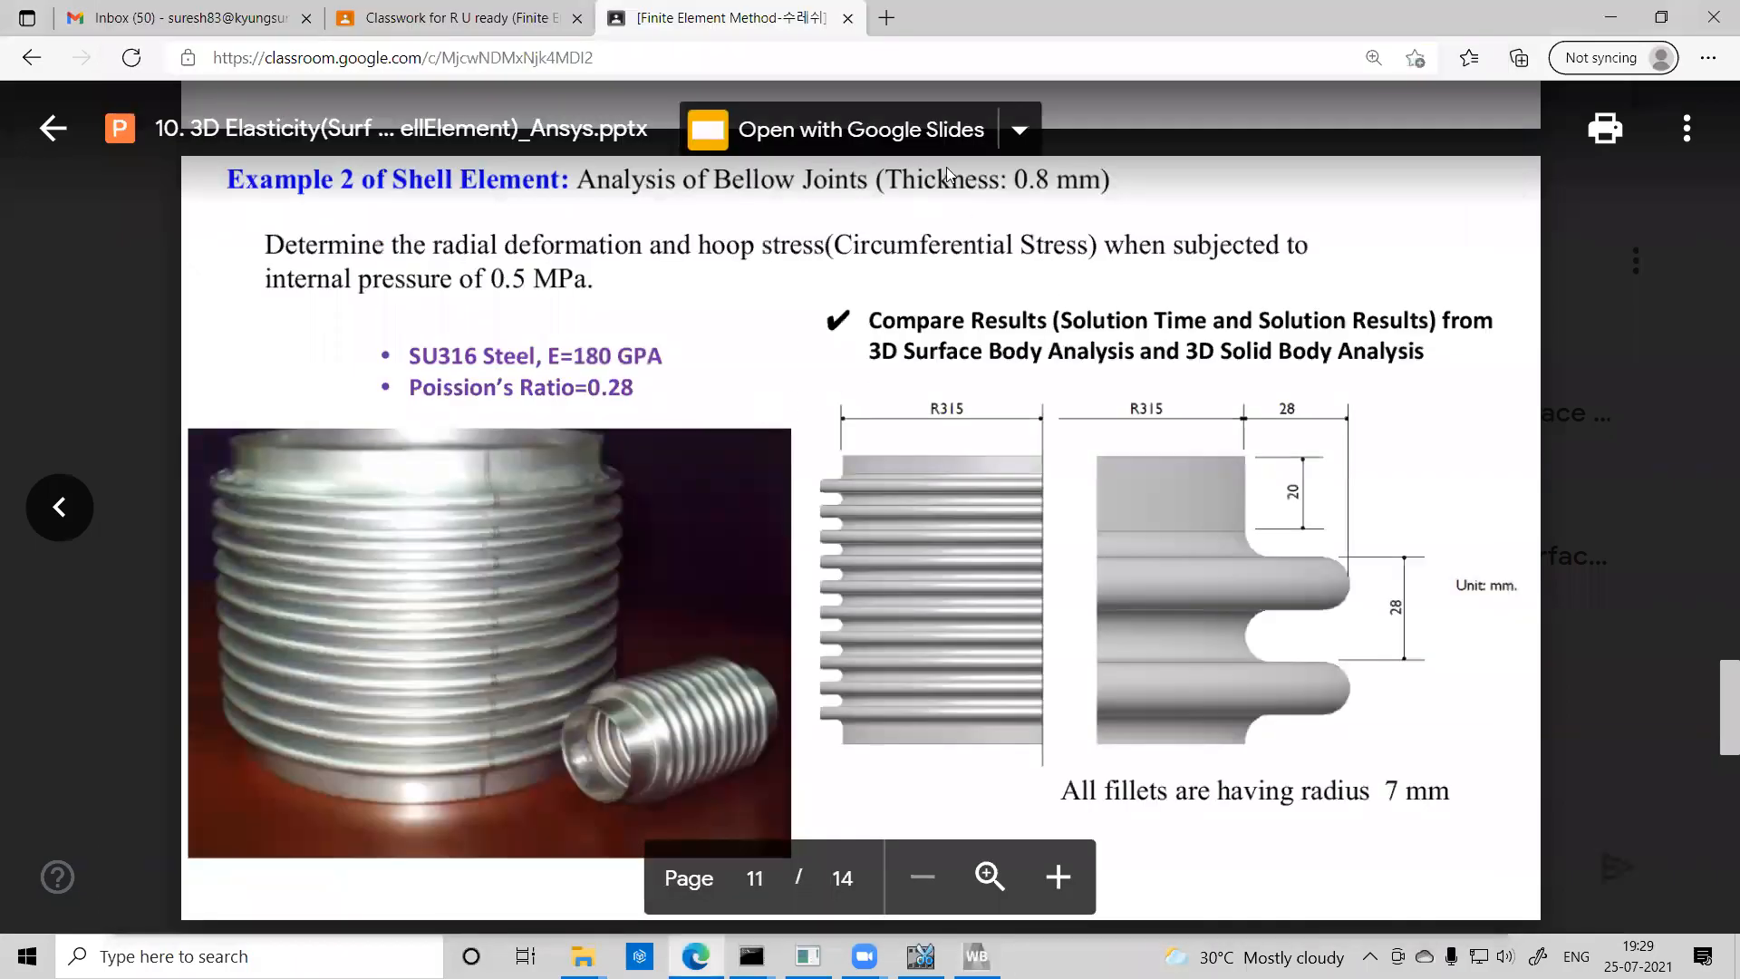
pyautogui.moveTo(989, 201); pyautogui.dragTo(1103, 201)
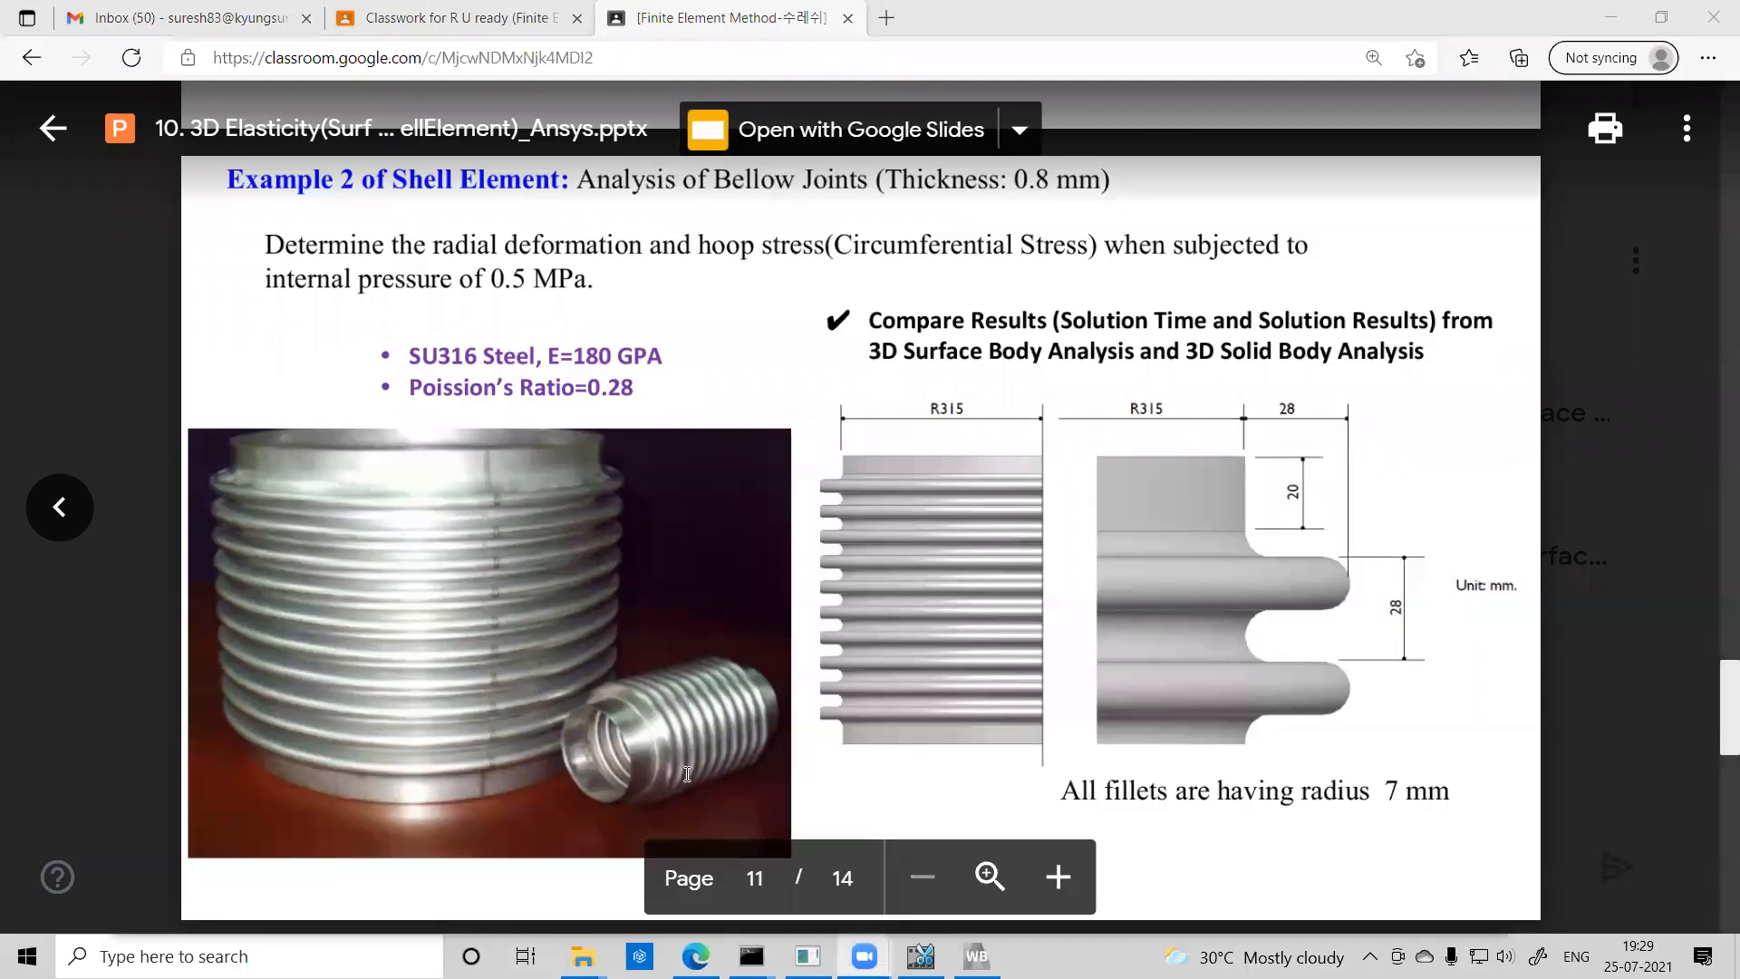
pyautogui.hotkey('alt', 'Tab')
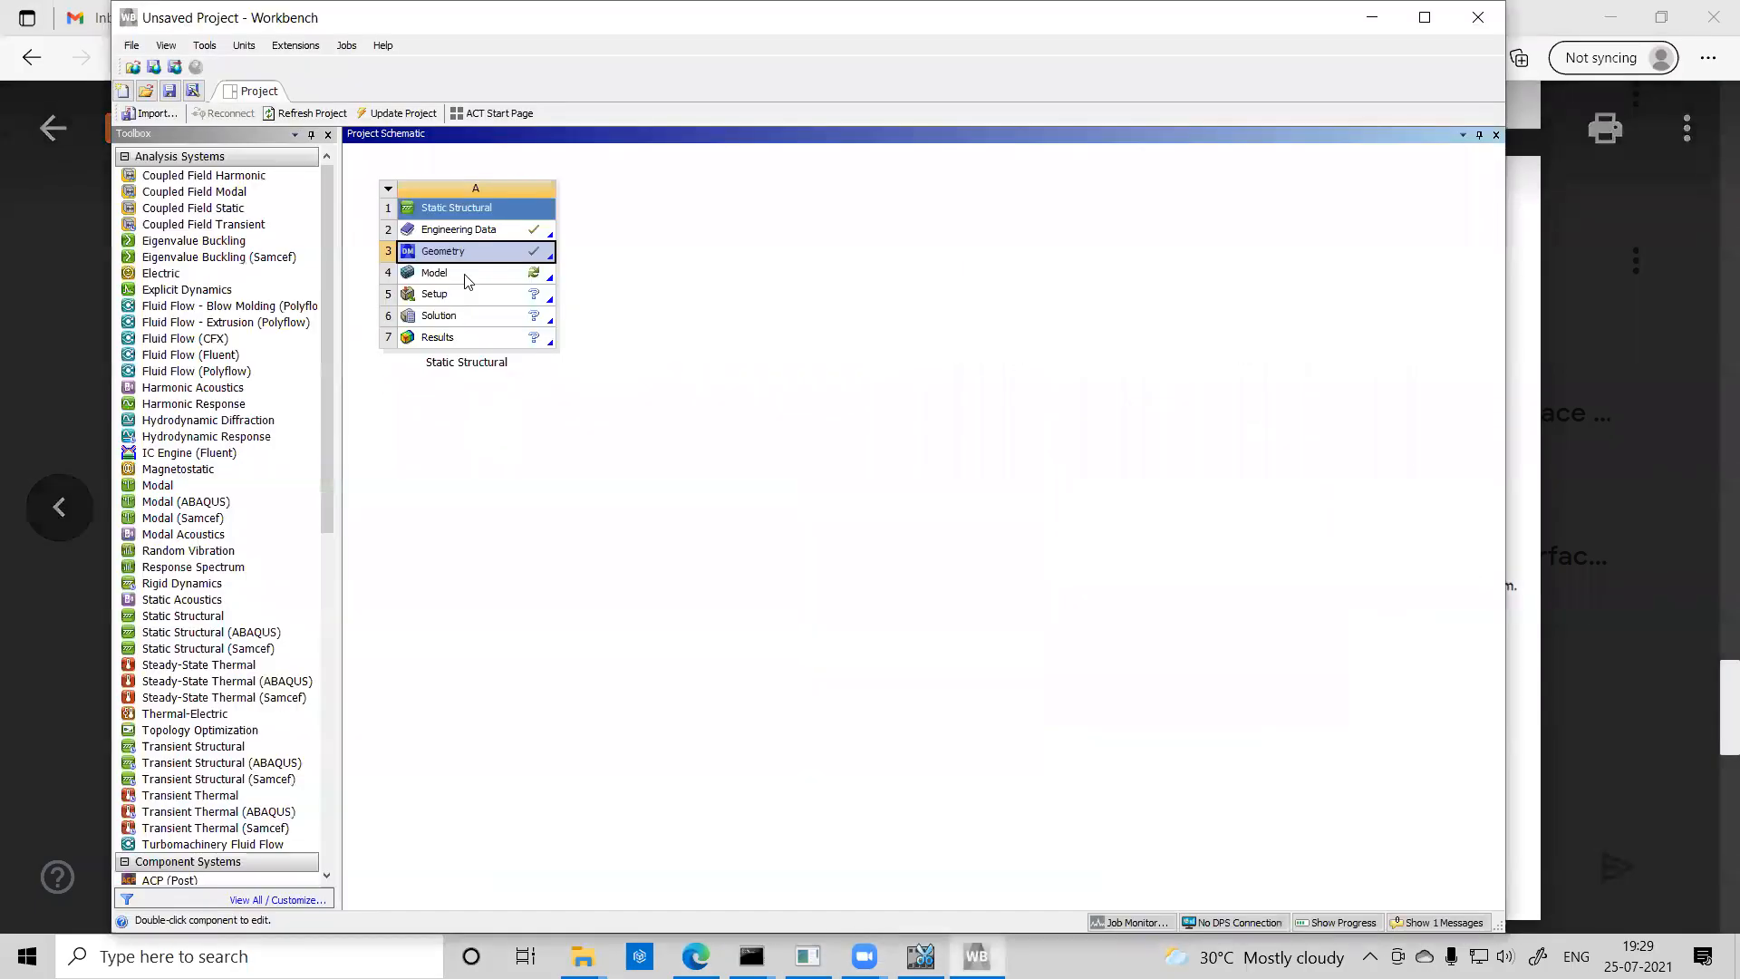
# Open the Static Structural system's Model for editing in Mechanical.
pyautogui.rightClick(468, 279)
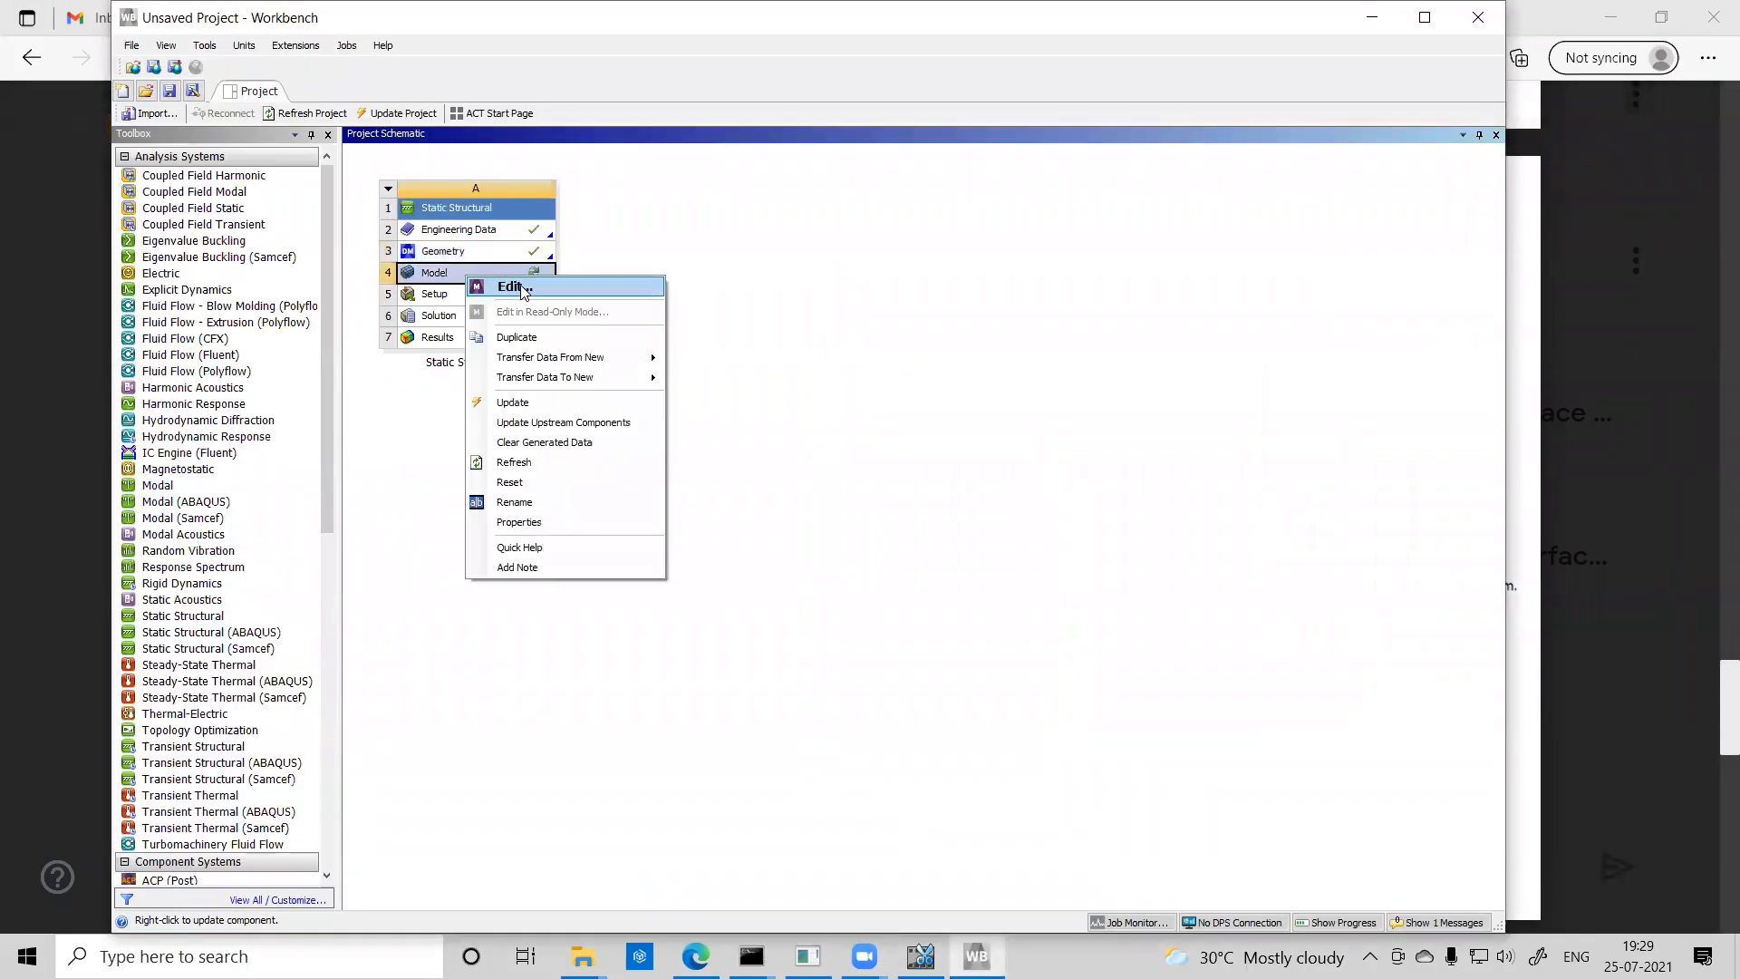
pyautogui.click(510, 287)
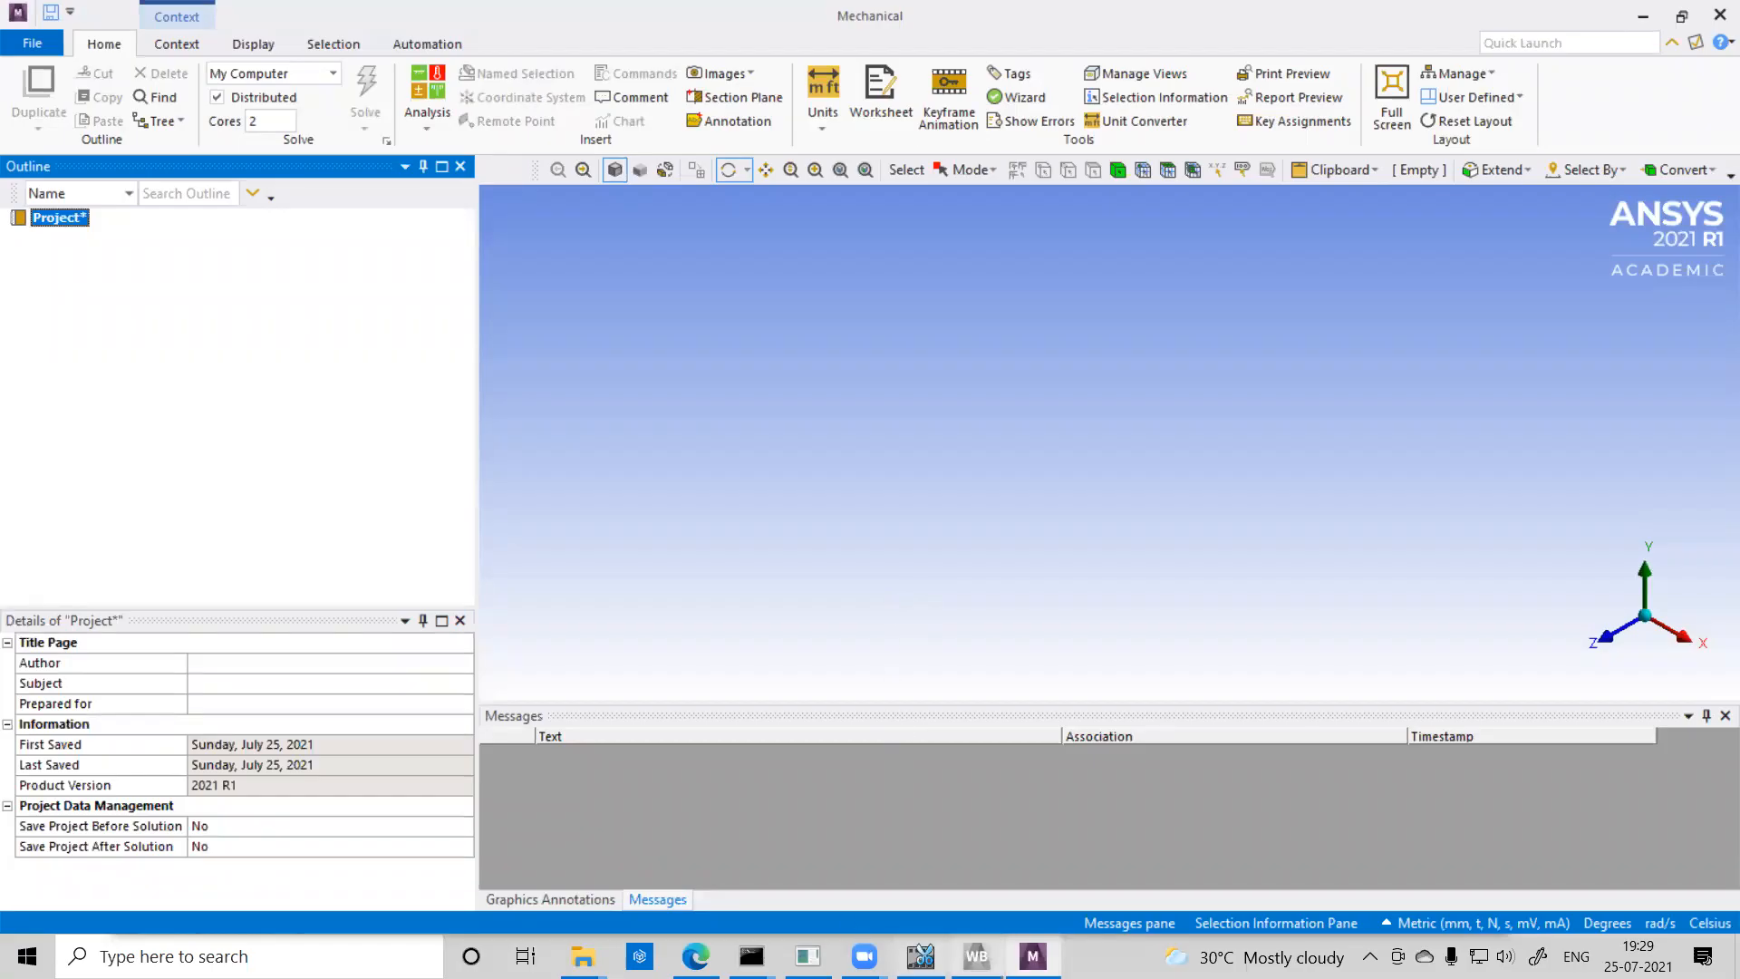
pyautogui.moveTo(977, 956)
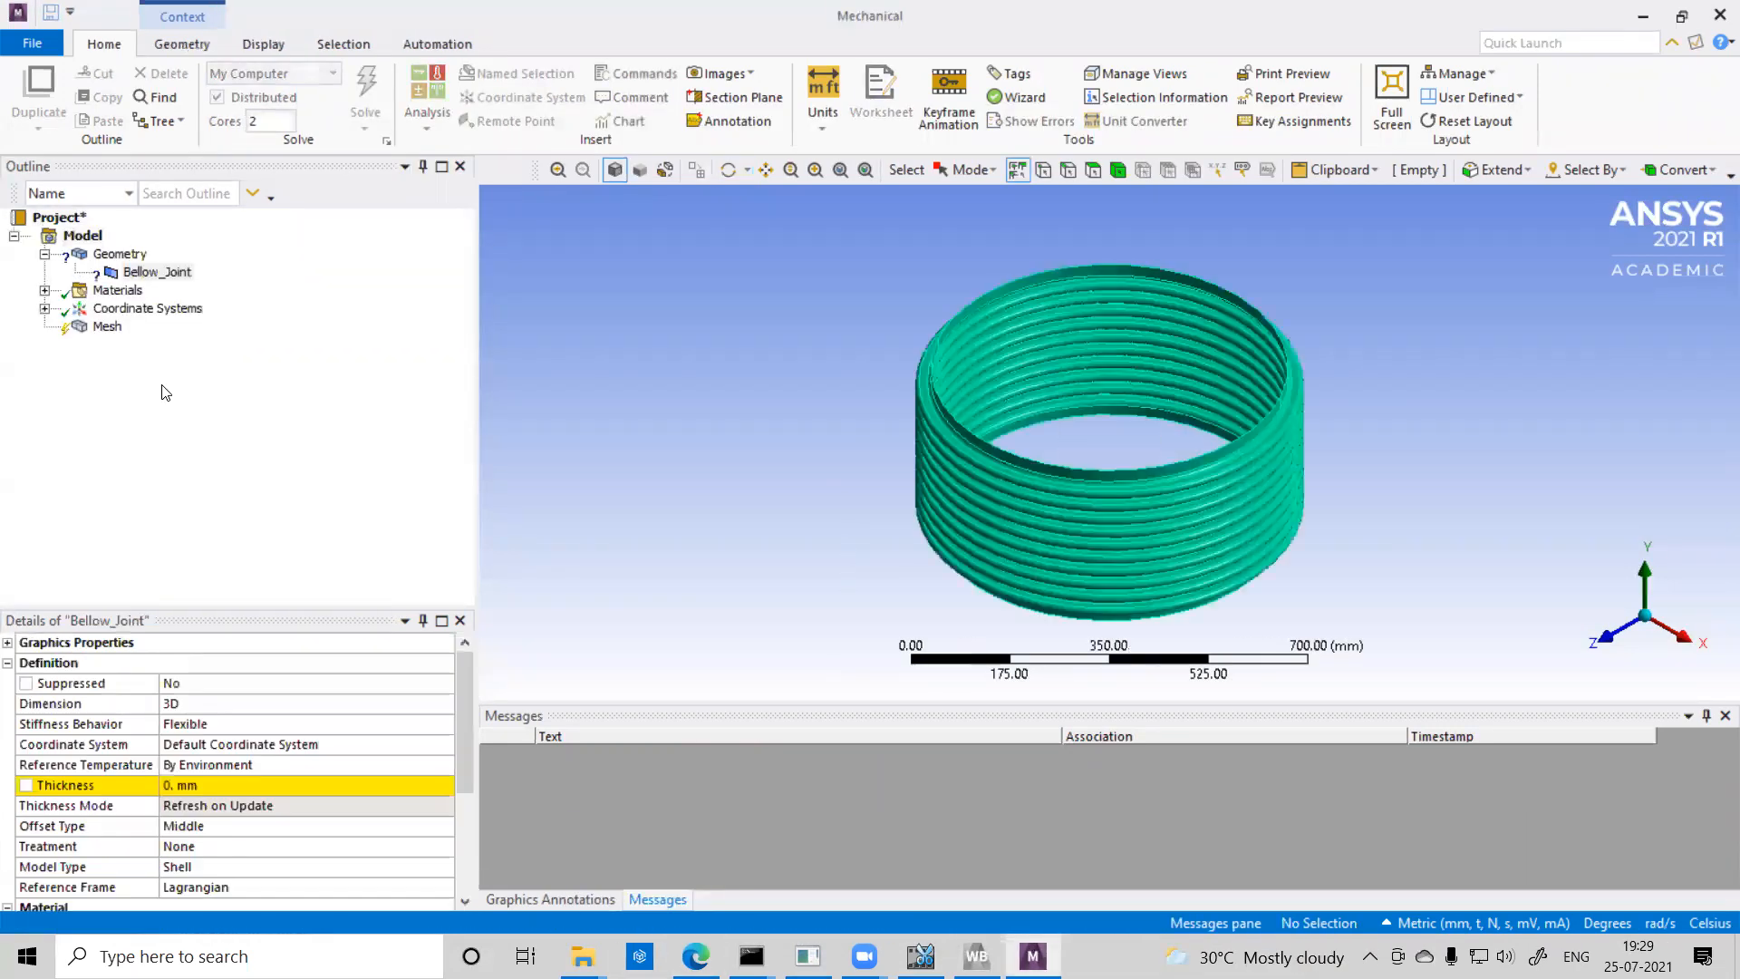
# Set the Bellow_Joint surface body's thickness to 0.8 mm.
pyautogui.click(157, 273)
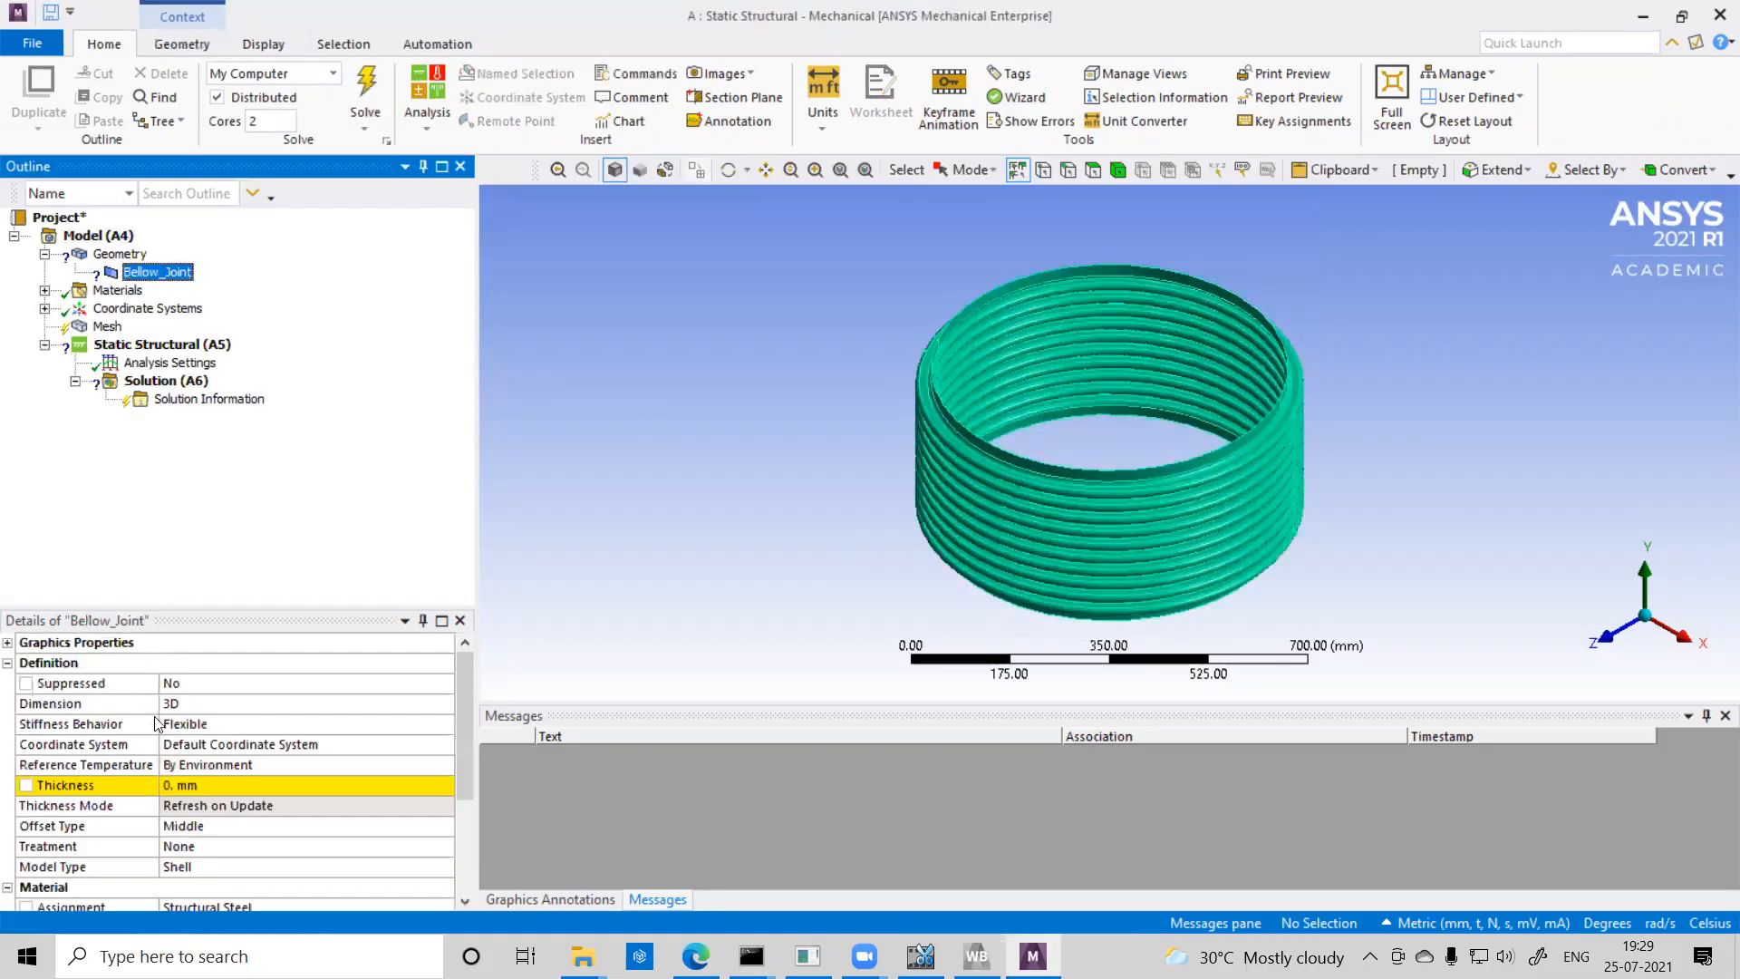
pyautogui.click(212, 785)
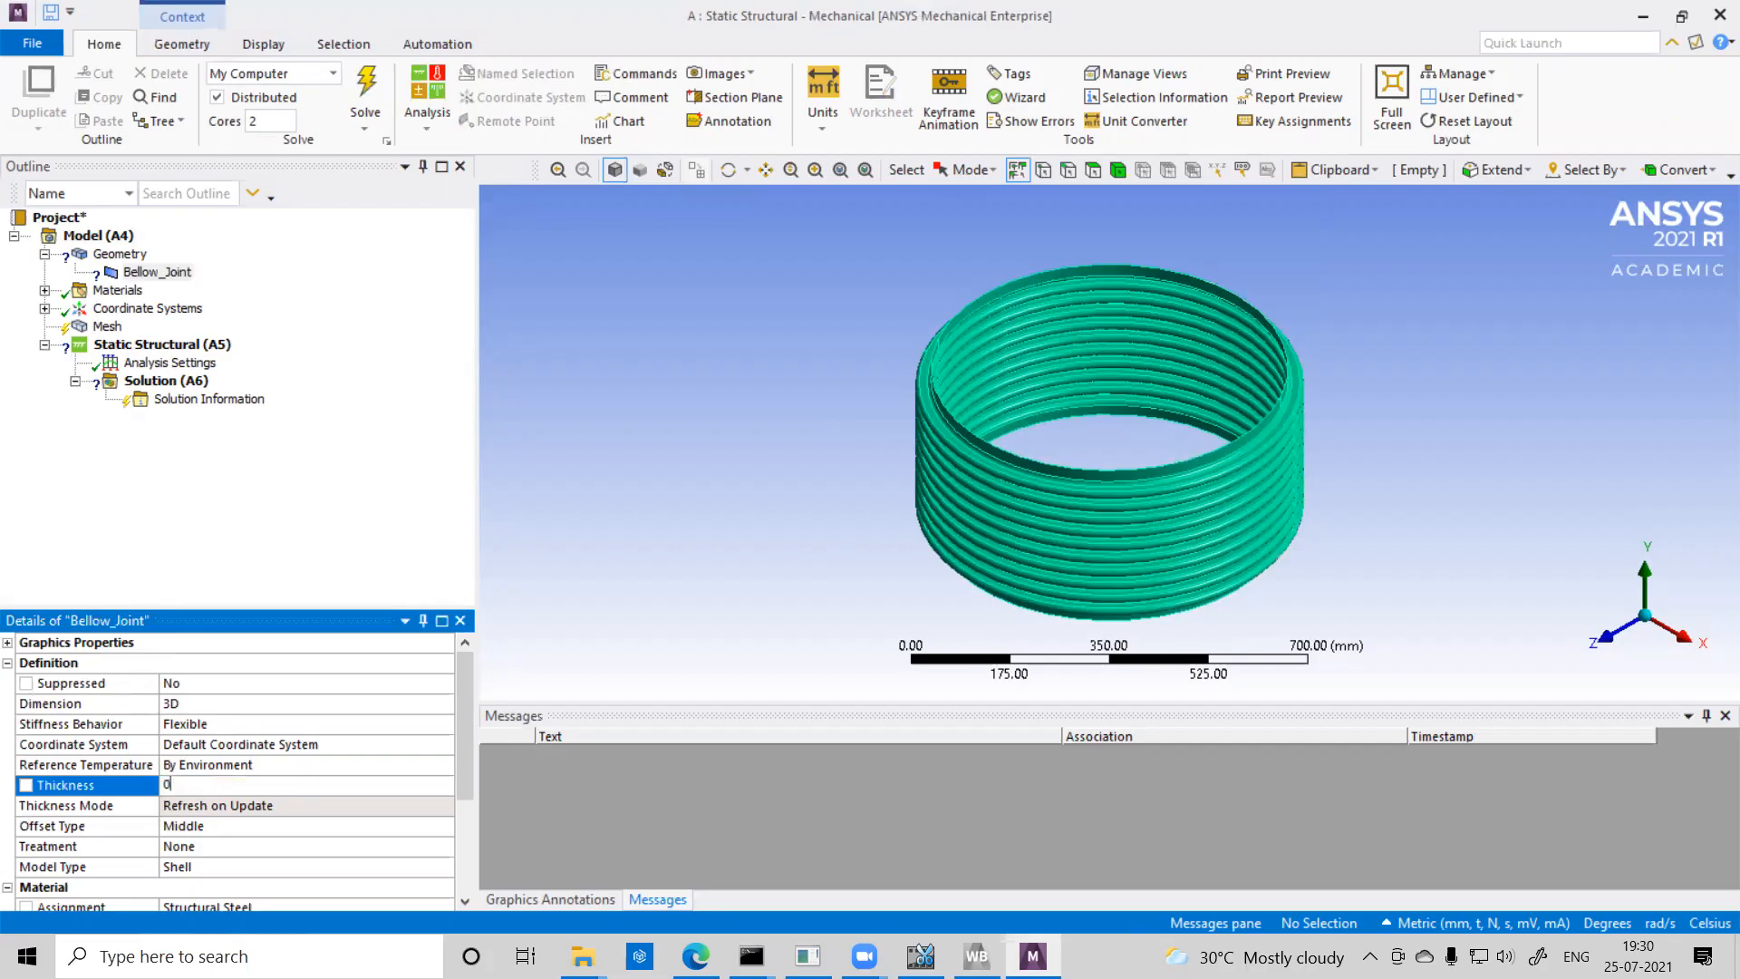
pyautogui.write('0.8')
pyautogui.click(288, 569)
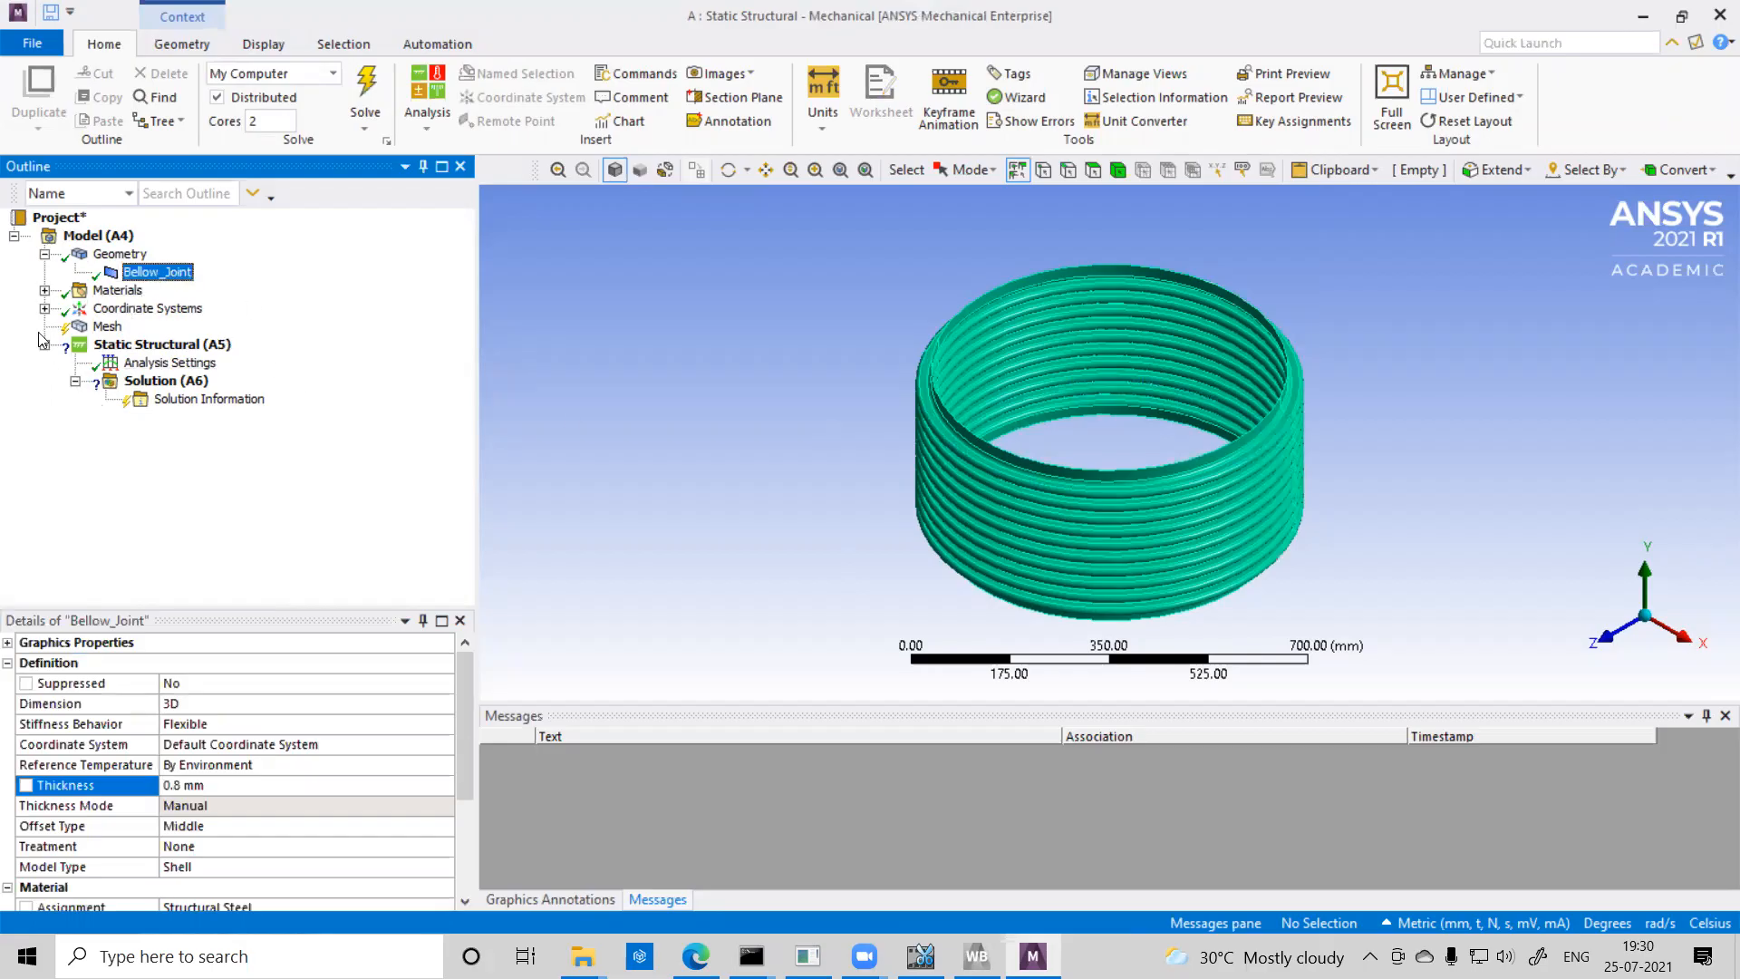
# Set the global mesh element size to 500 mm.
pyautogui.click(114, 328)
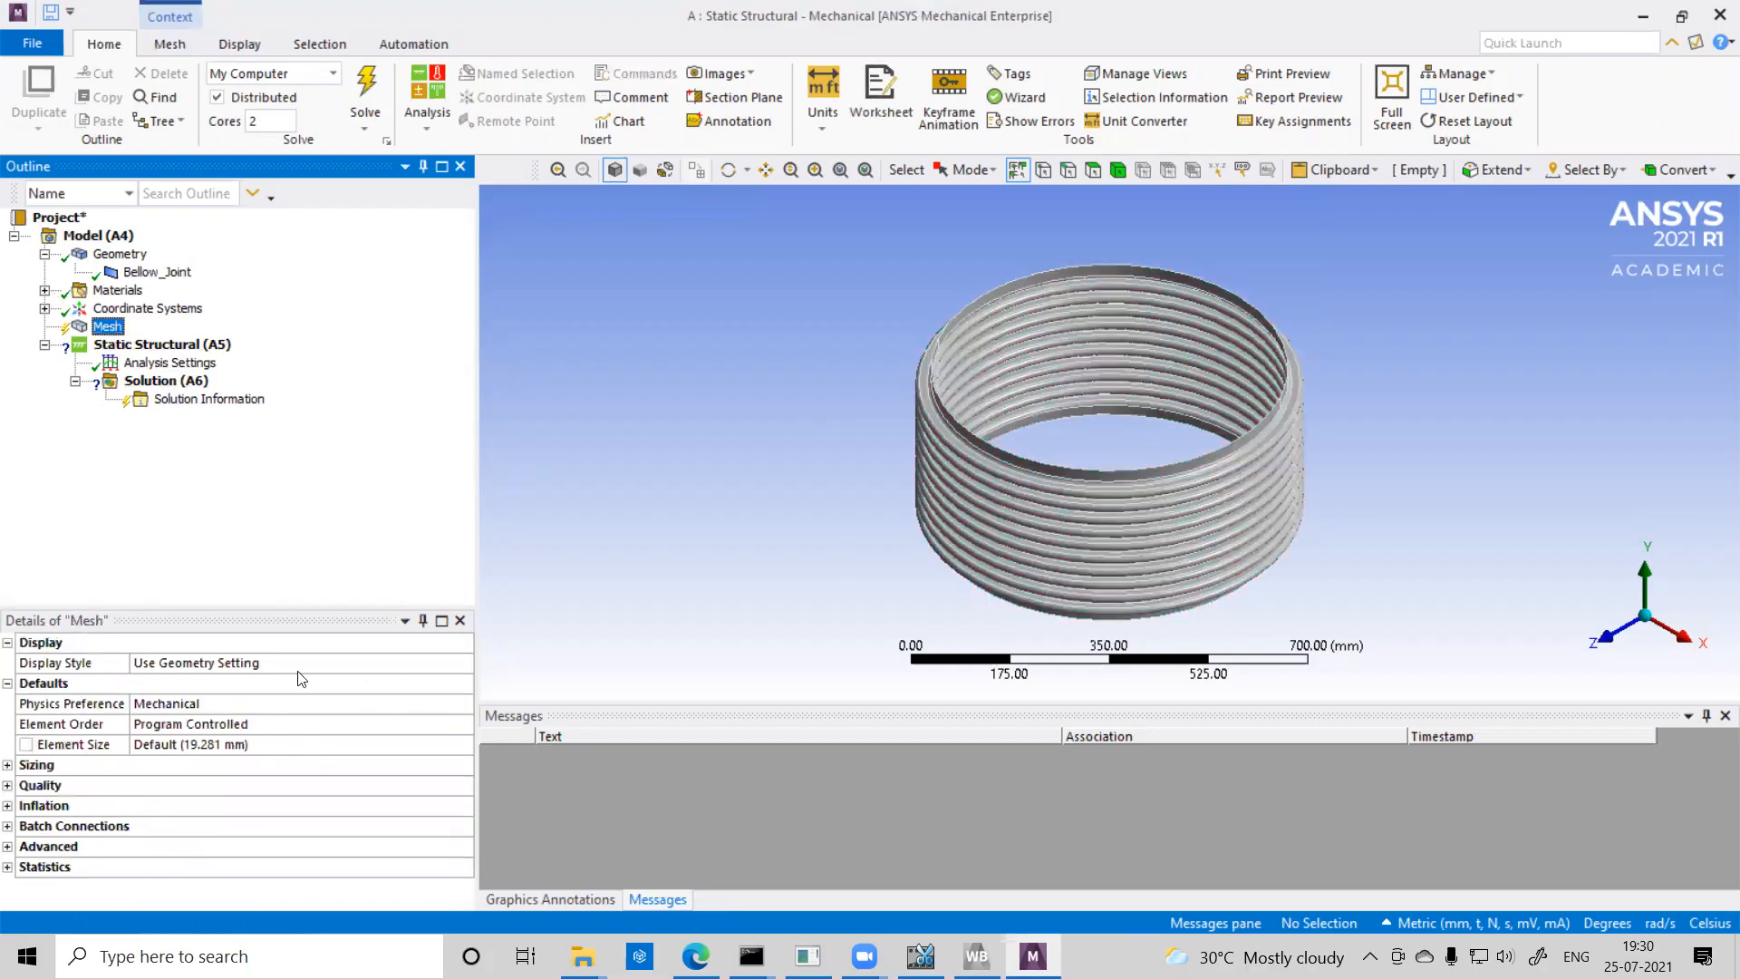
pyautogui.moveTo(180, 760)
pyautogui.mouseDown()
pyautogui.moveTo(265, 745)
pyautogui.moveTo(211, 731)
pyautogui.moveTo(181, 752)
pyautogui.mouseUp()
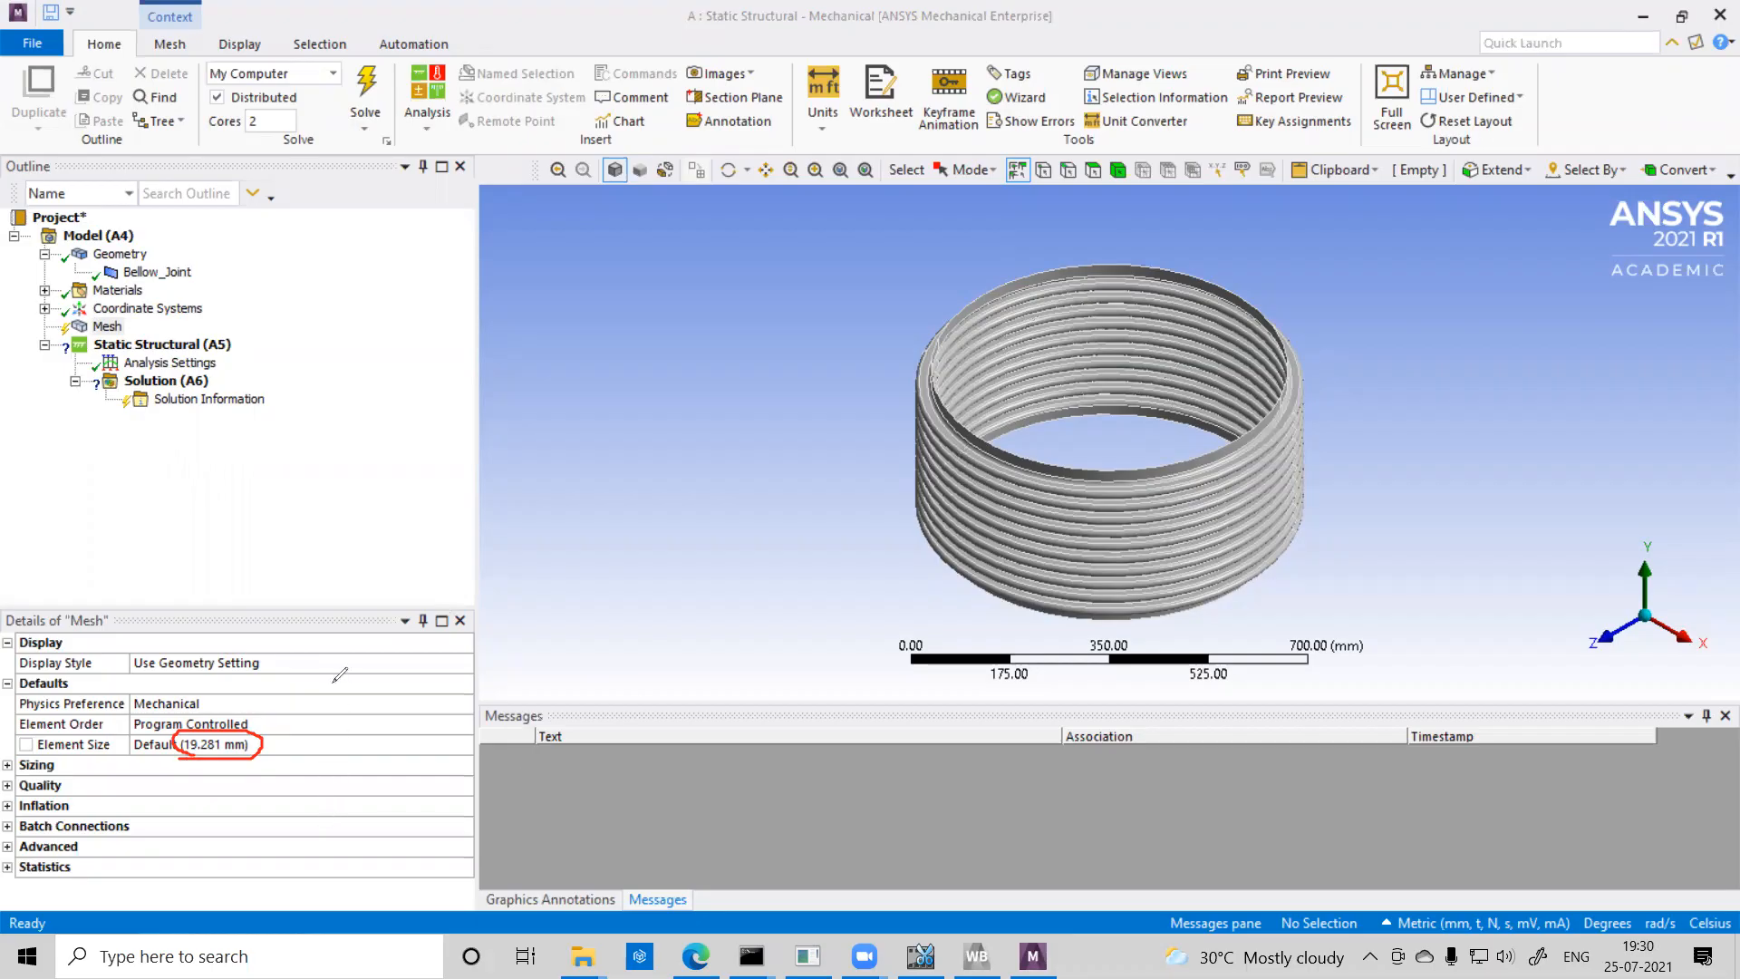
pyautogui.click(1080, 156)
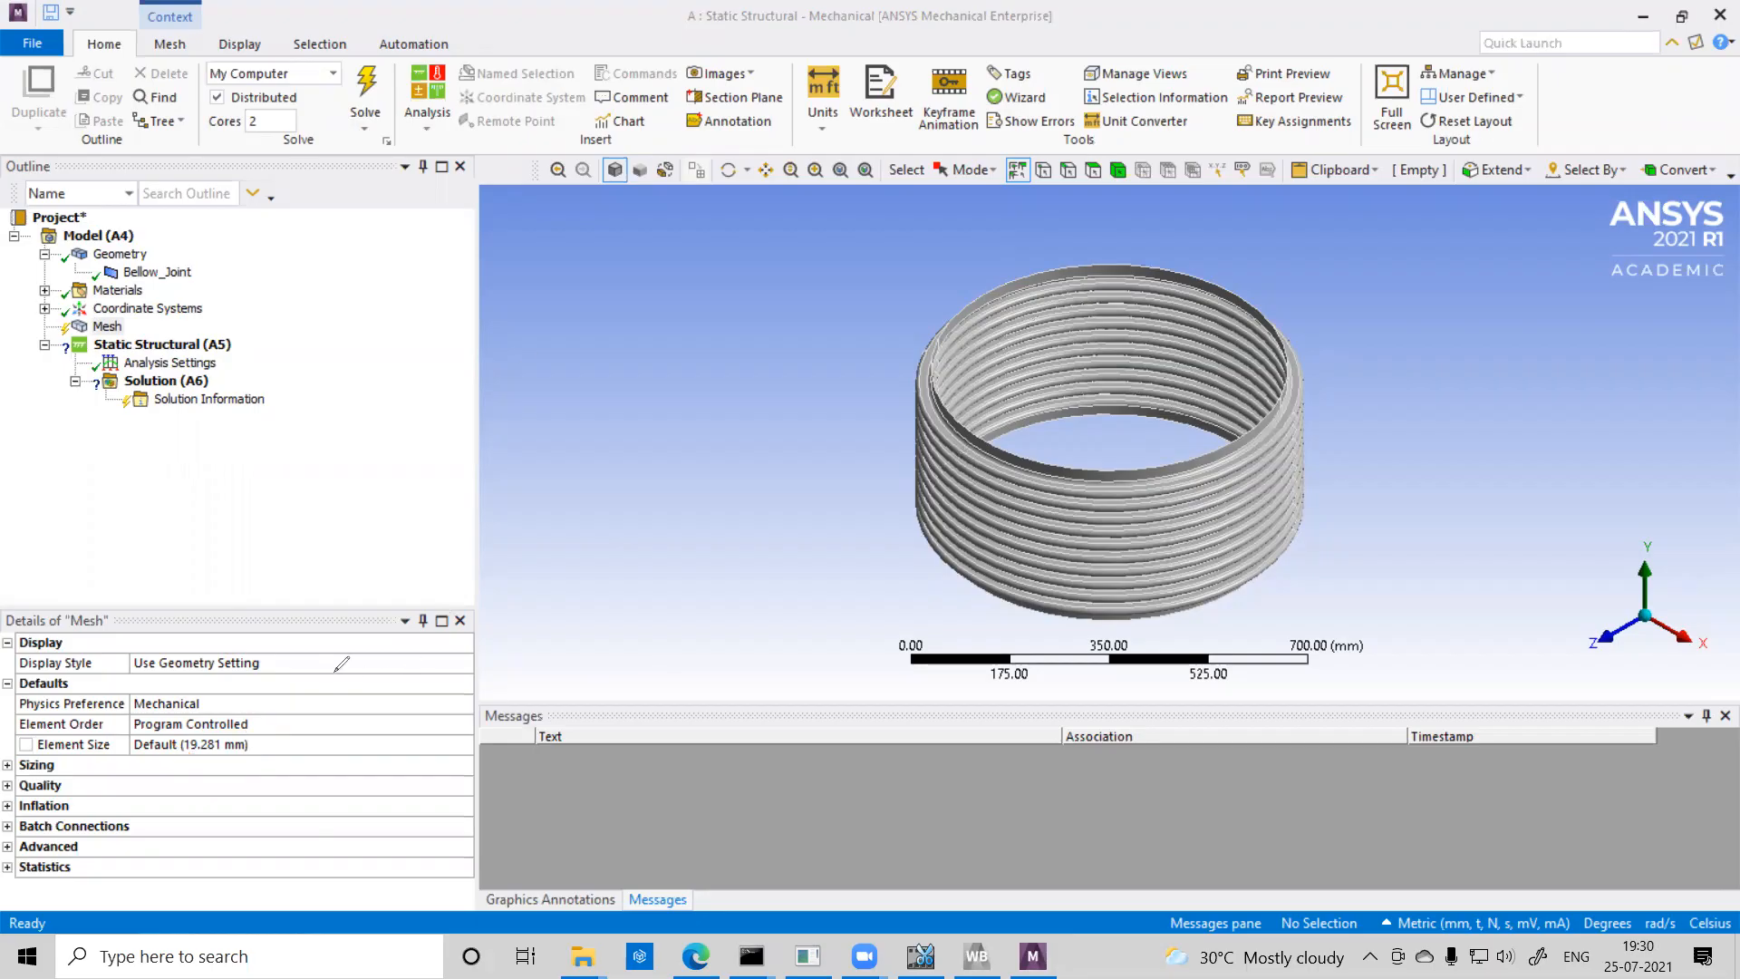
pyautogui.click(558, 157)
pyautogui.click(230, 745)
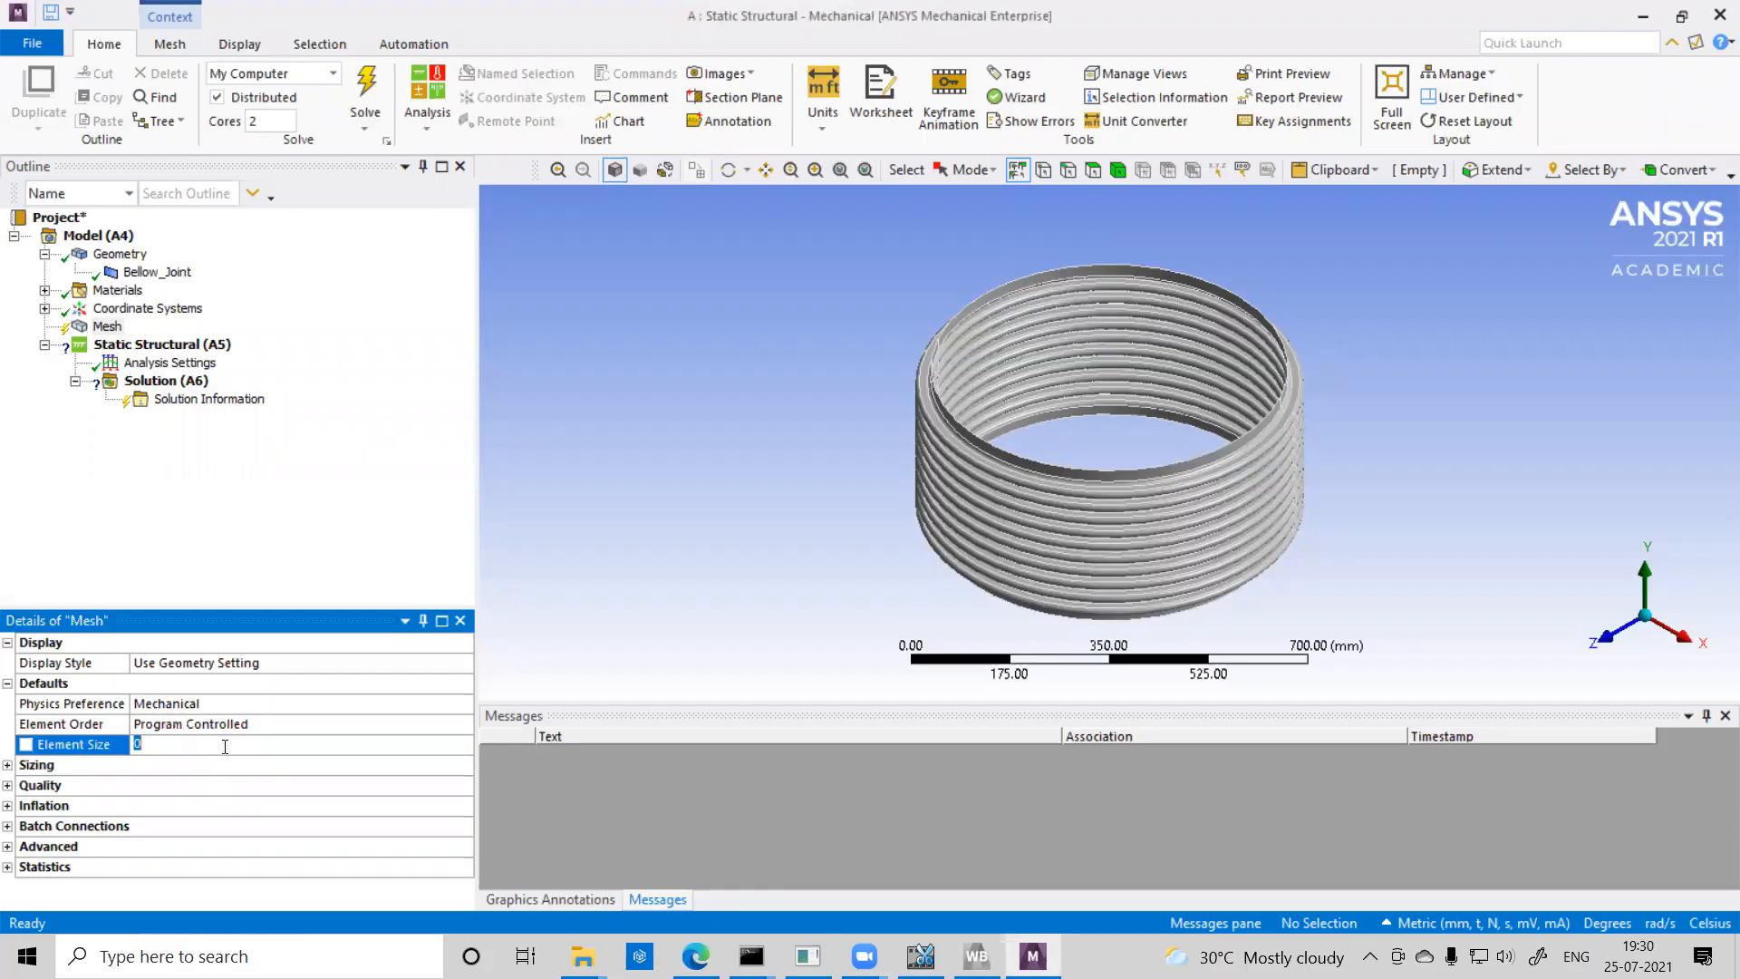
pyautogui.write('500')
pyautogui.click(326, 533)
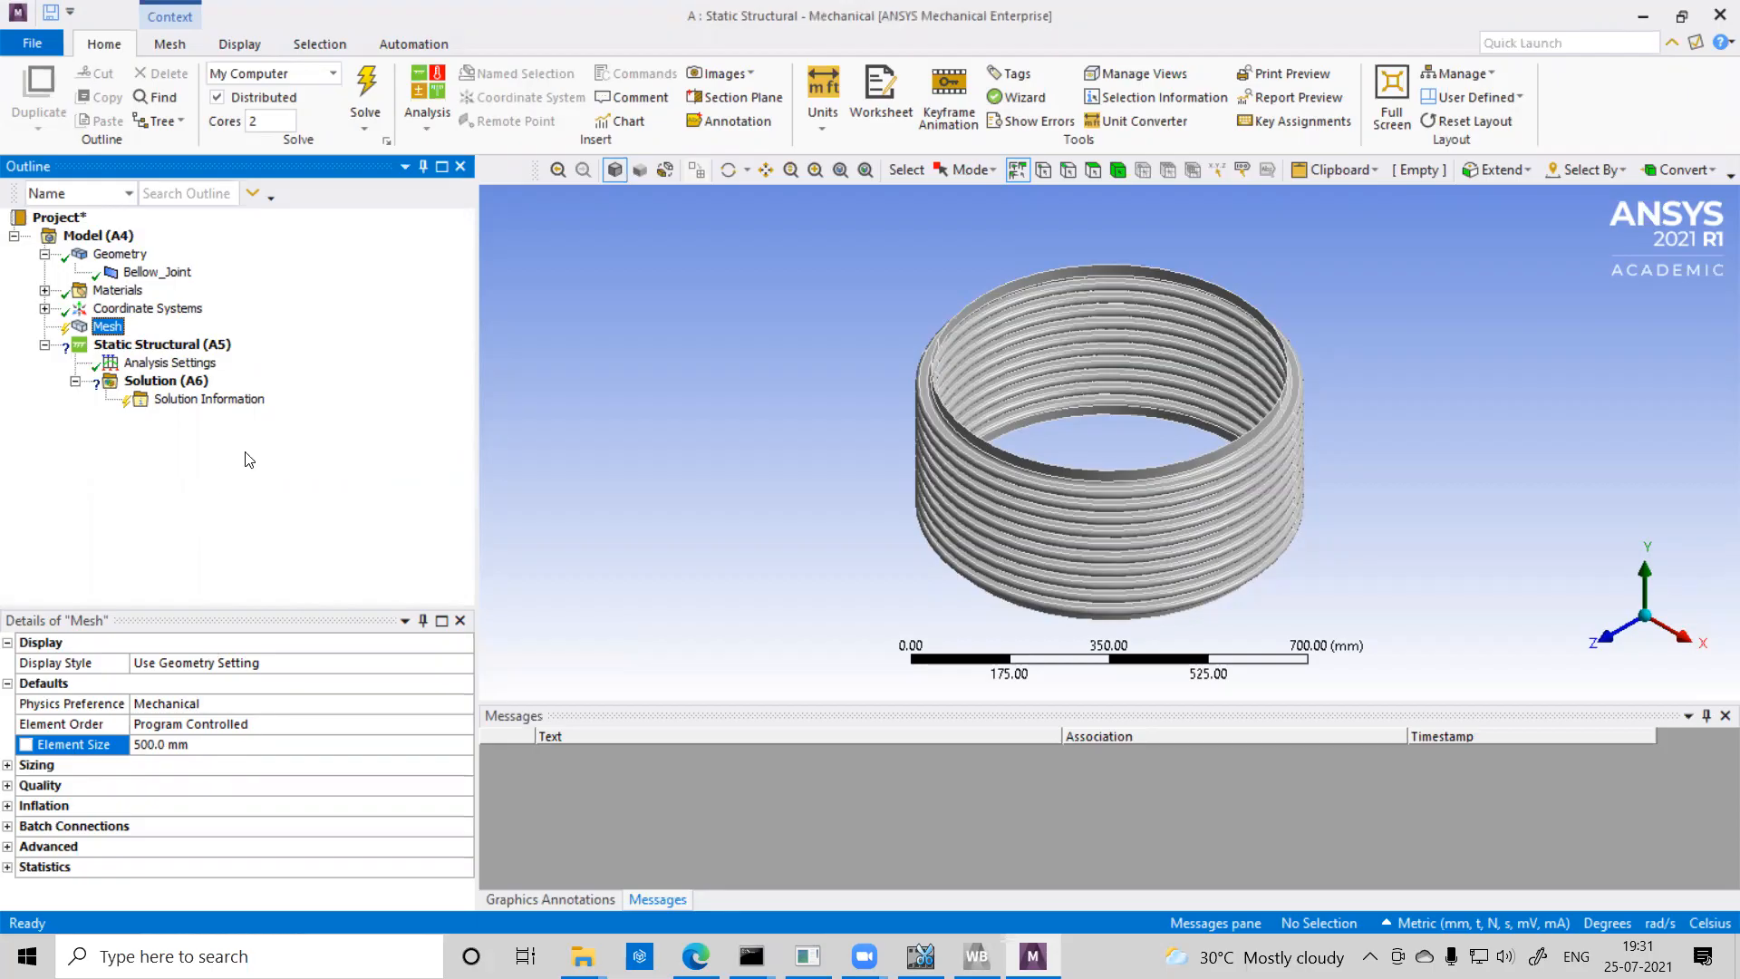
pyautogui.click(155, 349)
pyautogui.rightClick(156, 348)
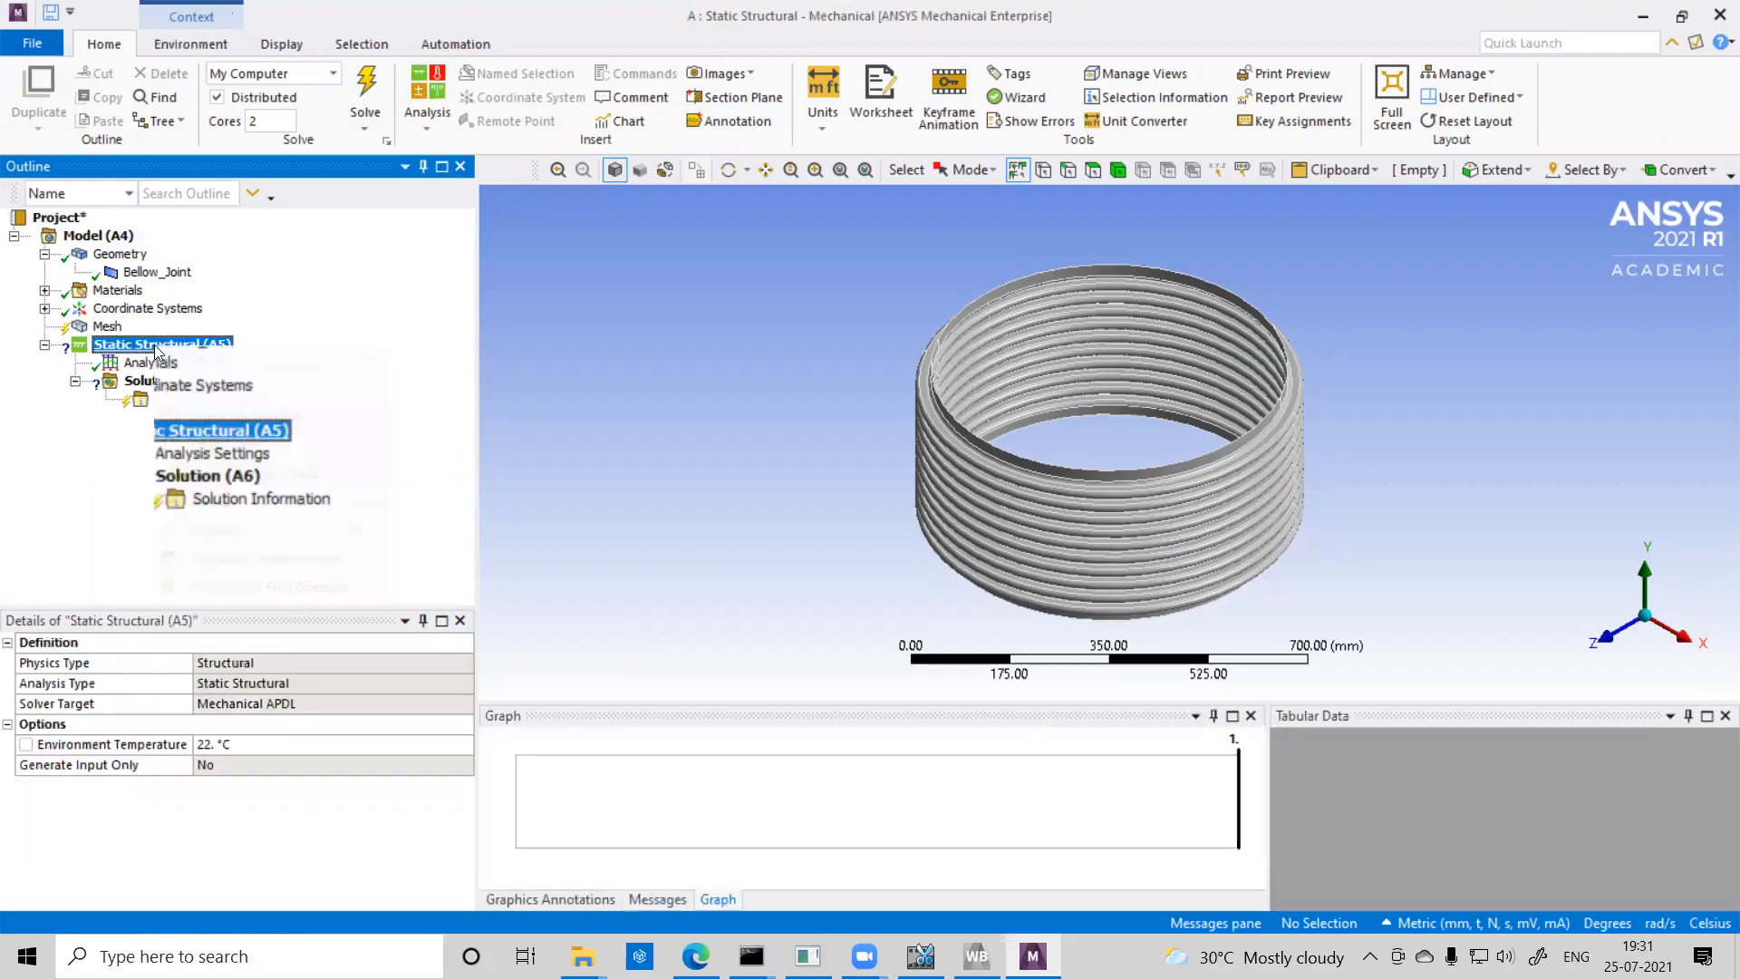
pyautogui.click(665, 337)
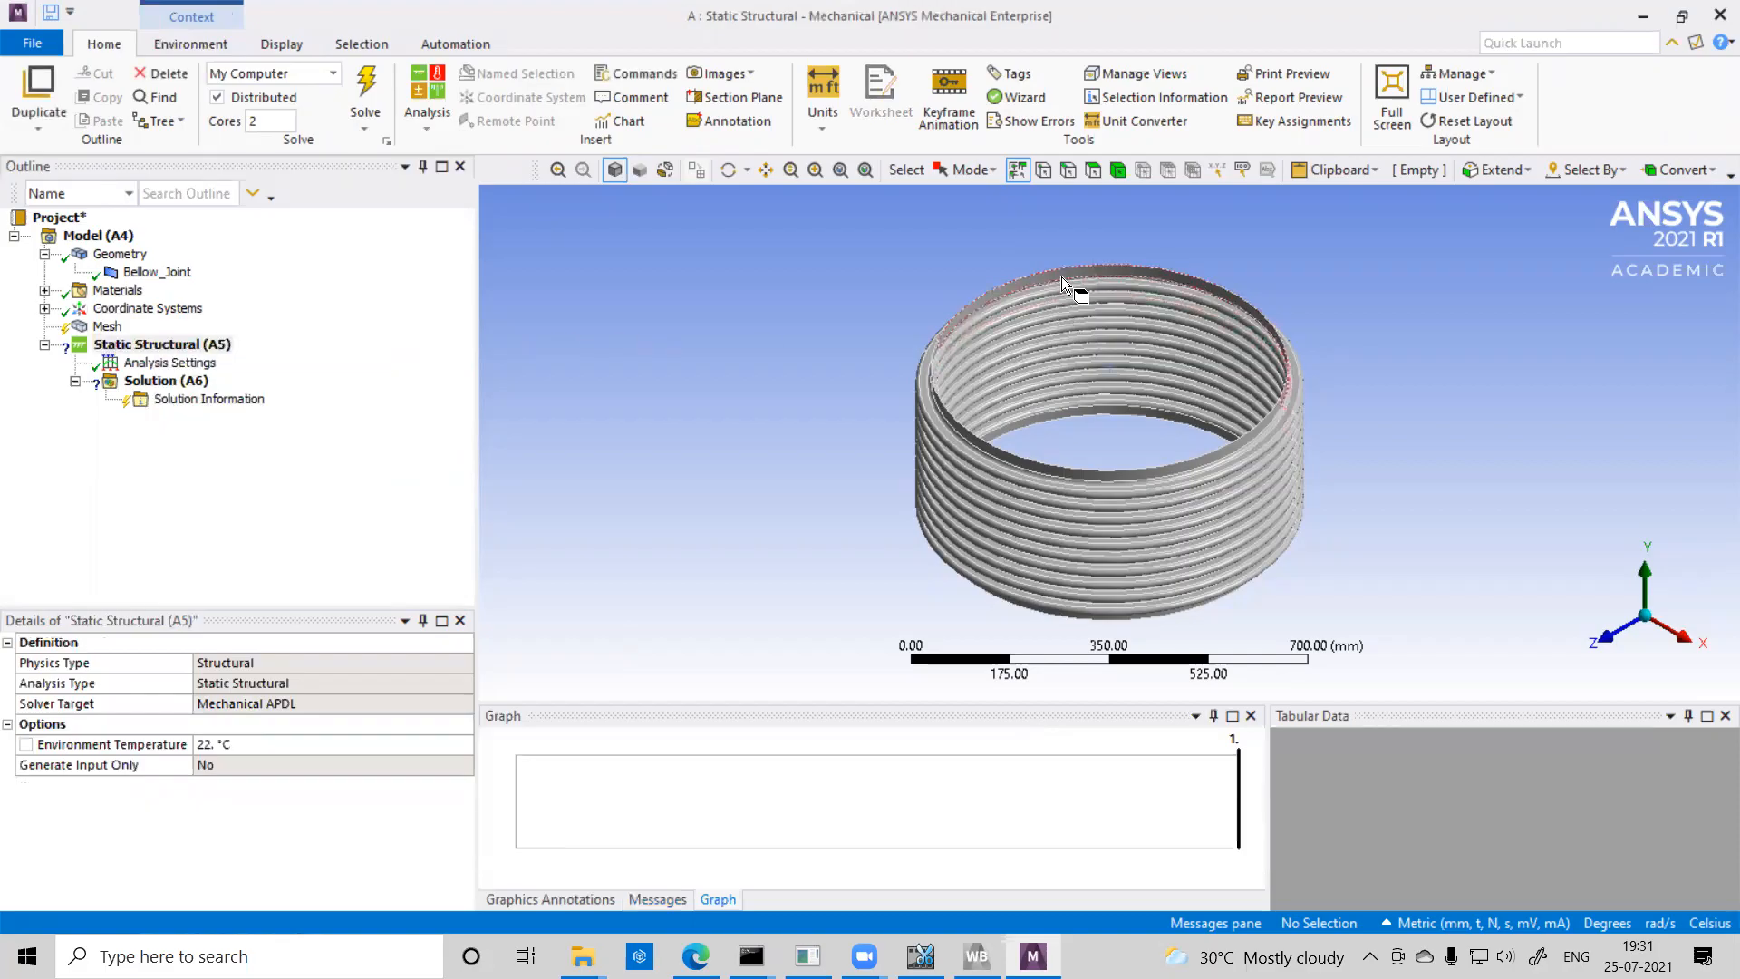
pyautogui.click(966, 329)
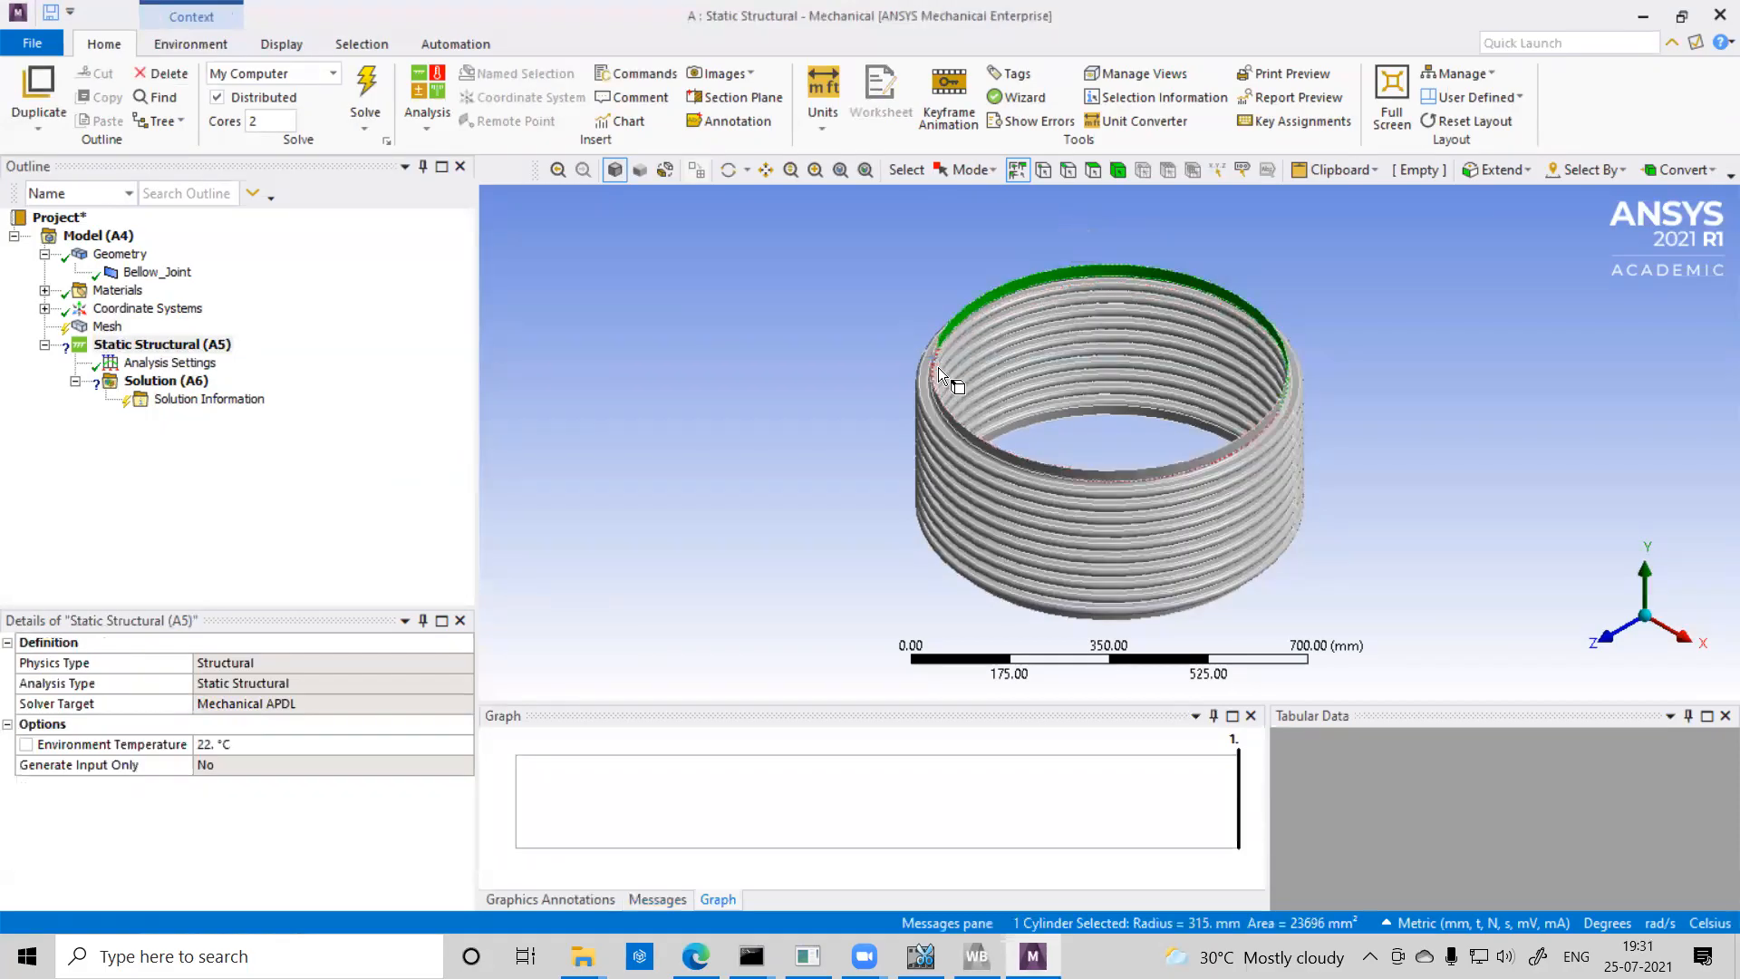
pyautogui.moveTo(1421, 521); pyautogui.dragTo(1412, 509, button='middle')
pyautogui.scroll(1, 1413, 509)
pyautogui.moveTo(1413, 509); pyautogui.dragTo(1110, 631, button='right')
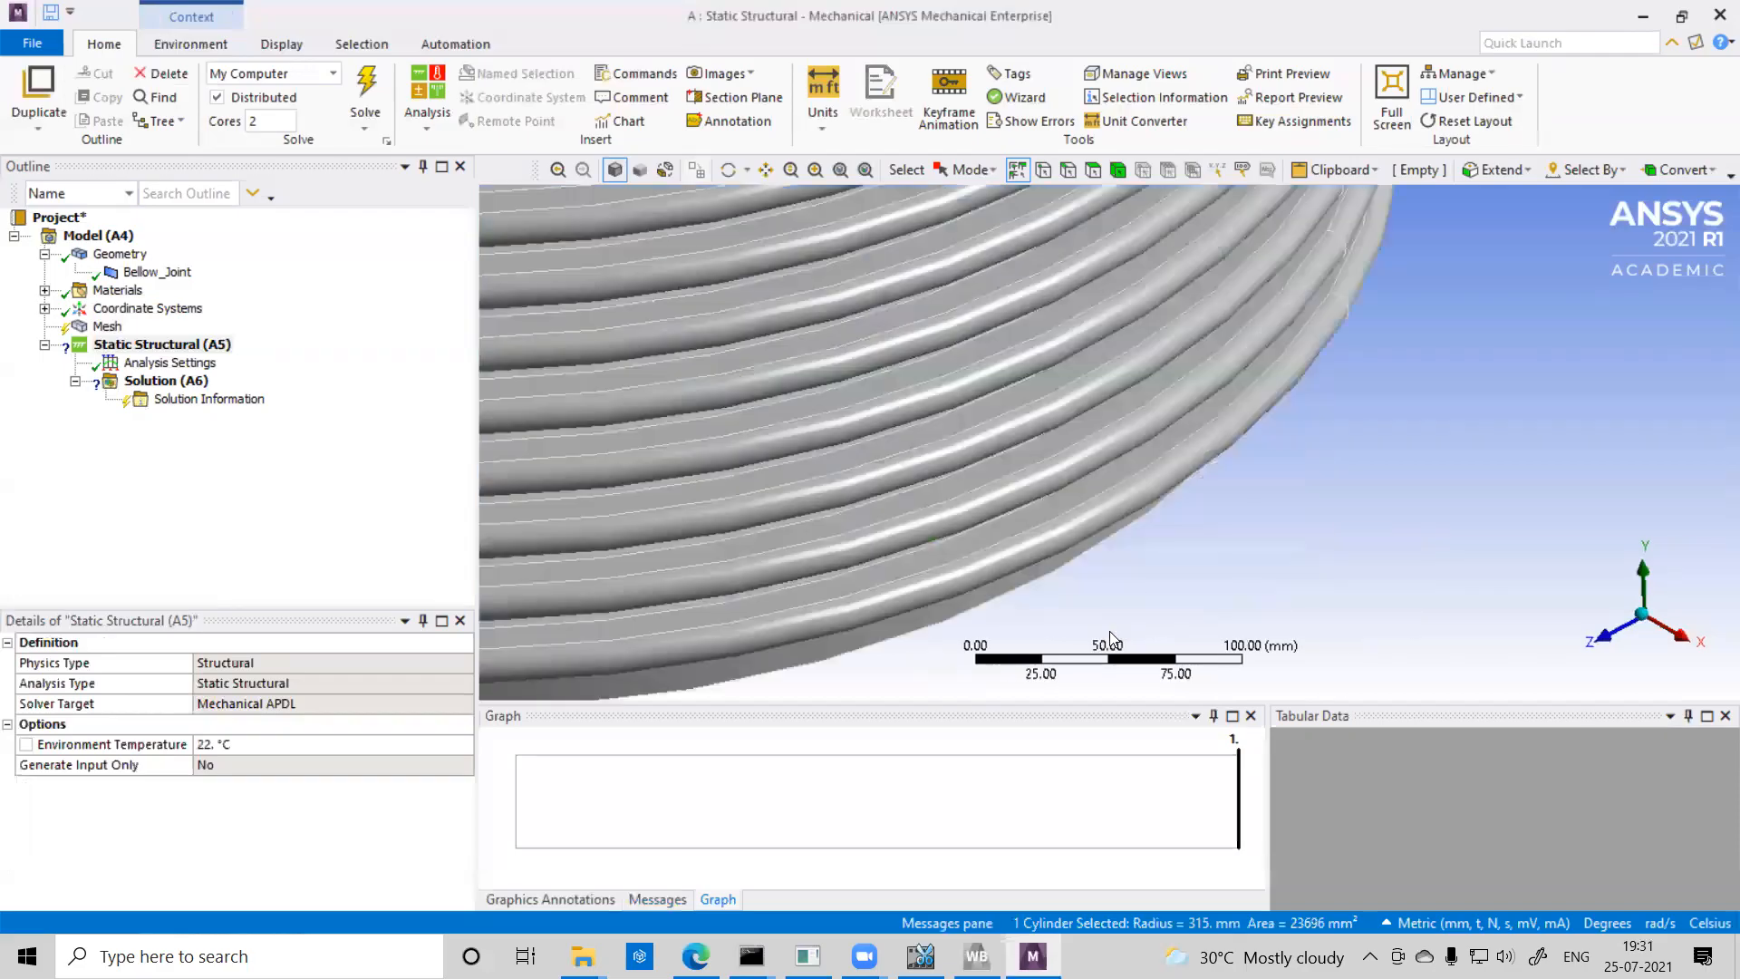
pyautogui.scroll(-7, 1042, 517)
pyautogui.scroll(-2, 1042, 518)
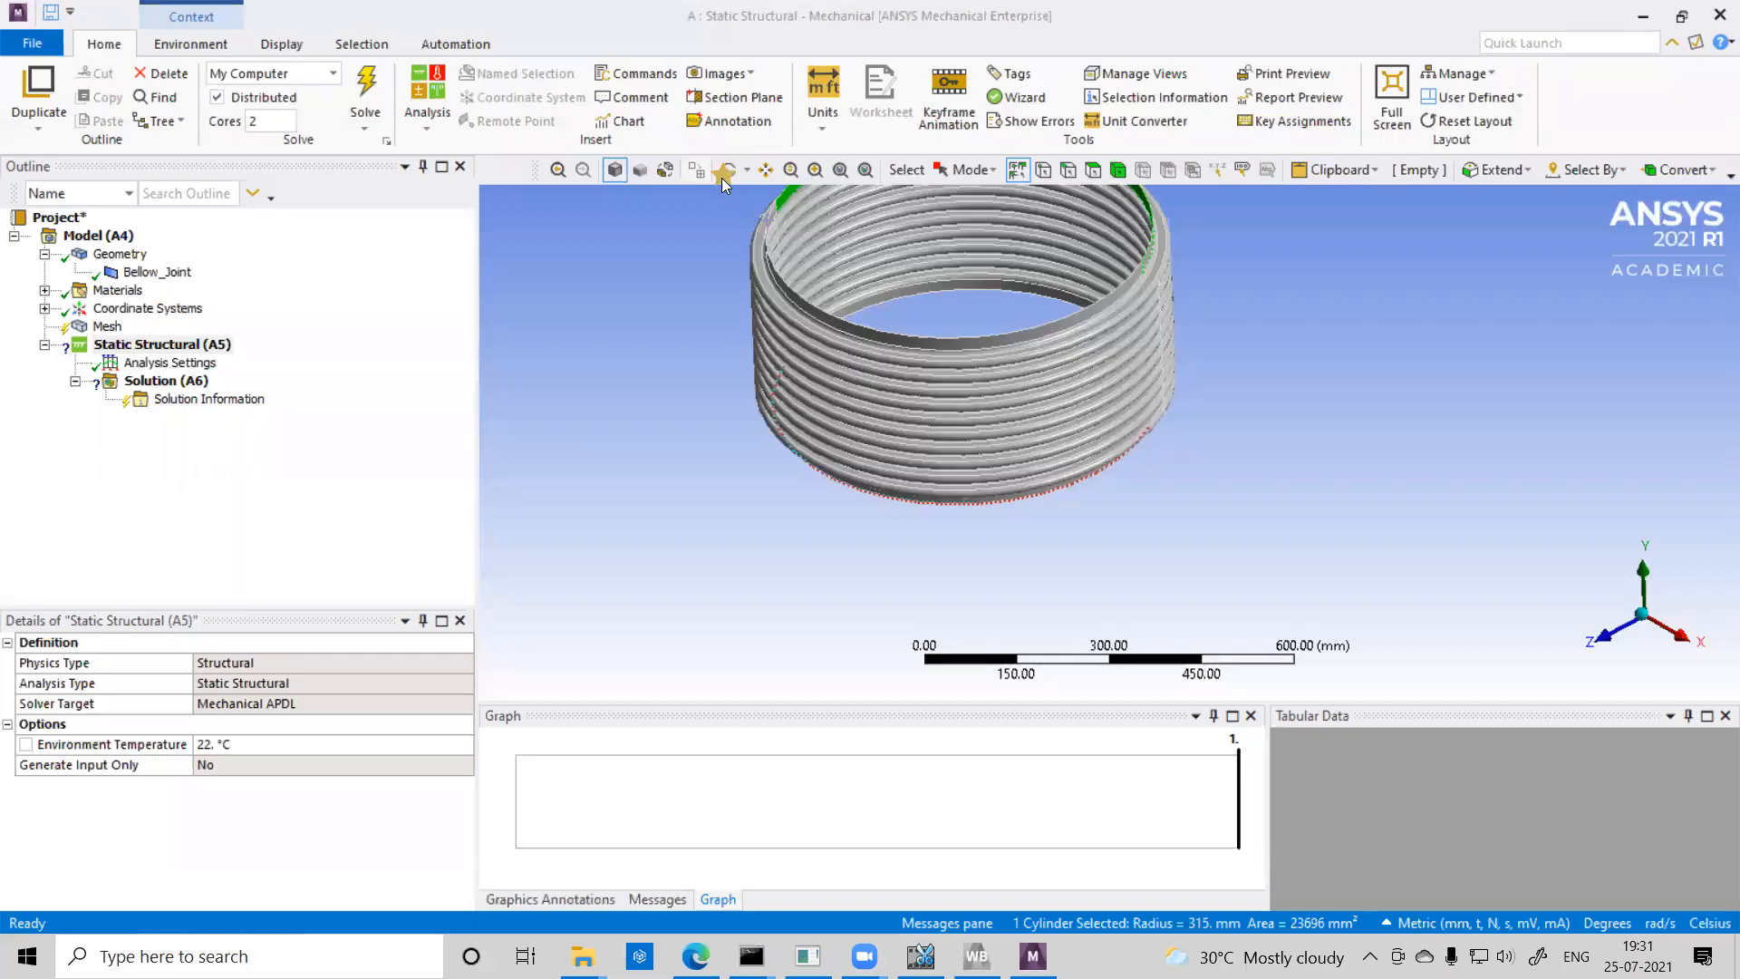
pyautogui.click(629, 293)
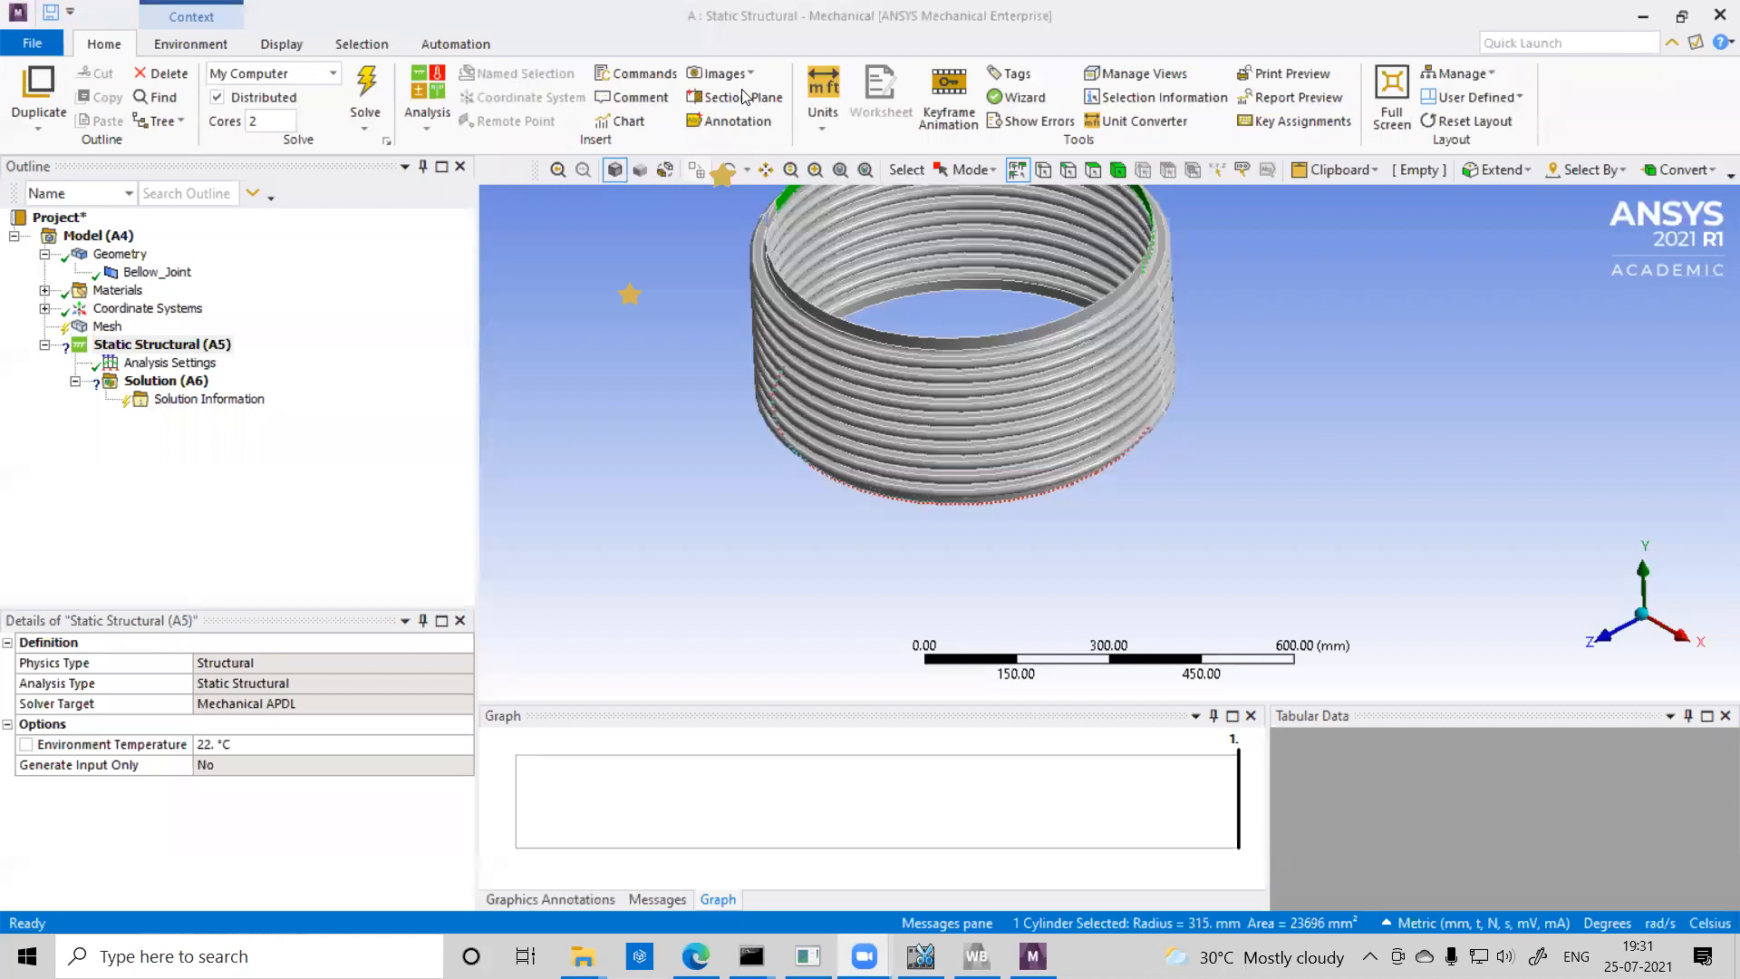
pyautogui.click(1141, 94)
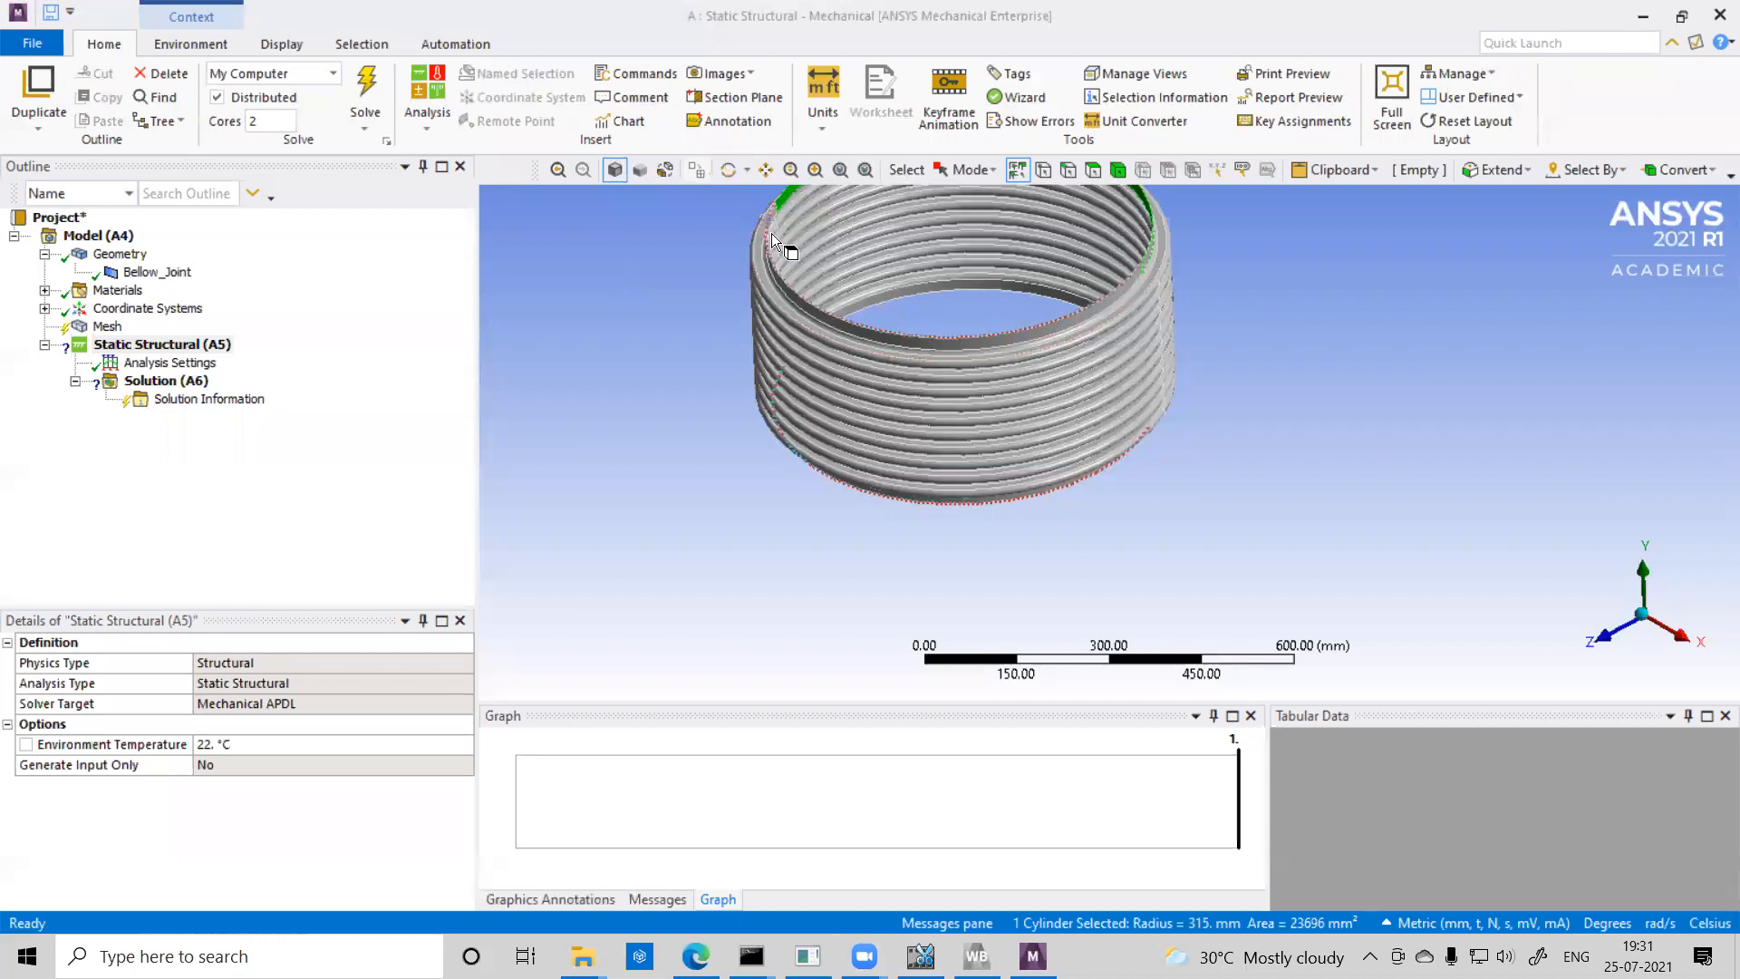
# Select both cylindrical half faces forming the end collar on one side of the bellow joint.
pyautogui.click(731, 171)
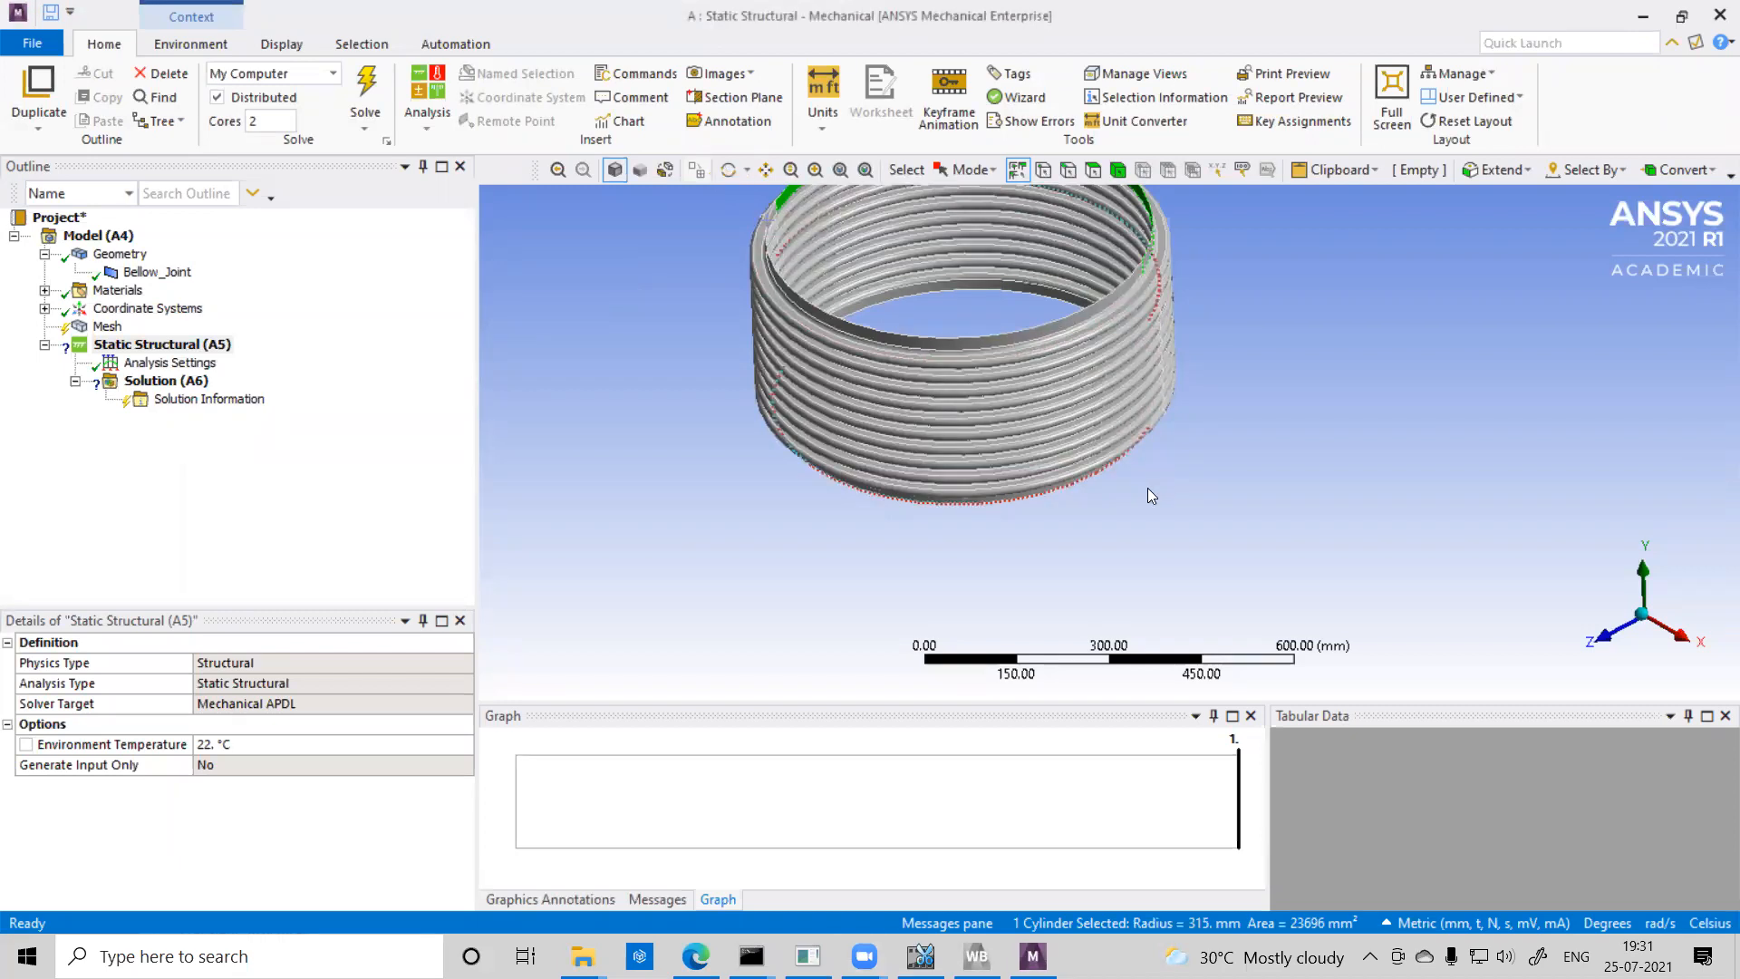
pyautogui.moveTo(1147, 488); pyautogui.dragTo(1003, 490)
pyautogui.moveTo(910, 362); pyautogui.dragTo(919, 408)
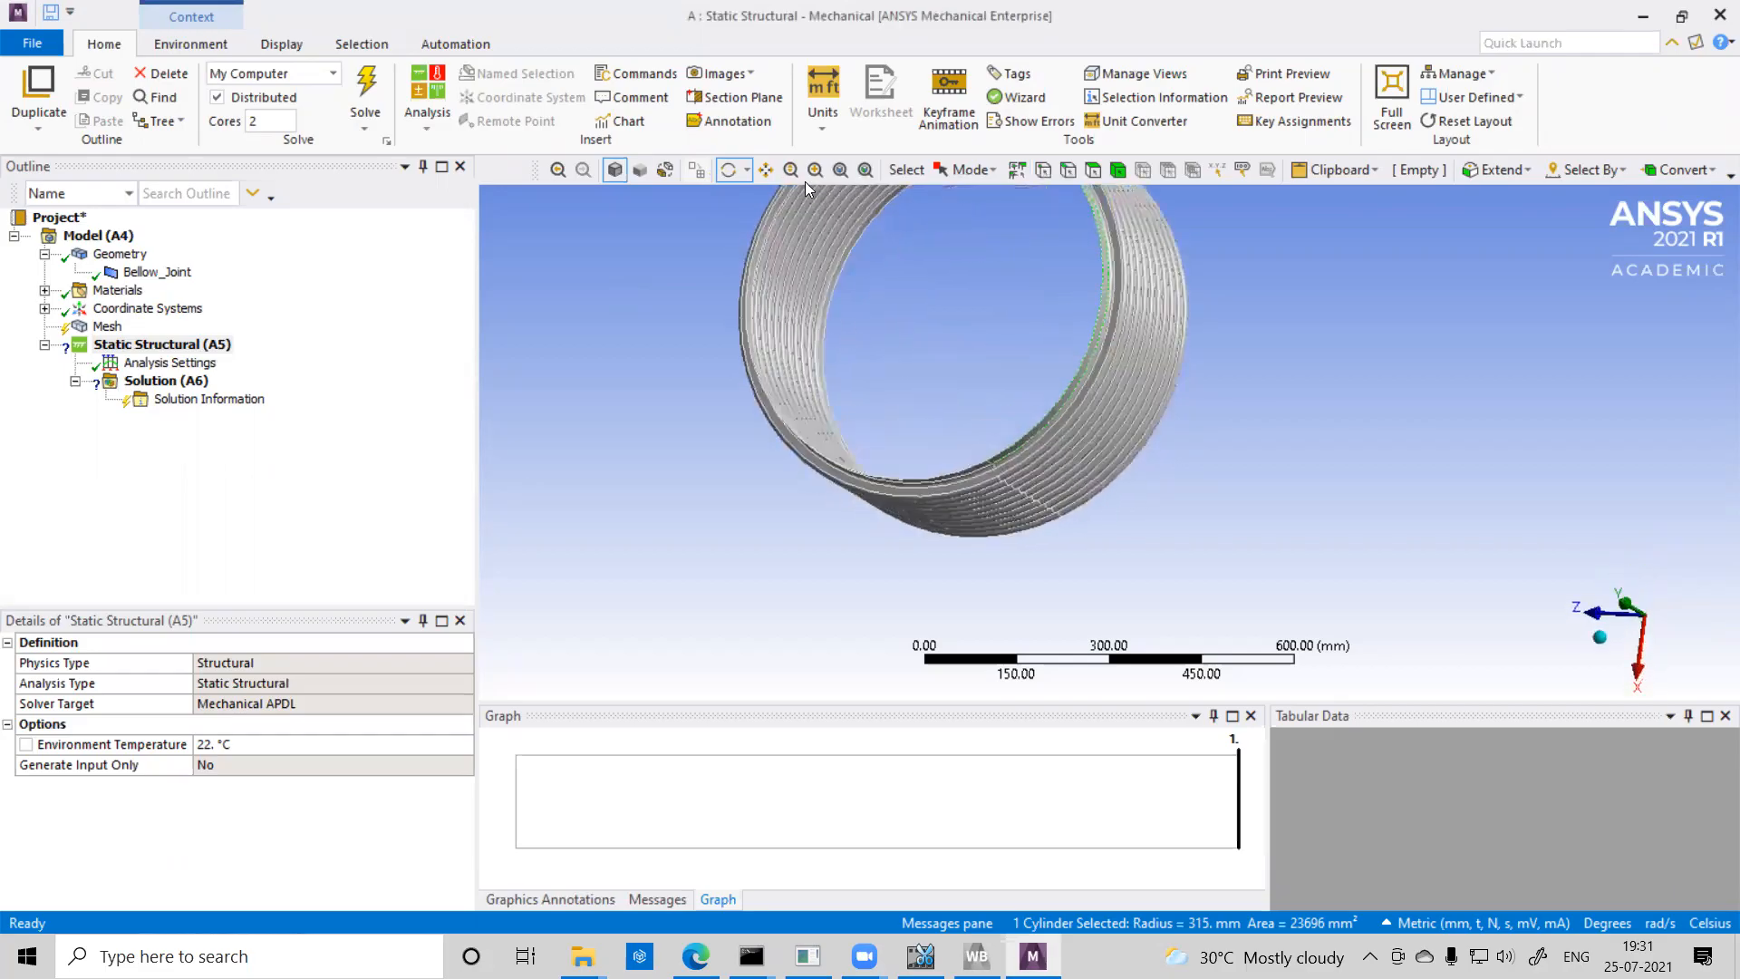
pyautogui.click(1097, 172)
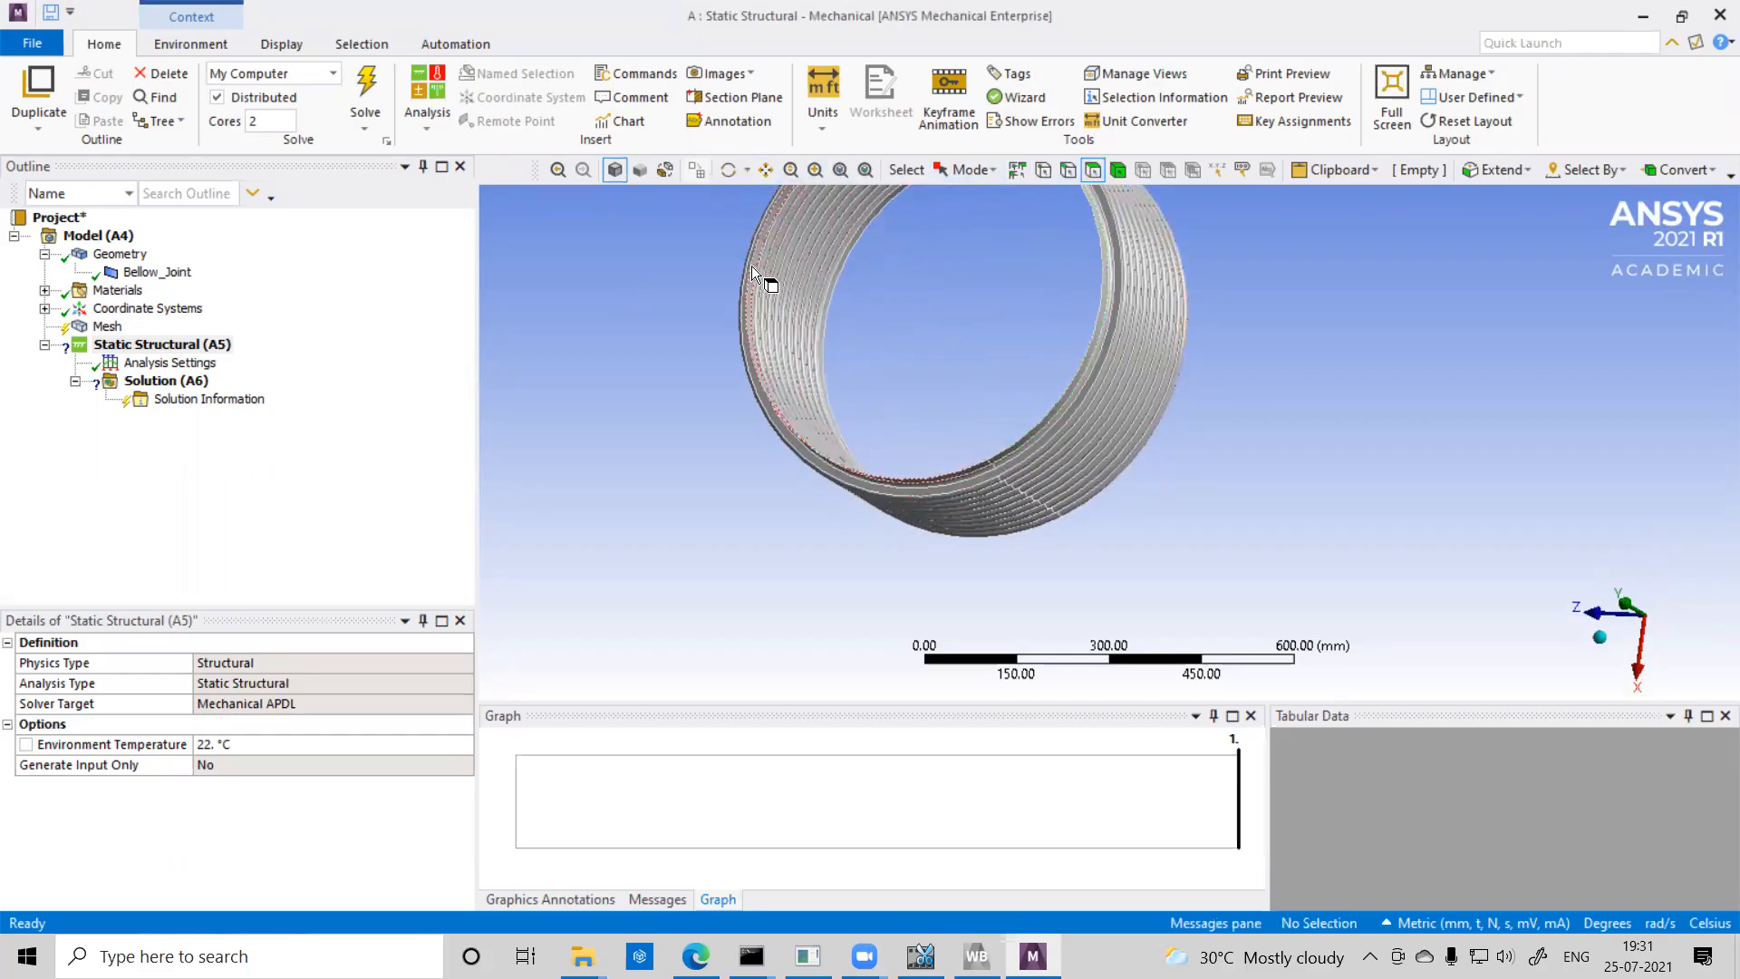
pyautogui.click(754, 265)
pyautogui.scroll(-2, 710, 446)
pyautogui.scroll(-1, 922, 227)
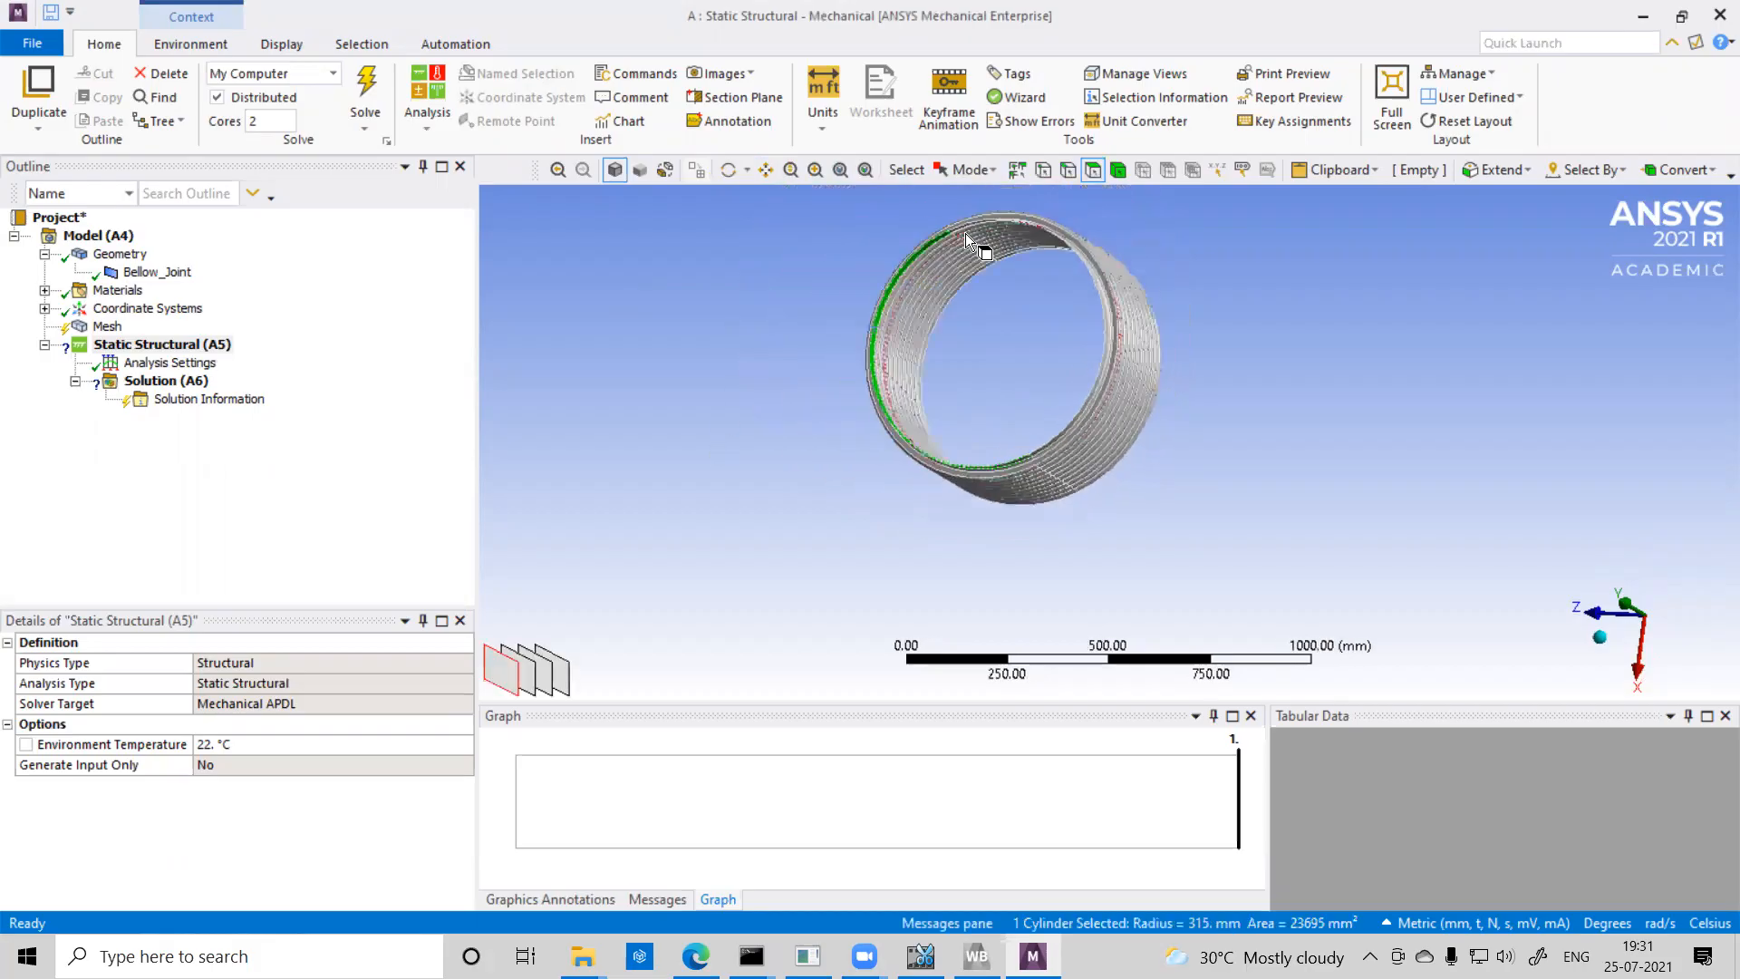
pyautogui.keyDown('ctrl'); pyautogui.click(976, 222); pyautogui.keyUp('ctrl')
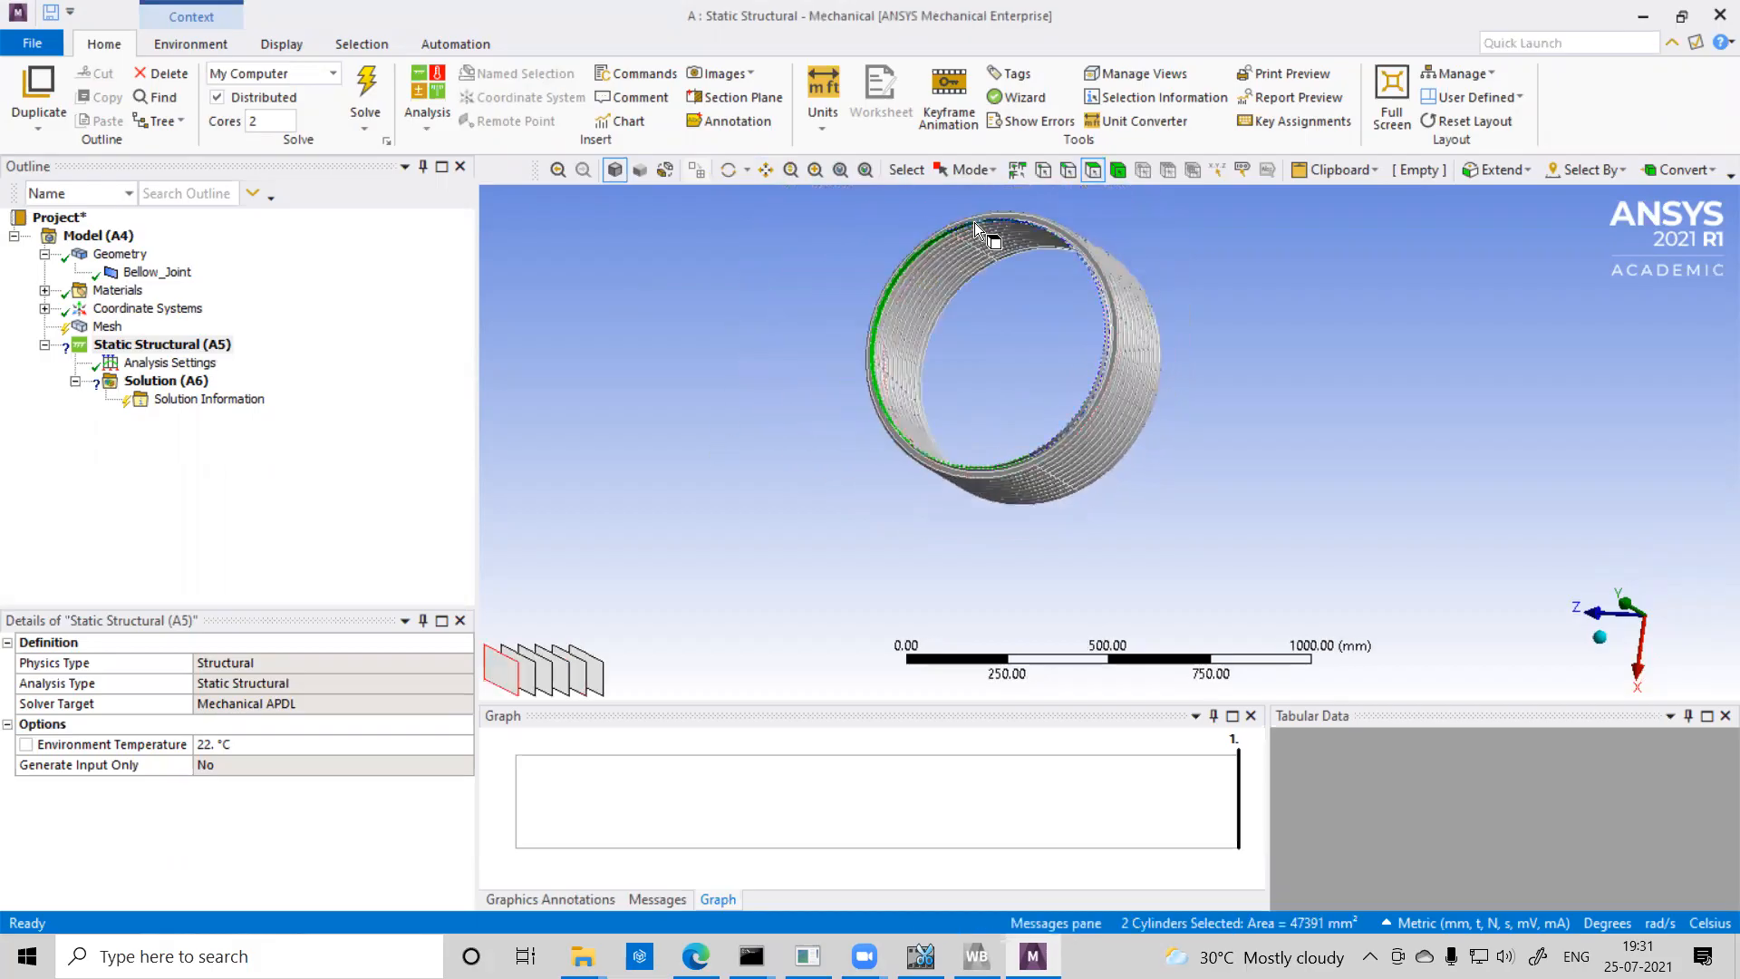
# Add the two cylindrical half faces of the bellow joint's opposite end collar to the selection.
pyautogui.click(728, 170)
pyautogui.moveTo(1243, 350); pyautogui.dragTo(1255, 542)
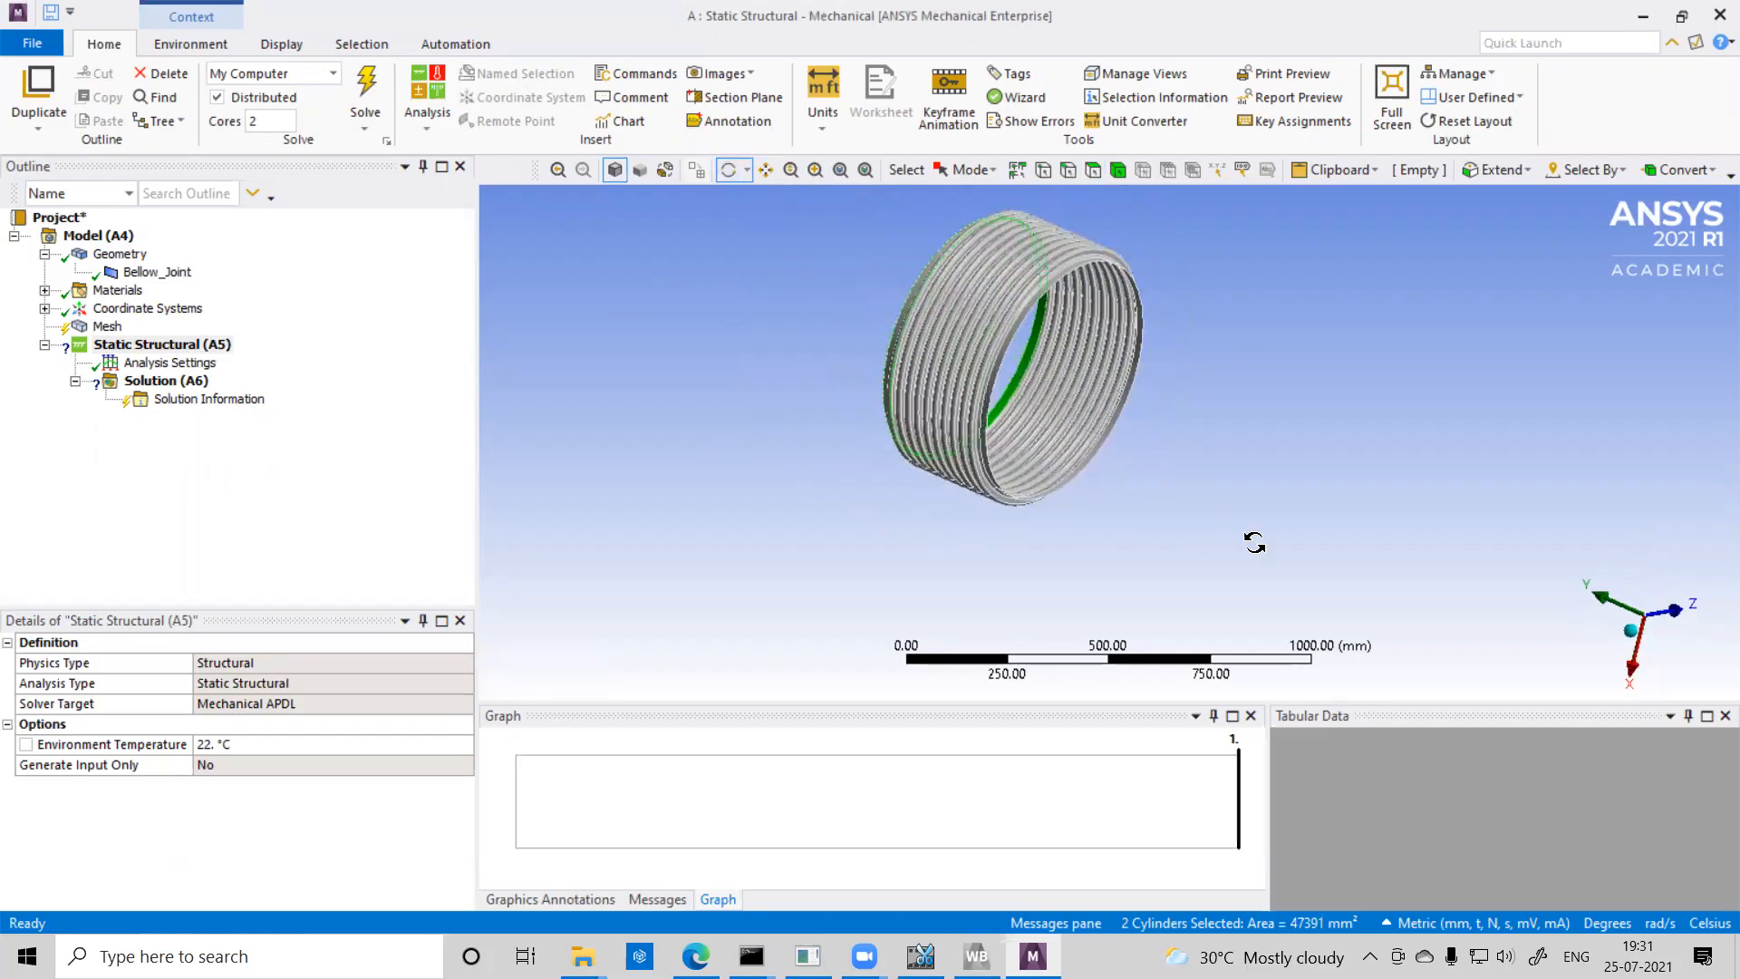
pyautogui.scroll(5, 1255, 542)
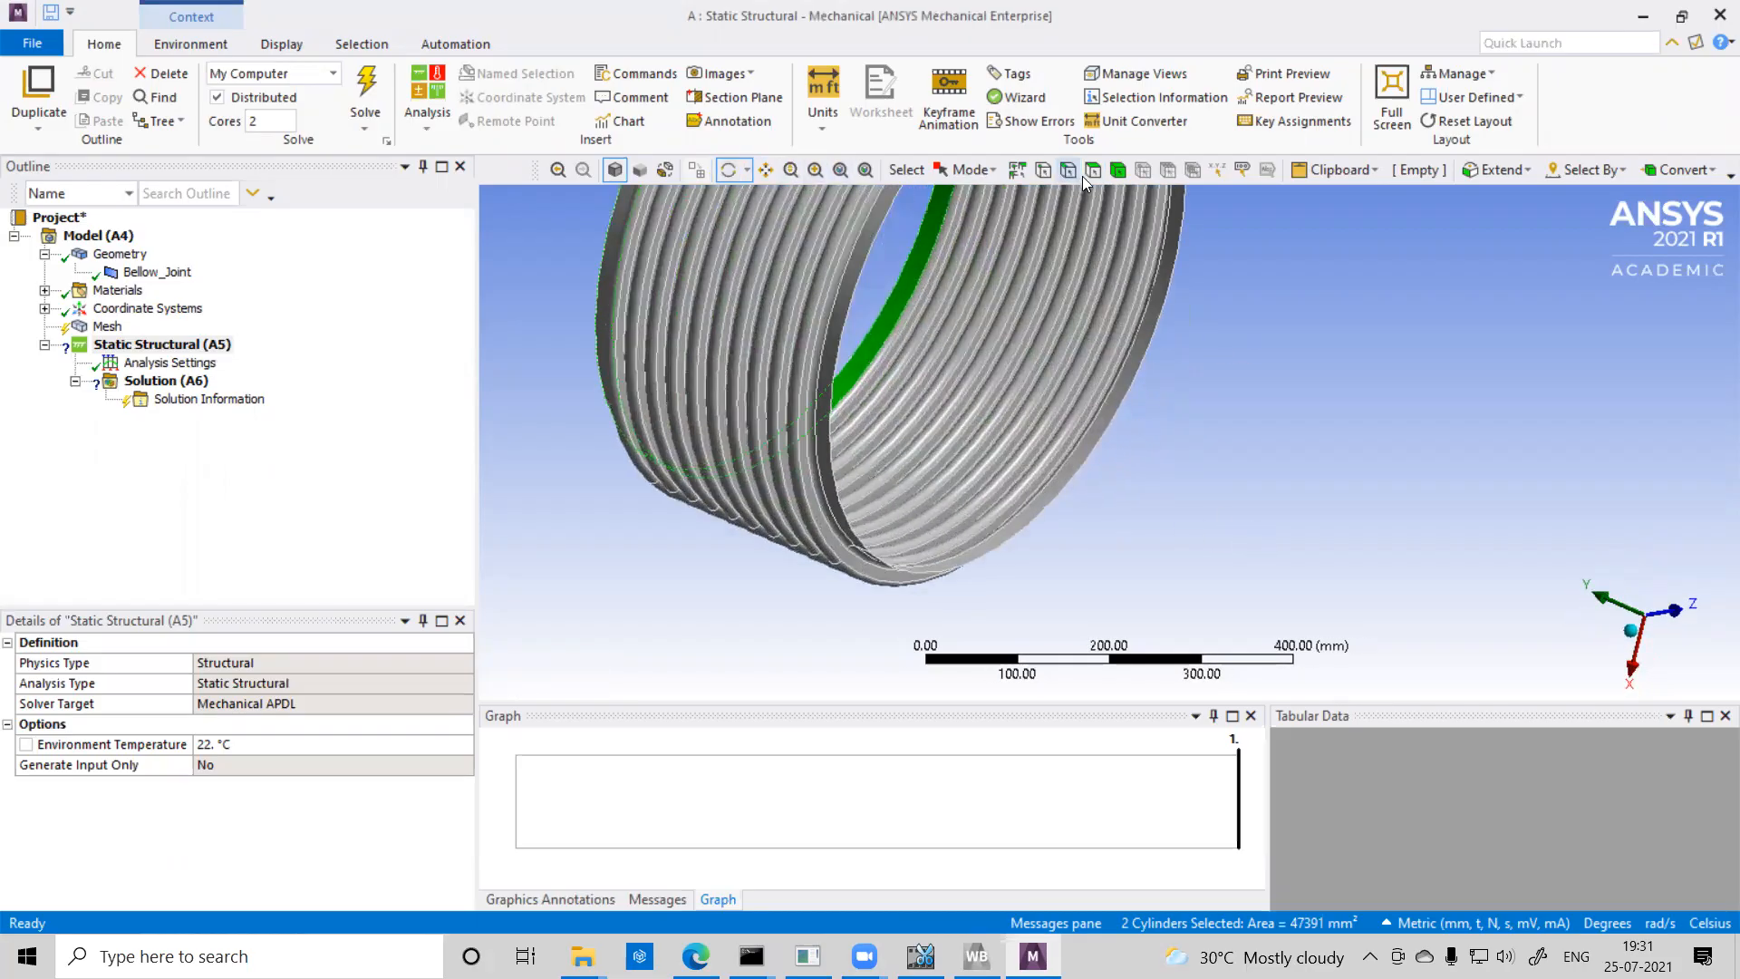
pyautogui.click(1090, 172)
pyautogui.keyDown('ctrl'); pyautogui.click(1095, 442); pyautogui.keyUp('ctrl')
pyautogui.scroll(-1, 1167, 512)
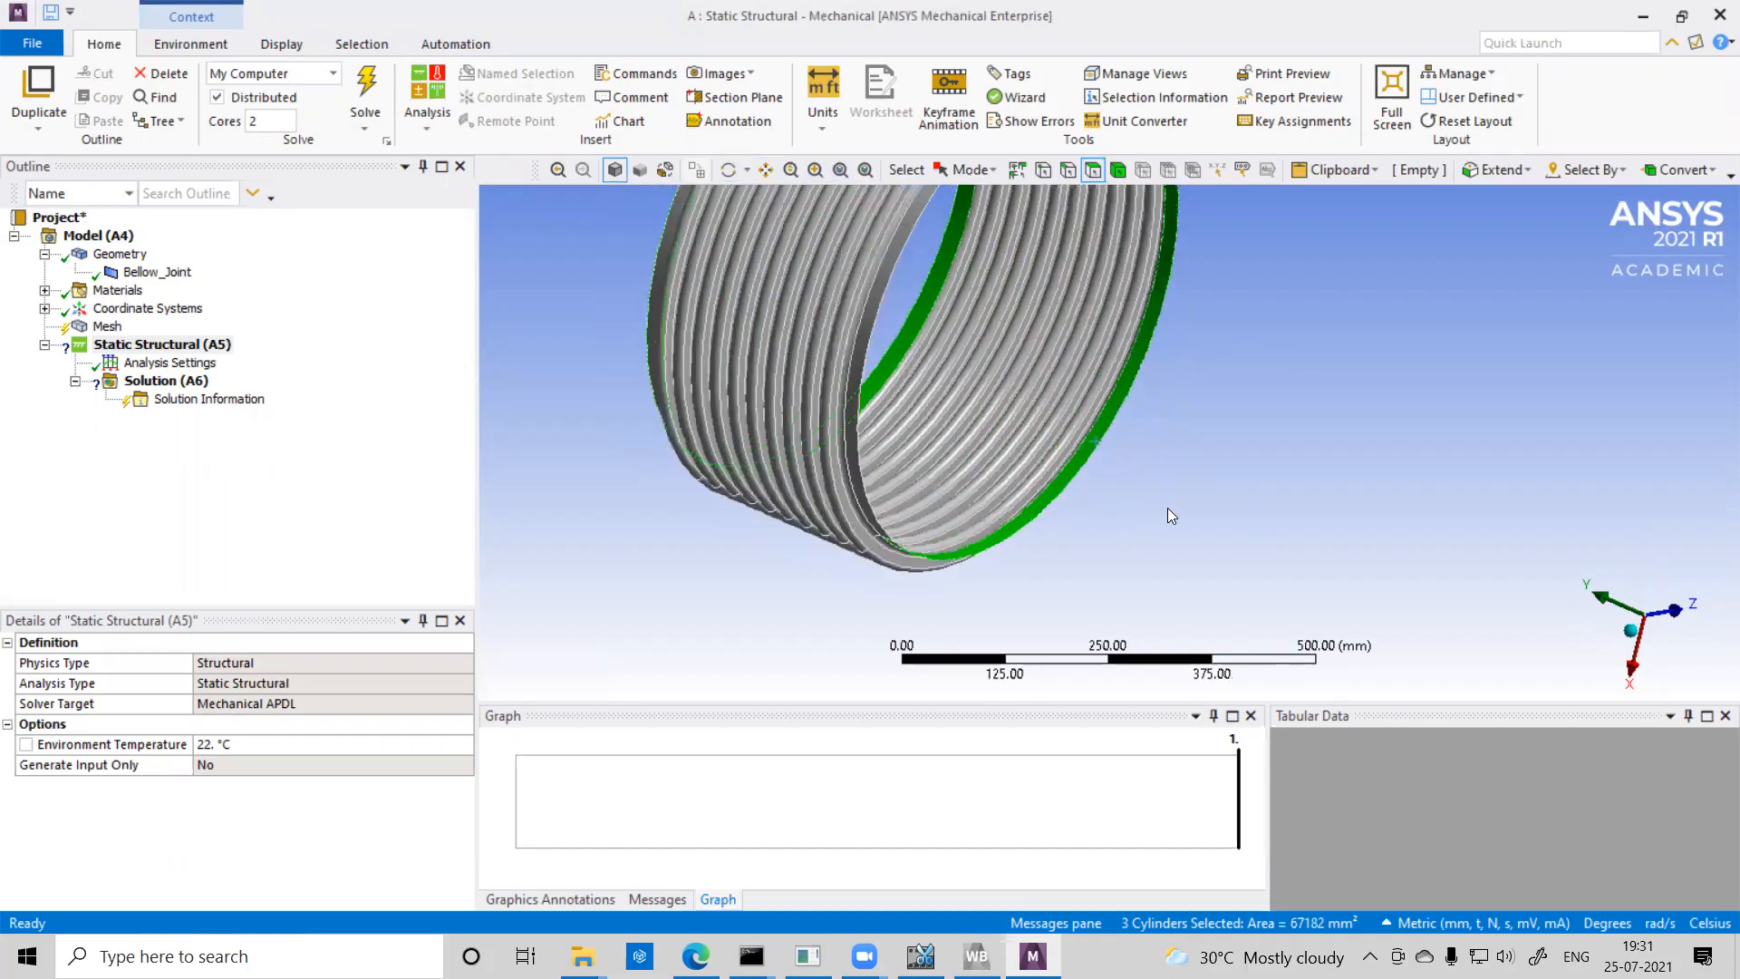
pyautogui.scroll(-2, 1165, 490)
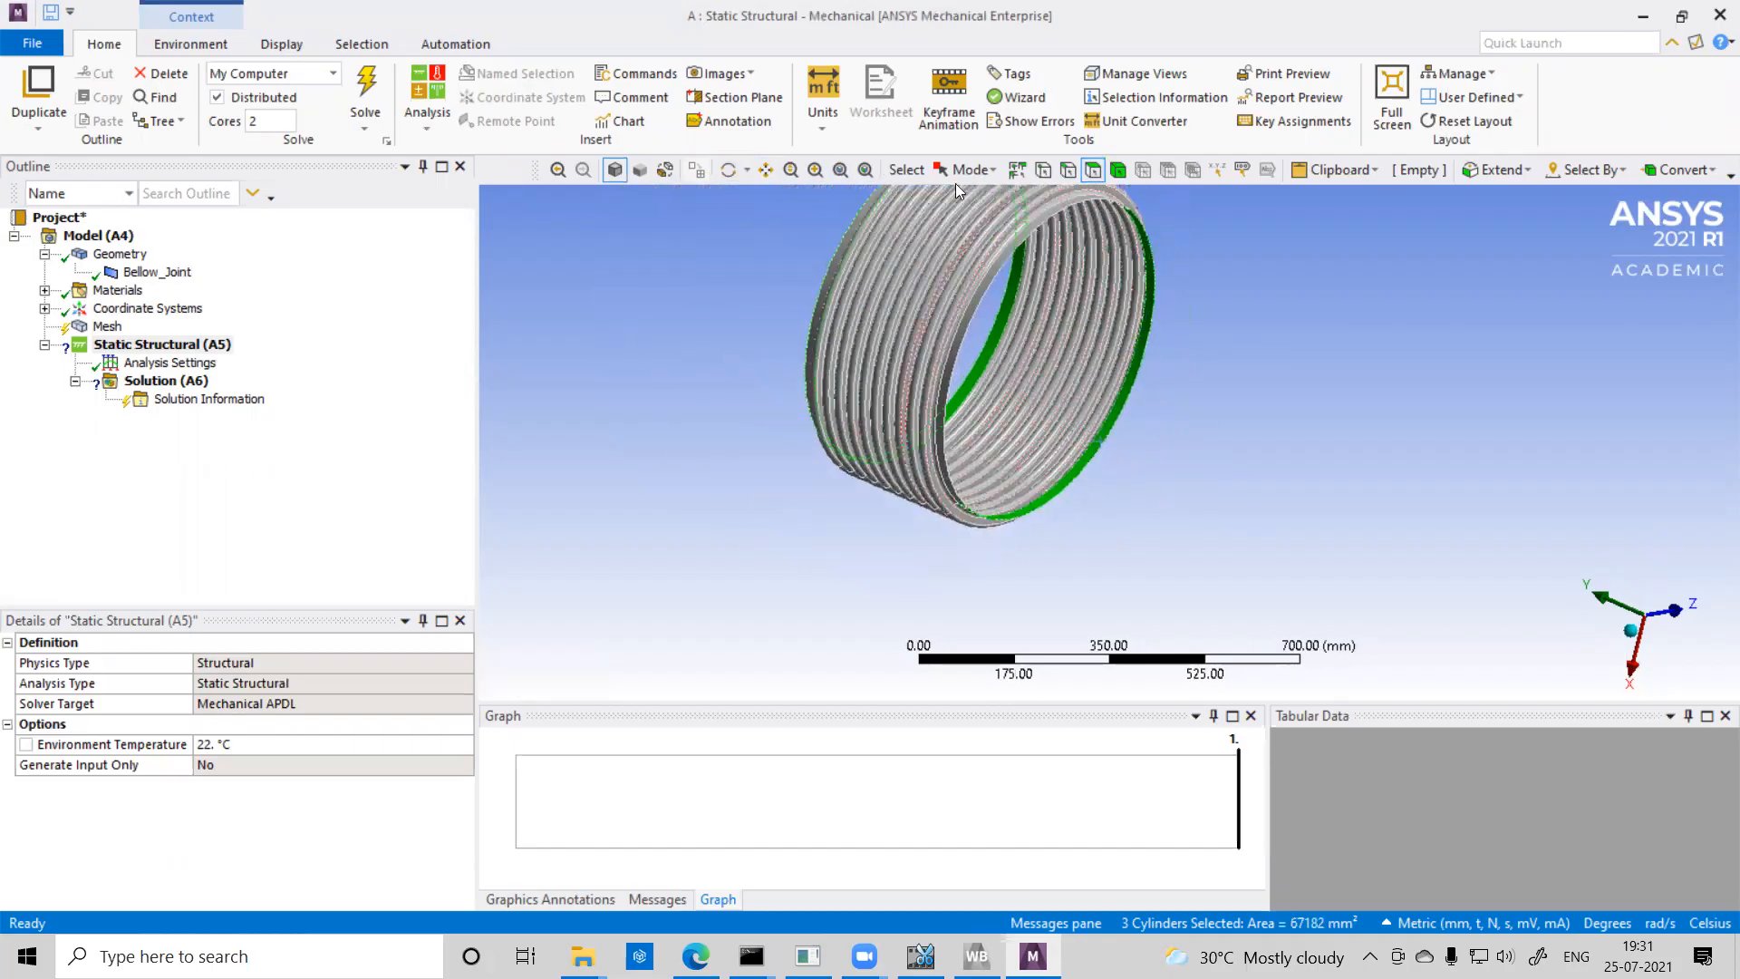
pyautogui.click(732, 175)
pyautogui.moveTo(1278, 464); pyautogui.dragTo(955, 264)
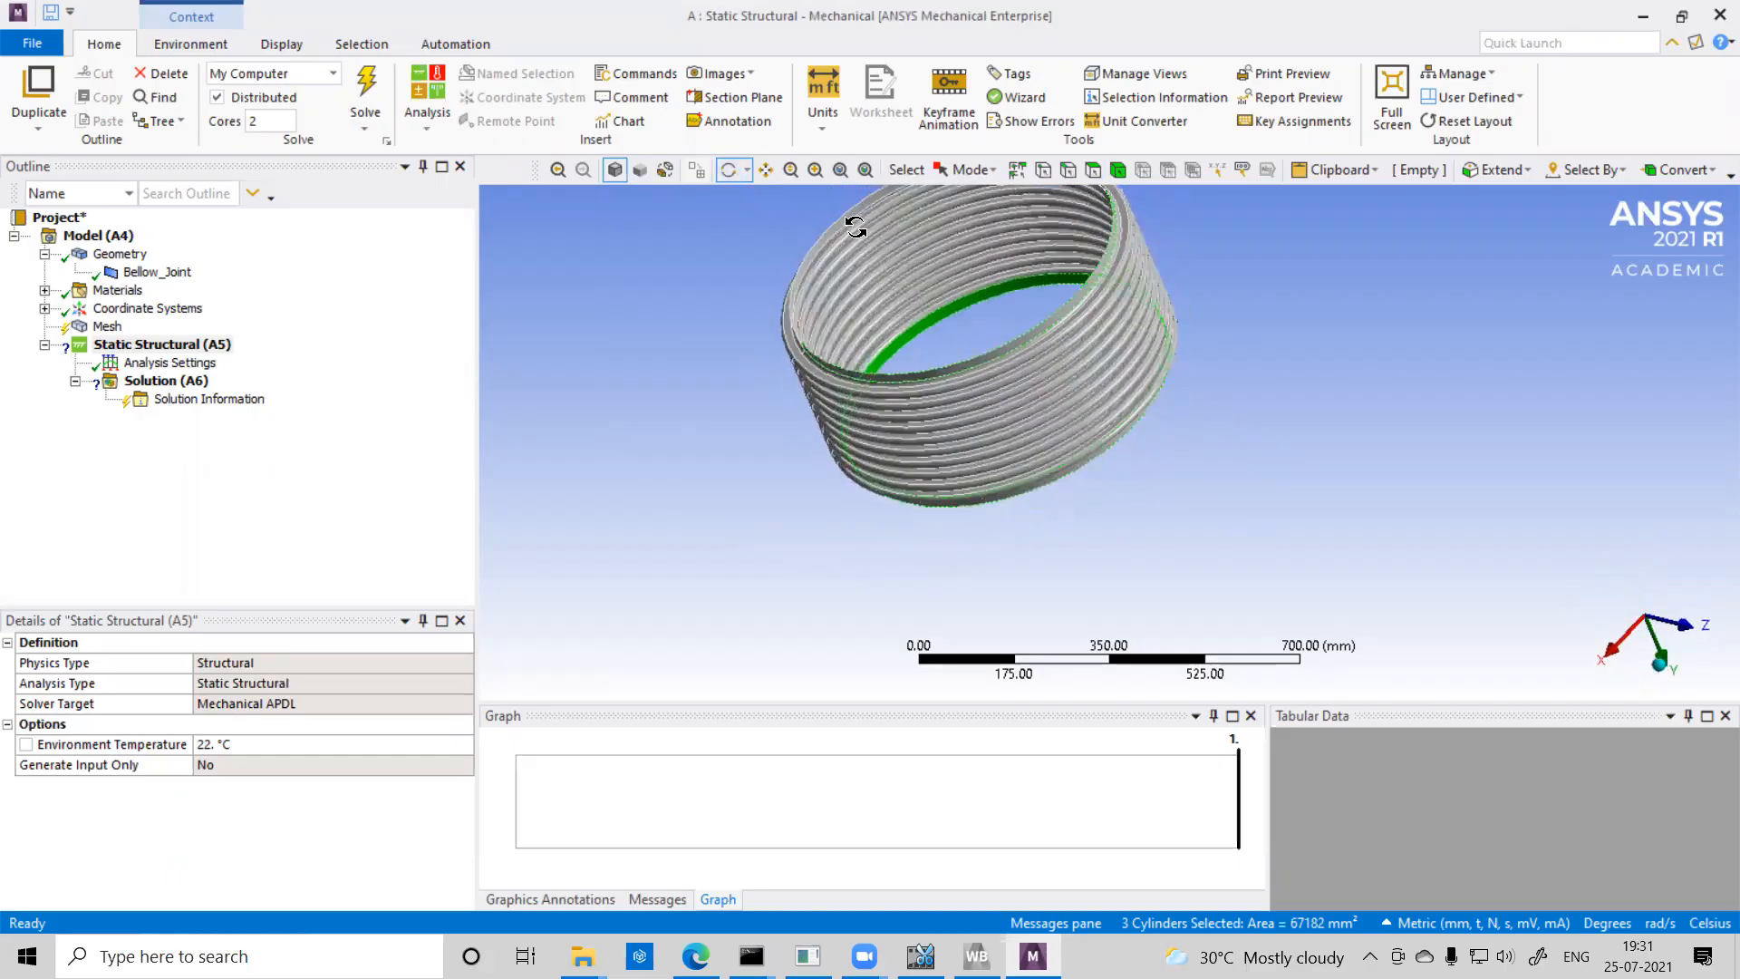
pyautogui.click(1097, 172)
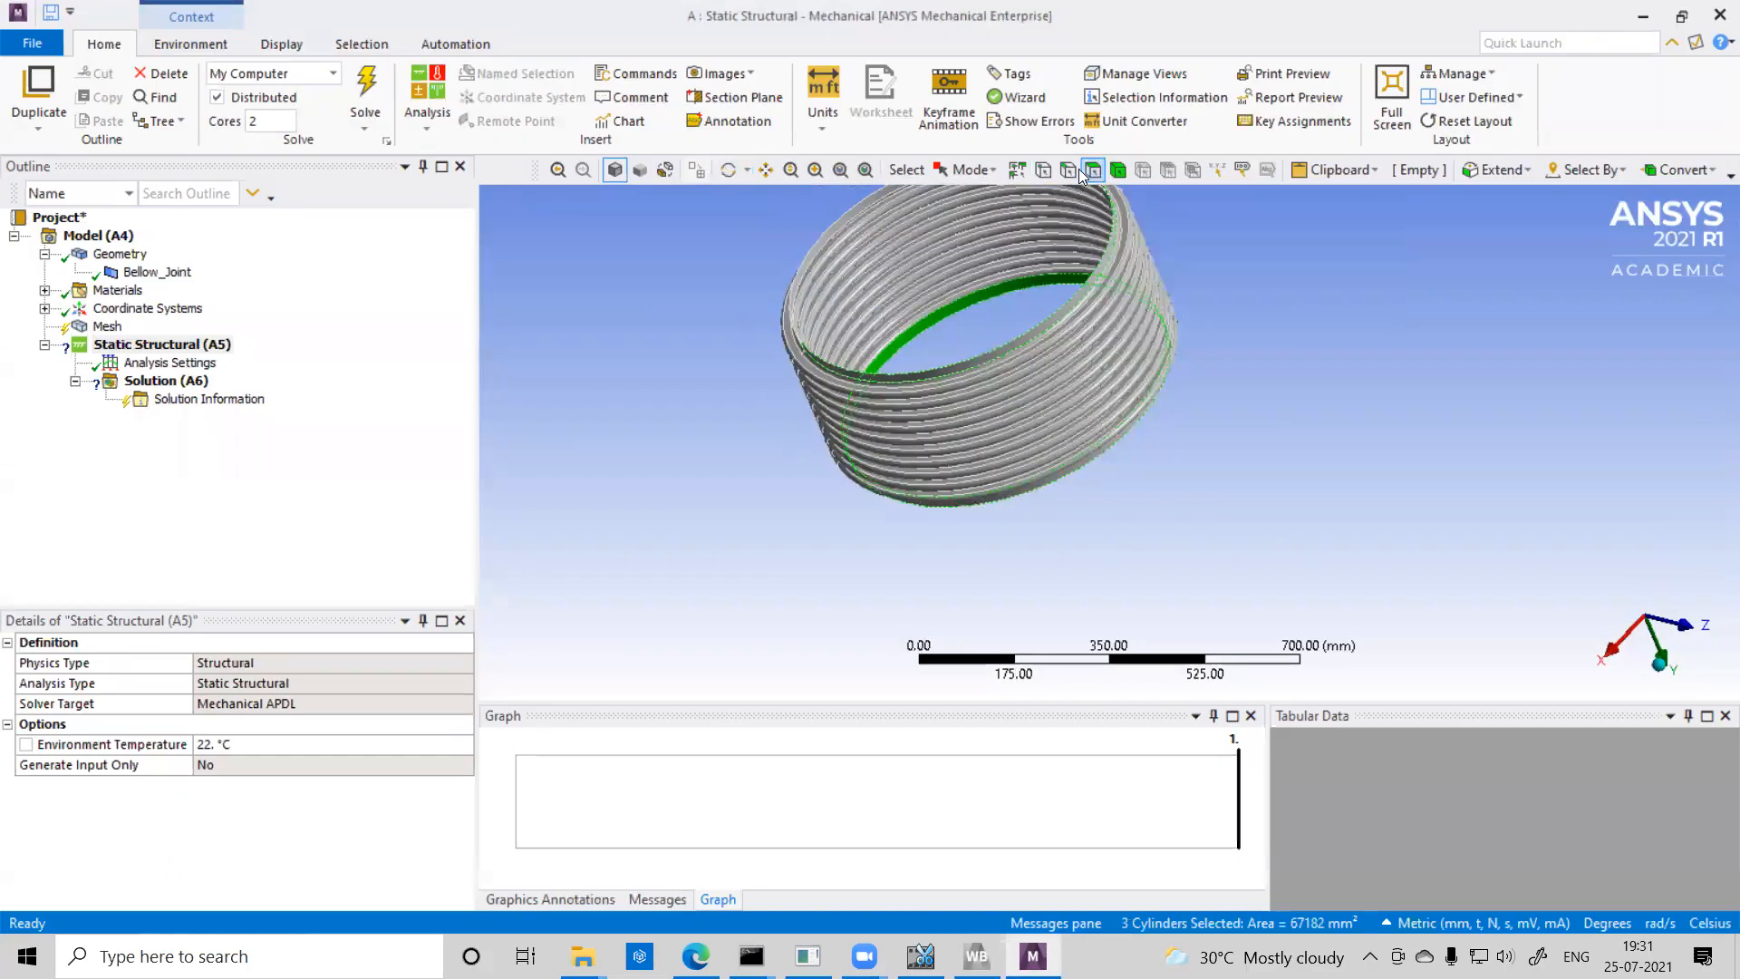
pyautogui.keyDown('ctrl'); pyautogui.click(847, 215); pyautogui.keyUp('ctrl')
pyautogui.scroll(-2, 778, 400)
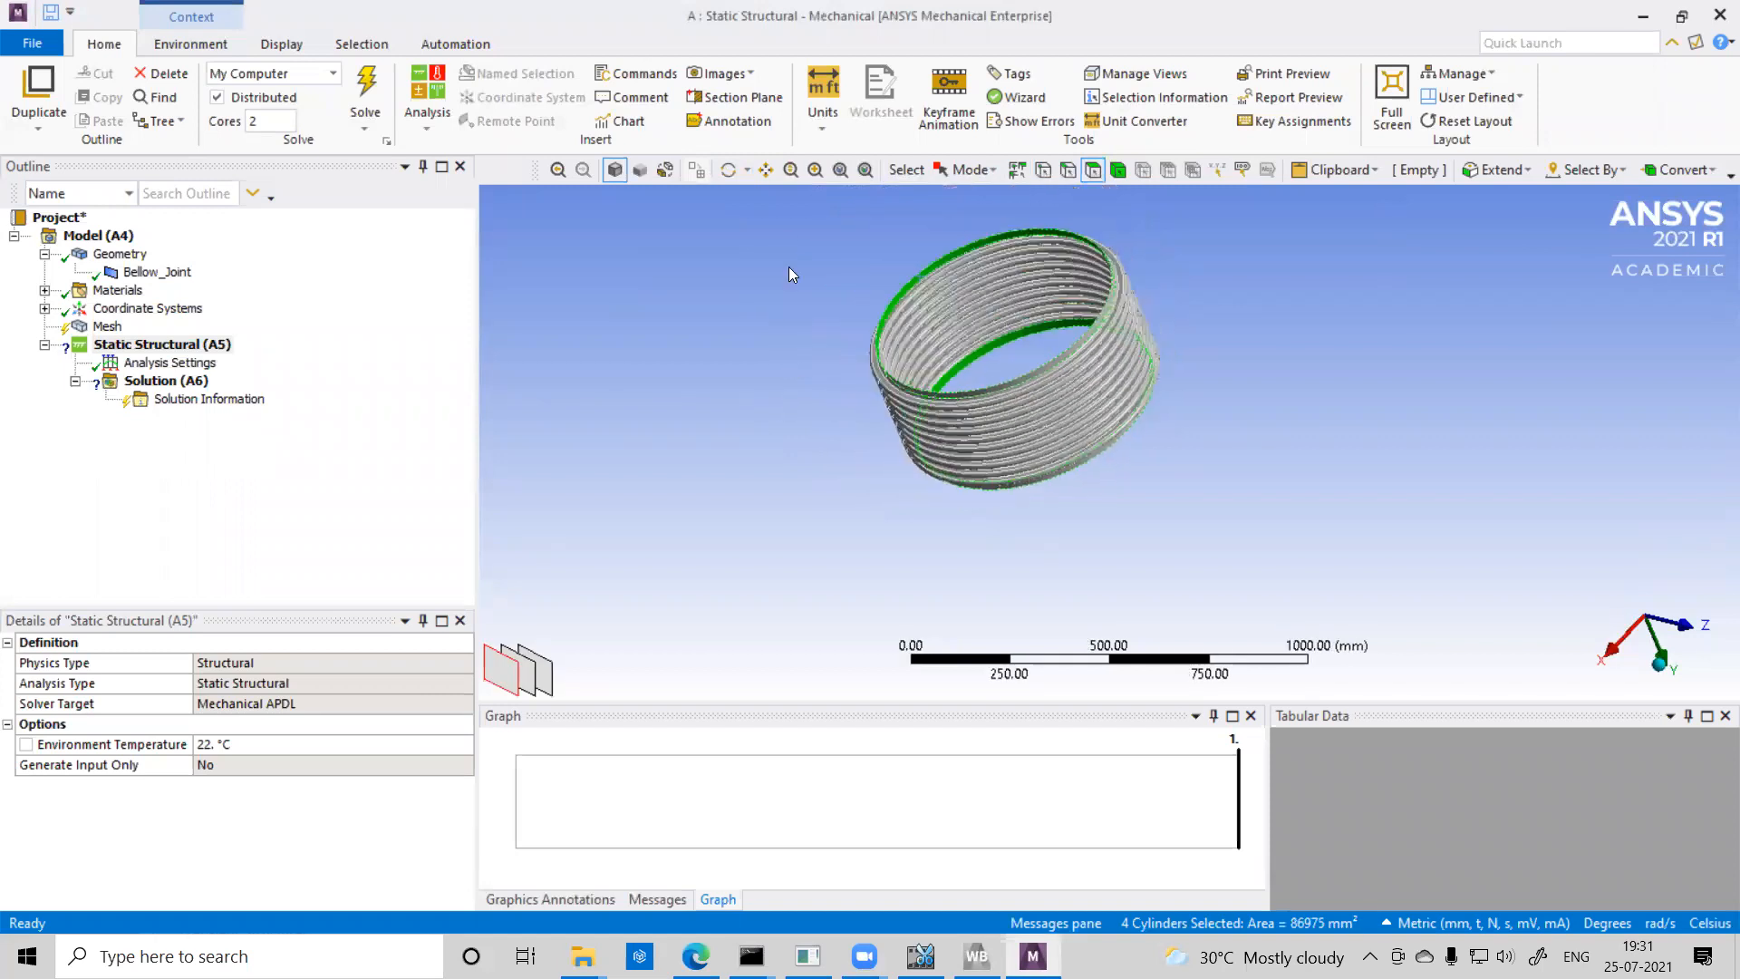
# Insert a Fixed Support in the Static Structural analysis on the four selected end collar faces.
pyautogui.click(731, 169)
pyautogui.moveTo(1332, 435); pyautogui.dragTo(943, 107)
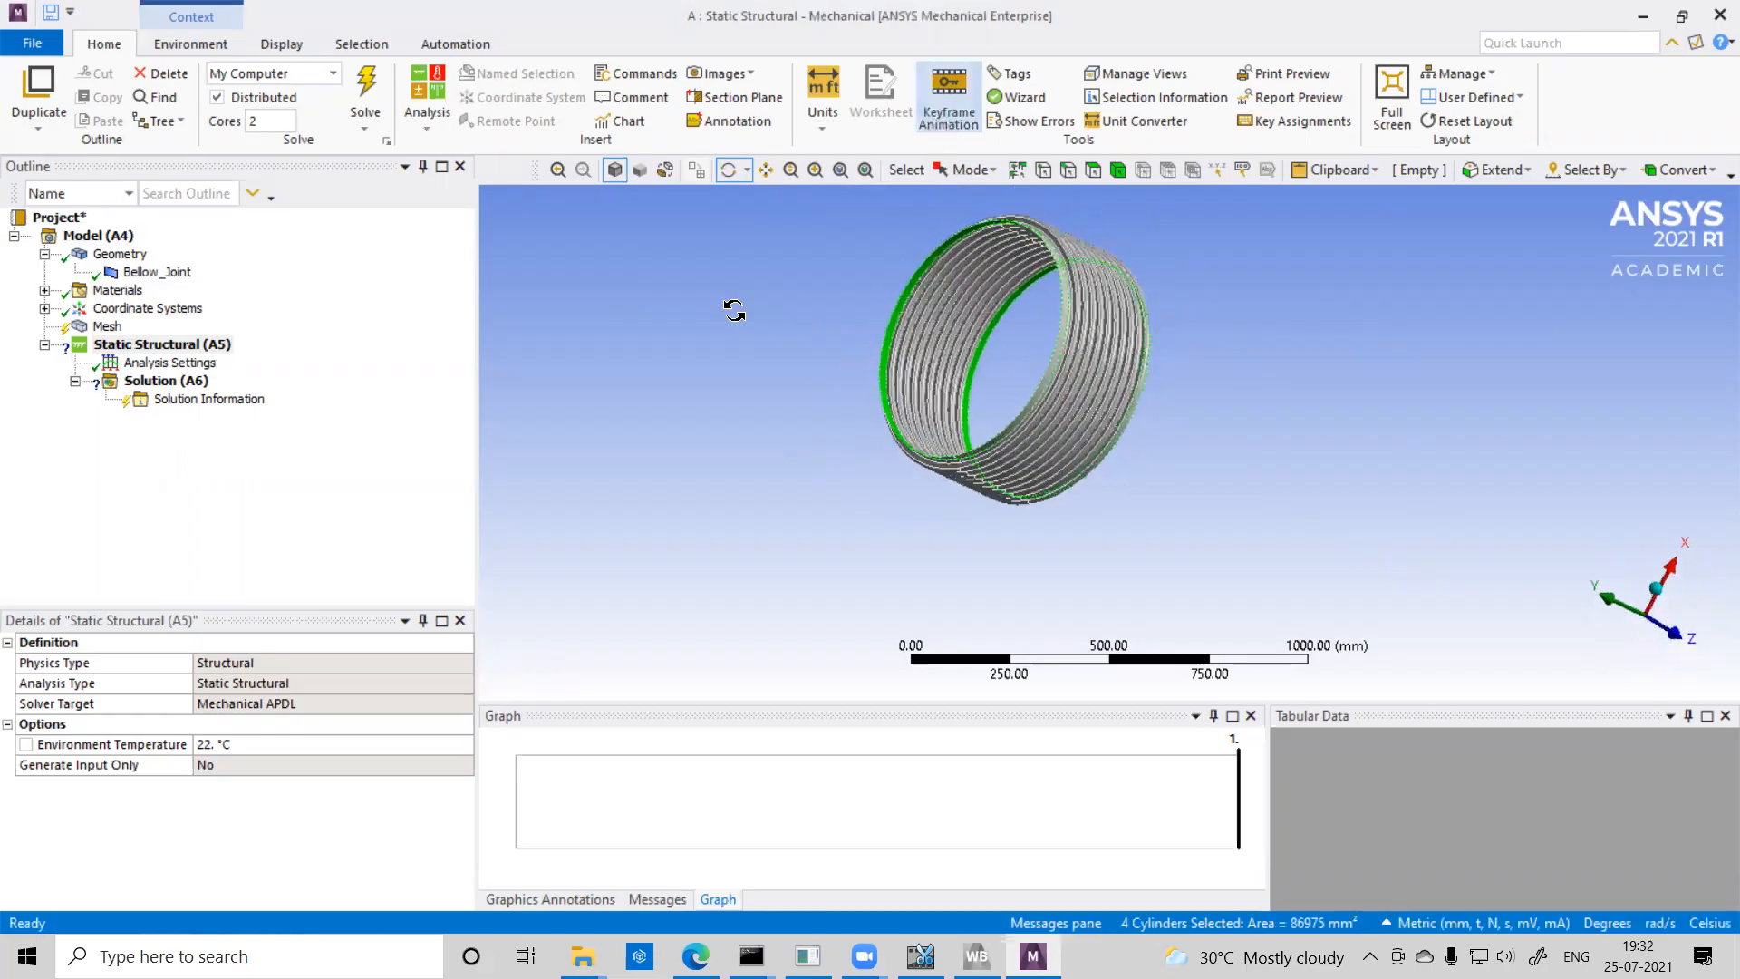
pyautogui.rightClick(195, 345)
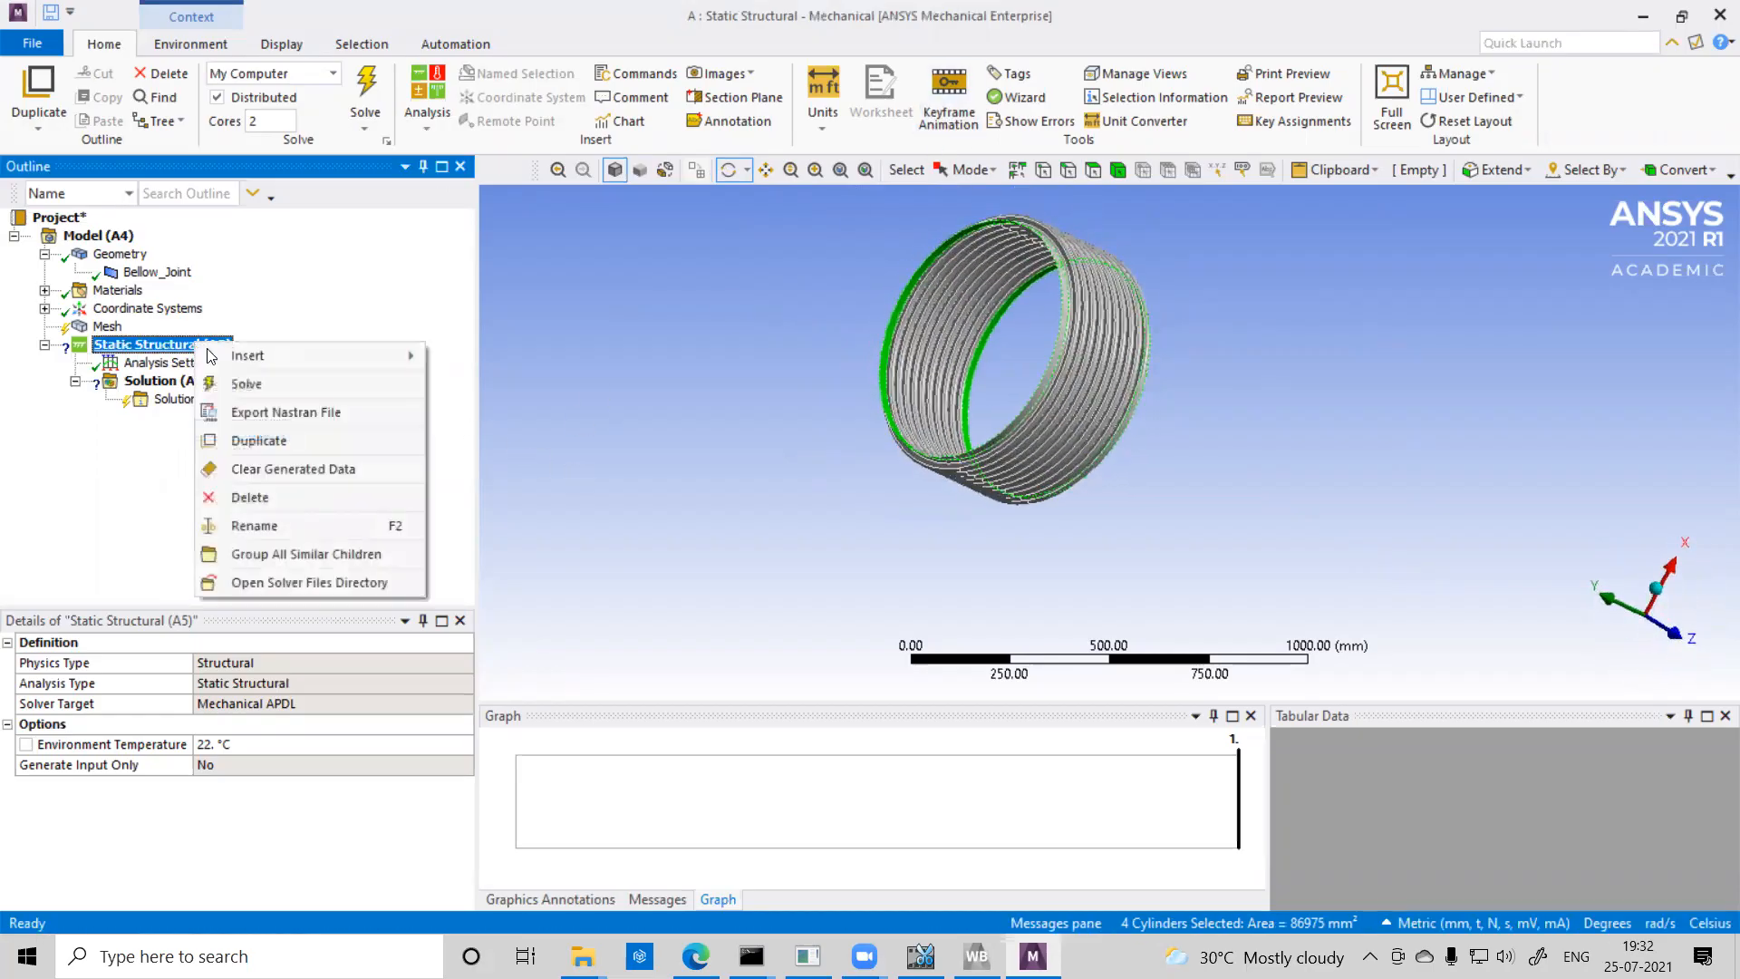
pyautogui.moveTo(286, 358)
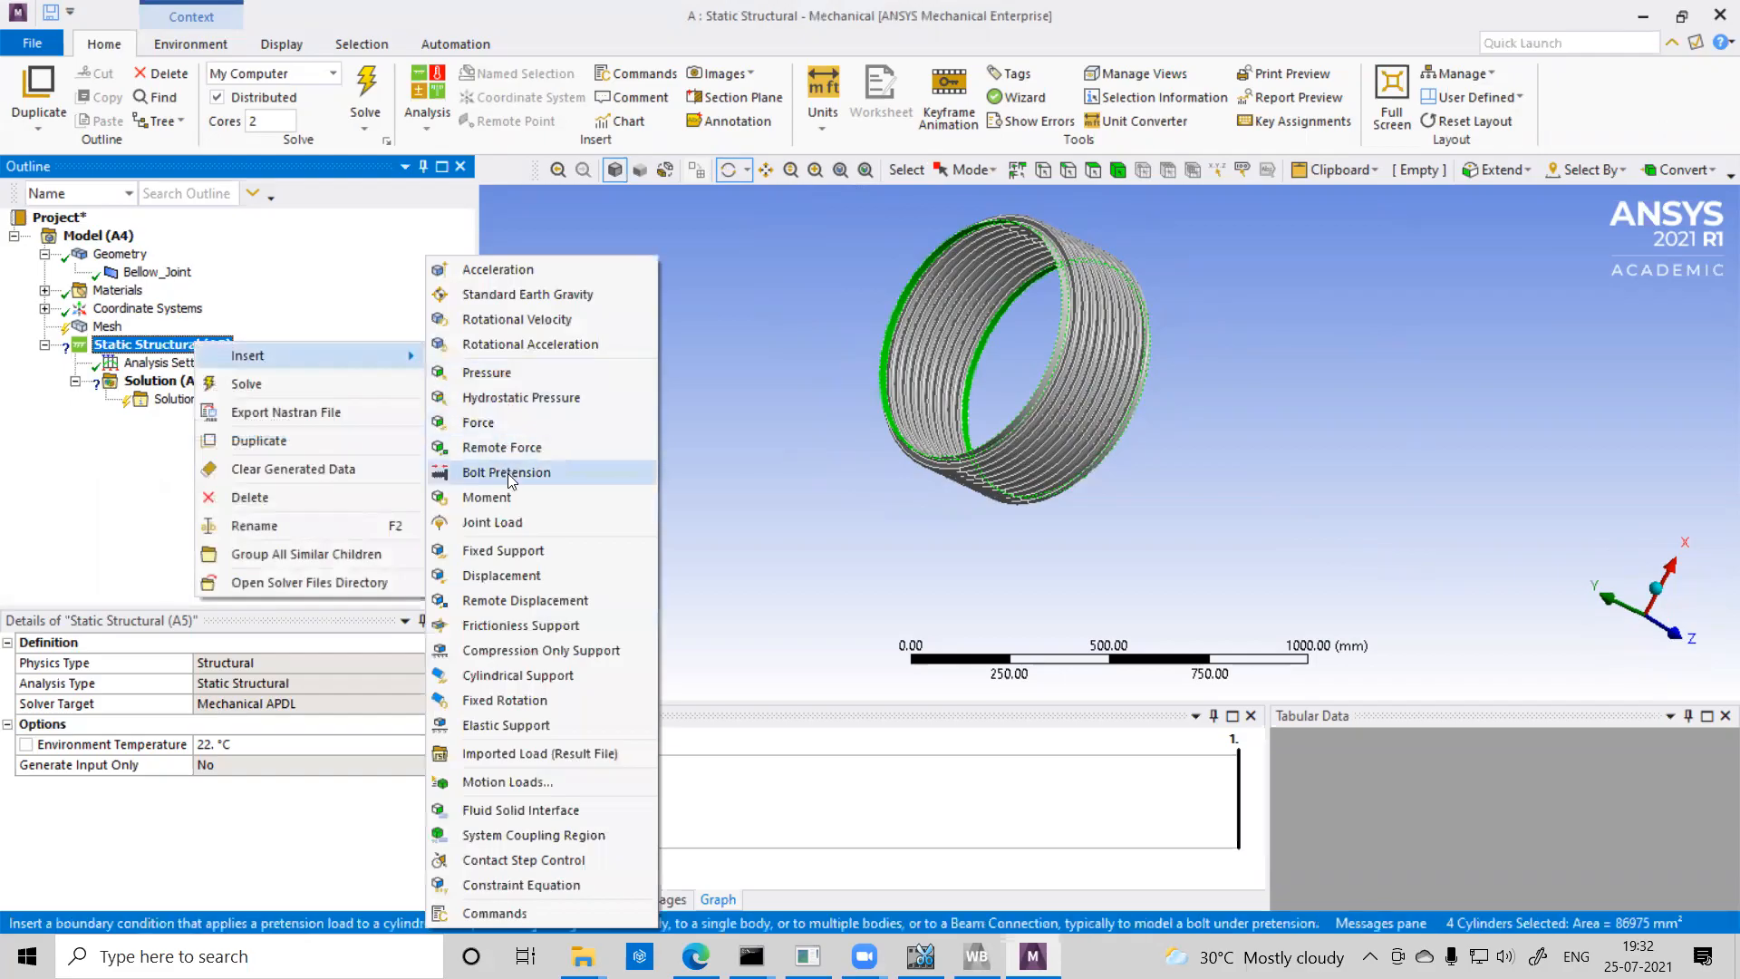
pyautogui.click(520, 551)
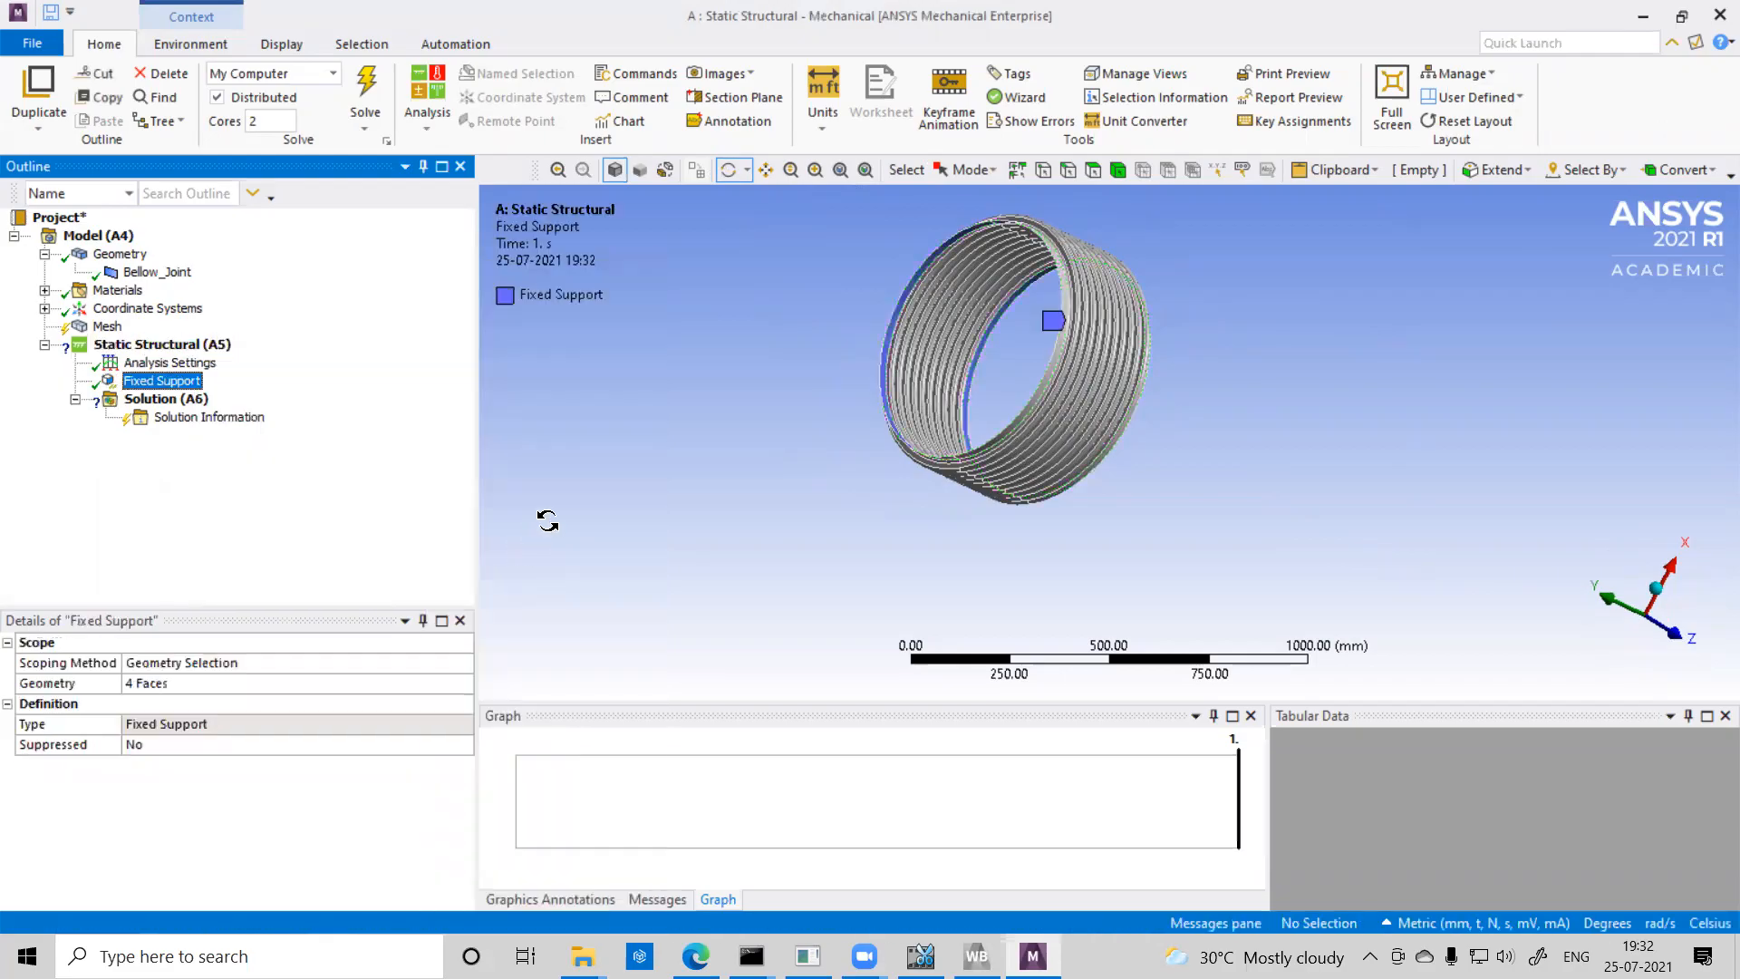
# Select all faces of the bellow joint using face selection.
pyautogui.scroll(2, 979, 390)
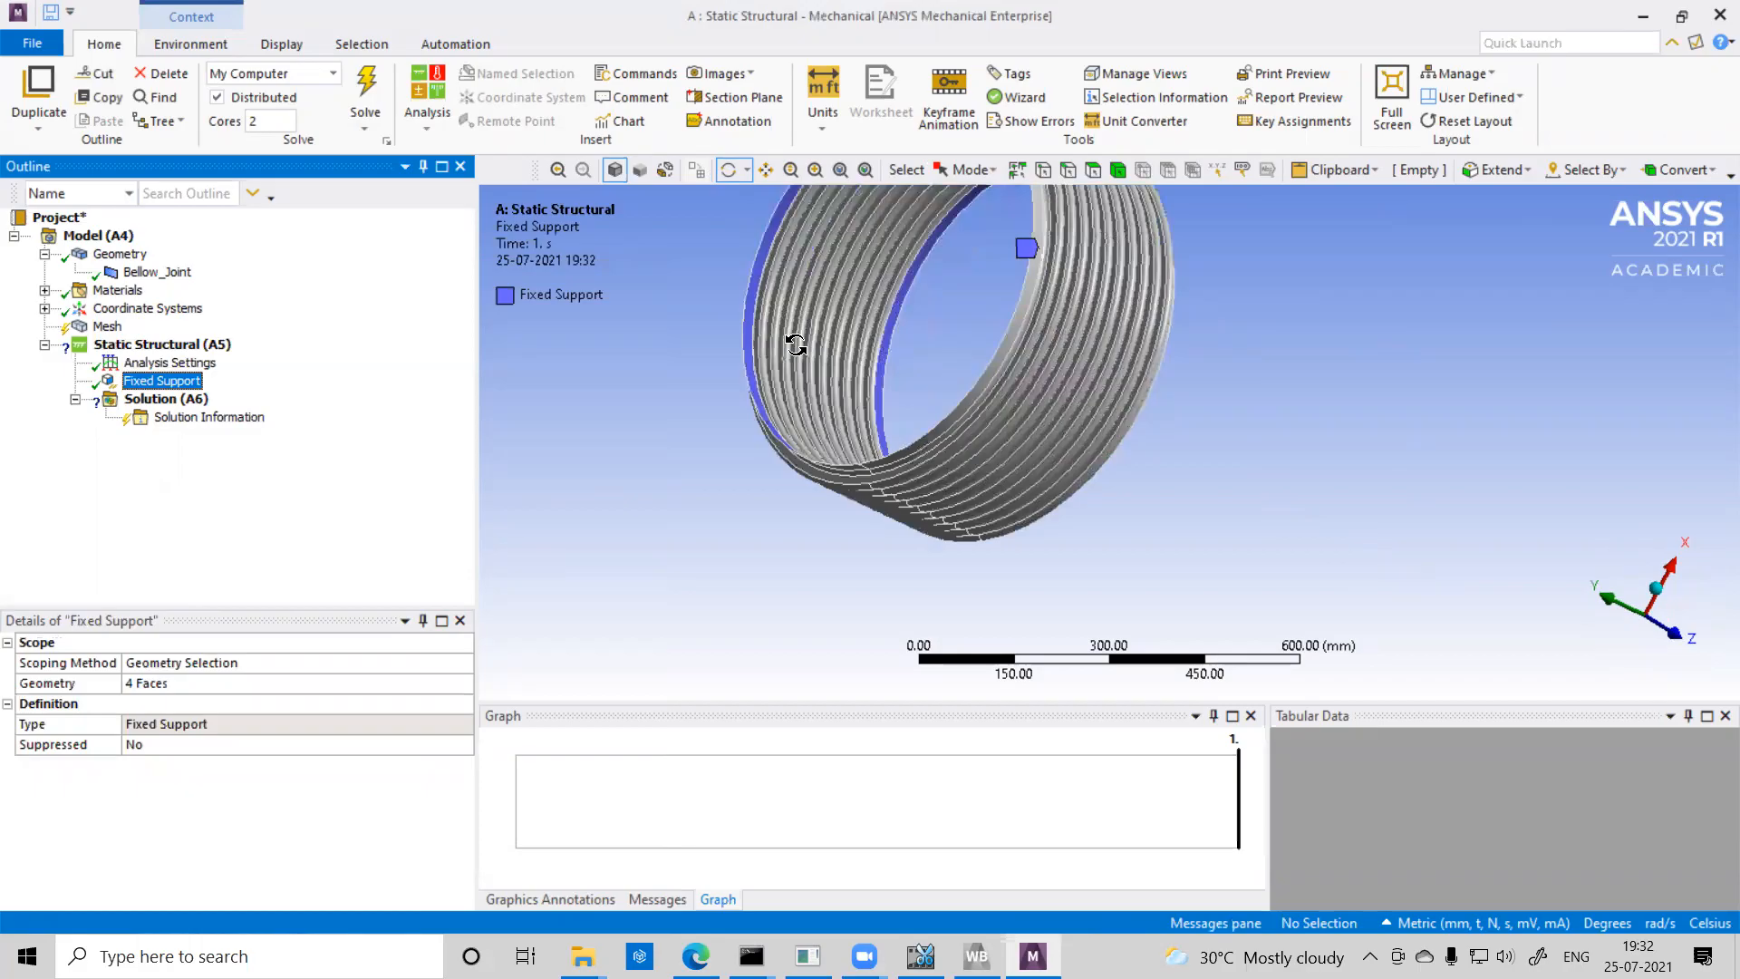
pyautogui.scroll(-1, 962, 357)
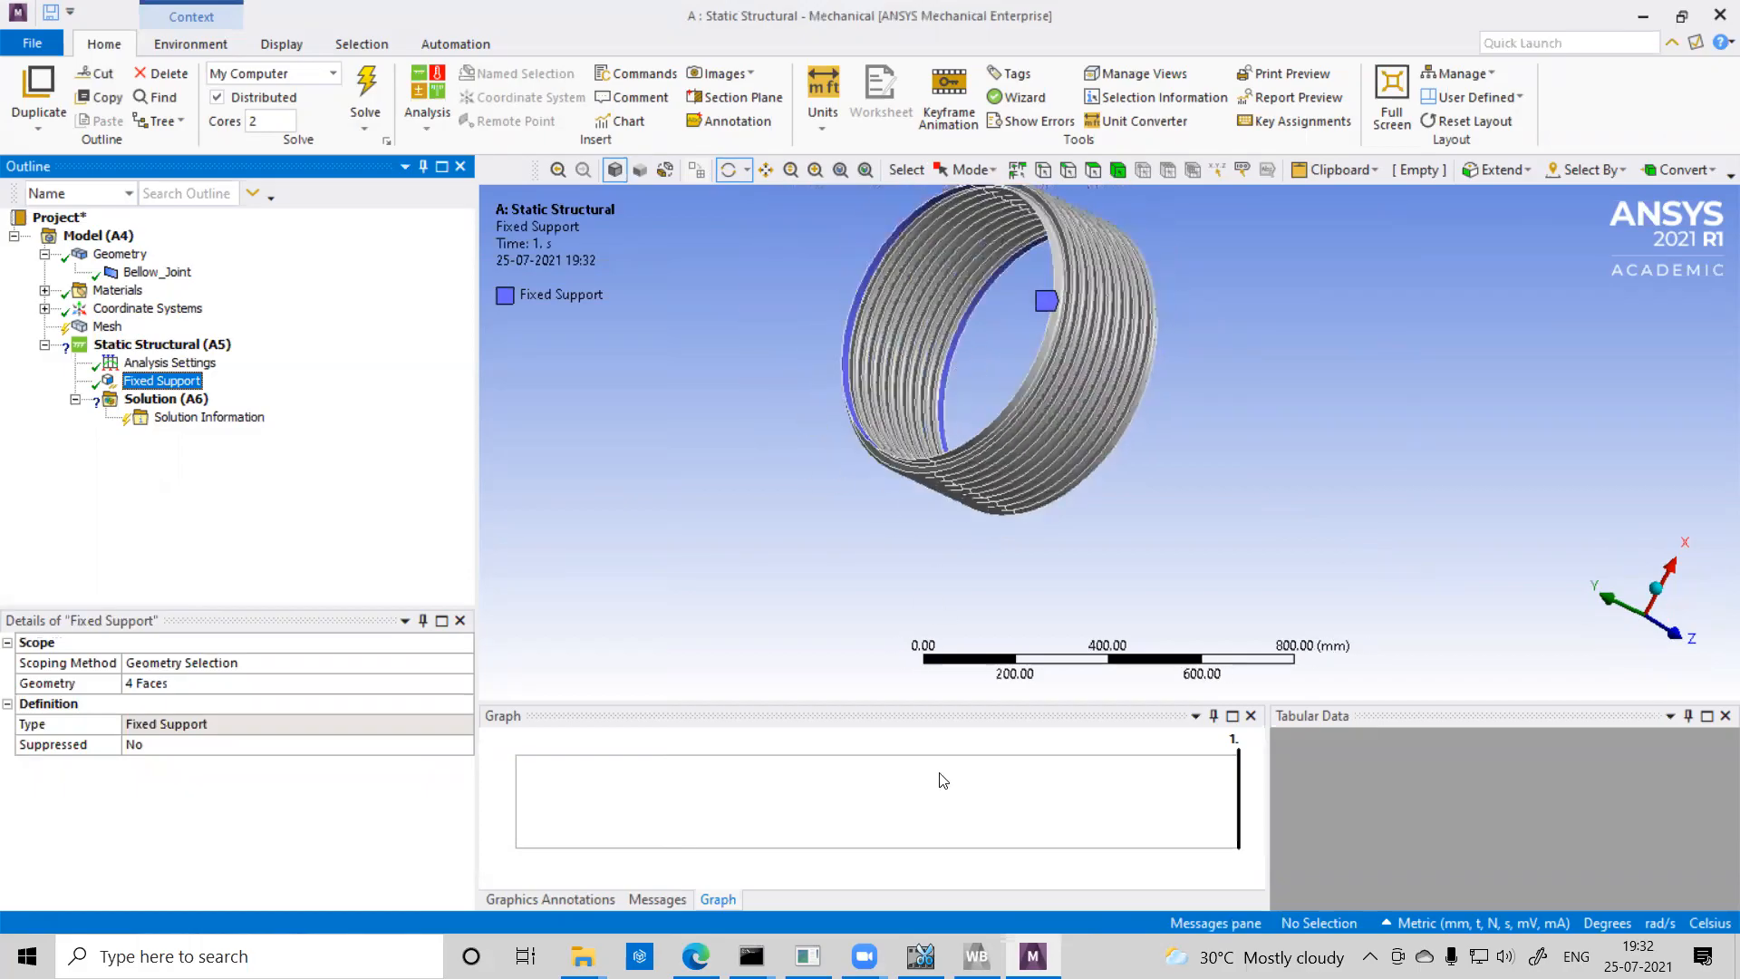
pyautogui.click(1092, 170)
pyautogui.click(935, 249)
pyautogui.rightClick(928, 247)
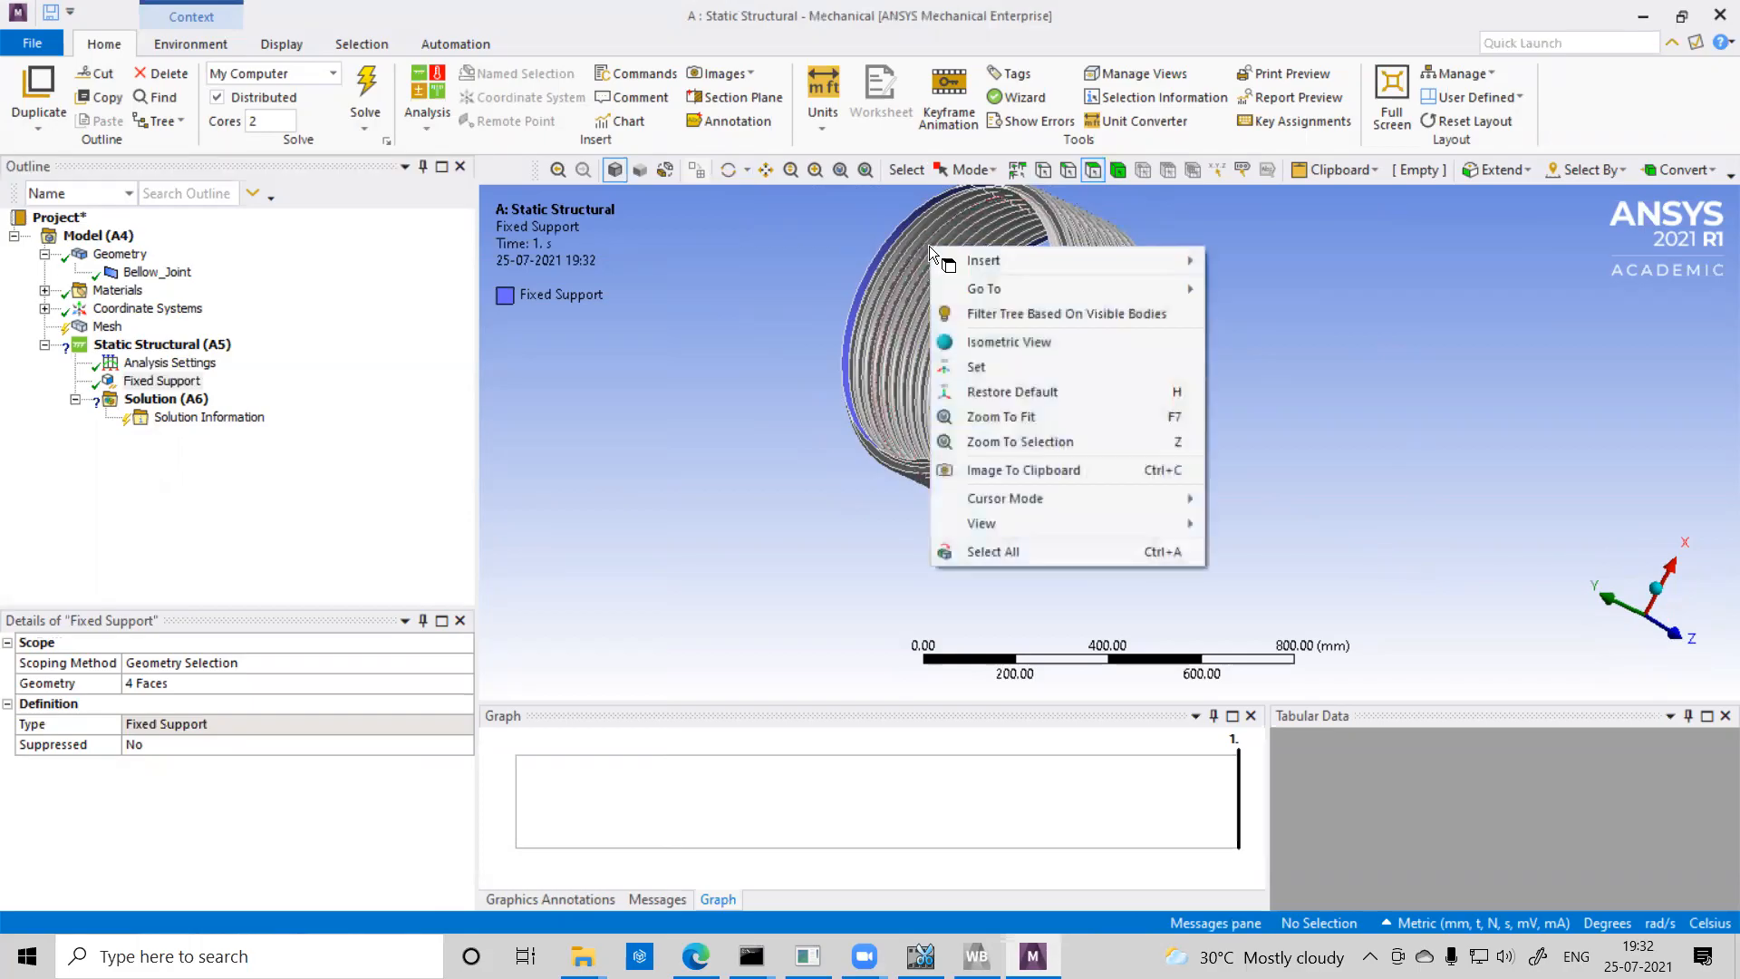
pyautogui.click(923, 248)
pyautogui.rightClick(923, 248)
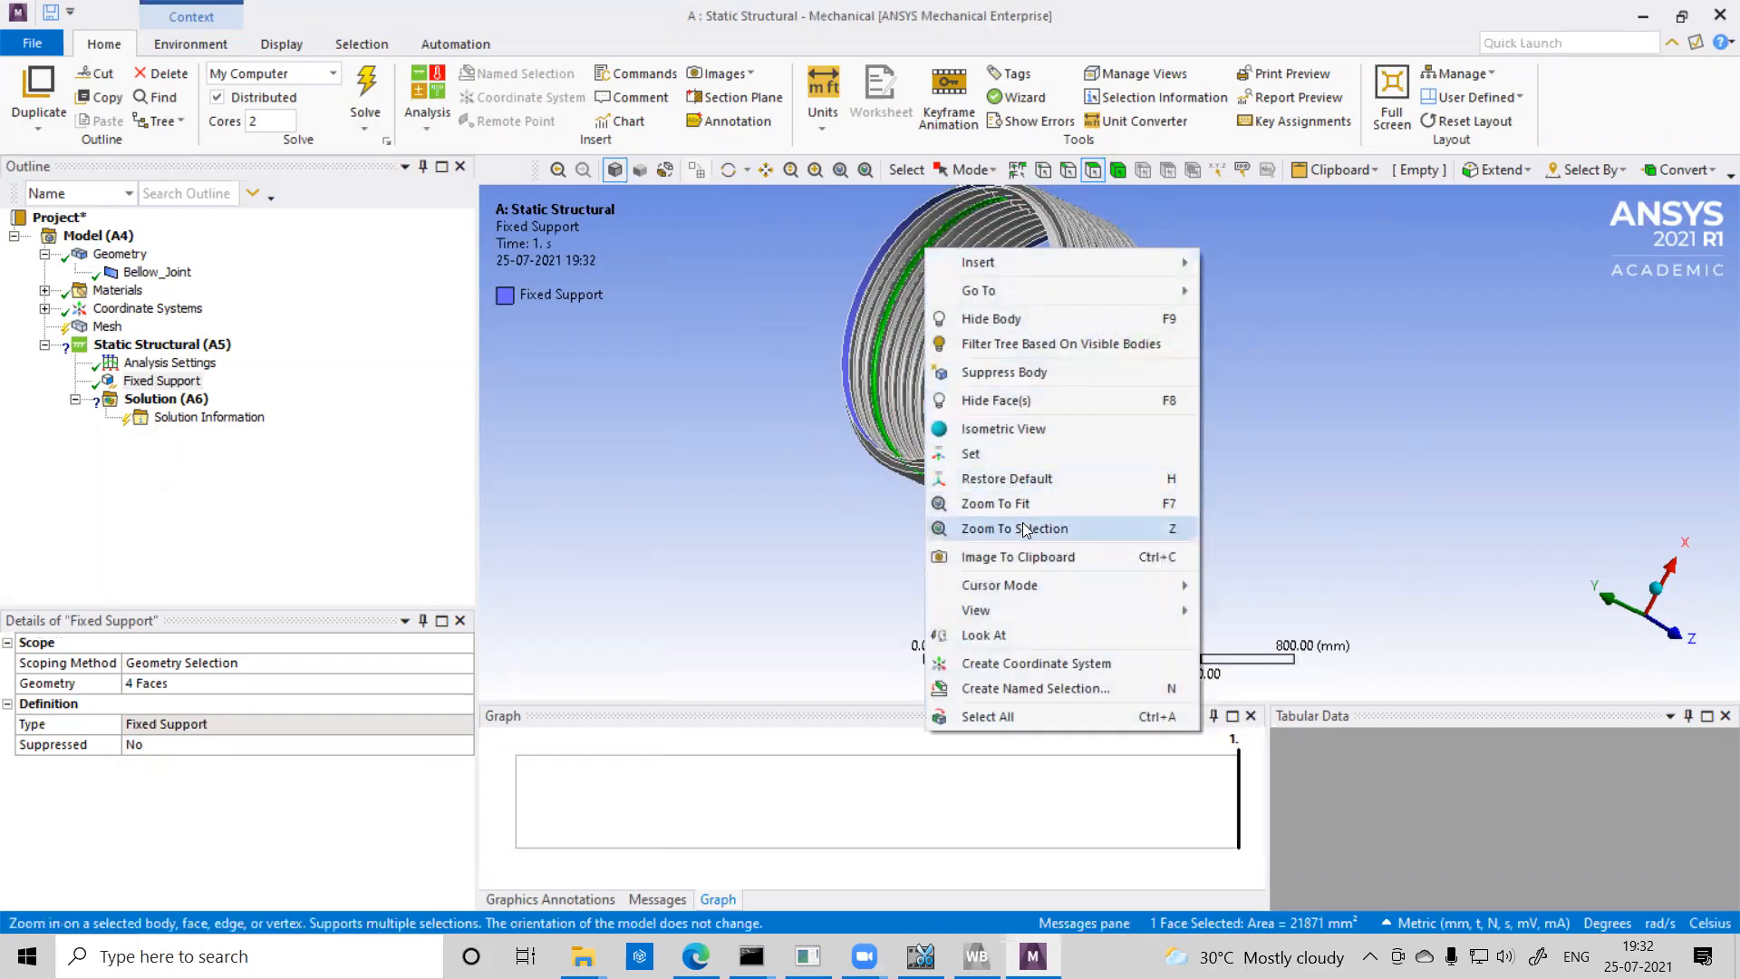
pyautogui.click(996, 717)
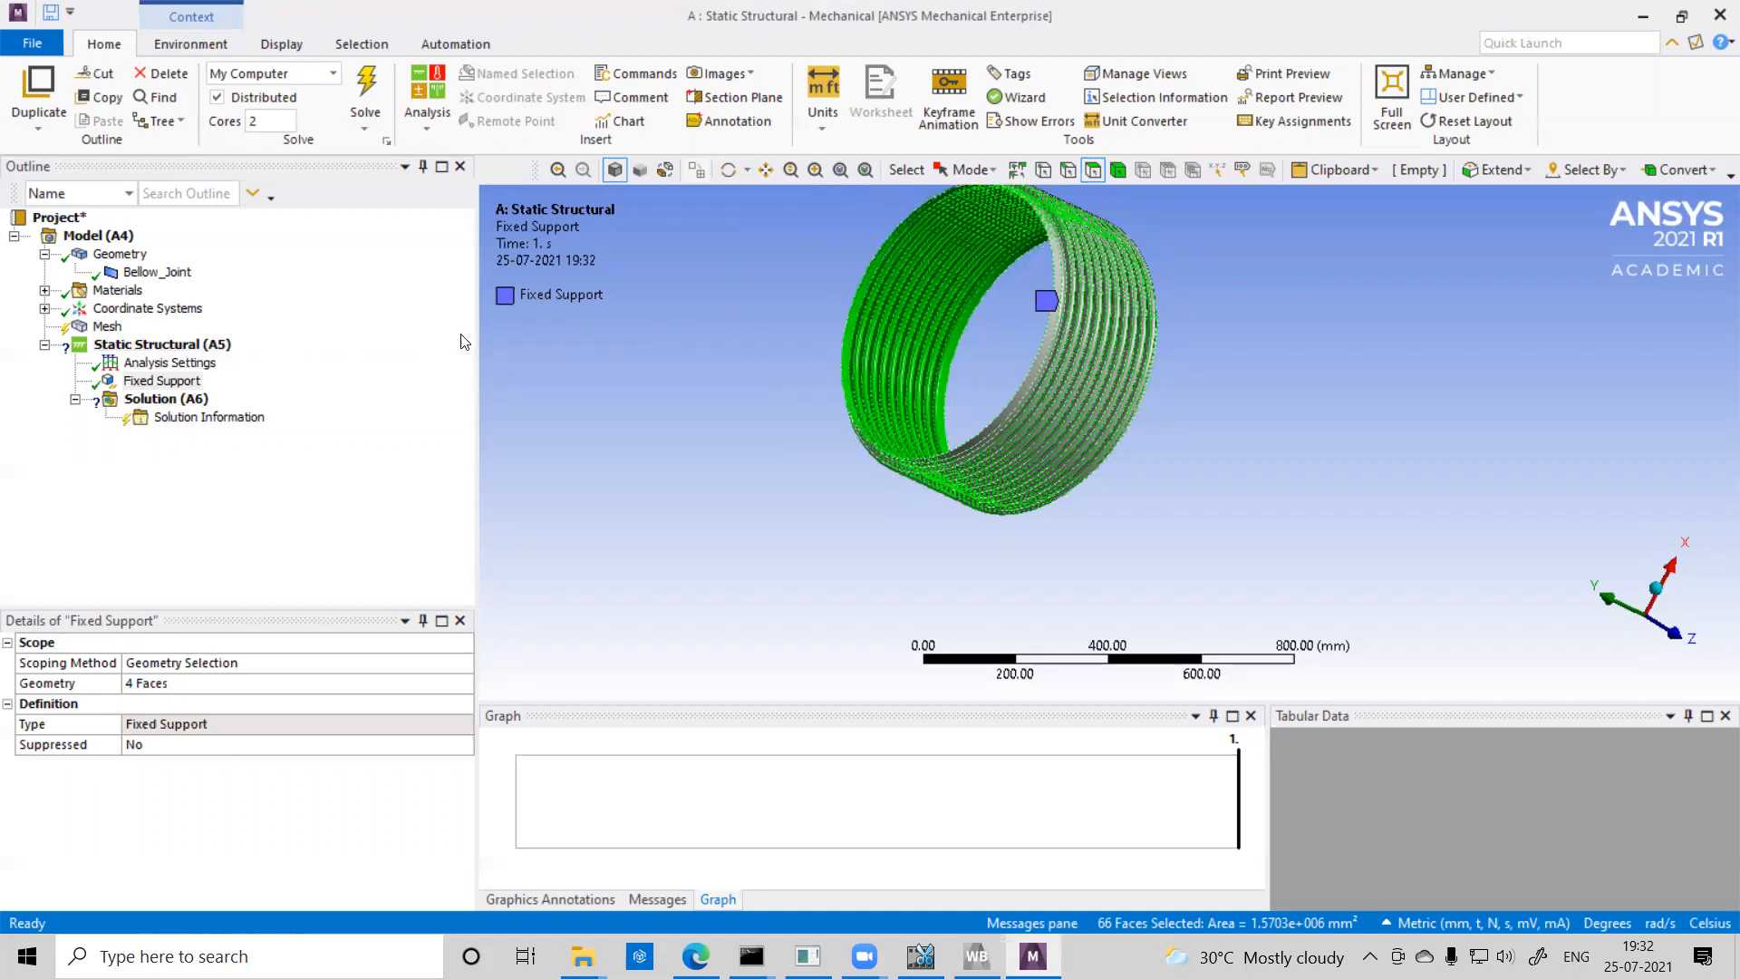
# Insert a Pressure load in the Static Structural analysis on the selected faces with a magnitude of 0.5 MPa.
pyautogui.rightClick(187, 346)
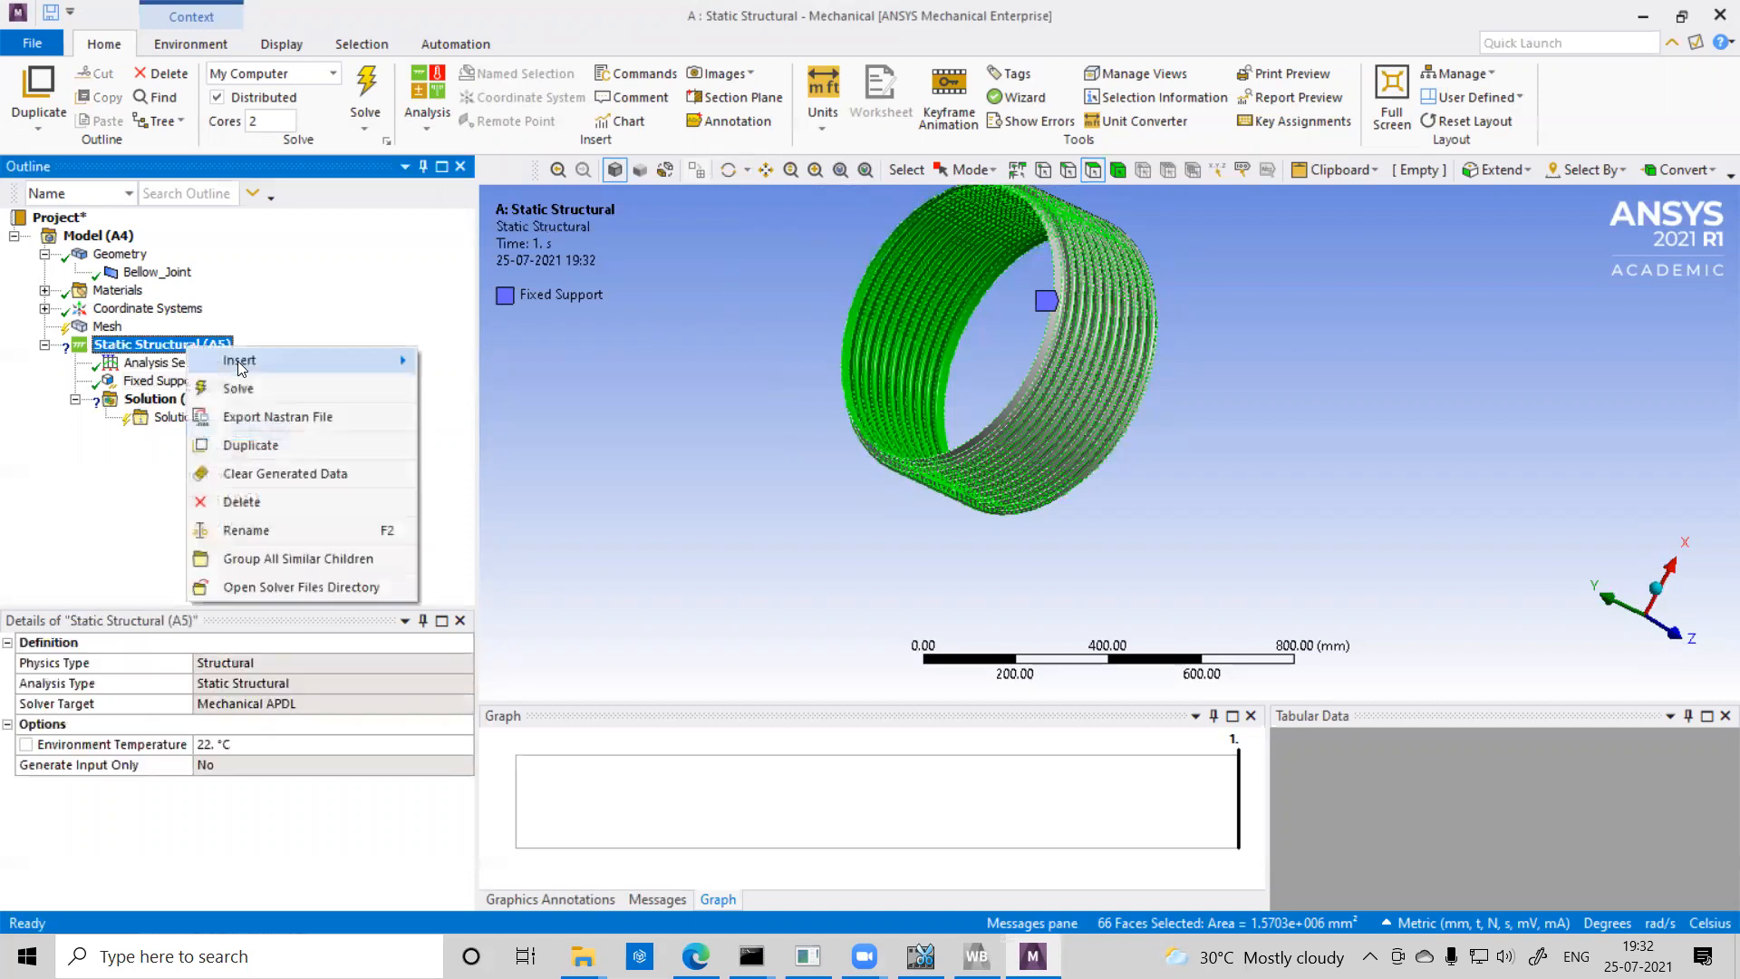
pyautogui.moveTo(237, 361)
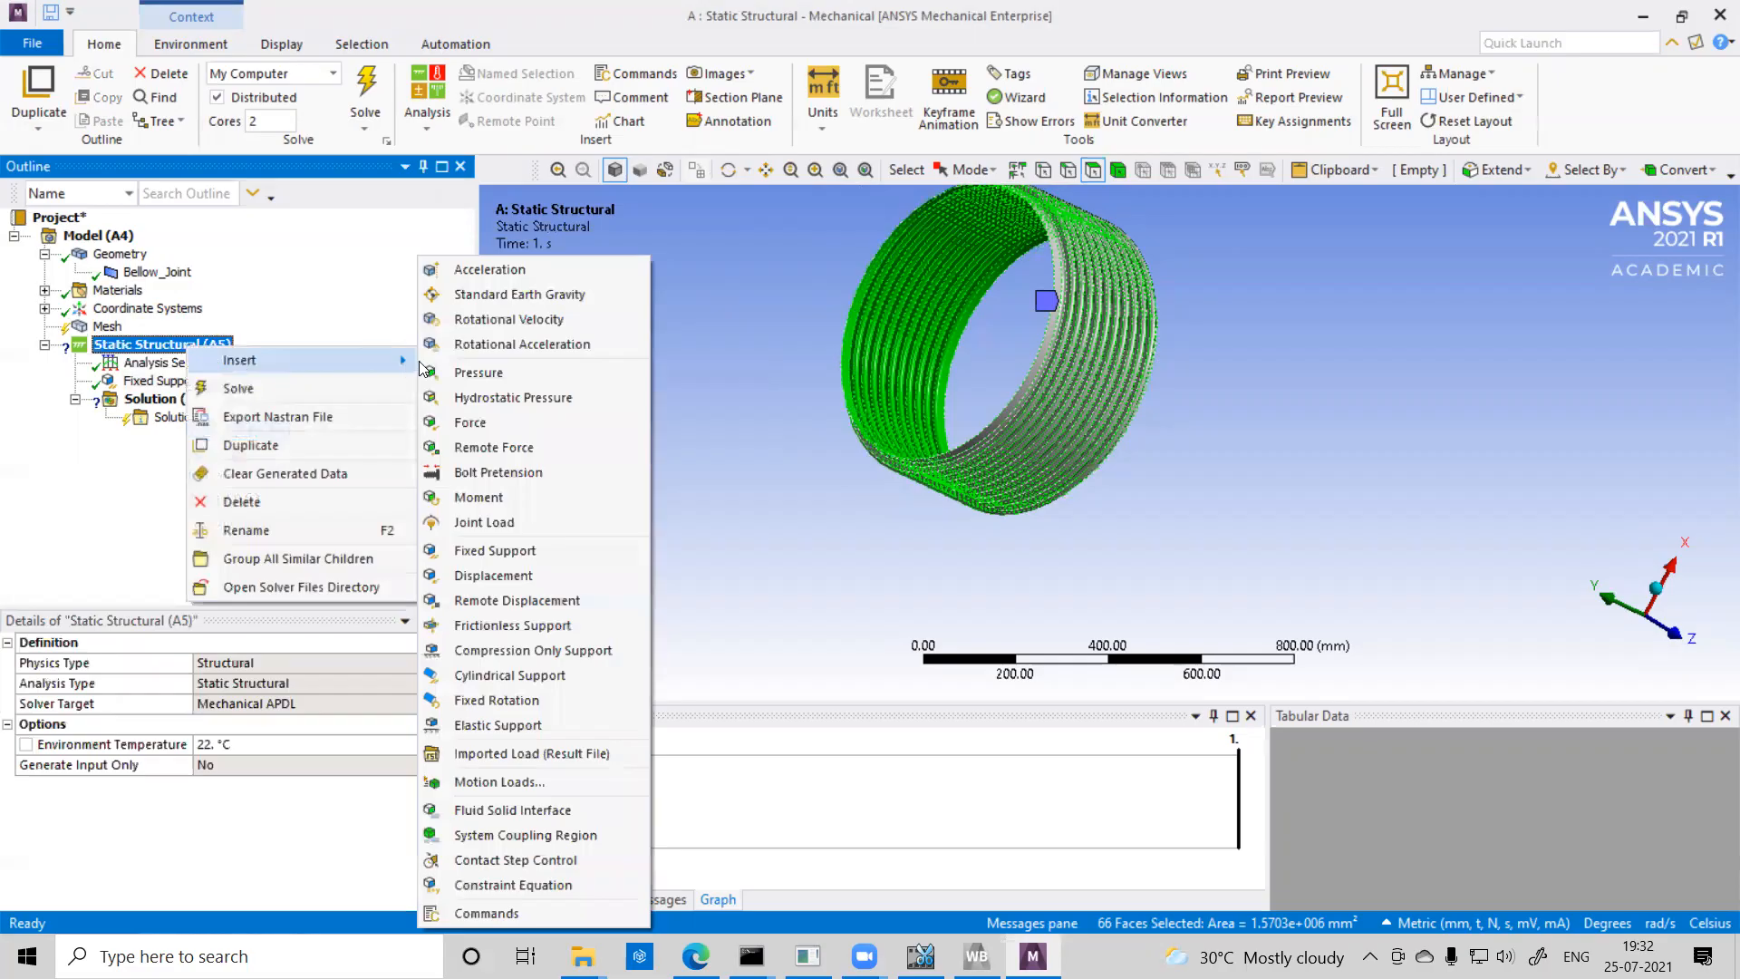
pyautogui.click(490, 375)
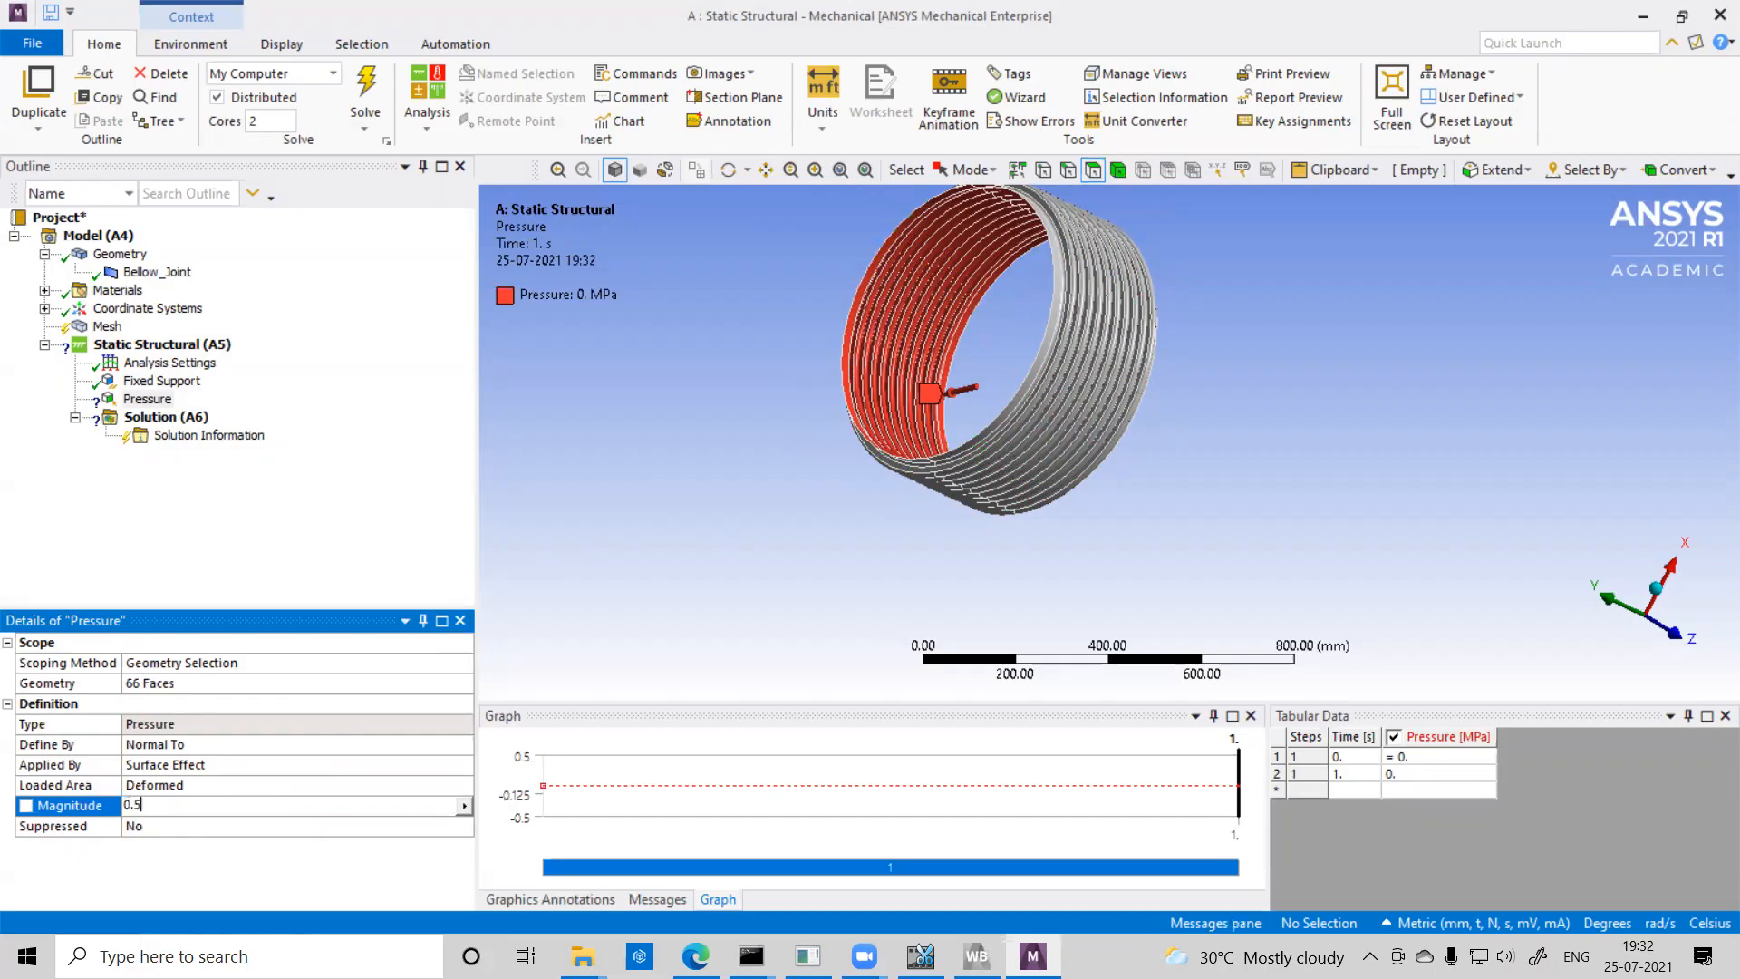
pyautogui.press('Return')
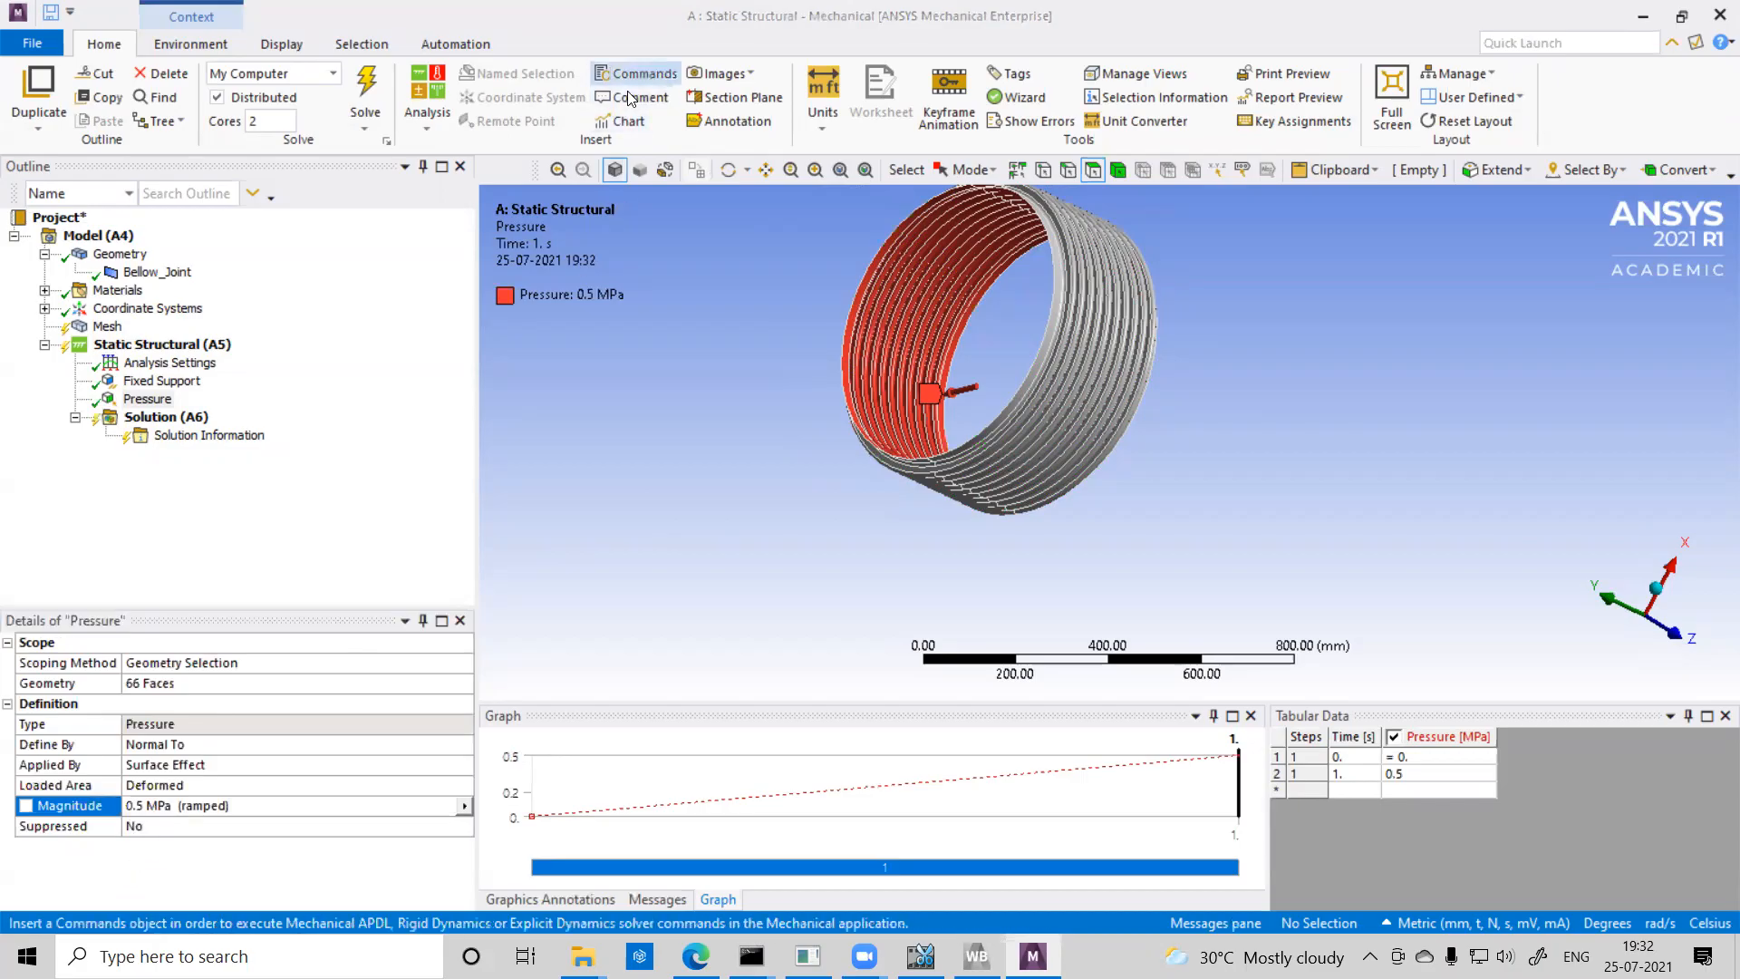
pyautogui.click(825, 127)
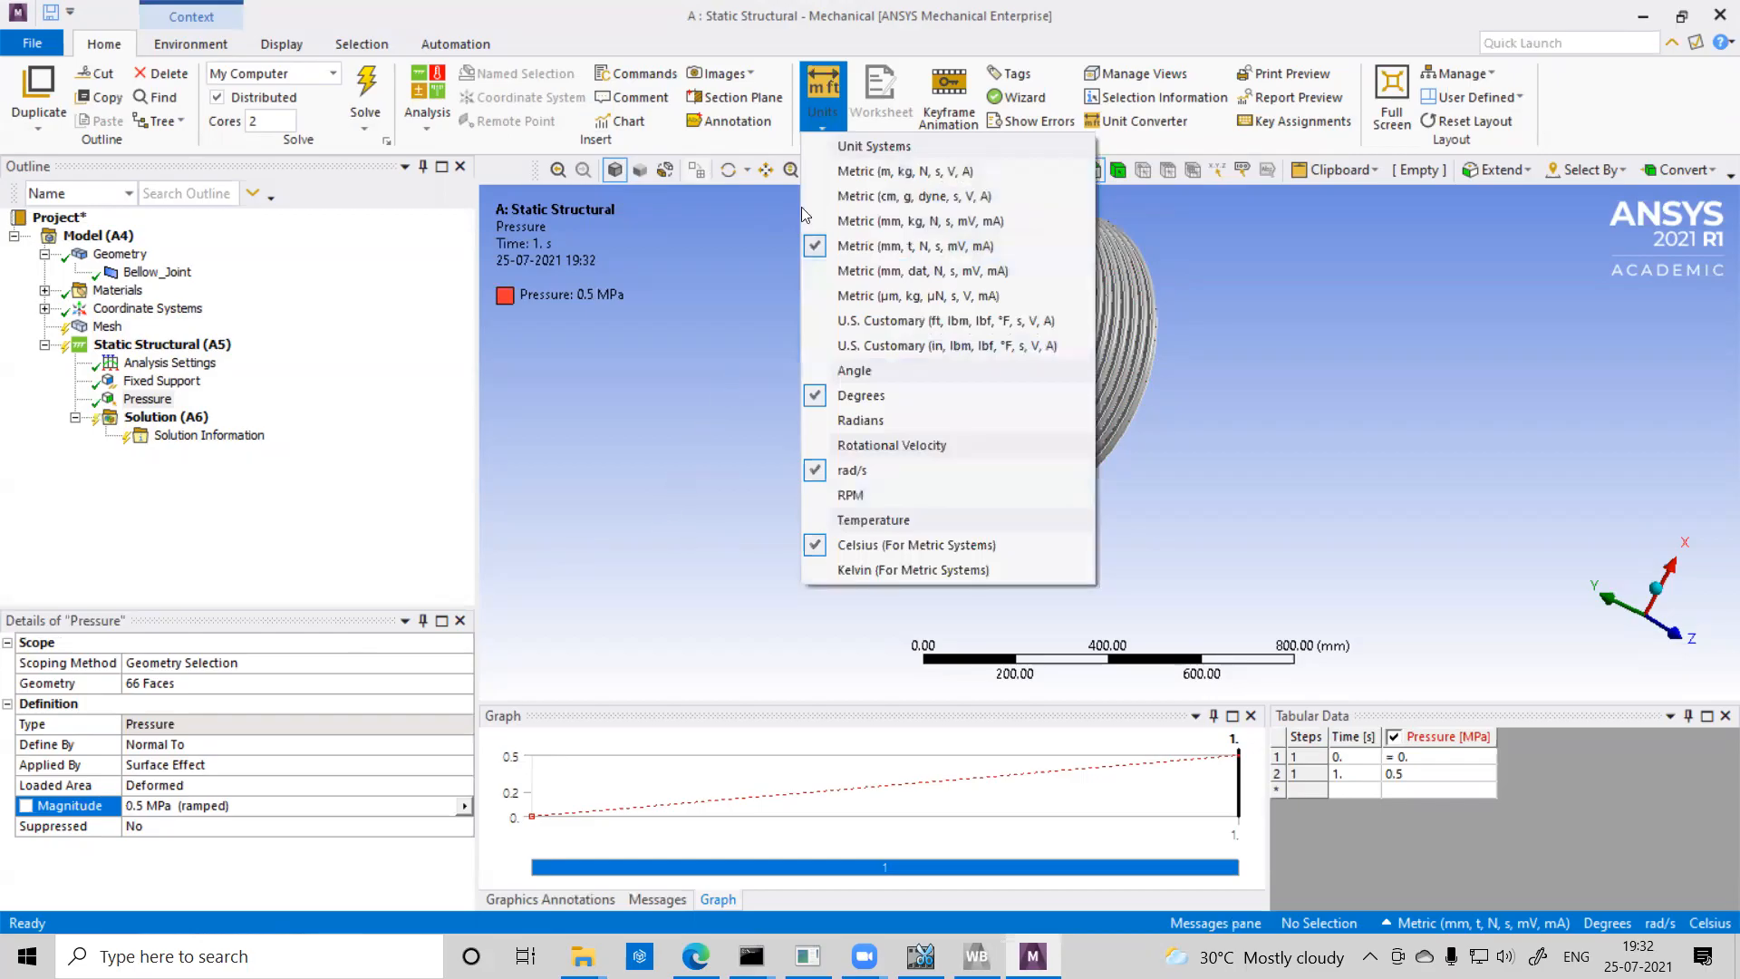
pyautogui.click(609, 603)
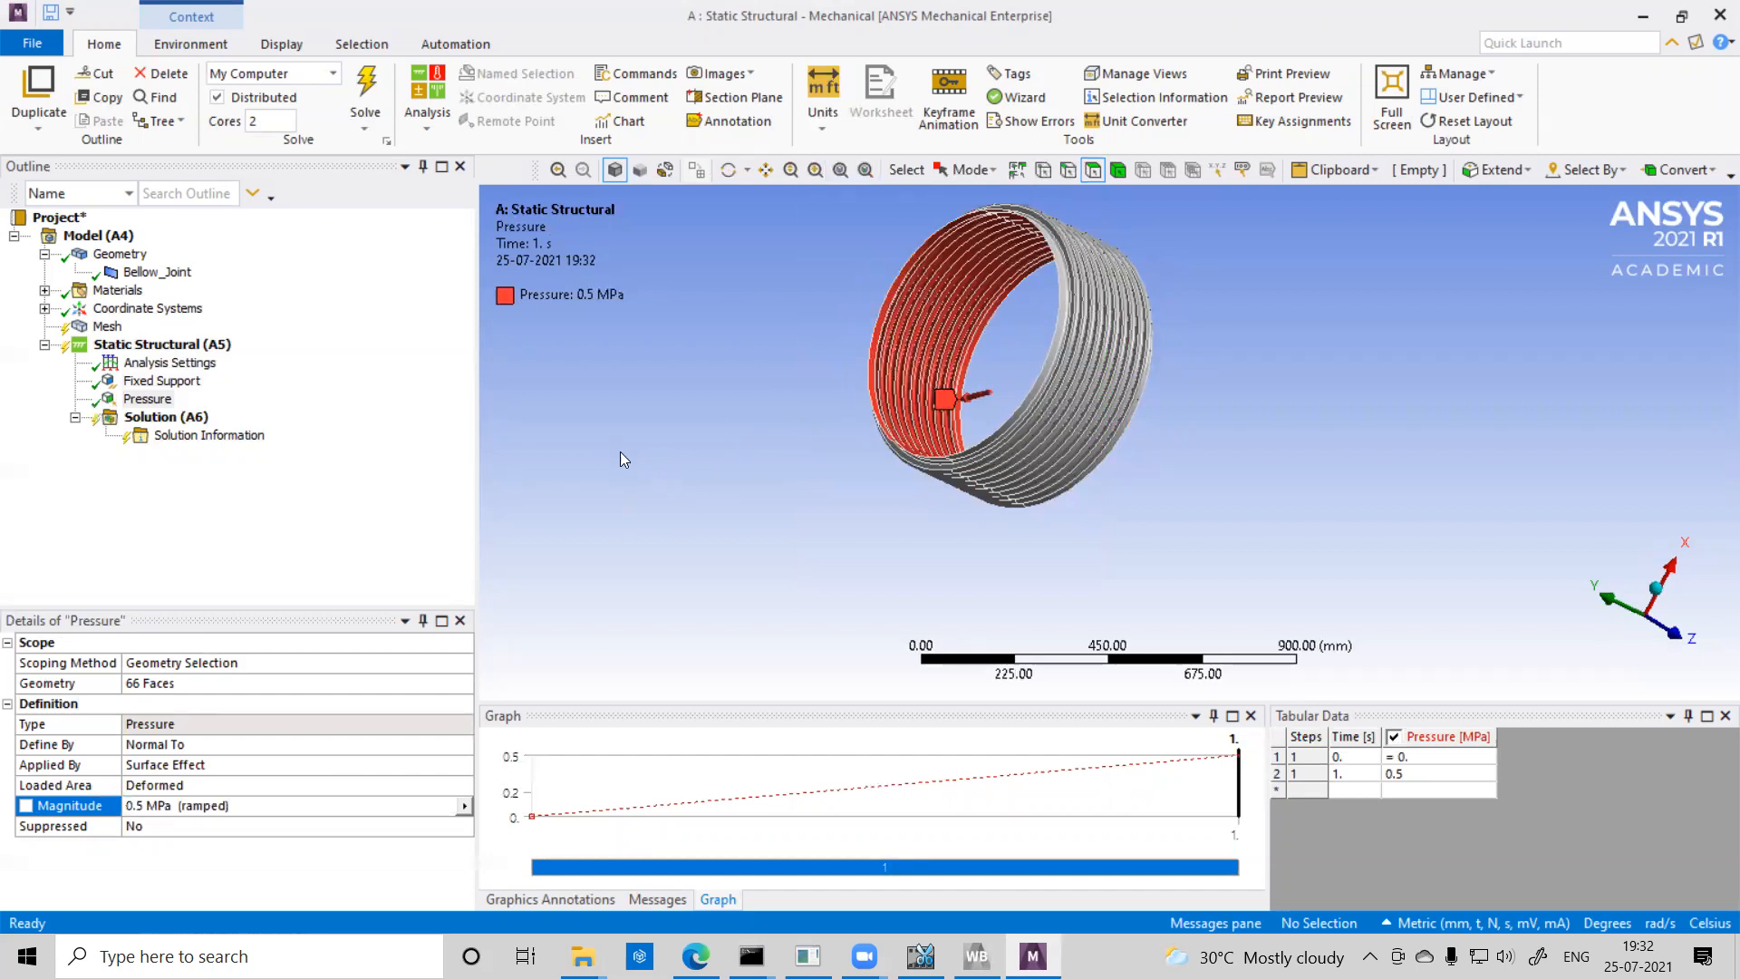
# Insert a Total Deformation result for all bodies under the Solution.
pyautogui.click(179, 417)
pyautogui.rightClick(181, 420)
pyautogui.moveTo(268, 438)
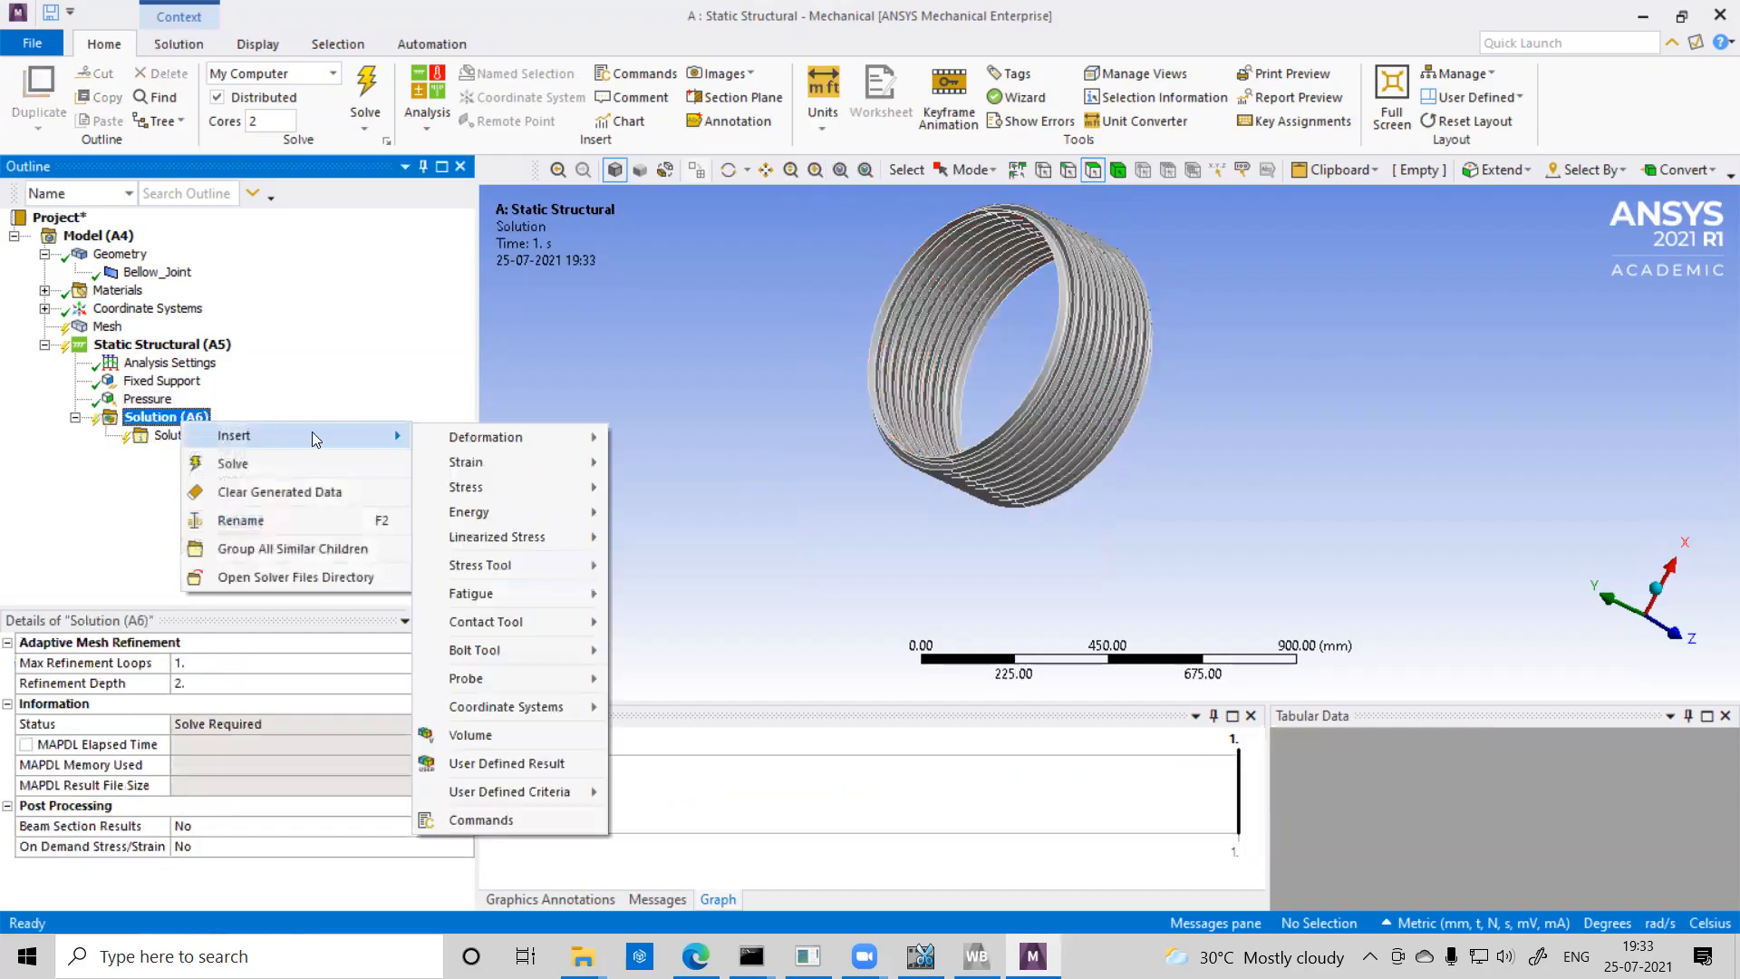
pyautogui.click(649, 441)
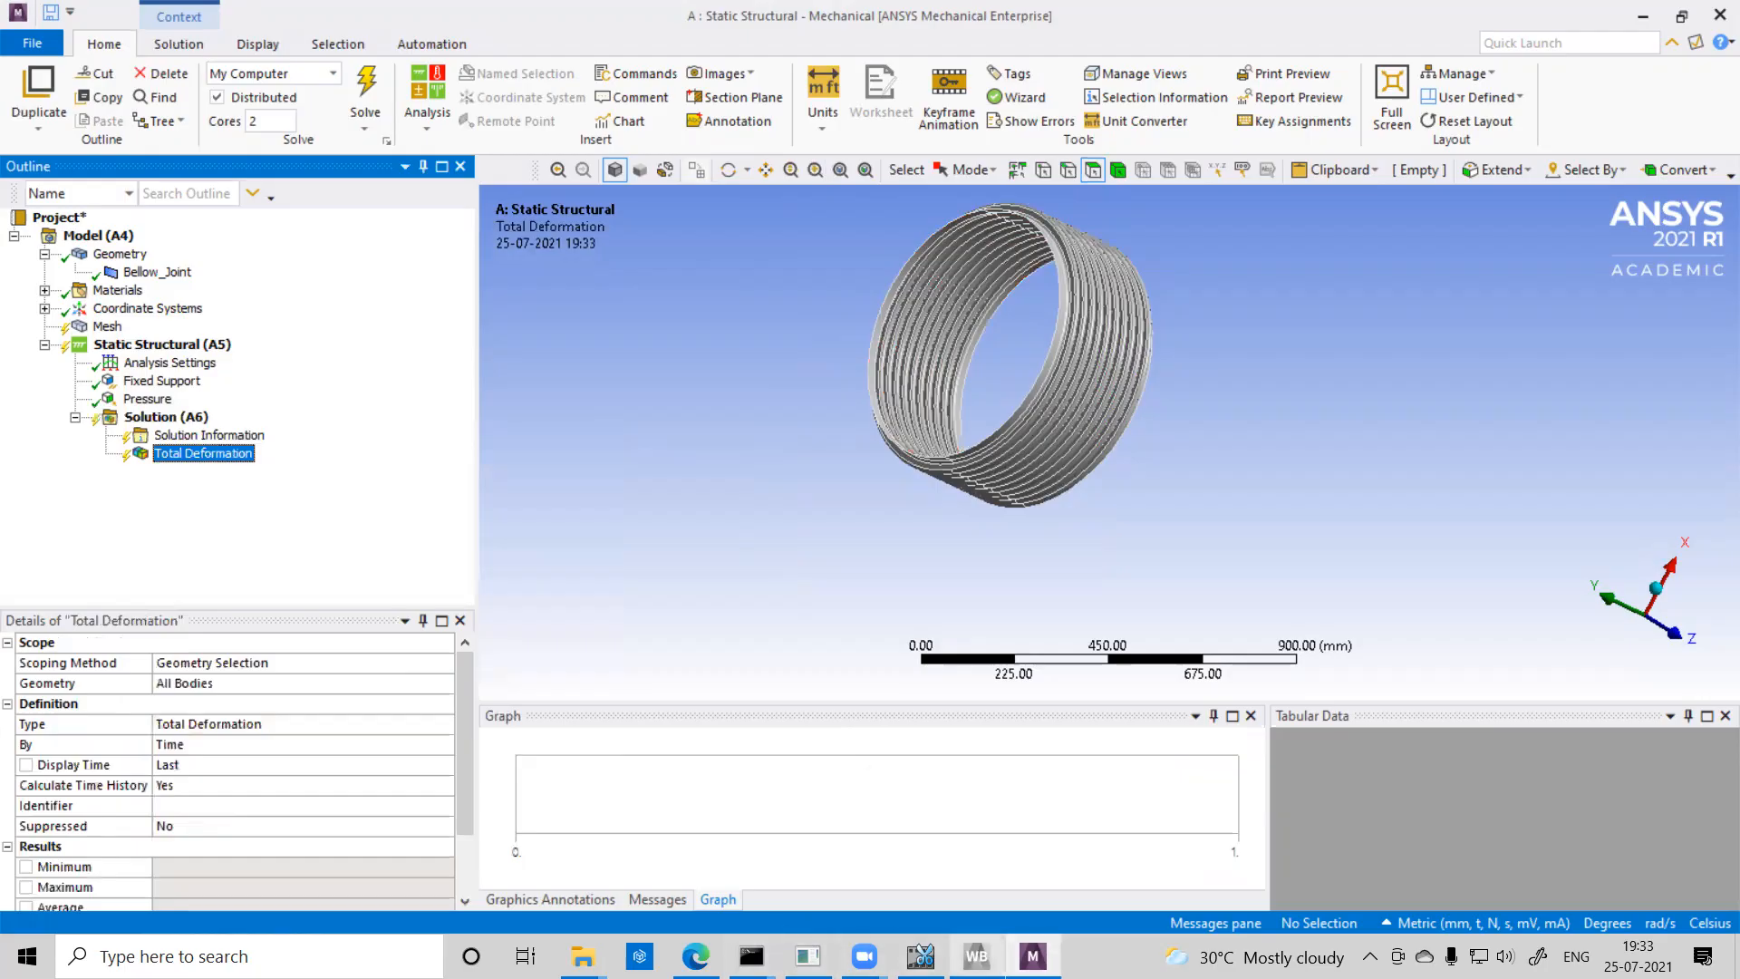
pyautogui.moveTo(696, 956)
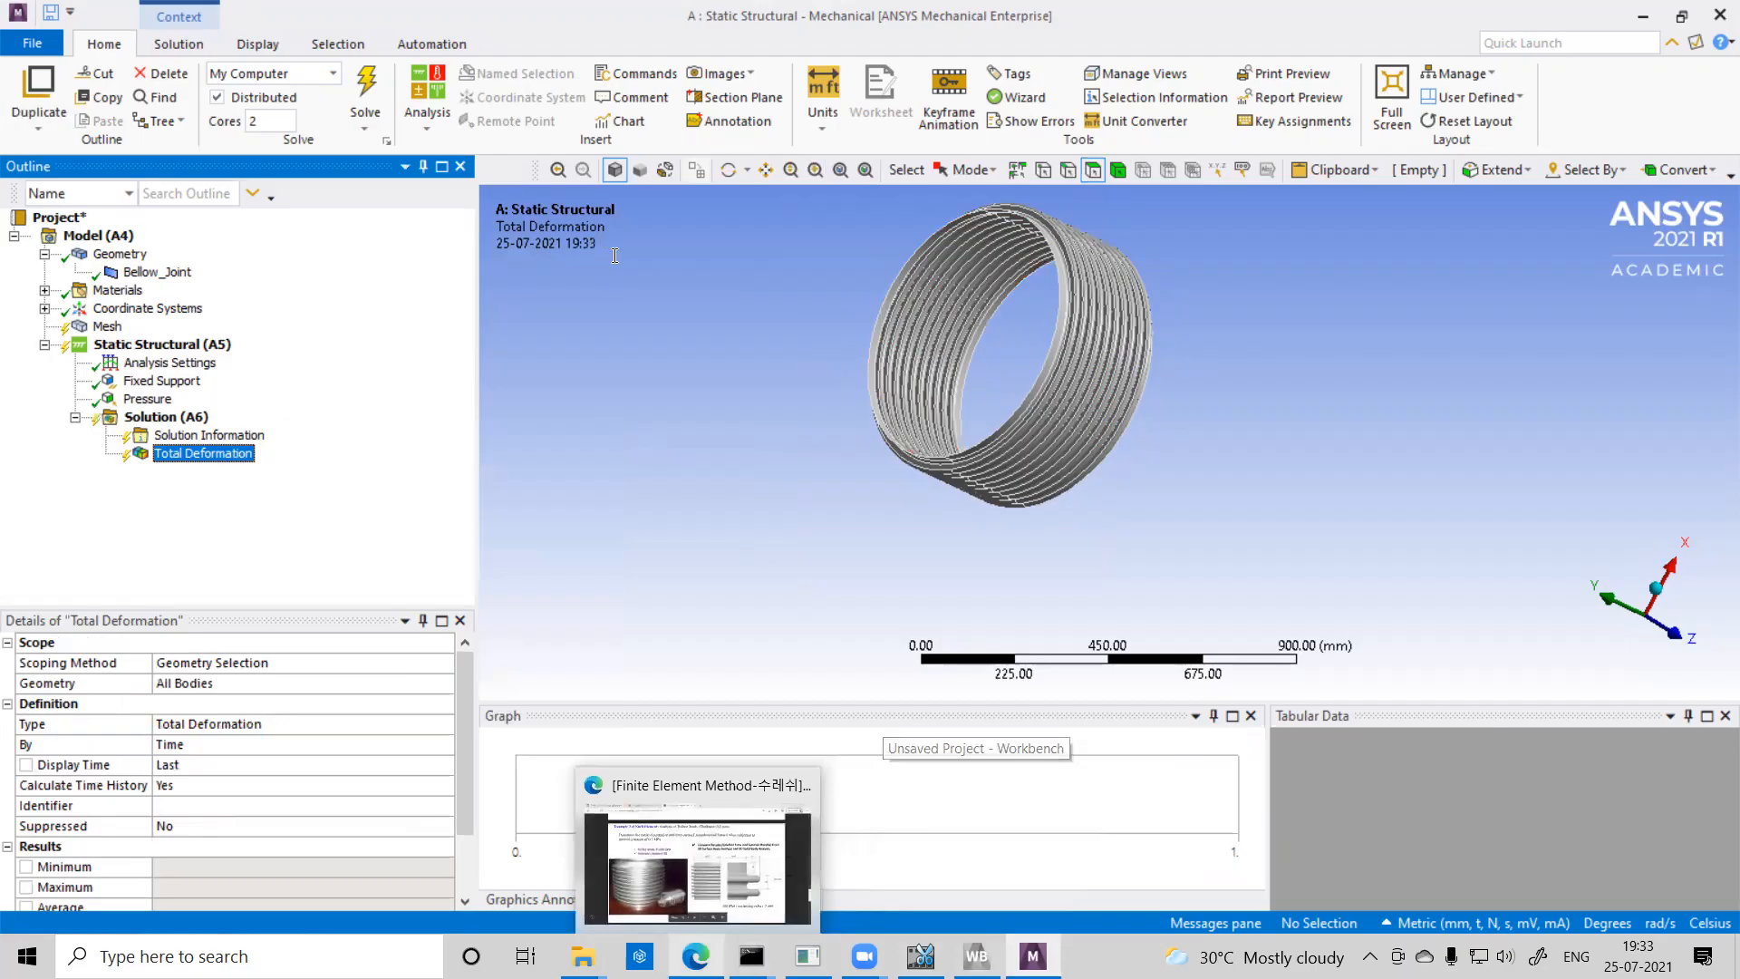
pyautogui.click(697, 956)
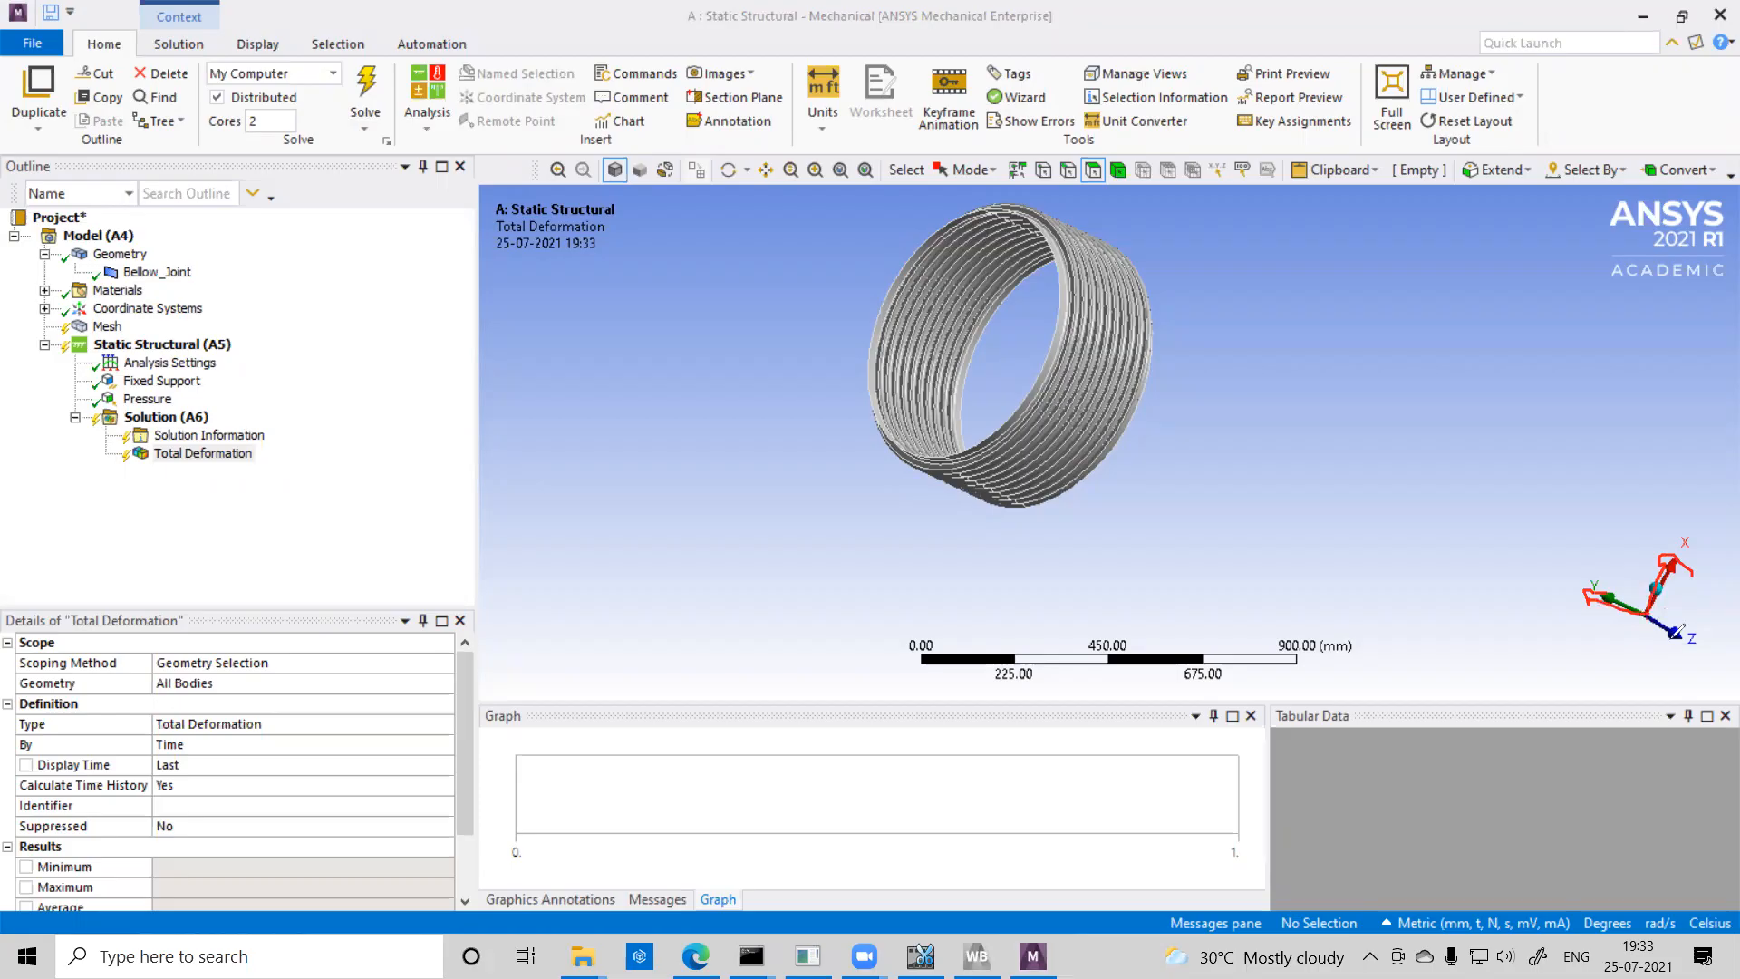
pyautogui.moveTo(970, 482)
pyautogui.mouseDown()
pyautogui.moveTo(1101, 381)
pyautogui.moveTo(1074, 235)
pyautogui.moveTo(1047, 195)
pyautogui.mouseUp()
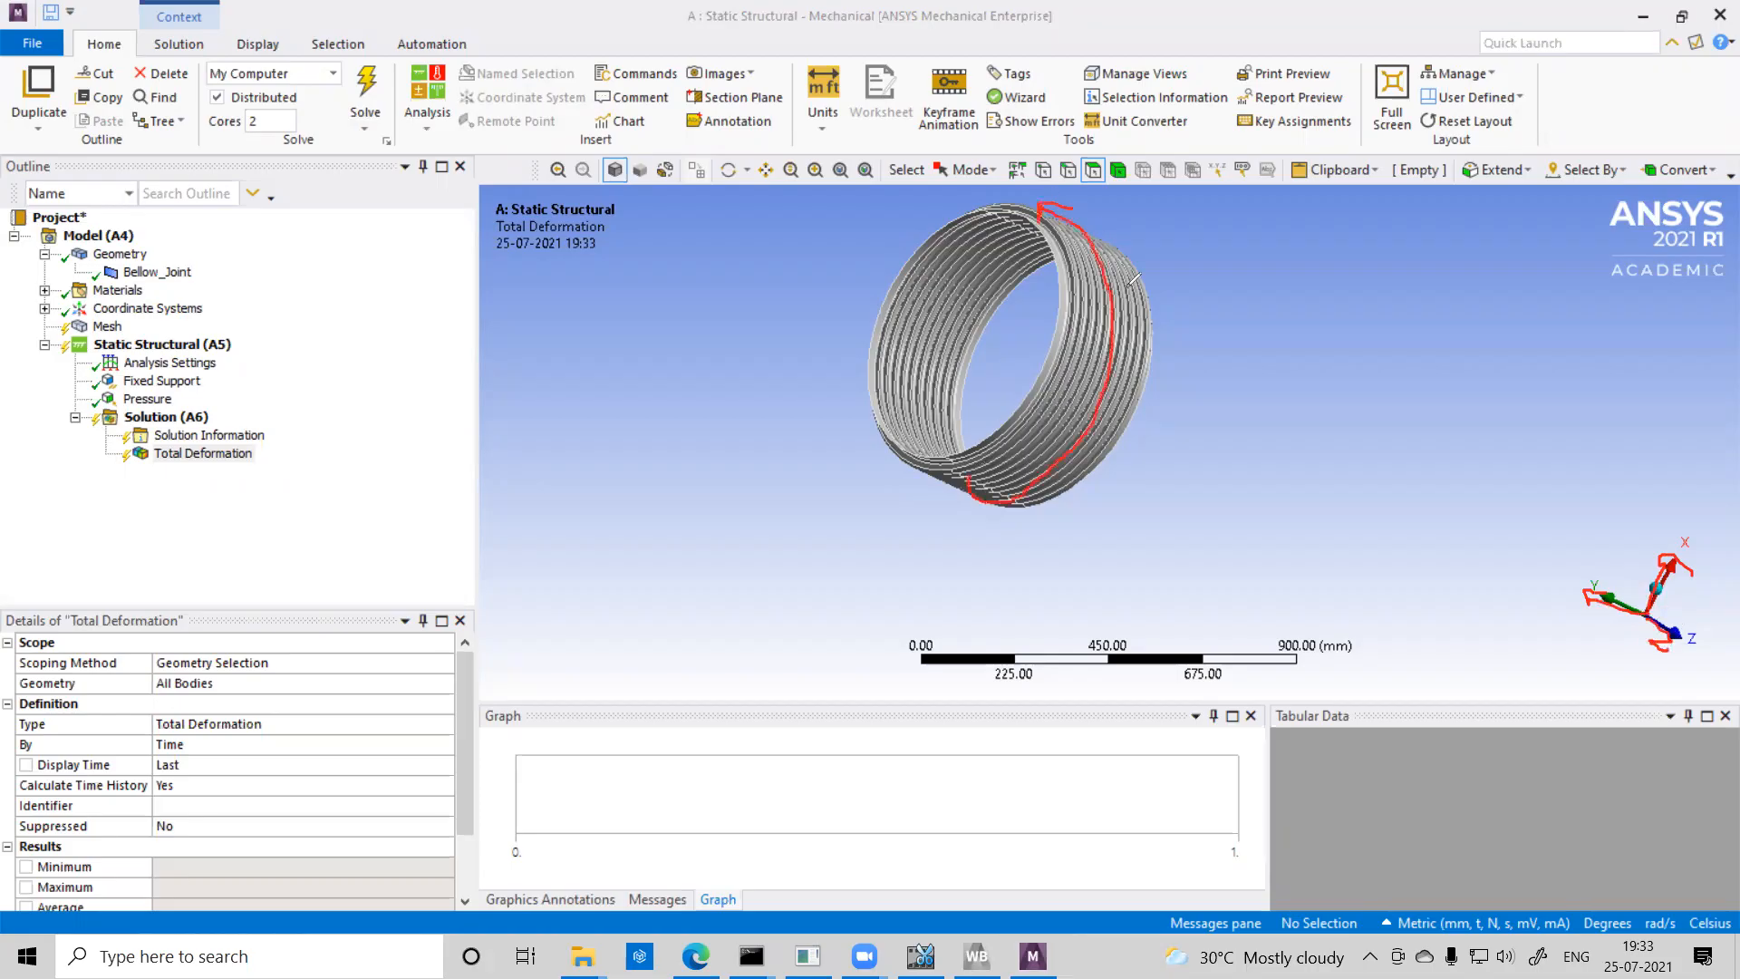
pyautogui.rightClick(1208, 373)
pyautogui.click(1210, 370)
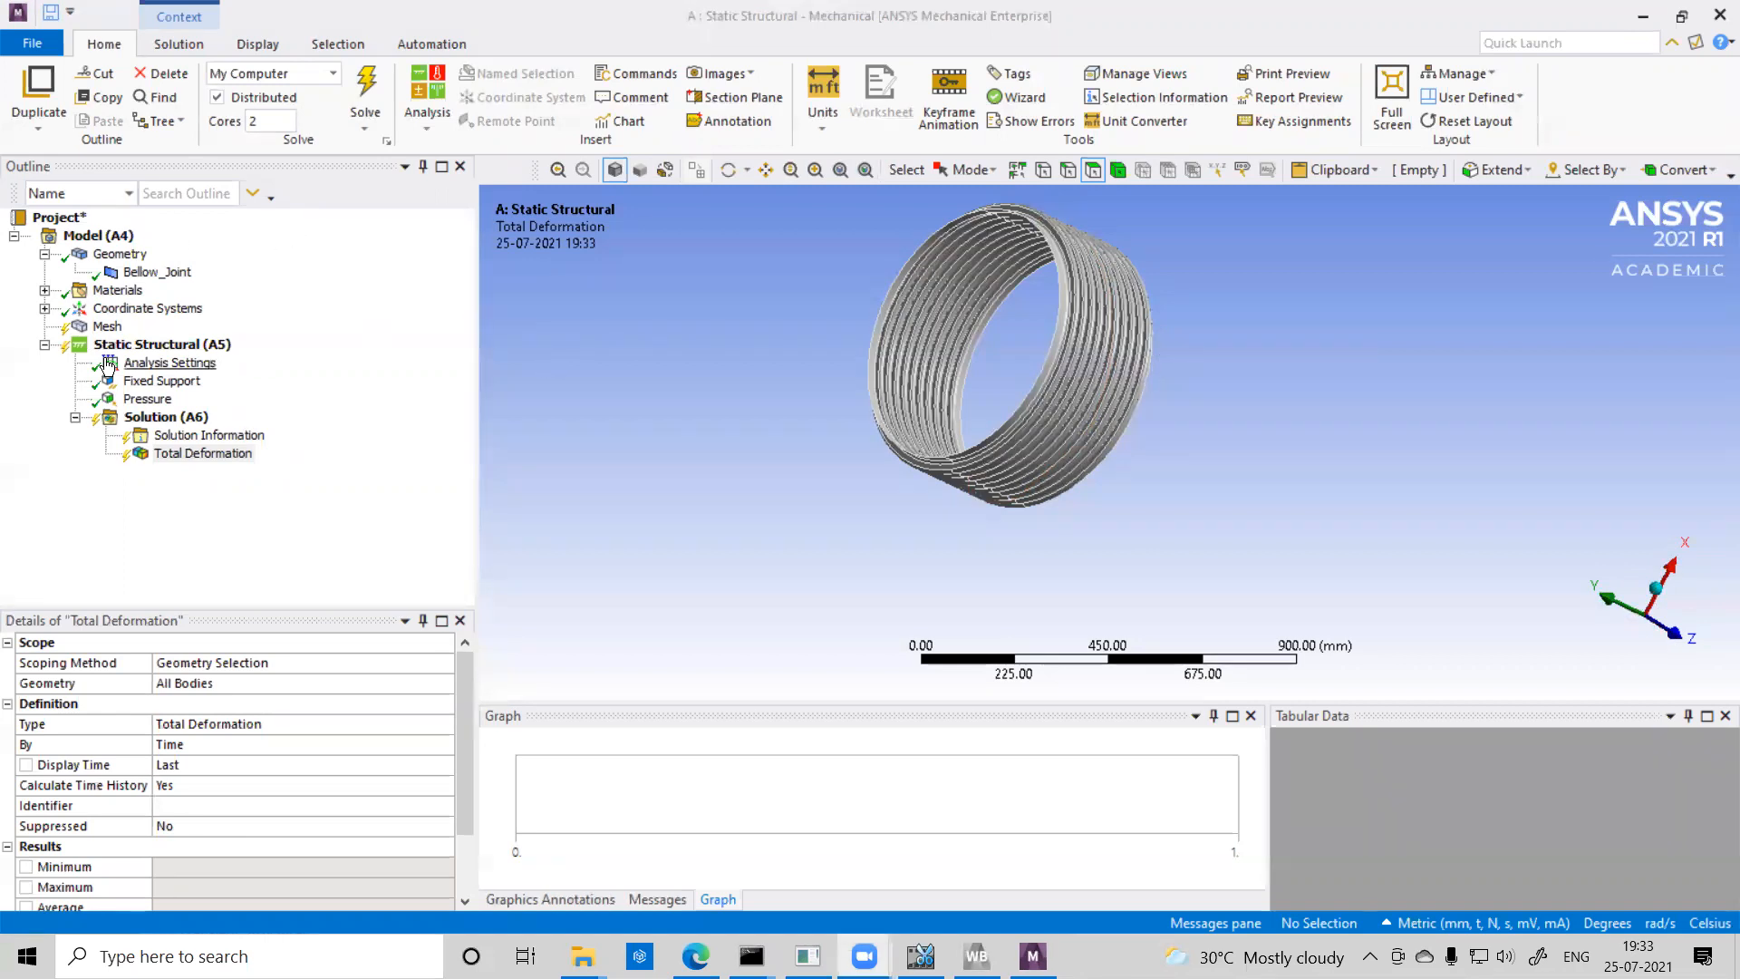
# Insert a new coordinate system alongside the Global Coordinate System.
pyautogui.click(44, 308)
pyautogui.click(116, 326)
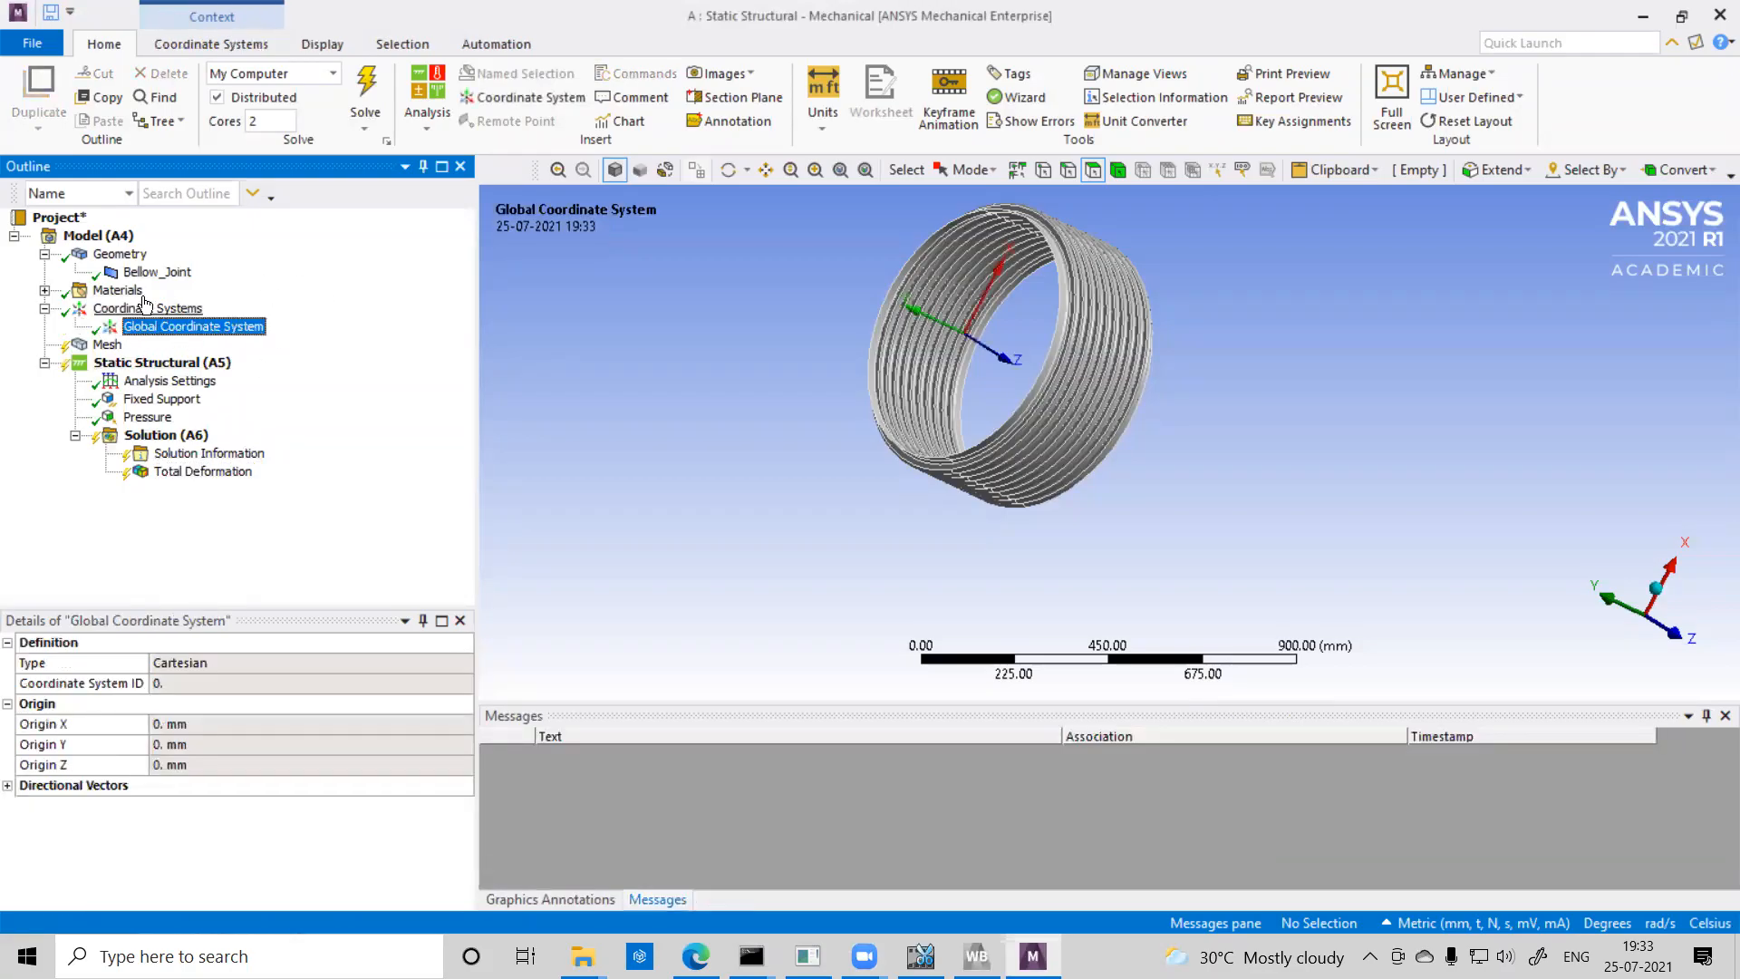
pyautogui.rightClick(142, 314)
pyautogui.moveTo(226, 323)
pyautogui.click(330, 328)
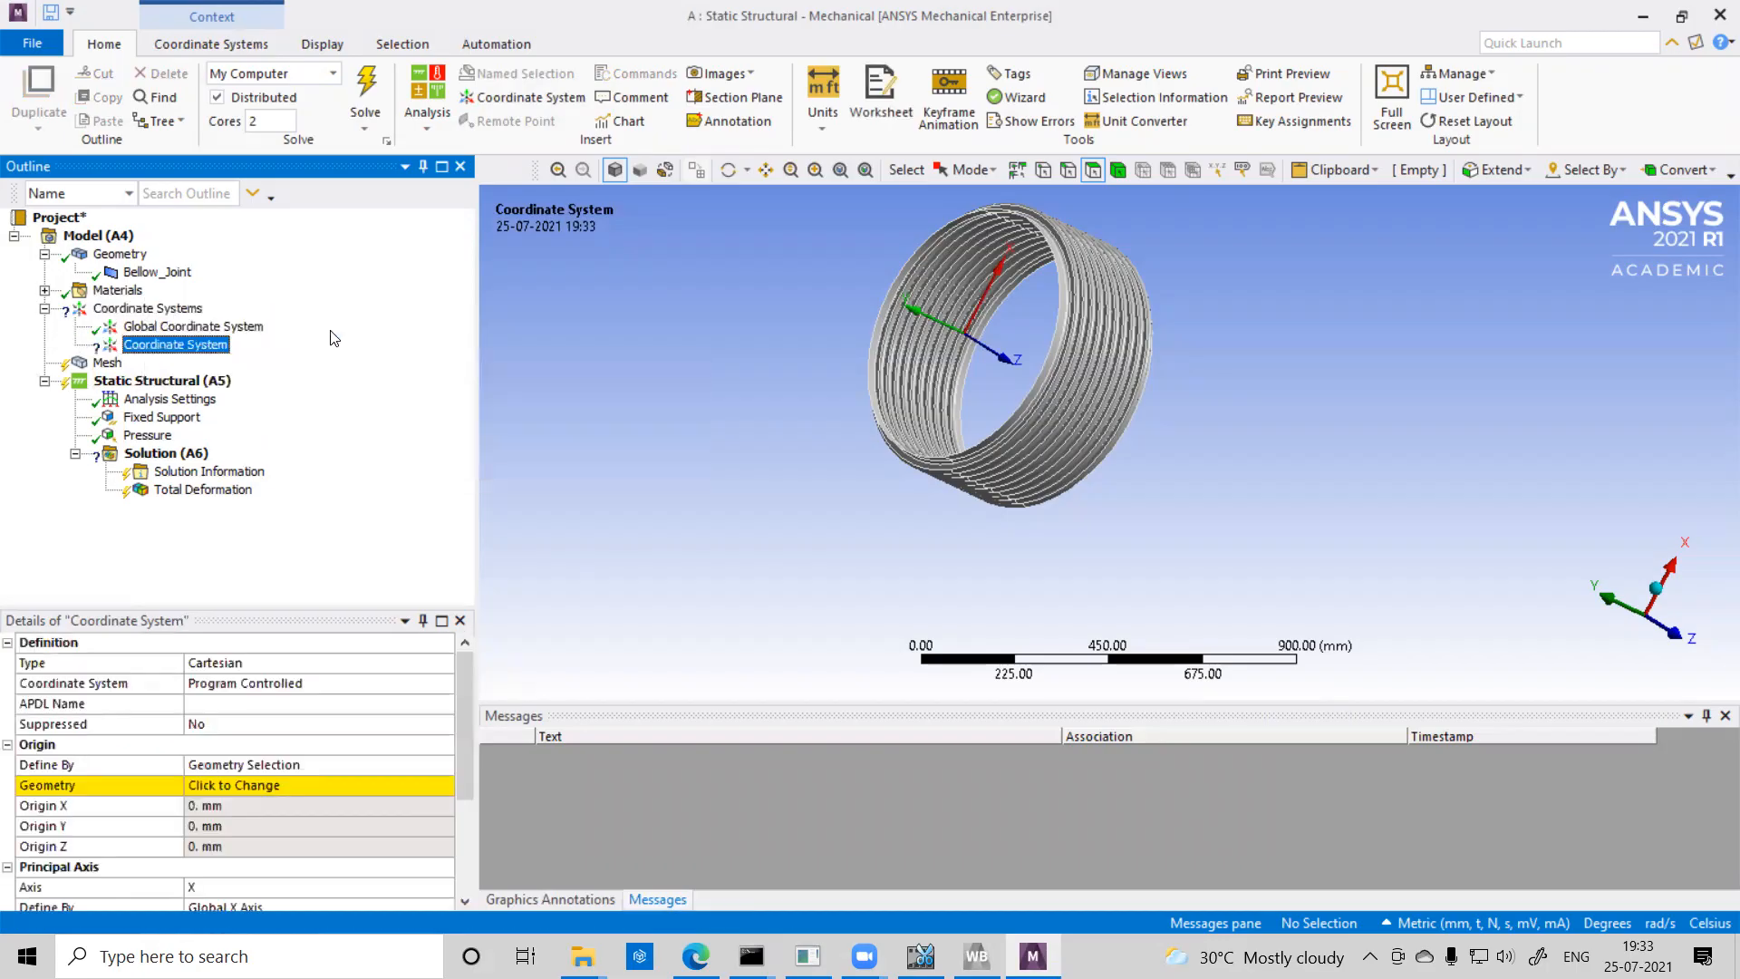
# Rename the new coordinate system as User Cylindrical Co-Ordinate System.
pyautogui.rightClick(140, 350)
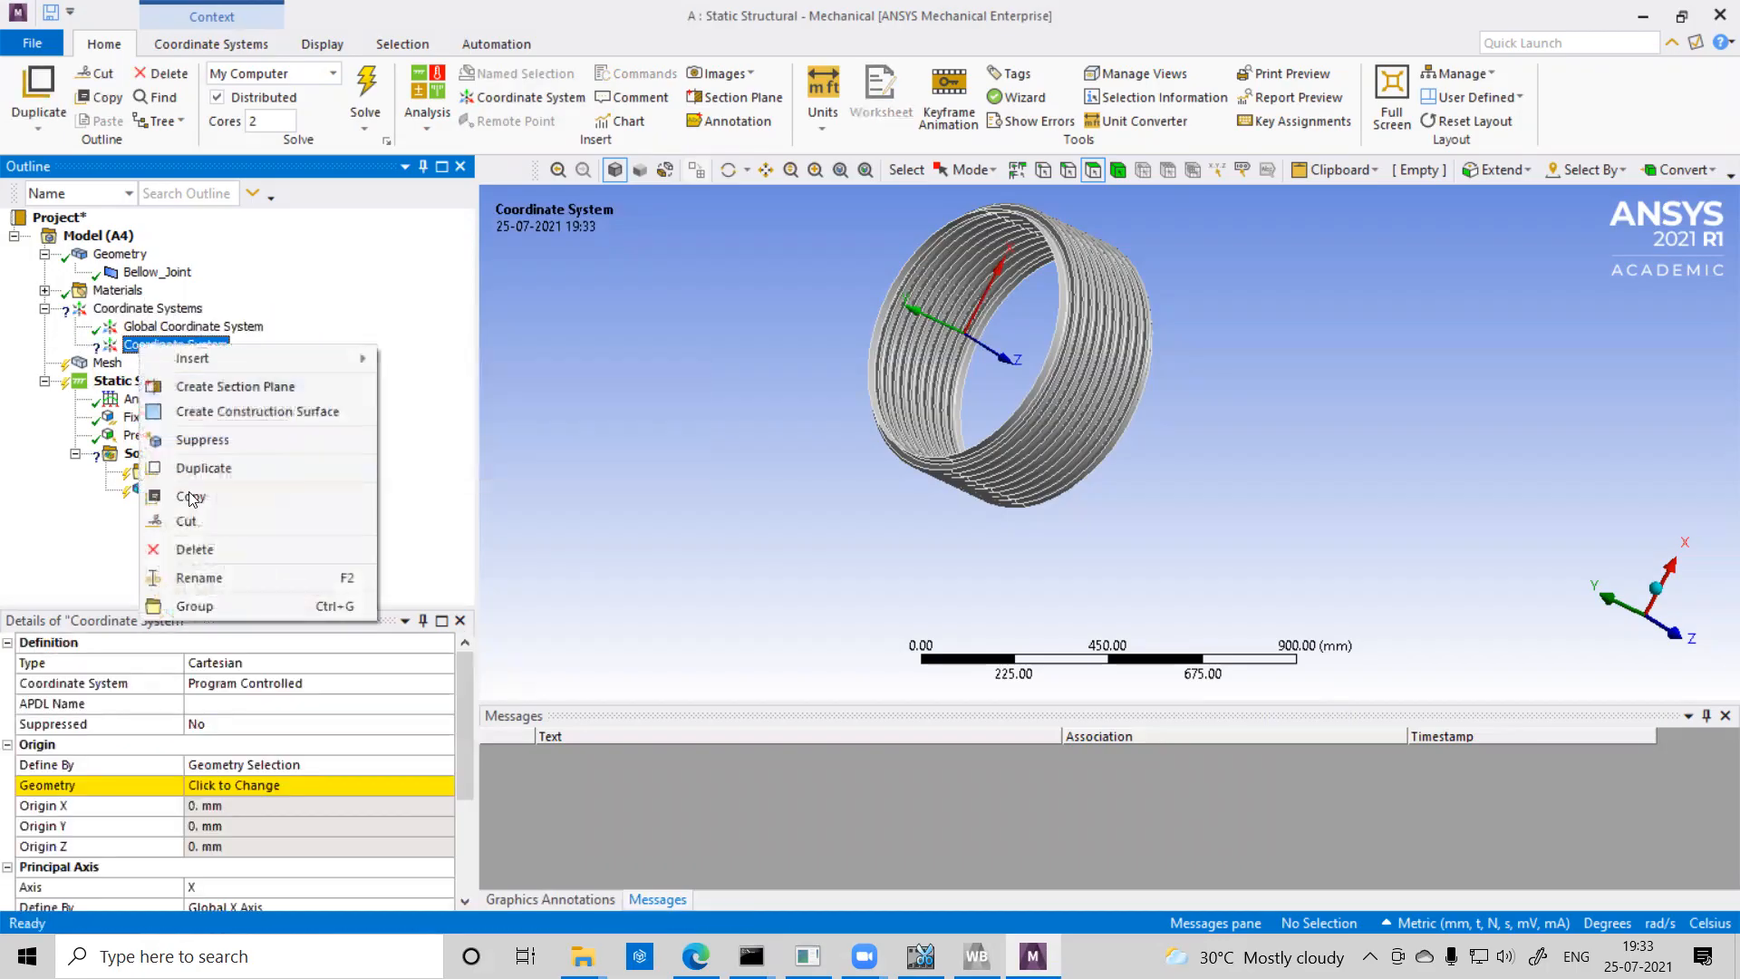
pyautogui.click(198, 578)
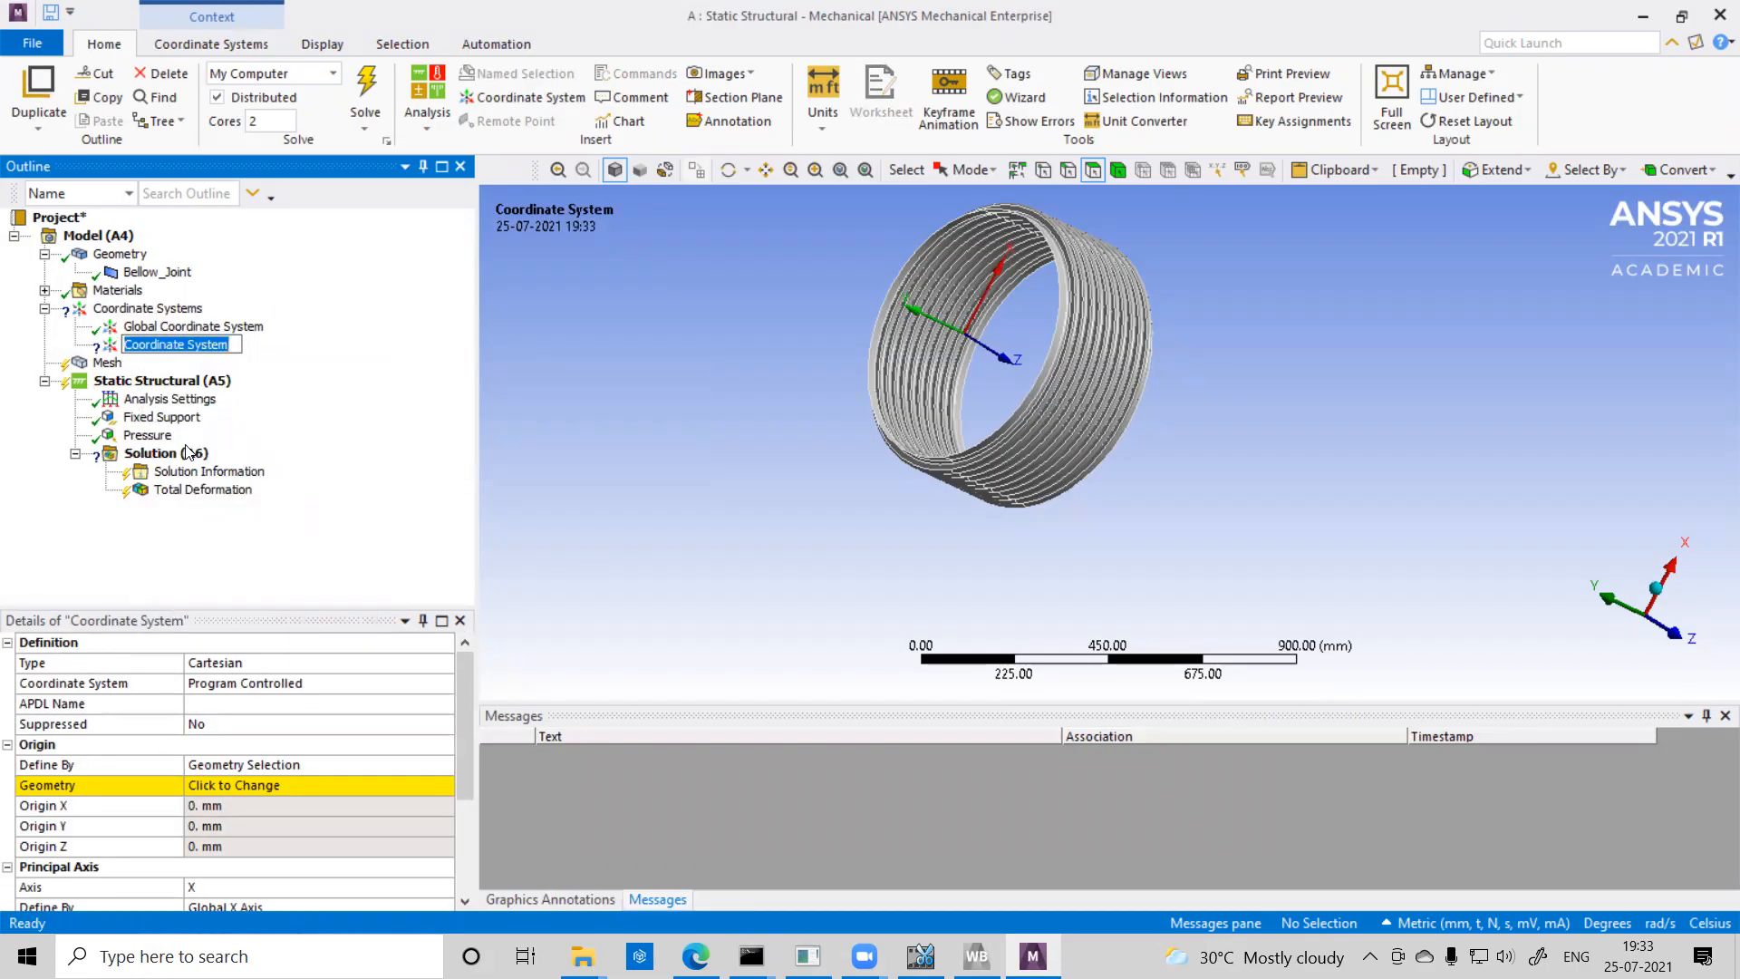
pyautogui.write('User')
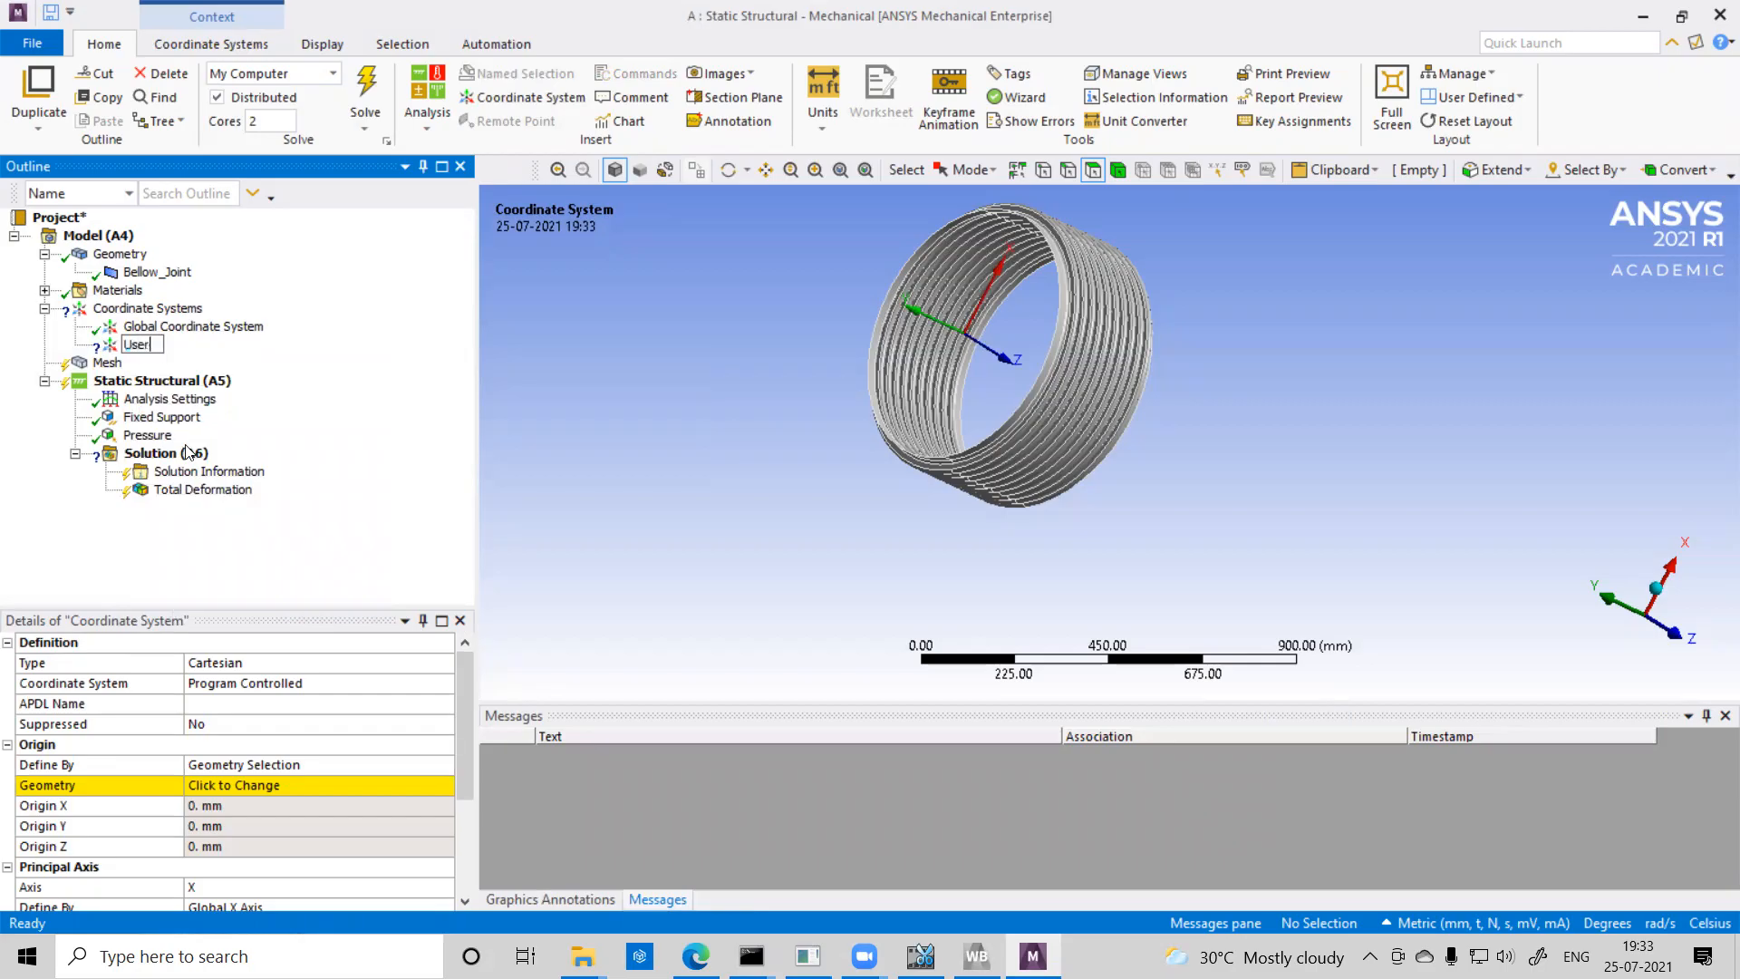
pyautogui.write(' Cylindrical Co-Ordin')
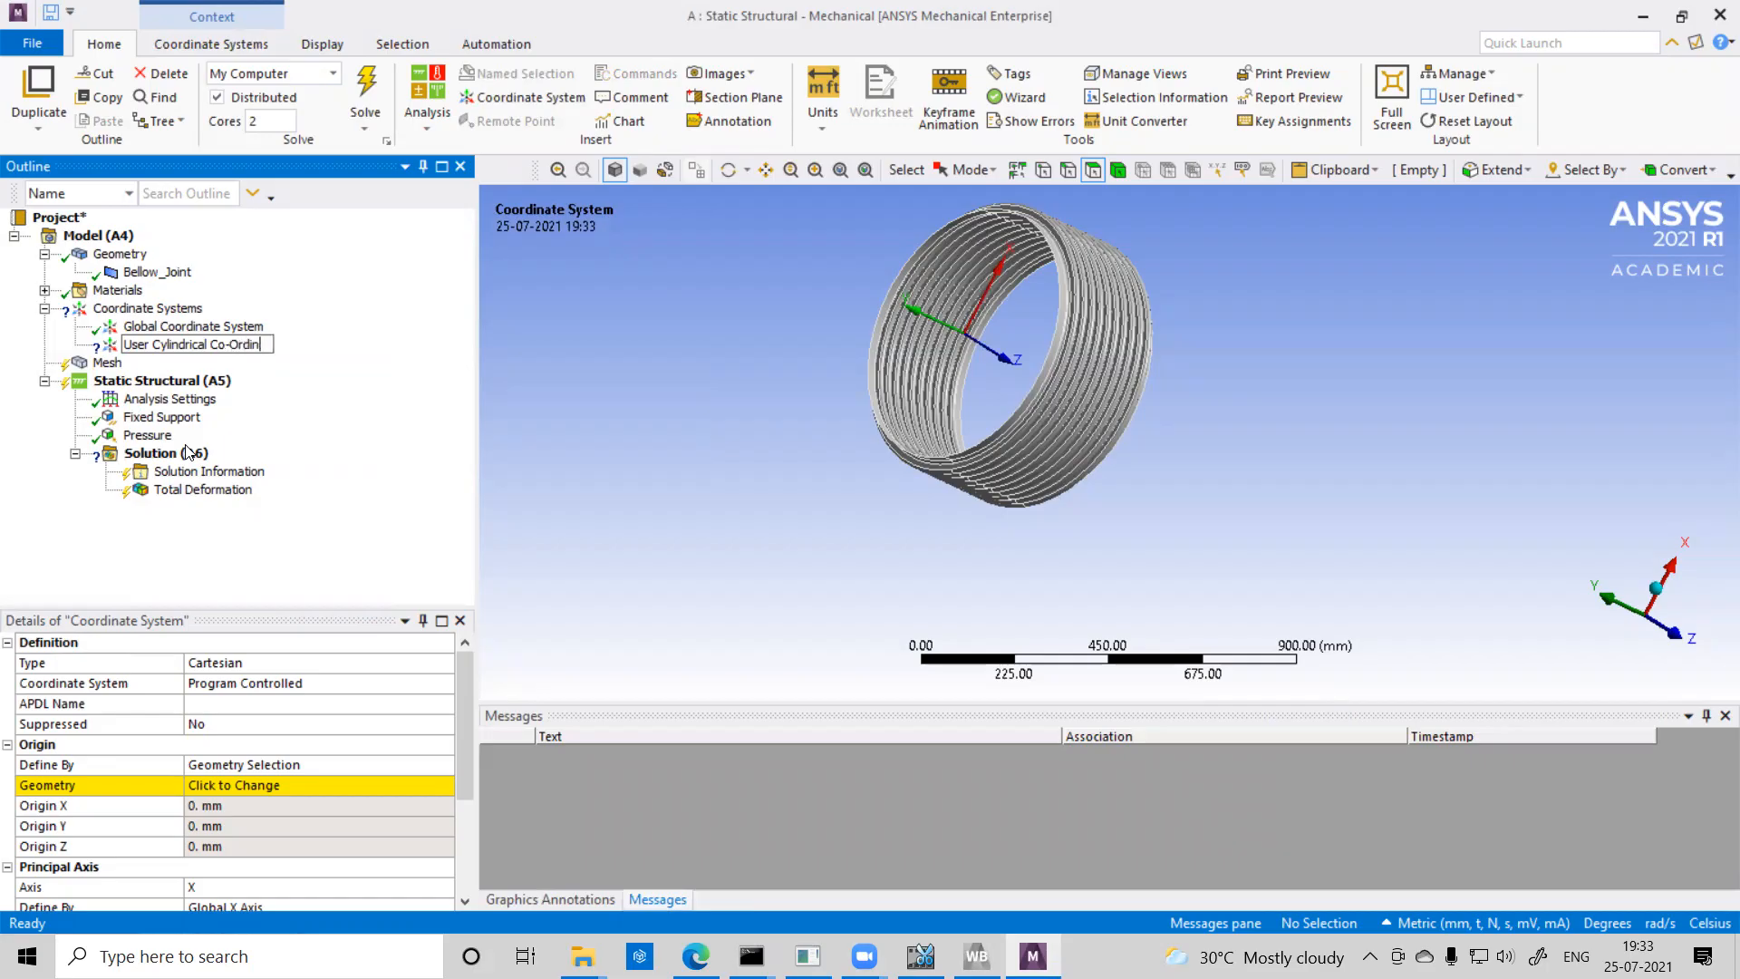
pyautogui.write('ate System')
pyautogui.press('Return')
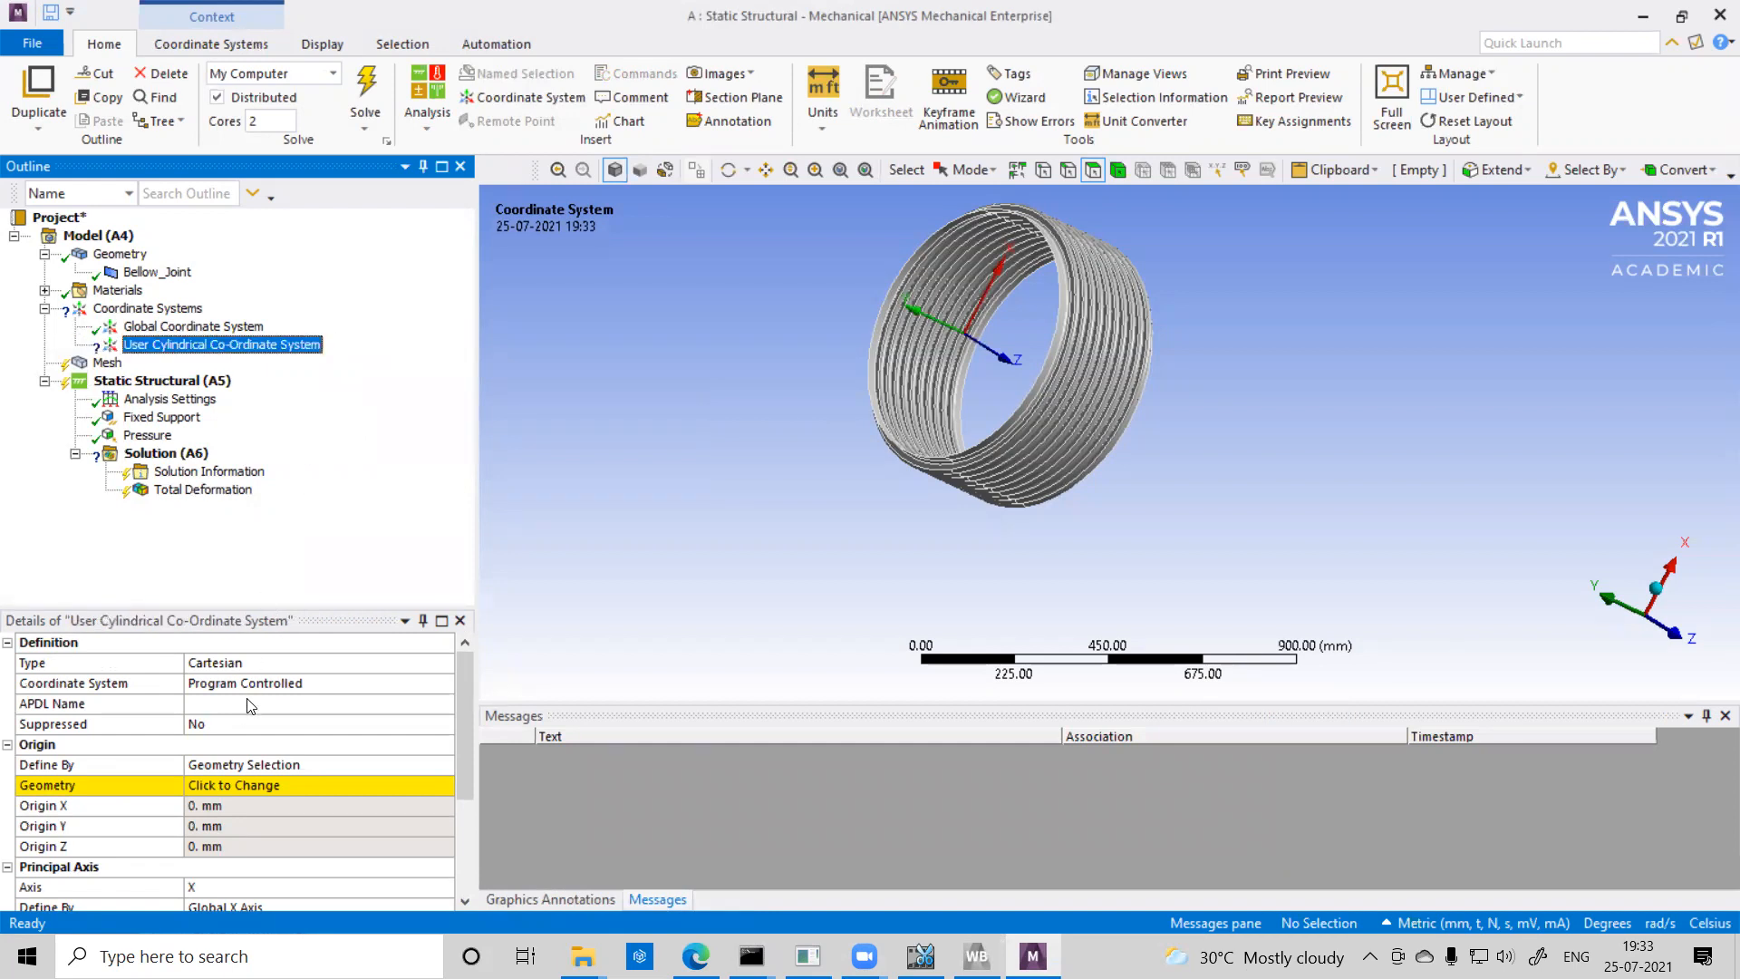
# Set the type of the User Cylindrical Co-Ordinate System to Cylindrical.
pyautogui.click(432, 669)
pyautogui.click(445, 668)
pyautogui.click(281, 696)
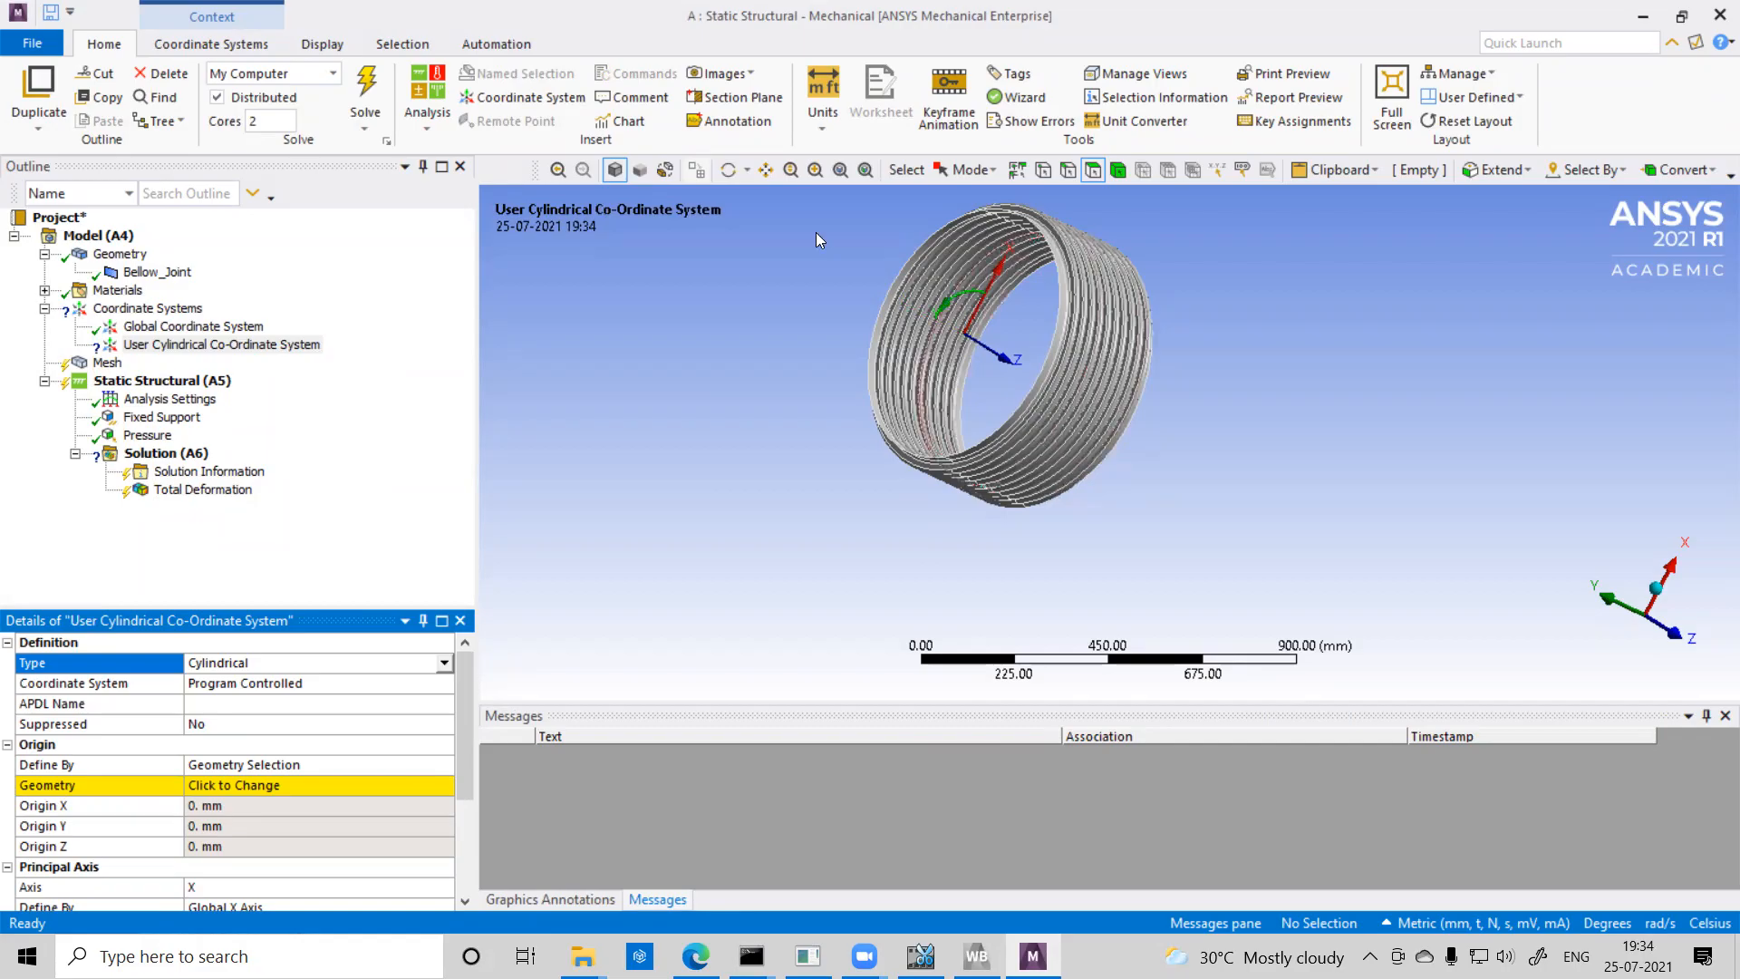
# Define the origin of the User Cylindrical Co-Ordinate System by Global Coordinates.
pyautogui.click(449, 786)
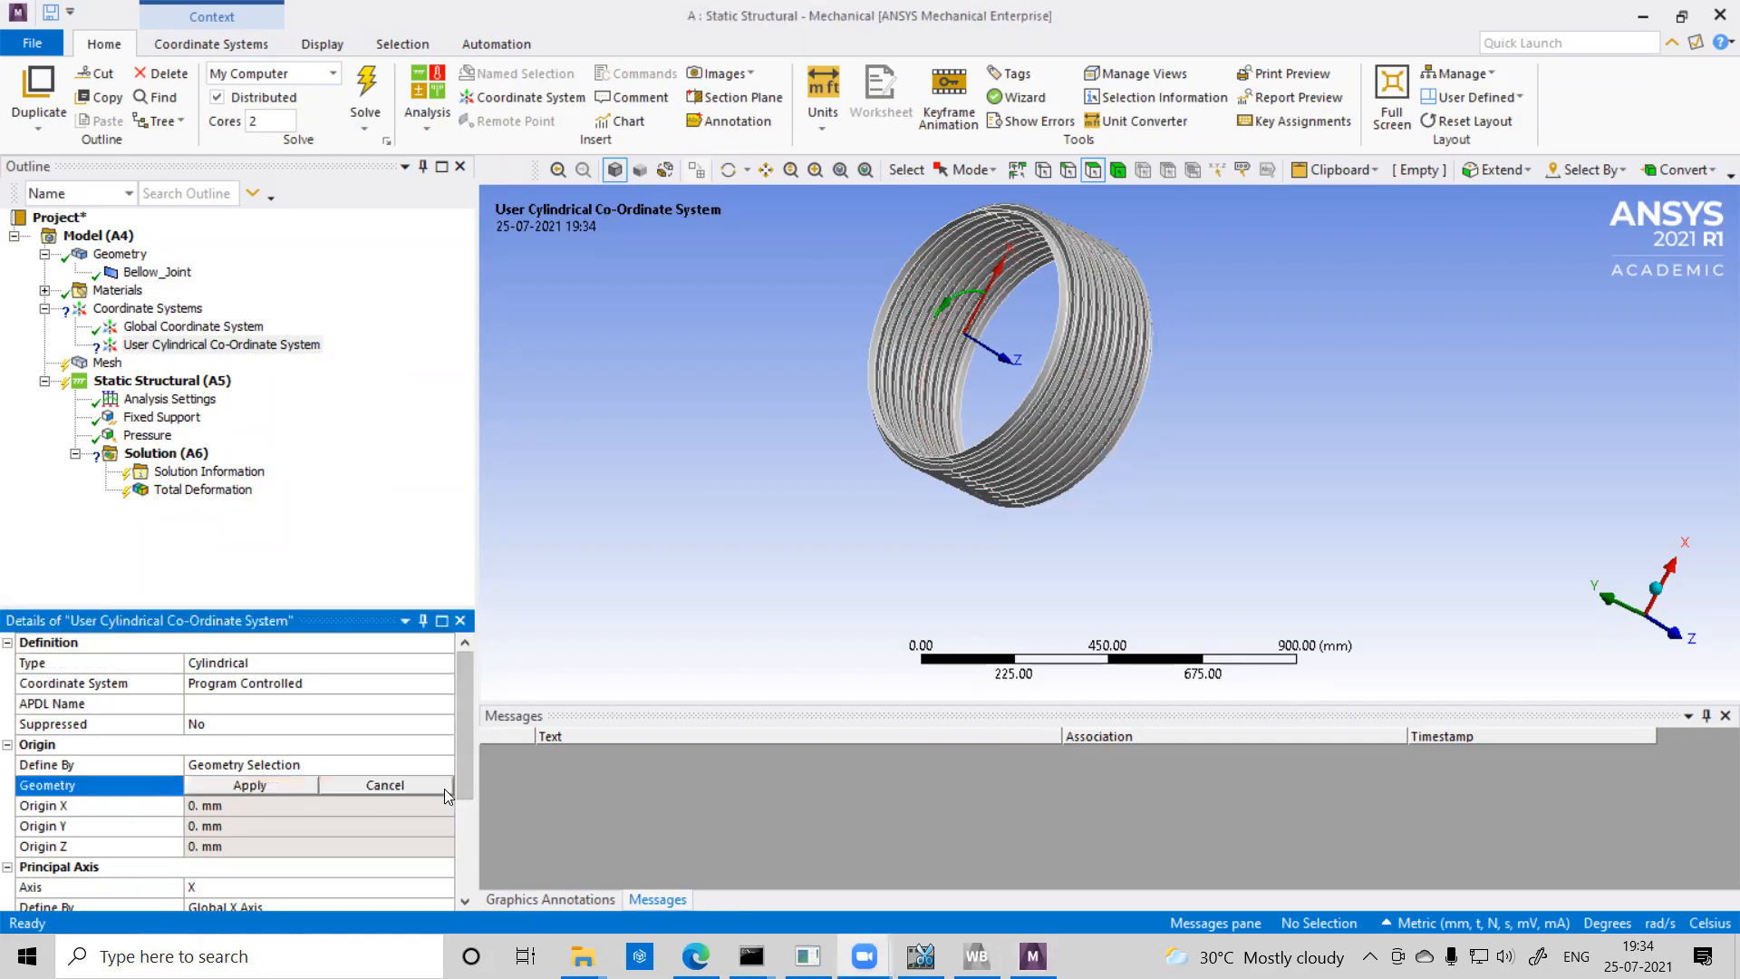
pyautogui.click(245, 785)
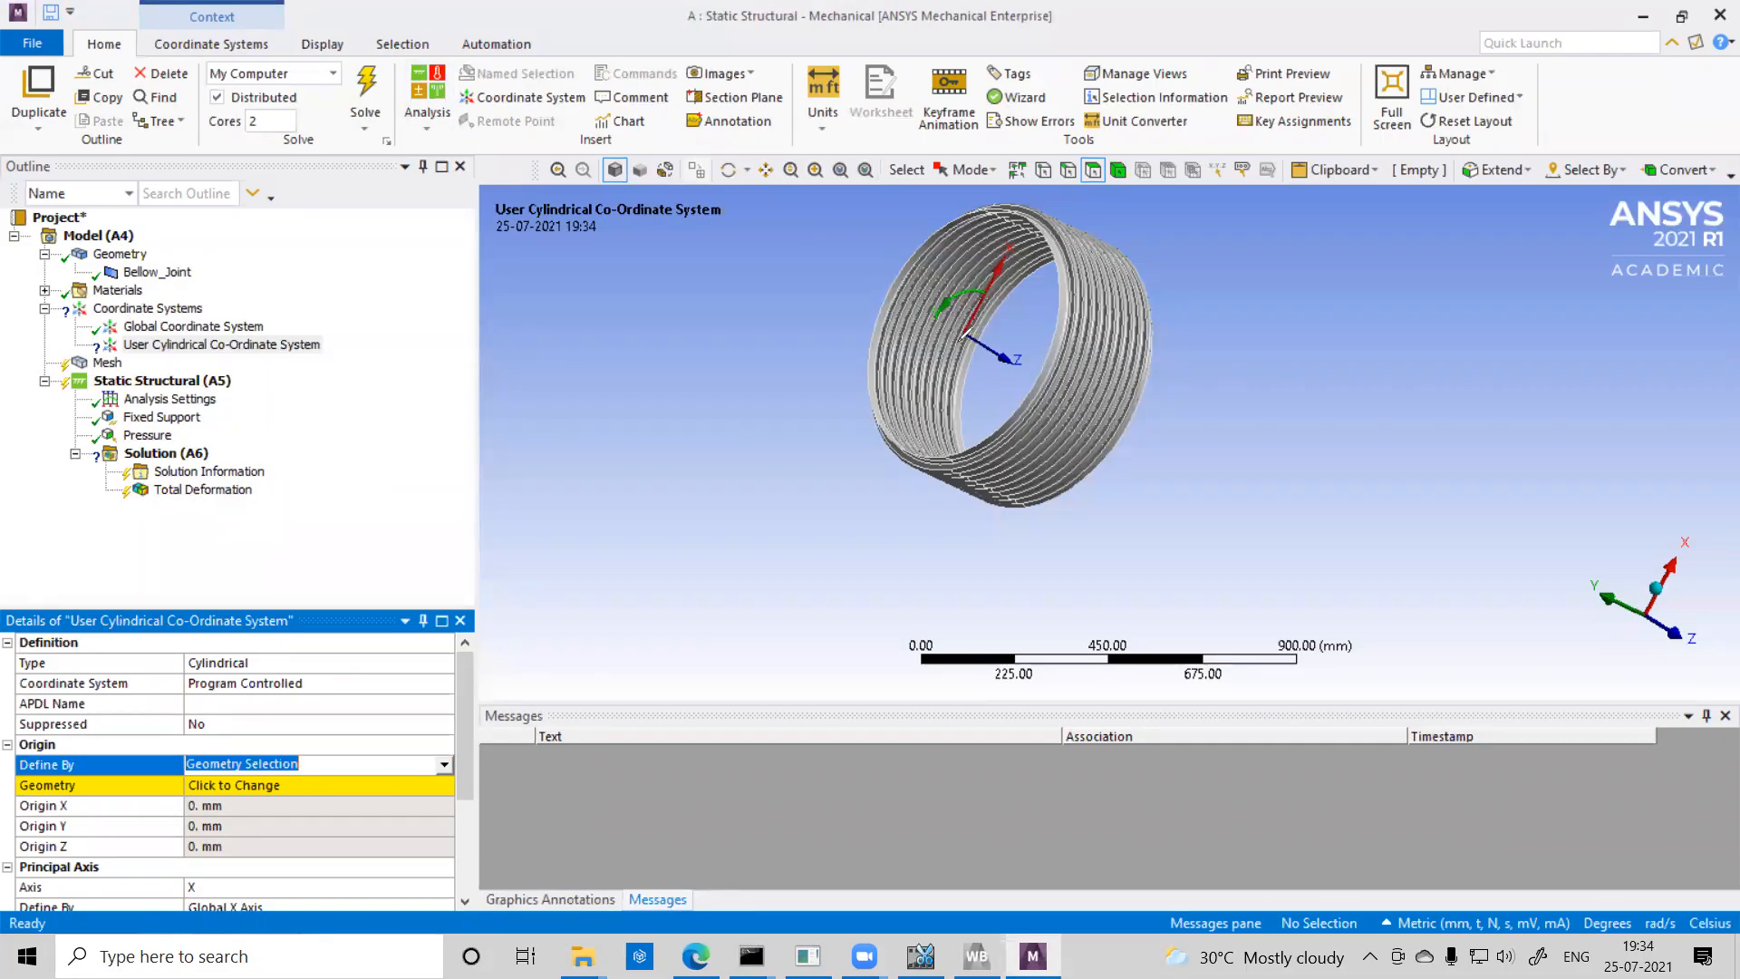
pyautogui.click(432, 214)
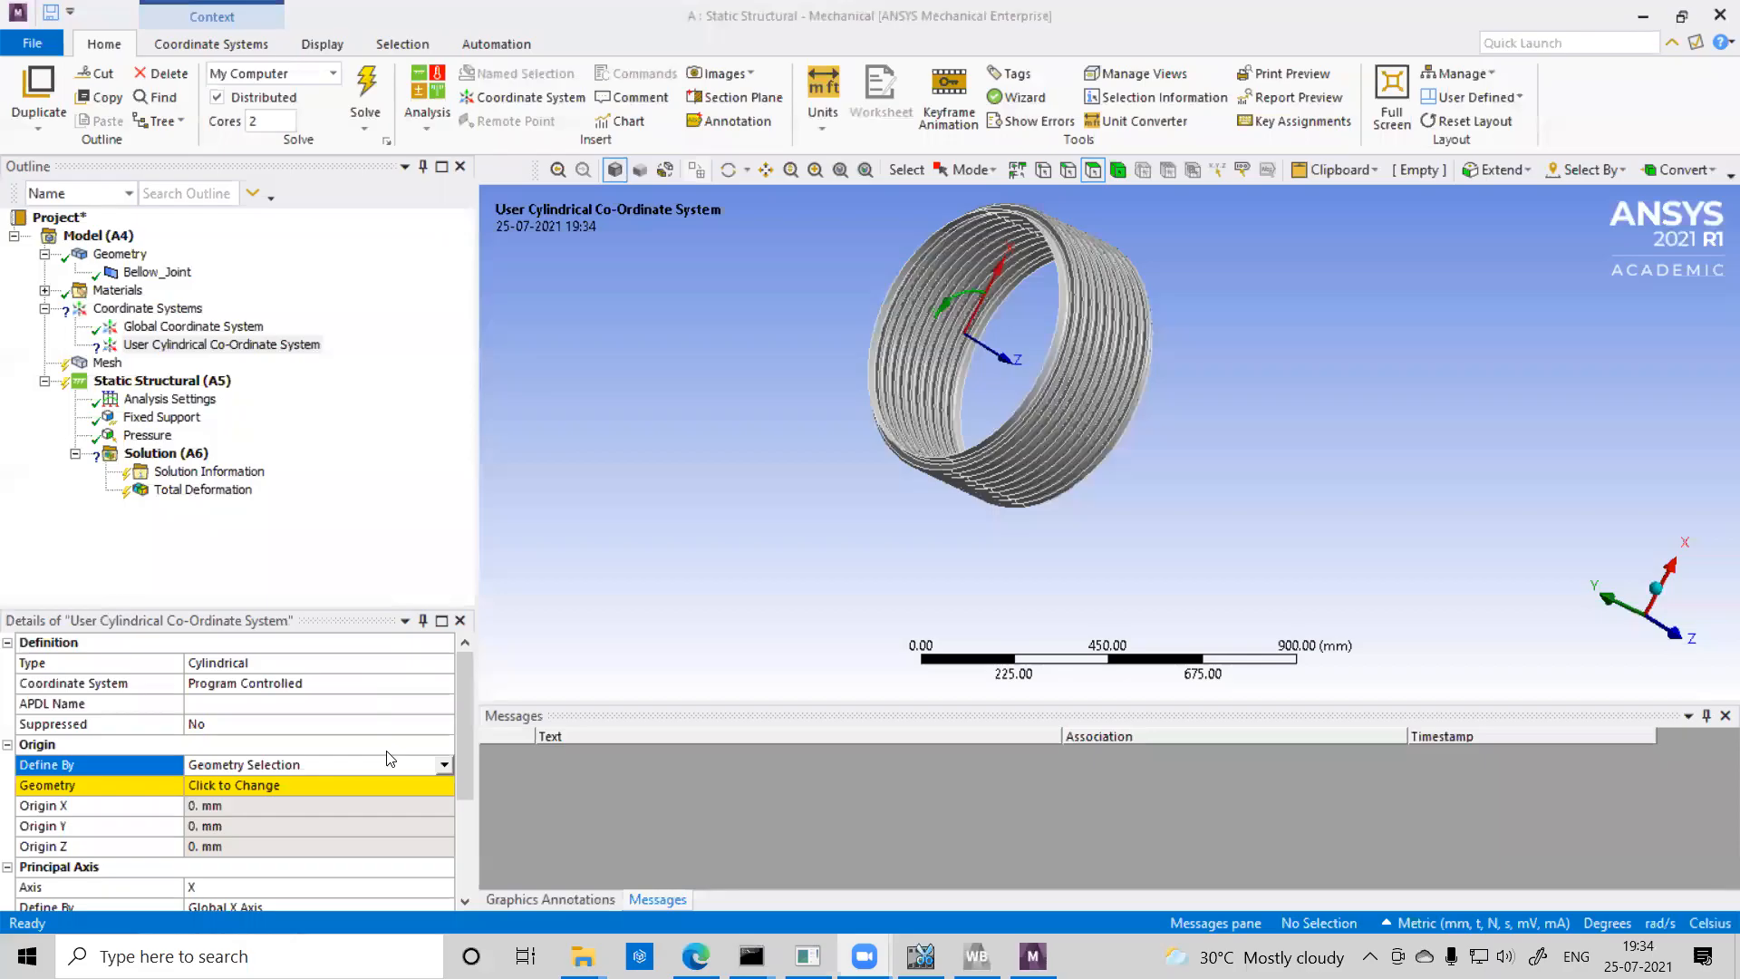
pyautogui.click(444, 766)
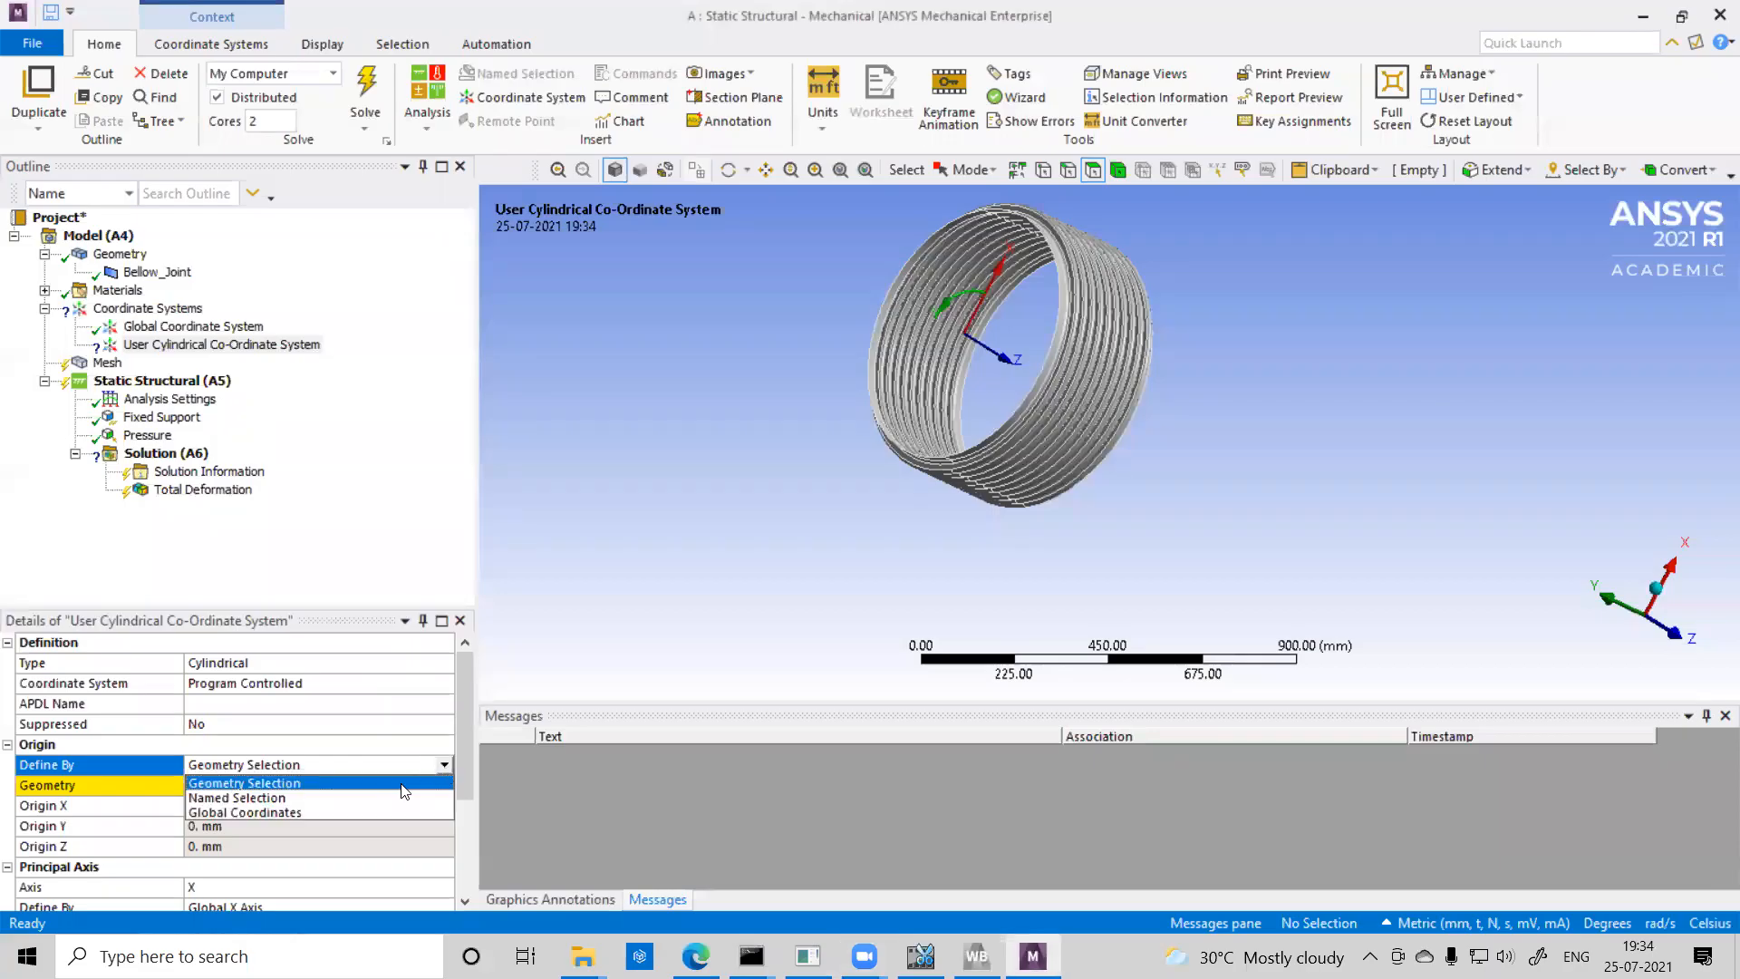
pyautogui.click(263, 813)
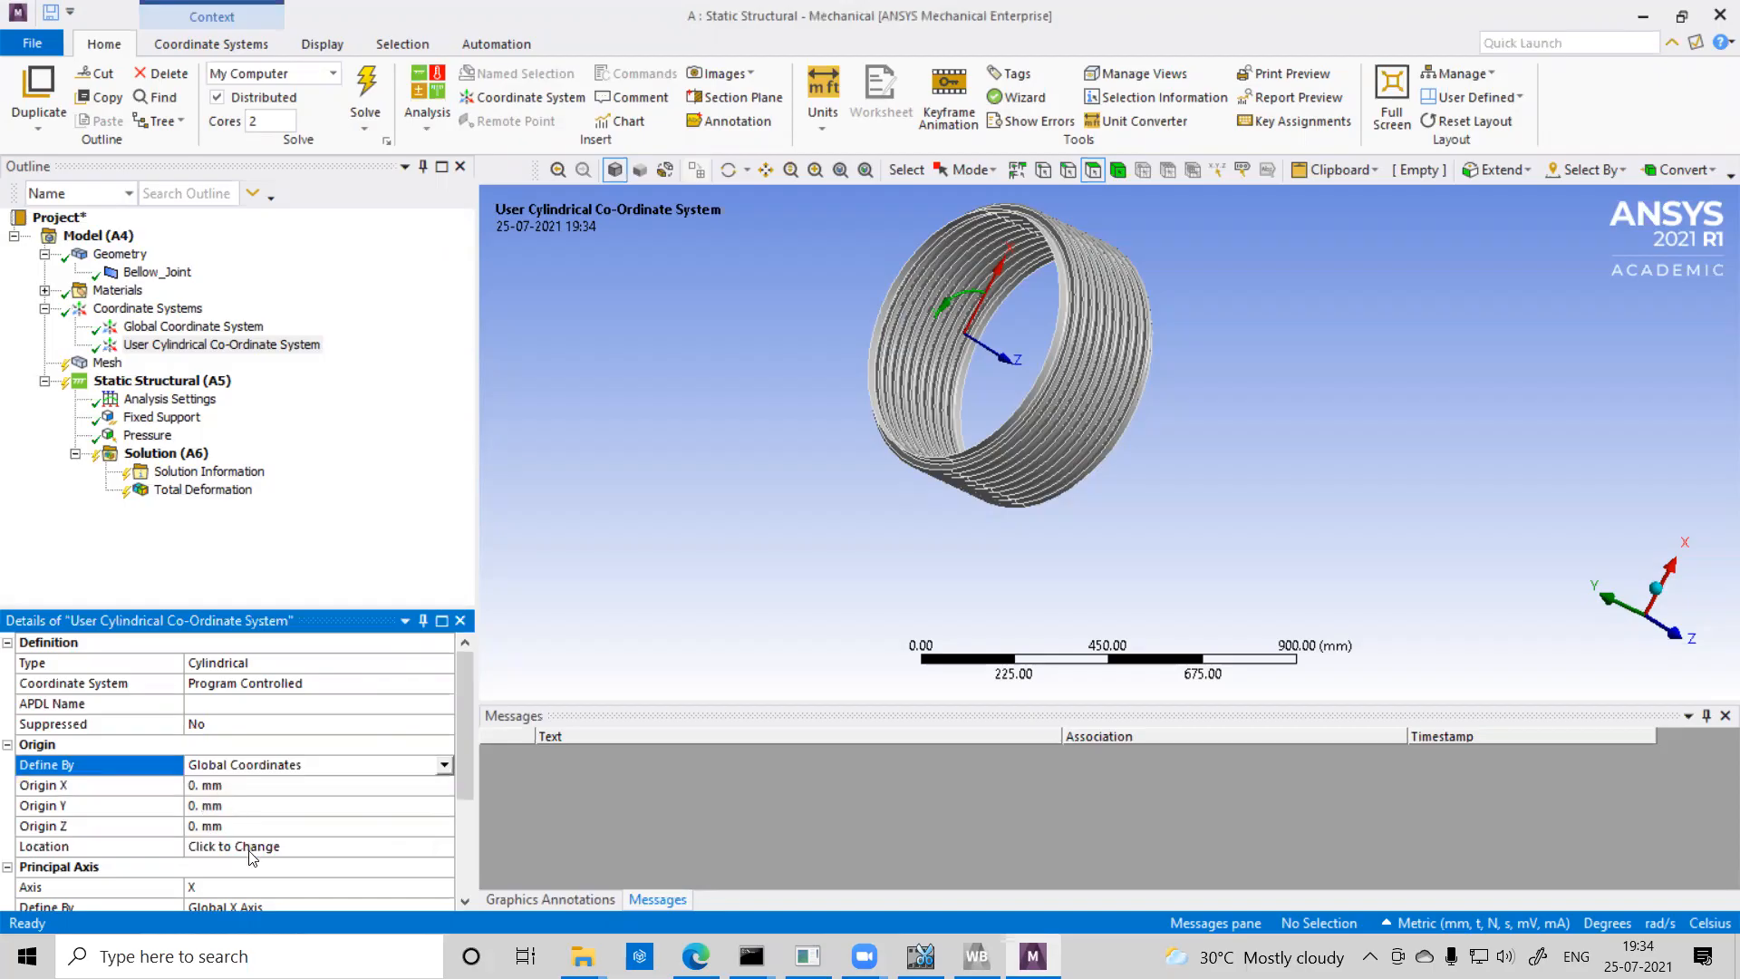
# Set the principal axis of the User Cylindrical Co-Ordinate System to Z.
pyautogui.scroll(-1, 252, 856)
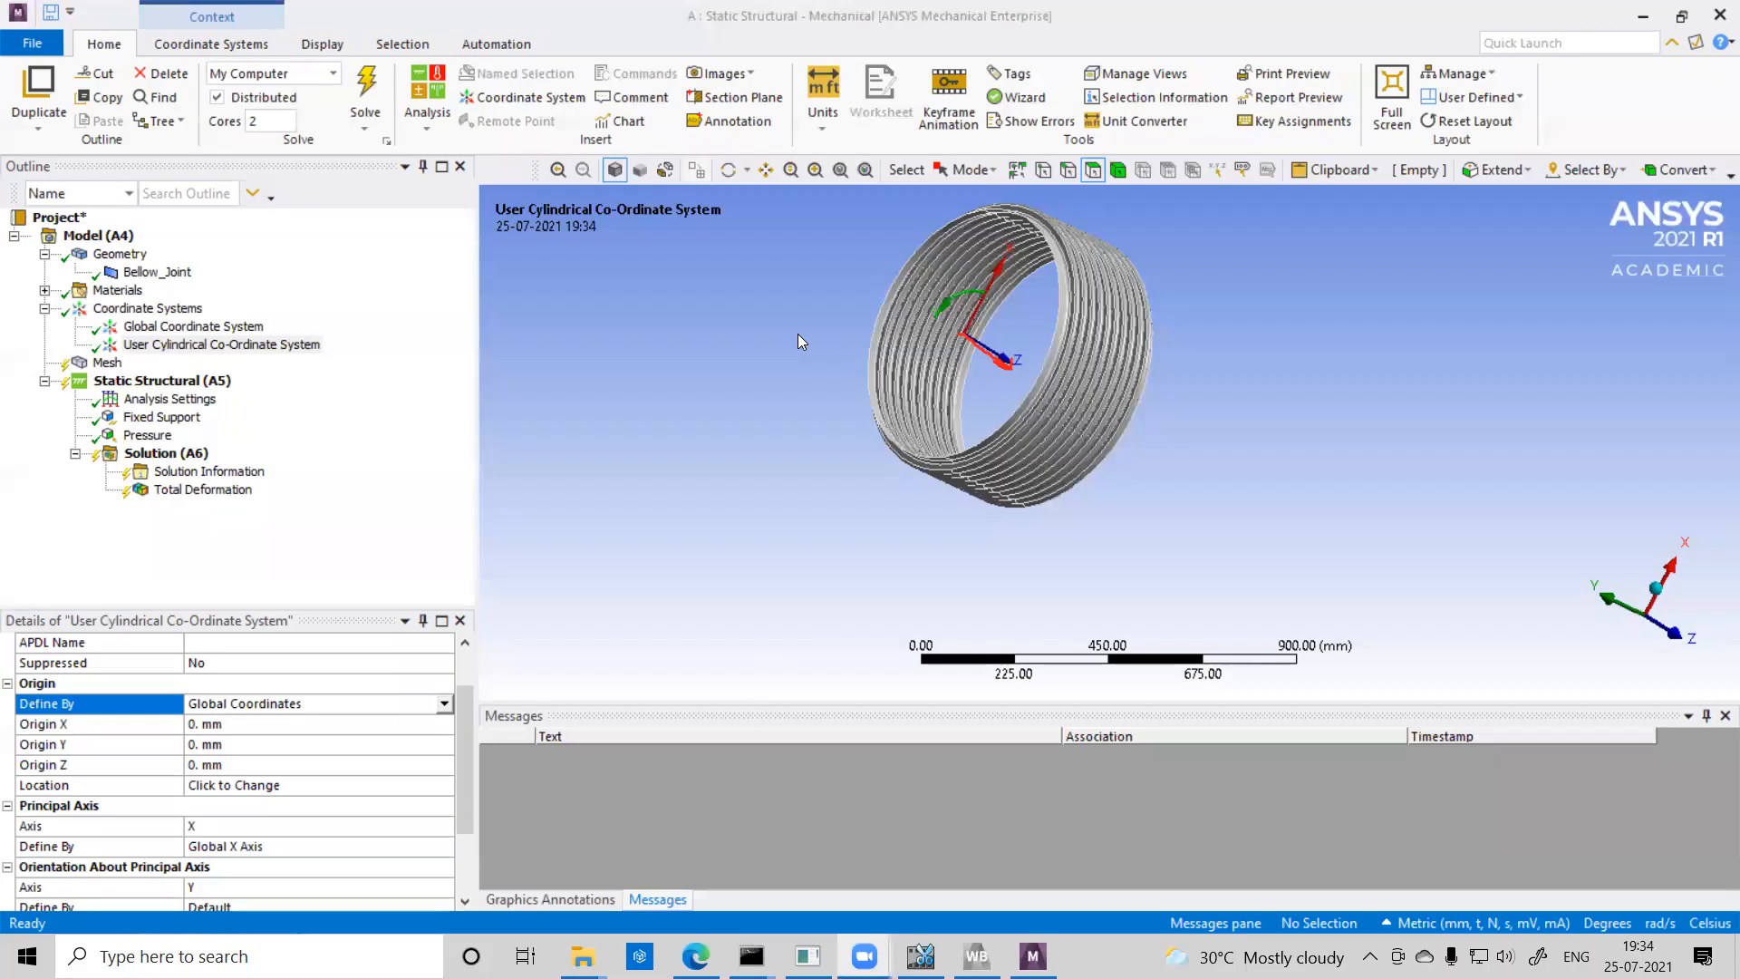
pyautogui.click(729, 171)
pyautogui.moveTo(955, 317); pyautogui.dragTo(819, 321)
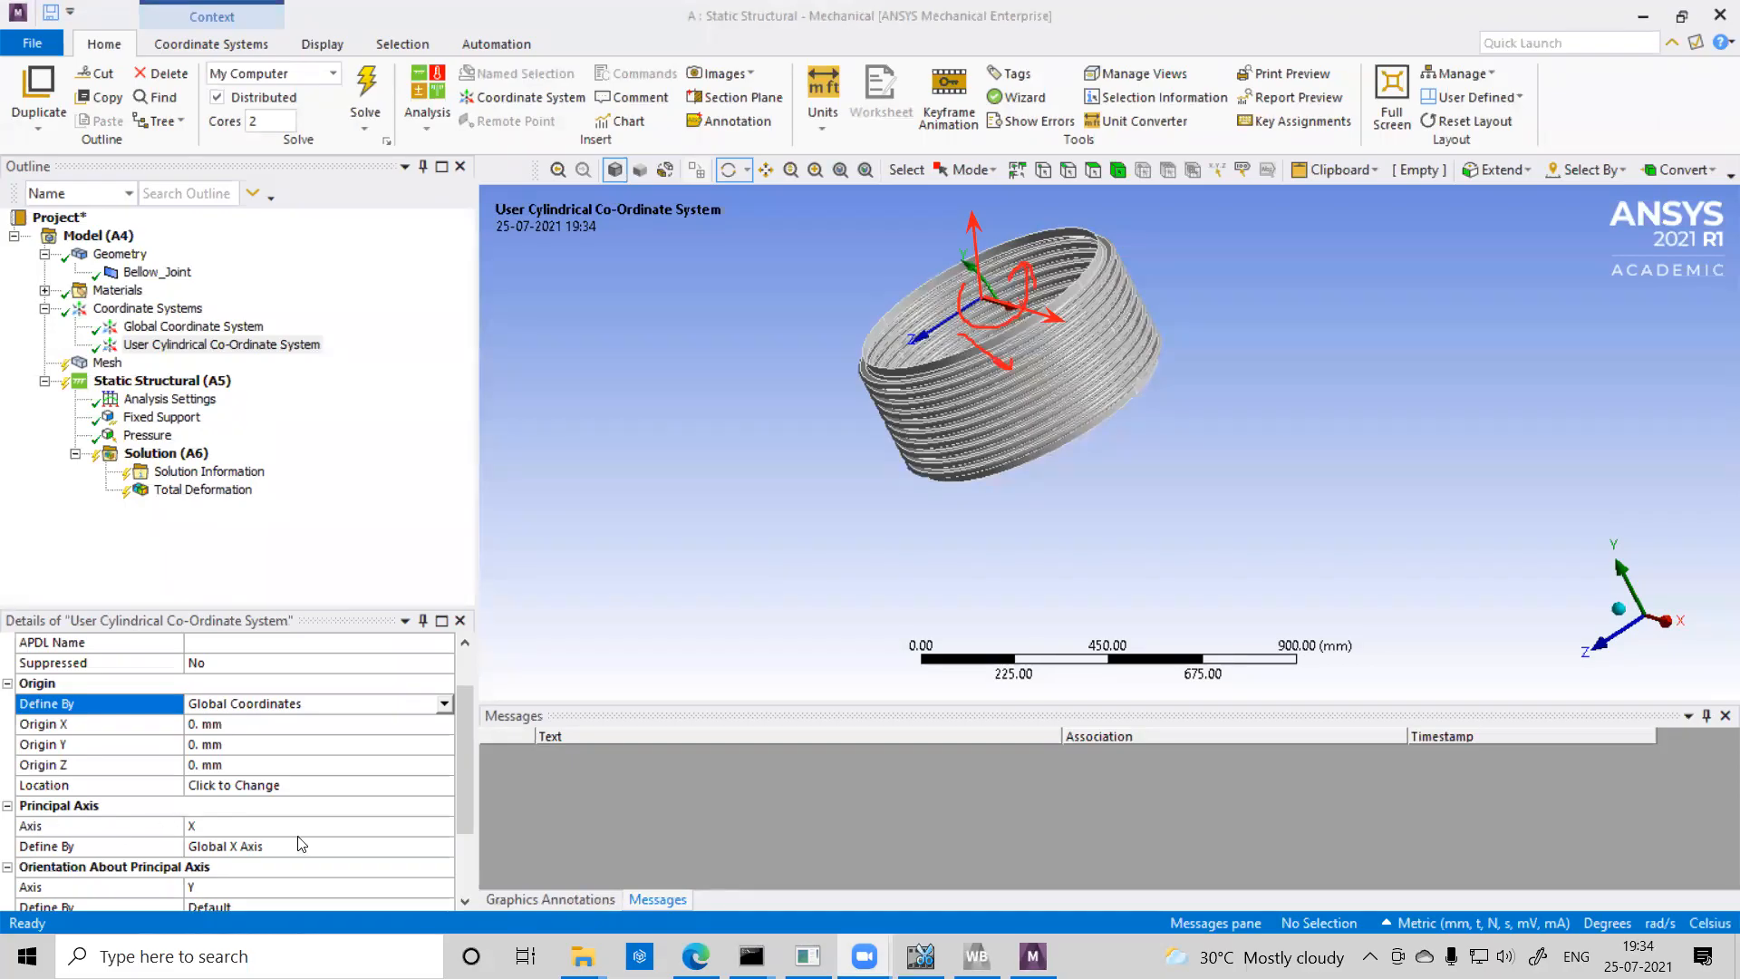
pyautogui.click(415, 833)
pyautogui.click(442, 828)
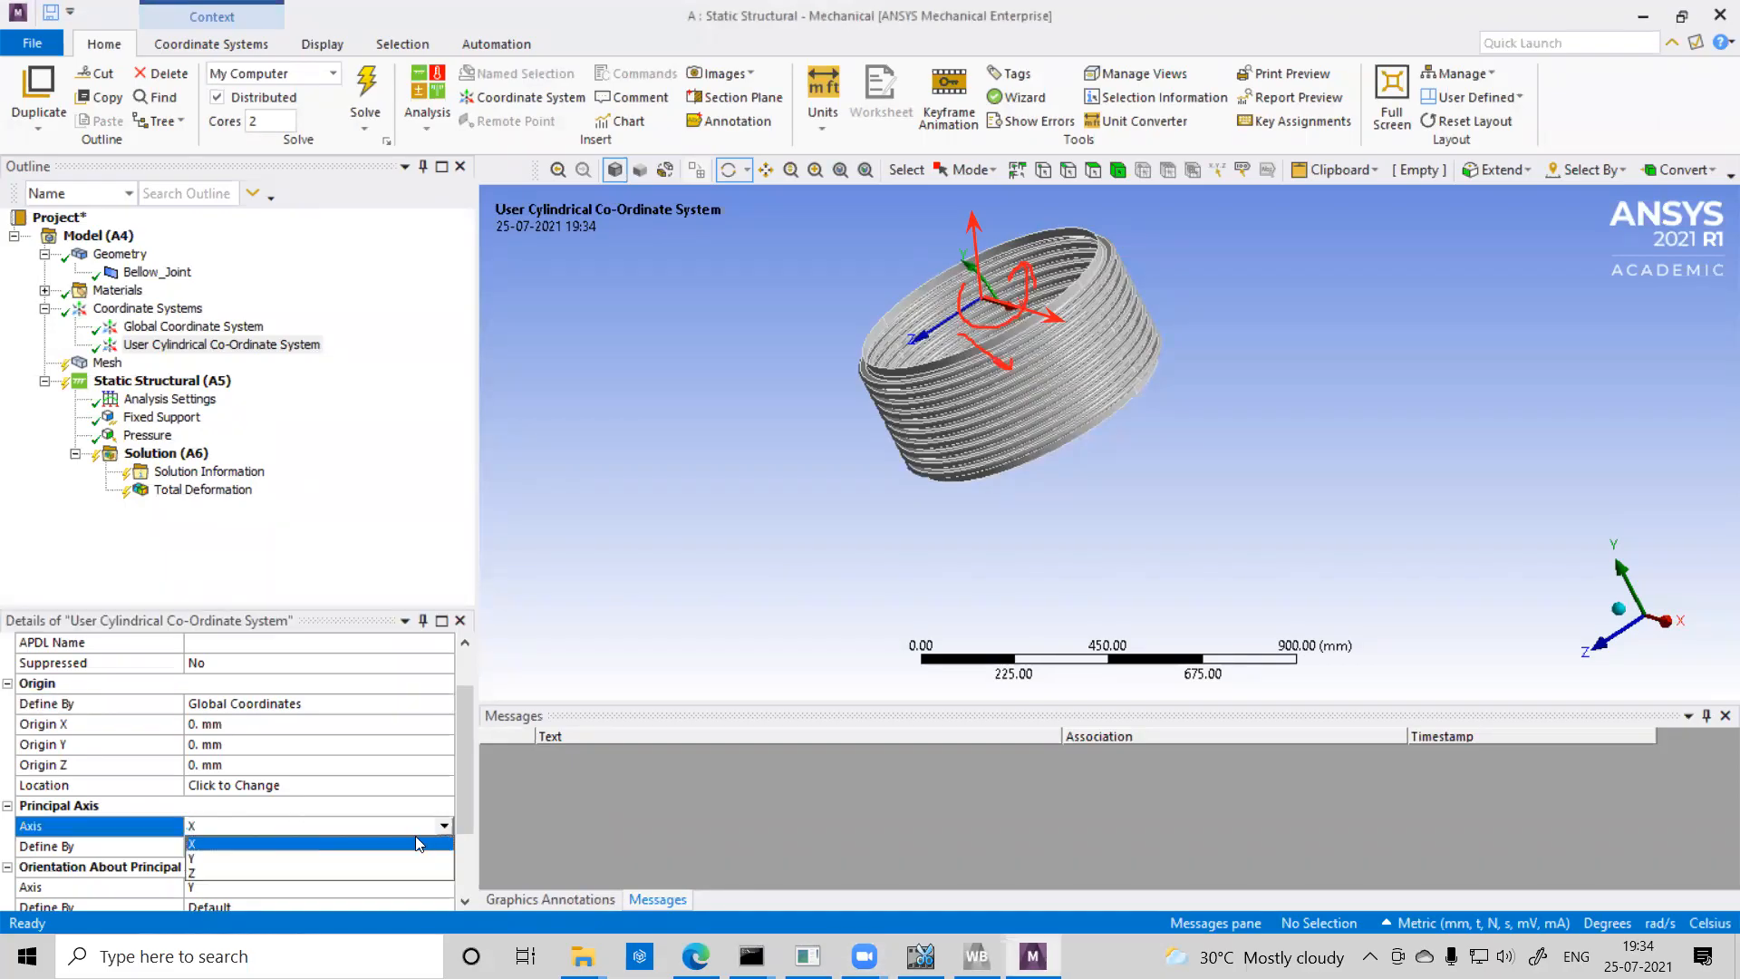
pyautogui.click(243, 875)
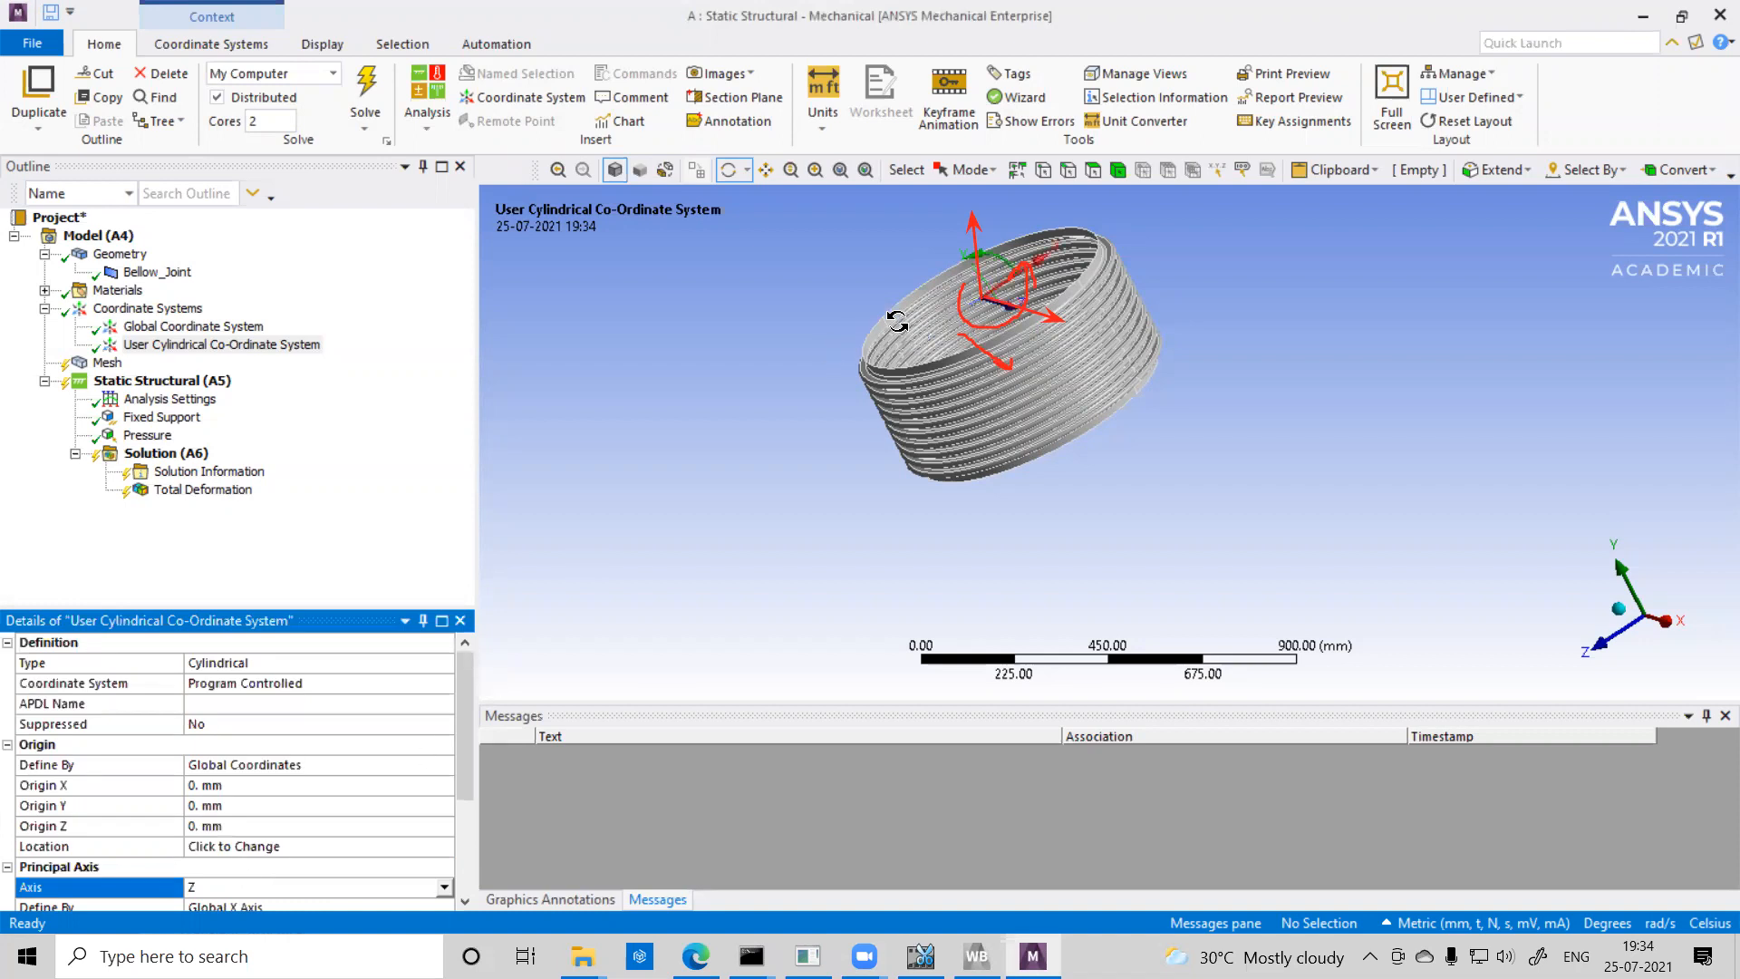
pyautogui.scroll(-1, 243, 680)
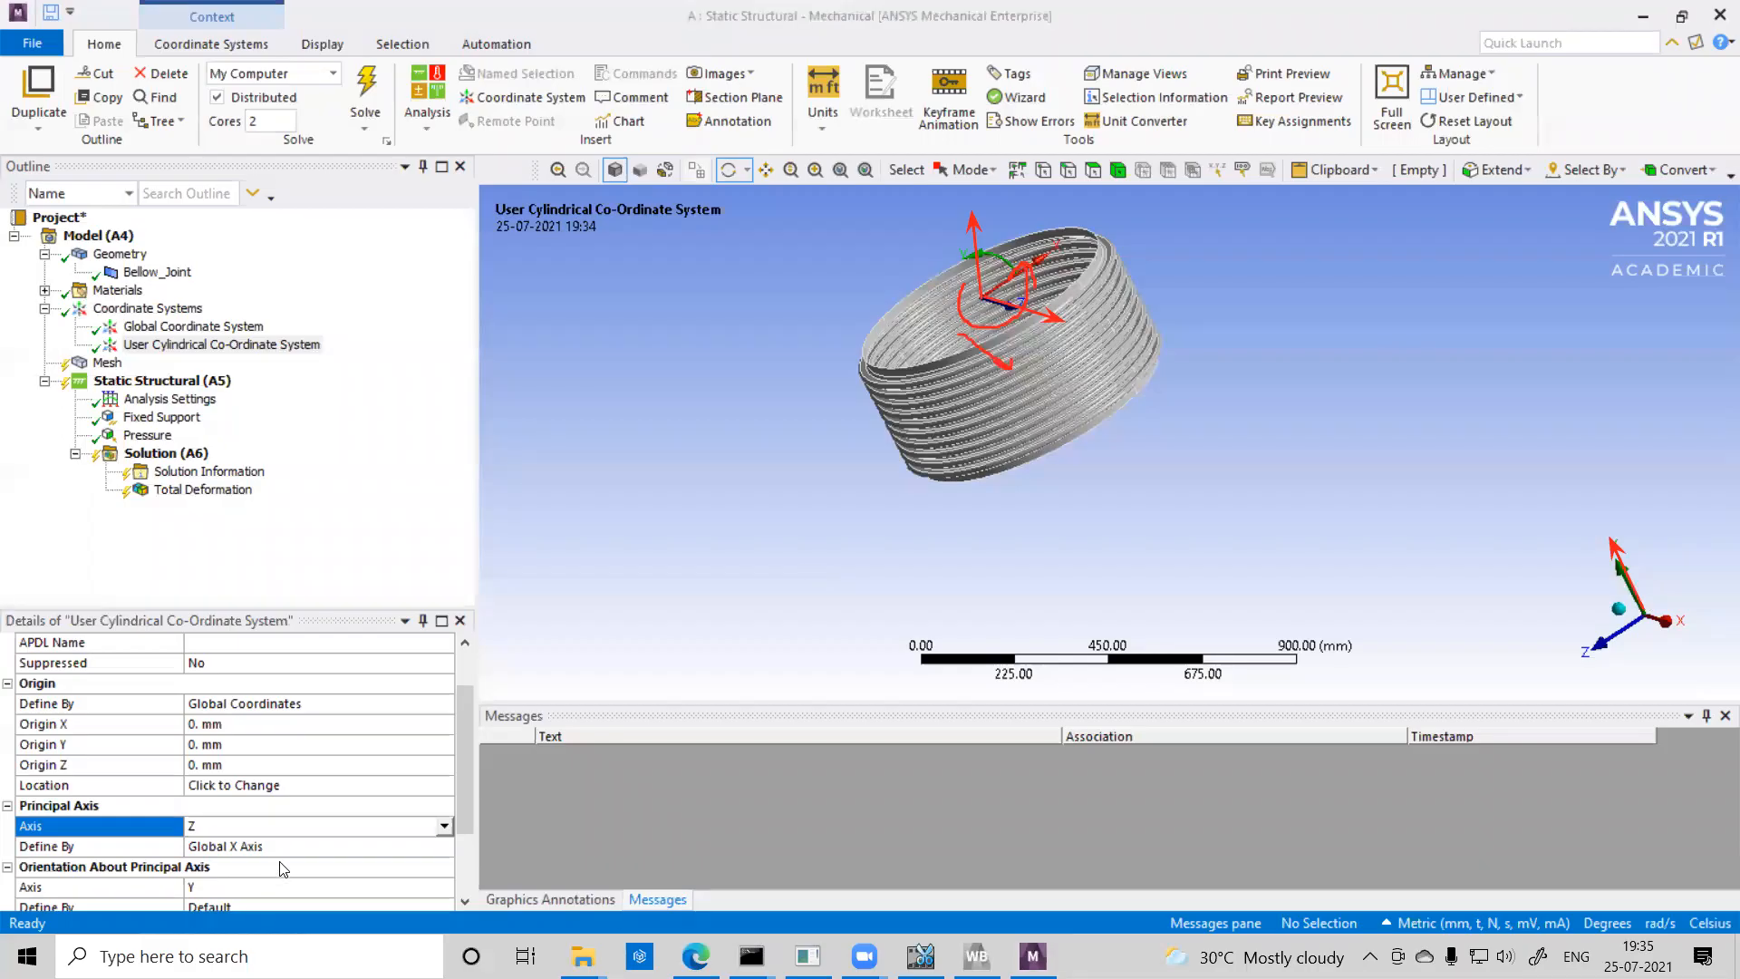
# Define the Z principal axis of the User Cylindrical Co-Ordinate System by the Global Y Axis.
pyautogui.scroll(-1, 281, 871)
pyautogui.click(336, 785)
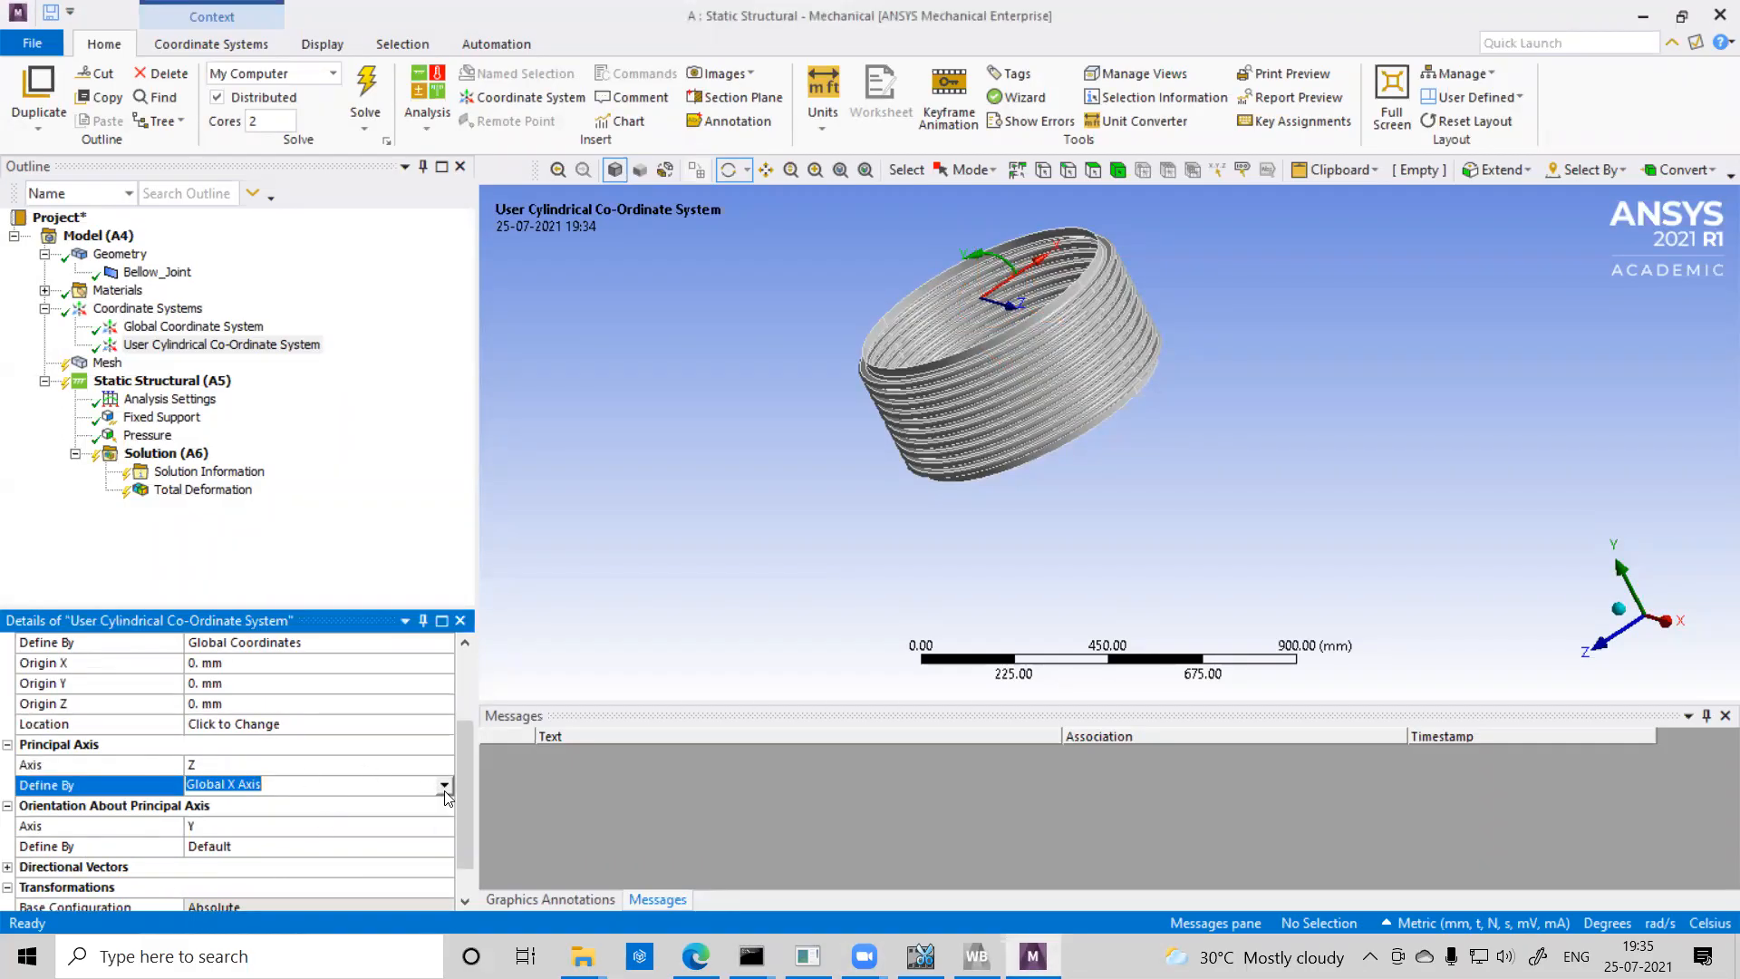
pyautogui.click(445, 790)
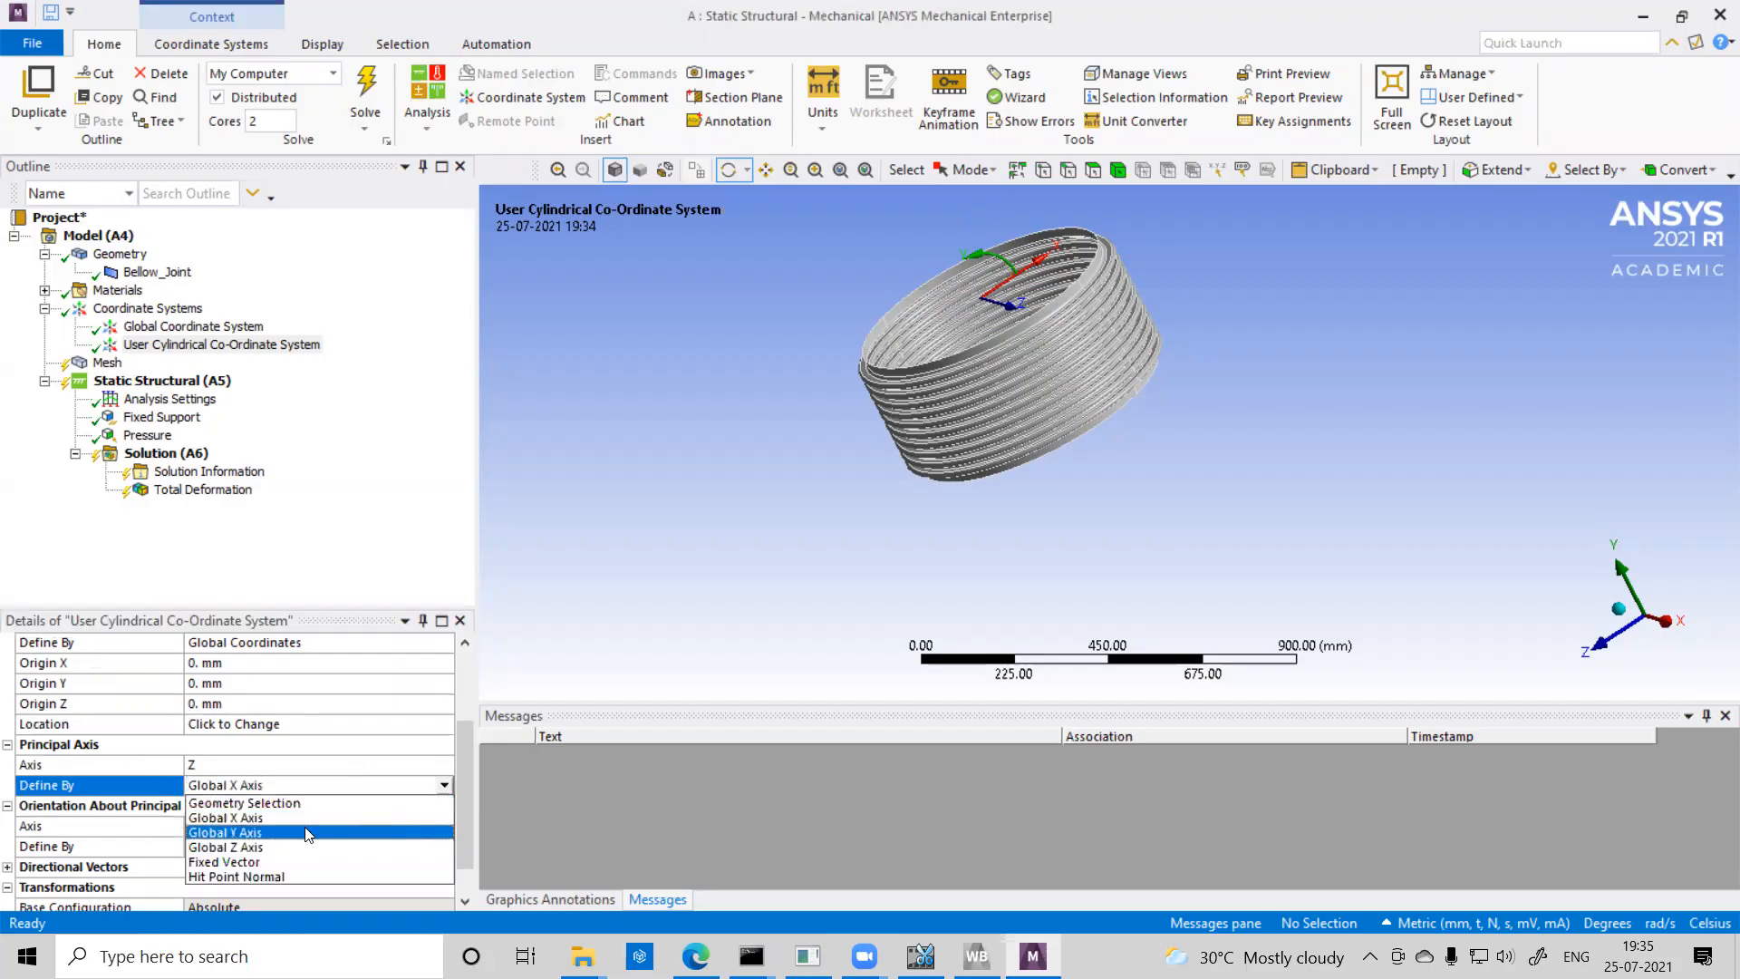
pyautogui.click(256, 834)
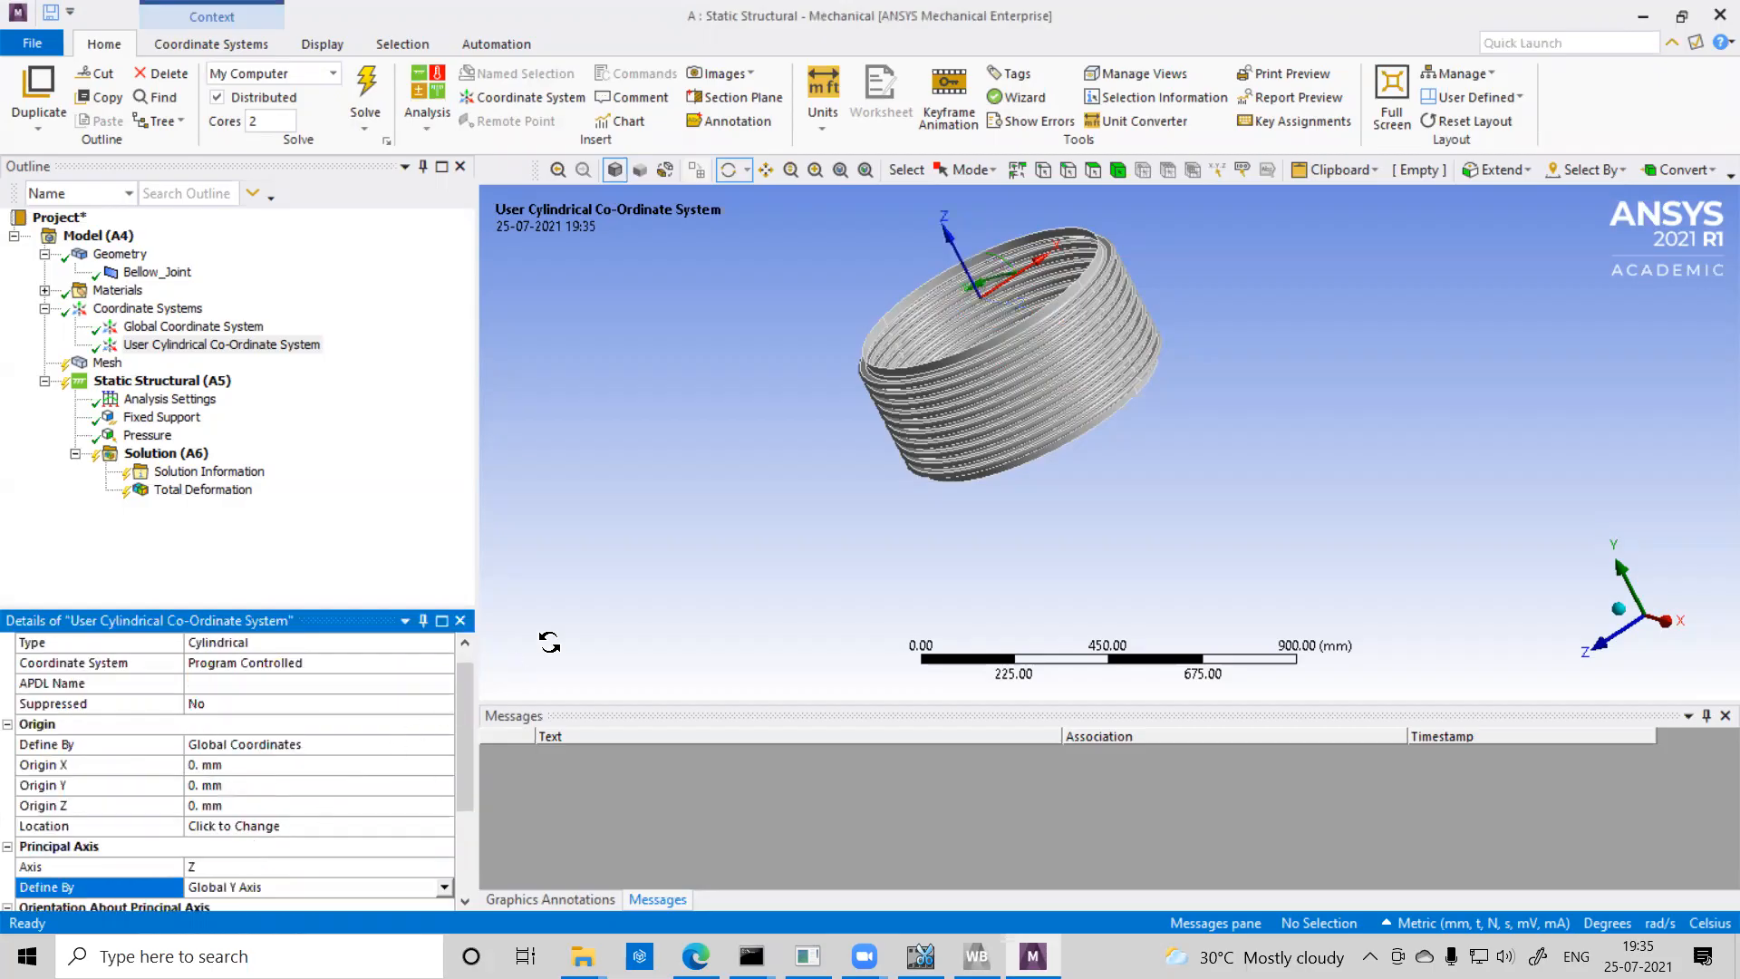
pyautogui.scroll(-1, 665, 397)
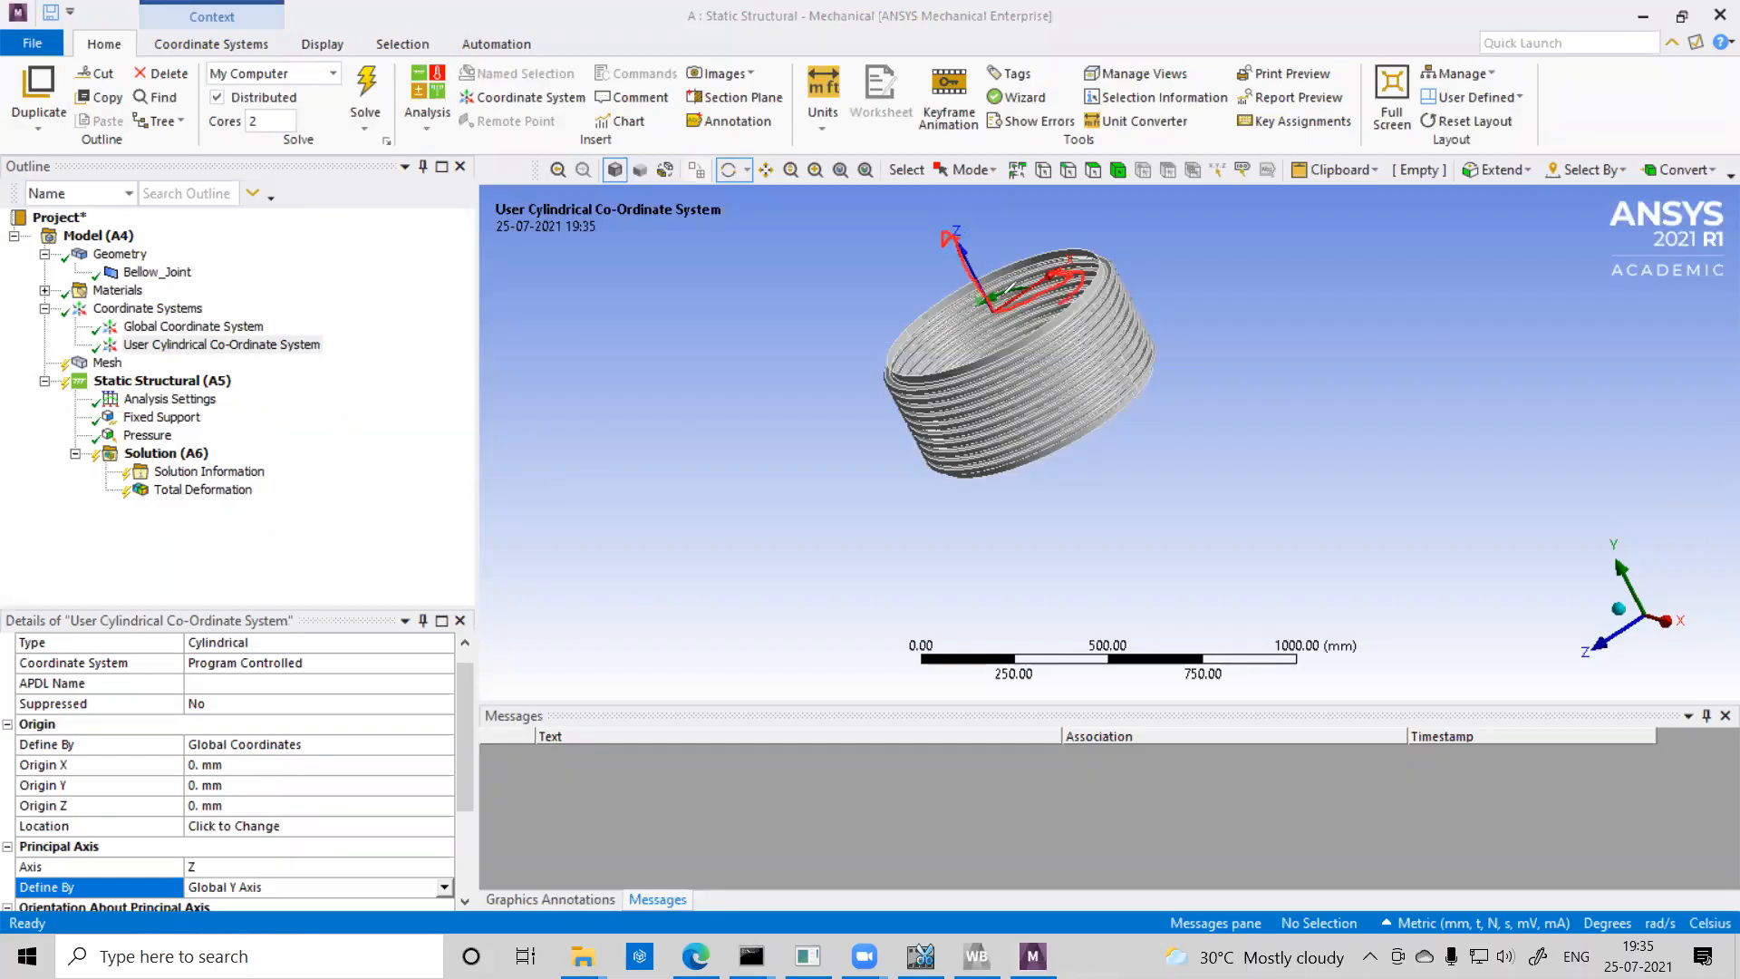
# Examine the User Cylindrical Co-Ordinate System's principal axis settings and compare its axis directions on the bellow with the global axes.
pyautogui.moveTo(994, 335)
pyautogui.mouseDown()
pyautogui.moveTo(1034, 291)
pyautogui.moveTo(973, 299)
pyautogui.mouseUp()
pyautogui.scroll(1, 255, 778)
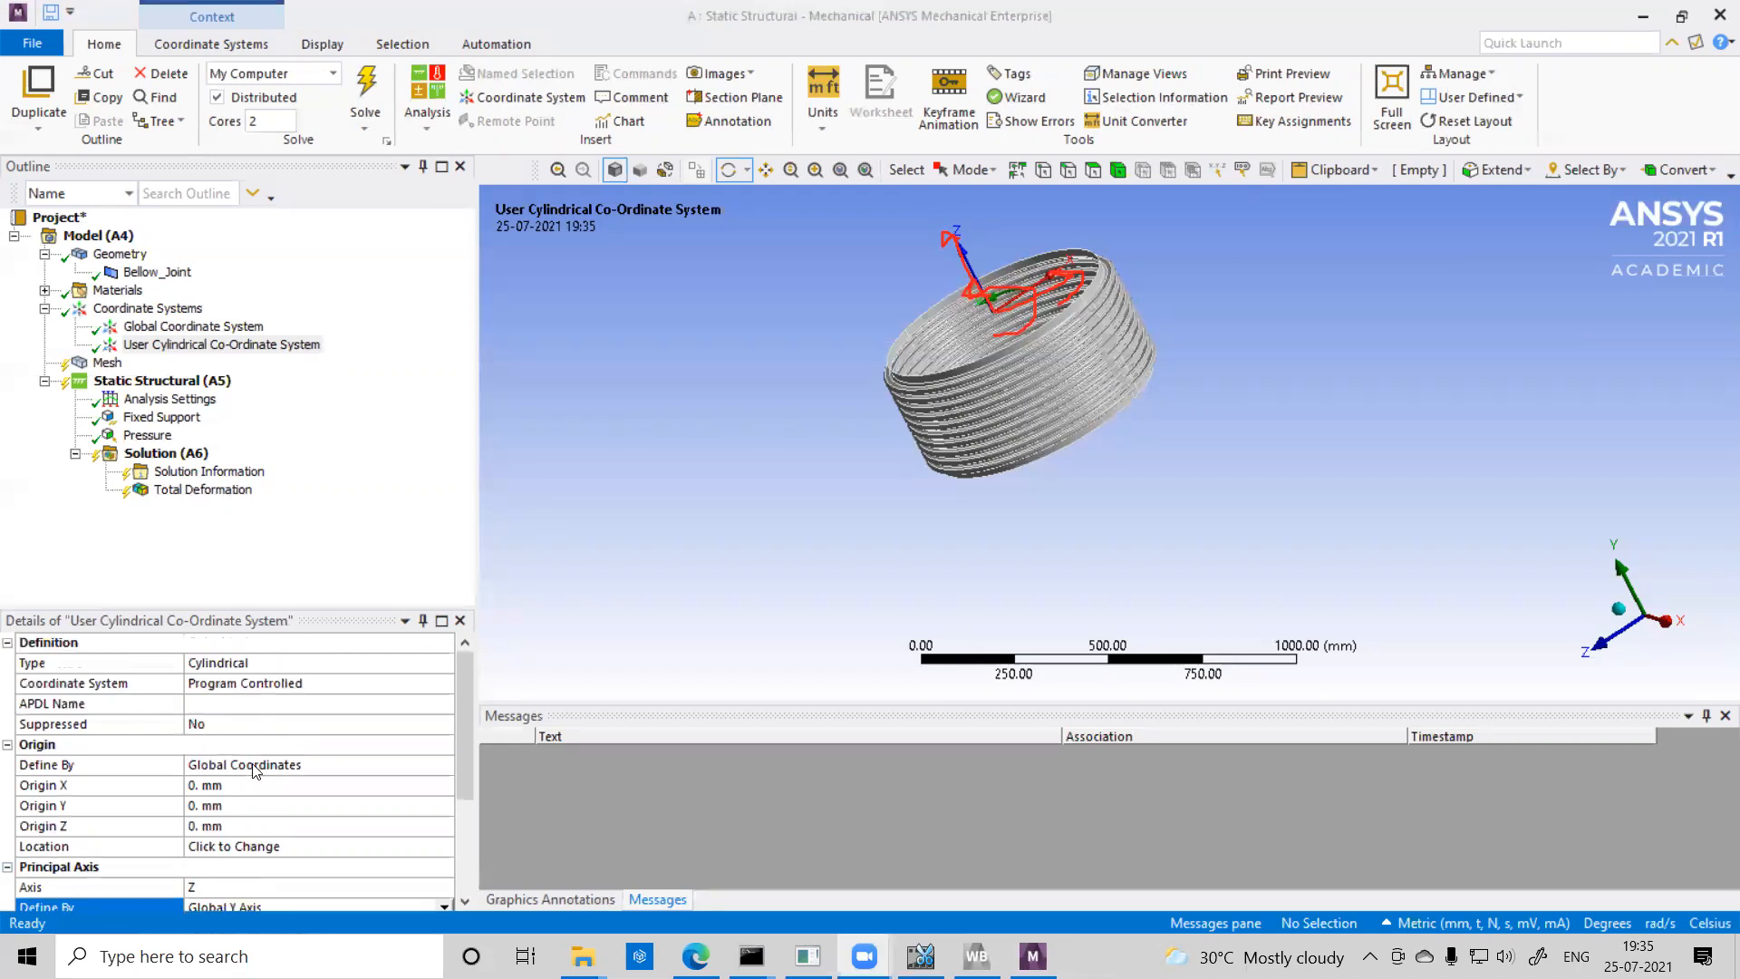
pyautogui.scroll(-3, 255, 778)
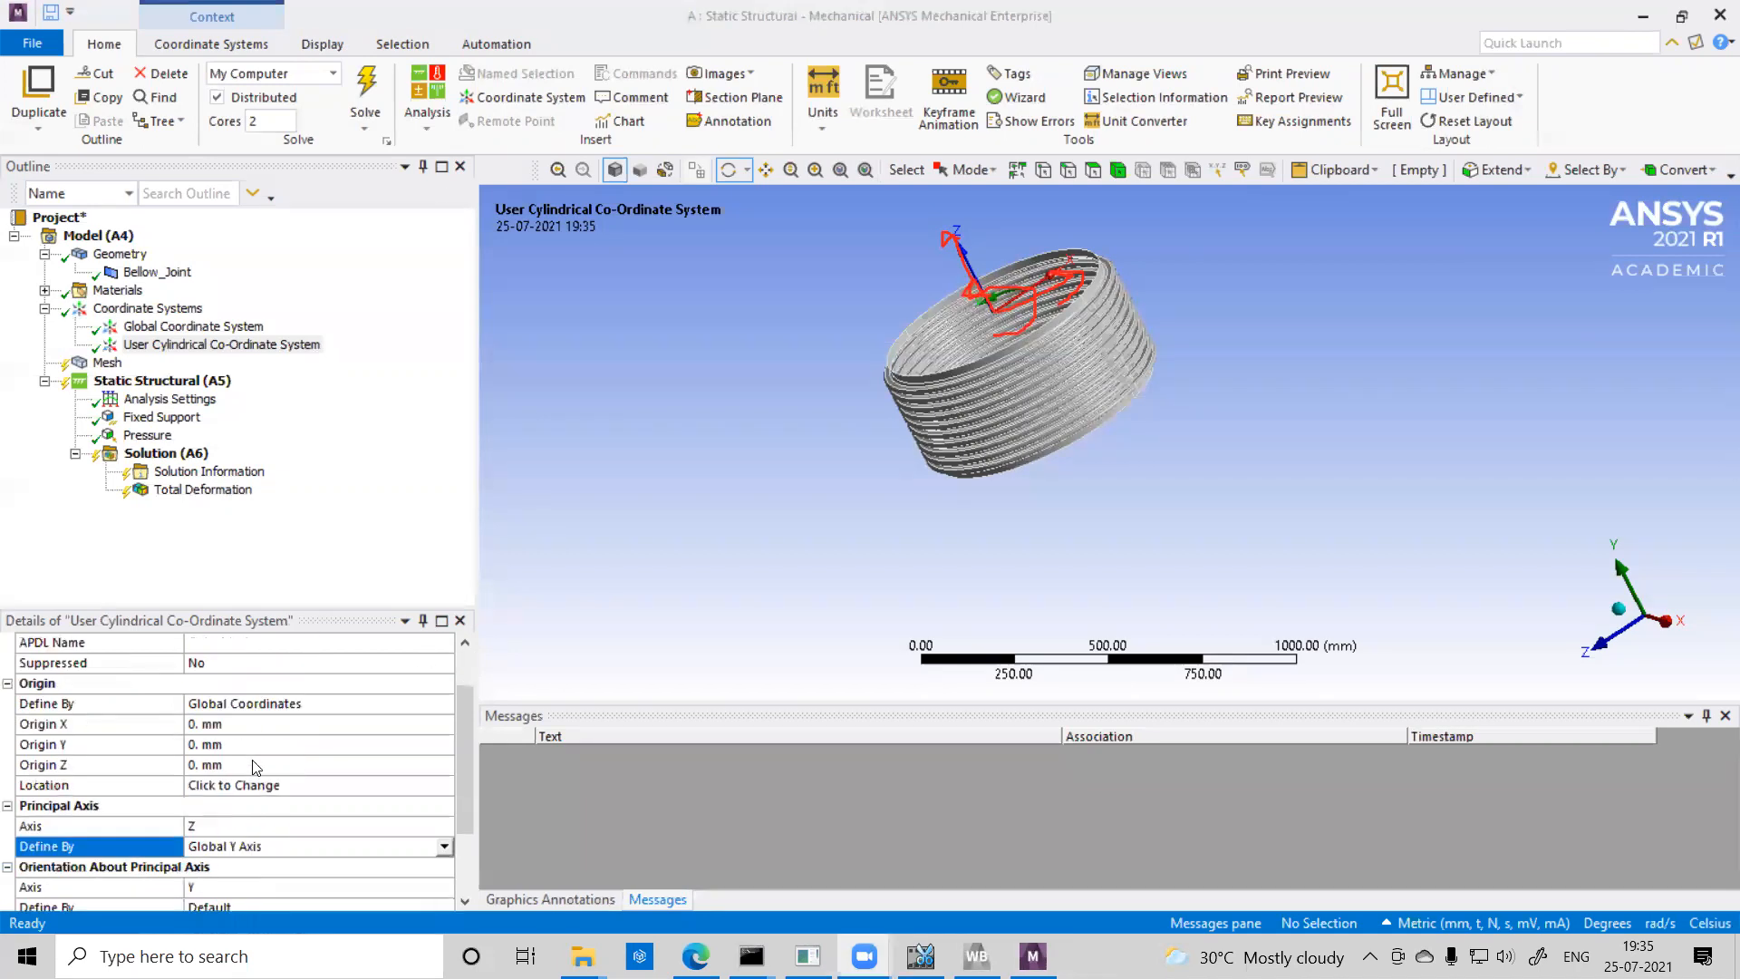
pyautogui.click(617, 643)
pyautogui.moveTo(185, 834)
pyautogui.mouseDown()
pyautogui.moveTo(214, 827)
pyautogui.moveTo(185, 832)
pyautogui.mouseUp()
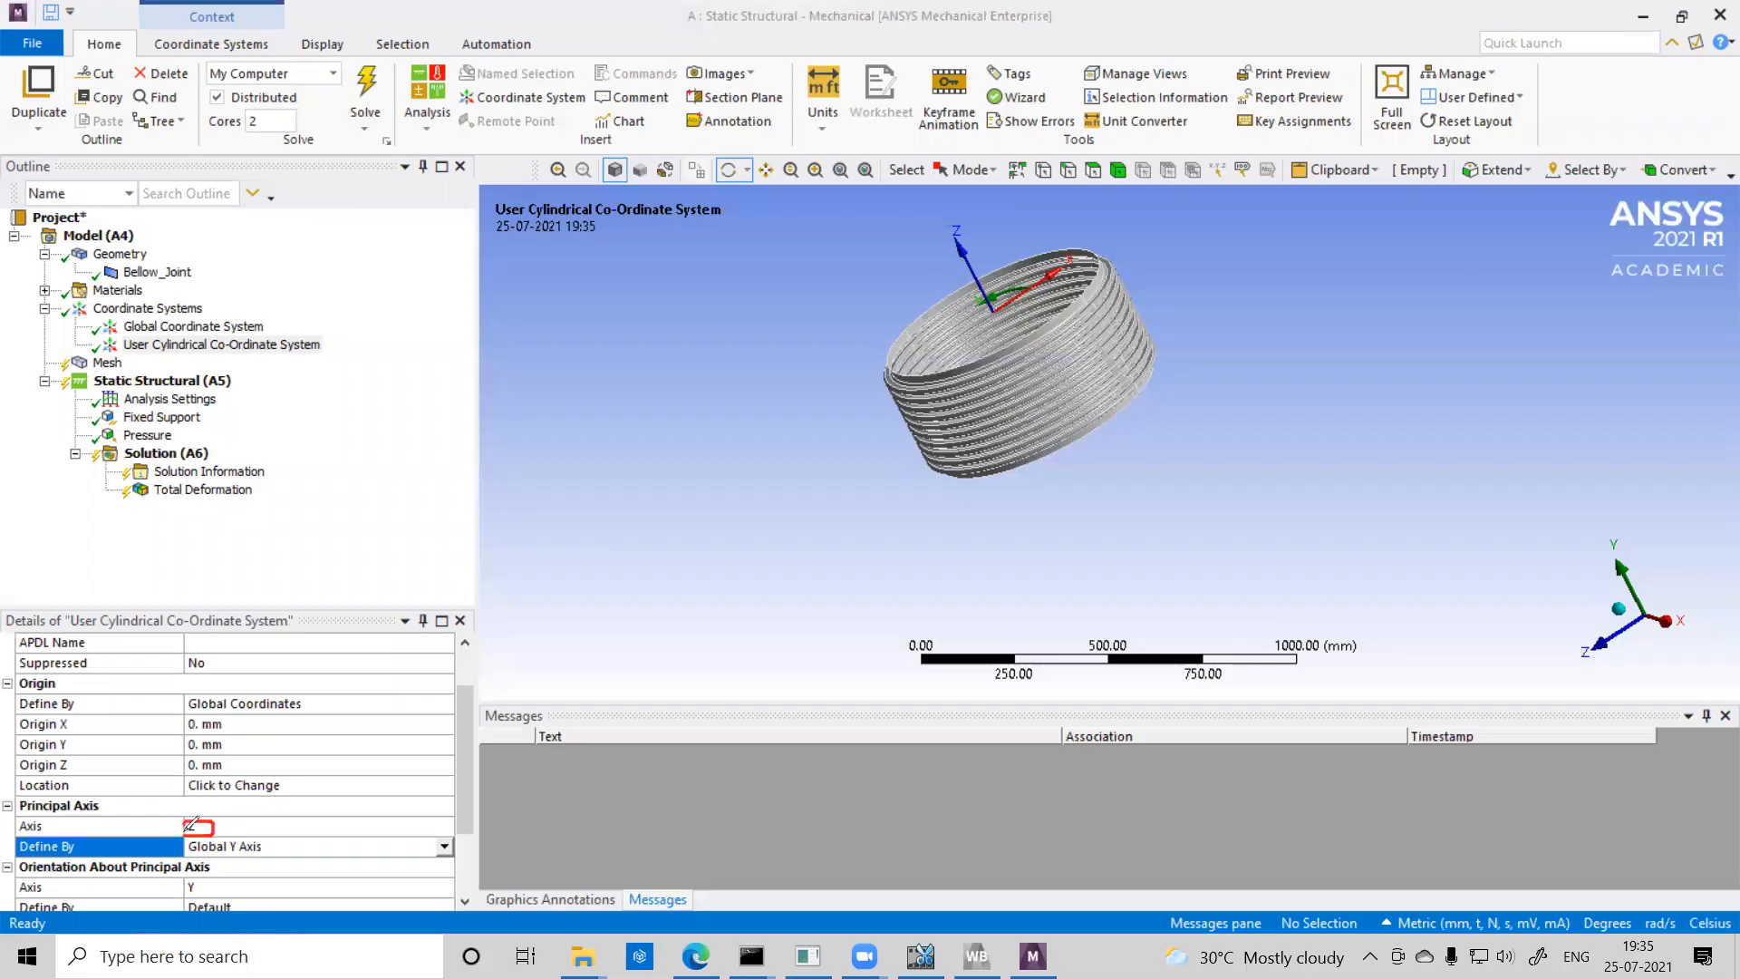
pyautogui.moveTo(959, 245); pyautogui.dragTo(1039, 400)
pyautogui.moveTo(952, 229)
pyautogui.mouseDown()
pyautogui.moveTo(957, 272)
pyautogui.moveTo(993, 245)
pyautogui.mouseUp()
pyautogui.moveTo(194, 850)
pyautogui.mouseDown()
pyautogui.moveTo(276, 843)
pyautogui.moveTo(198, 829)
pyautogui.moveTo(218, 851)
pyautogui.mouseUp()
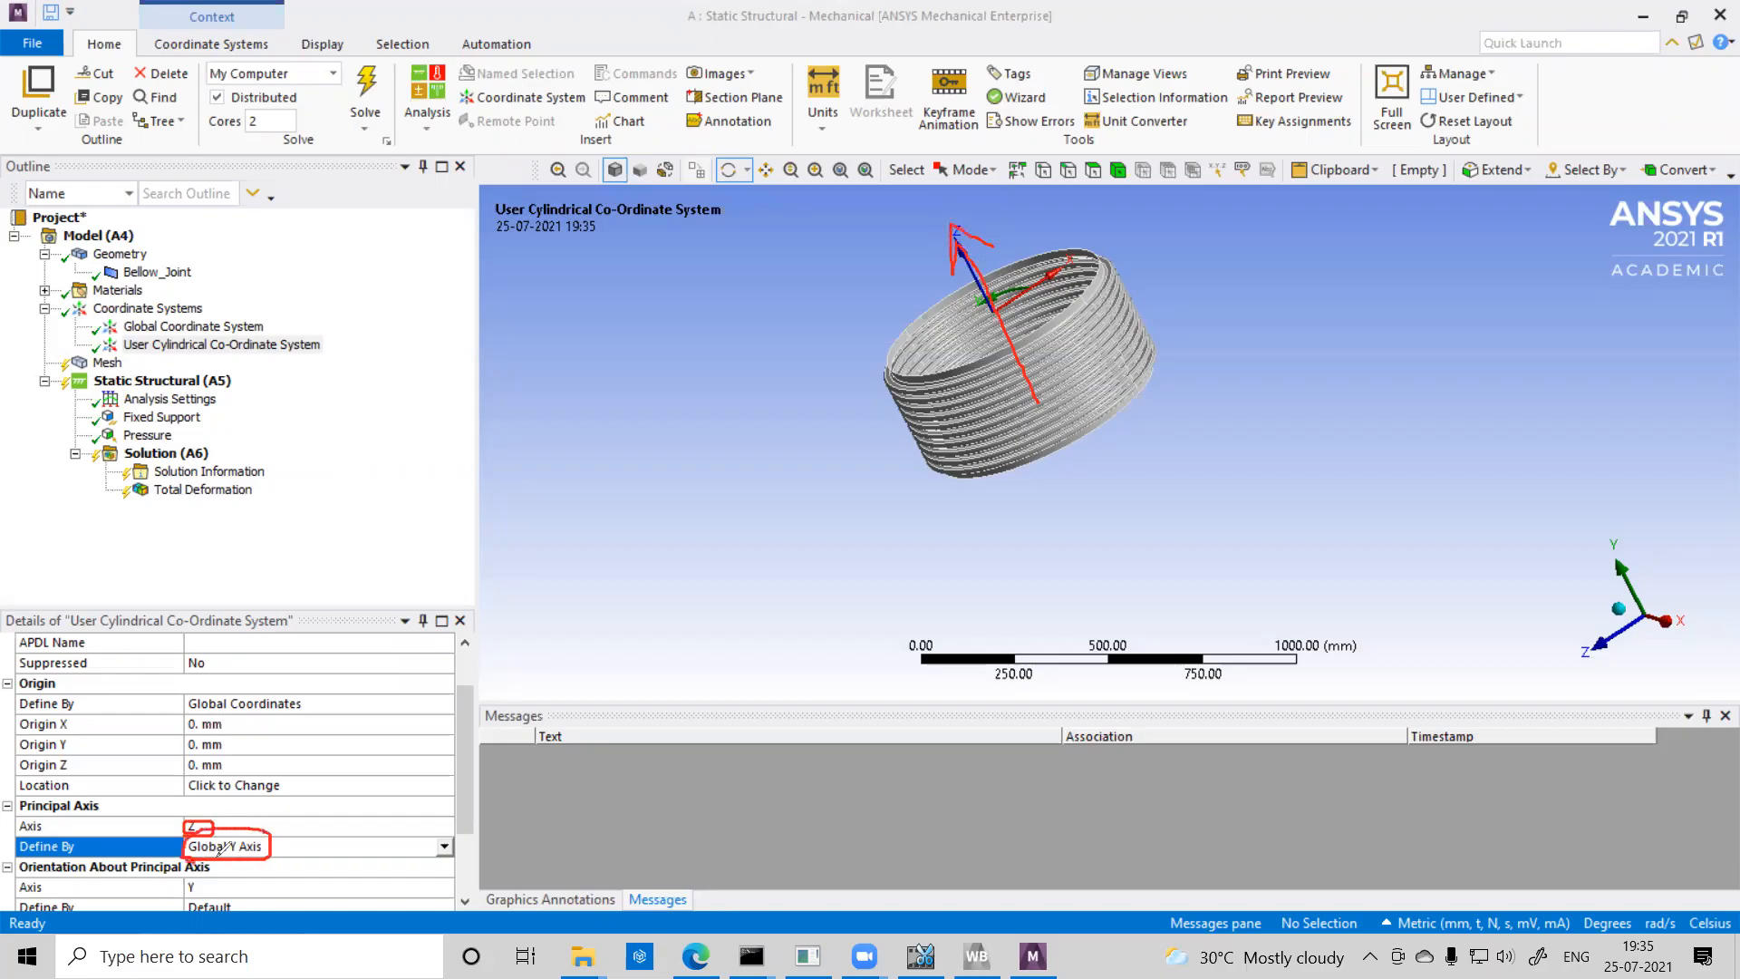
pyautogui.moveTo(1662, 616)
pyautogui.mouseDown()
pyautogui.moveTo(1601, 562)
pyautogui.moveTo(1645, 535)
pyautogui.mouseUp()
pyautogui.moveTo(1023, 342)
pyautogui.mouseDown()
pyautogui.moveTo(962, 234)
pyautogui.moveTo(994, 255)
pyautogui.mouseUp()
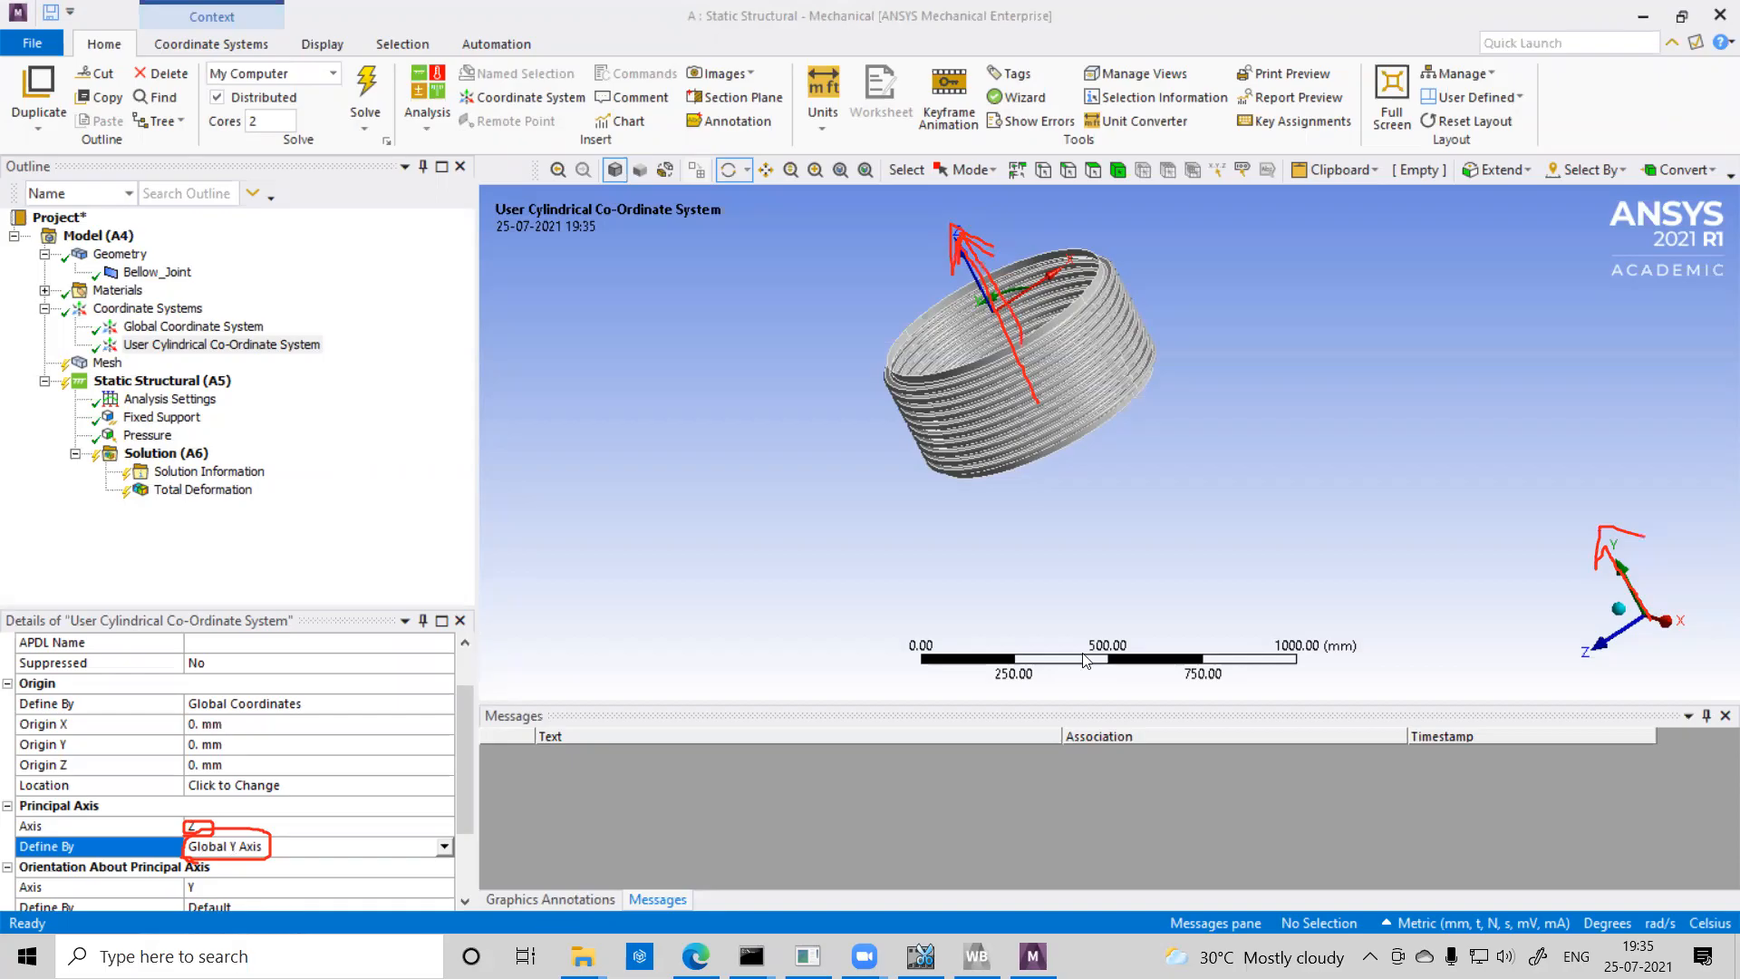
pyautogui.scroll(-1, 142, 899)
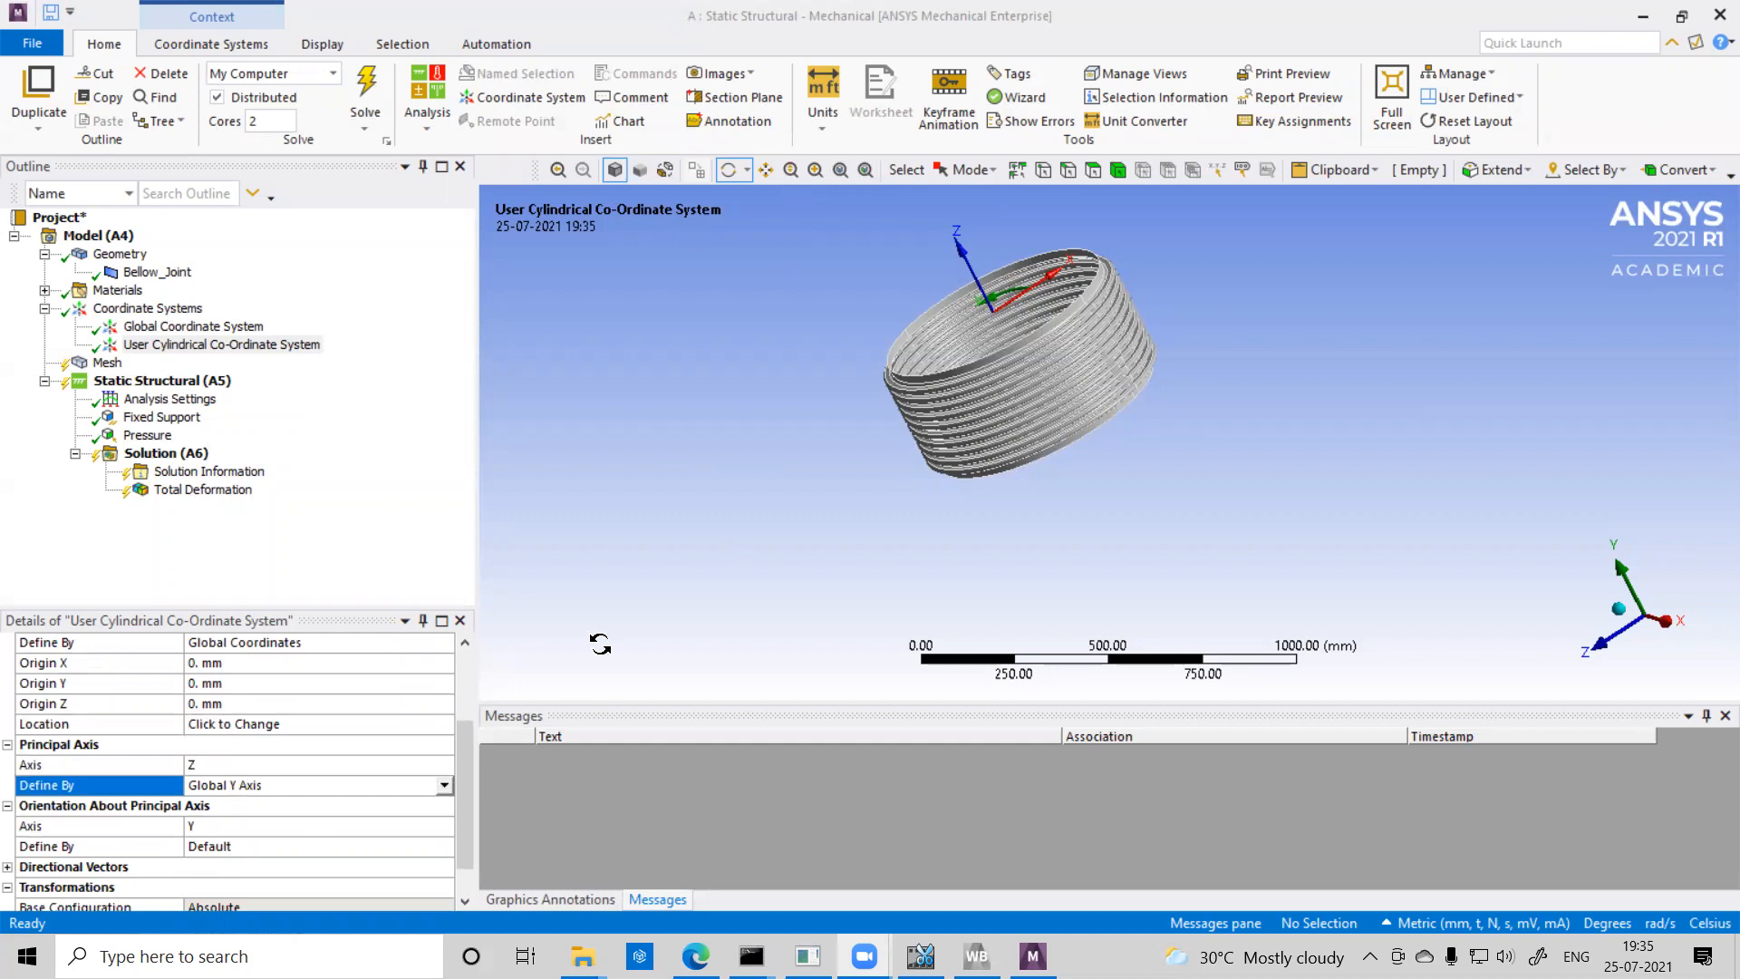
pyautogui.moveTo(987, 320)
pyautogui.mouseDown()
pyautogui.moveTo(1036, 299)
pyautogui.moveTo(966, 311)
pyautogui.mouseUp()
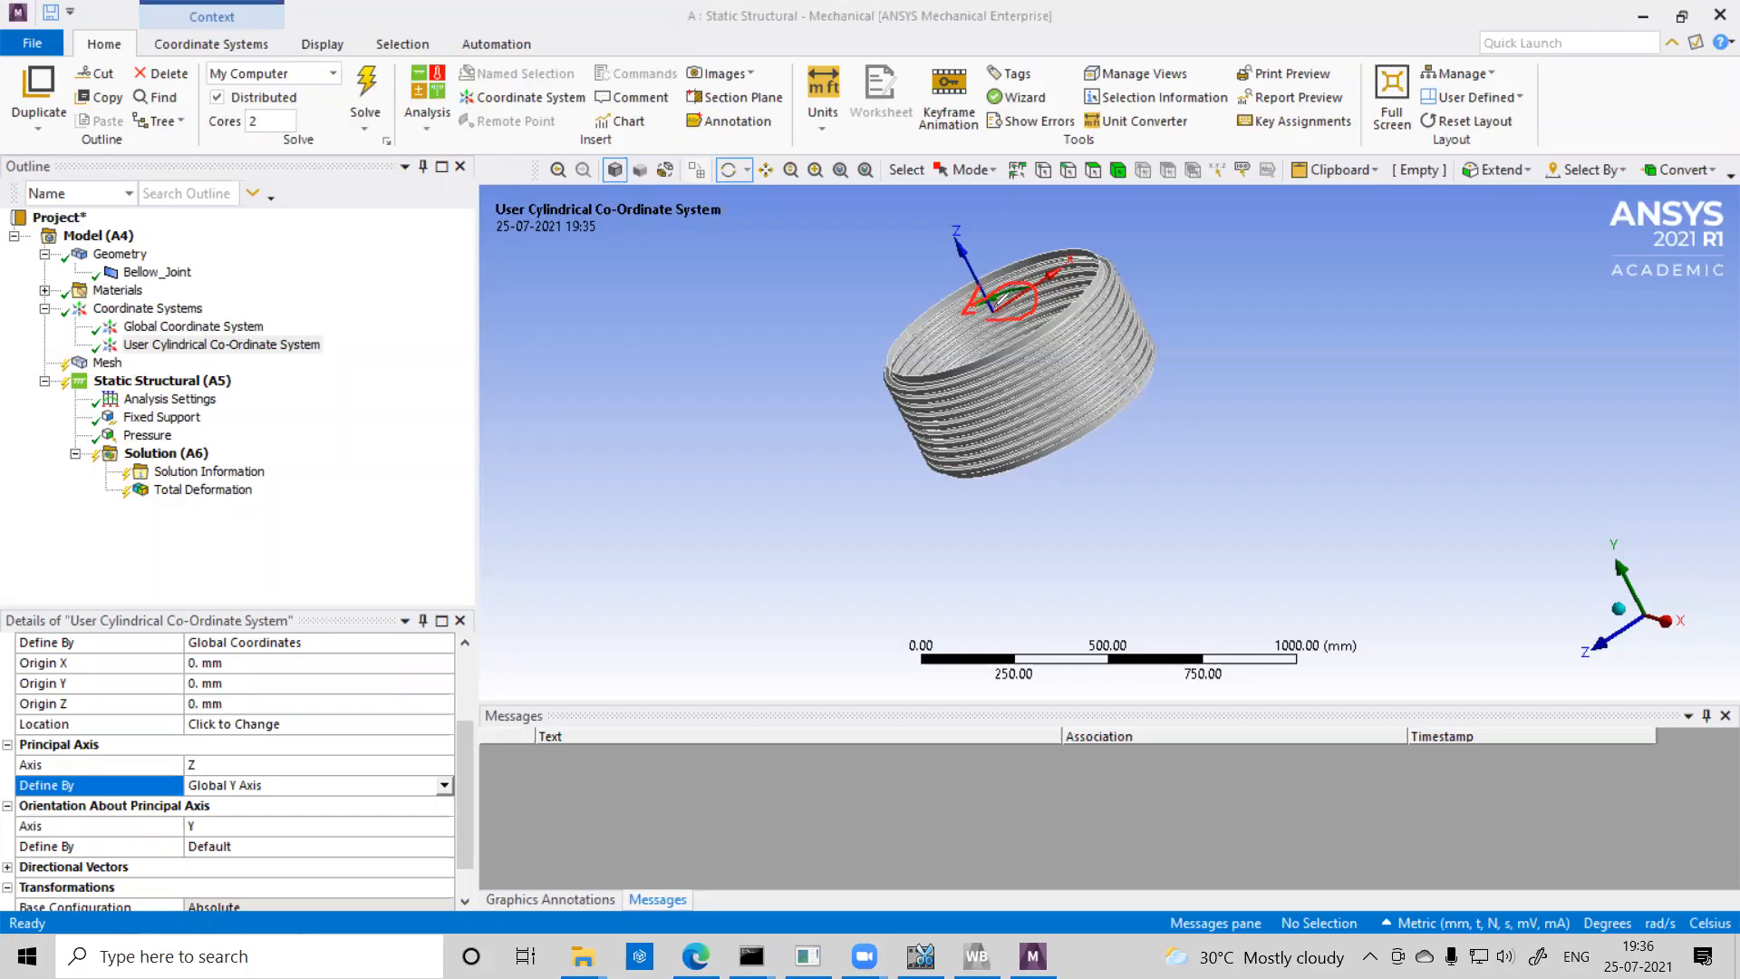
pyautogui.moveTo(118, 358); pyautogui.dragTo(238, 353)
pyautogui.press('Escape')
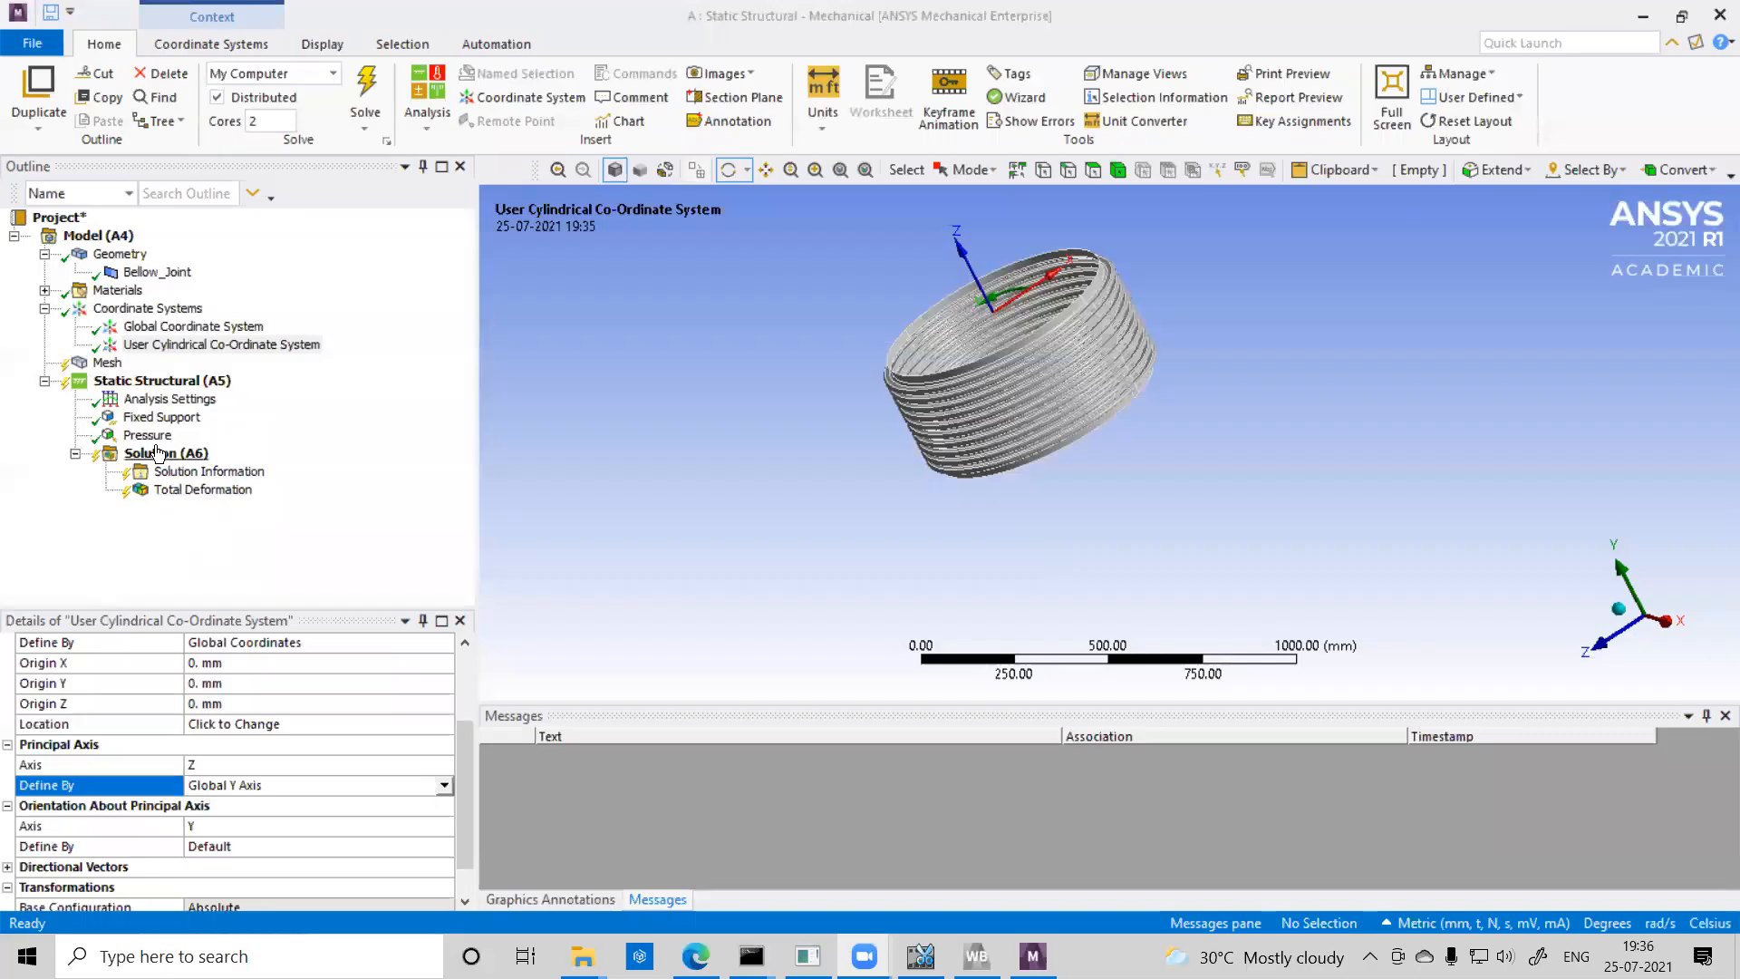
# Add a second Total Deformation result to the solution.
pyautogui.rightClick(156, 458)
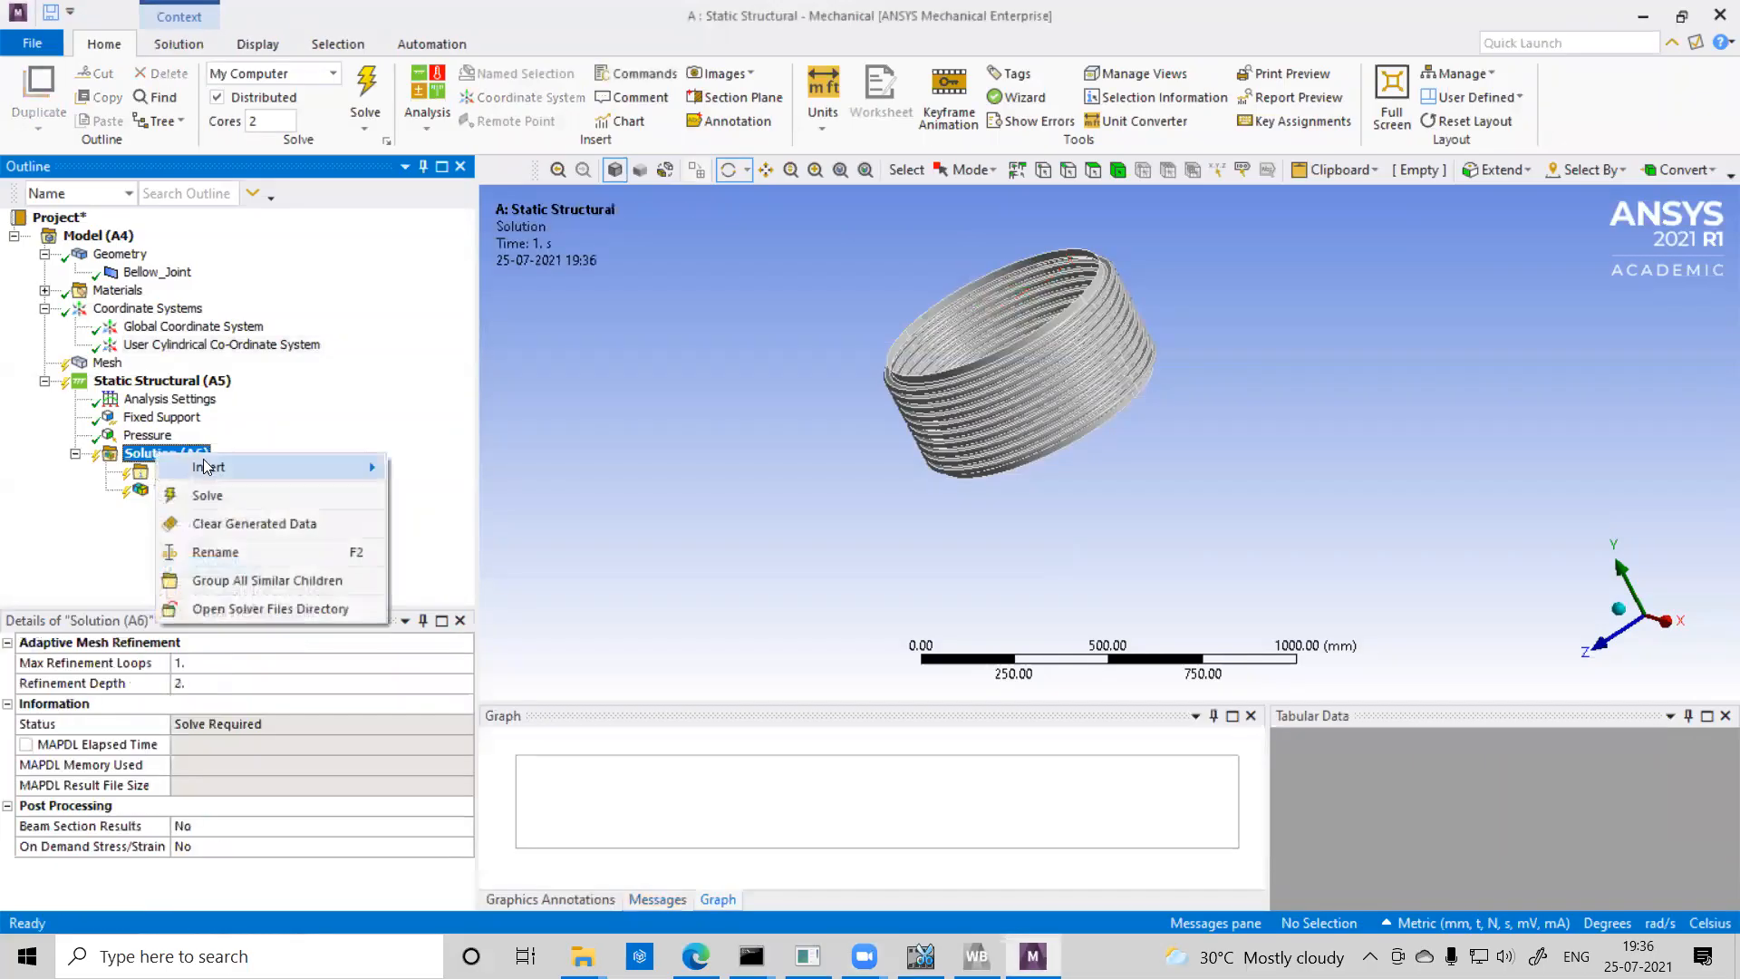
pyautogui.moveTo(217, 467)
pyautogui.moveTo(453, 472)
pyautogui.click(633, 471)
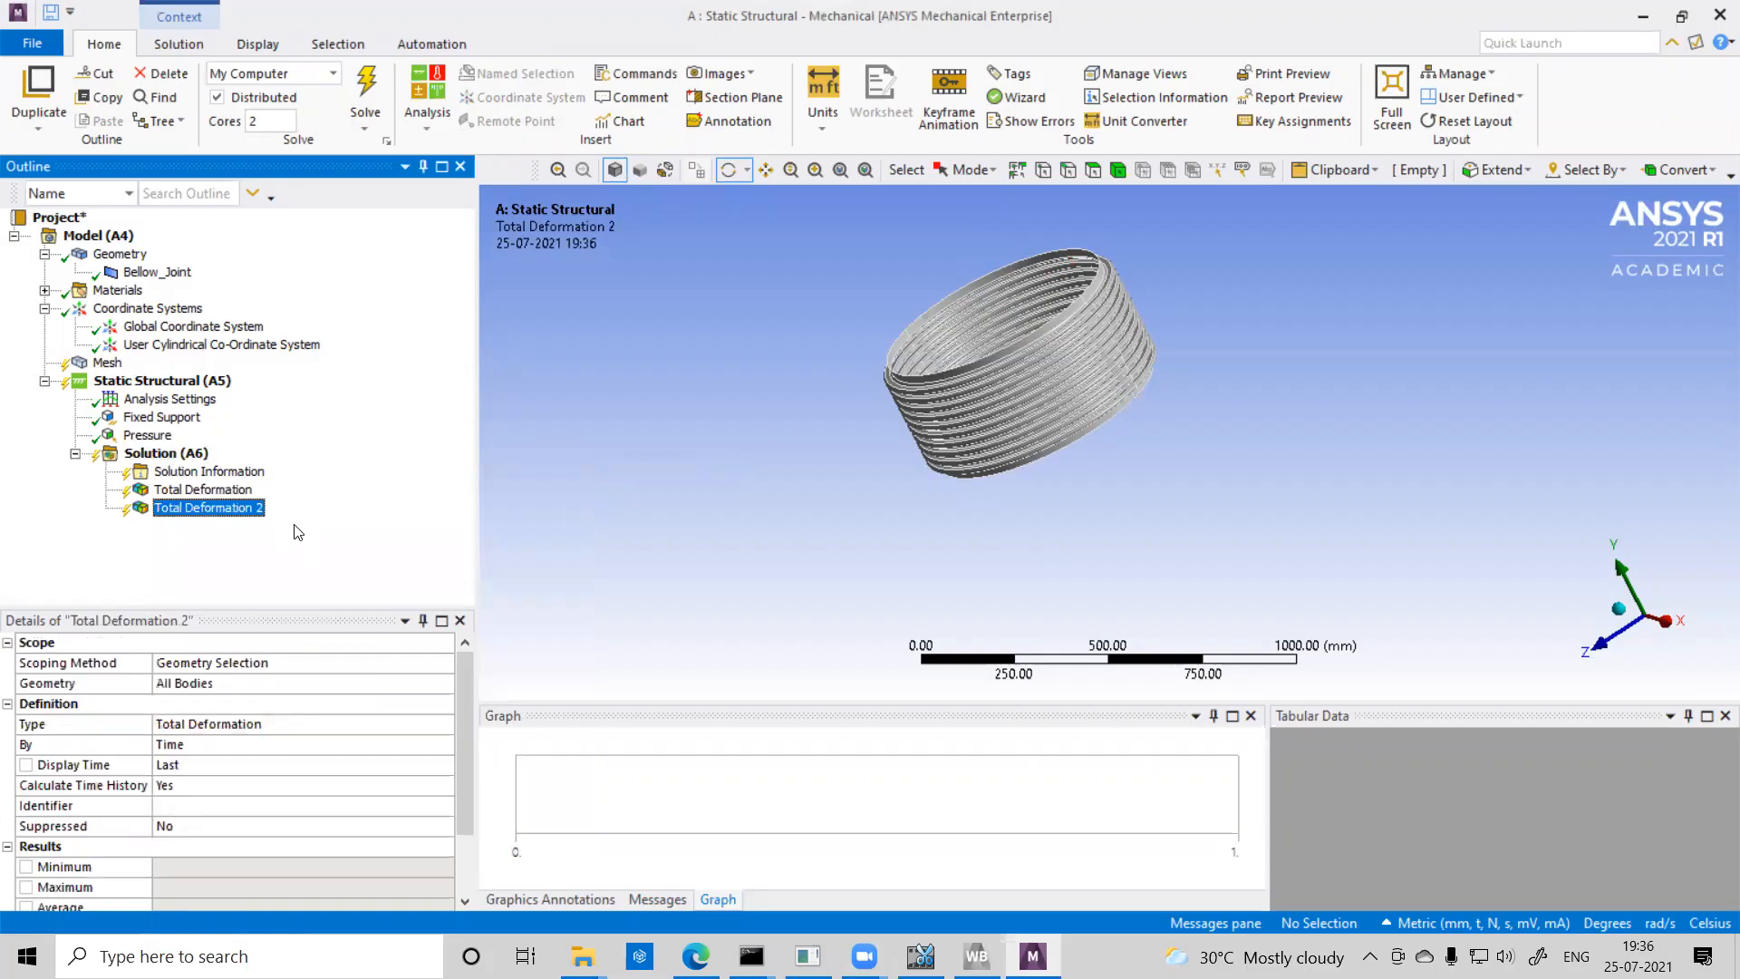
# Rename the second total deformation result as Circumferential Deformation.
pyautogui.rightClick(213, 515)
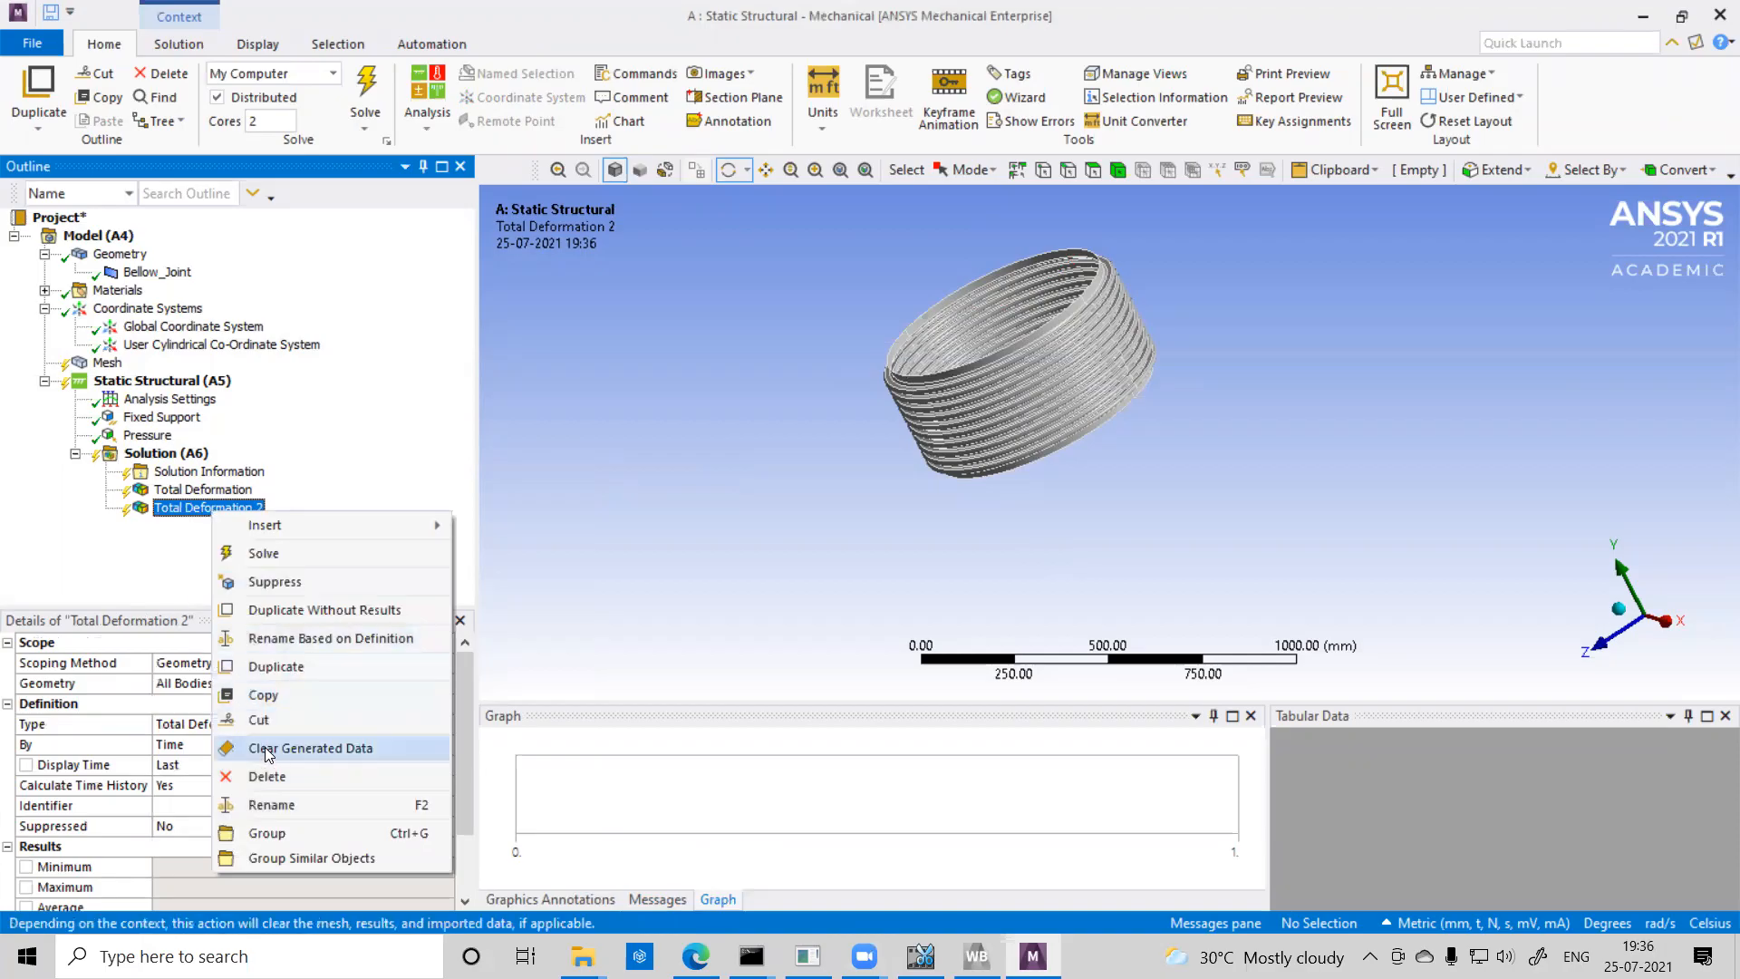
pyautogui.click(266, 805)
pyautogui.write('Cl')
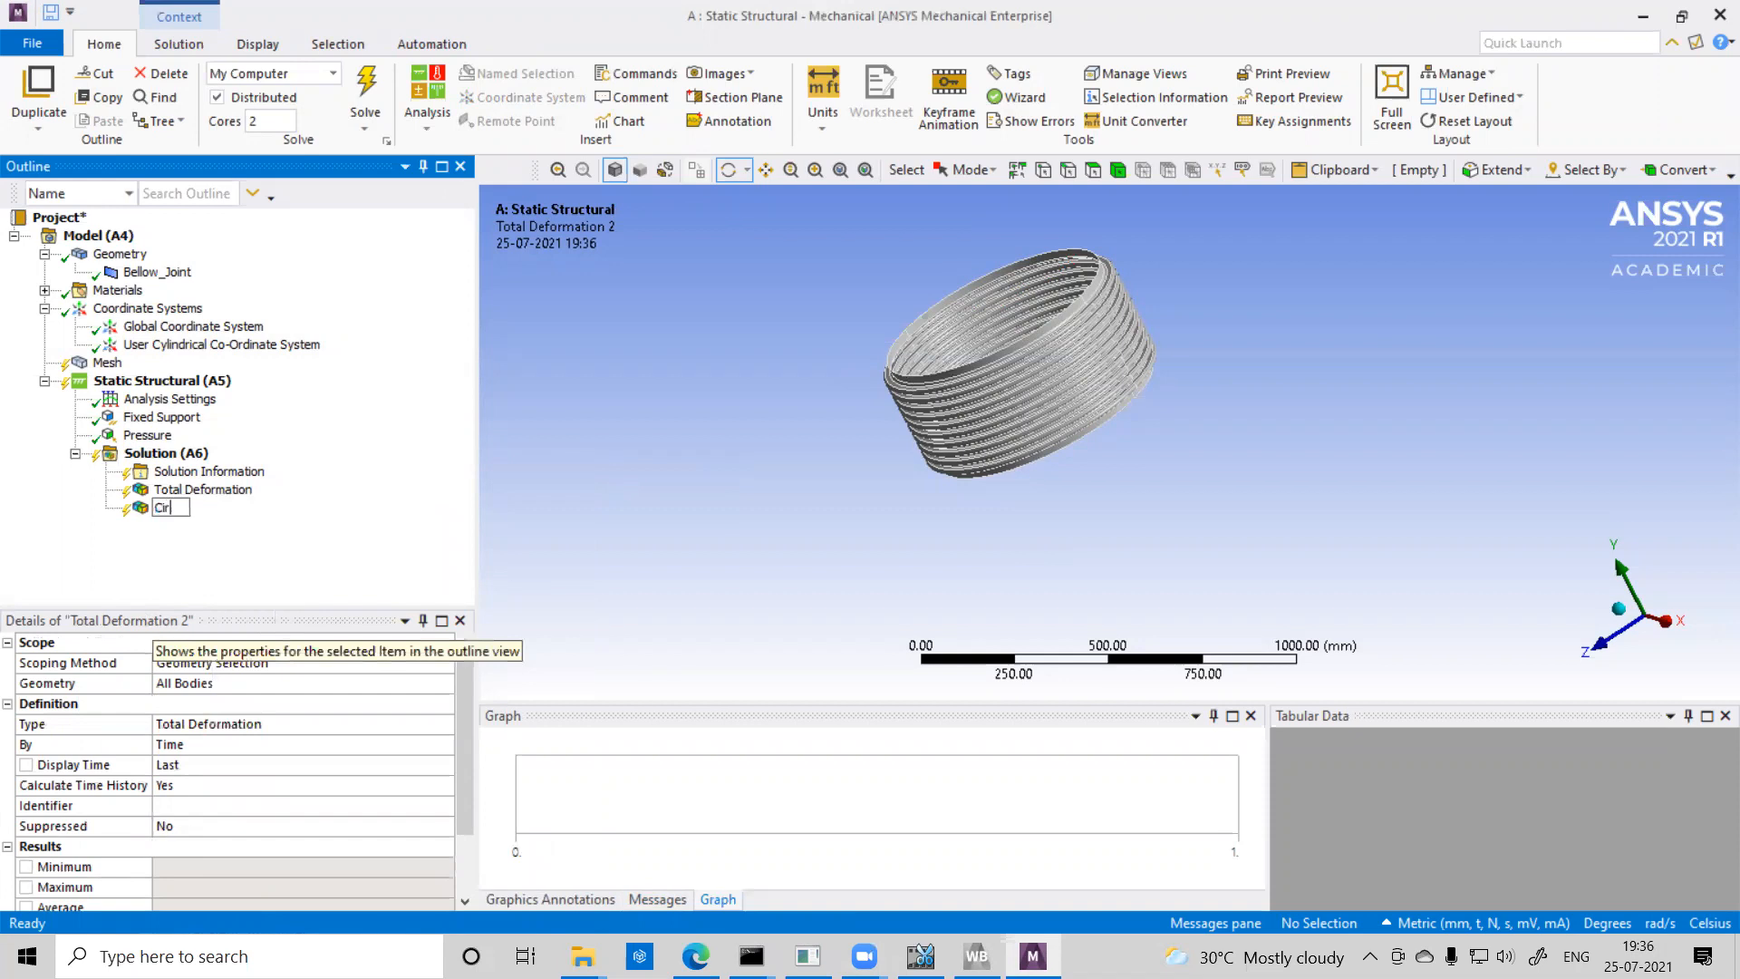
pyautogui.write('rcumferential Deformation')
pyautogui.press('Return')
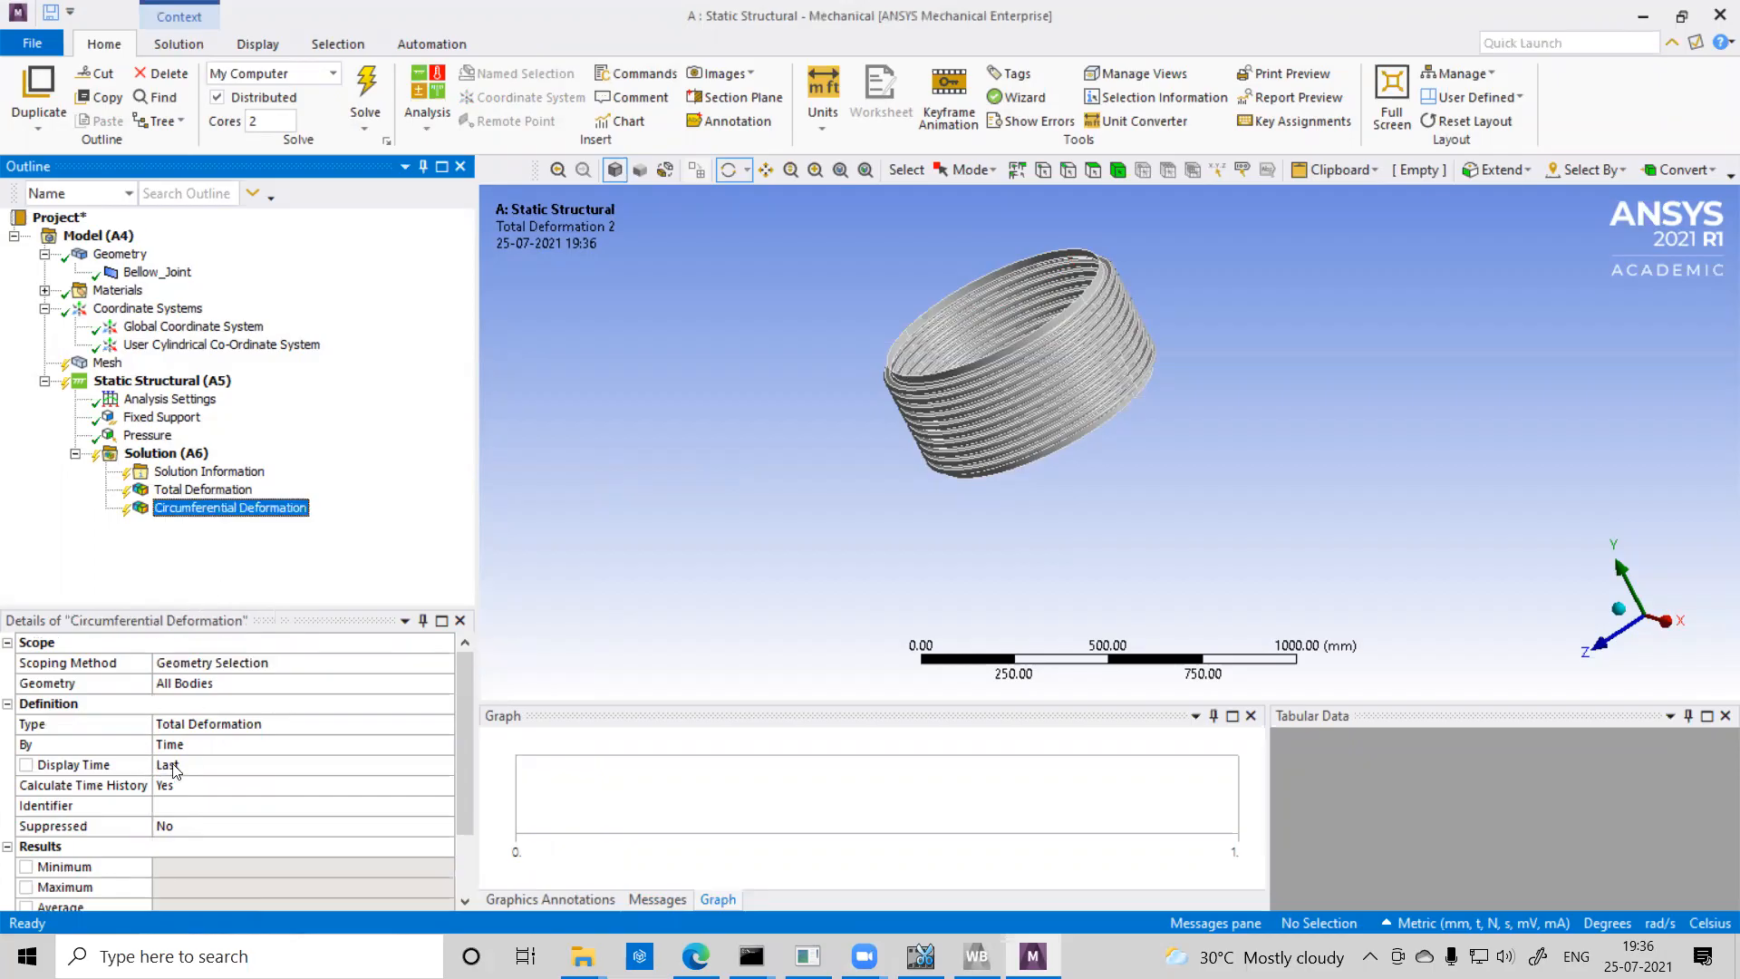
# Change the second deformation result's type to Directional Deformation.
pyautogui.scroll(-1, 305, 739)
pyautogui.scroll(1, 306, 739)
pyautogui.click(243, 723)
pyautogui.click(344, 723)
pyautogui.click(284, 757)
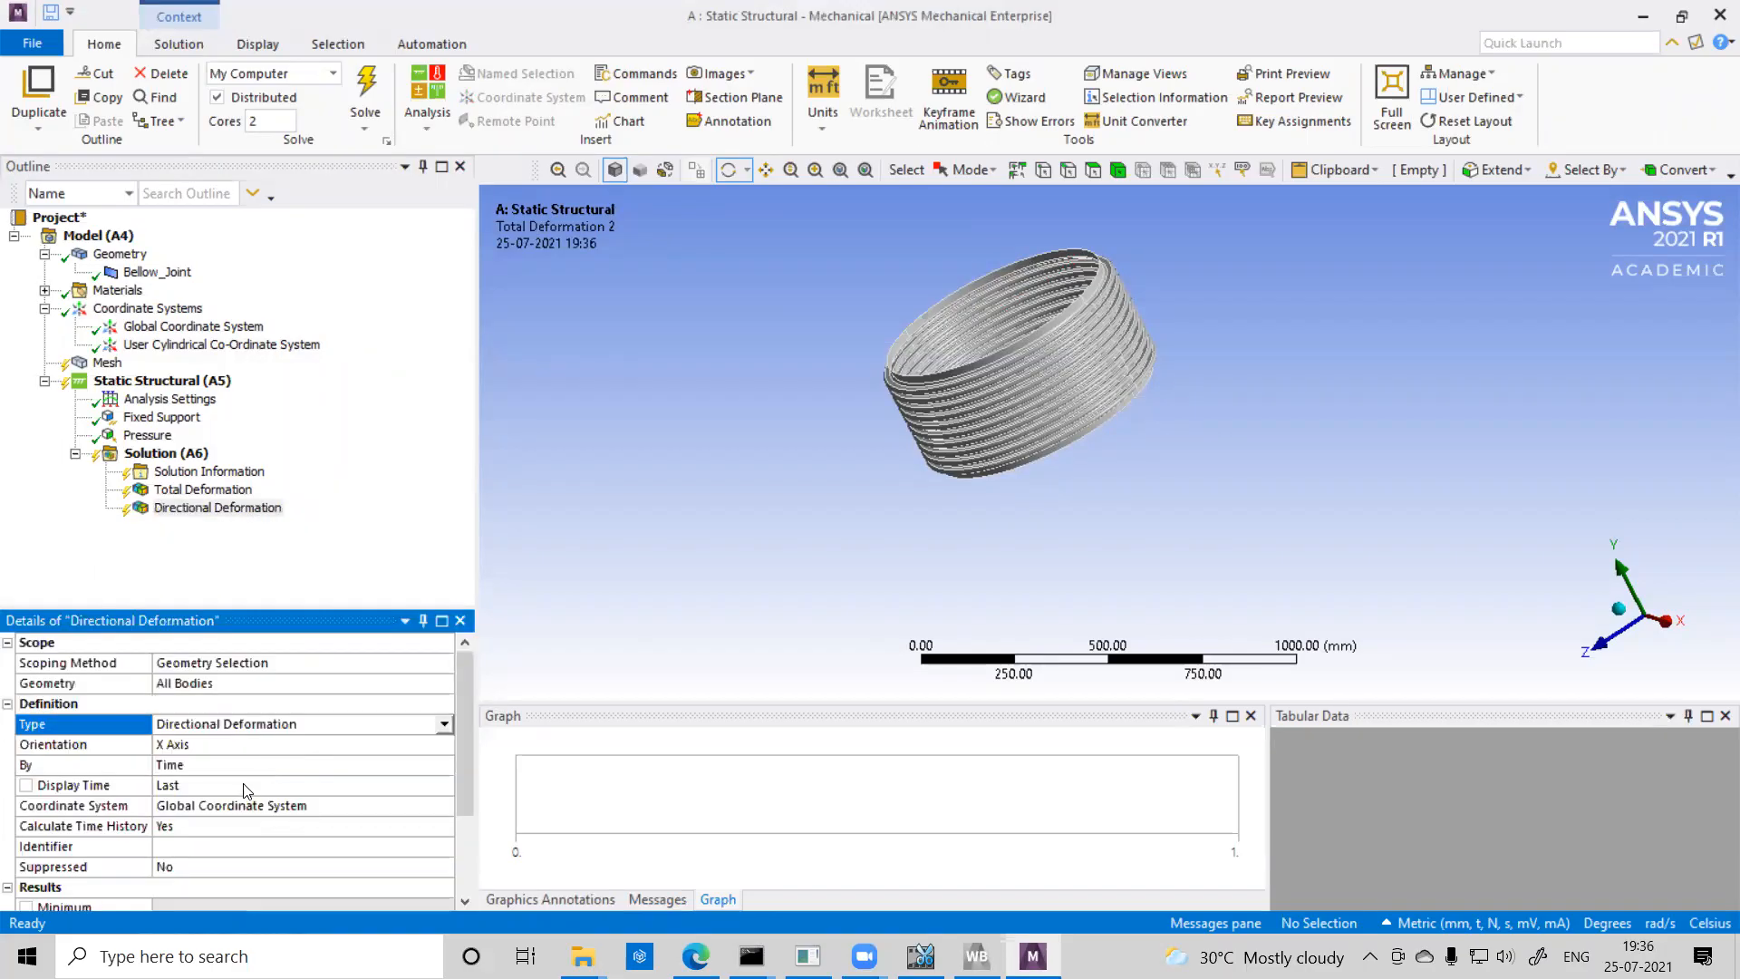
# Set the directional deformation result's coordinate system to User Cylindrical Co-Ordinate System and its orientation to Y Axis.
pyautogui.click(302, 747)
pyautogui.click(303, 805)
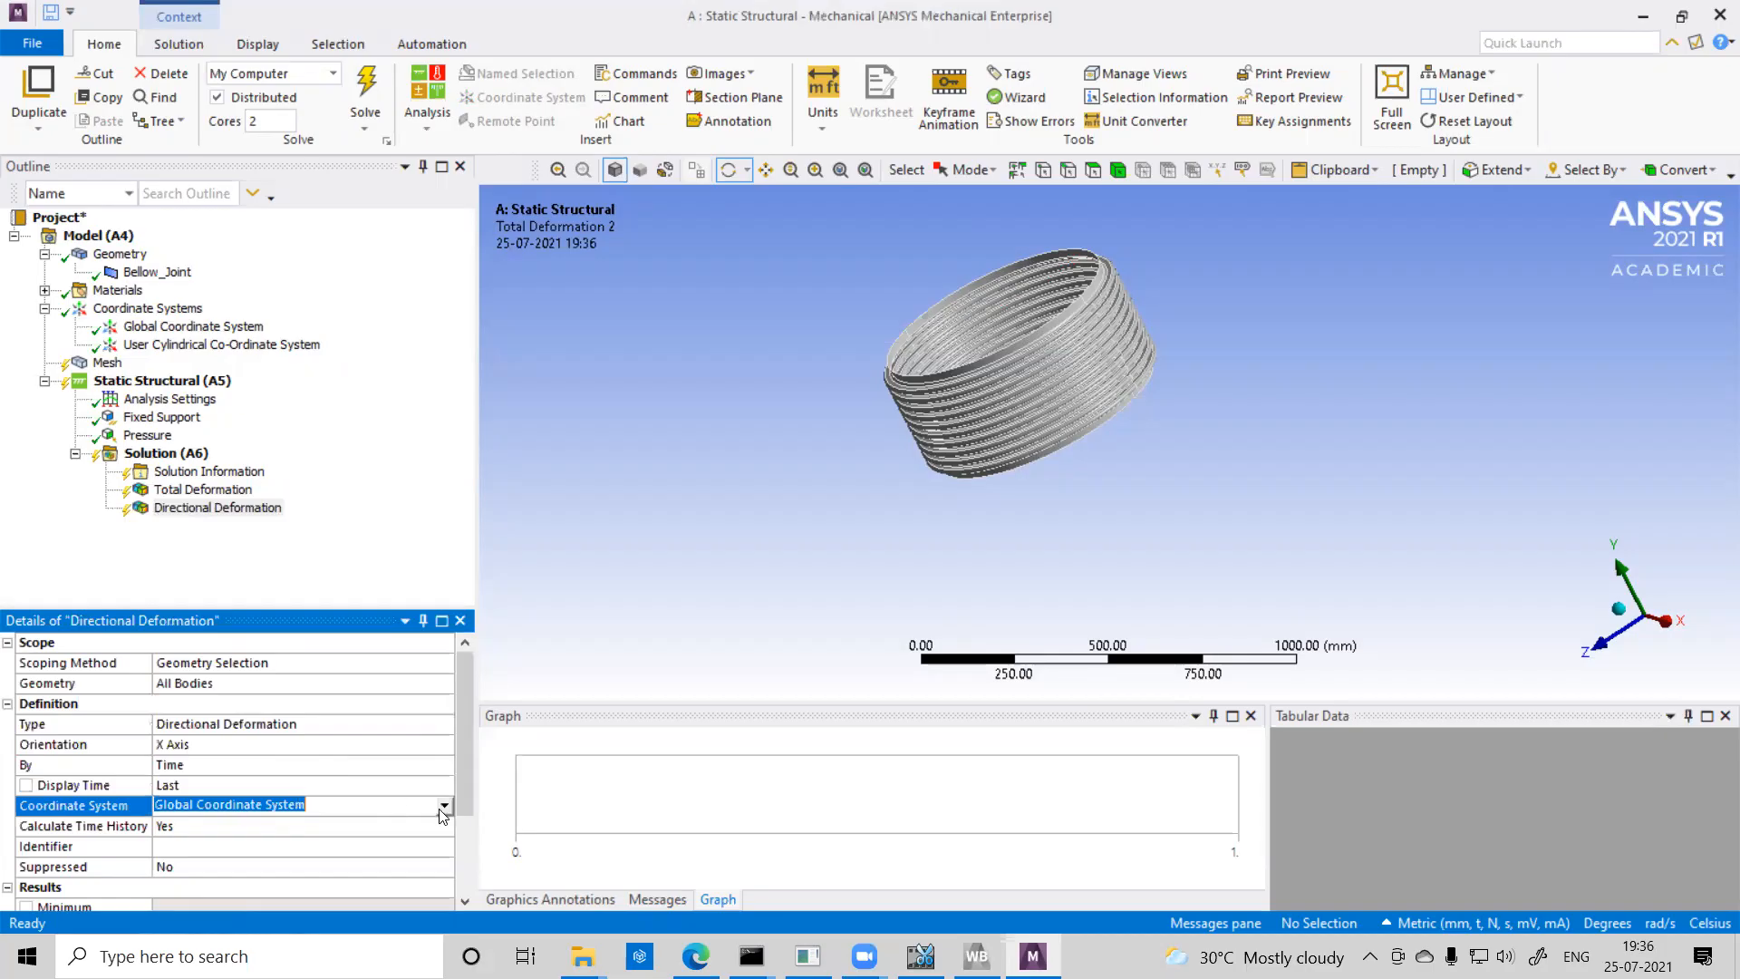
pyautogui.click(444, 805)
pyautogui.click(299, 839)
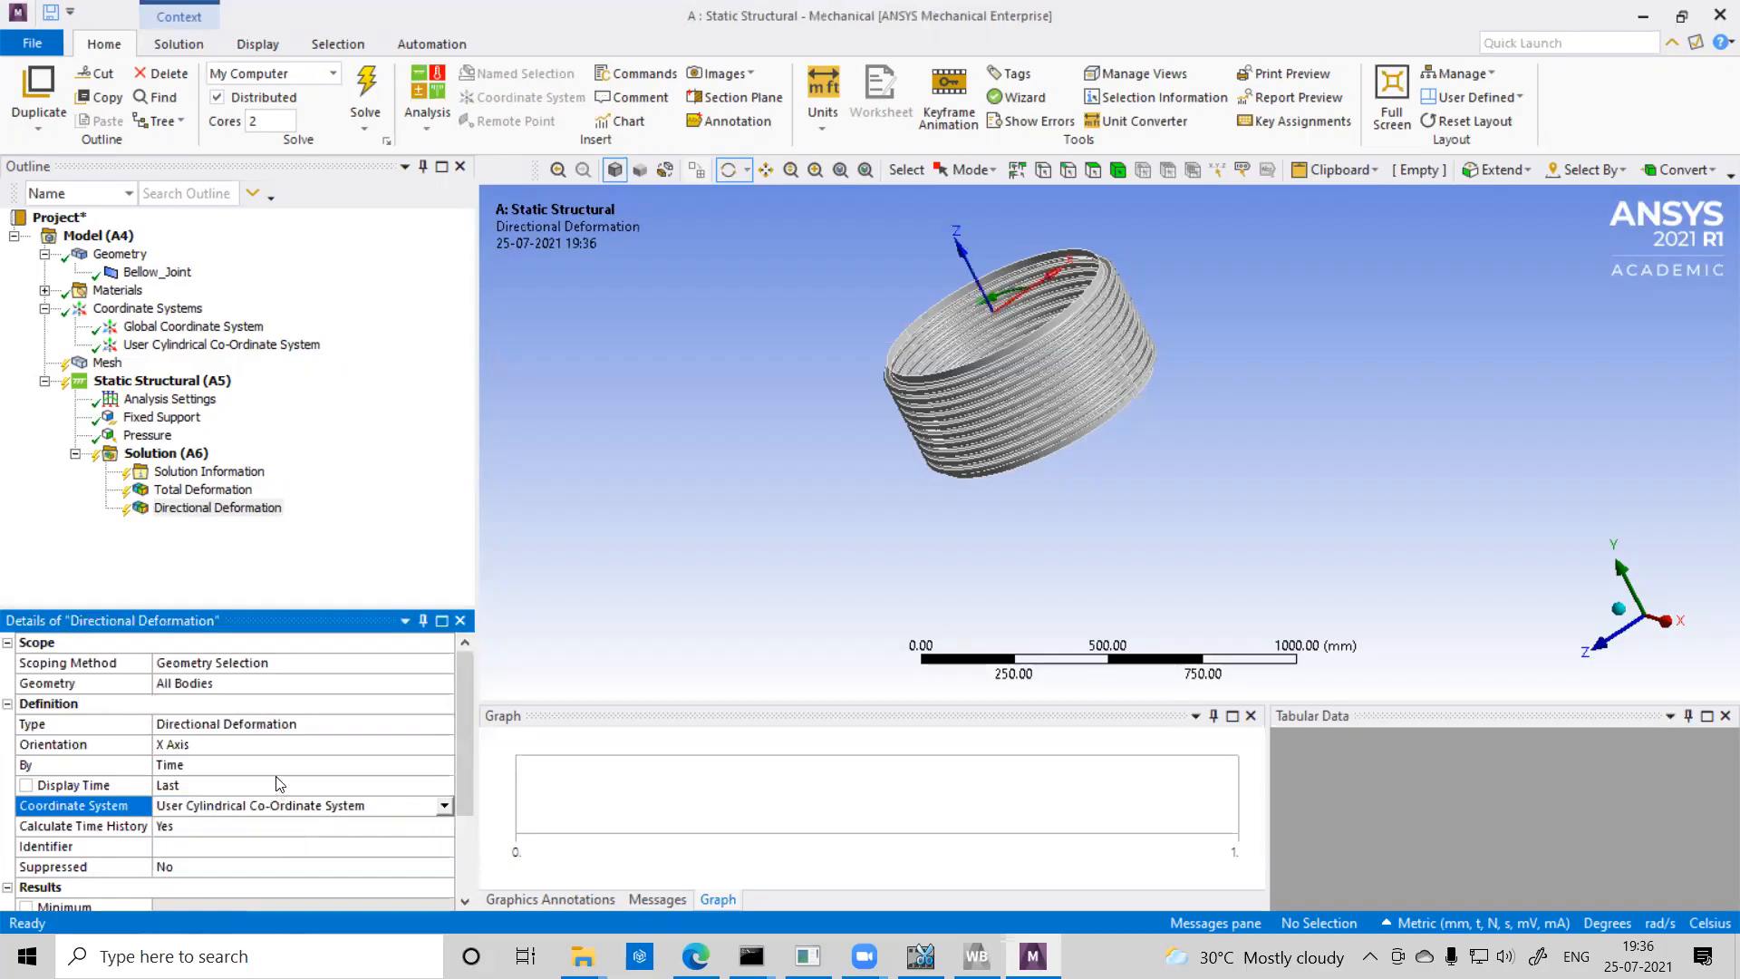
pyautogui.click(336, 744)
pyautogui.click(444, 744)
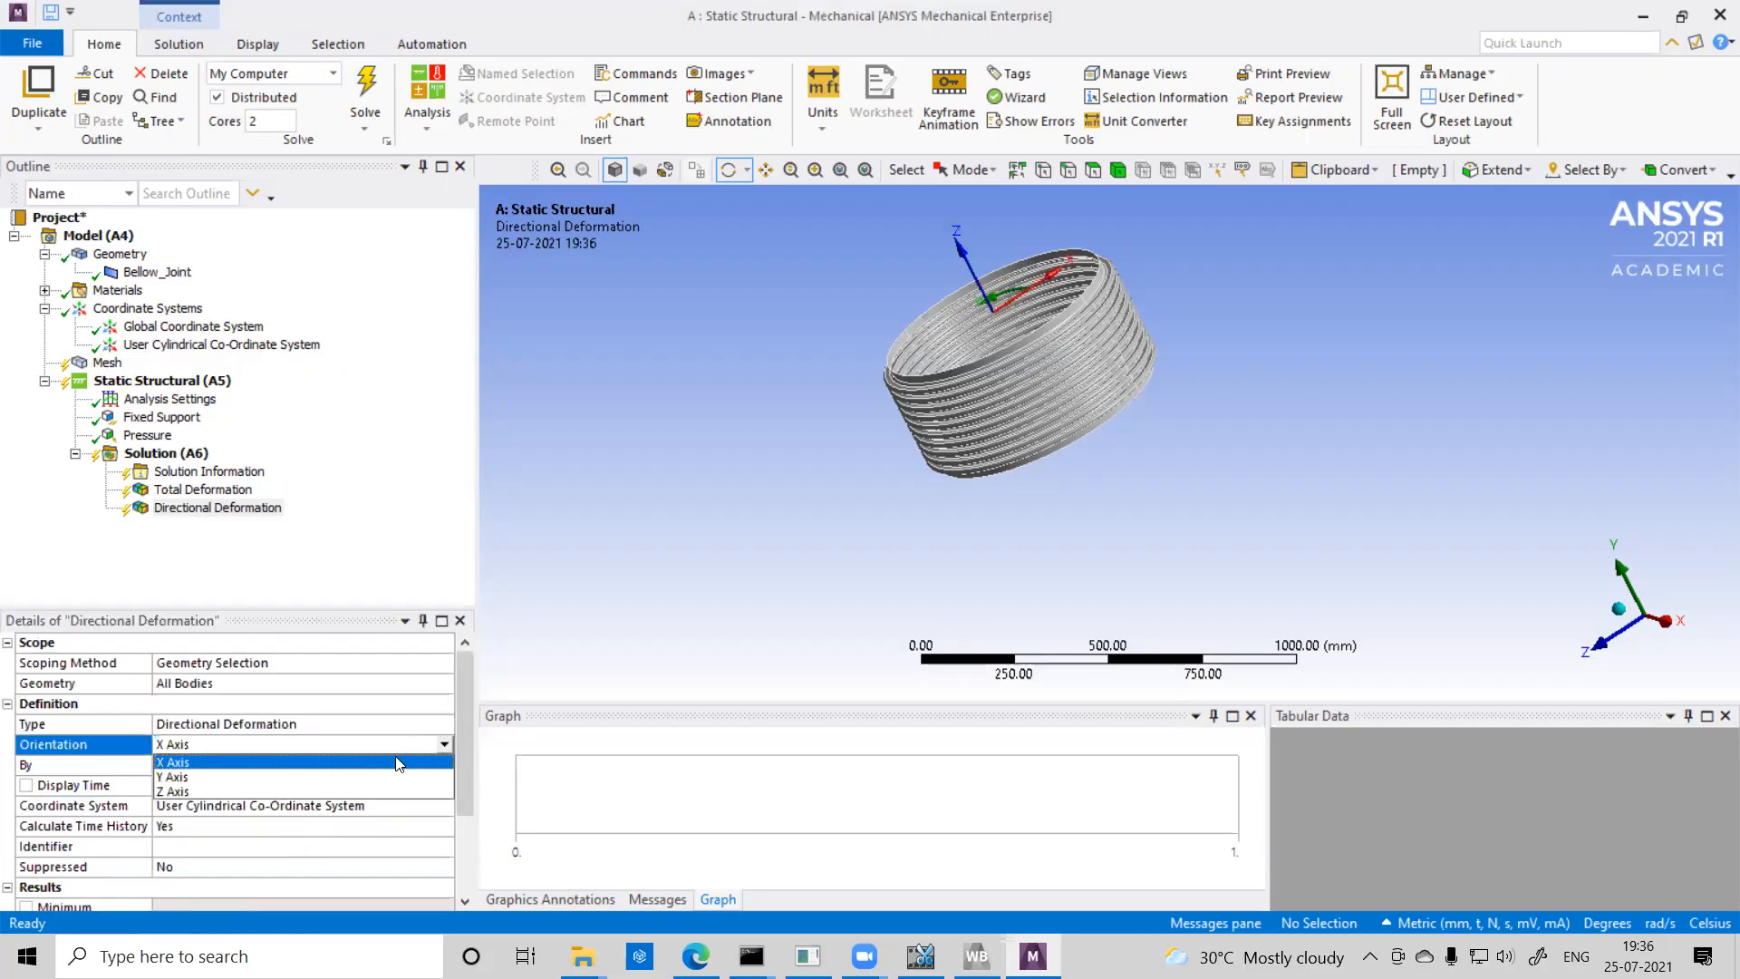
pyautogui.click(250, 781)
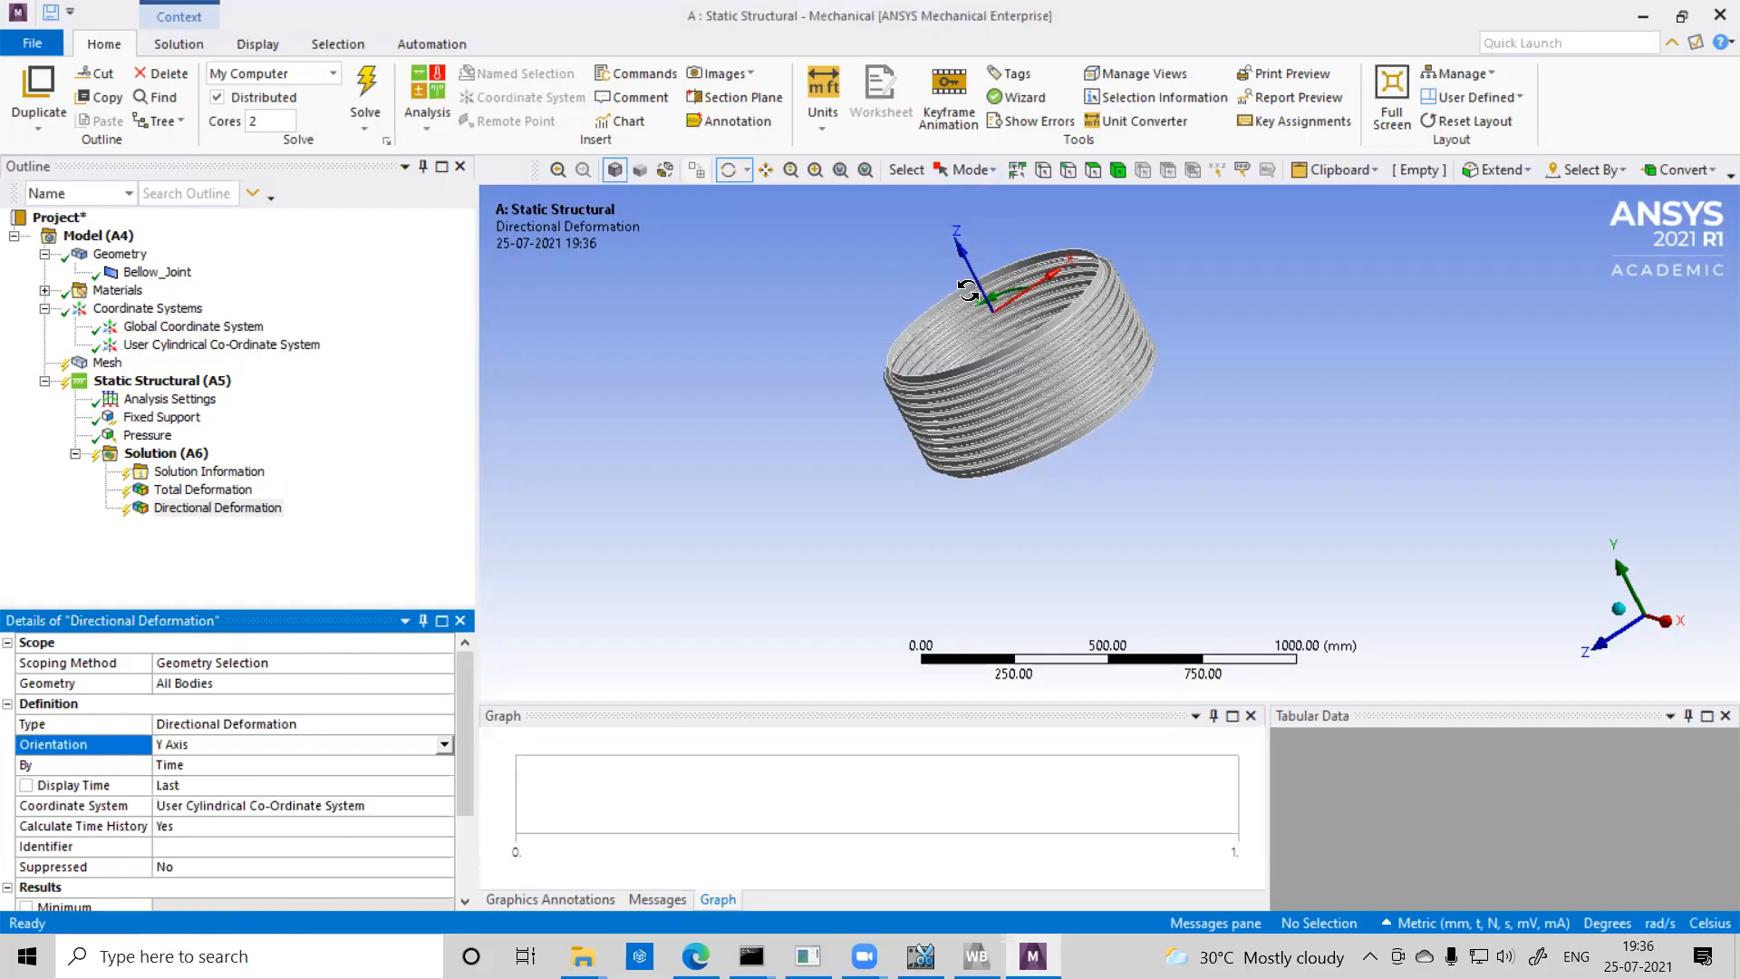
# Add a Normal Stress result to the solution.
pyautogui.rightClick(186, 457)
pyautogui.moveTo(250, 468)
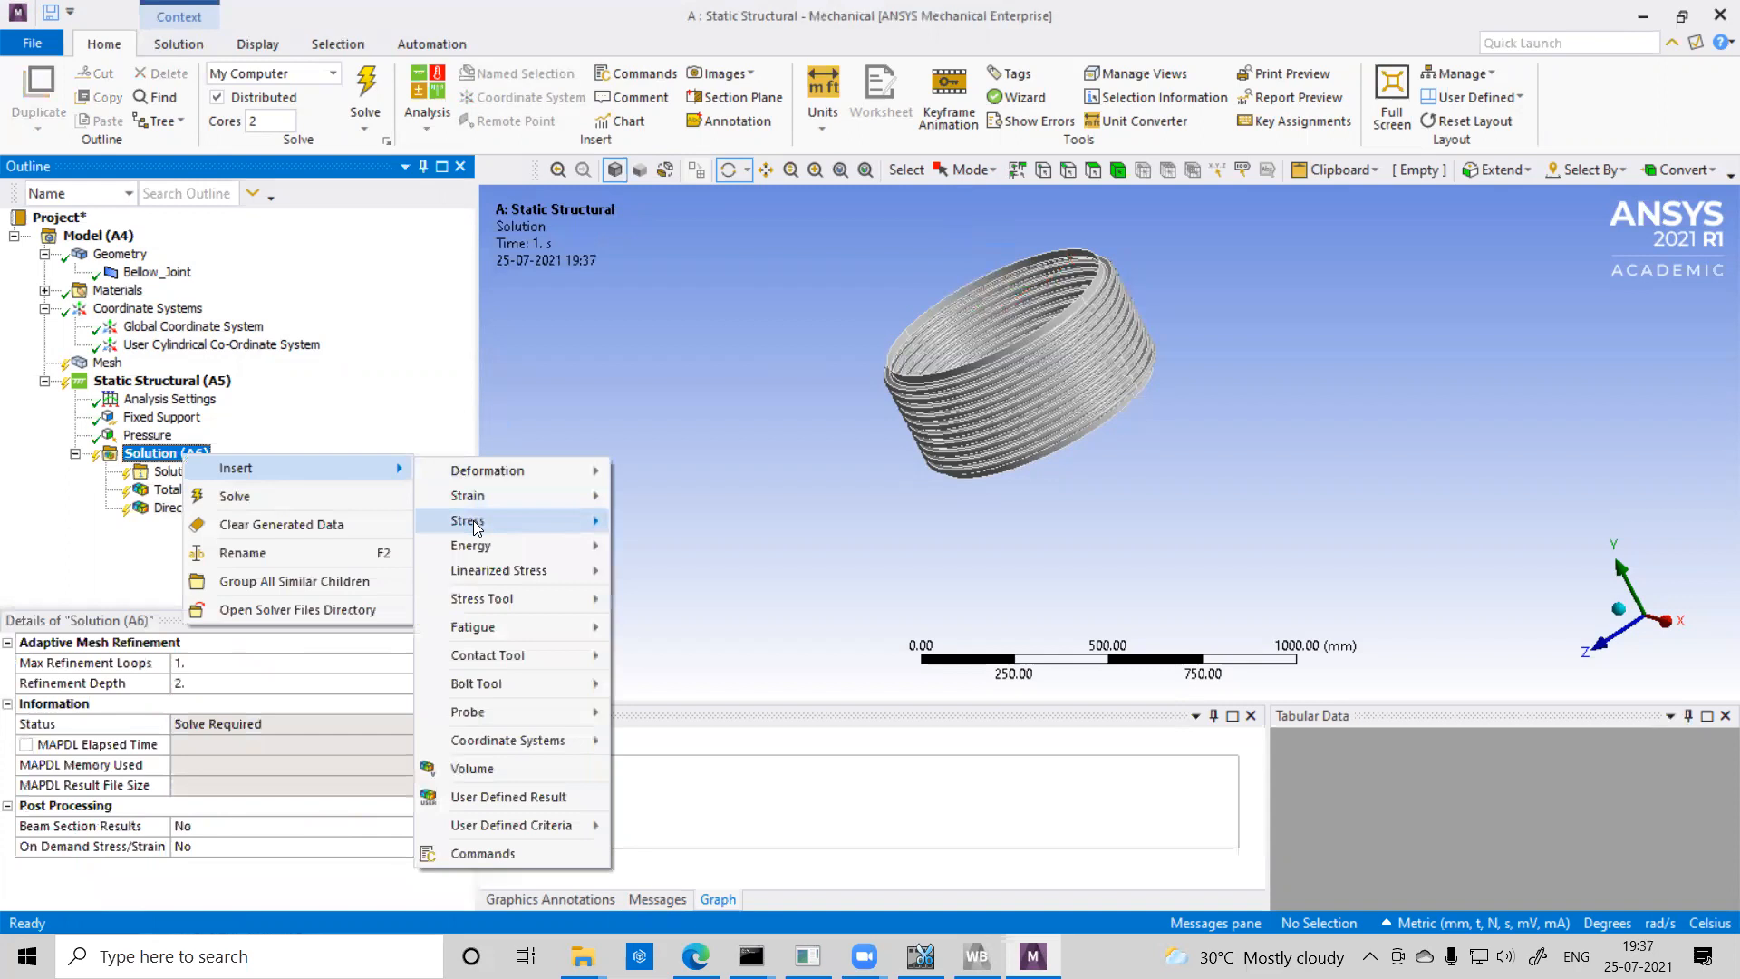
pyautogui.moveTo(507, 520)
pyautogui.click(692, 668)
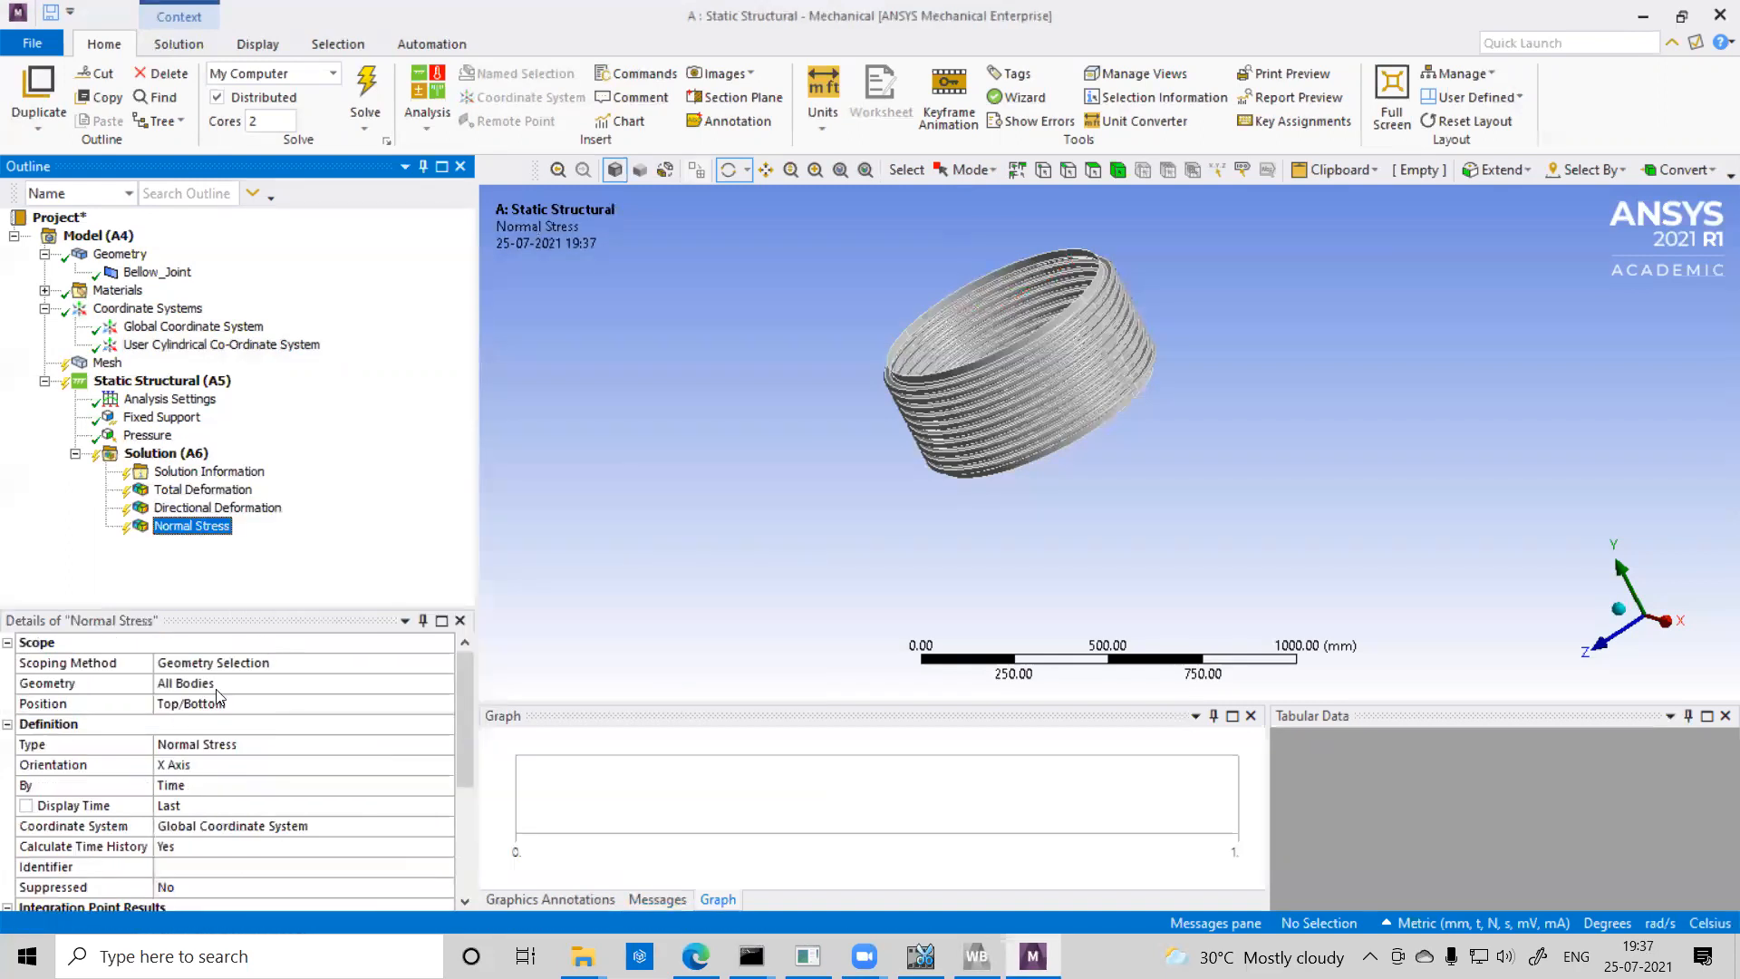
# Set the normal stress result's orientation to Y Axis and its coordinate system to User Cylindrical Co-Ordinate System.
pyautogui.click(444, 771)
pyautogui.click(444, 766)
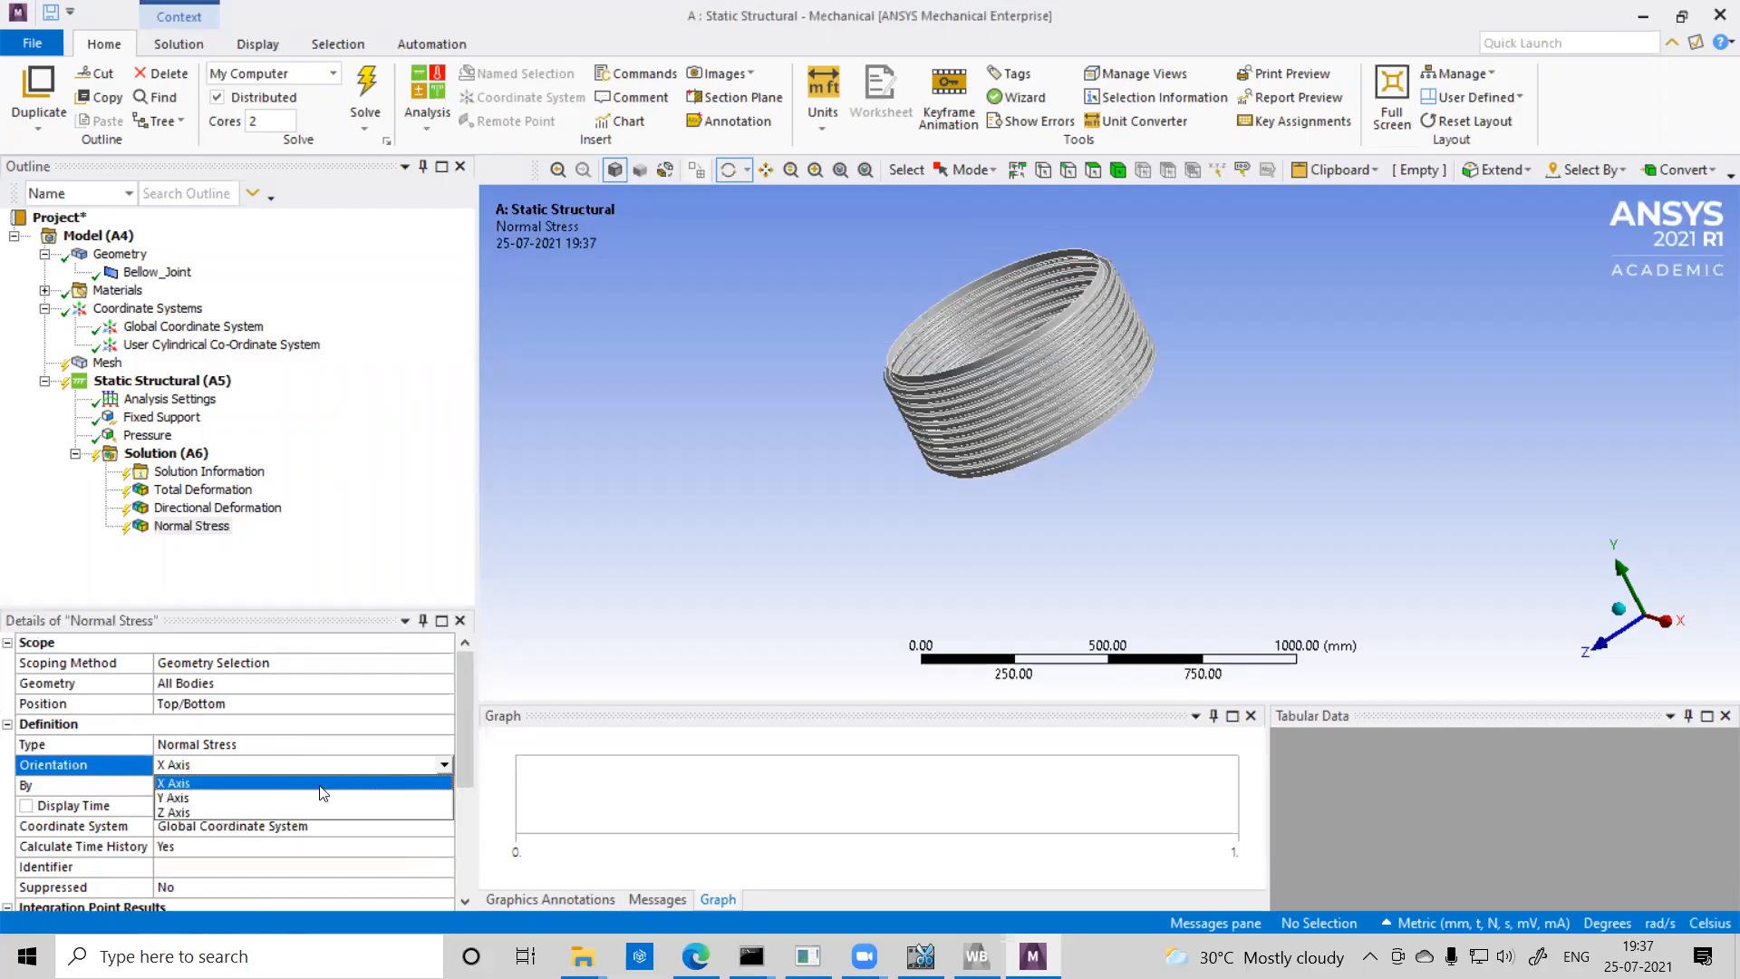
pyautogui.click(252, 796)
pyautogui.click(398, 825)
pyautogui.click(438, 825)
pyautogui.click(272, 857)
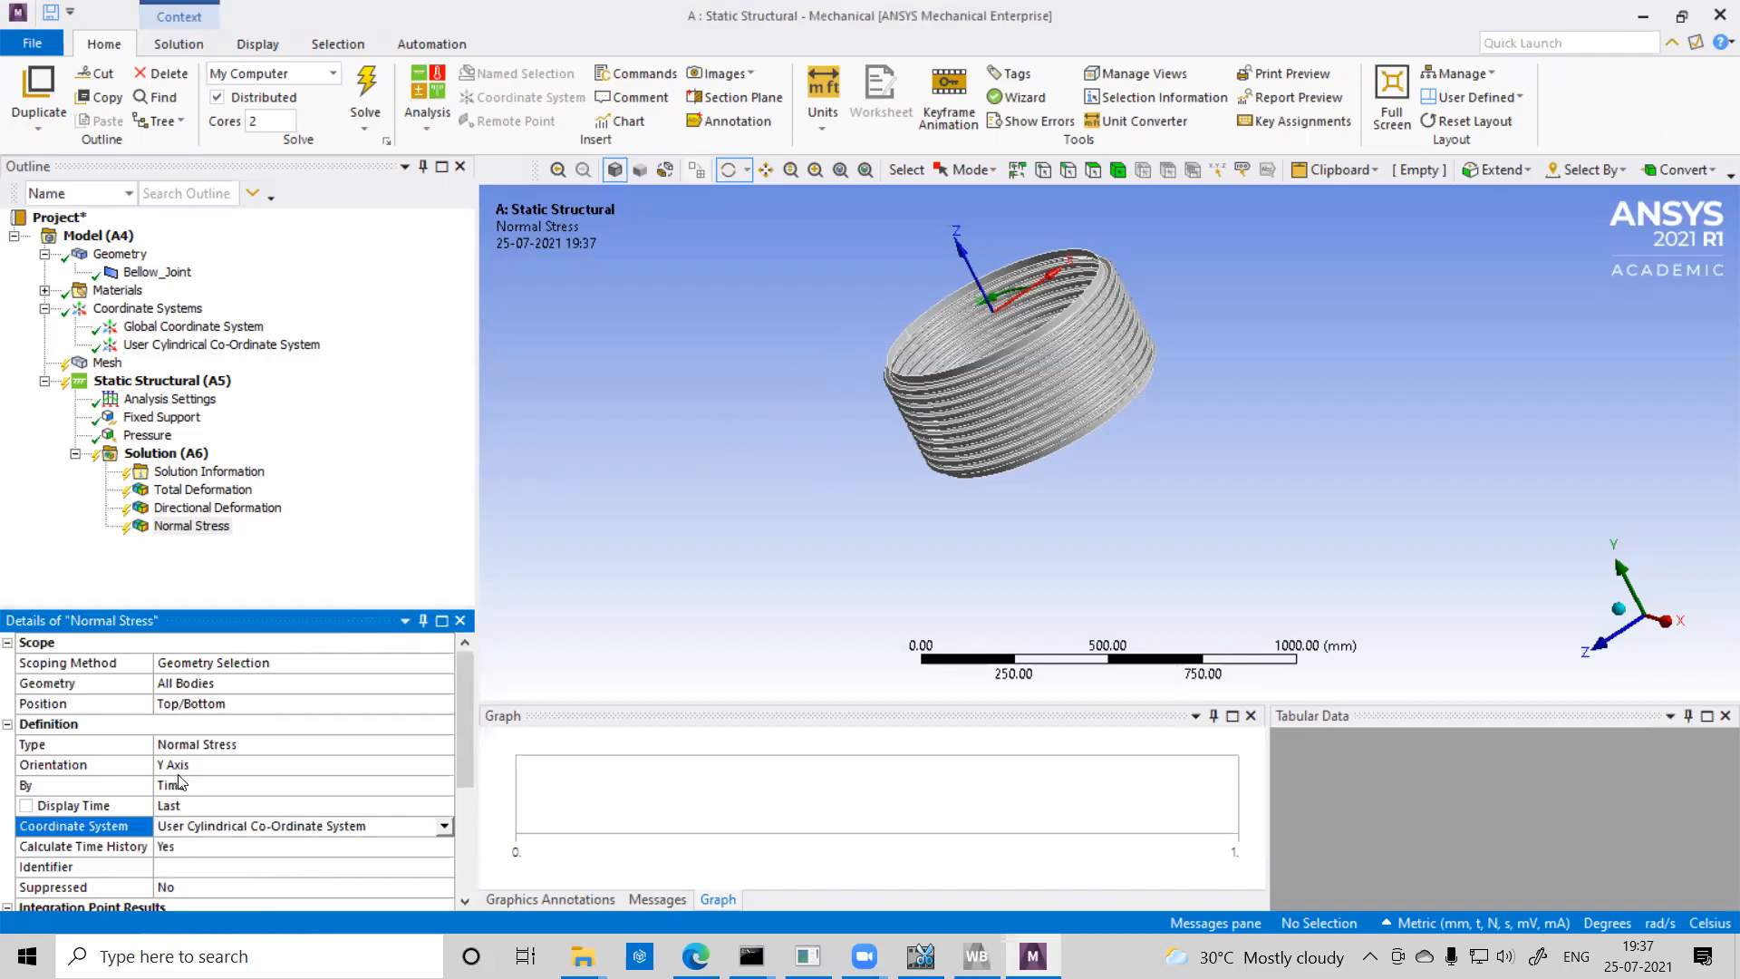
# Rename the normal stress result as Hoop Stress.
pyautogui.rightClick(191, 527)
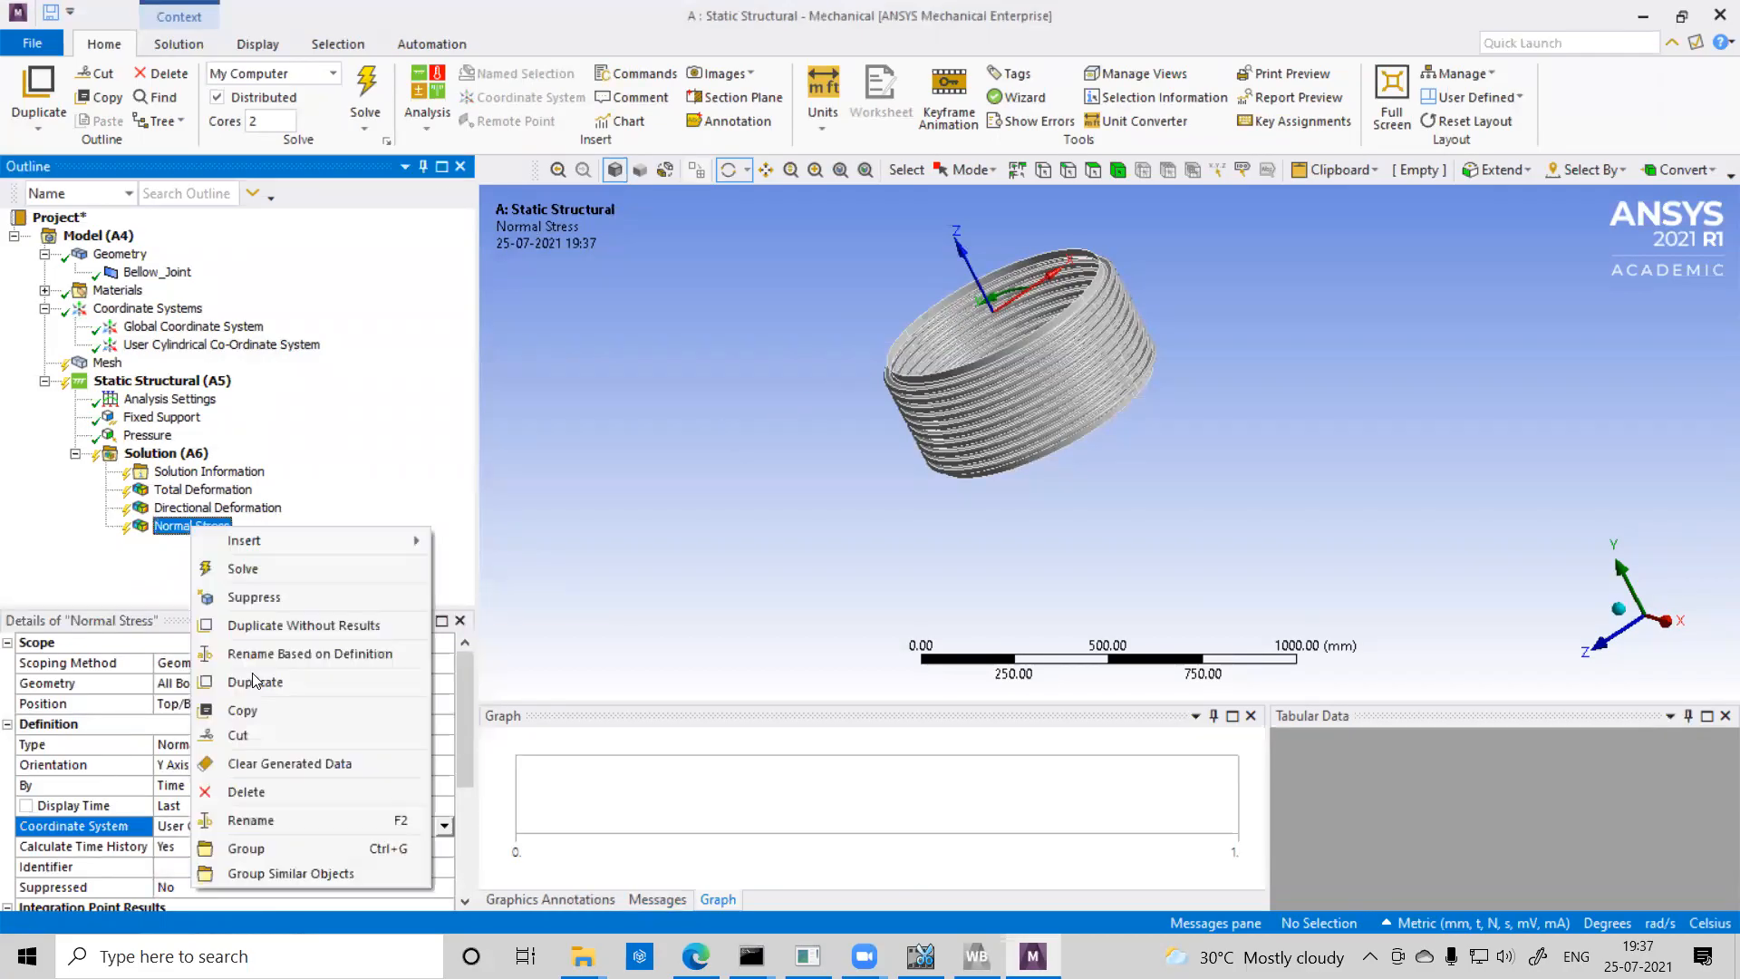
pyautogui.click(270, 823)
pyautogui.write('Hoo')
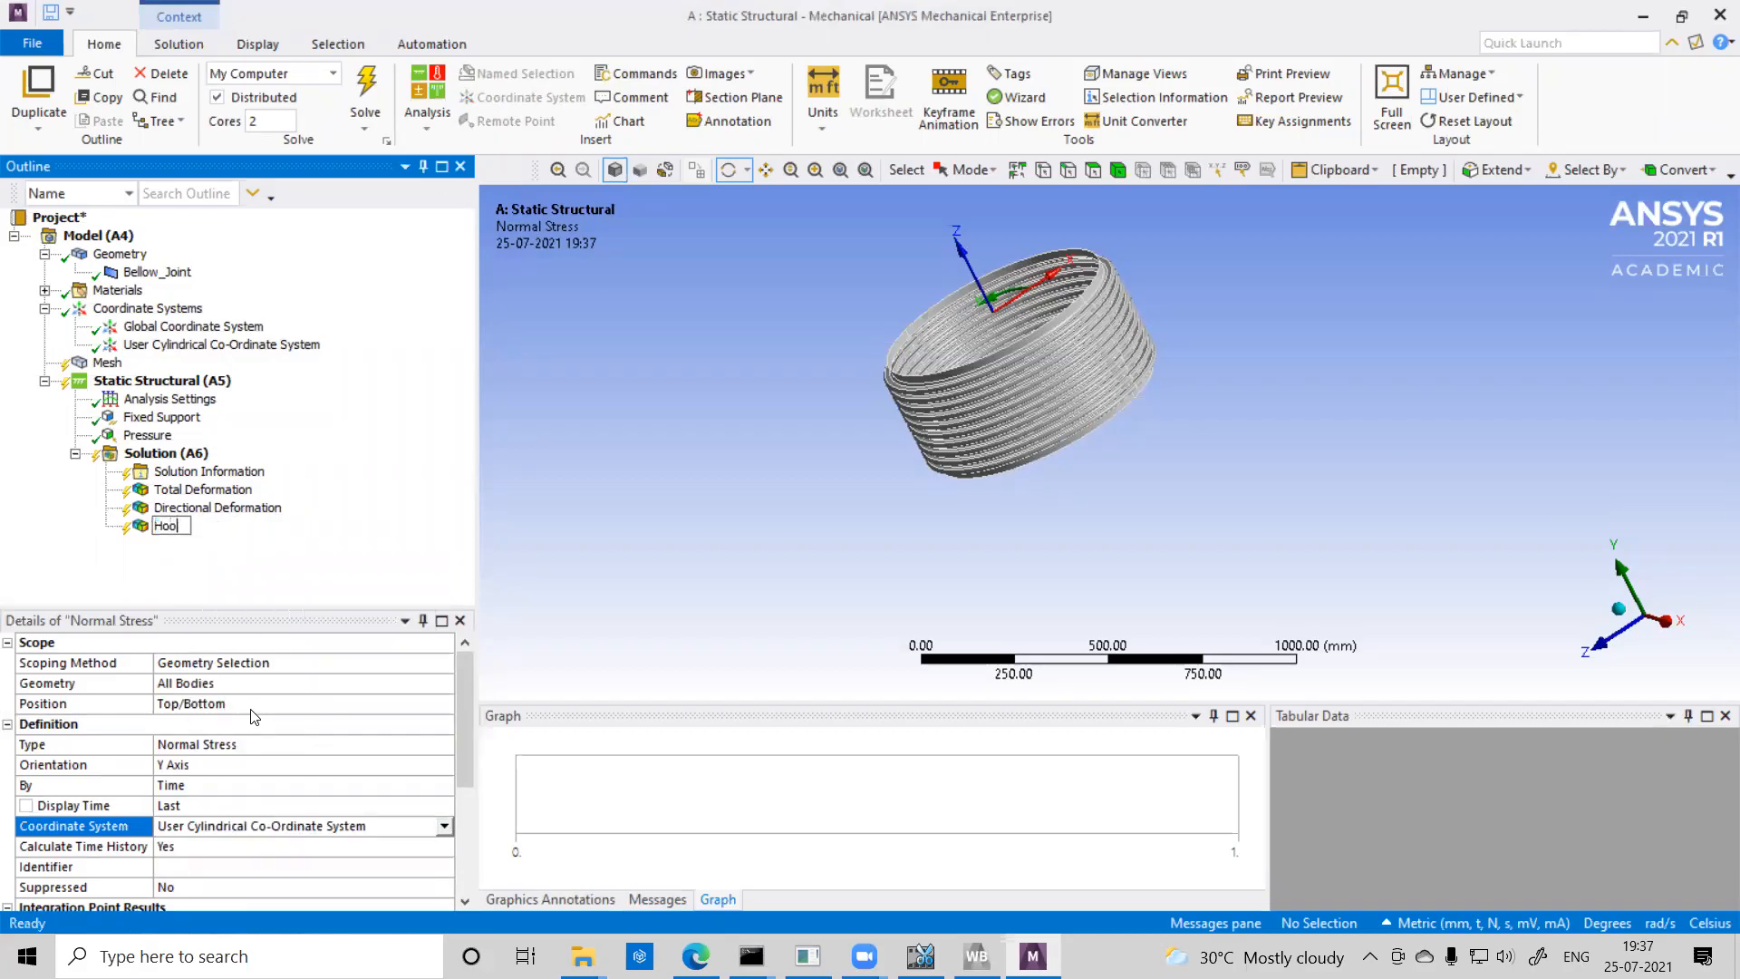
pyautogui.write('p Stress')
pyautogui.press('Return')
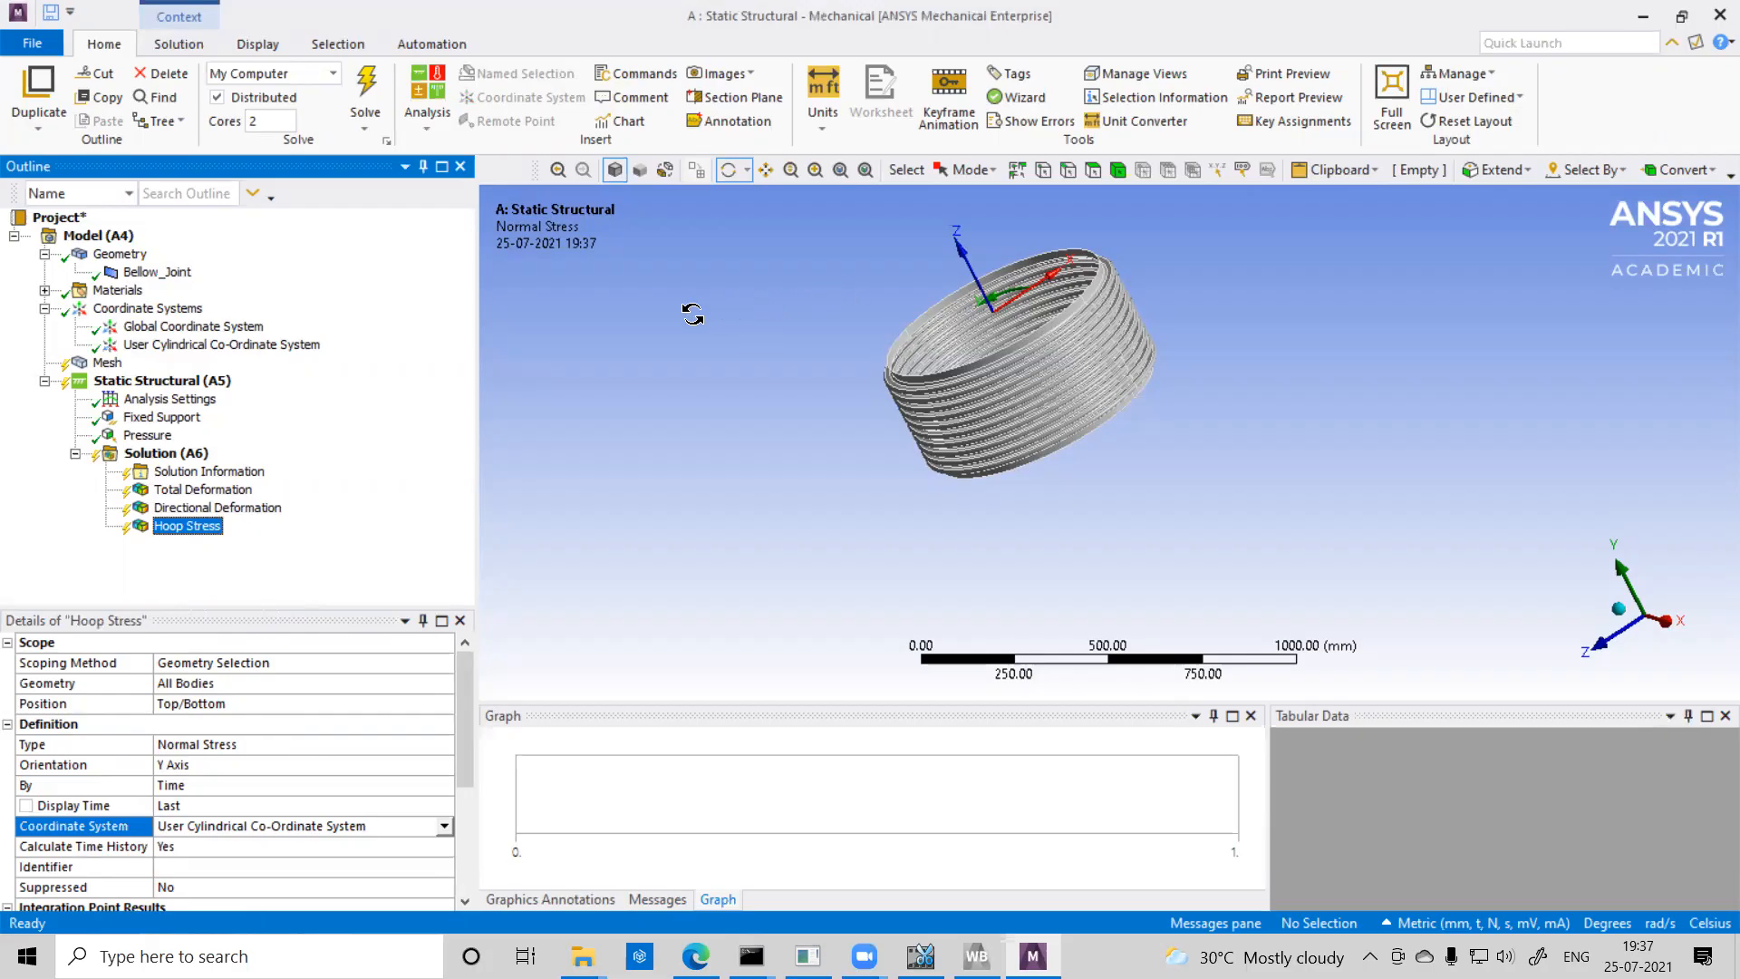
# Solve the static structural analysis of the bellow joint.
pyautogui.click(368, 89)
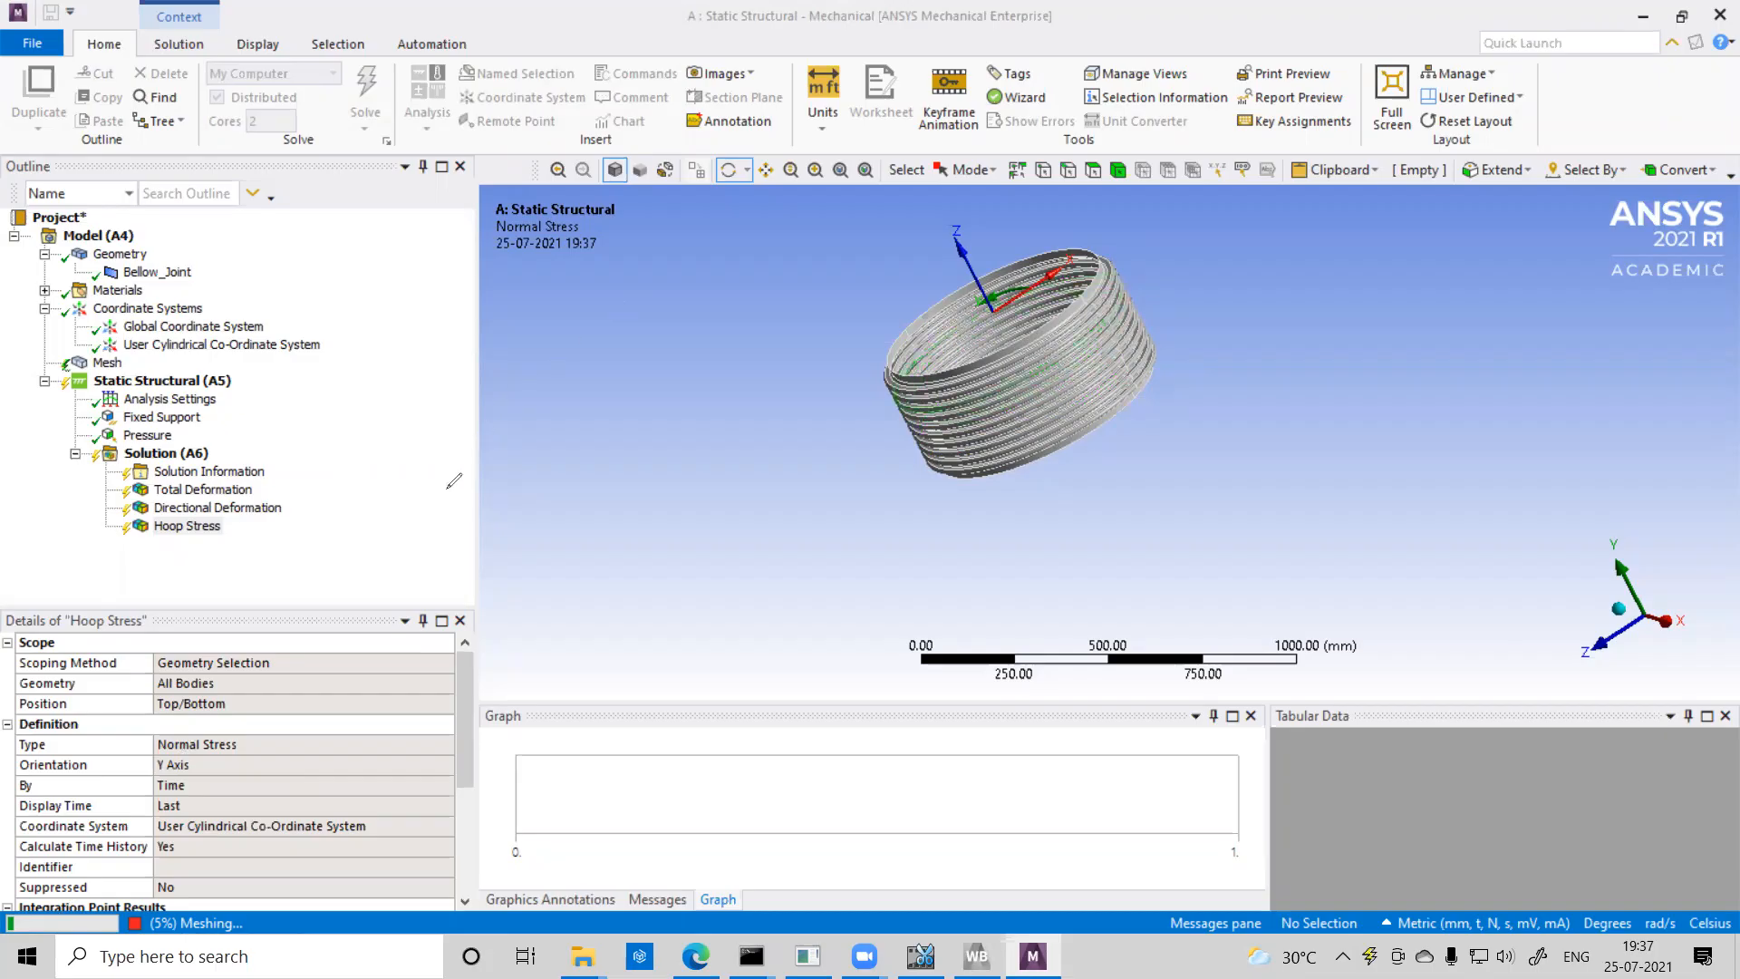
pyautogui.moveTo(1603, 291); pyautogui.dragTo(1702, 292)
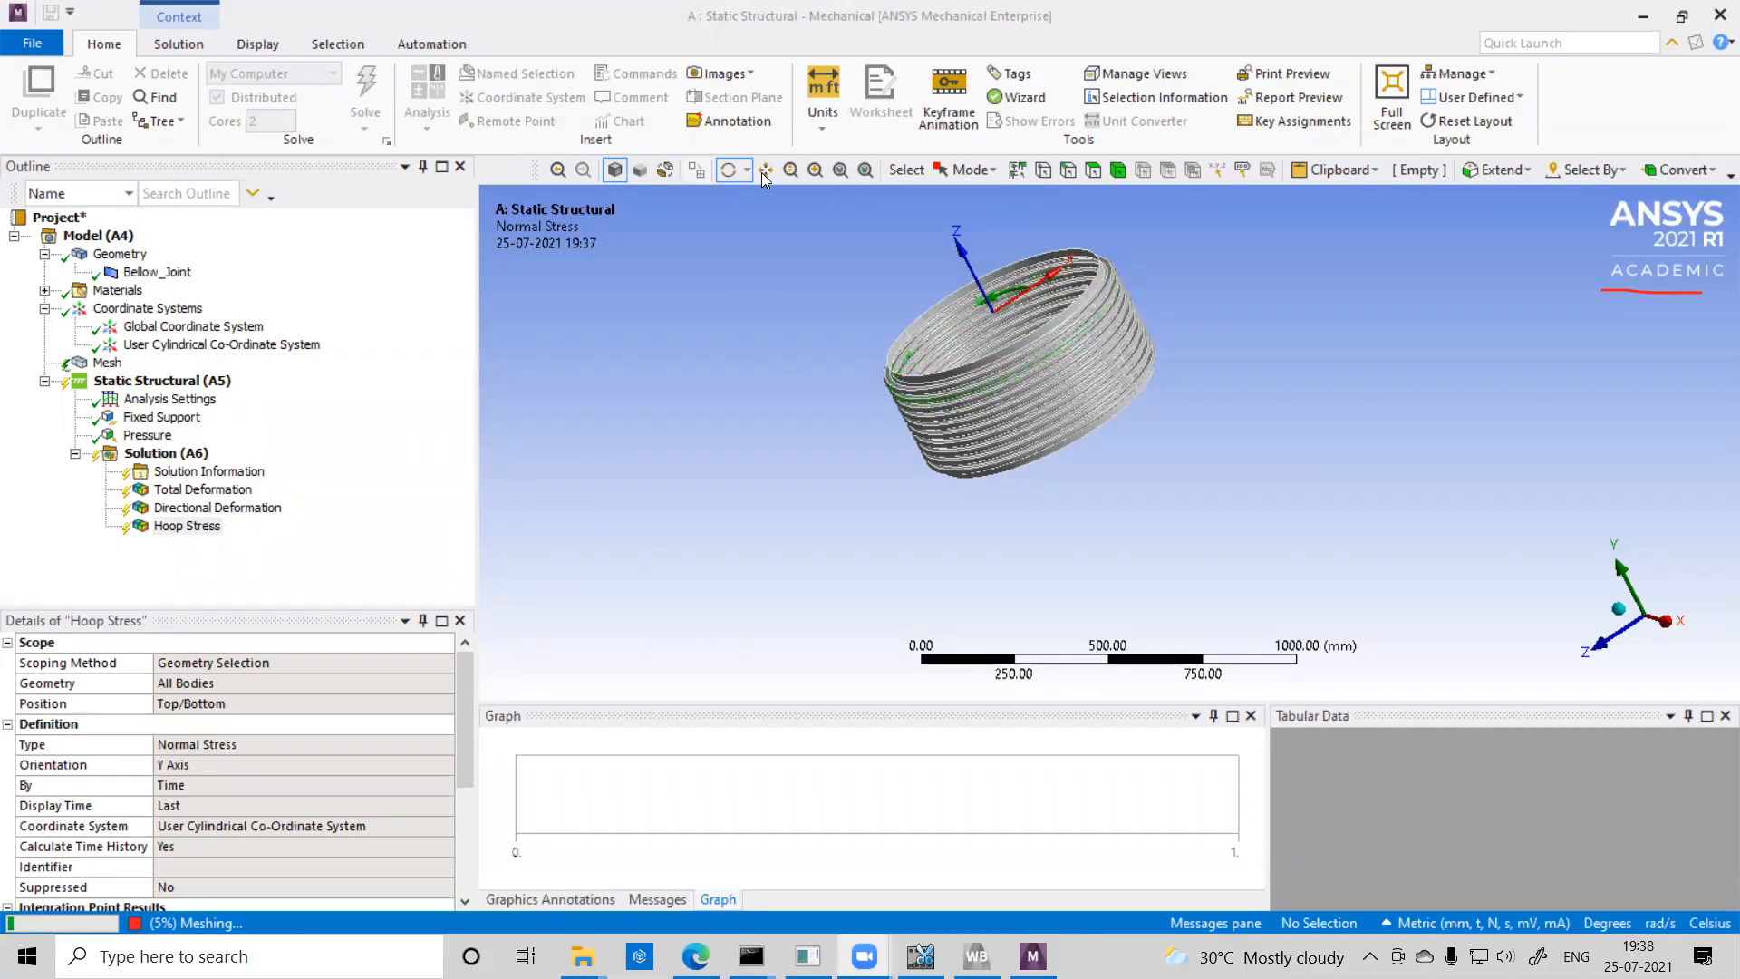
pyautogui.click(816, 170)
pyautogui.moveTo(903, 357); pyautogui.dragTo(1067, 276)
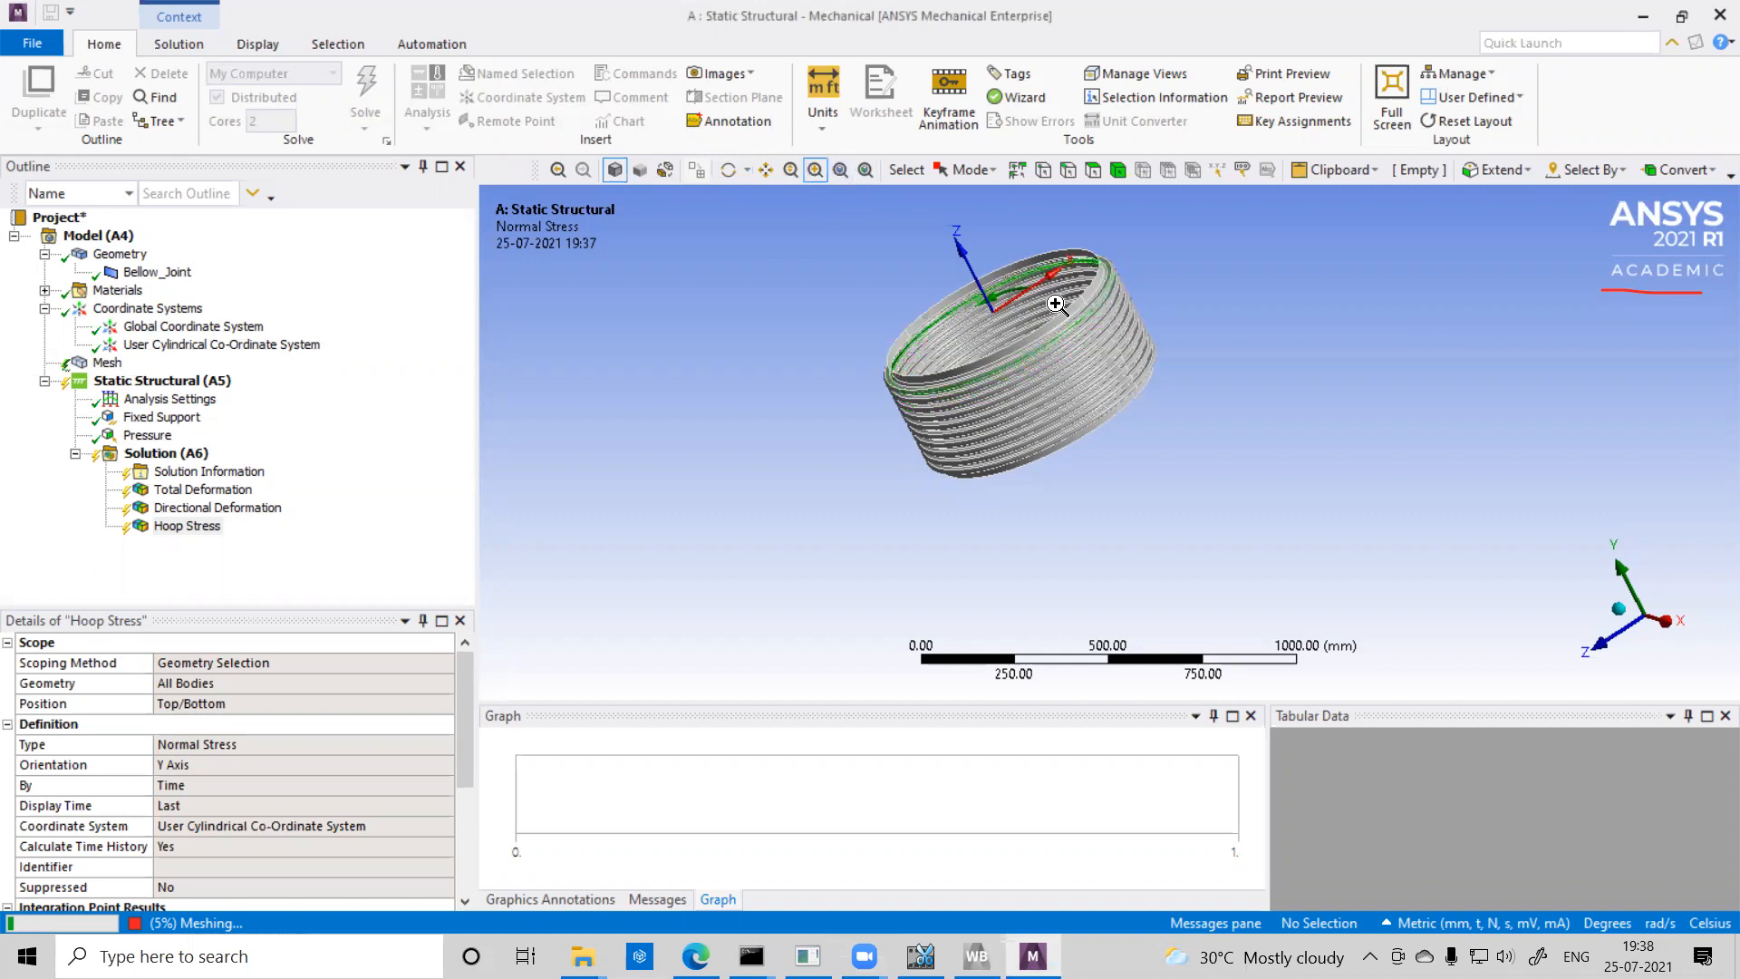
pyautogui.scroll(3, 908, 320)
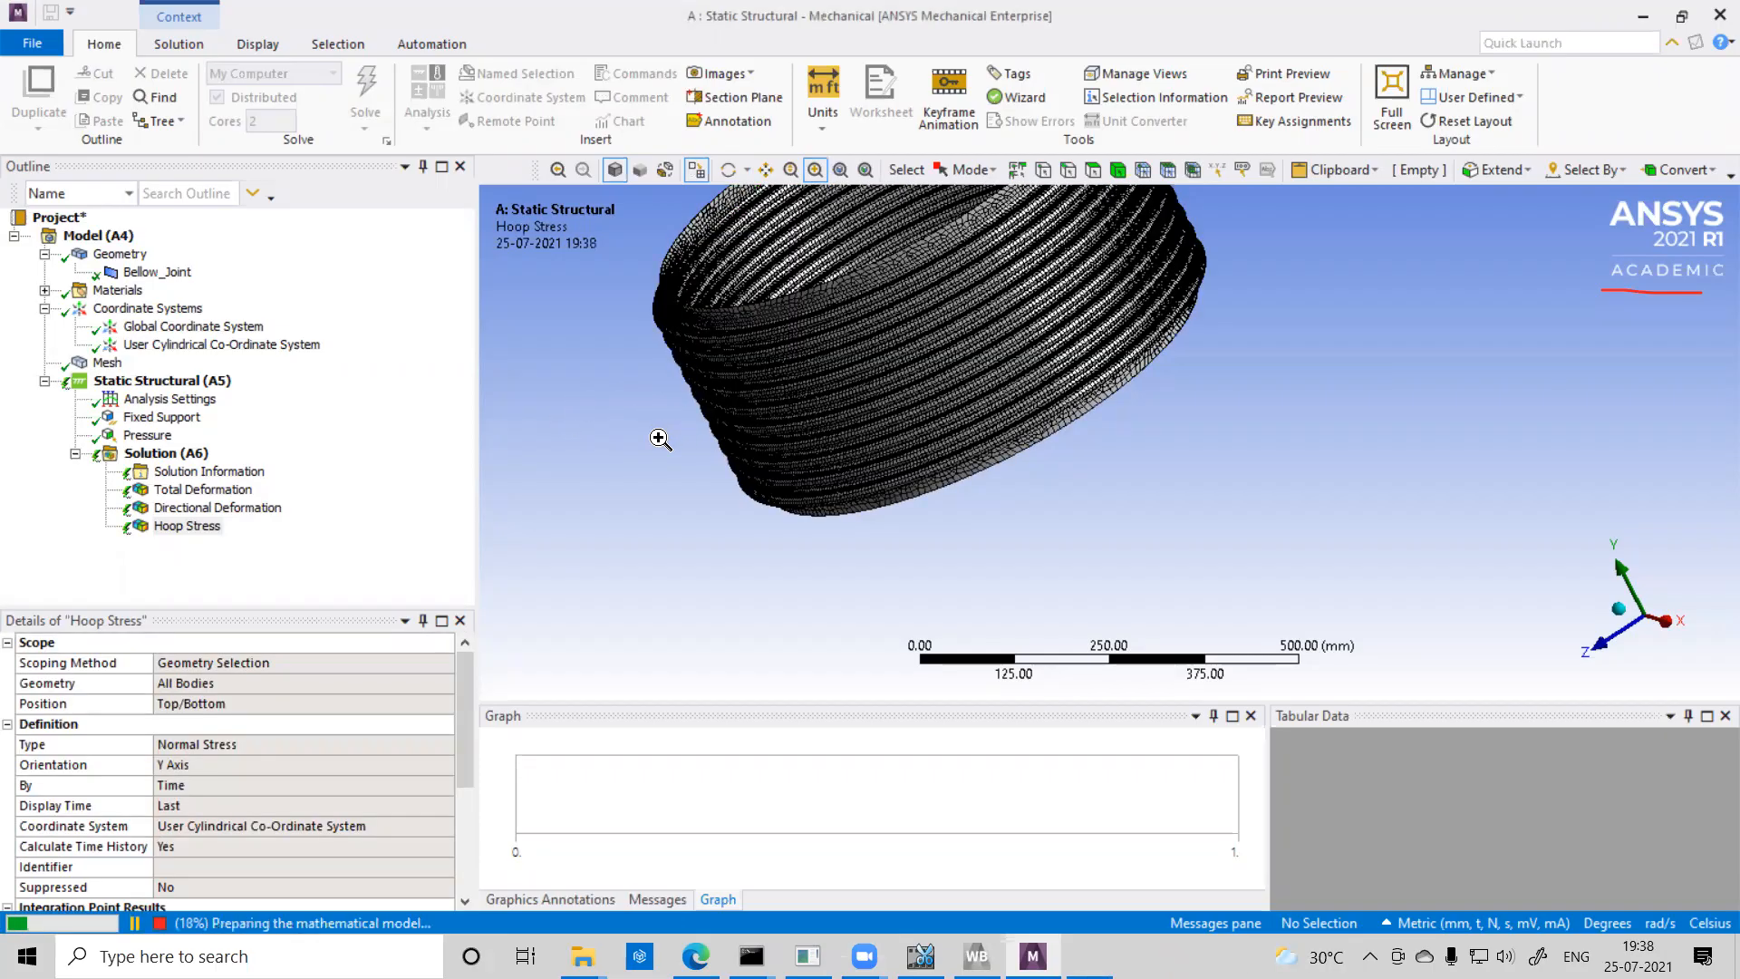
pyautogui.scroll(-3, 660, 440)
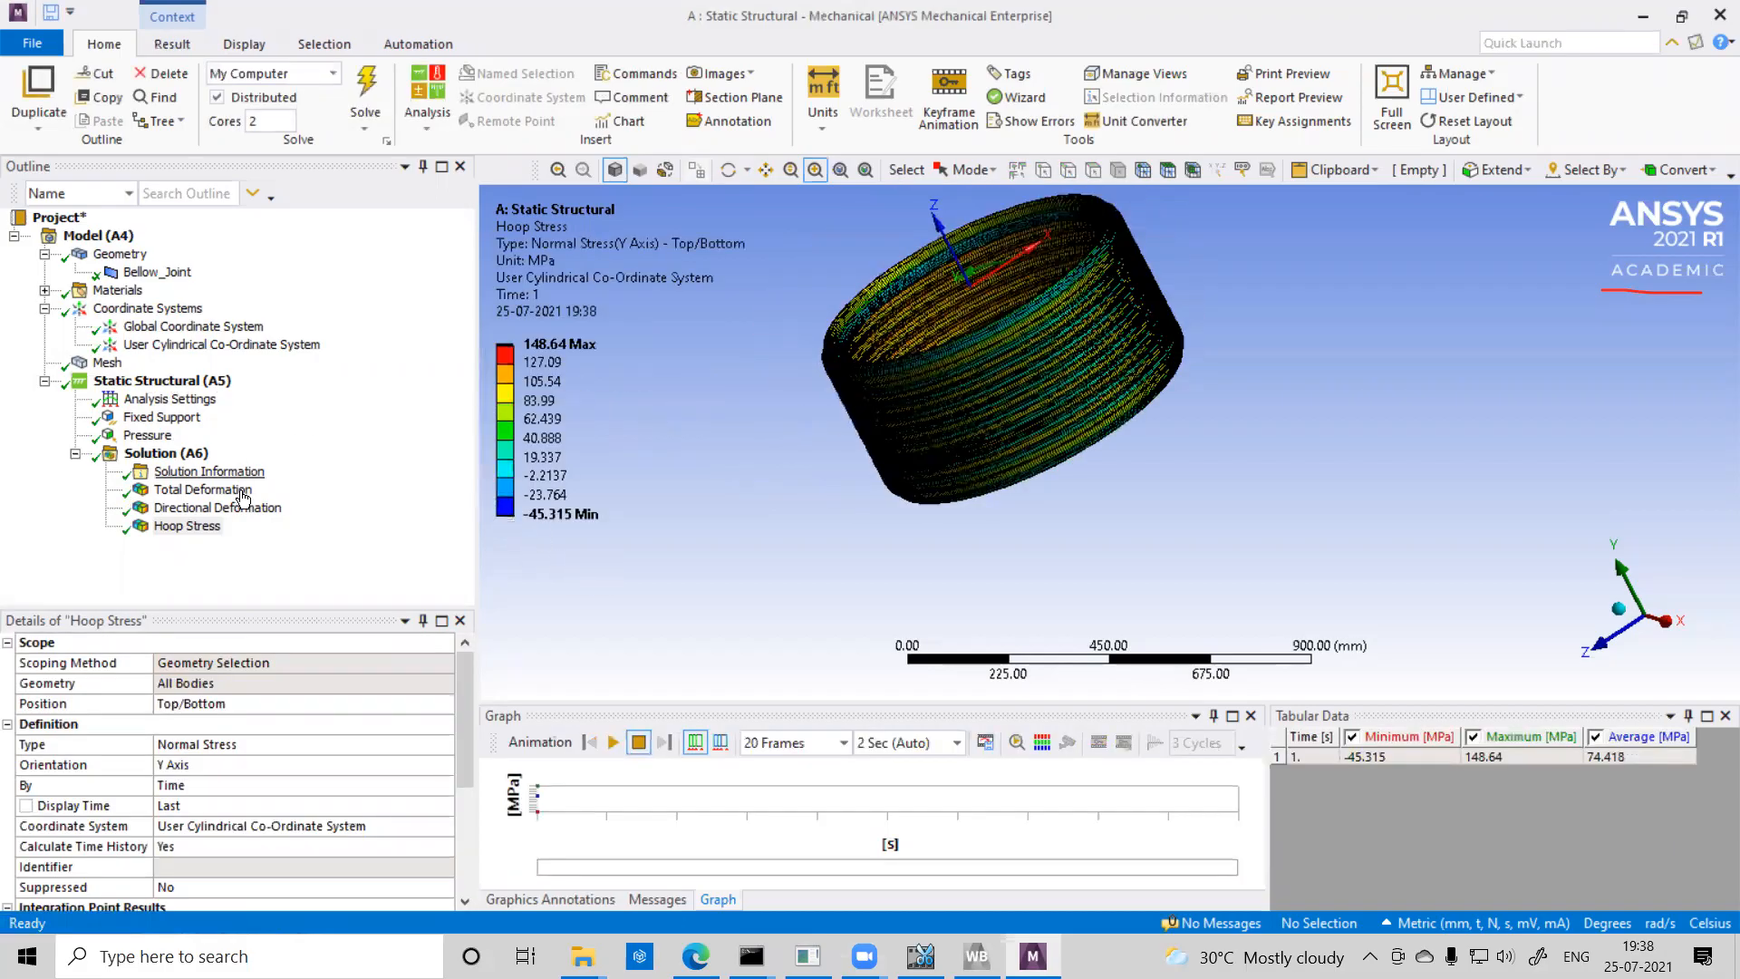
# Display the Total Deformation result on the bellow joint.
pyautogui.click(208, 489)
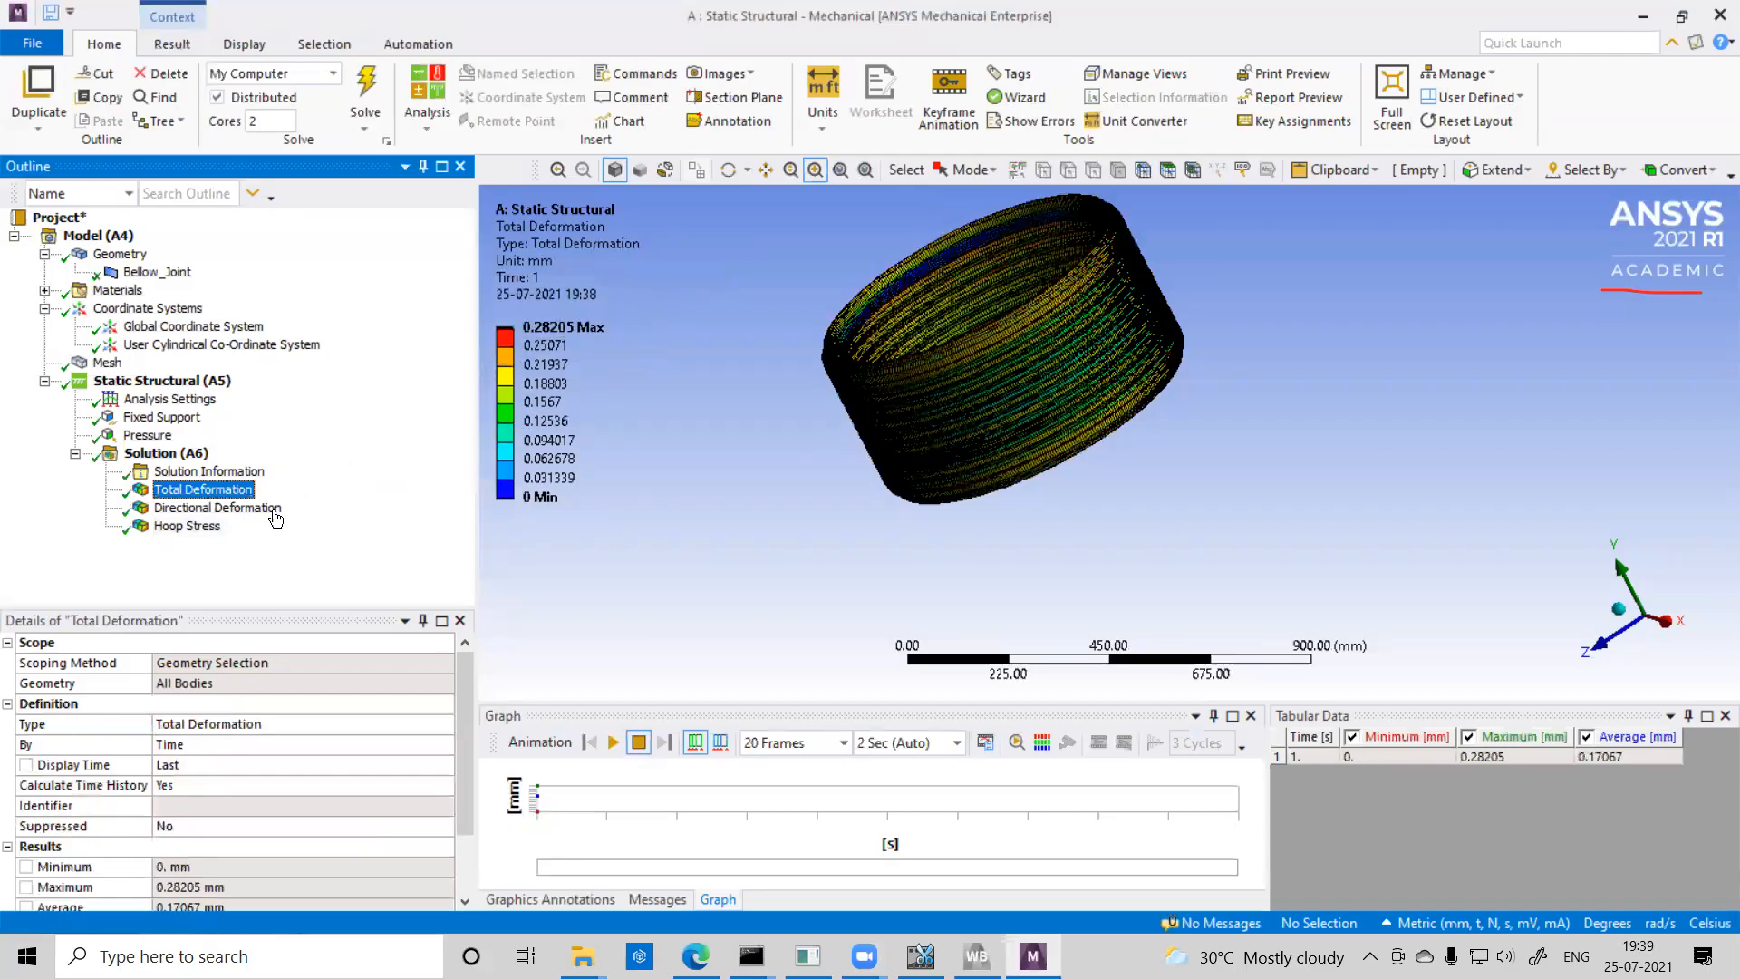
# Play and pause the Total Deformation animation, and display the Hoop Stress result to check its circumferential direction.
pyautogui.click(614, 745)
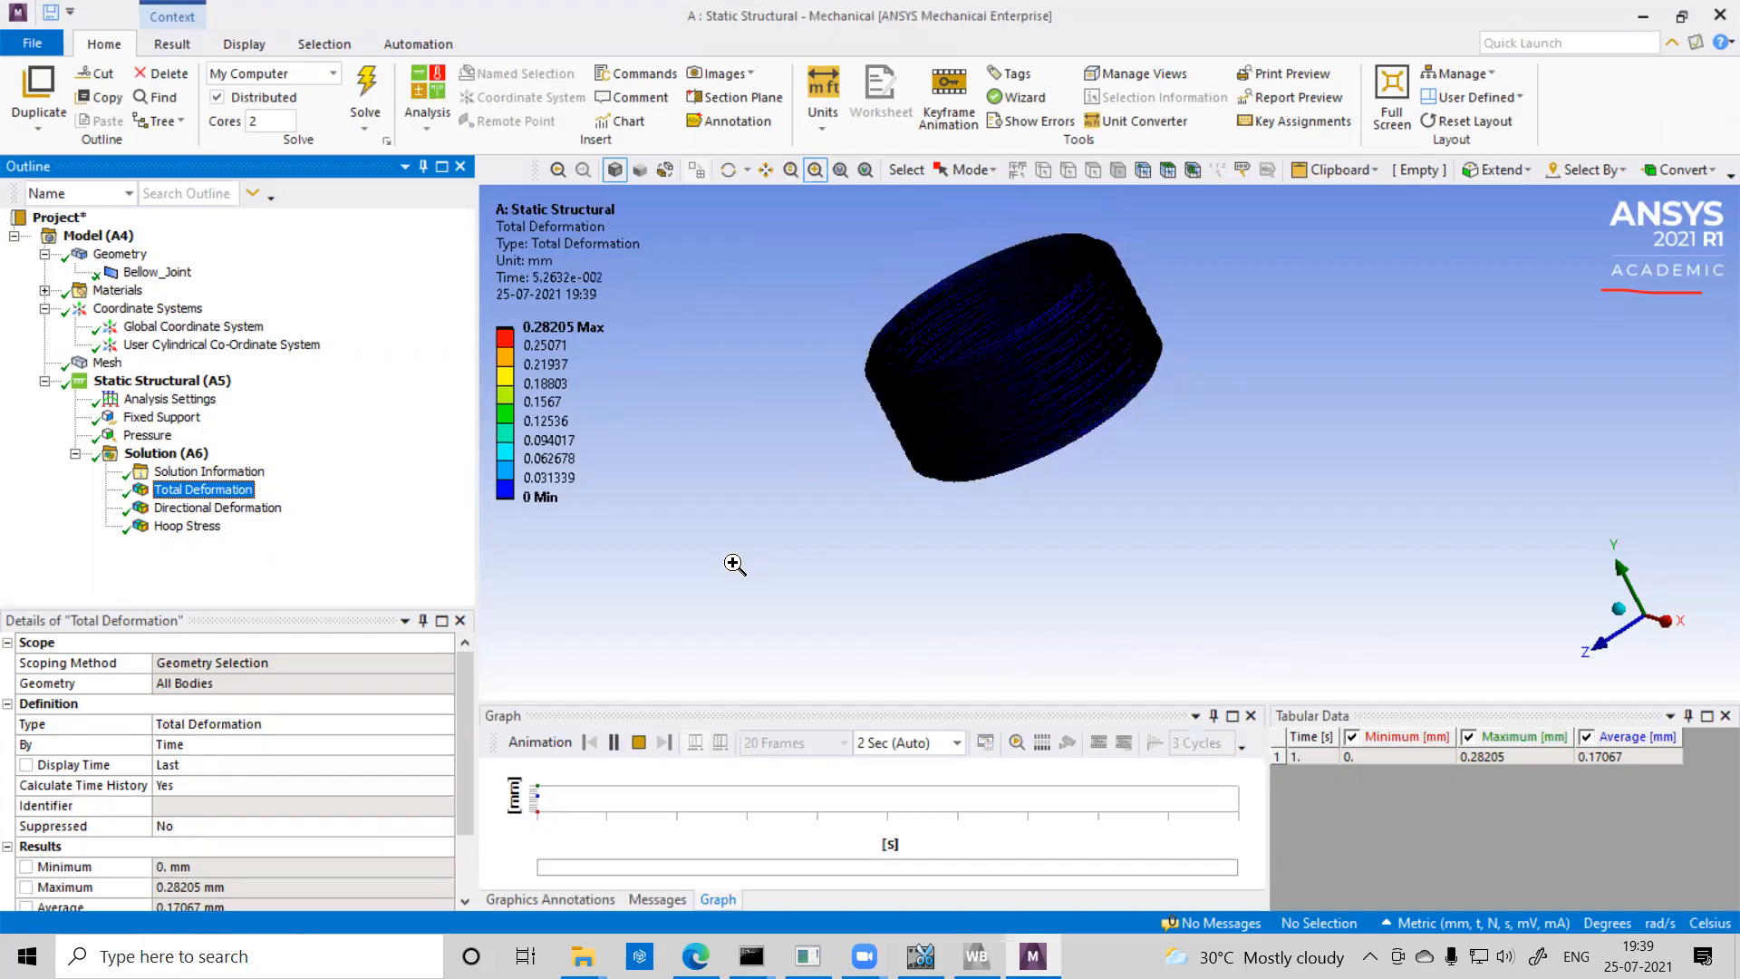
pyautogui.click(614, 742)
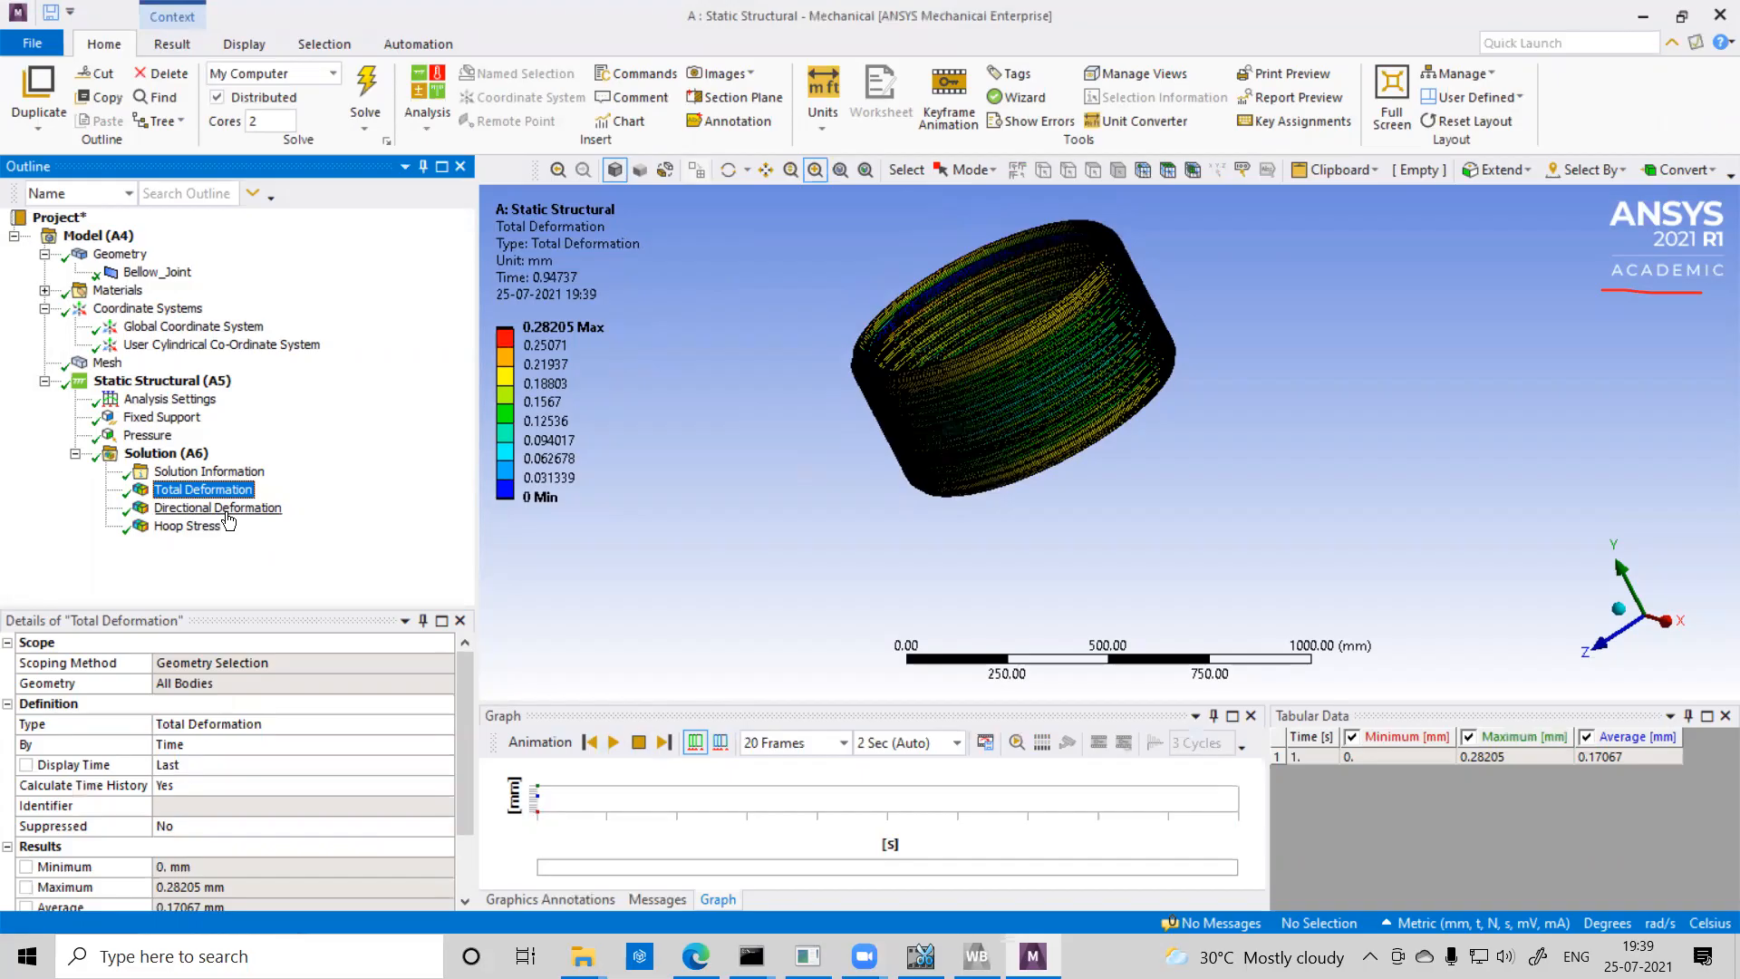
pyautogui.click(201, 526)
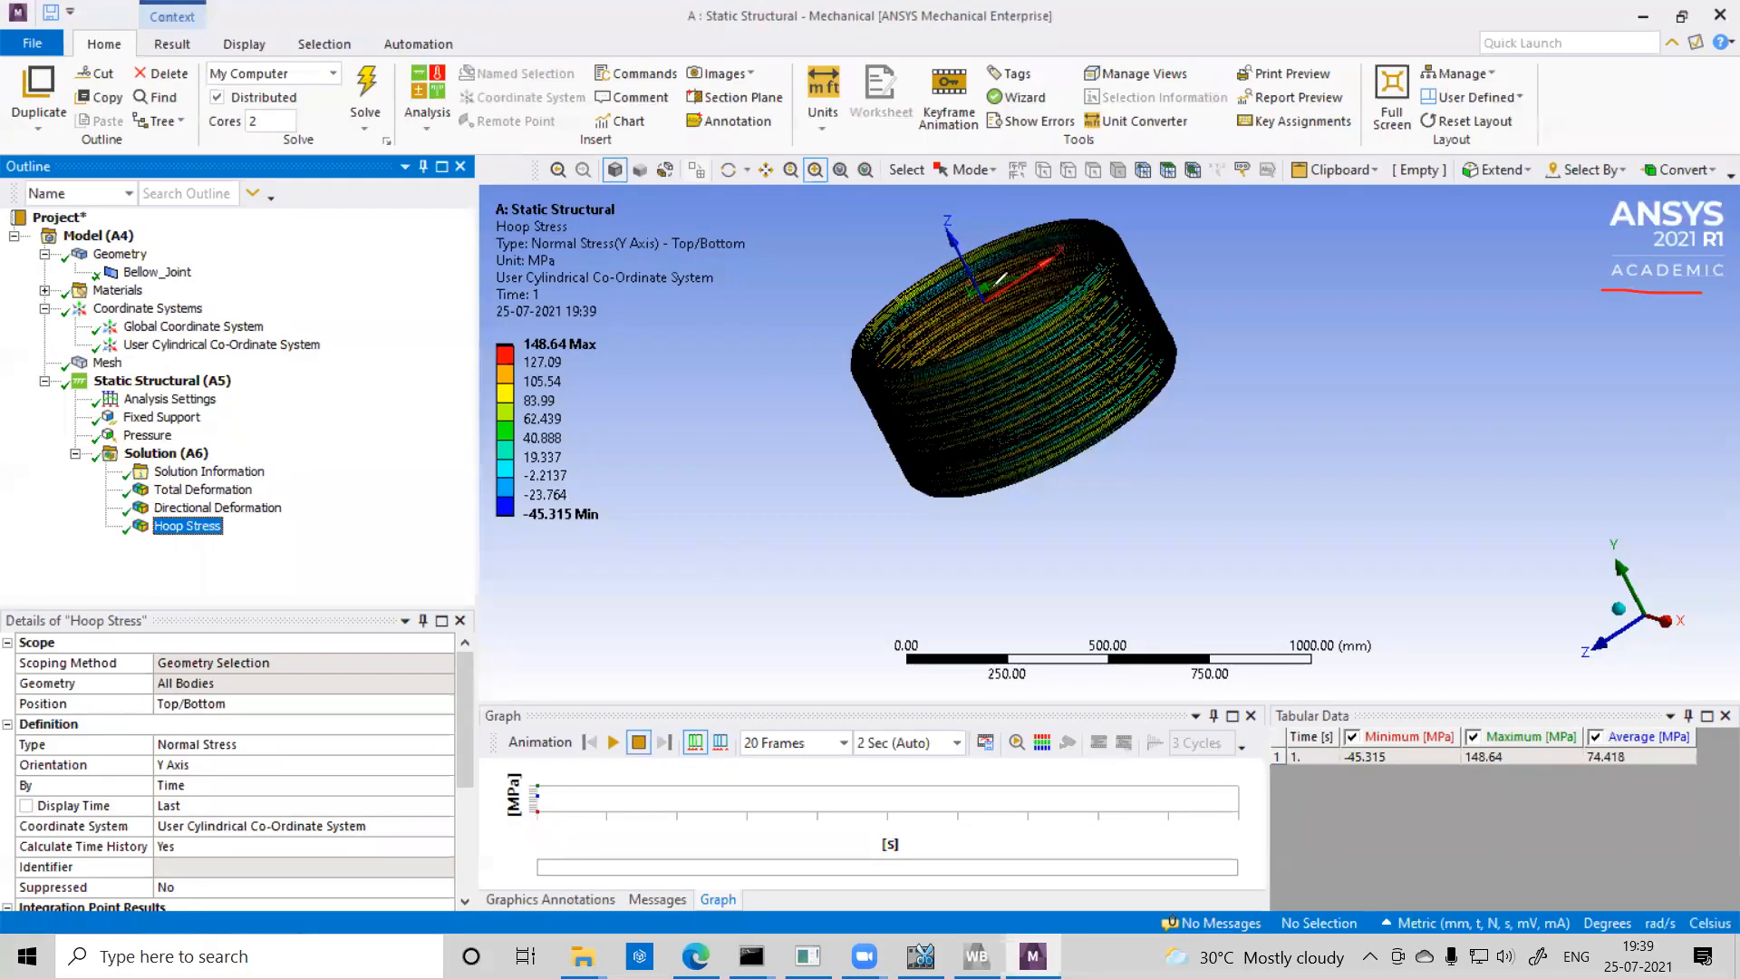
pyautogui.moveTo(1000, 278); pyautogui.dragTo(991, 270)
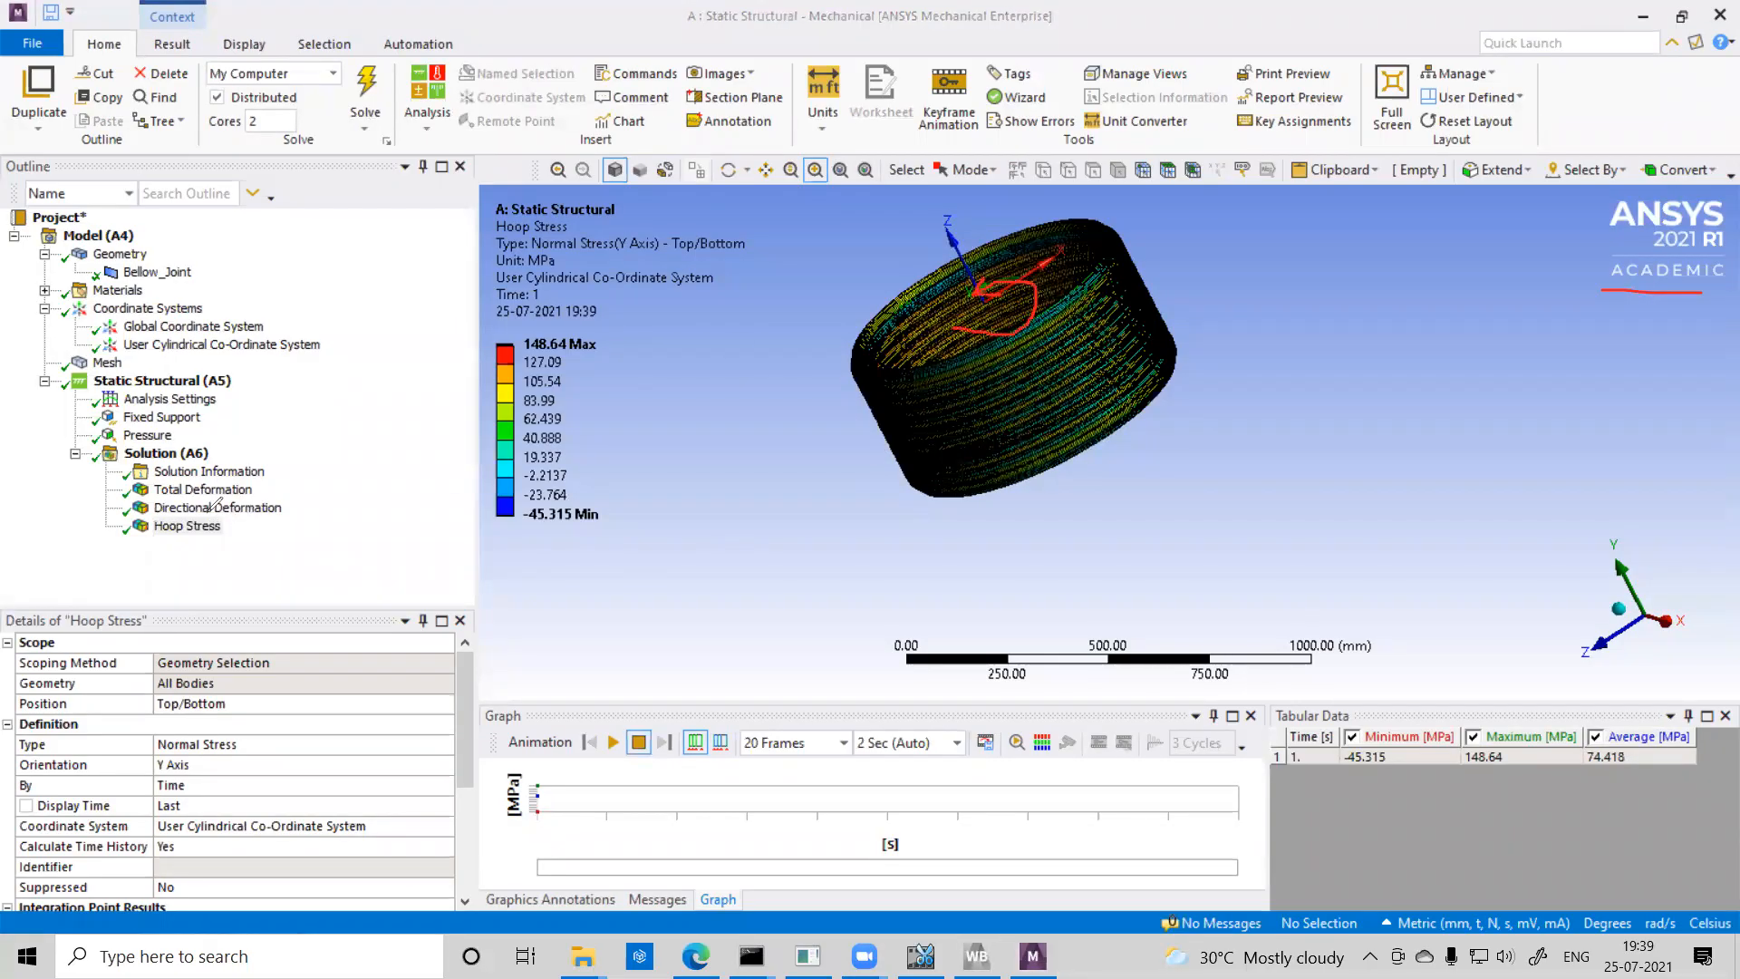
# Insert a Normal Stress result under the solution and set its orientation to Y Axis, keeping the Global Coordinate System.
pyautogui.rightClick(165, 453)
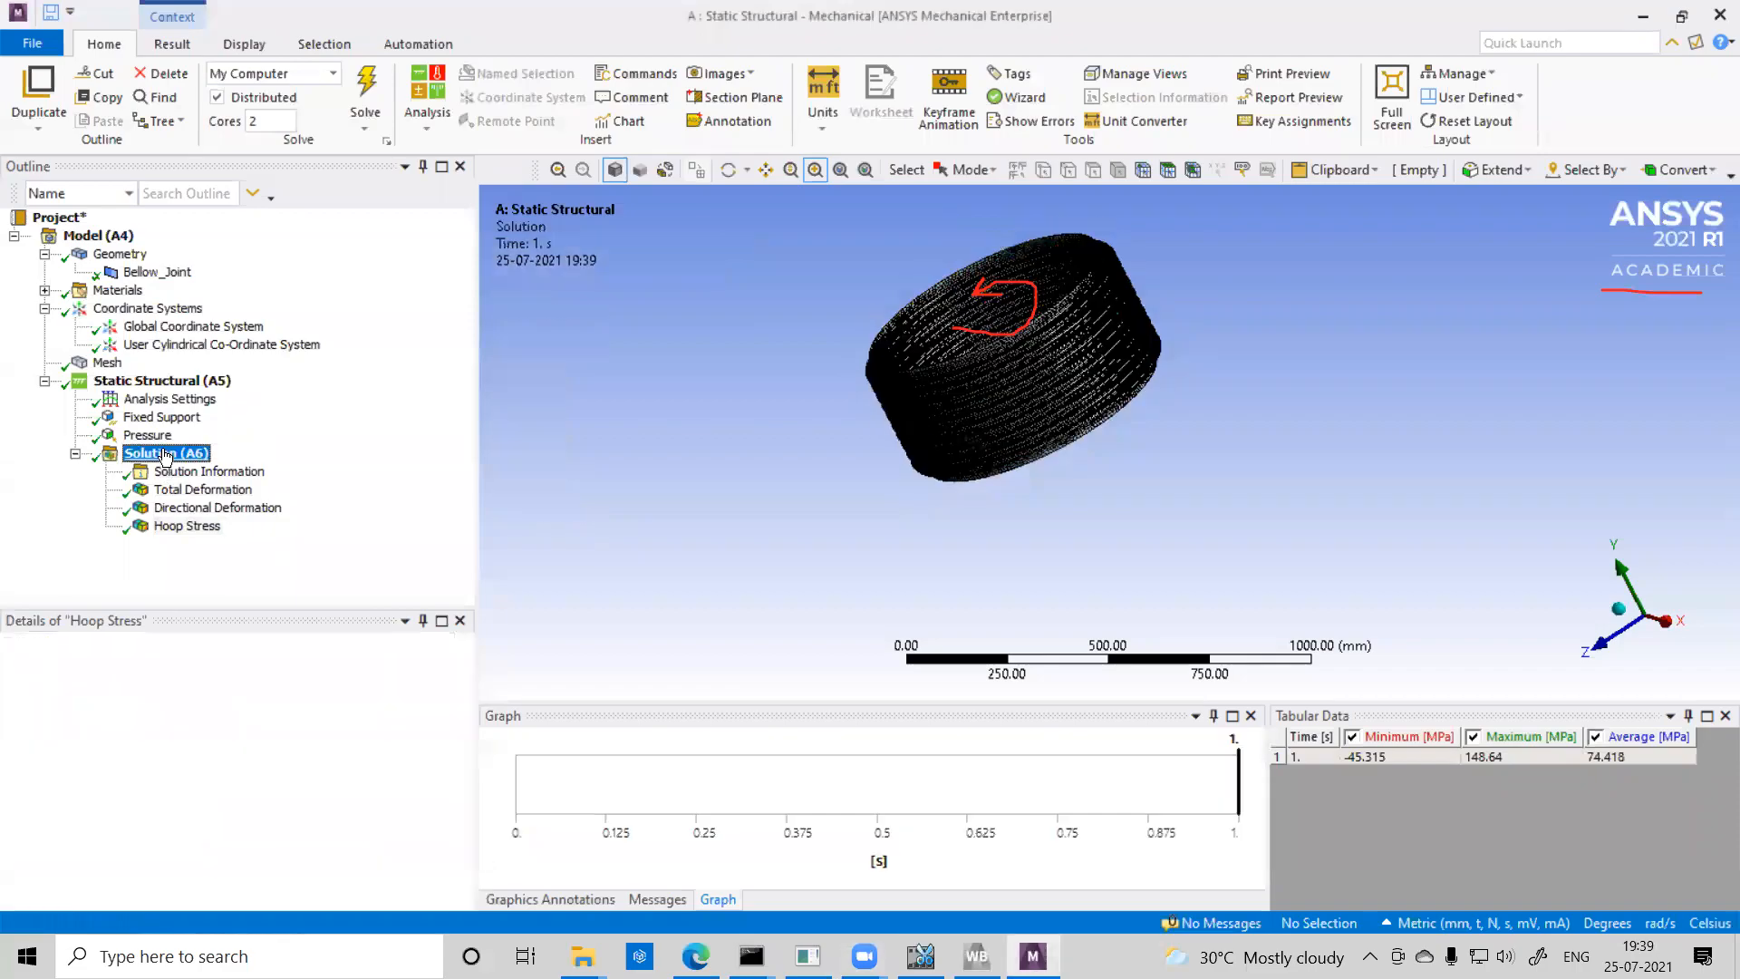
pyautogui.moveTo(210, 464)
pyautogui.moveTo(457, 514)
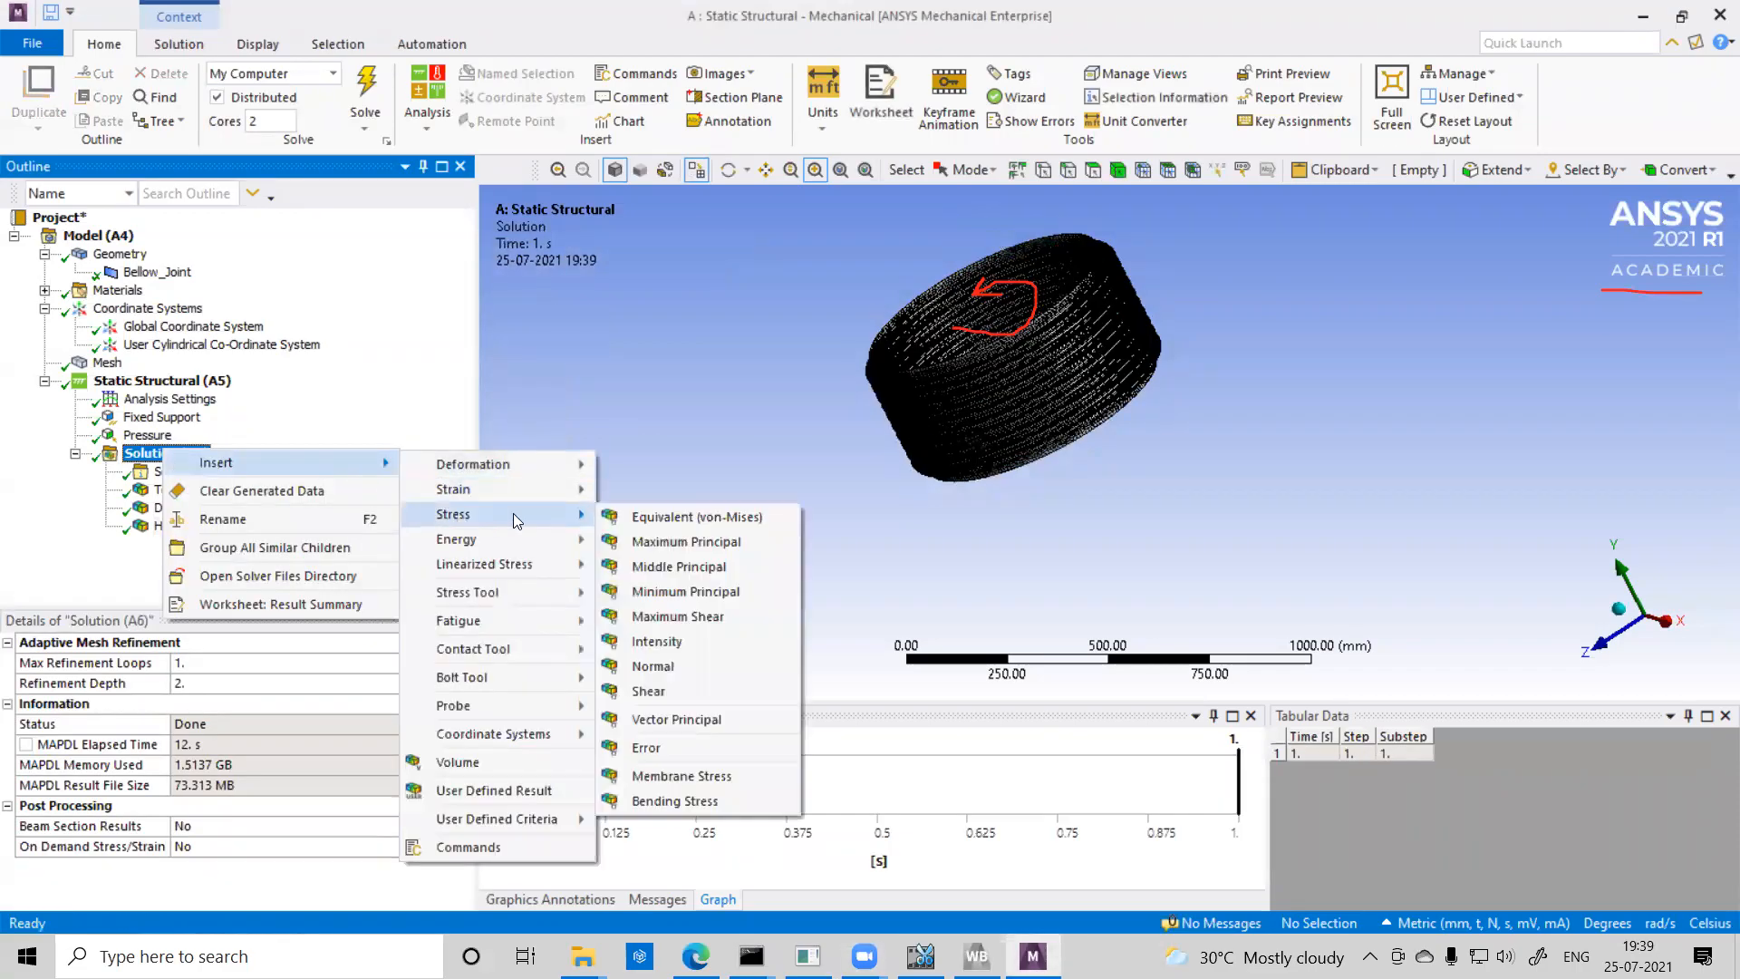
pyautogui.click(655, 666)
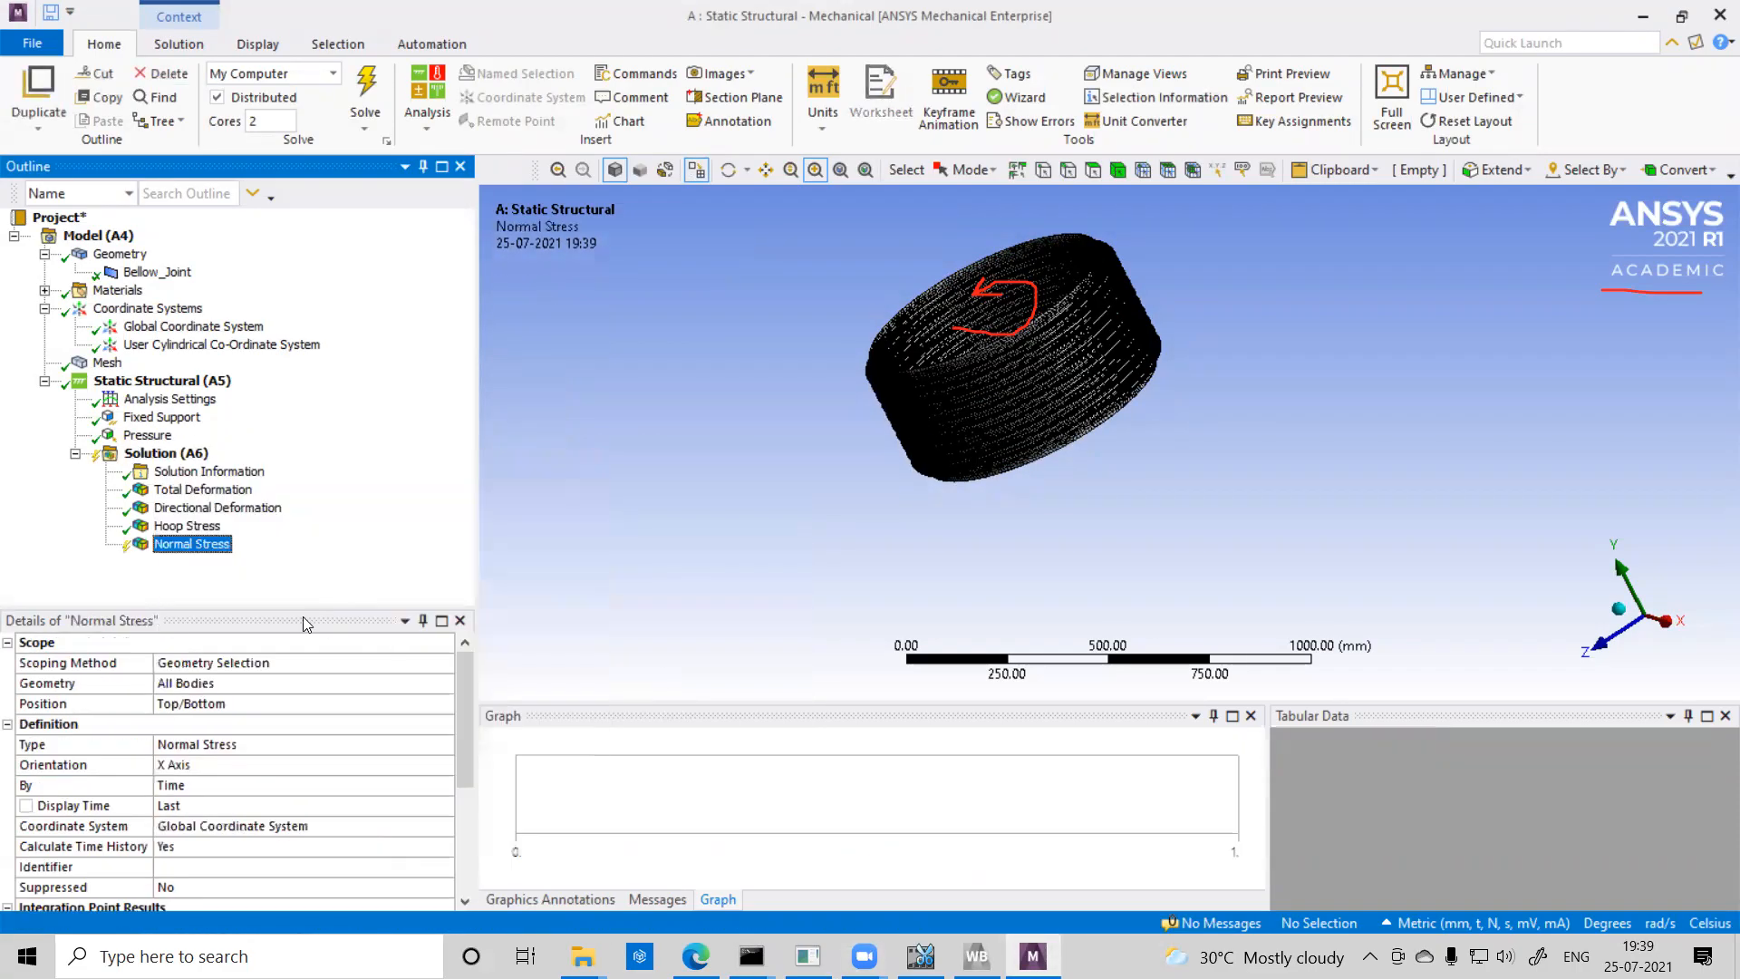
pyautogui.click(327, 771)
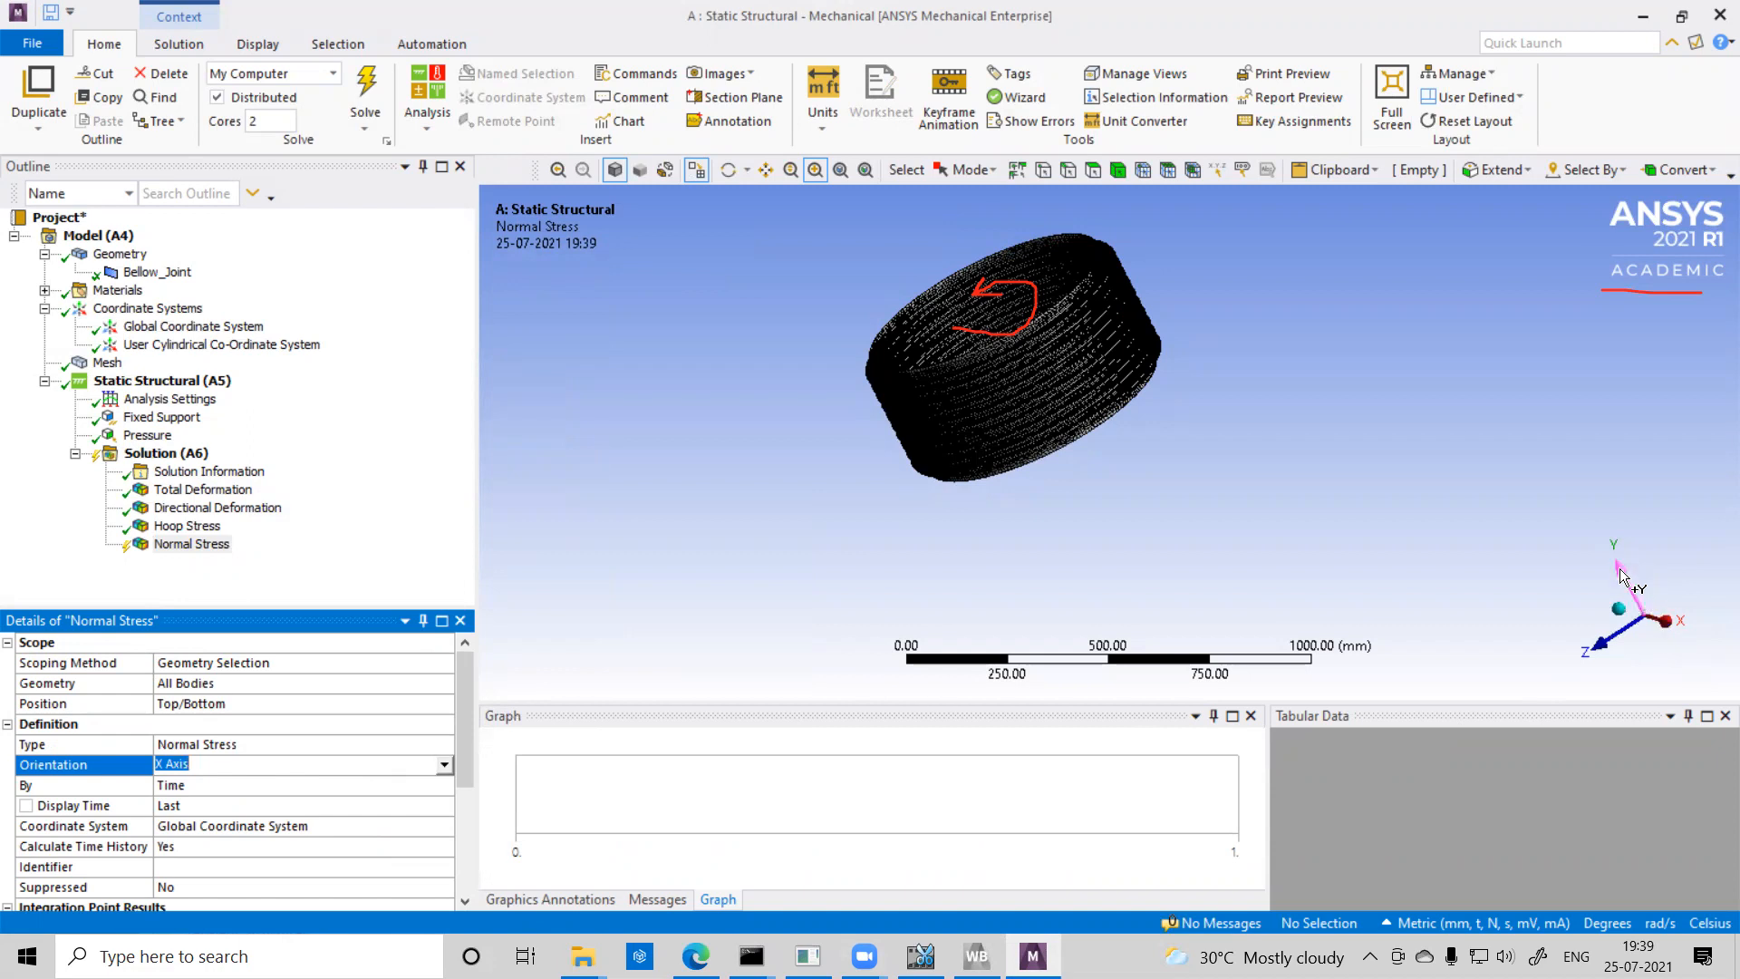
pyautogui.click(446, 767)
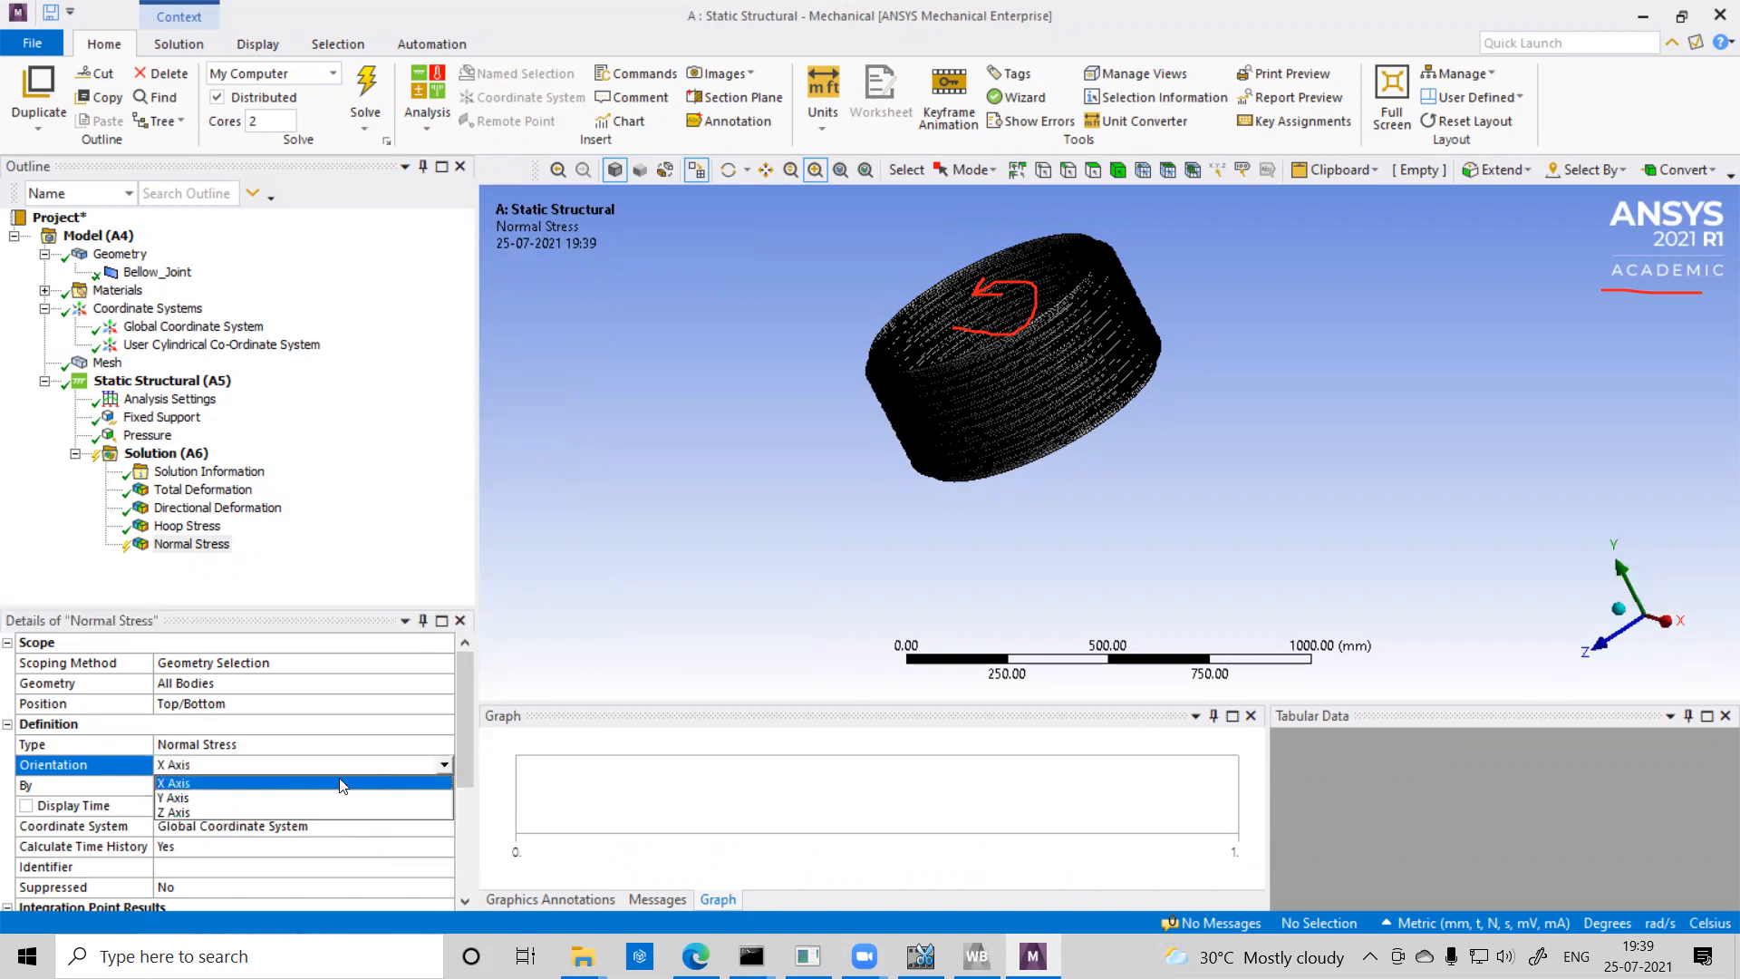
pyautogui.click(226, 800)
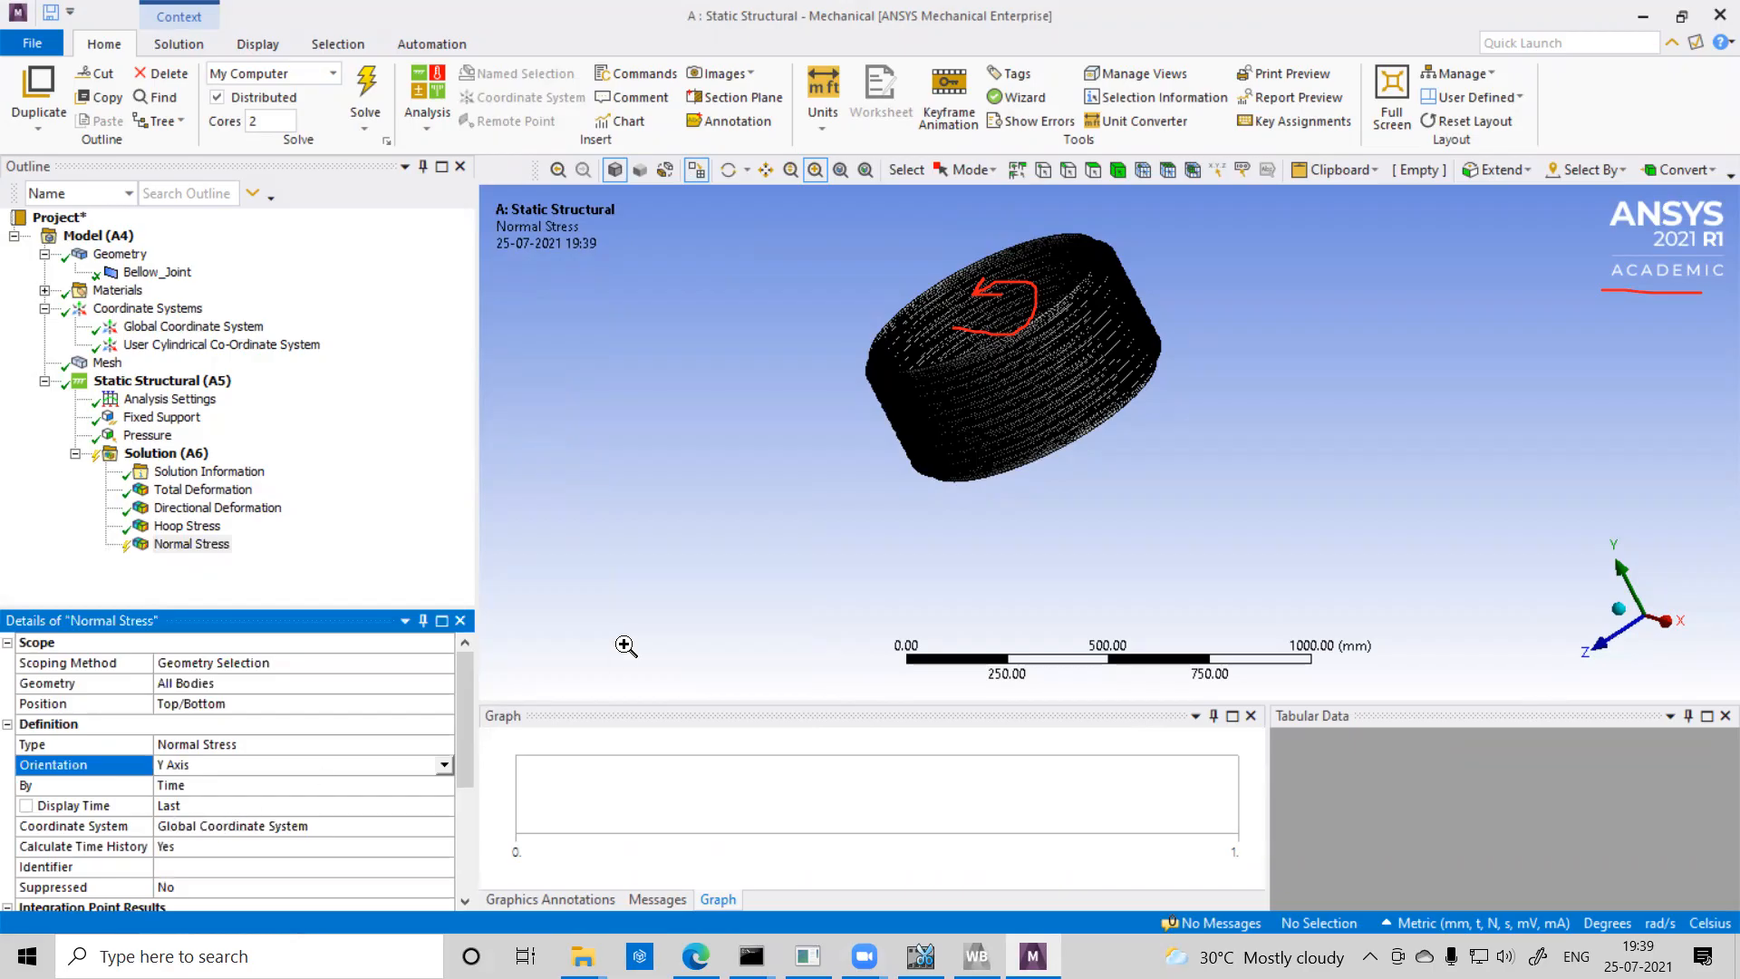
pyautogui.moveTo(151, 778); pyautogui.dragTo(206, 777)
pyautogui.moveTo(156, 838); pyautogui.dragTo(233, 835)
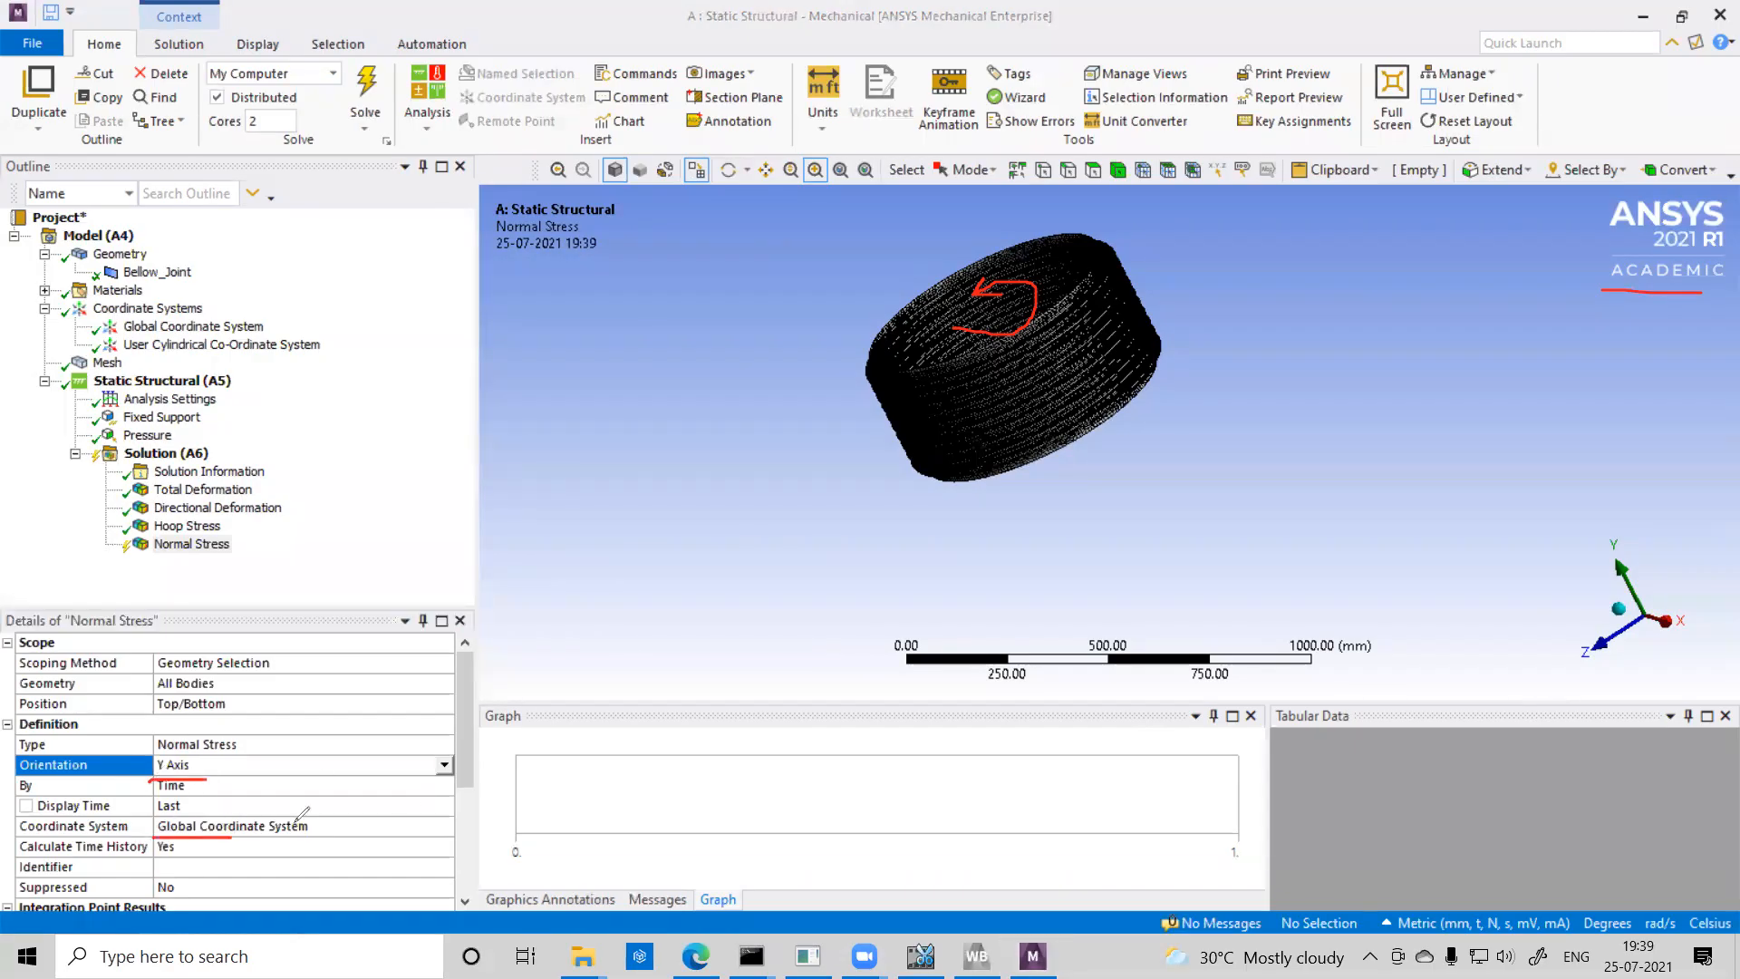
pyautogui.press('Escape')
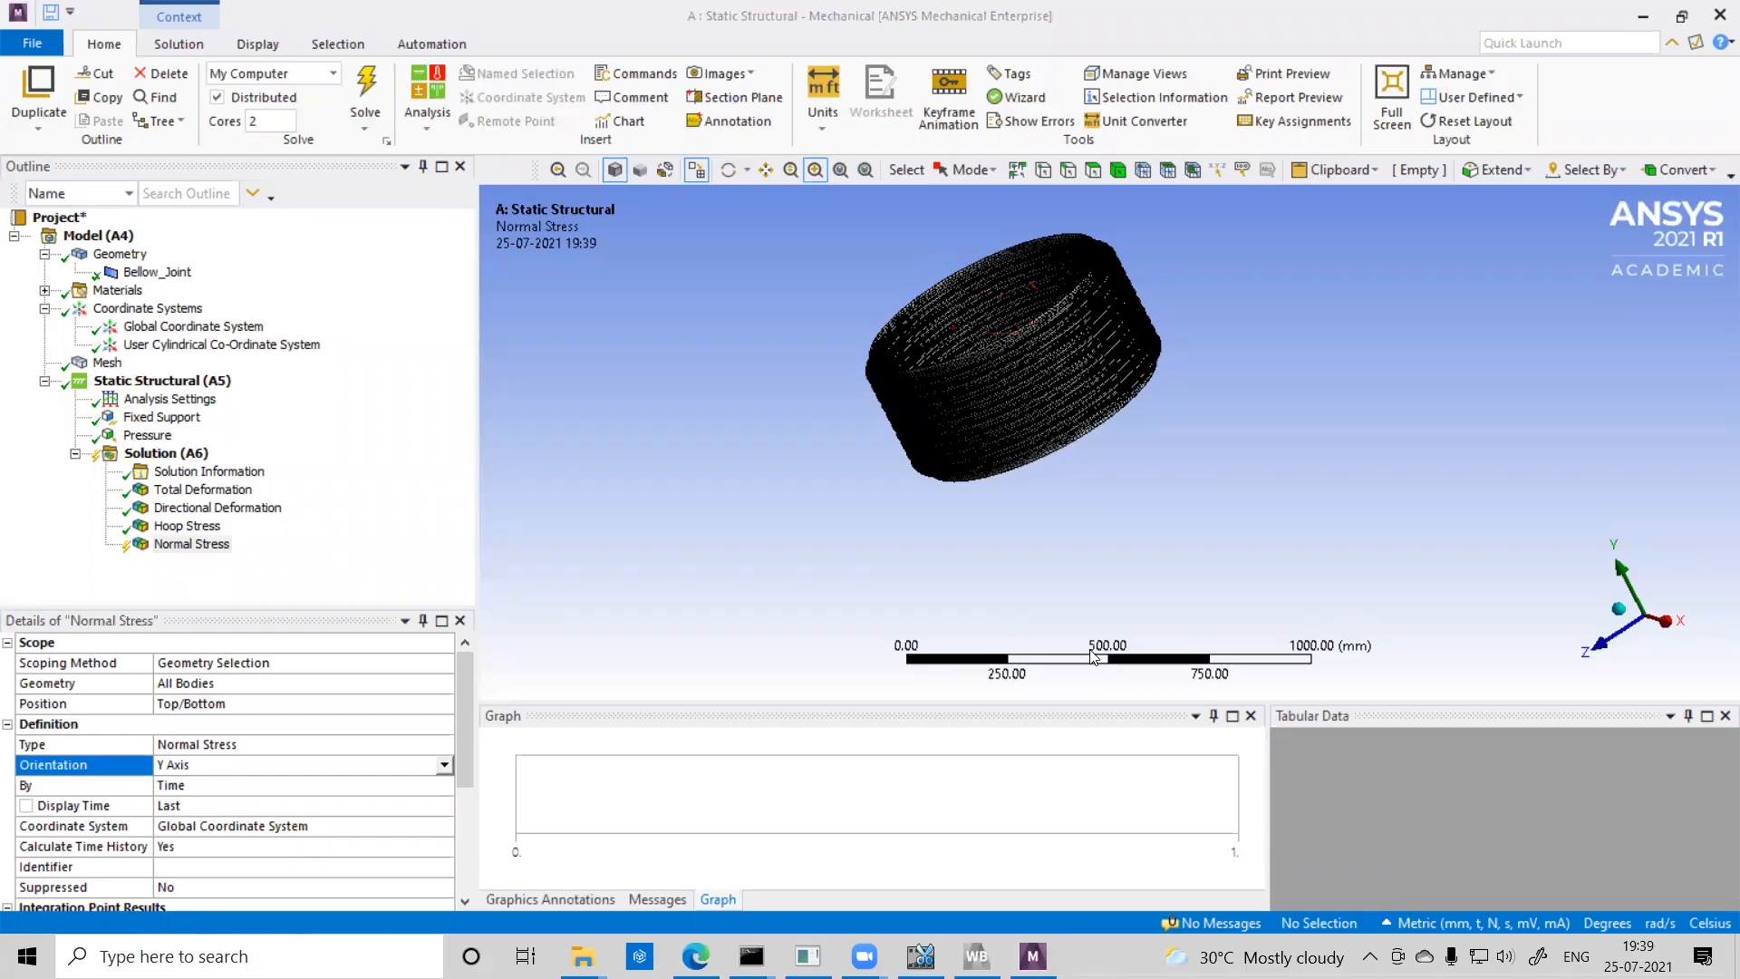
# Insert a stress Error result under the solution and solve to evaluate the new results.
pyautogui.click(163, 455)
pyautogui.rightClick(163, 455)
pyautogui.moveTo(331, 467)
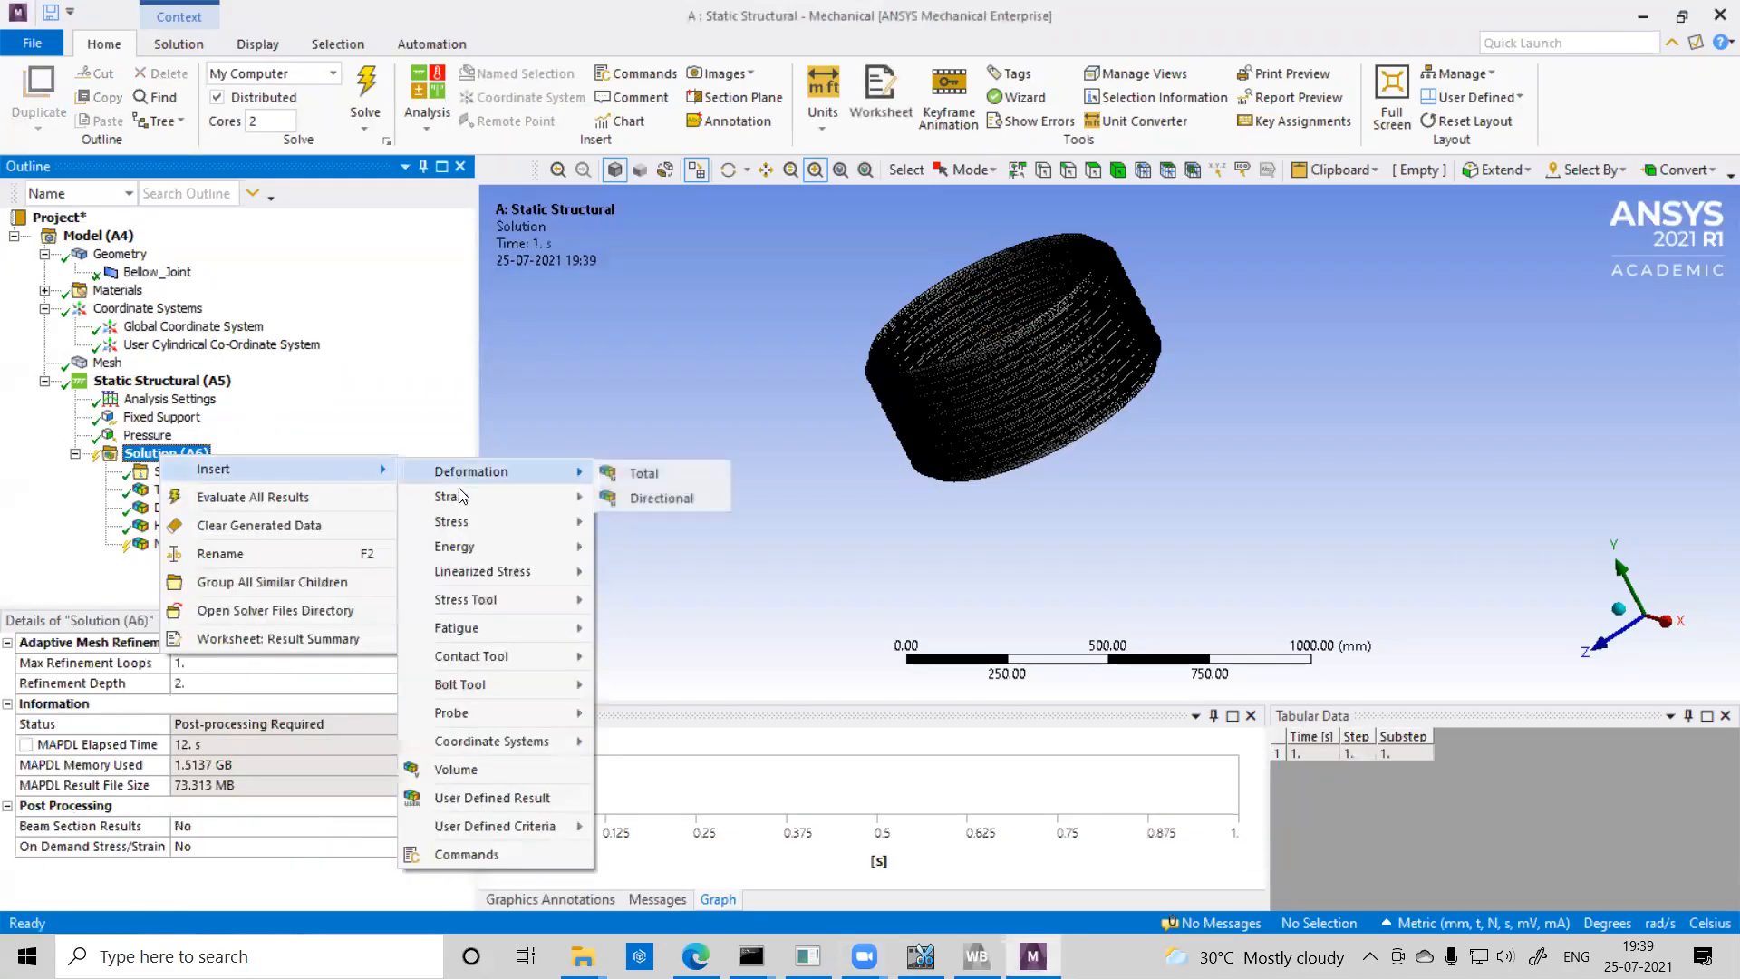
pyautogui.moveTo(470, 500)
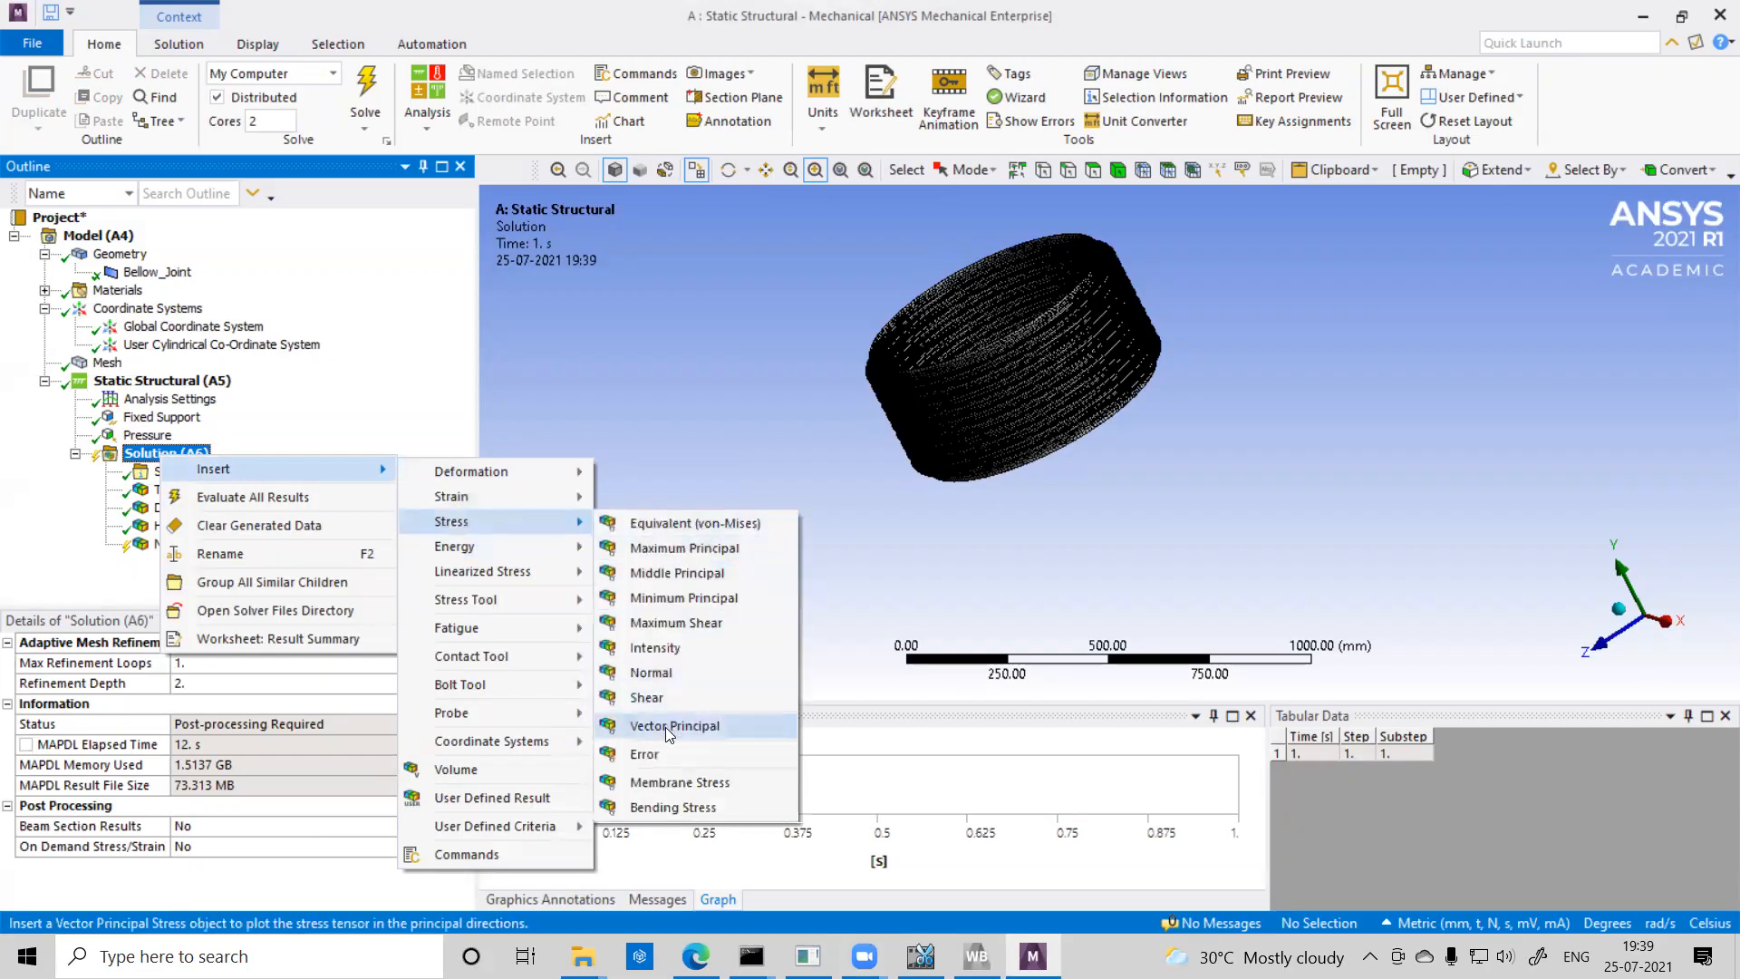
pyautogui.click(658, 752)
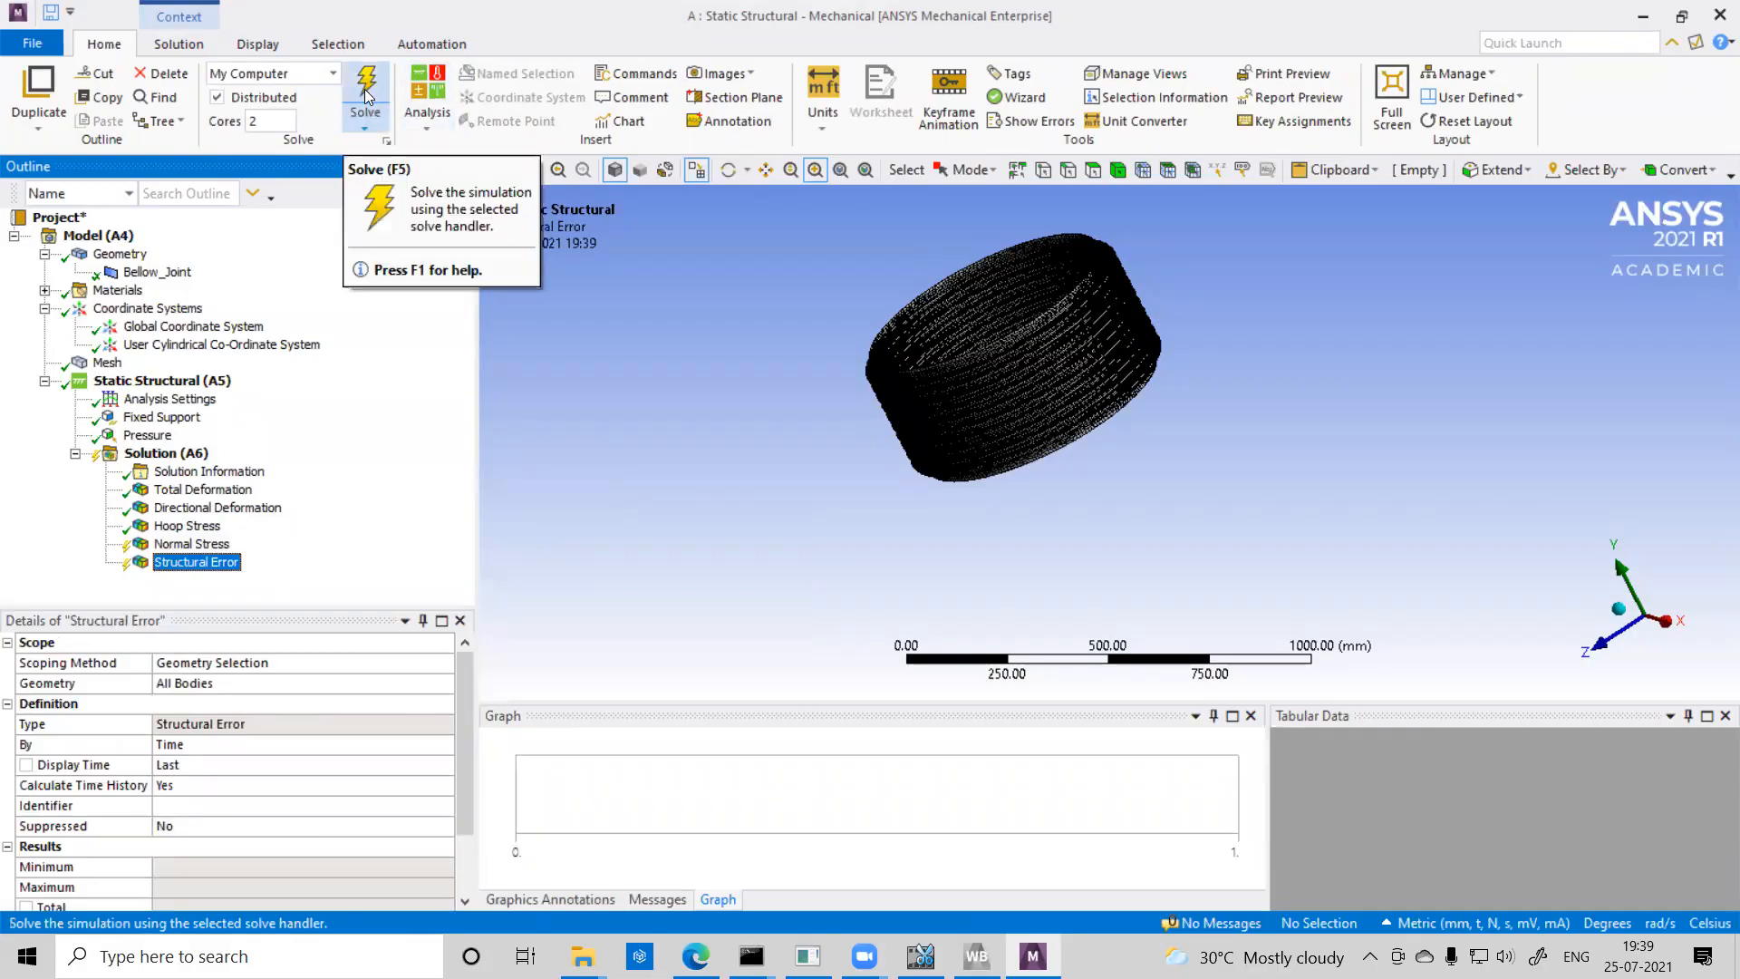
pyautogui.click(364, 89)
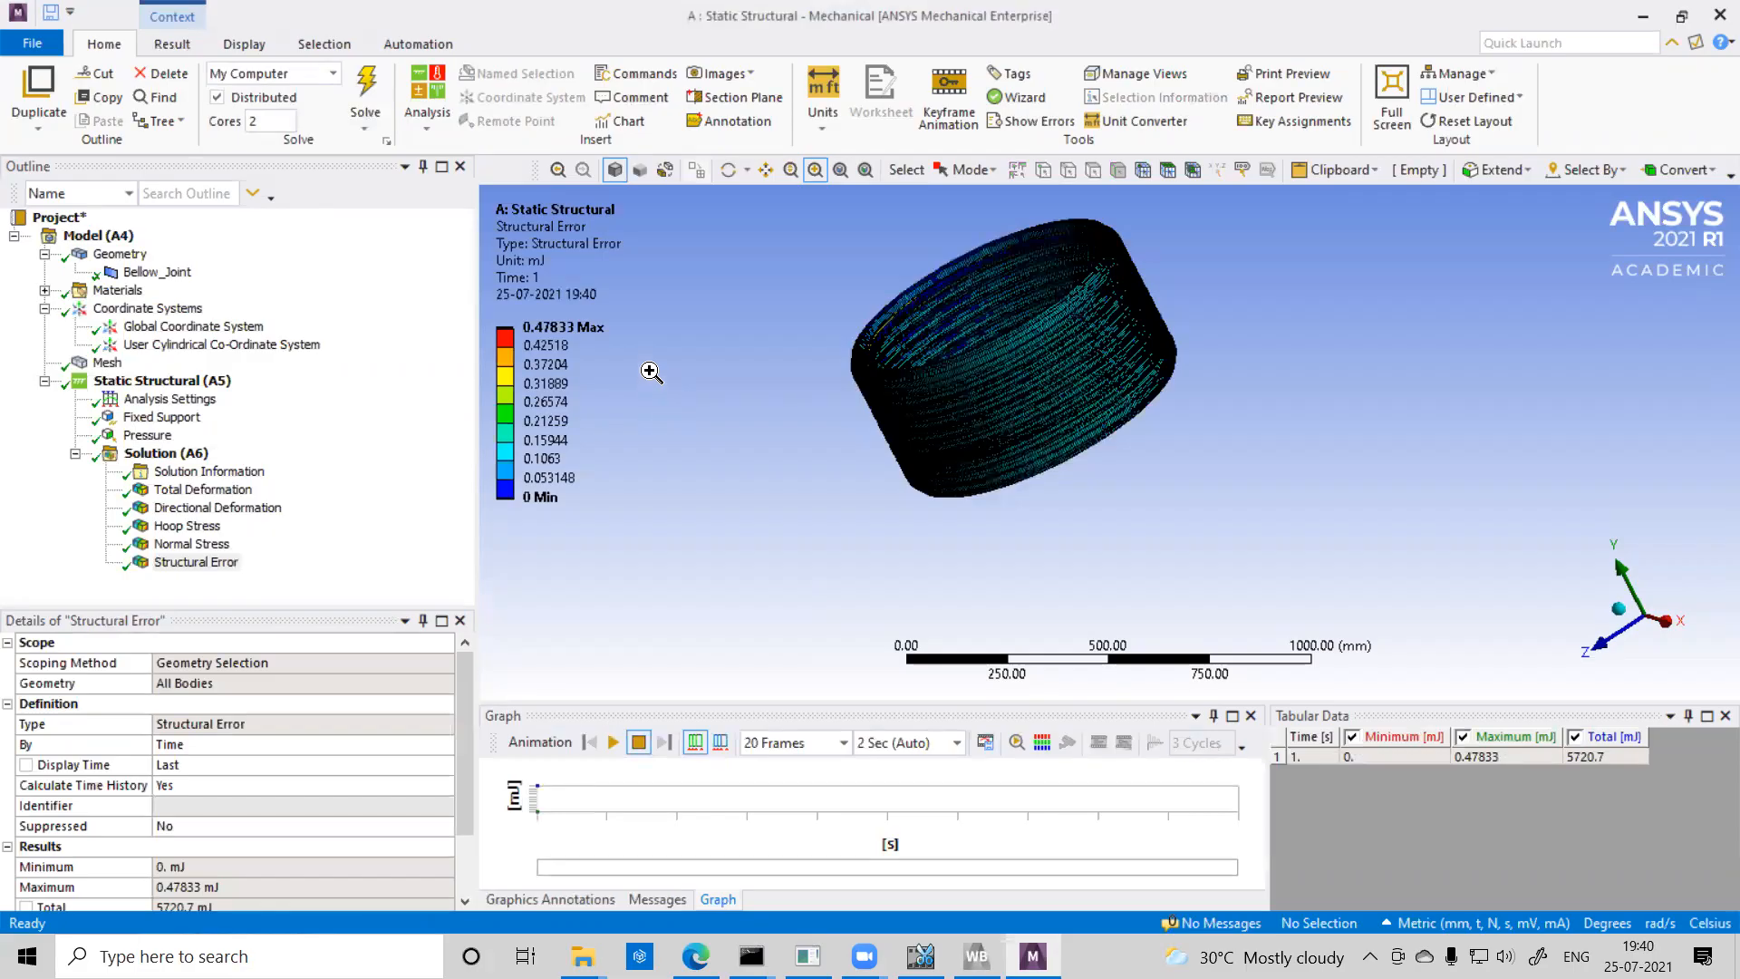
# Check the maximum of the Normal Stress result and examine the Structural Error maximum and contours around the bellow's open rim.
pyautogui.click(193, 545)
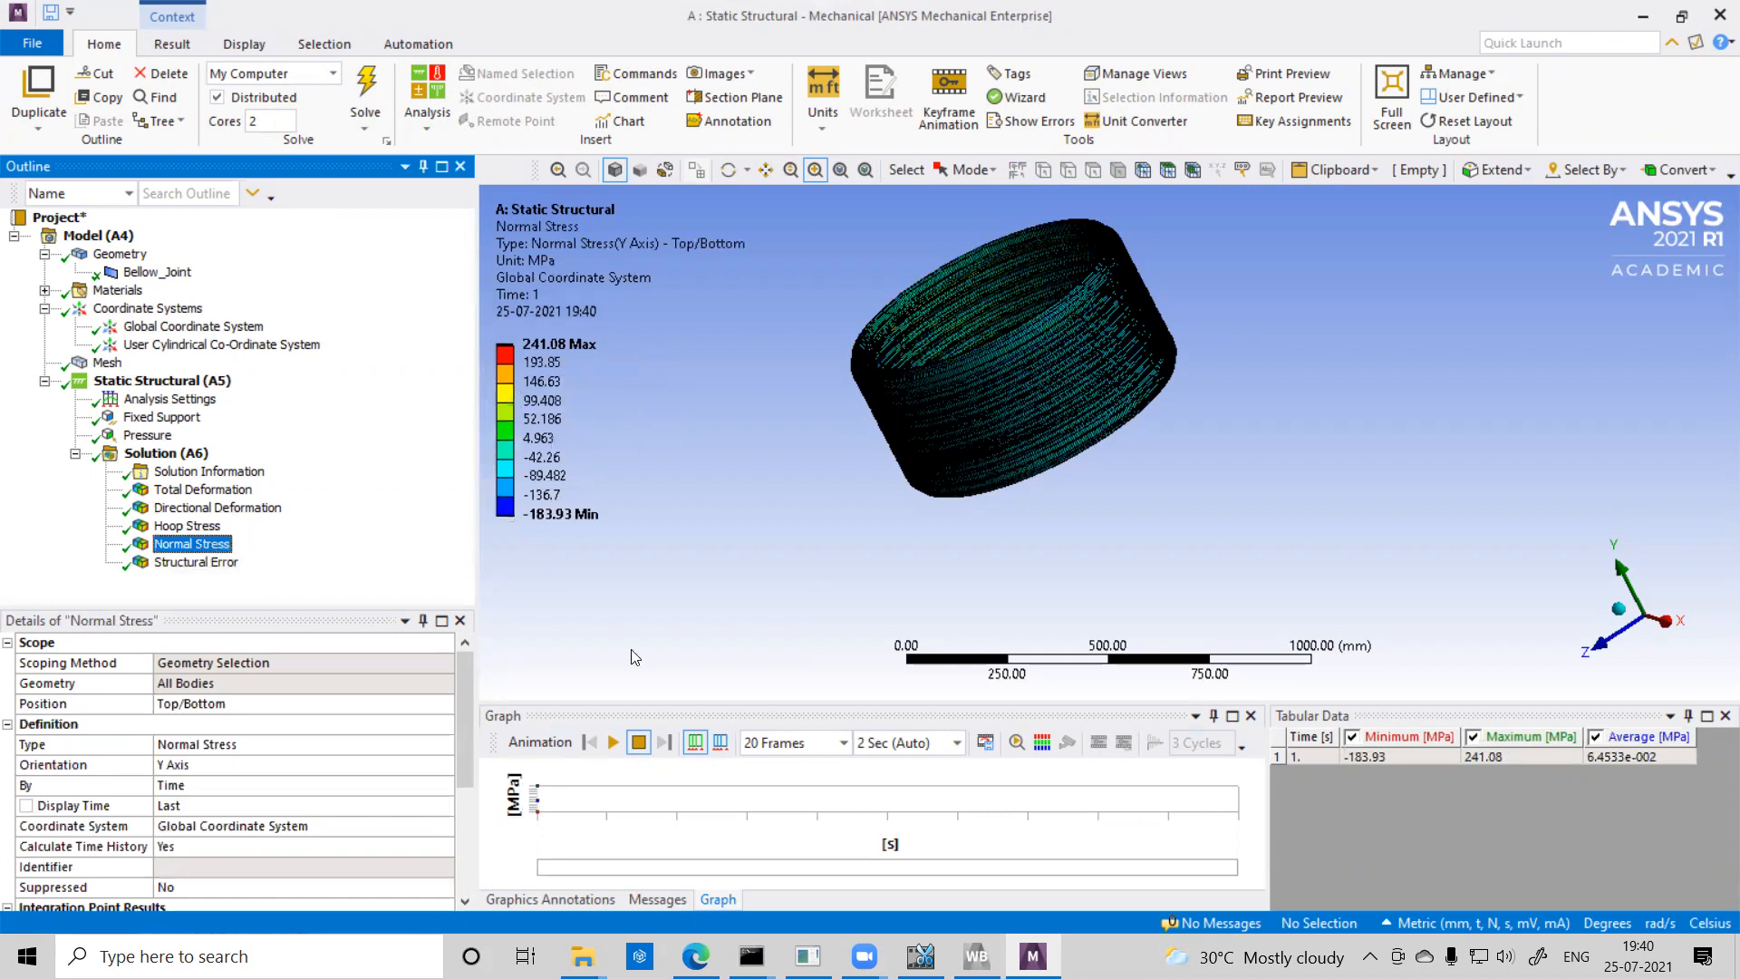
pyautogui.moveTo(522, 356); pyautogui.dragTo(568, 353)
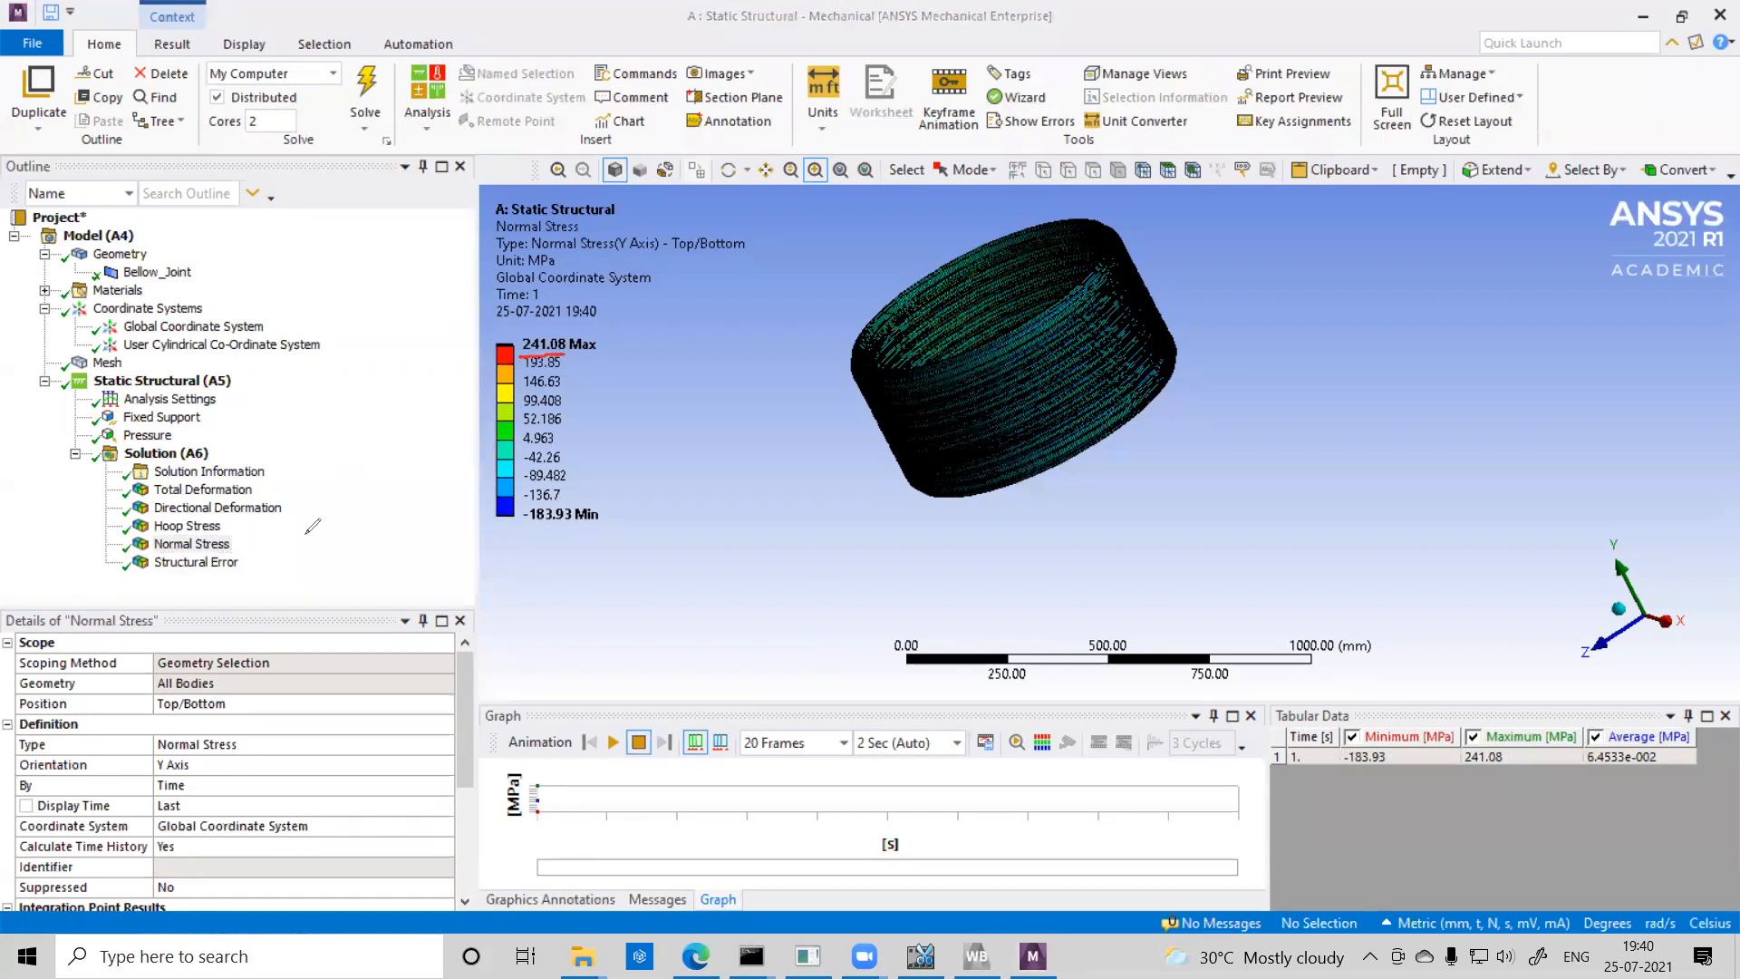
pyautogui.click(196, 562)
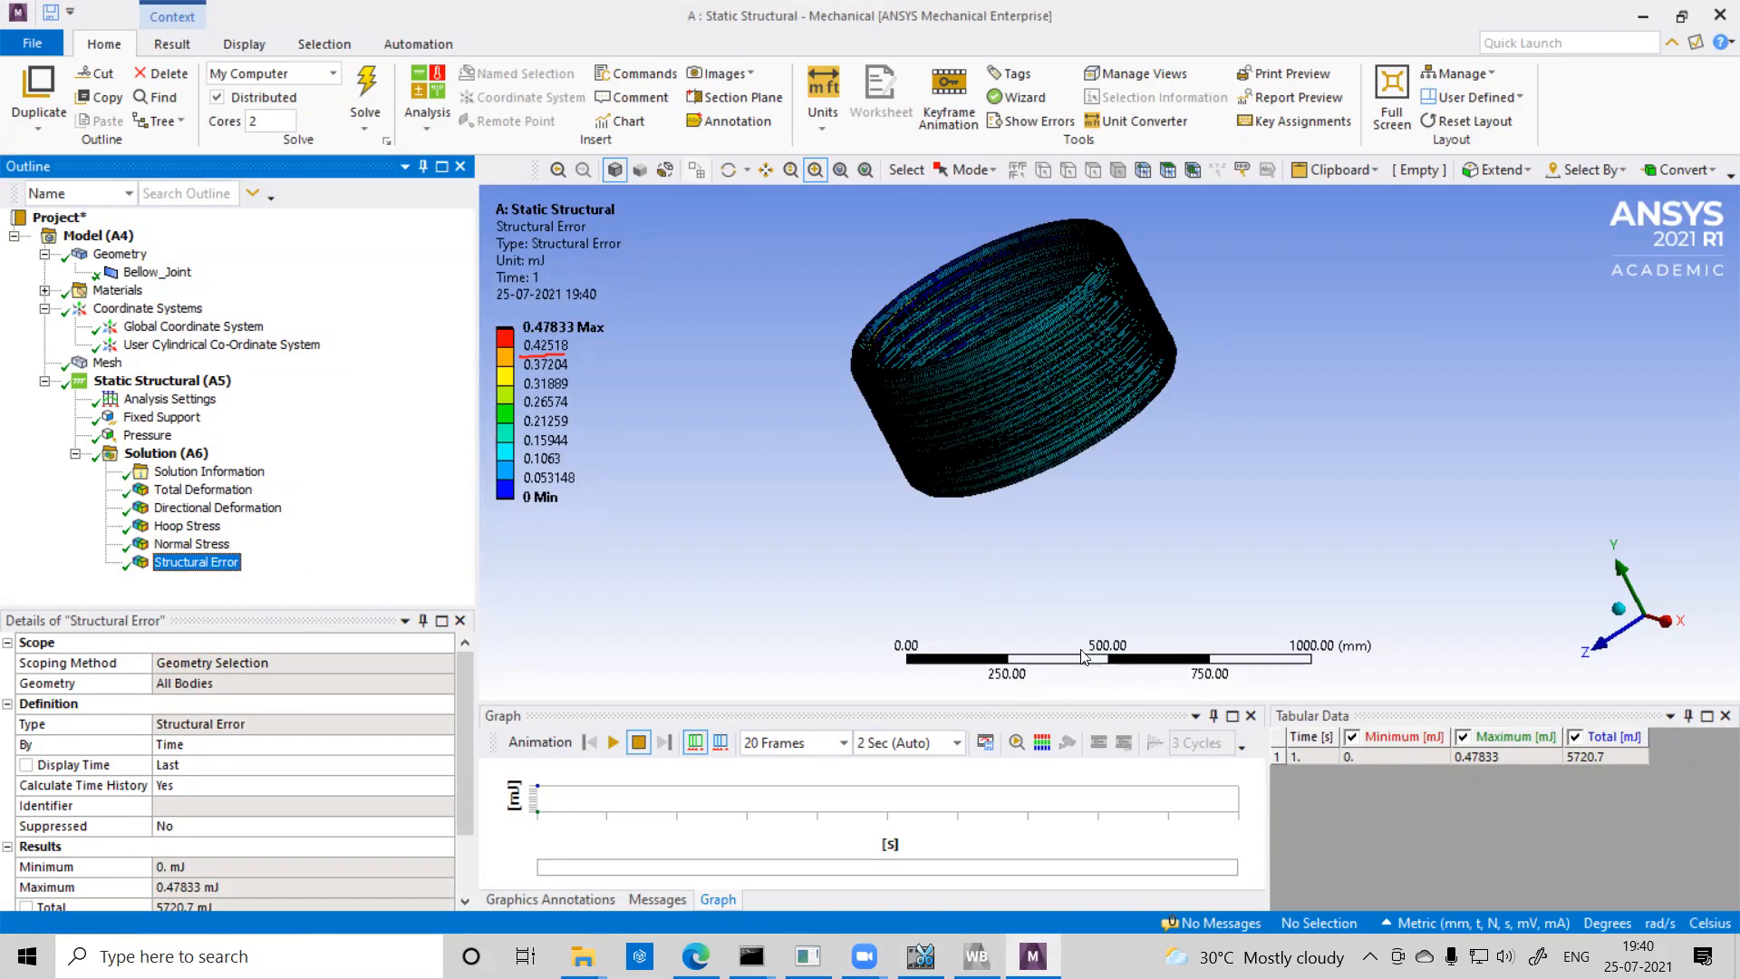
pyautogui.hotkey('ctrl', 'z')
pyautogui.moveTo(523, 334); pyautogui.dragTo(574, 334)
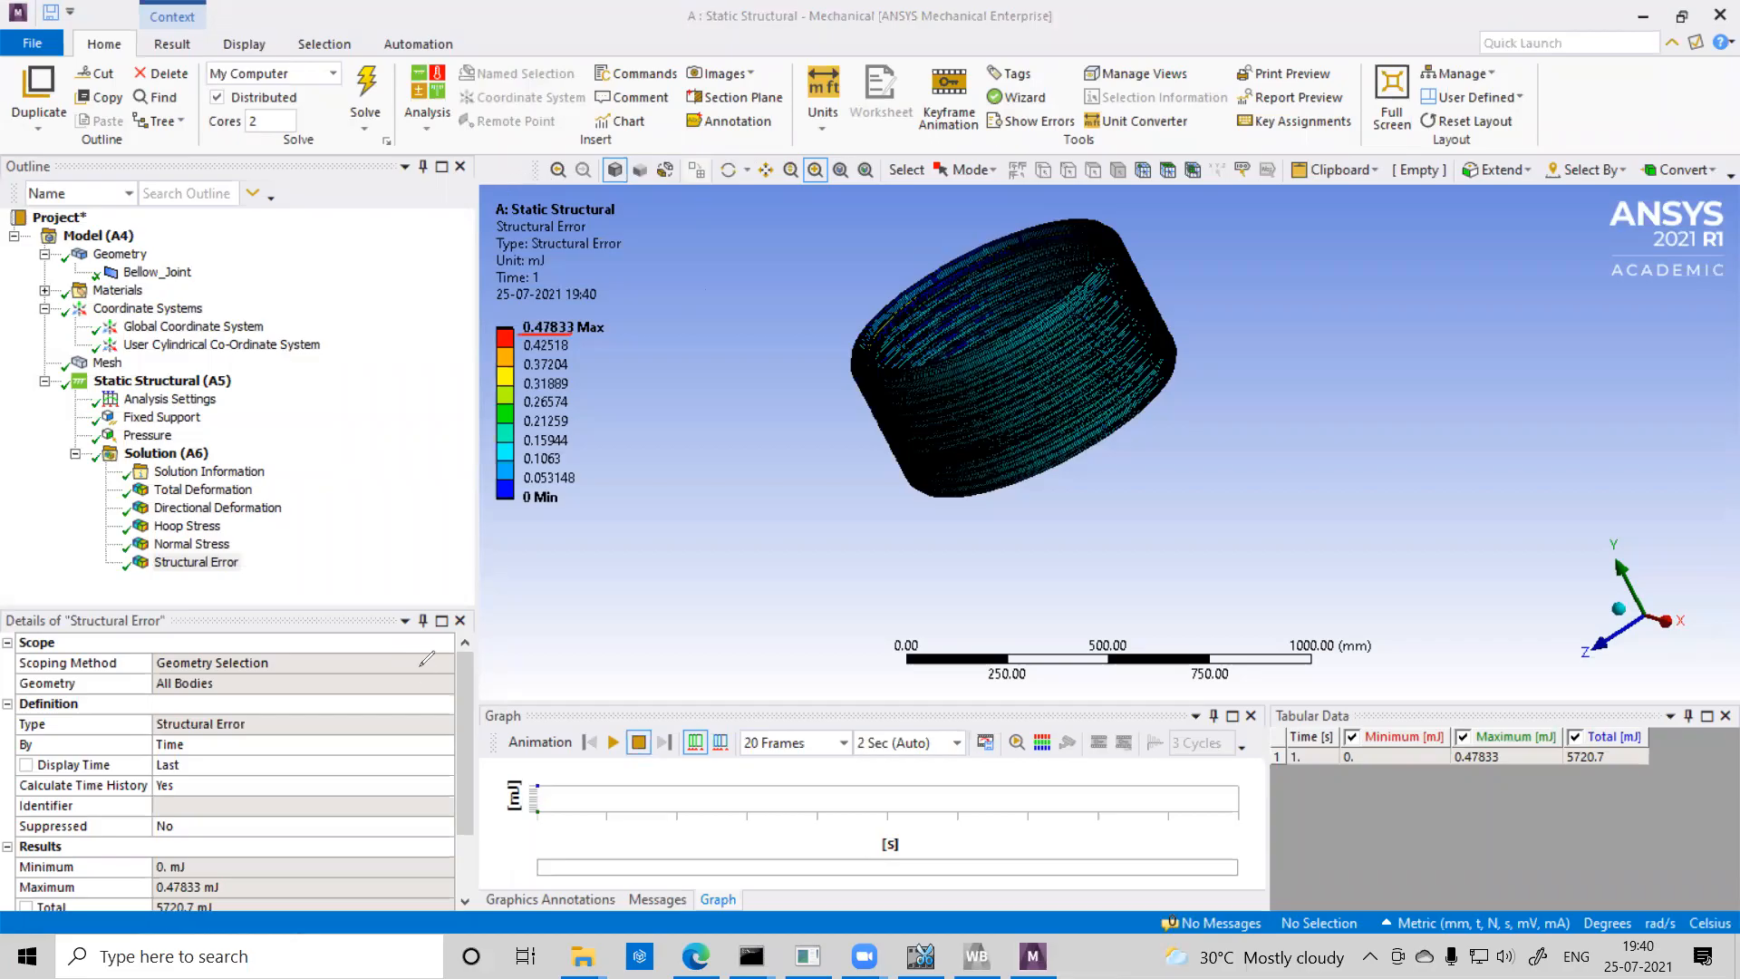
pyautogui.click(867, 171)
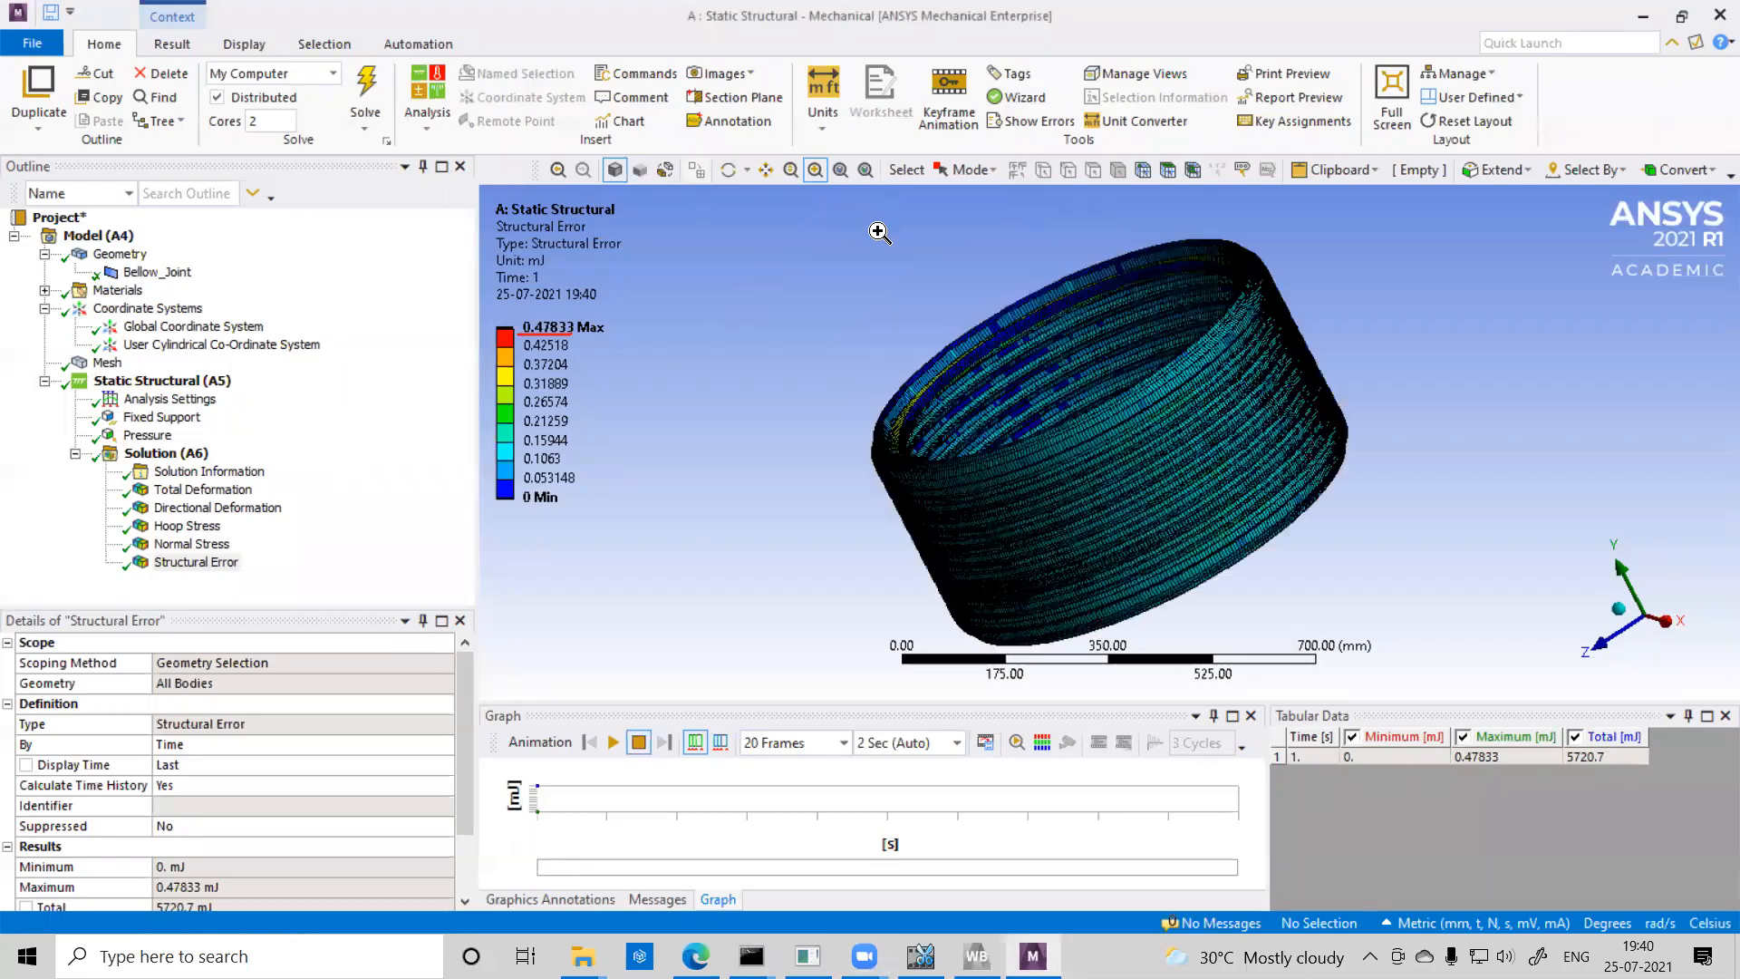
pyautogui.moveTo(897, 296); pyautogui.dragTo(1336, 541)
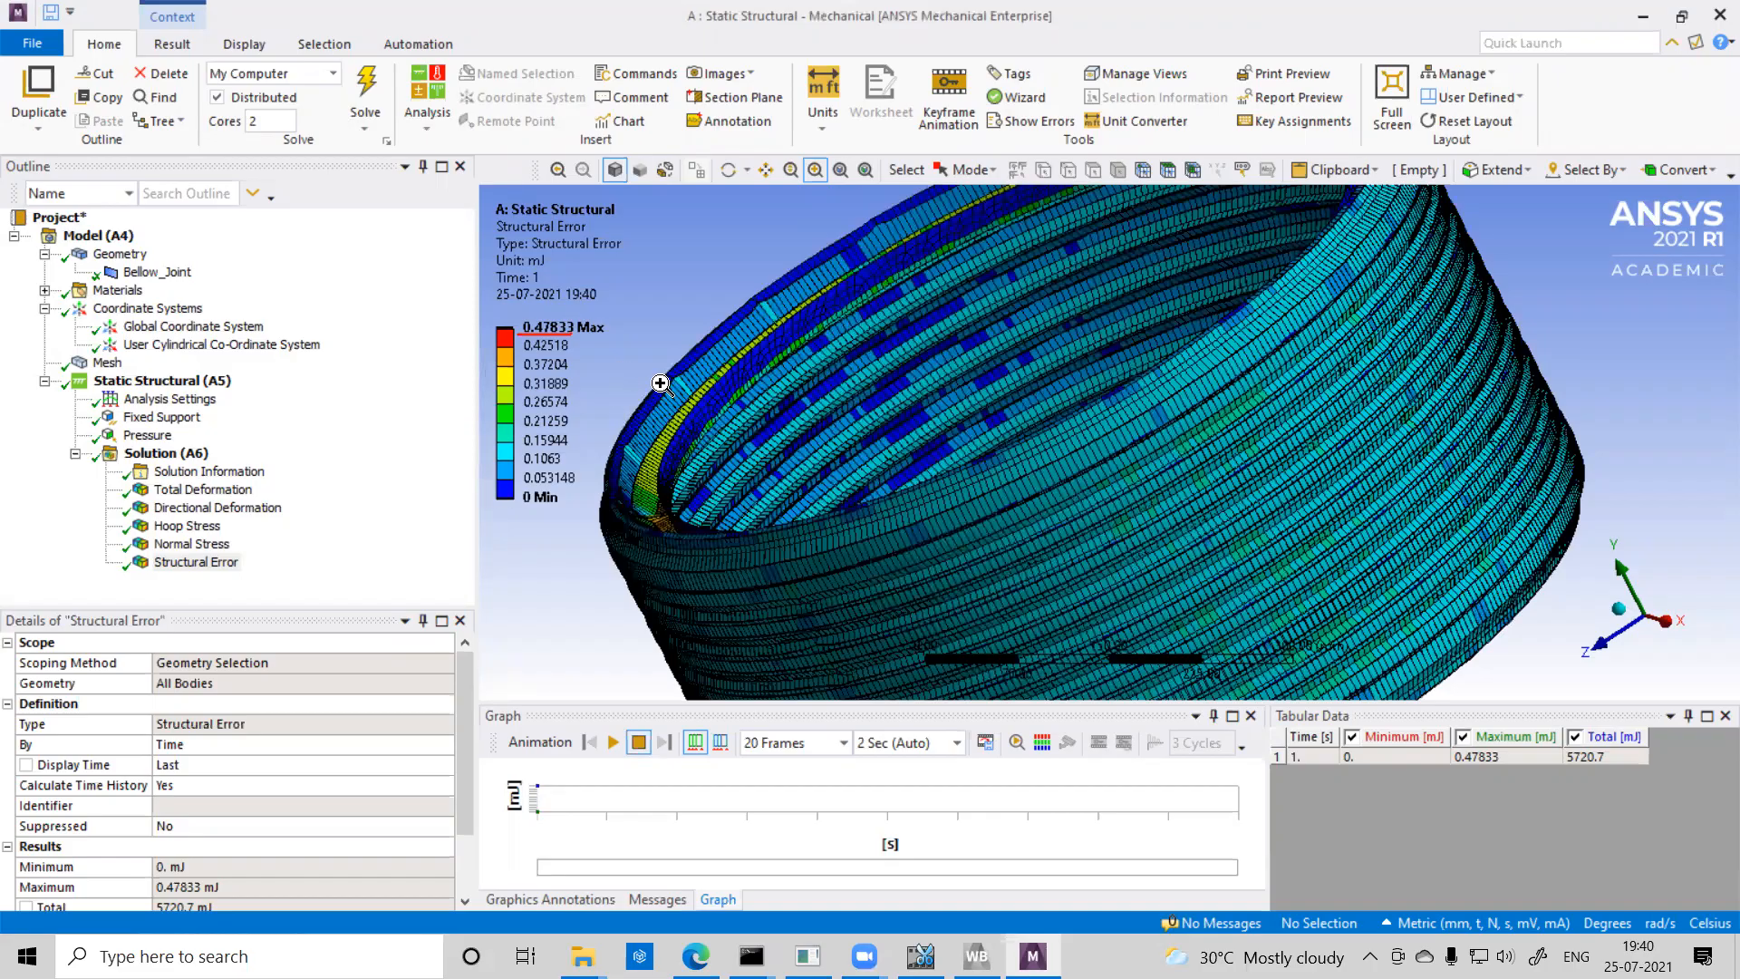
pyautogui.scroll(-1, 662, 383)
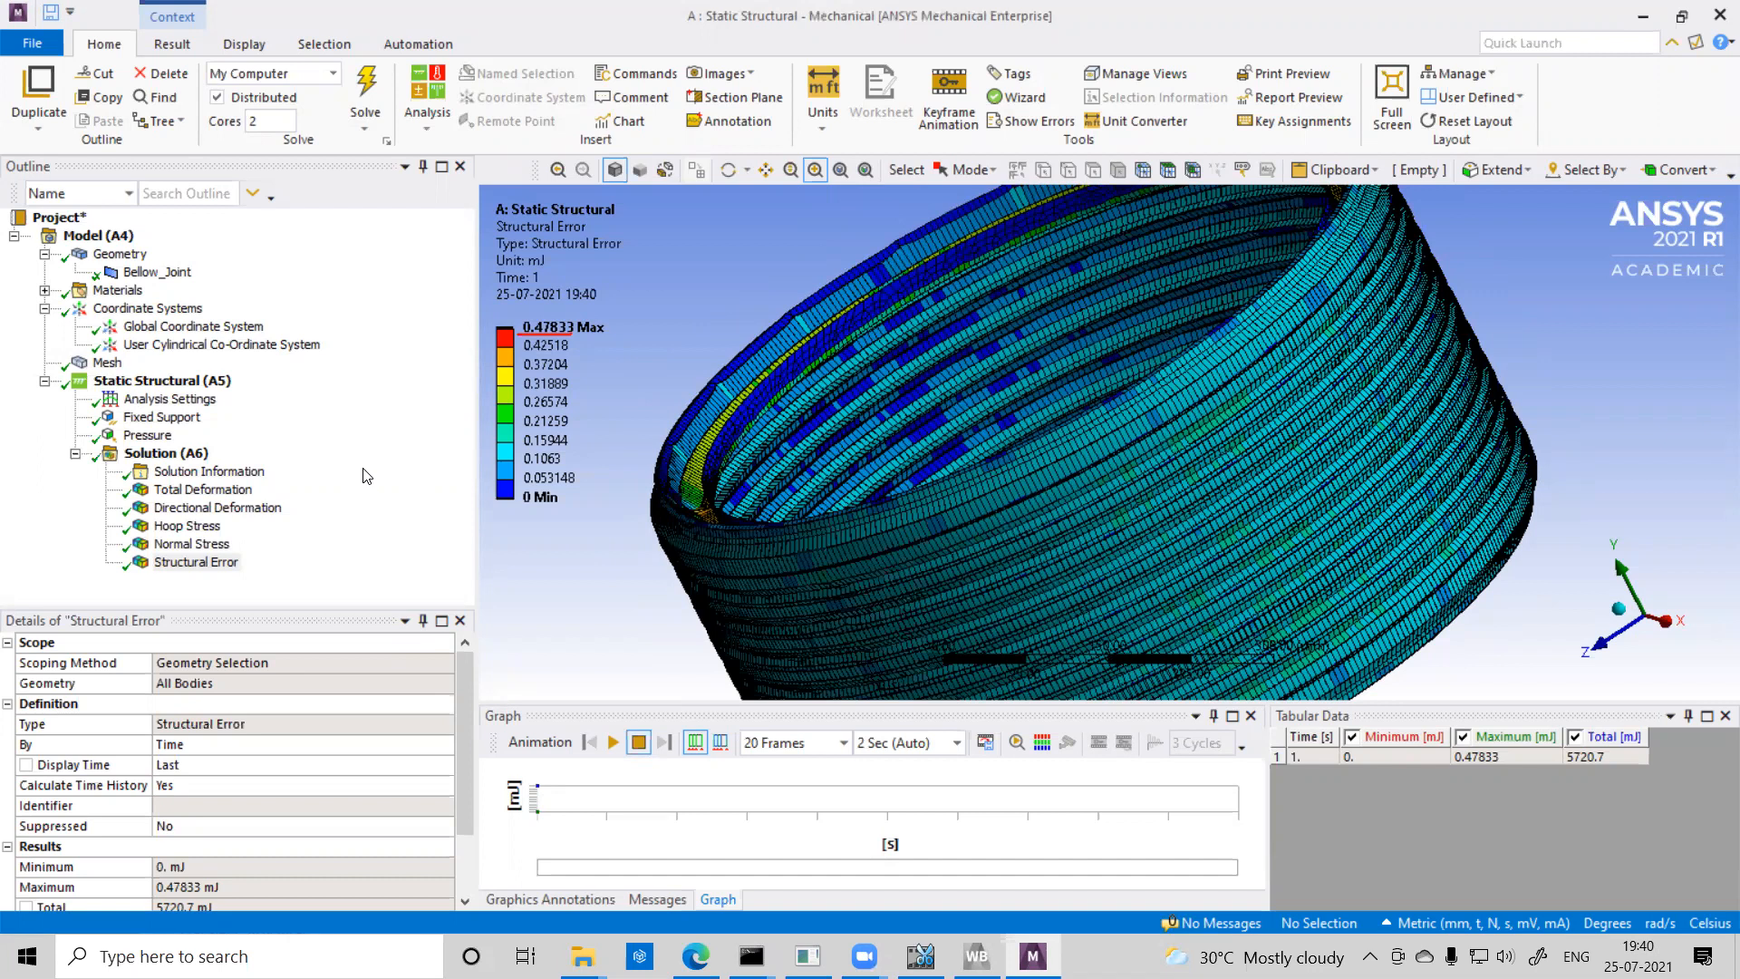
pyautogui.scroll(-2, 715, 431)
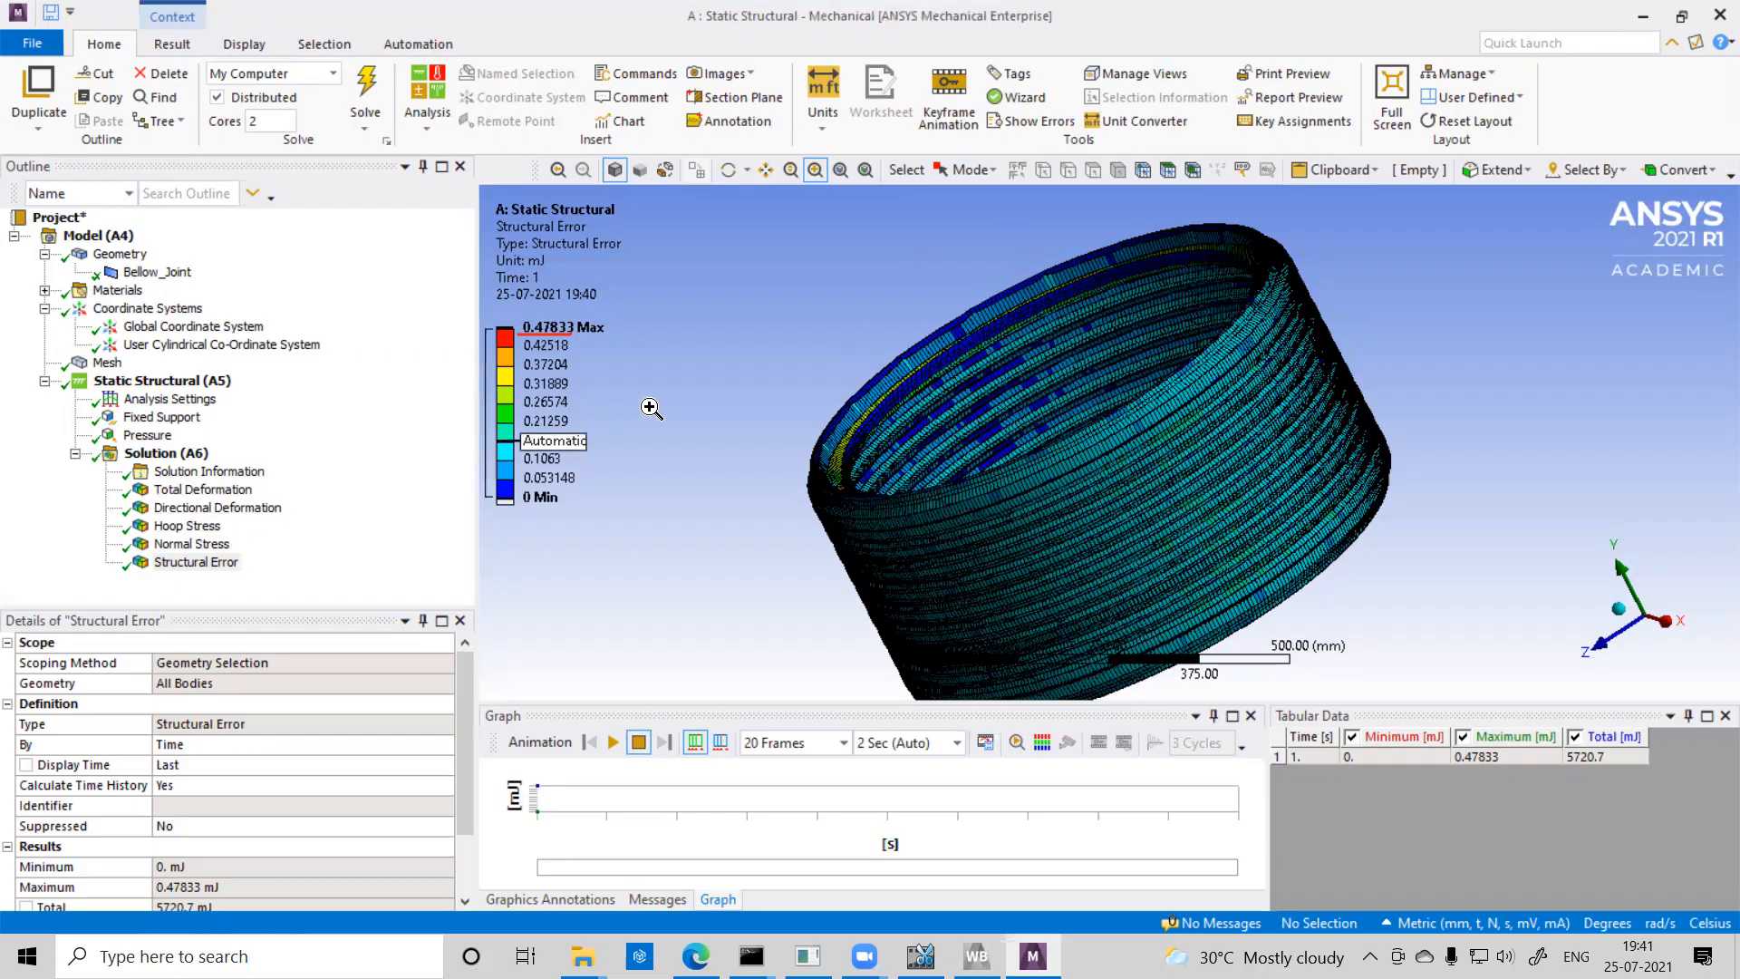
pyautogui.moveTo(985, 264); pyautogui.dragTo(1410, 625)
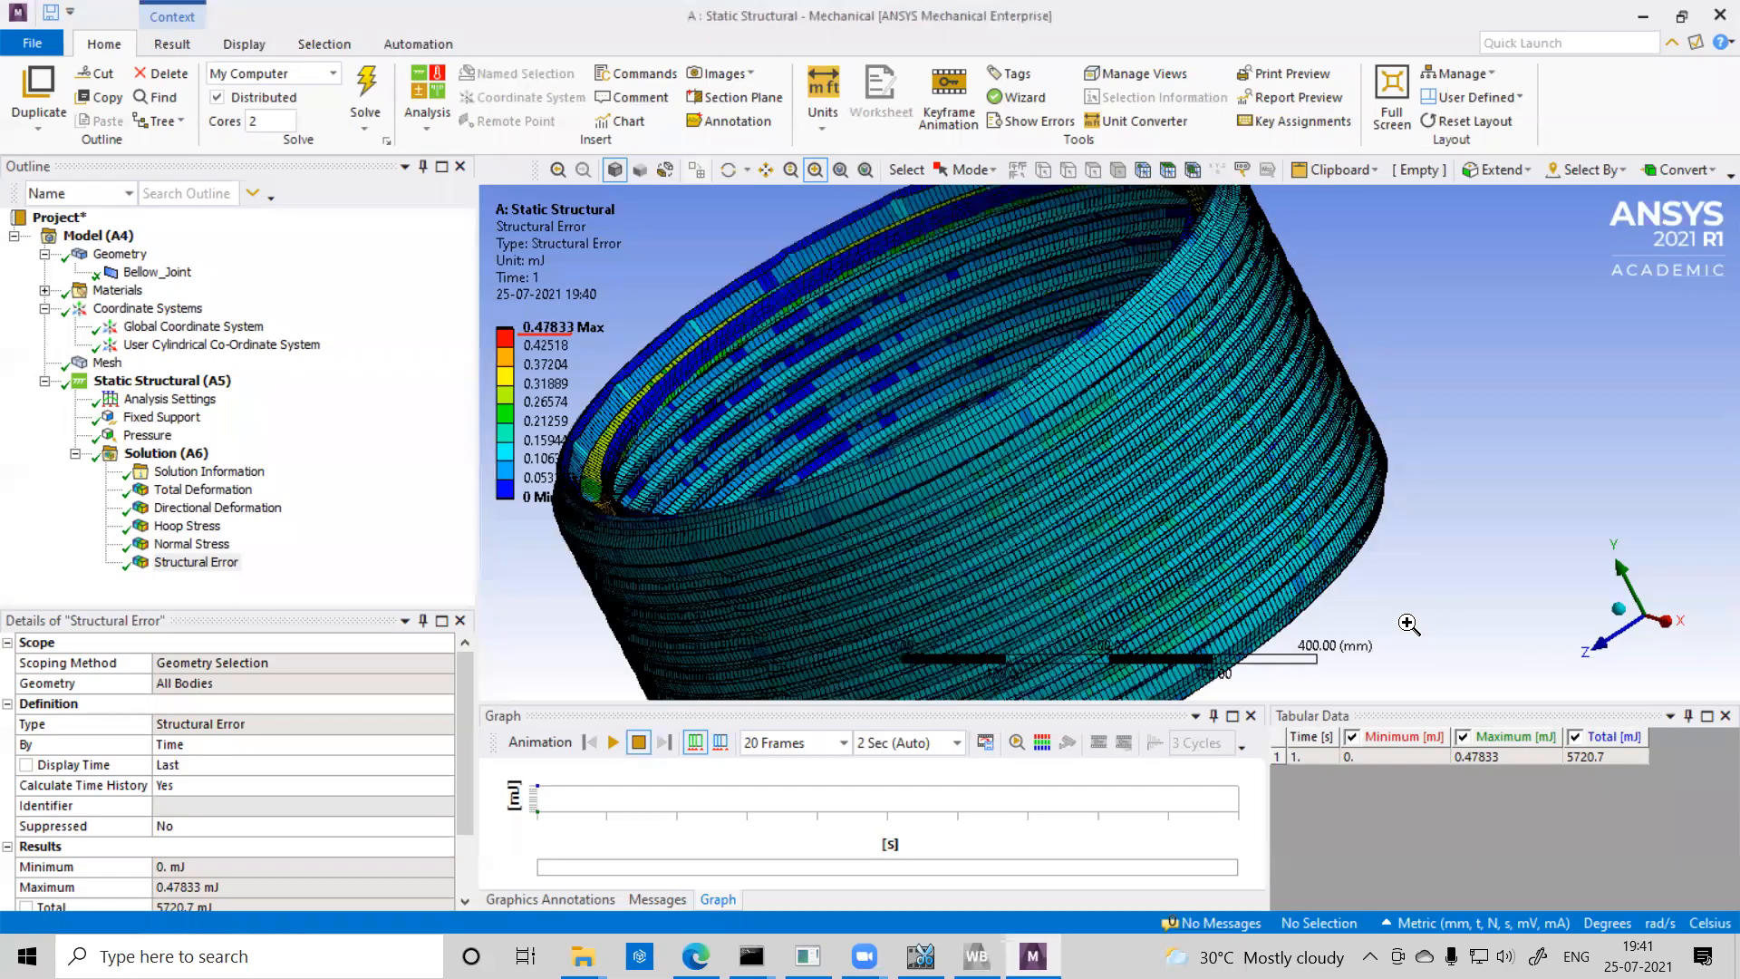
# Display the Total Deformation and Hoop Stress results on the bellow joint and review the hoop stress range.
pyautogui.click(183, 487)
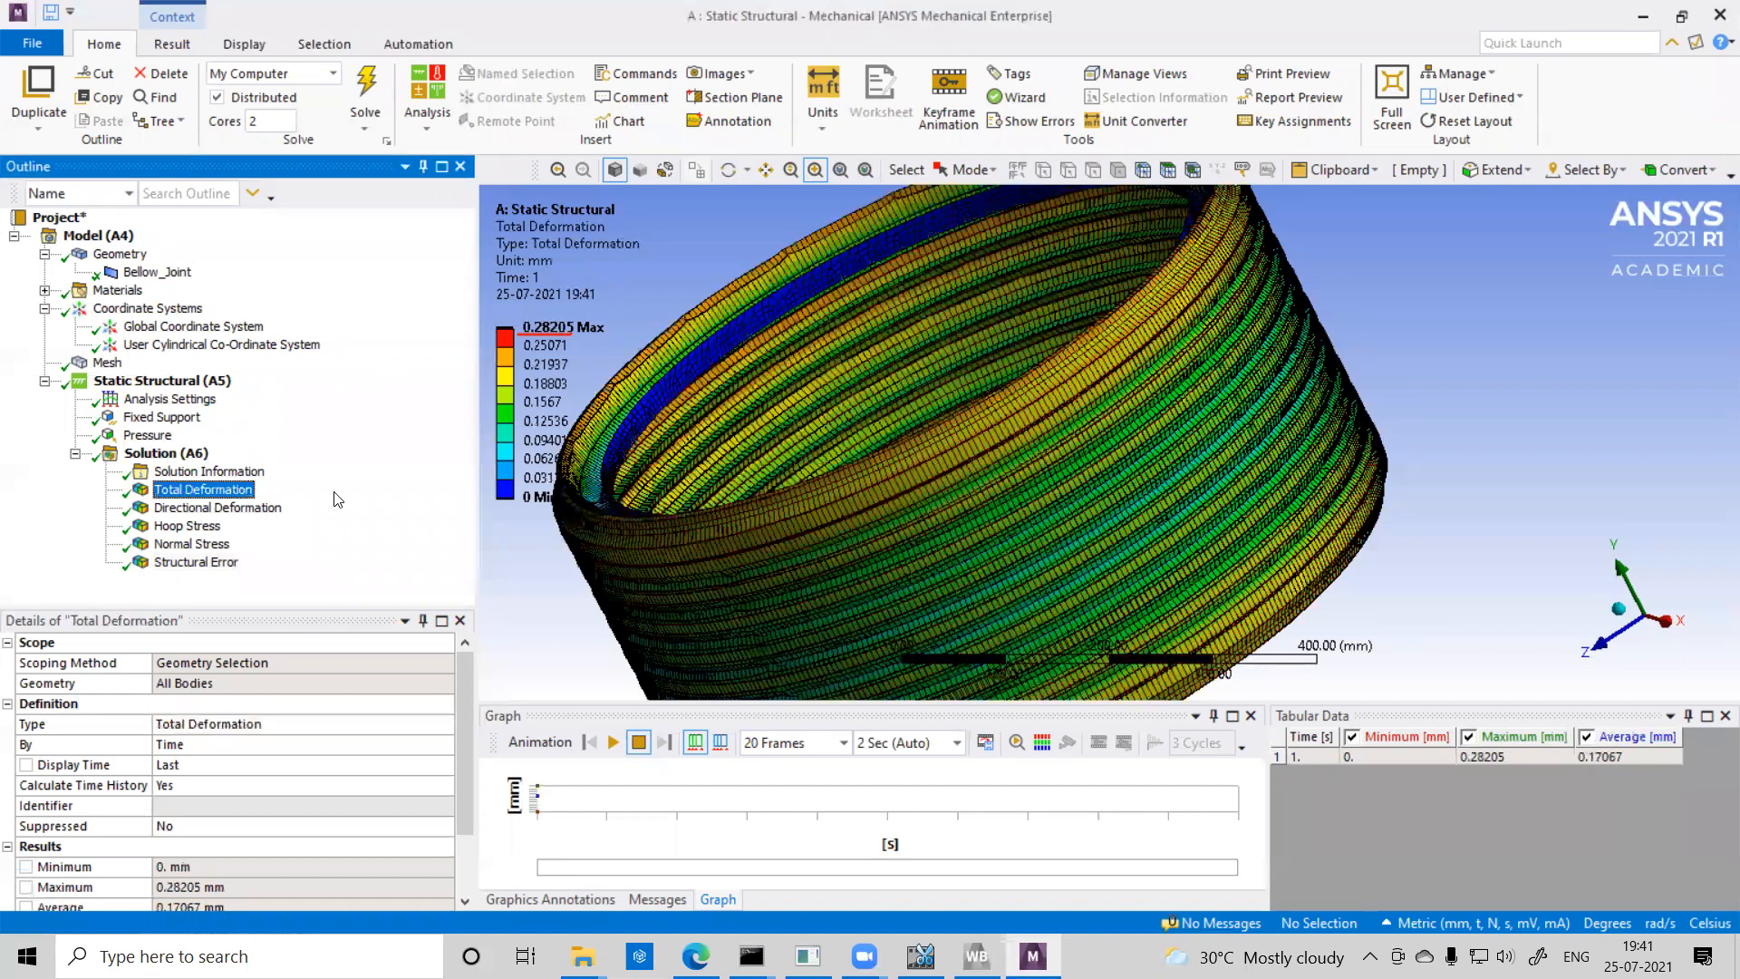
pyautogui.click(201, 527)
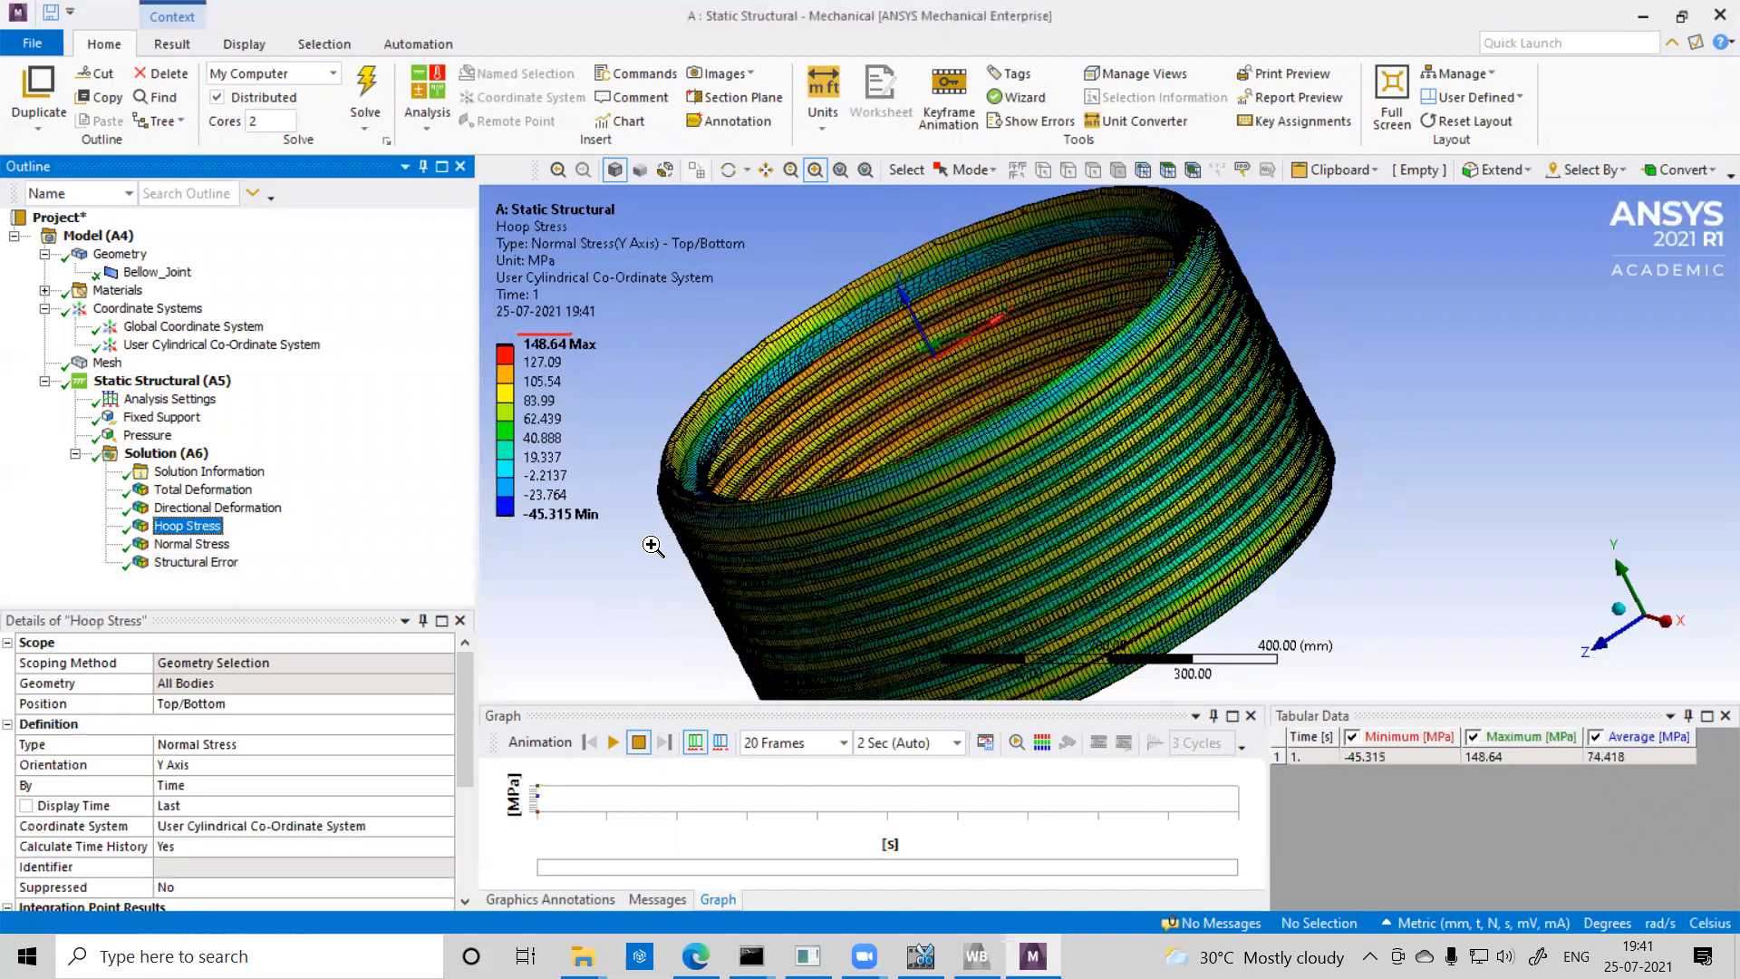
pyautogui.moveTo(535, 335)
pyautogui.mouseDown()
pyautogui.moveTo(494, 353)
pyautogui.moveTo(589, 535)
pyautogui.moveTo(598, 331)
pyautogui.moveTo(544, 334)
pyautogui.mouseUp()
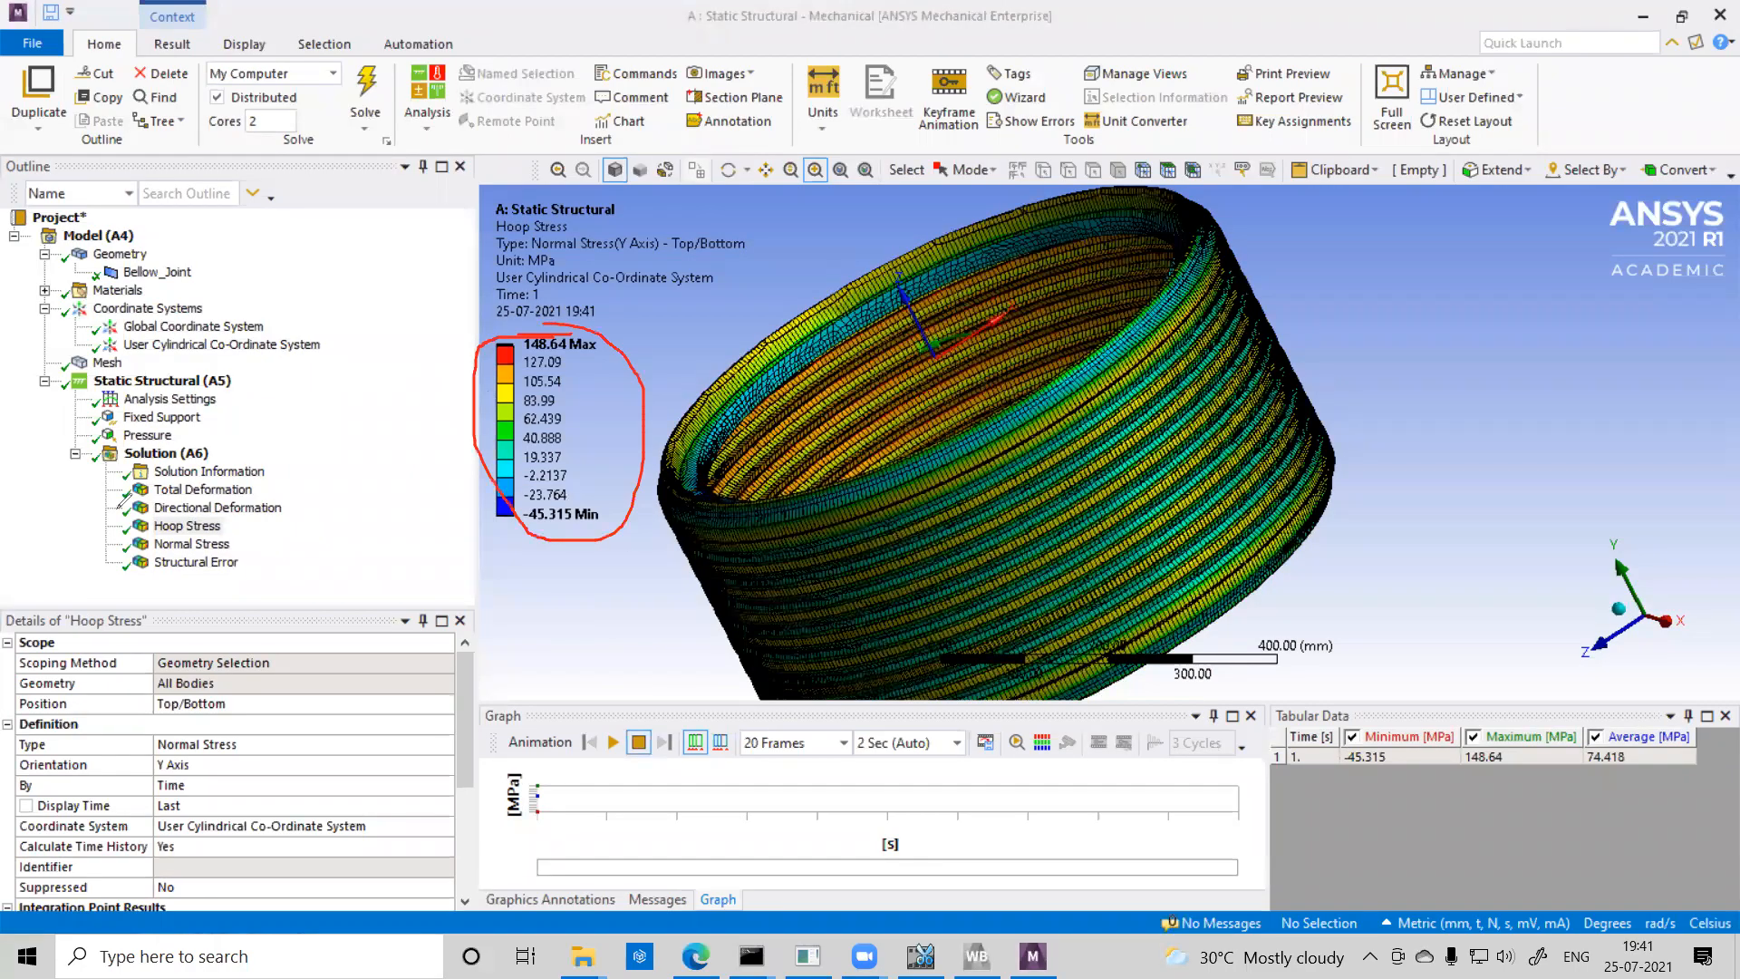
pyautogui.hotkey('ctrl', 'z')
pyautogui.scroll(-1, 609, 535)
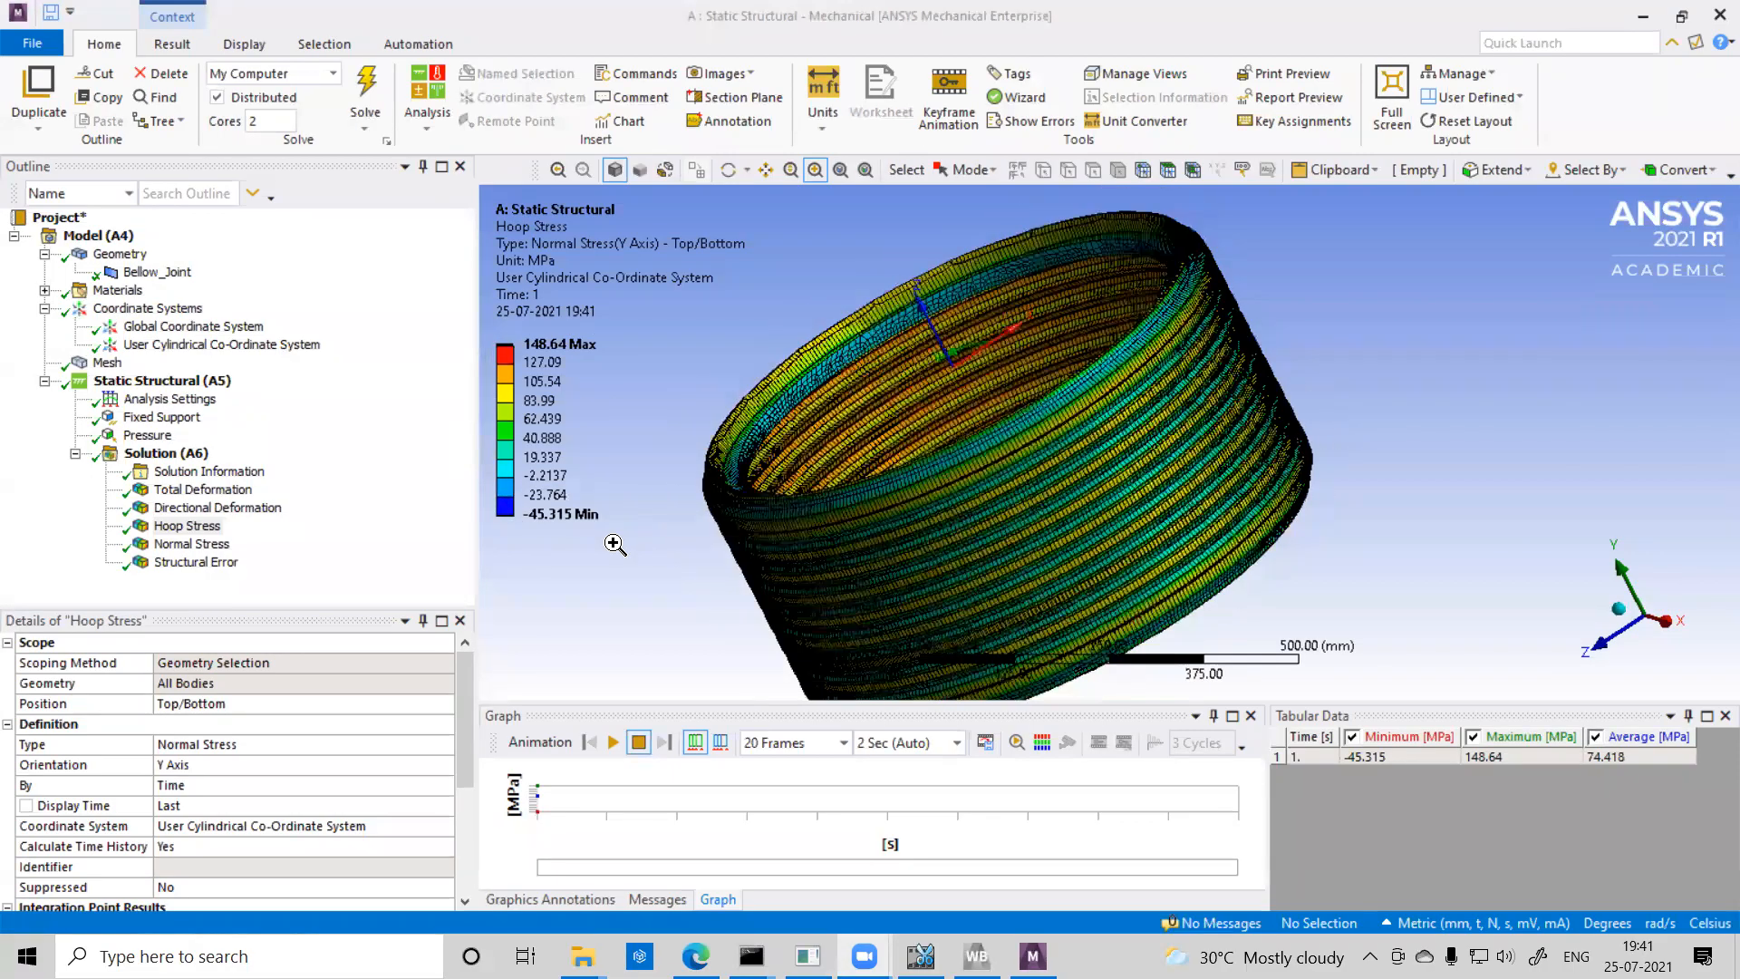
# Close the Mechanical window.
pyautogui.click(1716, 18)
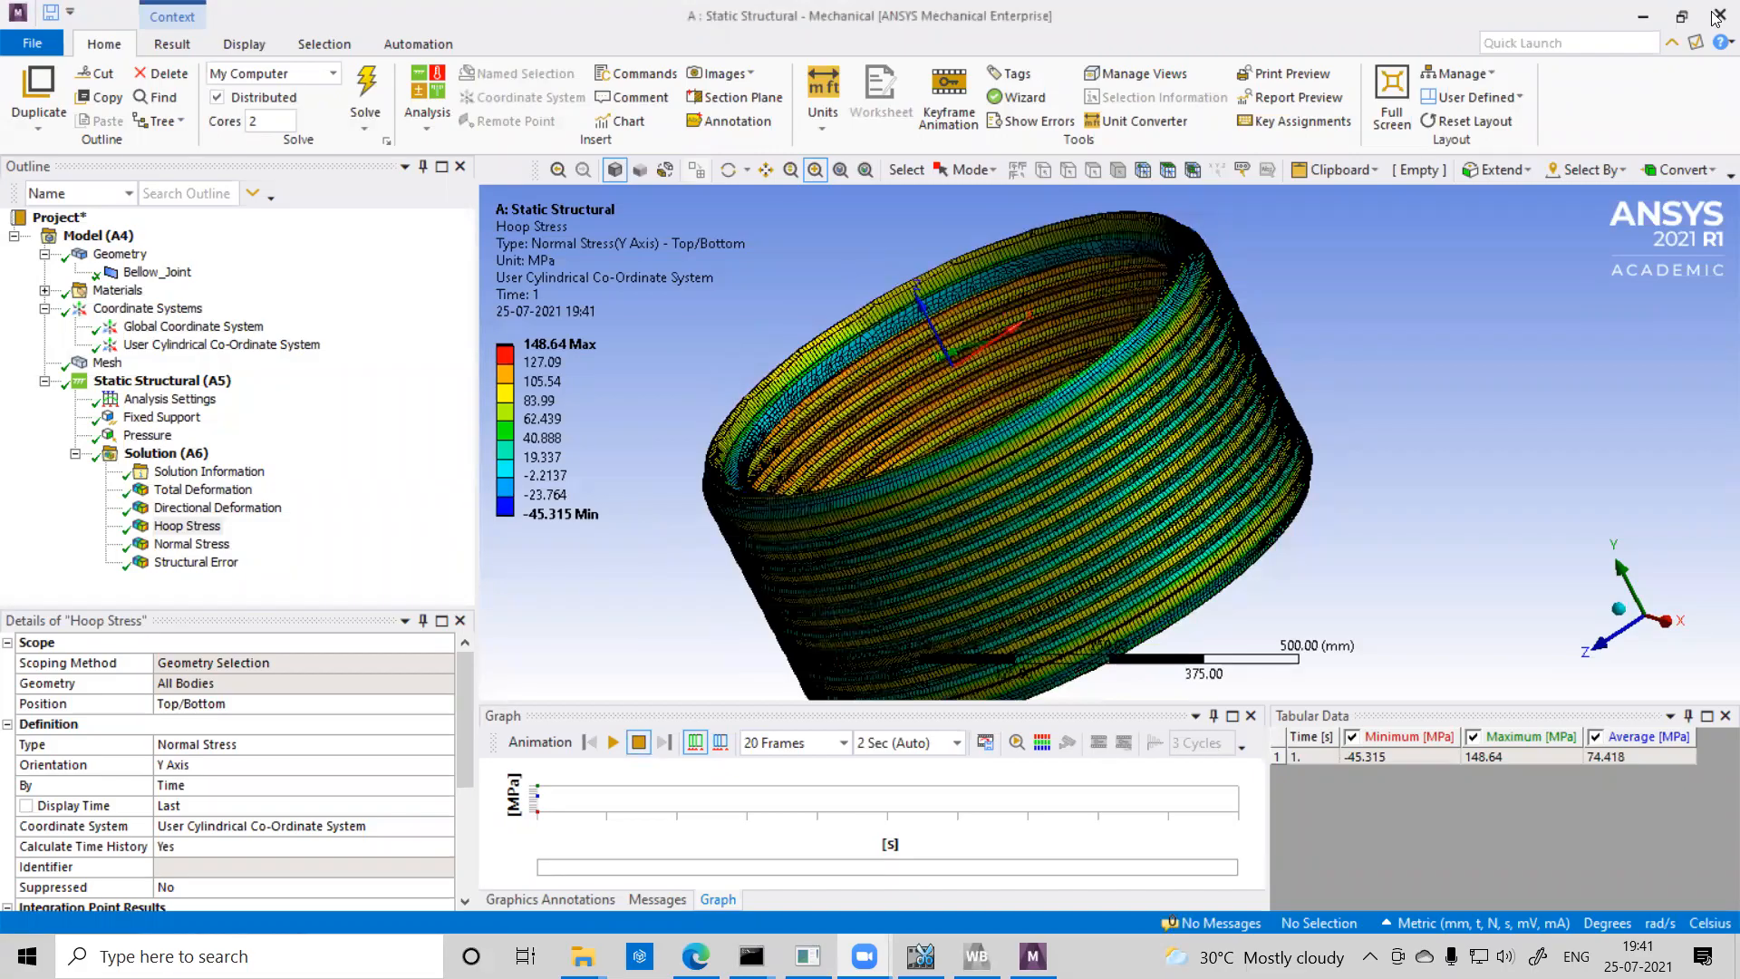